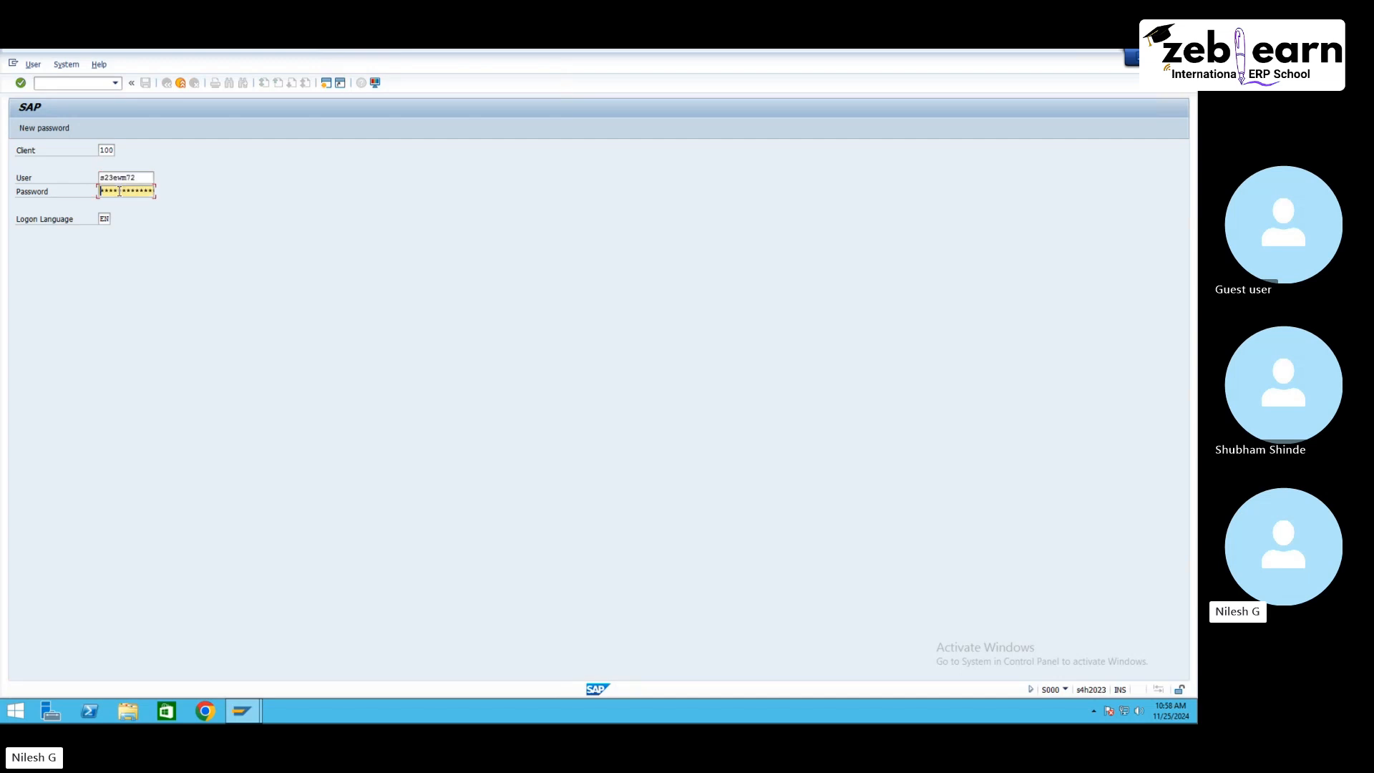
Step: Log on to the system and open the /SCWM/PRDI Maintain Inbound Delivery transaction
key("Return")
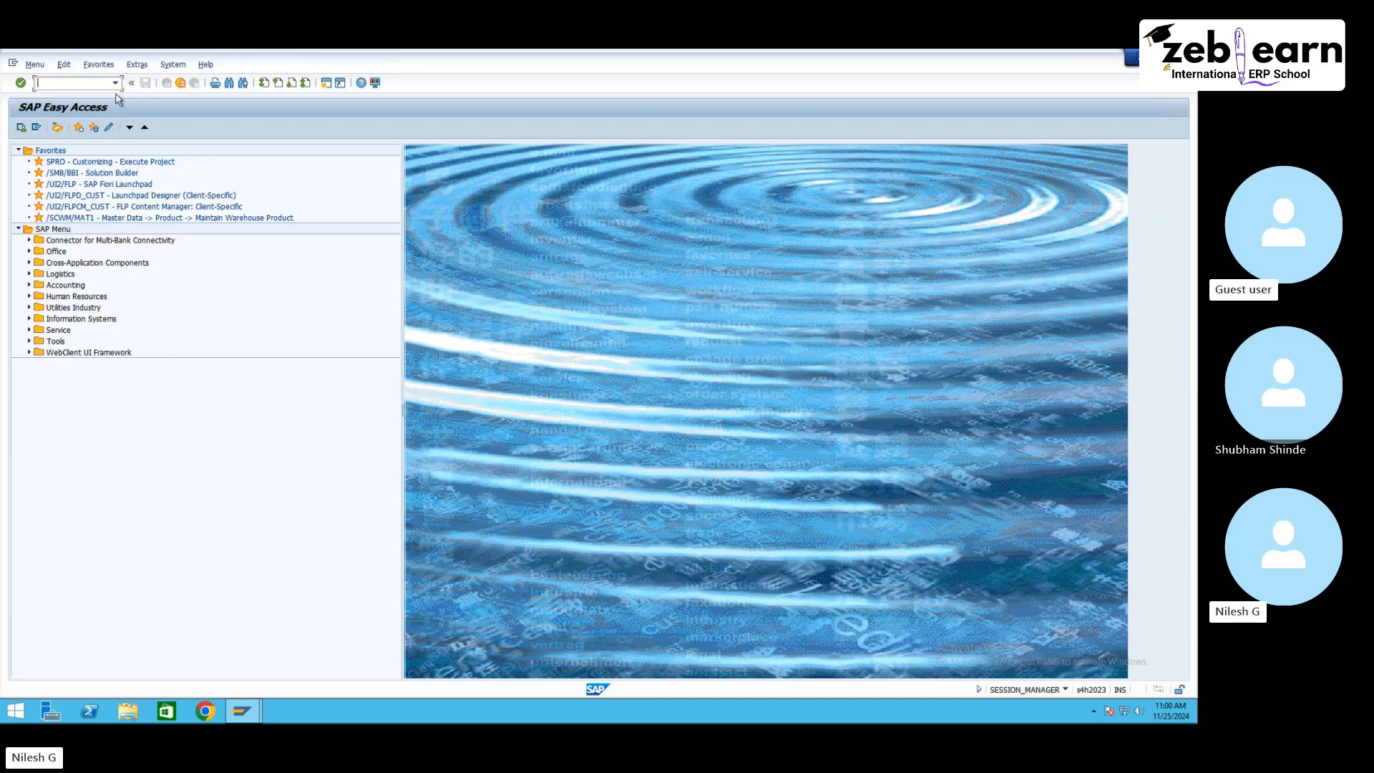
type("/n/scwm")
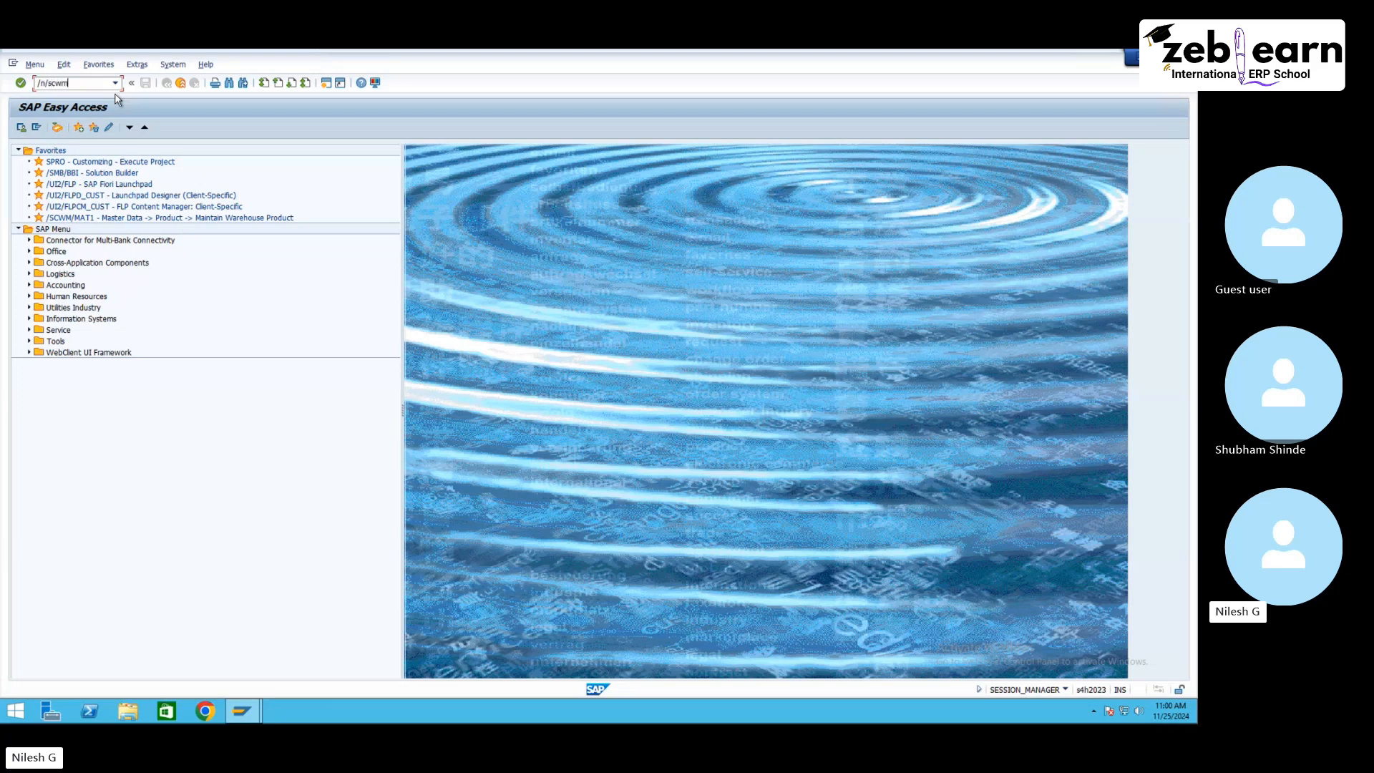
type("/prdi")
key("Return")
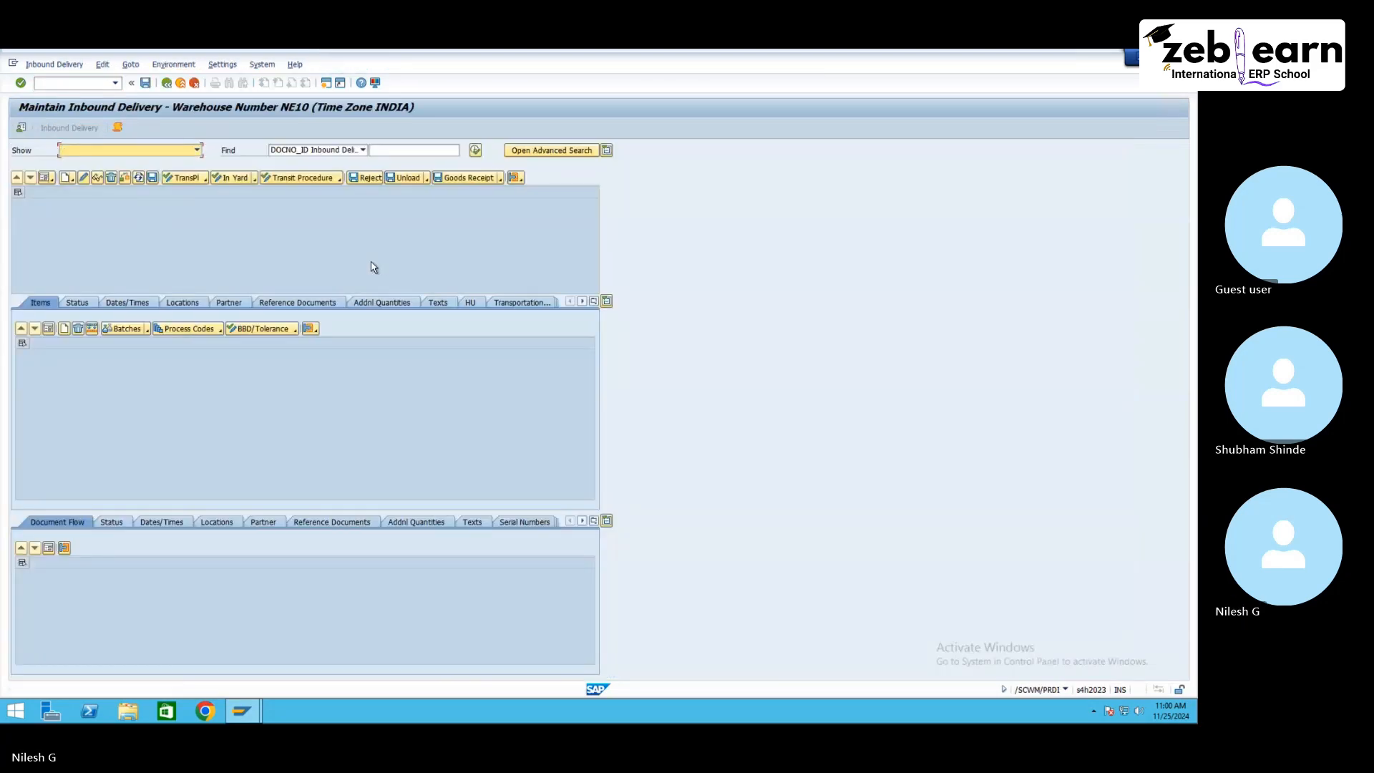
Step: Search for inbound deliveries without specific criteria and select one delivery in the results
left_click(475, 150)
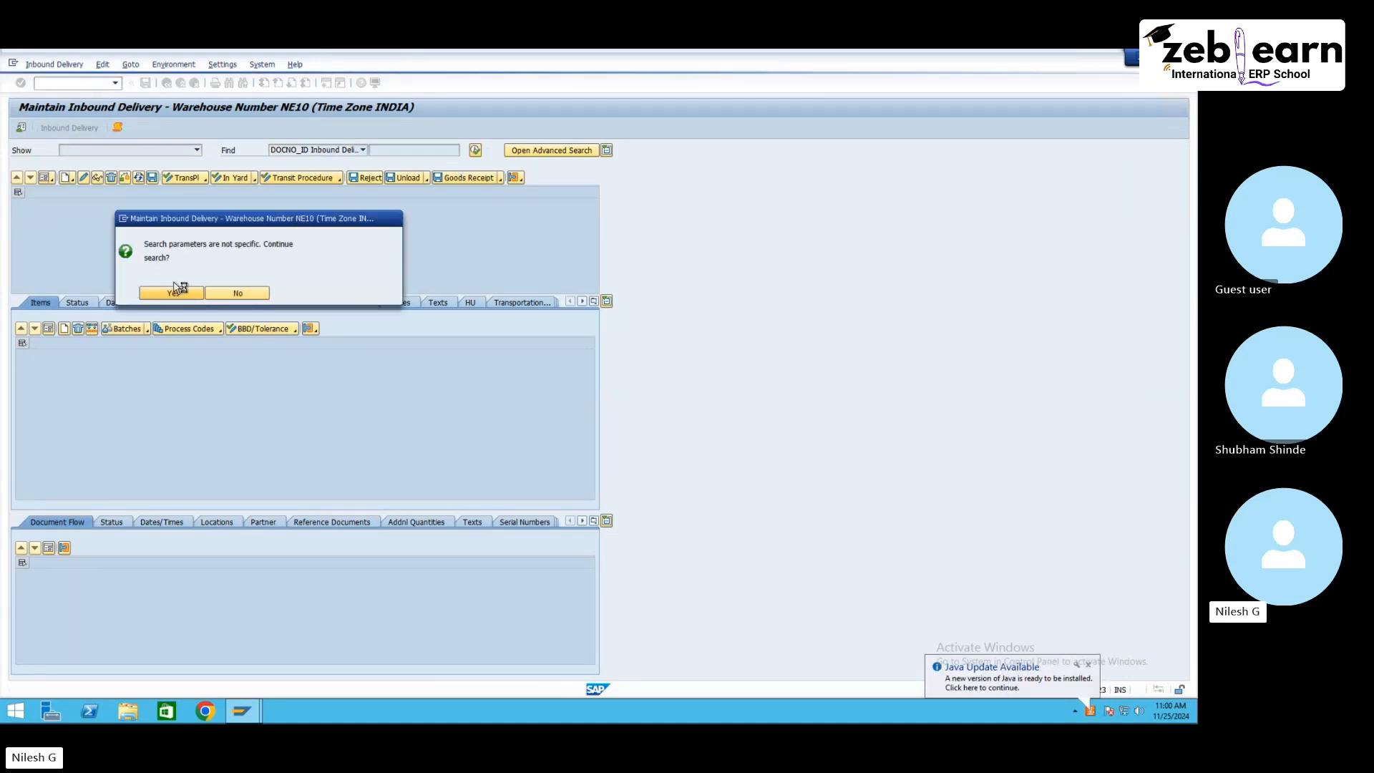
left_click(178, 287)
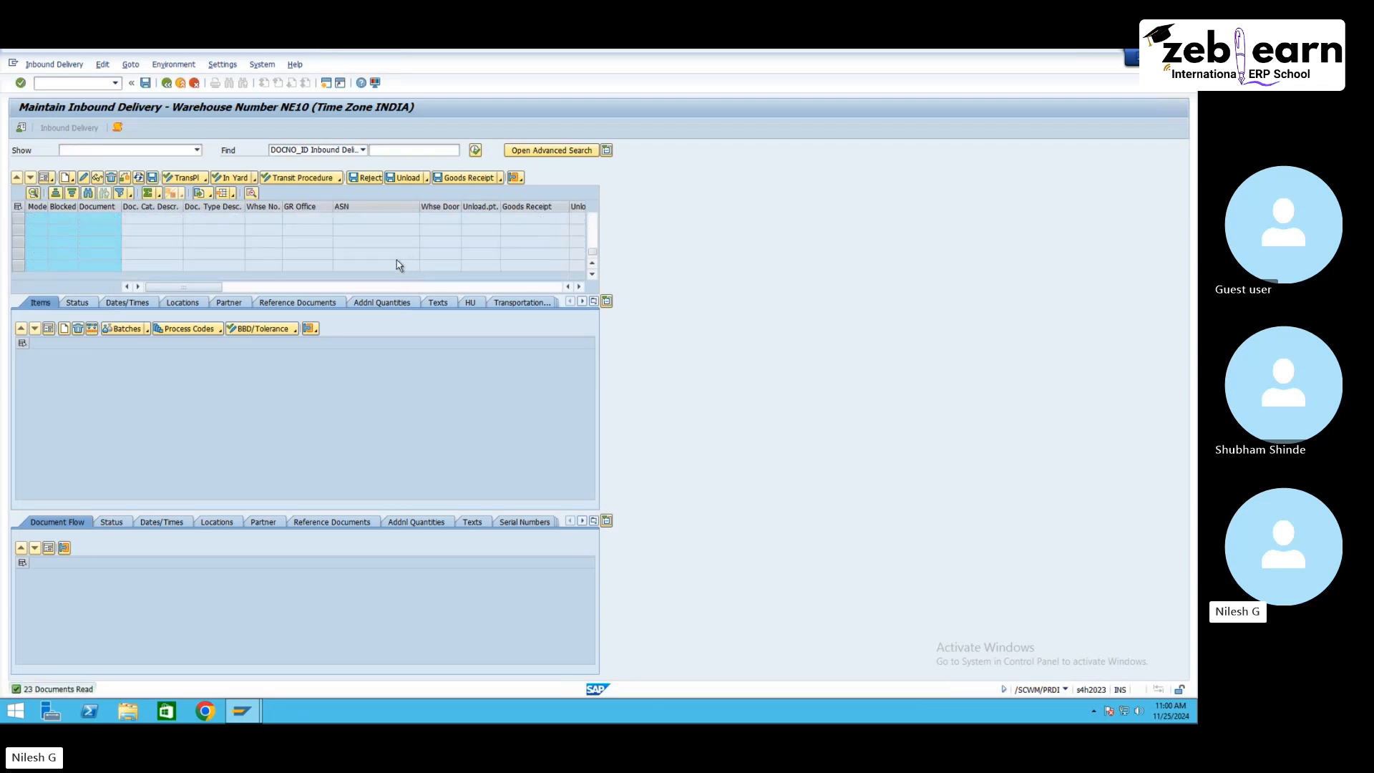
left_click(396, 265)
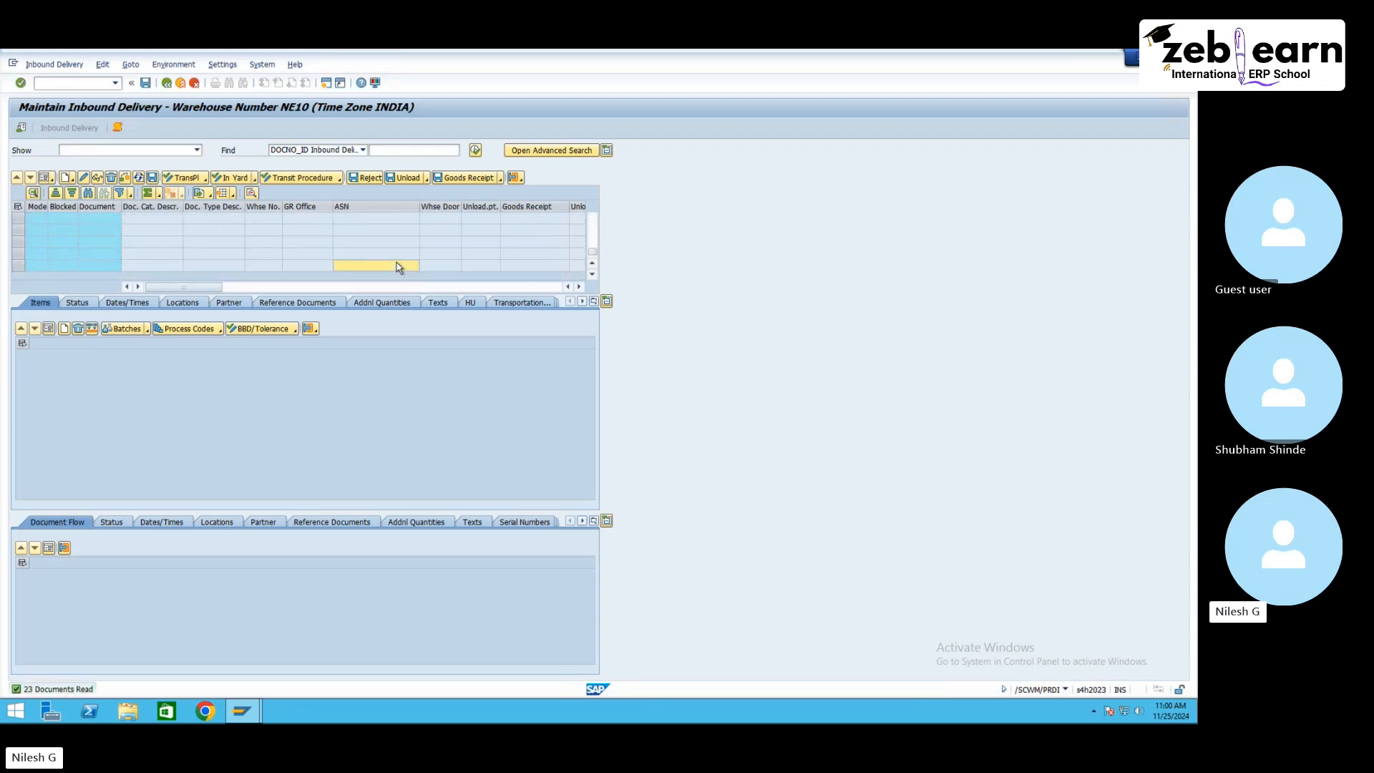
Step: Switch to Chrome, search Google Images for warehouse, and view one warehouse picture in detail
left_click(206, 709)
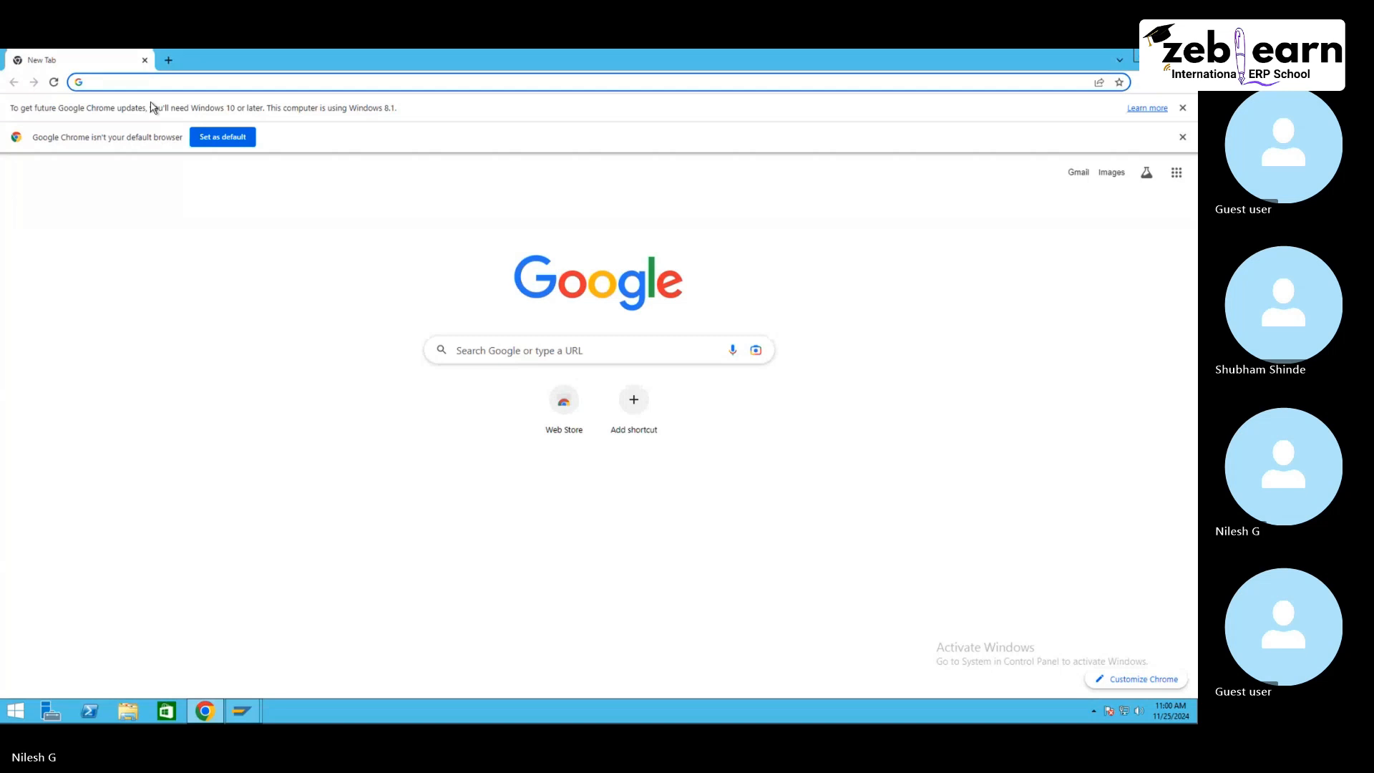
type("warehouse")
left_click(509, 383)
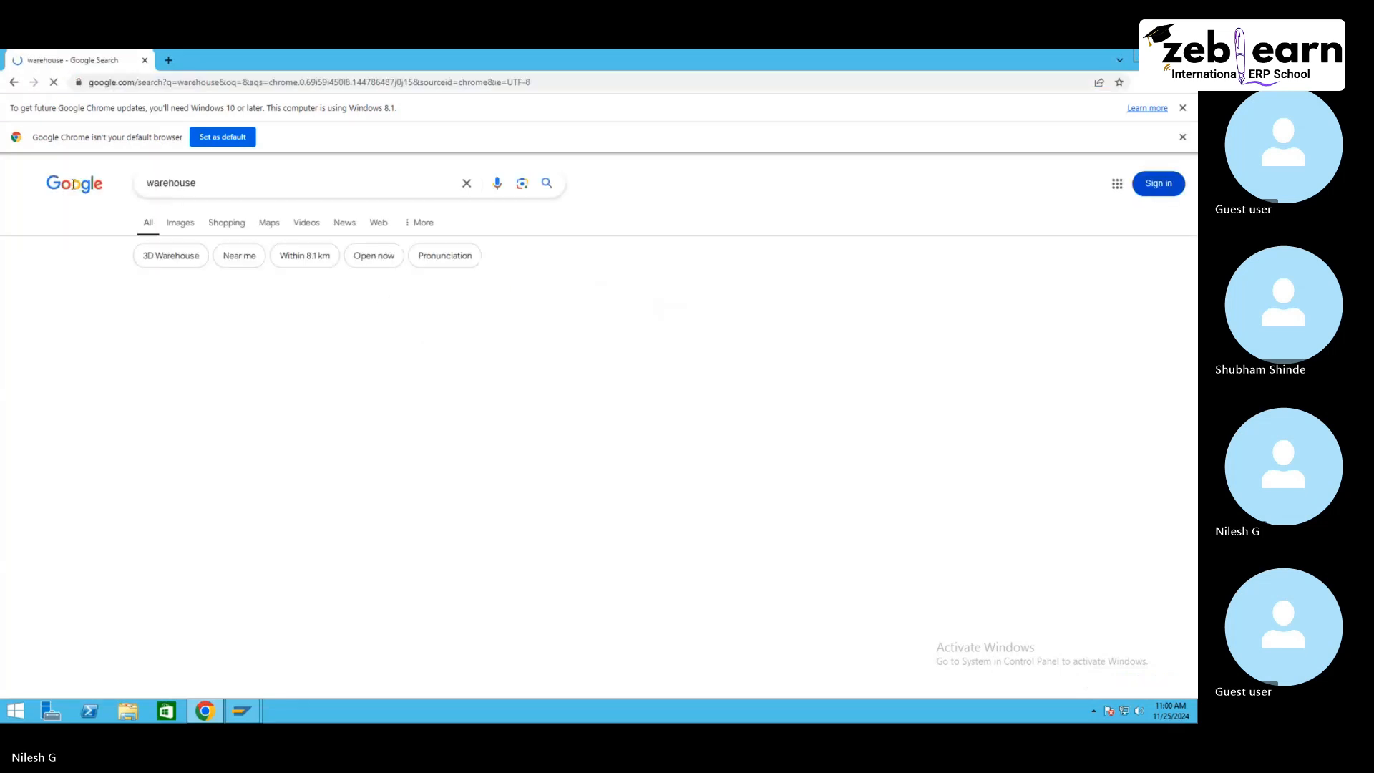
left_click(182, 224)
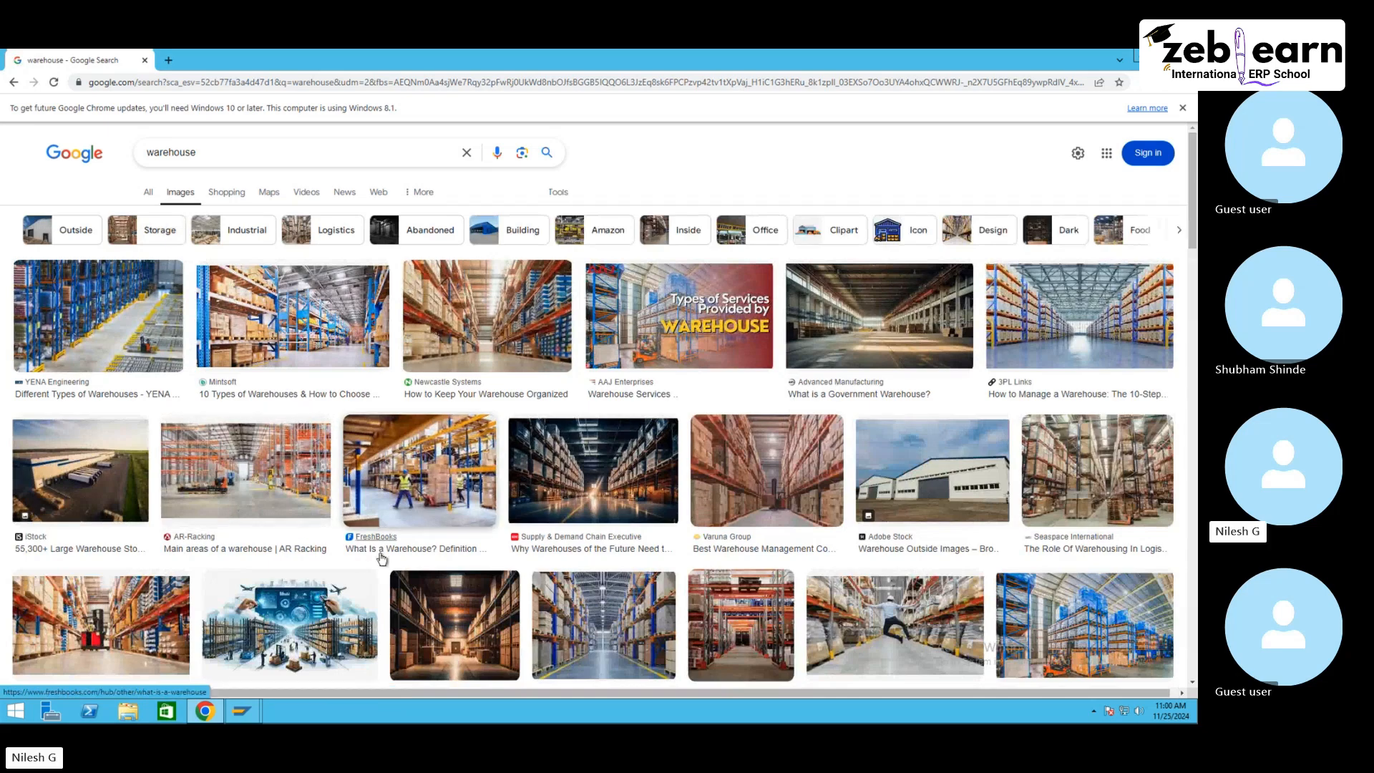
scroll(380, 554, "down", 4)
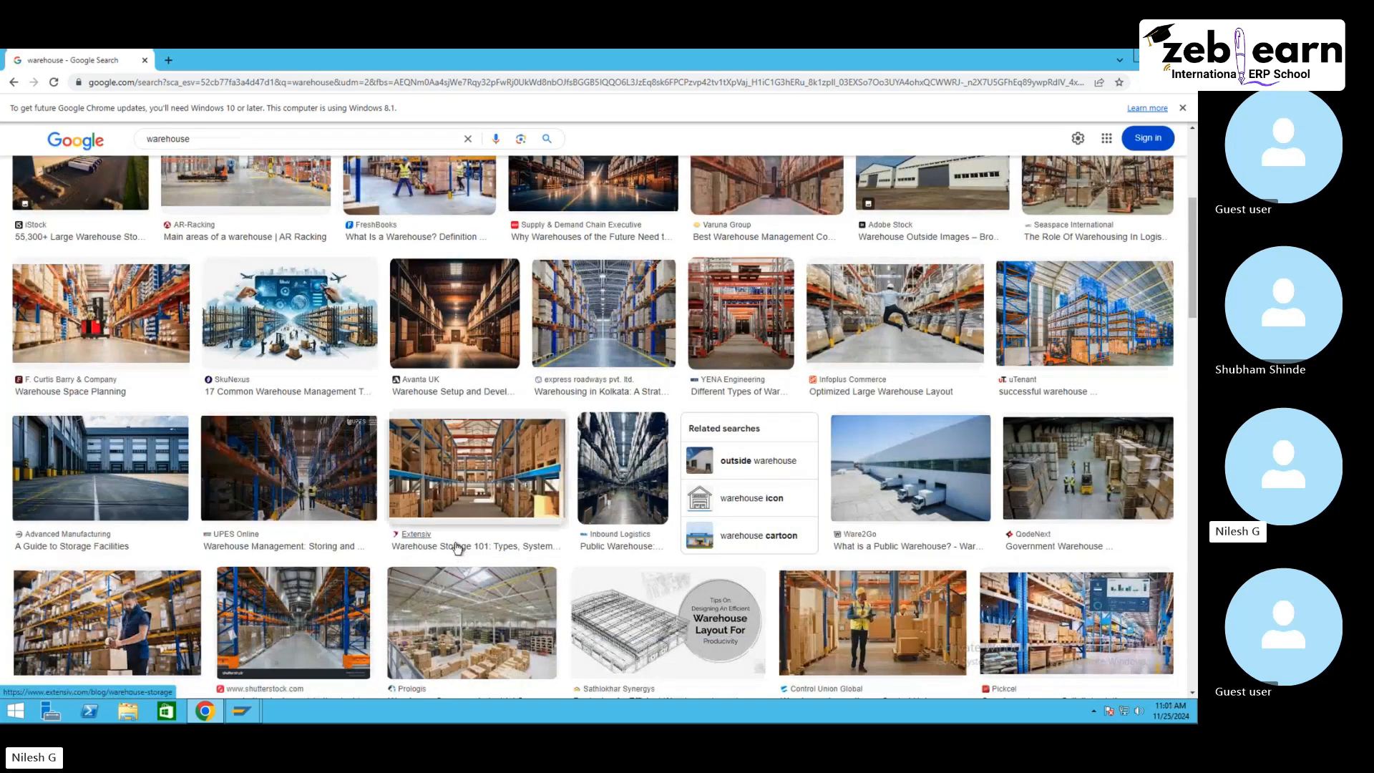
scroll(458, 551, "down", 2)
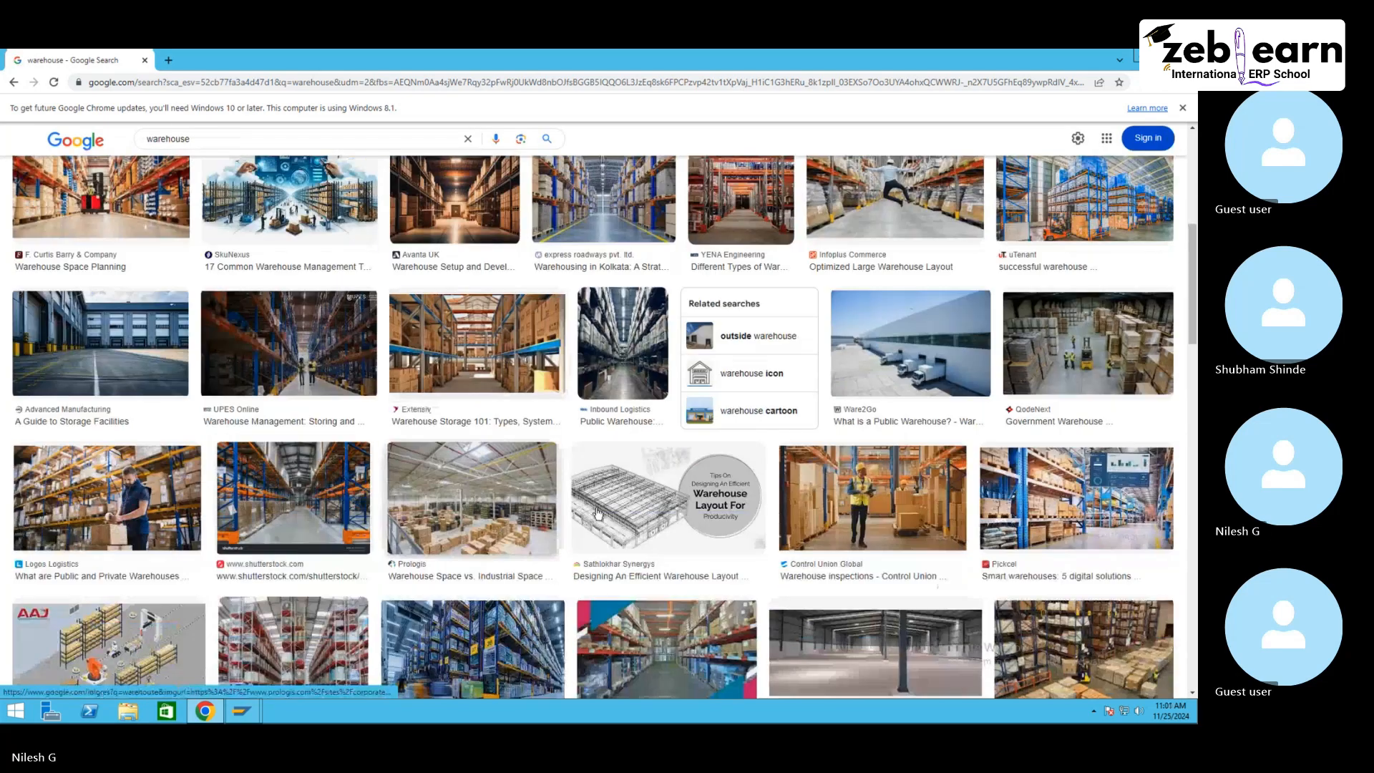
left_click(490, 499)
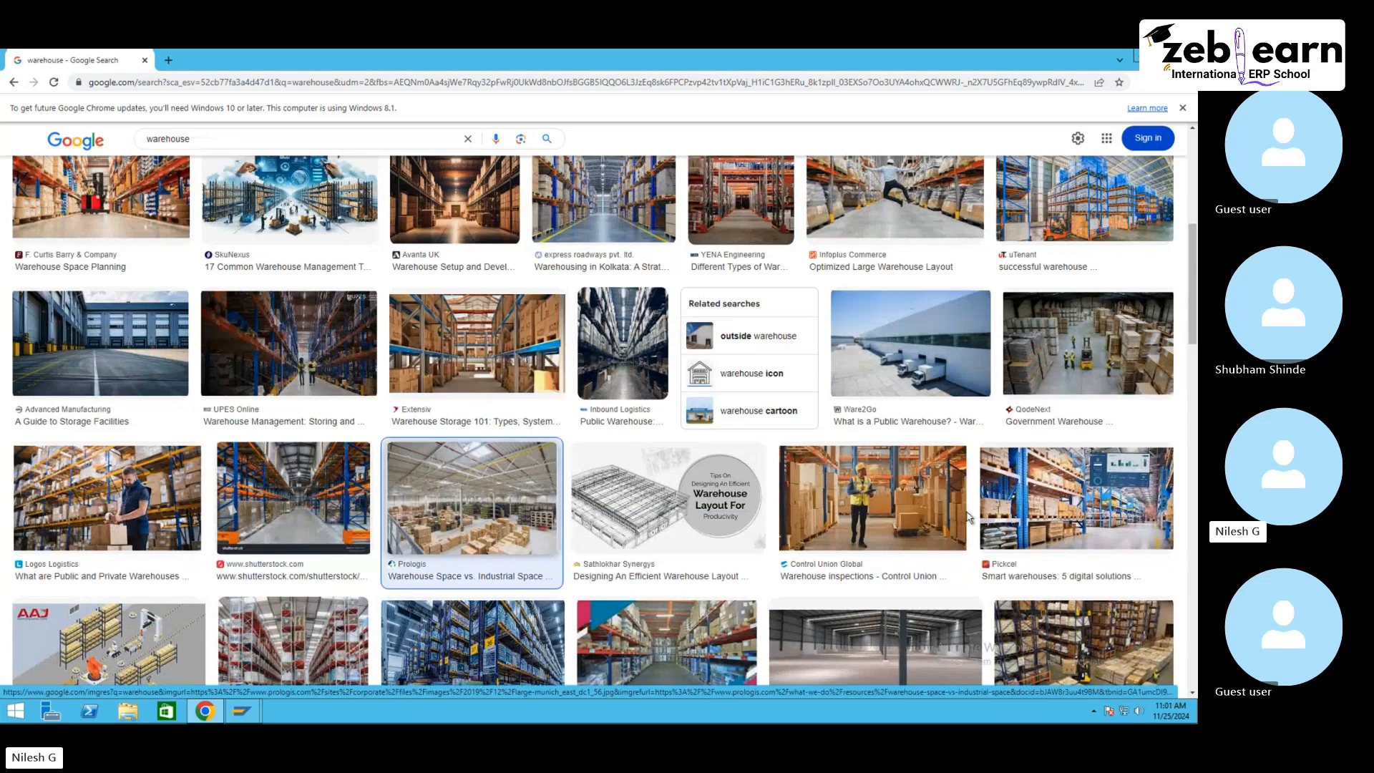
scroll(894, 471, "down", 1)
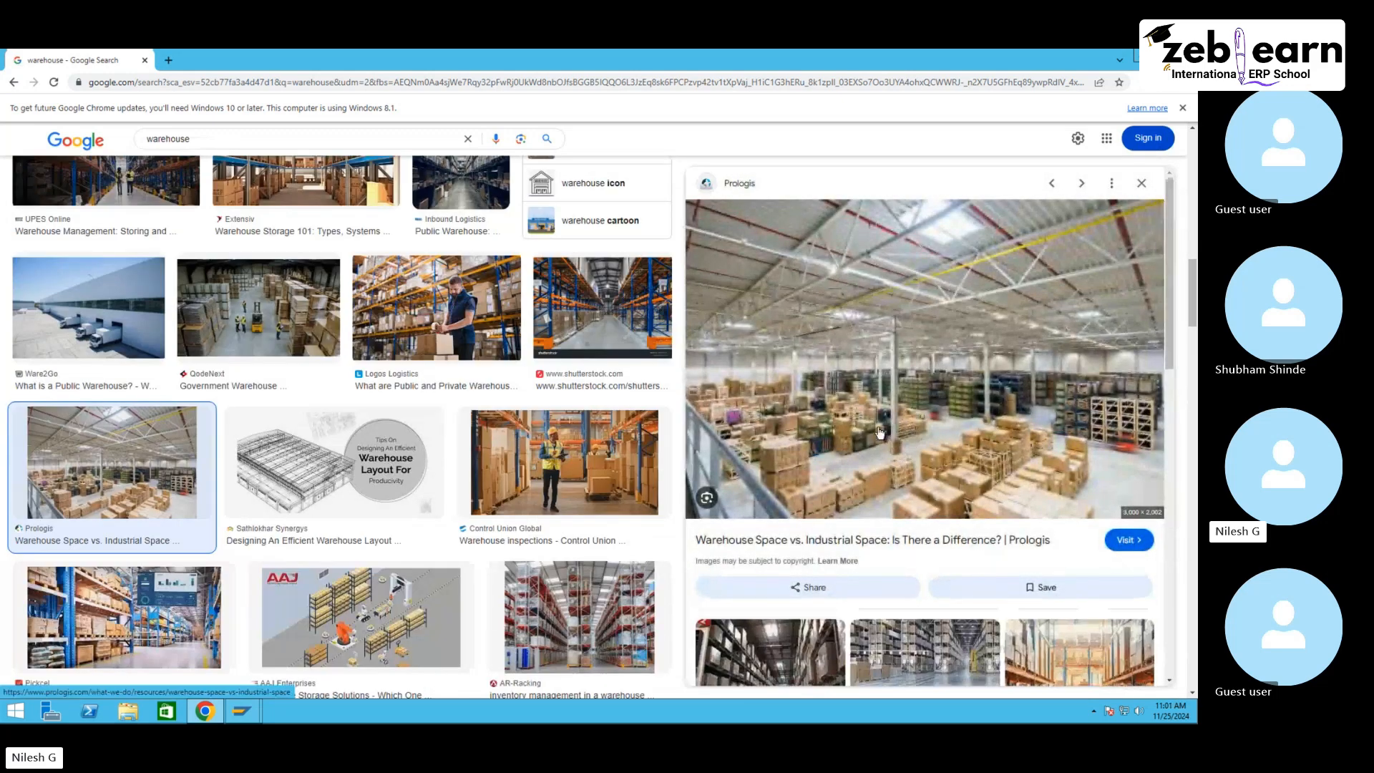
scroll(893, 487, "down", 8)
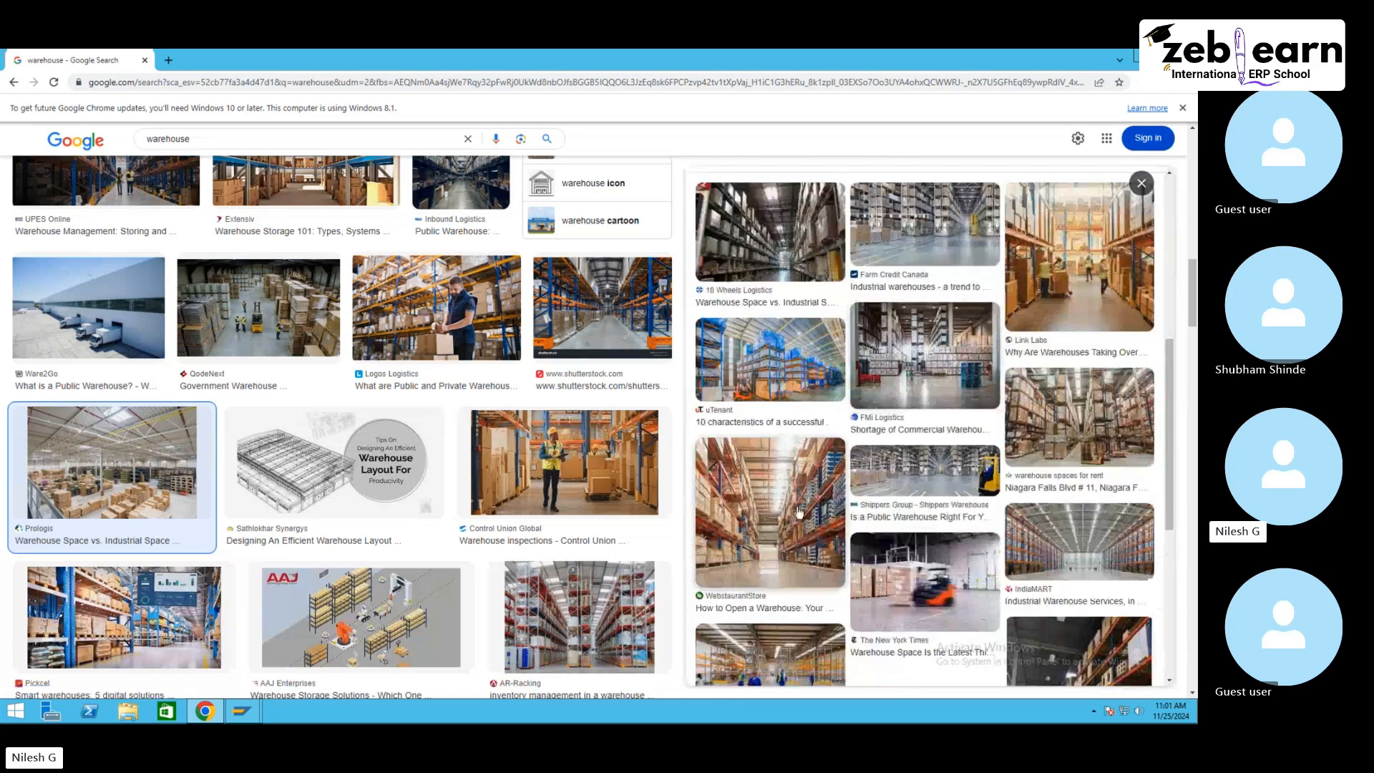
scroll(793, 496, "up", 8)
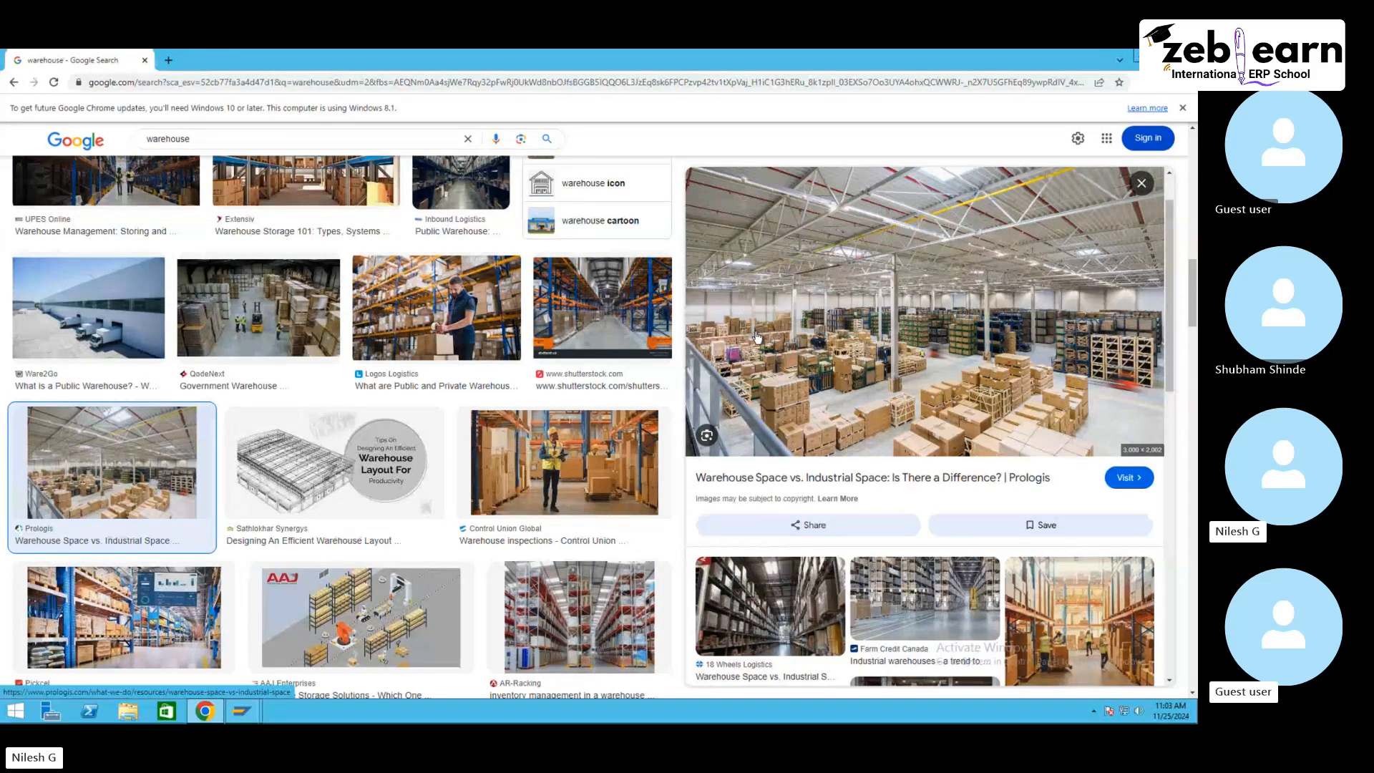
Step: Return to SAP and open the SPRO customizing transaction
mouse_move(242, 710)
left_click(291, 681)
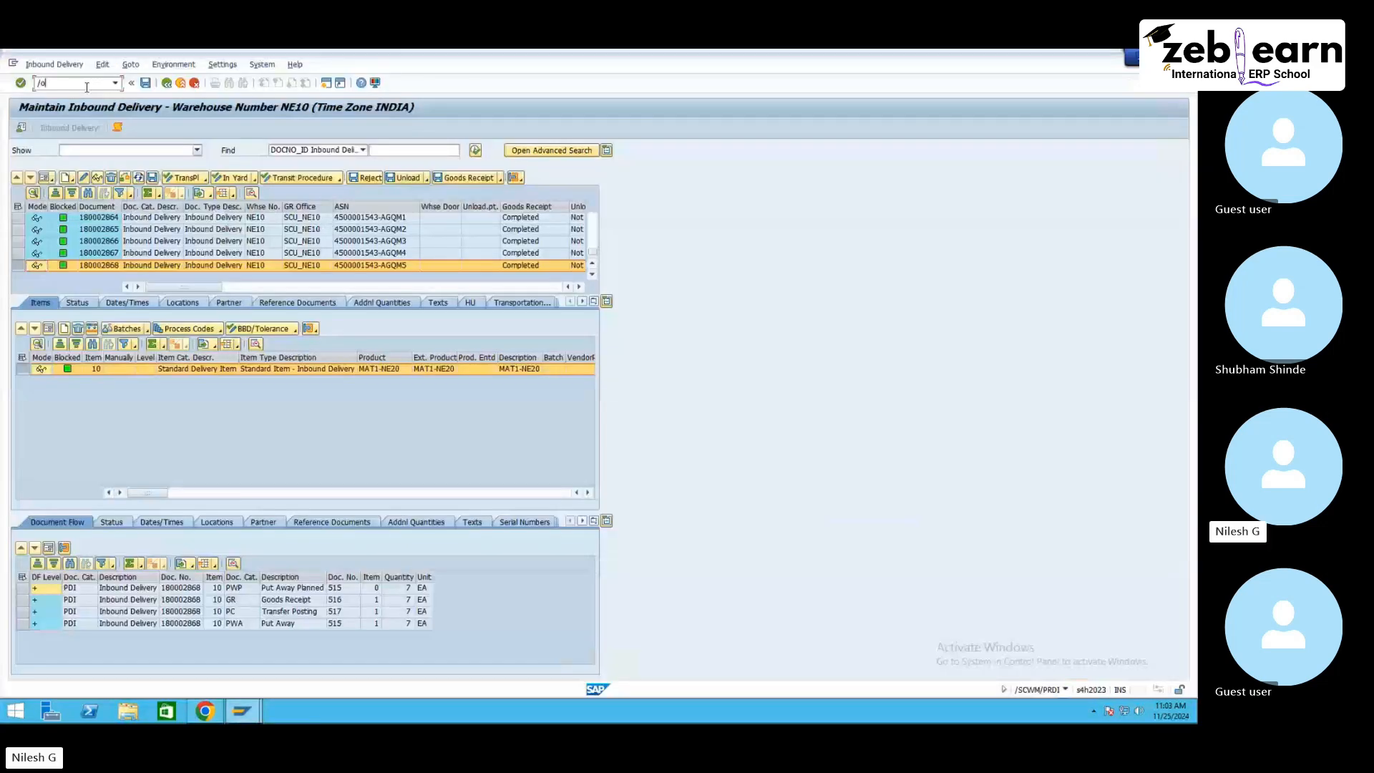
key("Return")
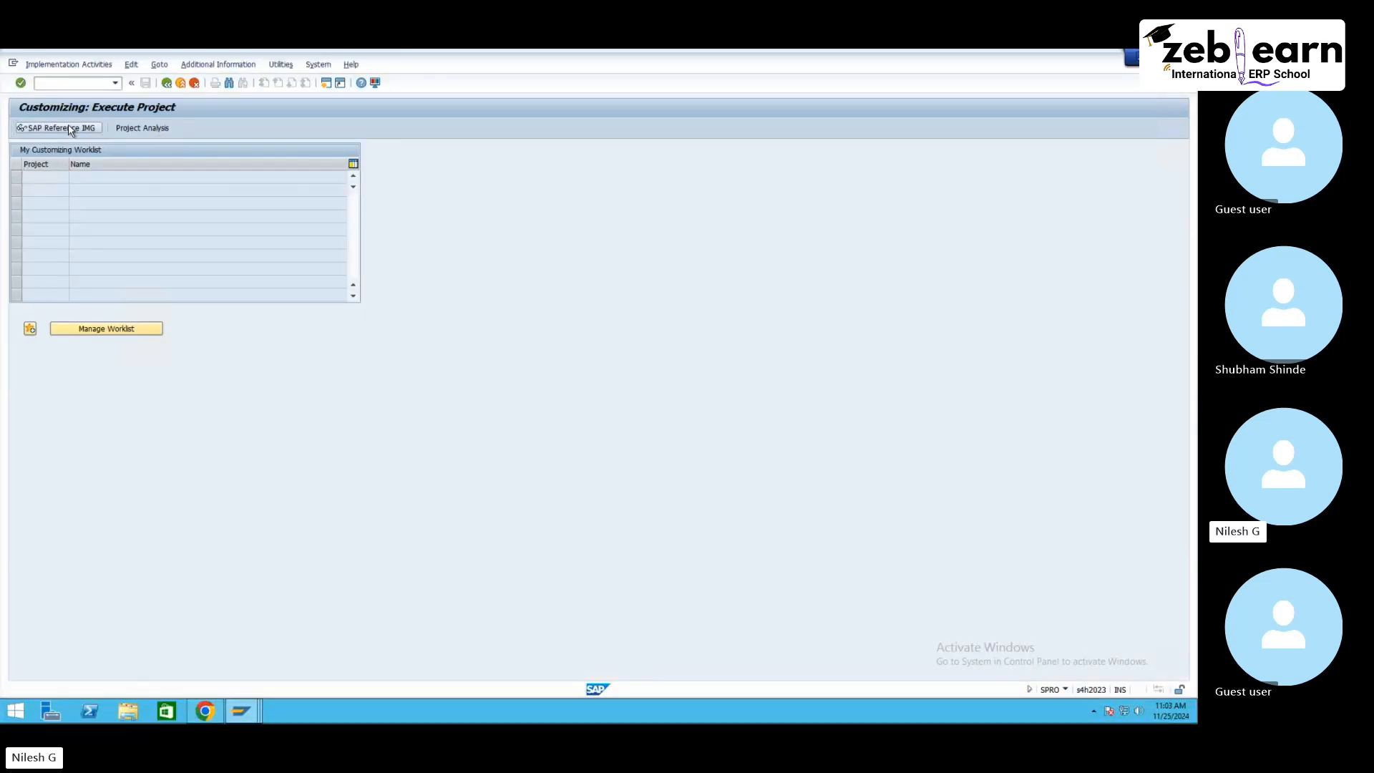
Step: Open the SAP Reference IMG and go to Extended Warehouse Management Master Data, Define Storage Types
left_click(71, 130)
left_click(42, 468)
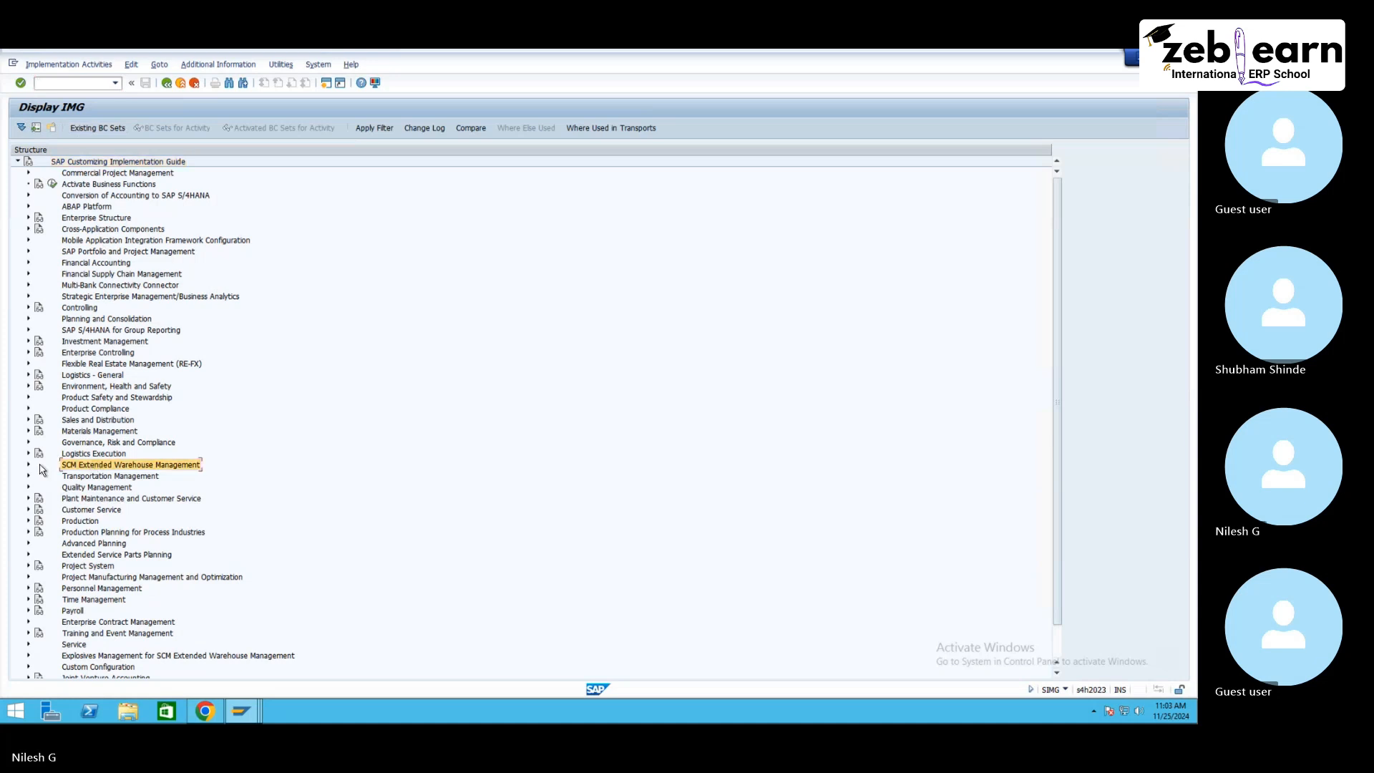
left_click(29, 465)
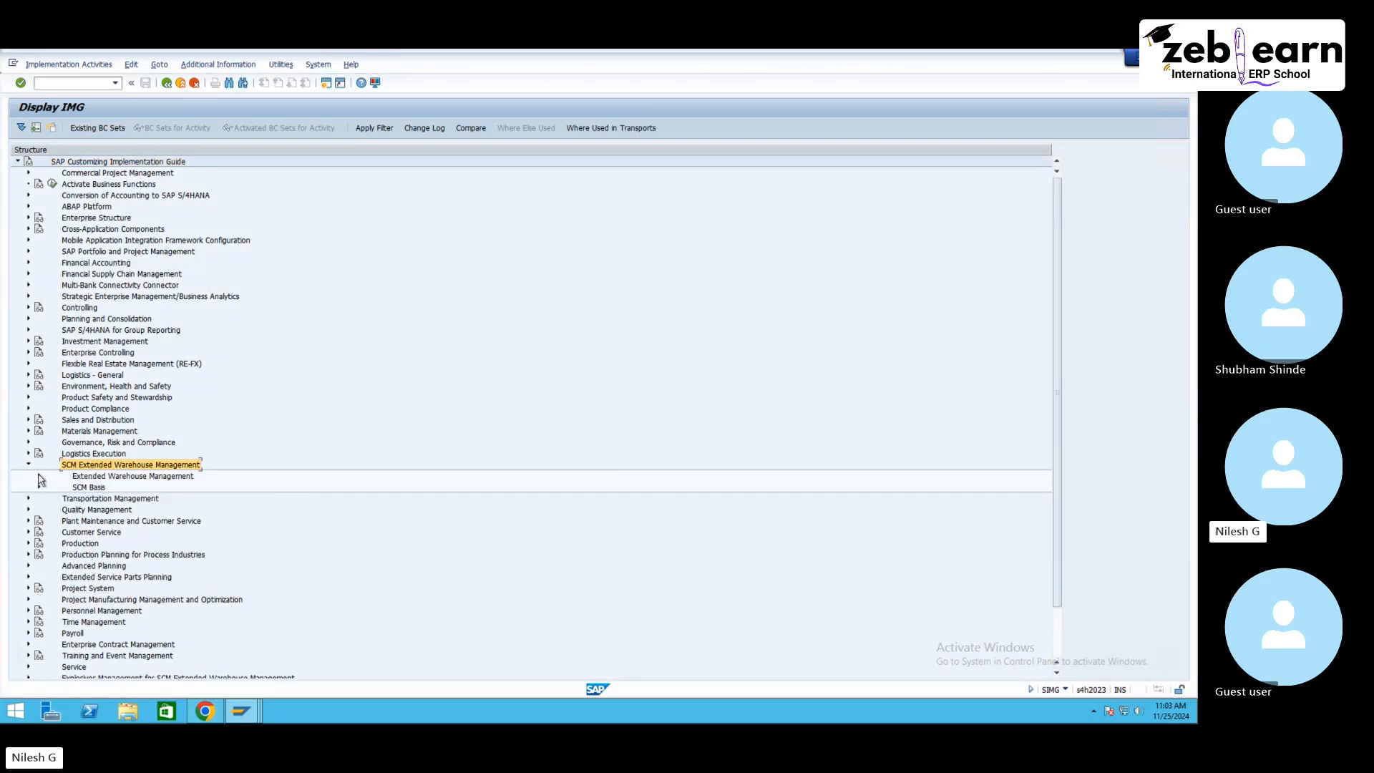
left_click(40, 478)
left_click(111, 501)
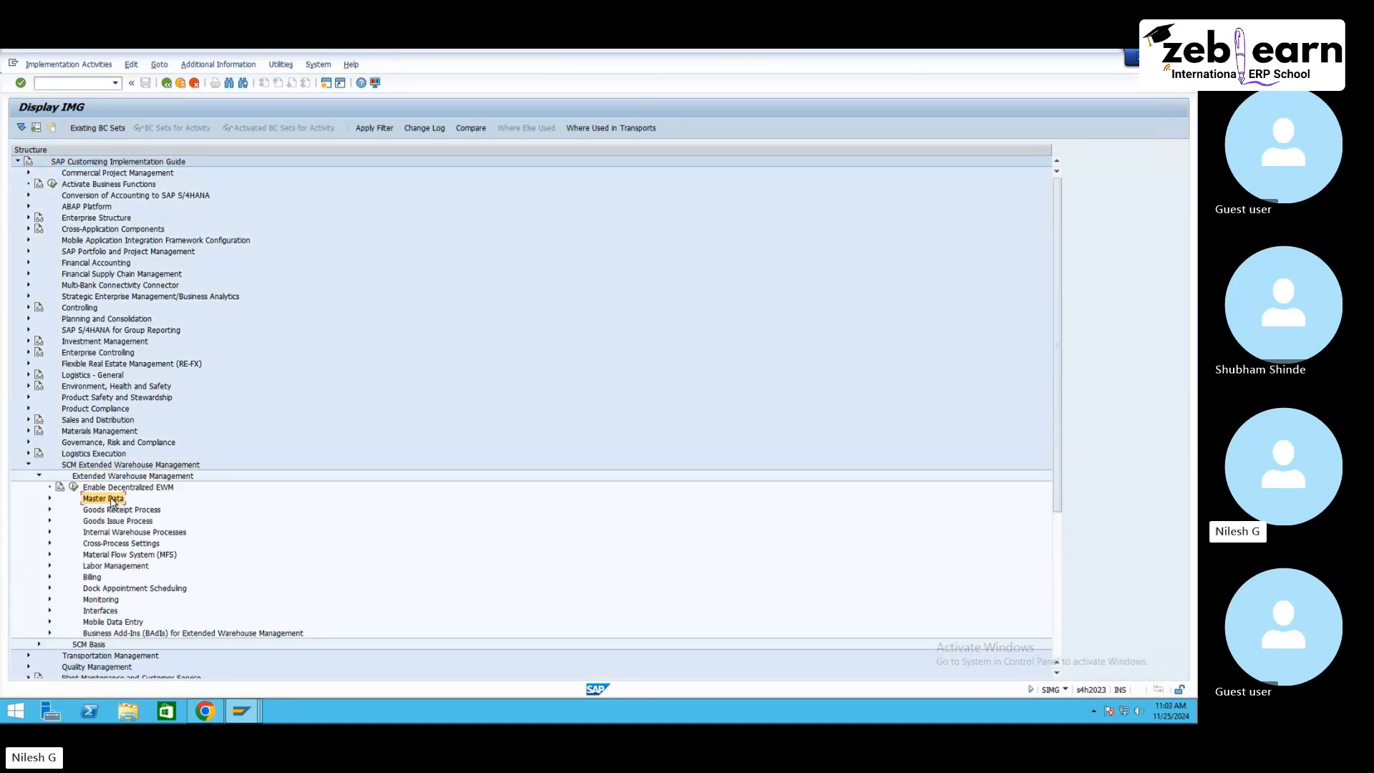
left_click(49, 500)
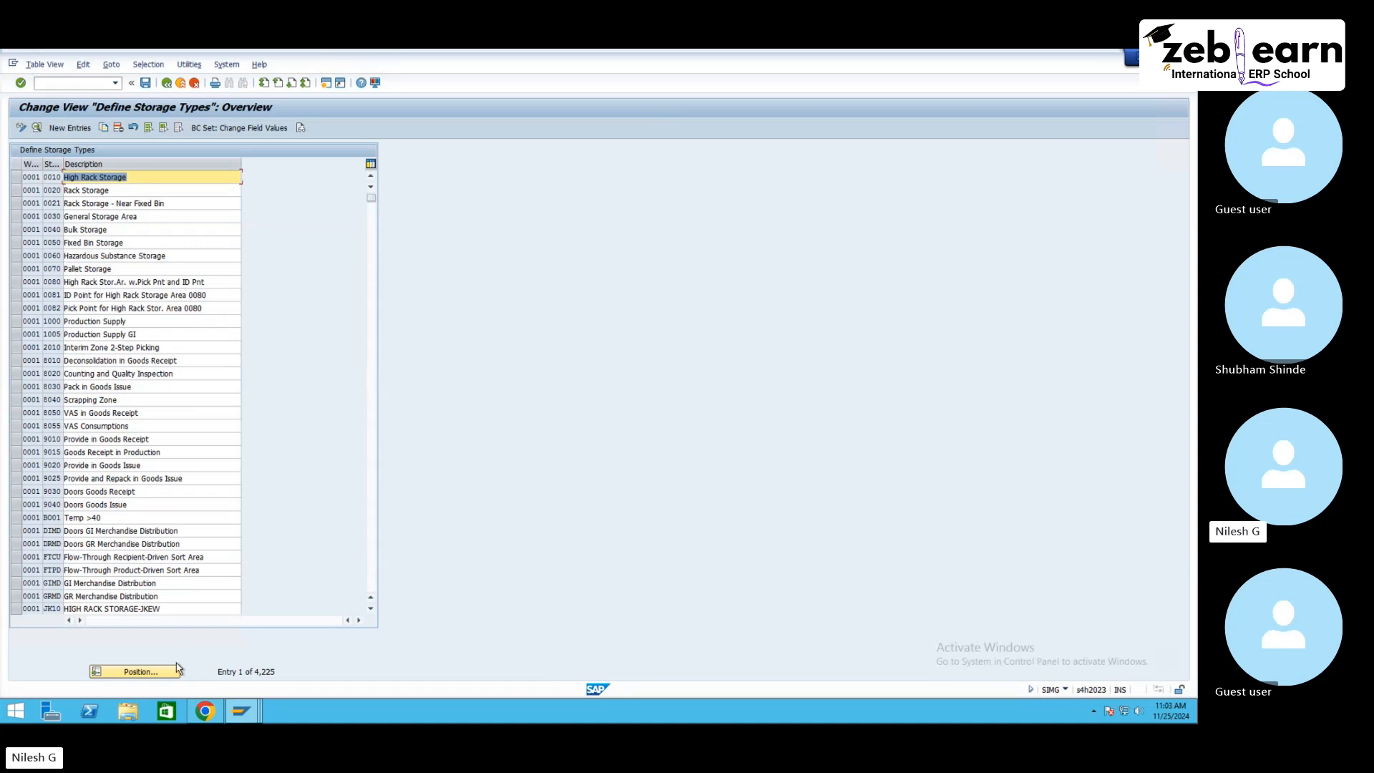
Step: Position the storage type list at warehouse number NE10
left_click(175, 669)
type("ne")
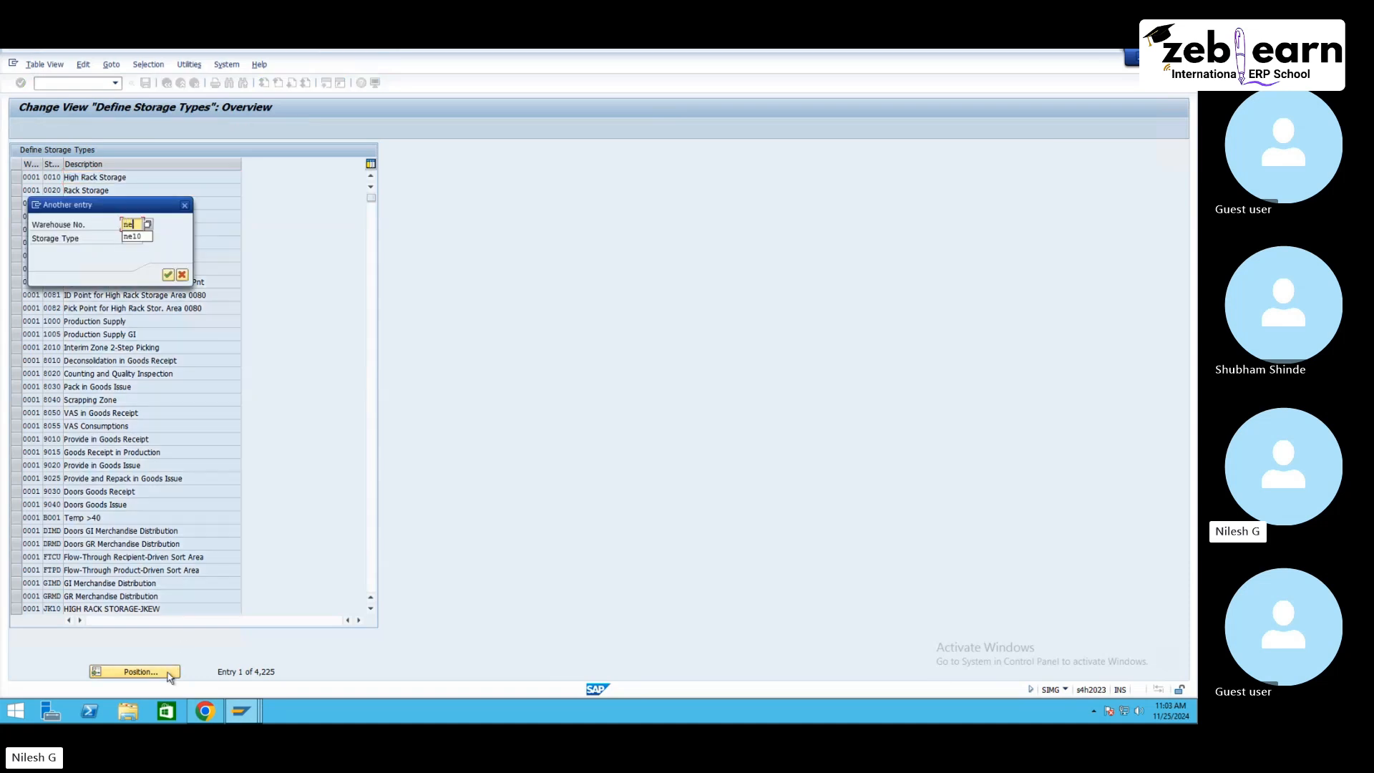
type("10")
key("Return")
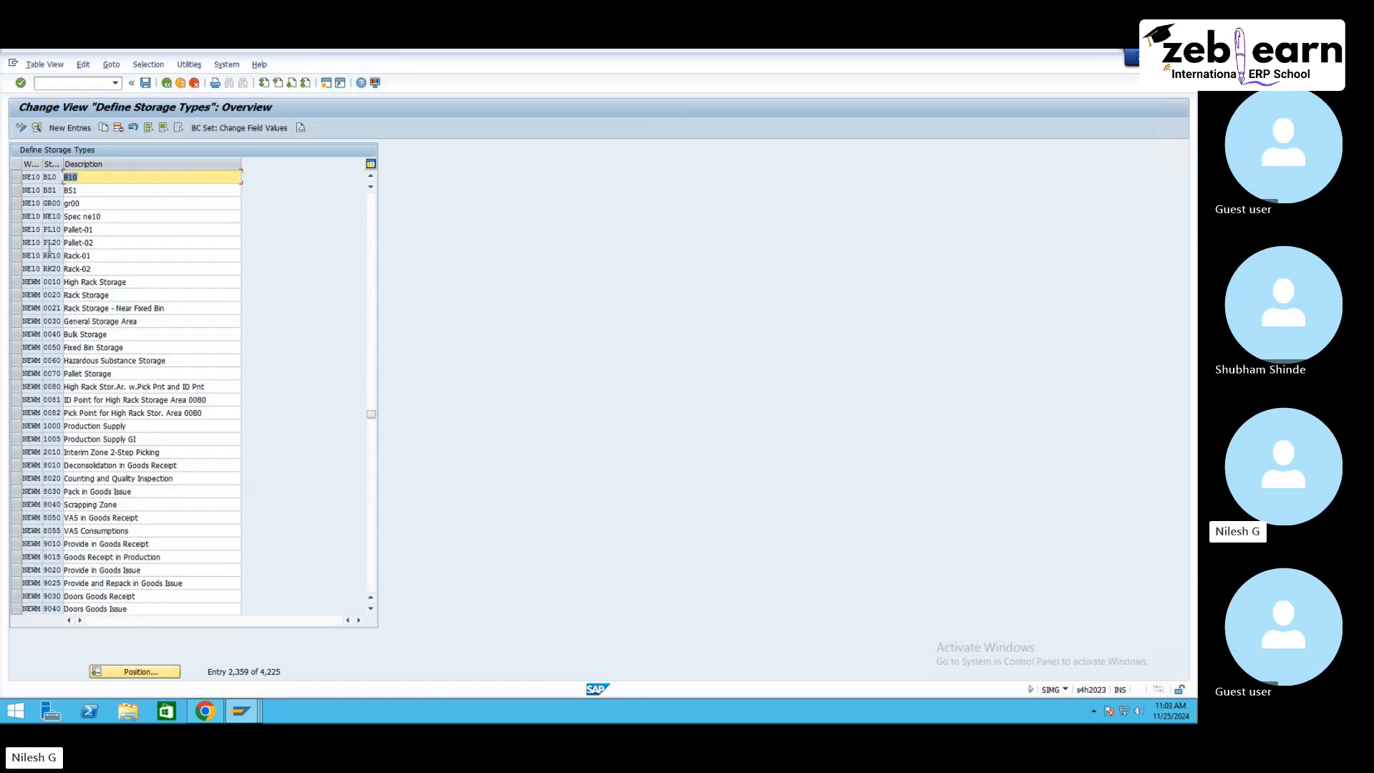
Step: Copy storage type RK10 of warehouse NE10 as new storage type RK30 described Rack-30, and save
left_click(57, 232)
key("Down")
key("Down")
key("Down")
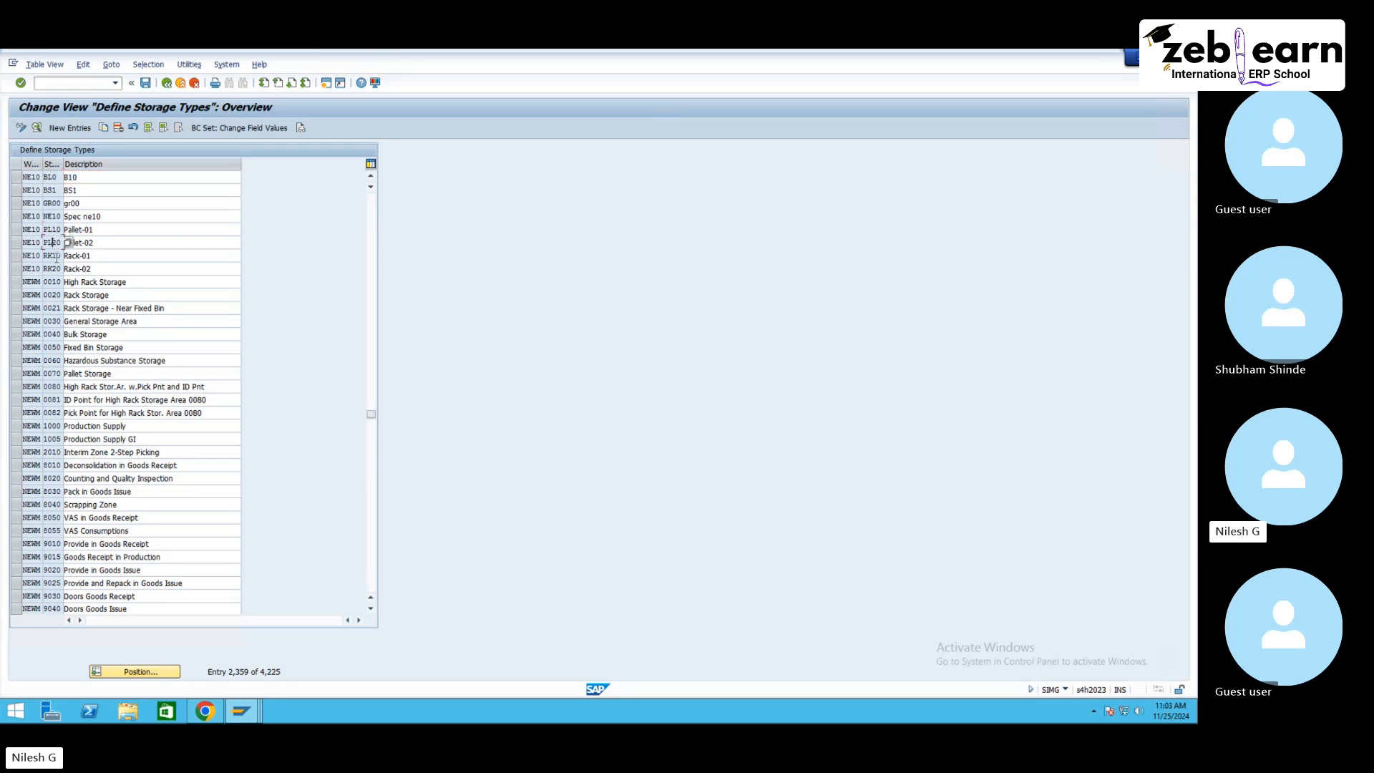
left_click(16, 255)
left_click(145, 248)
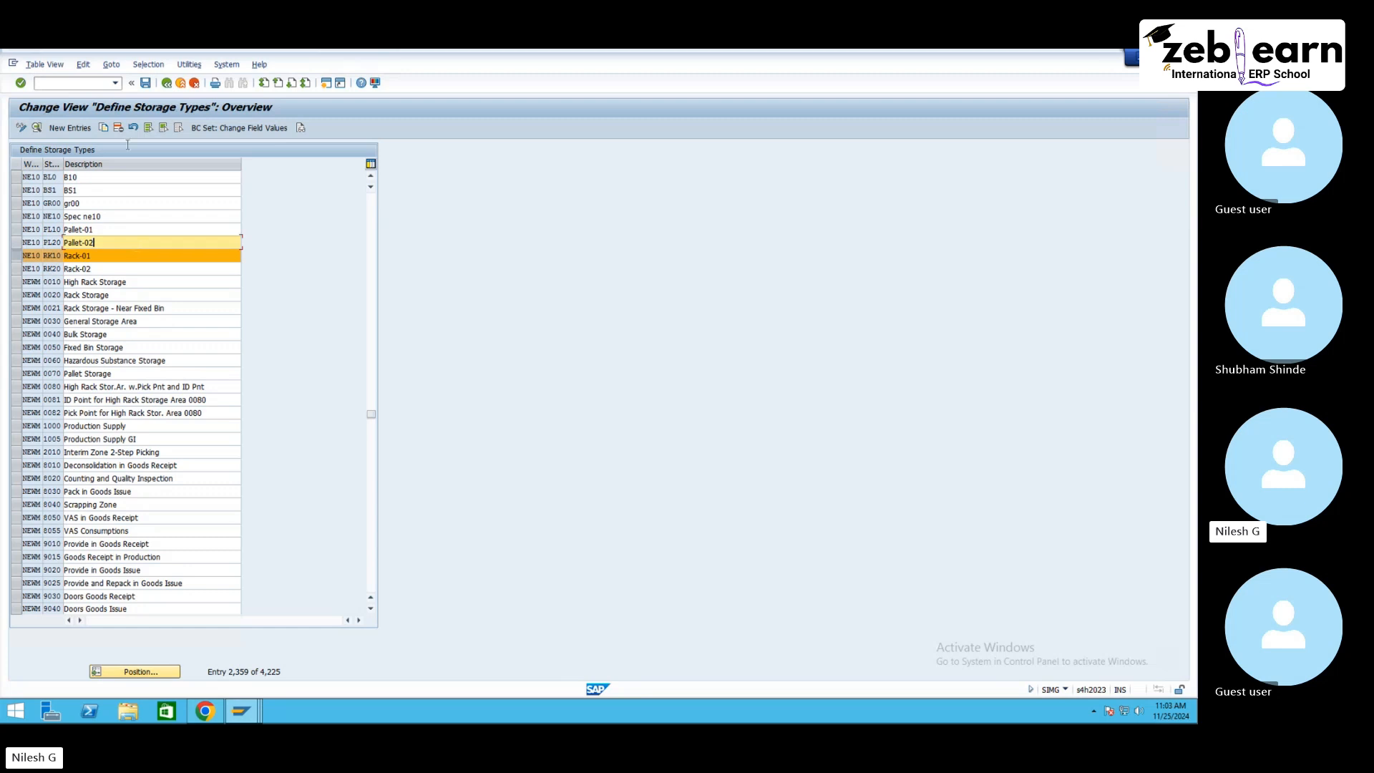
left_click(105, 129)
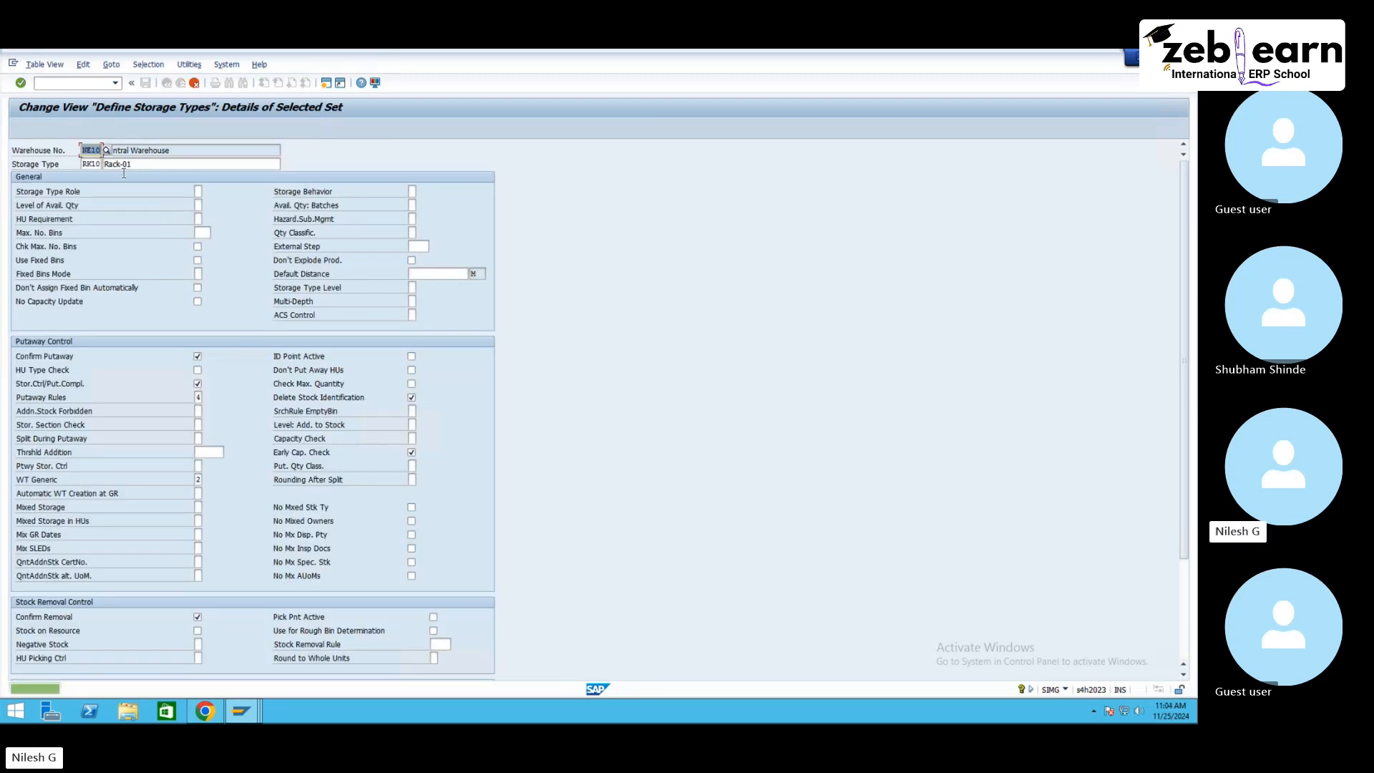
type("RK30")
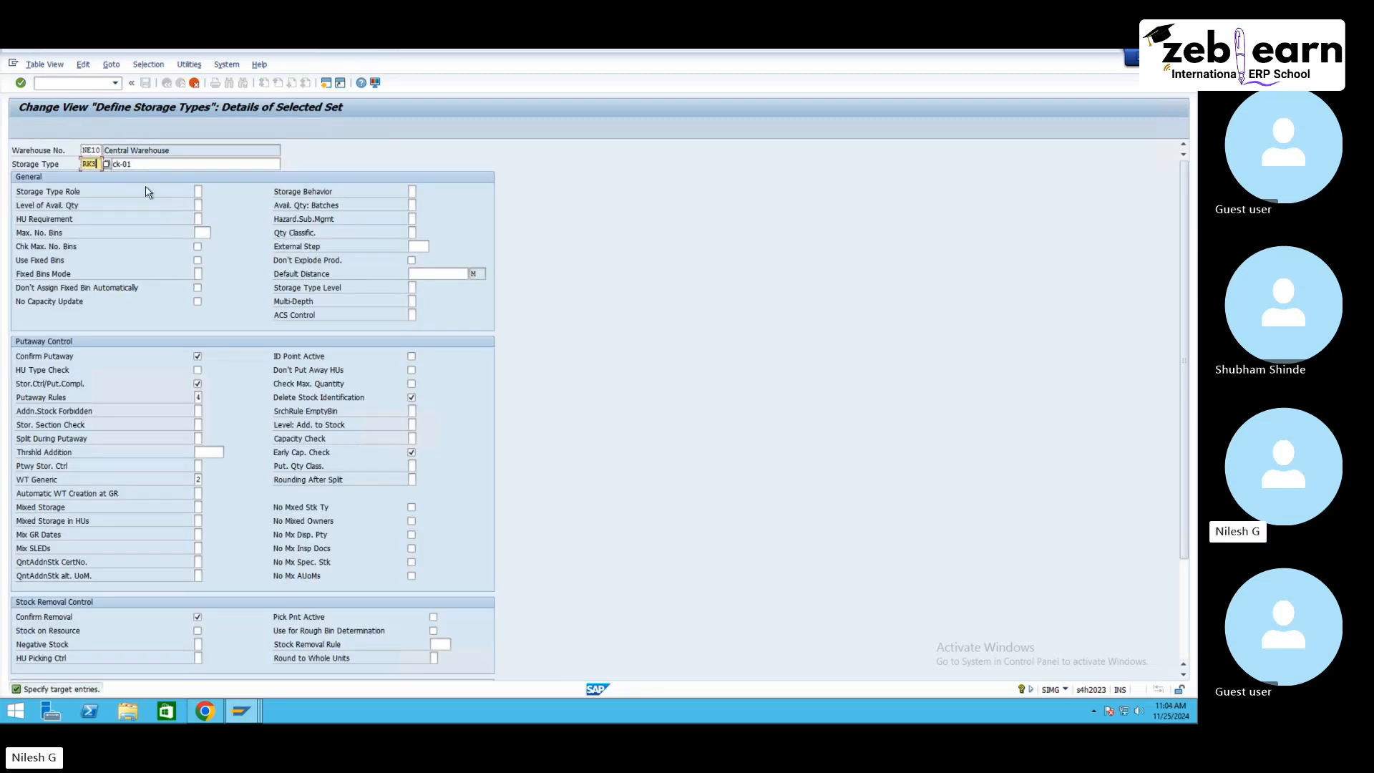
key("Tab")
type("Rack-30")
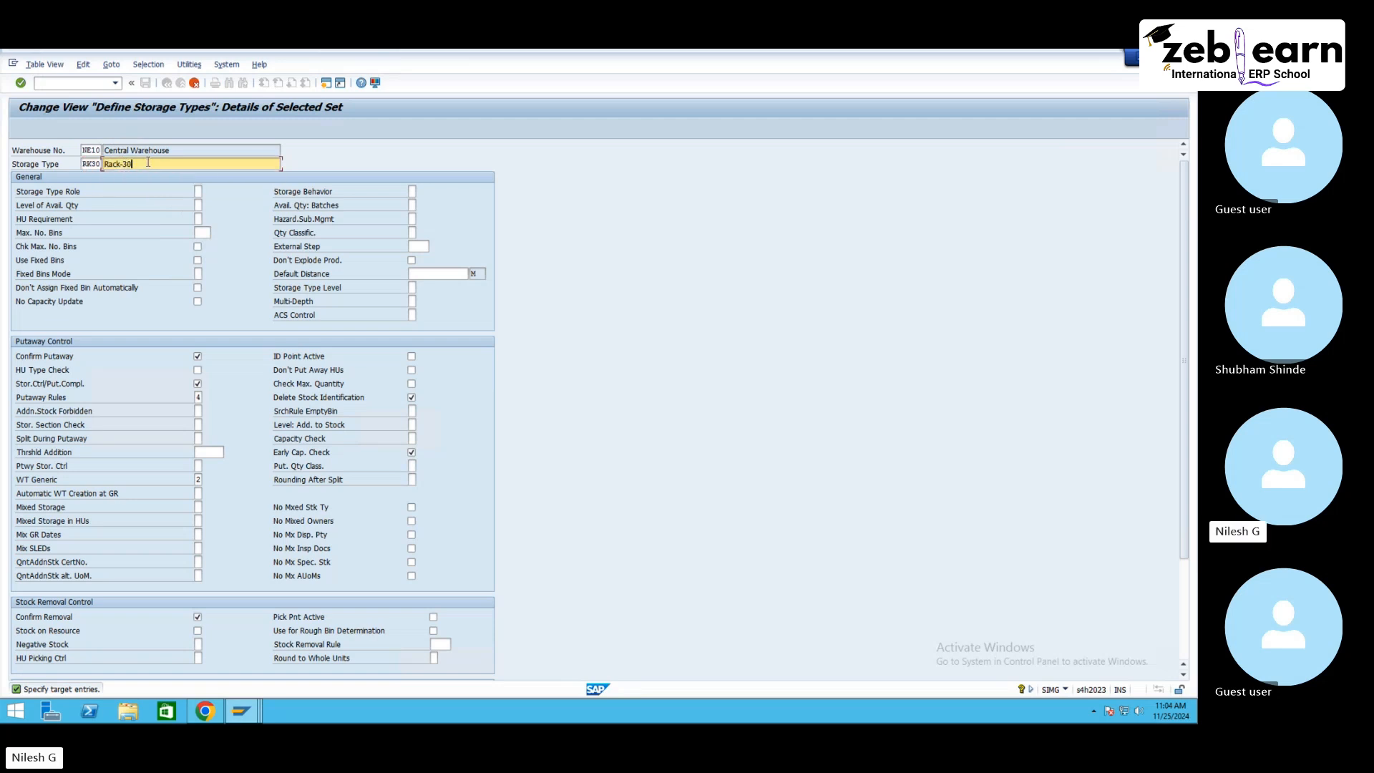
key("Return")
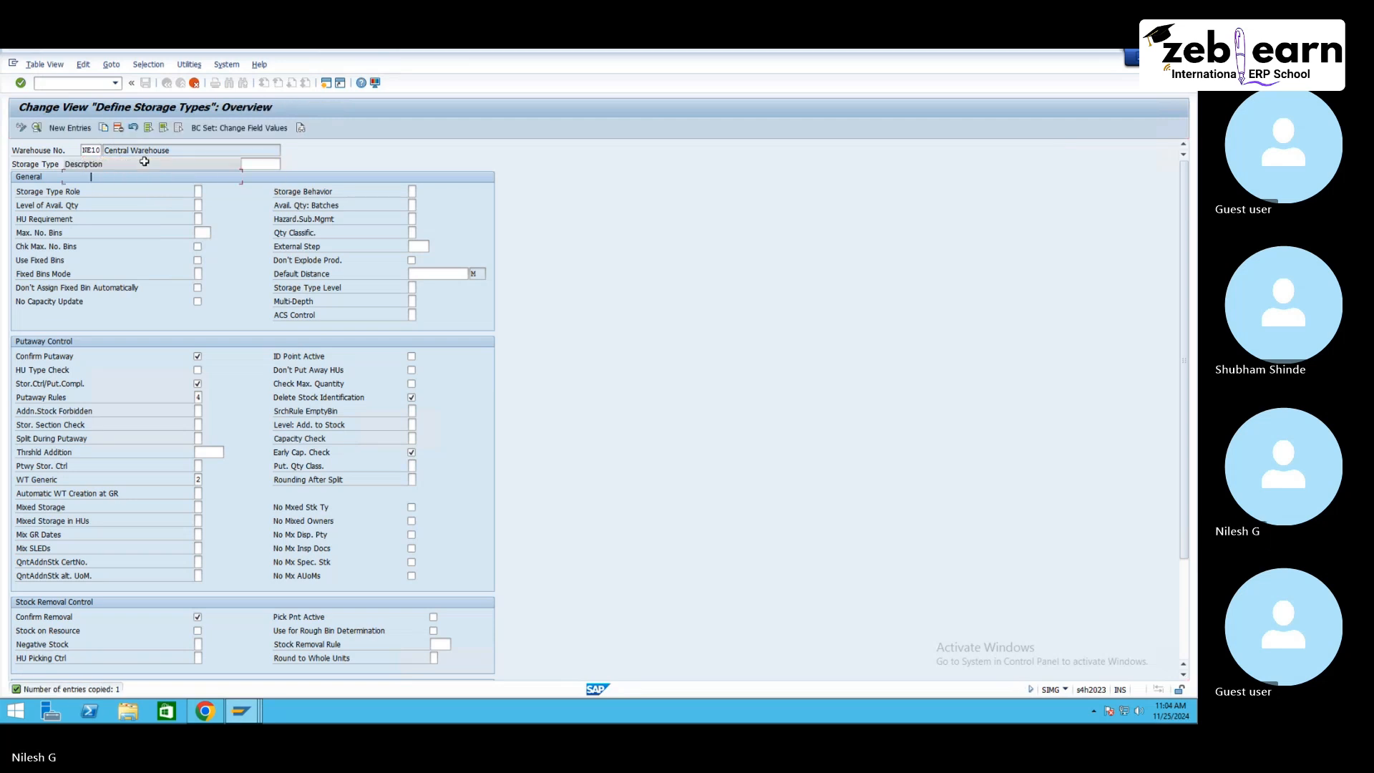
left_click(146, 83)
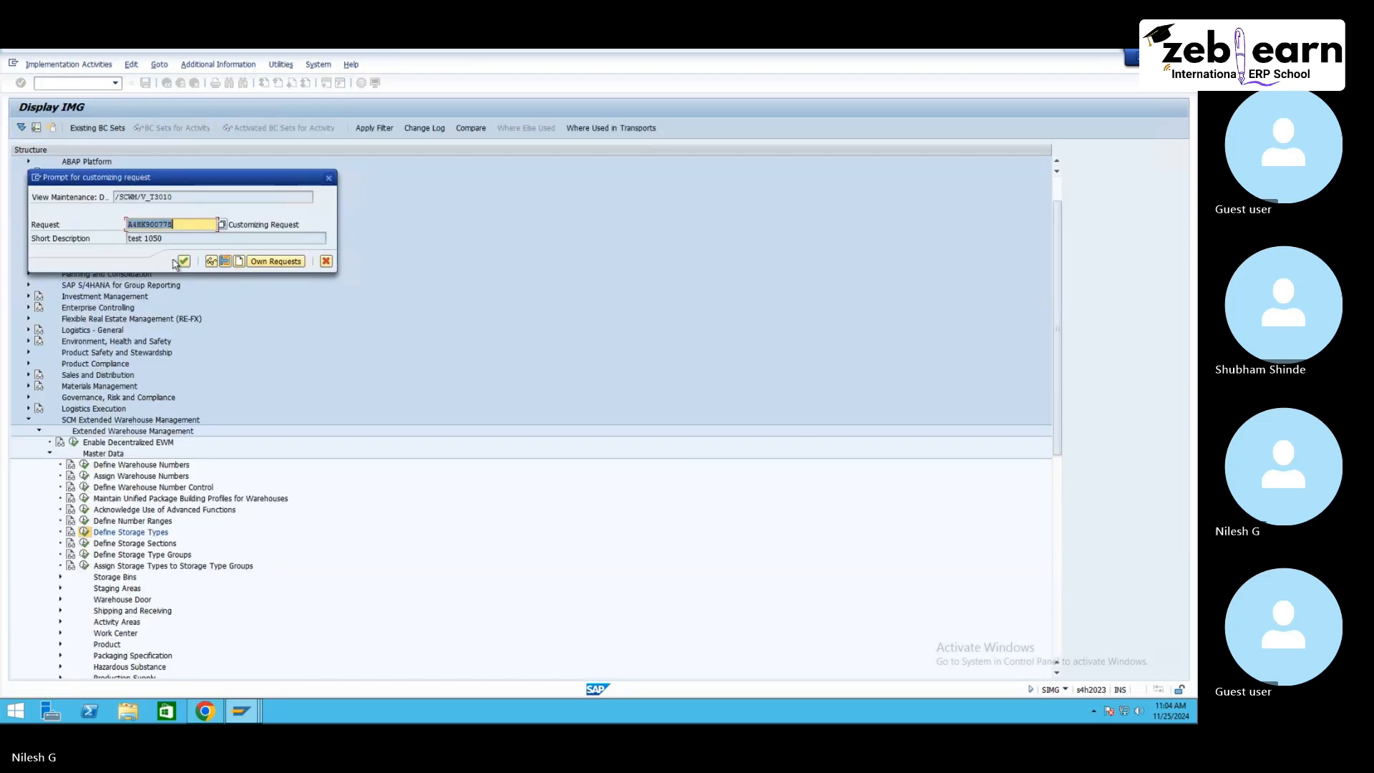
Step: Return to the IMG and expand Goods Receipt Process and its Strategies node under Extended Warehouse Management
left_click(182, 261)
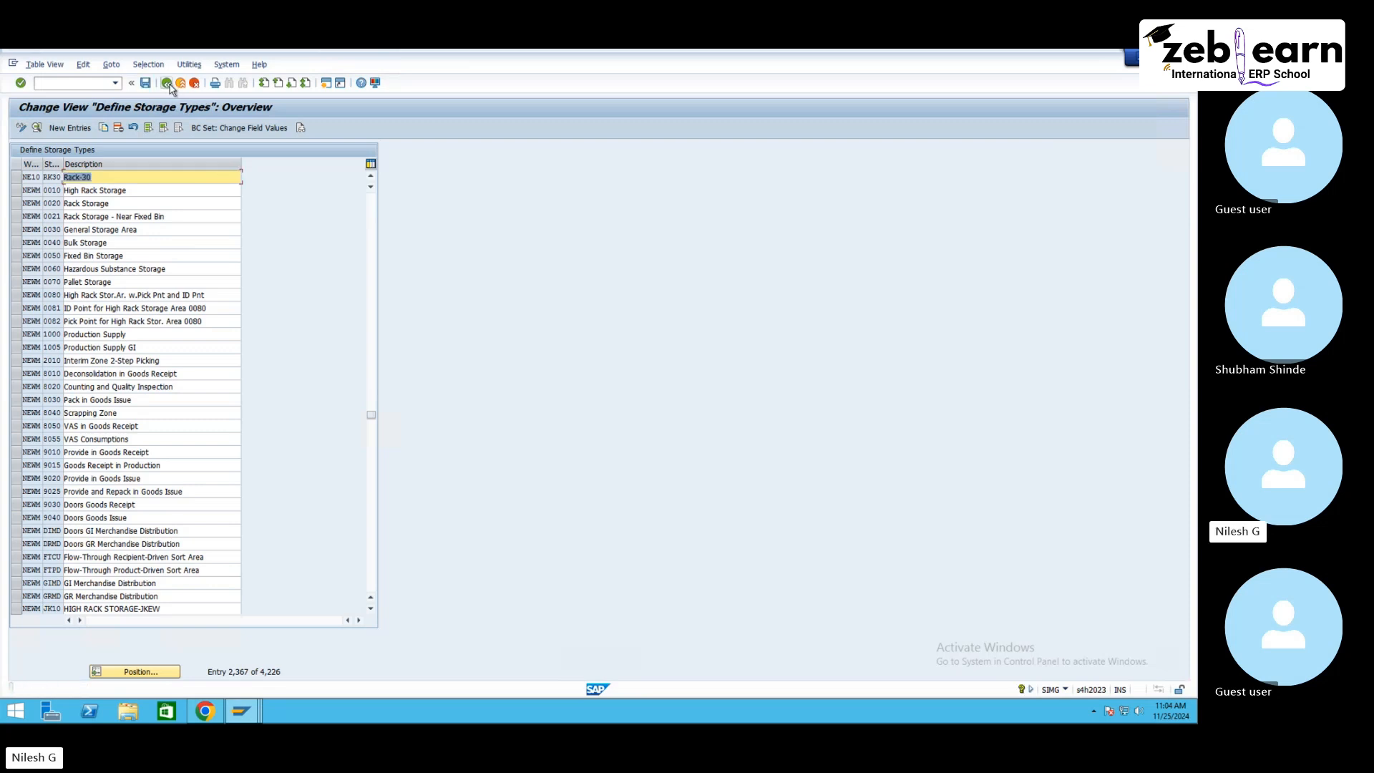
left_click(169, 84)
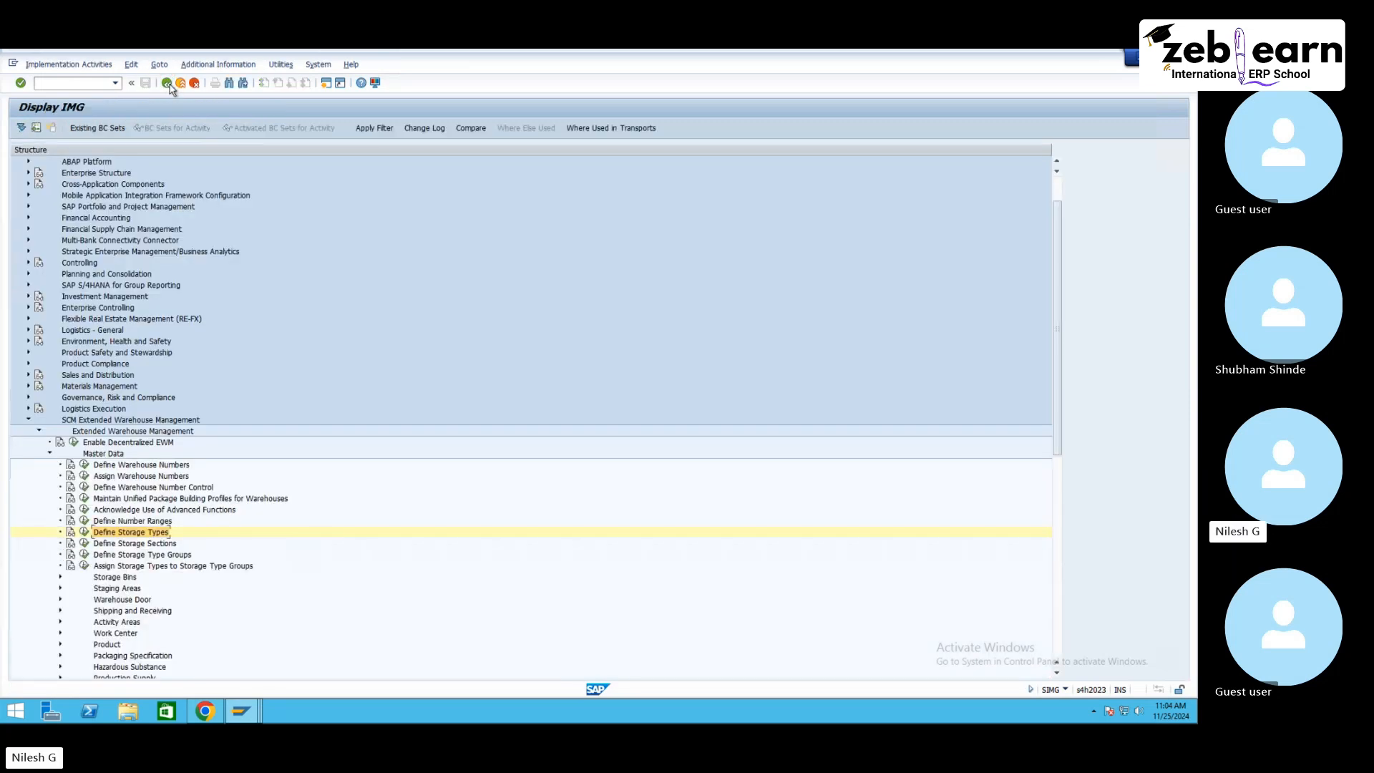
left_click(50, 453)
left_click(139, 465)
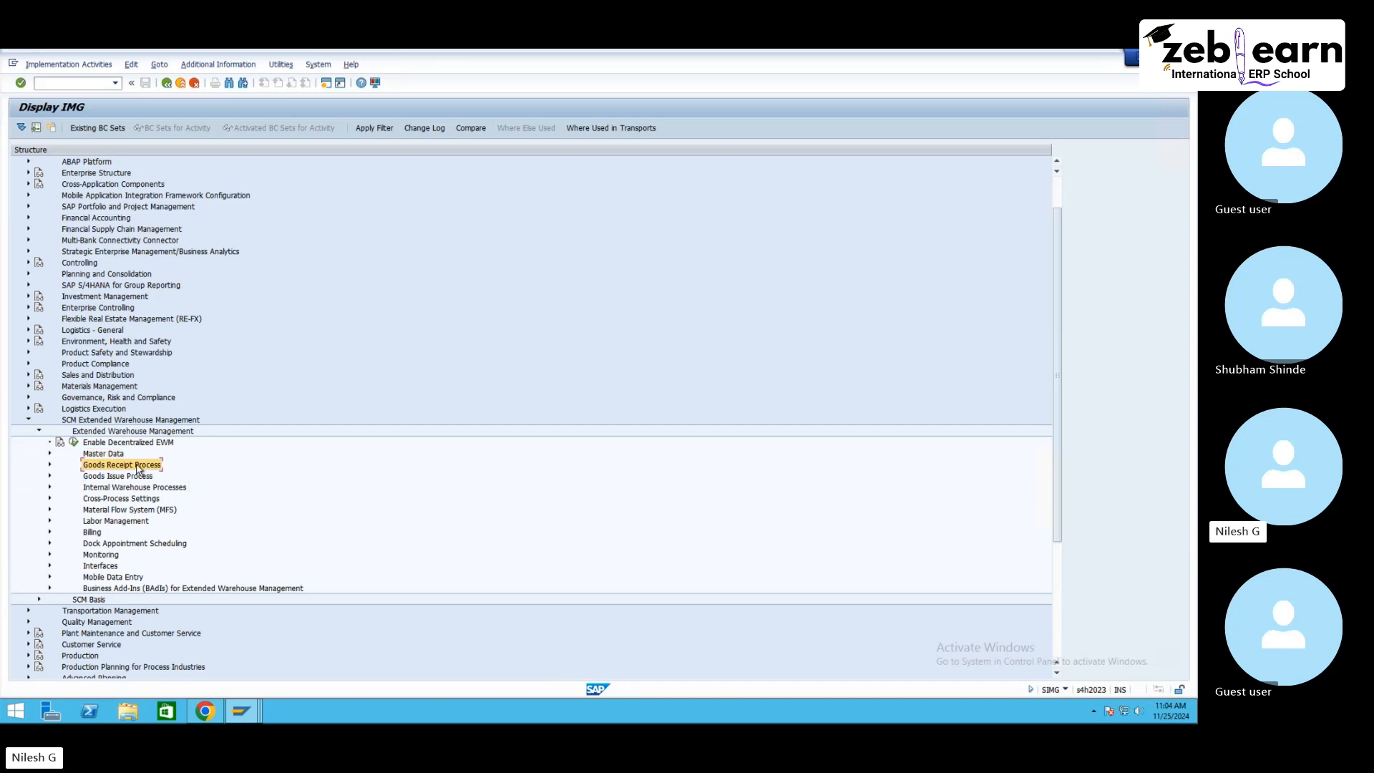
left_click(50, 465)
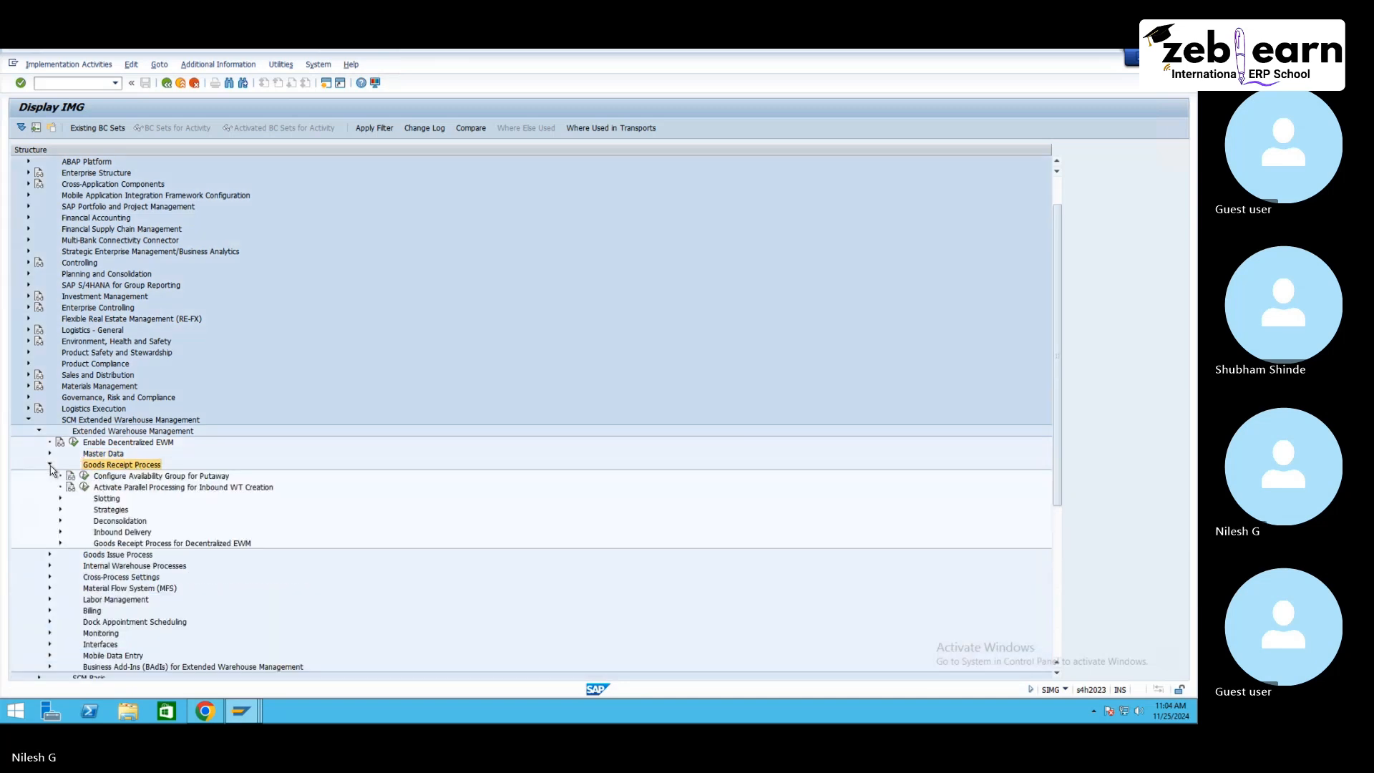
left_click(113, 512)
left_click(62, 512)
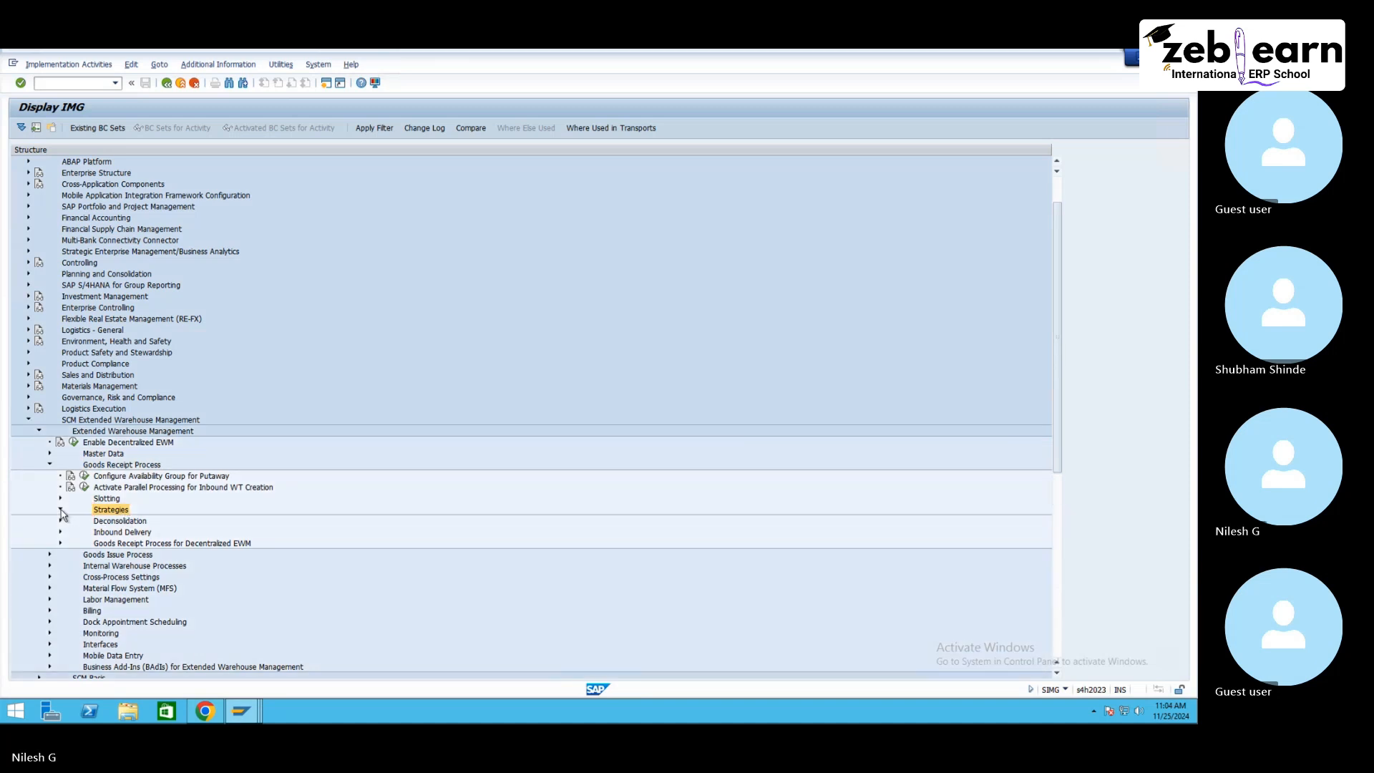
Step: Expand Storage Type Search and review its putaway configuration activities
left_click(131, 557)
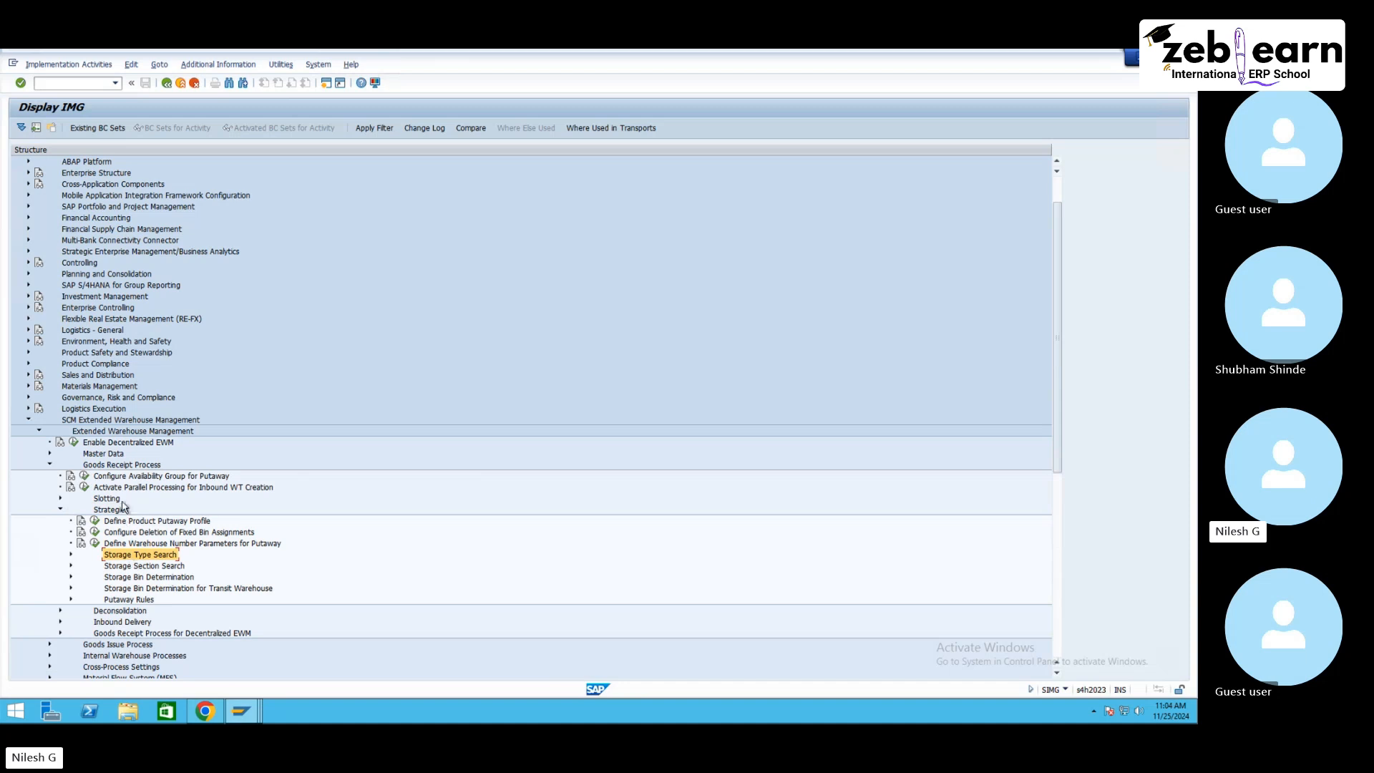
left_click(71, 555)
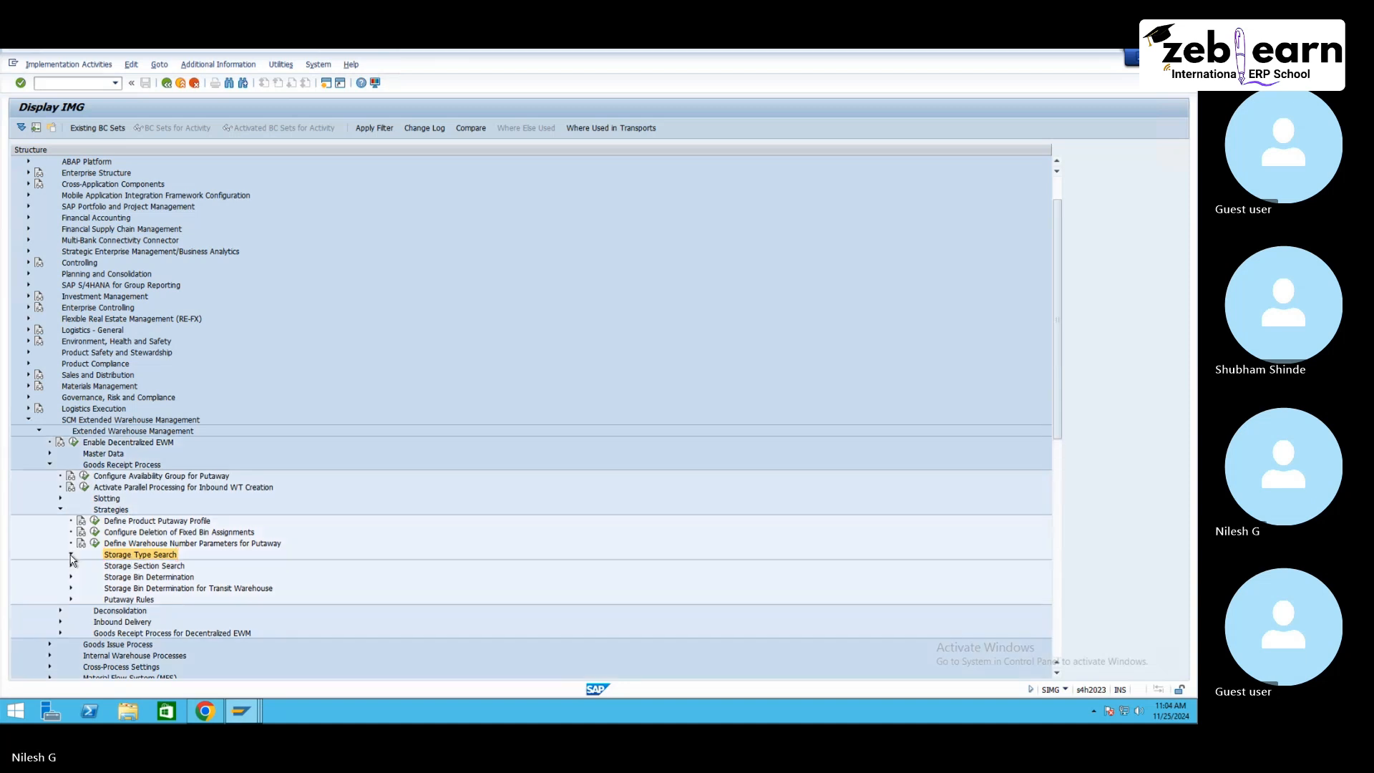
left_click(81, 567)
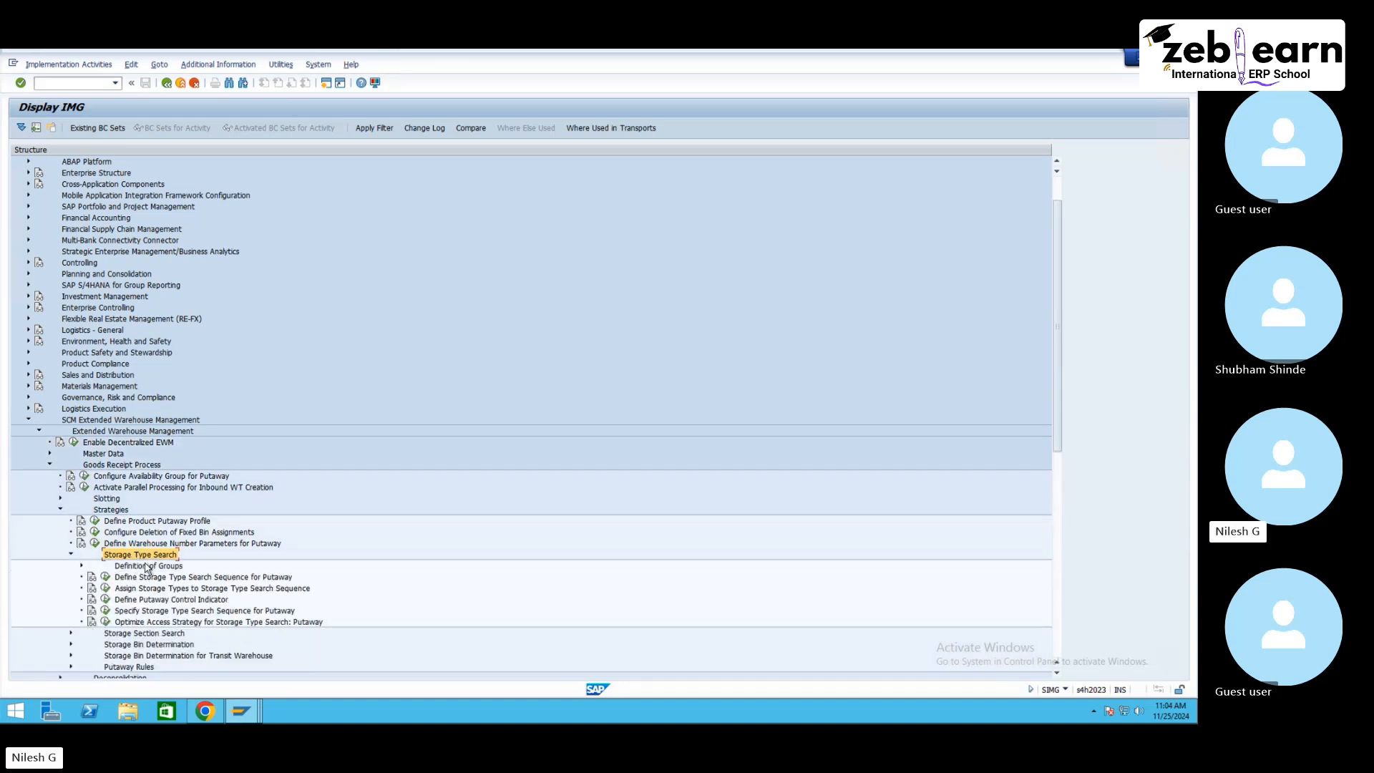
left_click(156, 581)
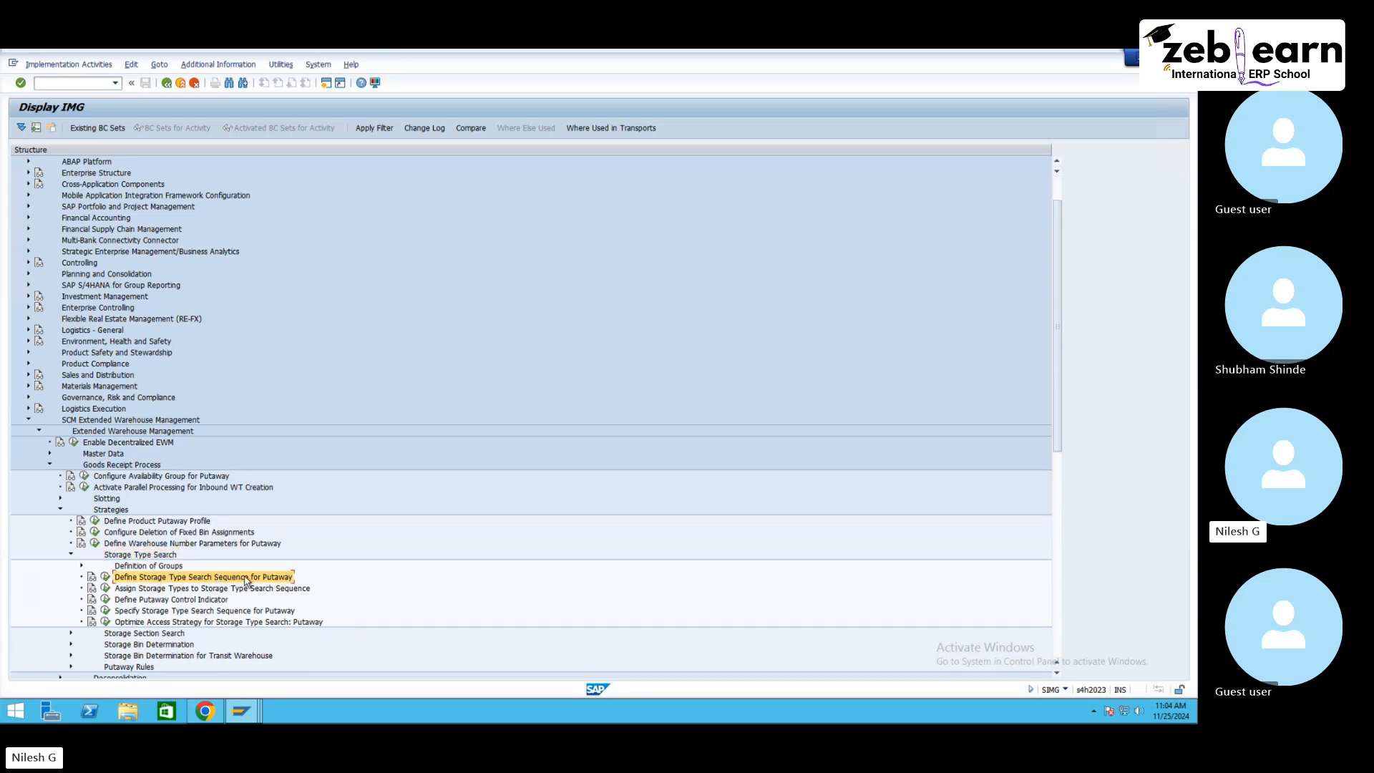
left_click(162, 589)
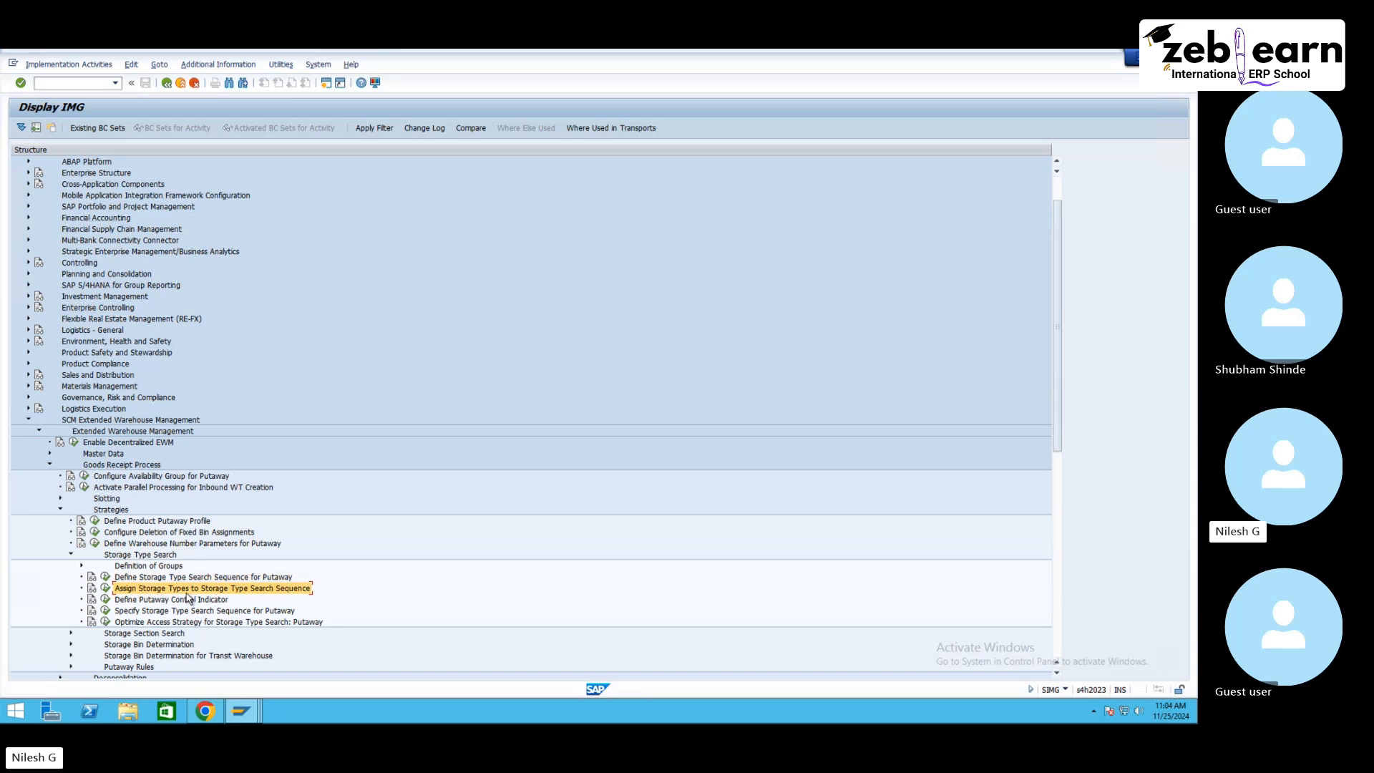
left_click(156, 602)
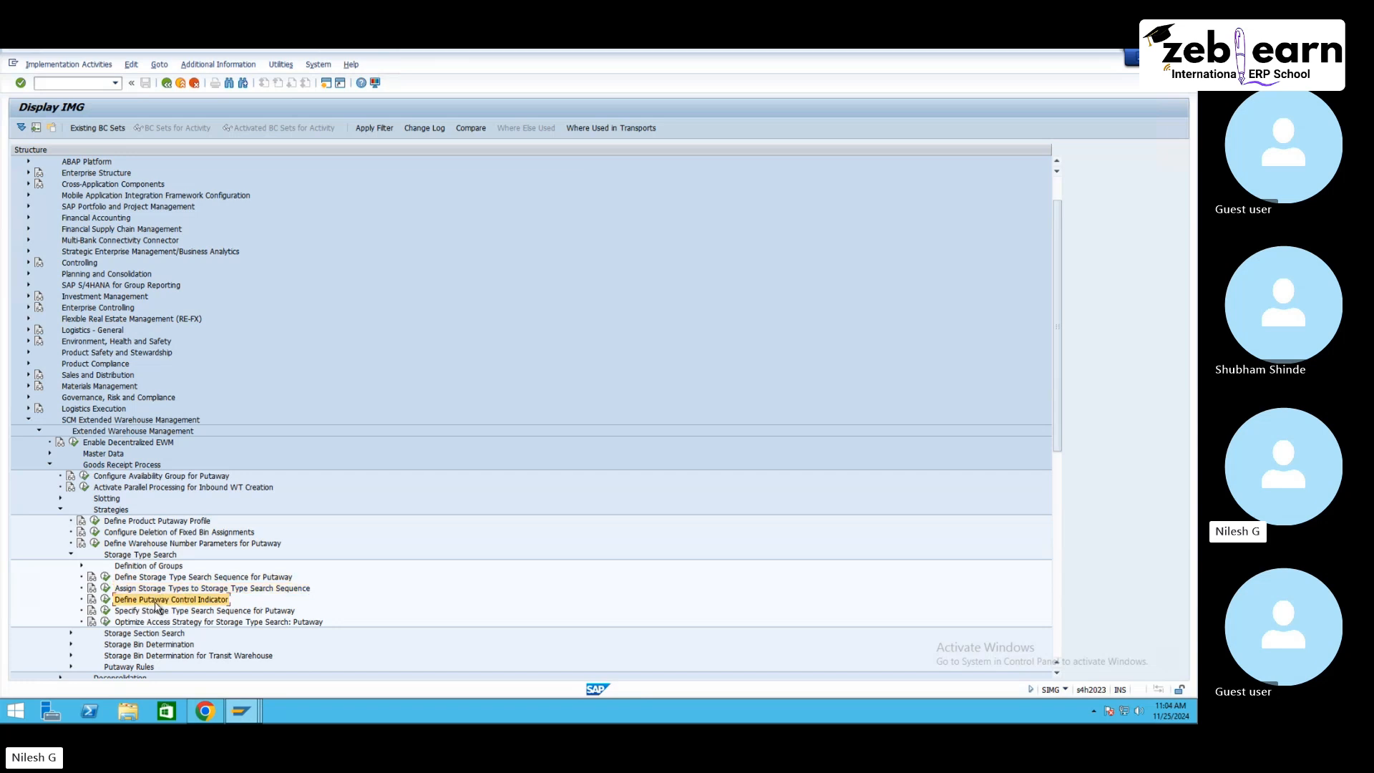
left_click(188, 612)
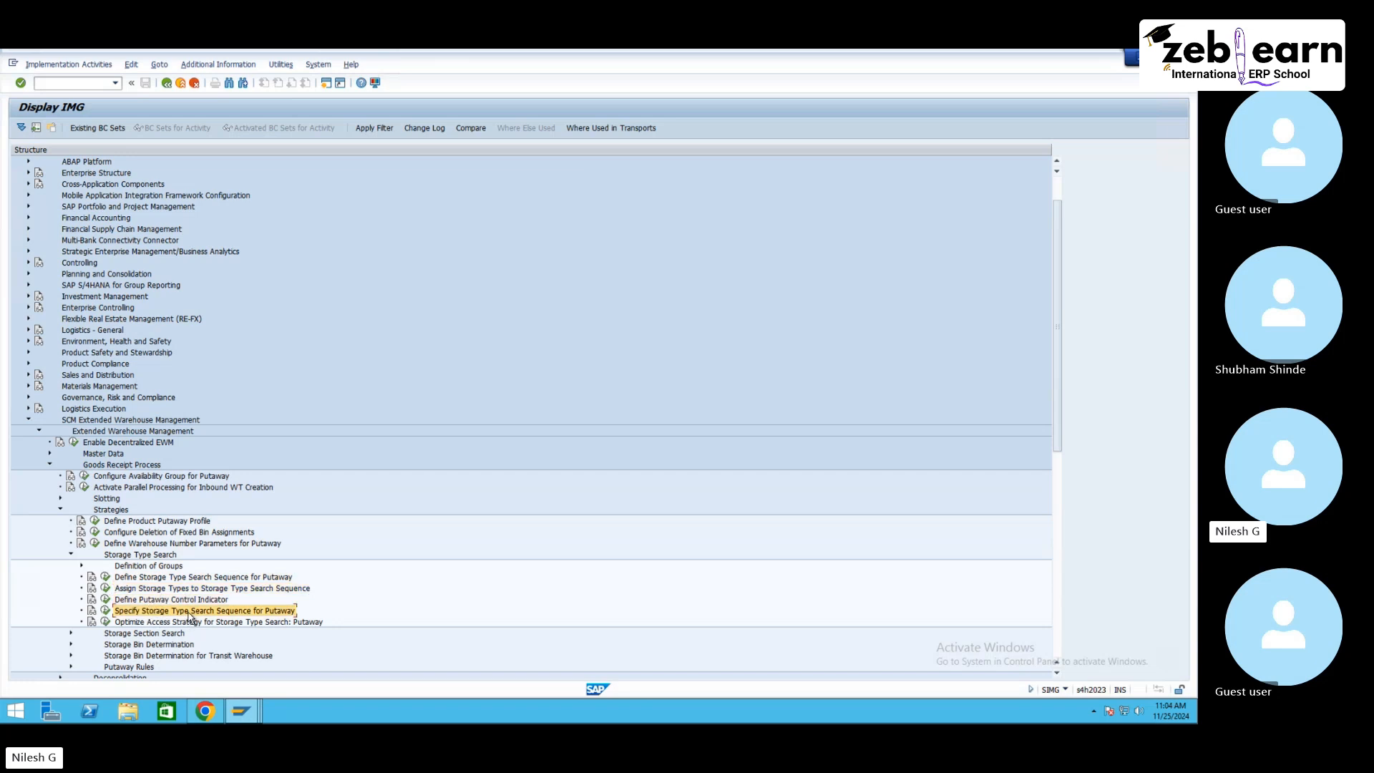
left_click(186, 623)
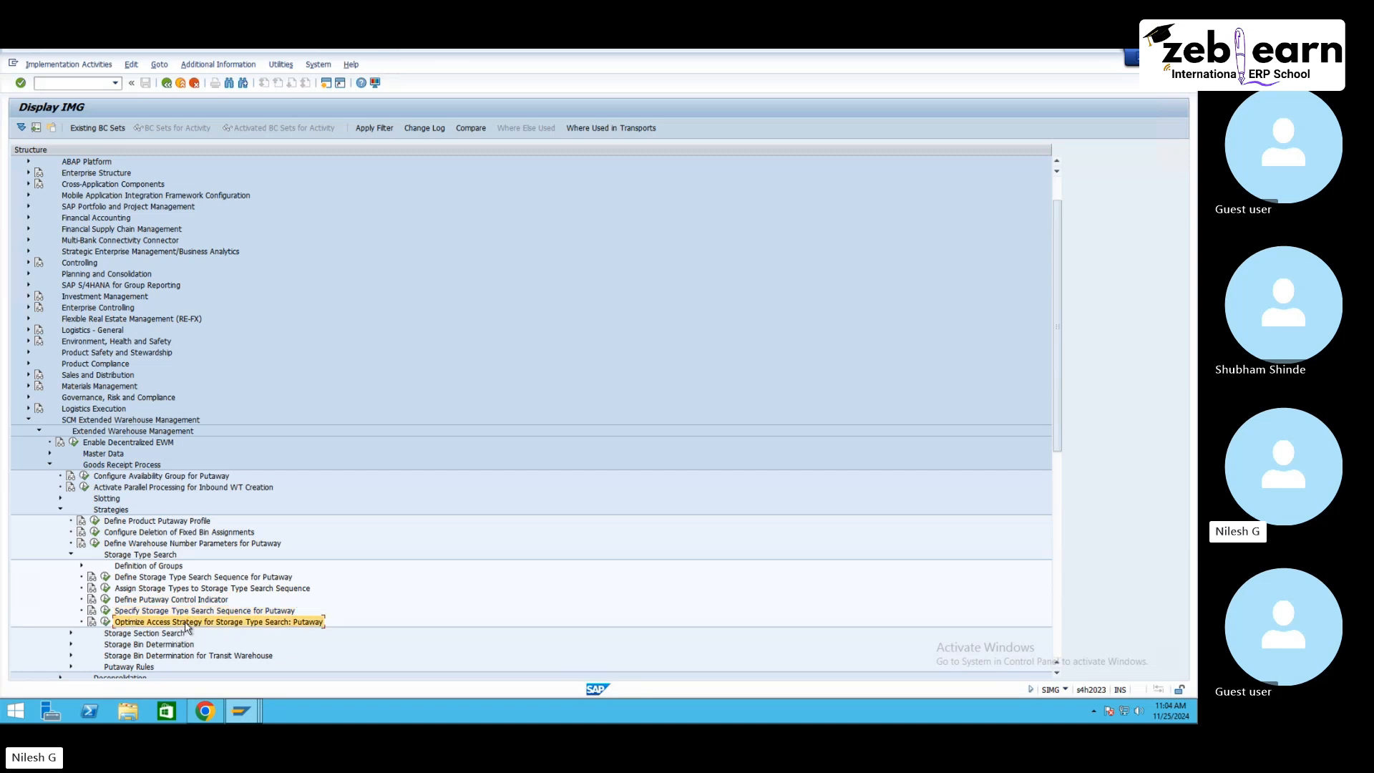
left_click(194, 578)
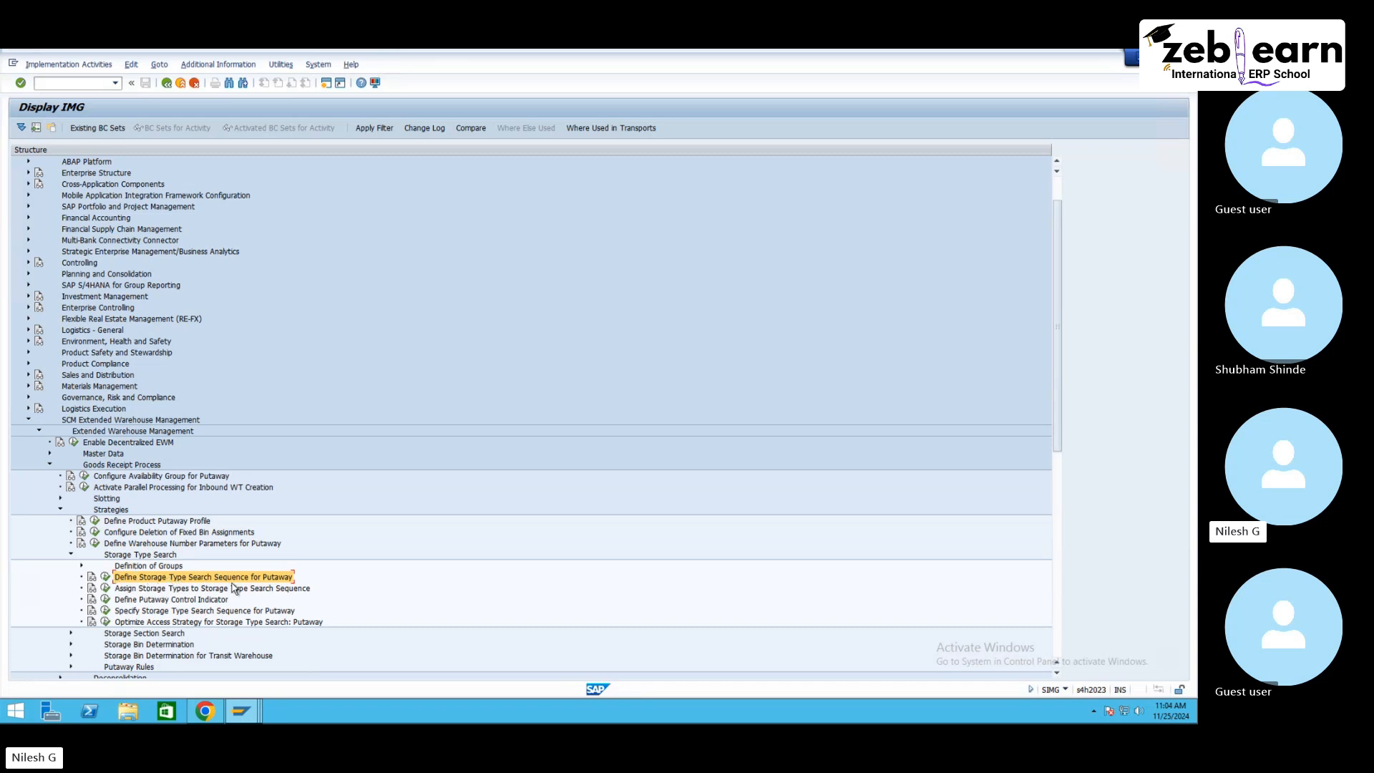
Step: Open Define Storage Type Search Sequence for Putaway and position the list at warehouse NE10
left_click(106, 577)
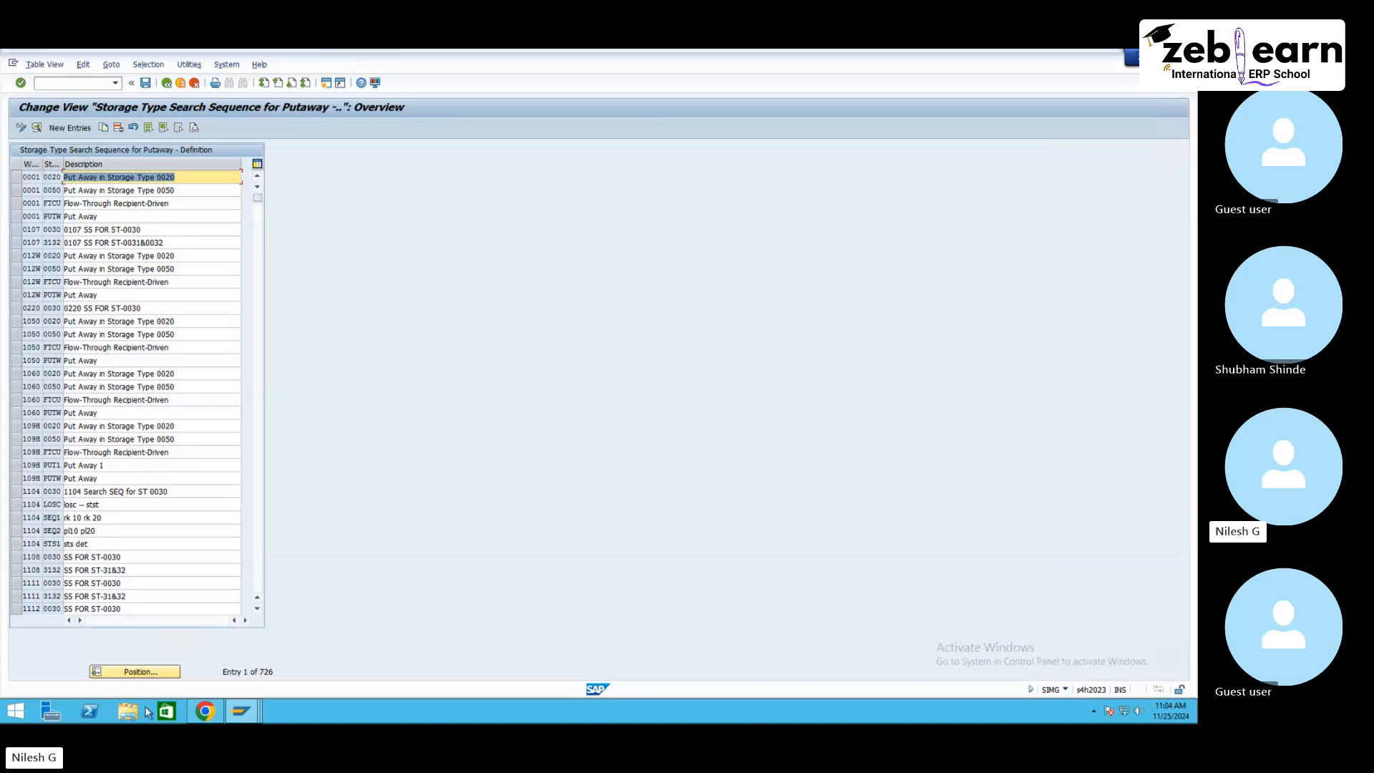
left_click(151, 672)
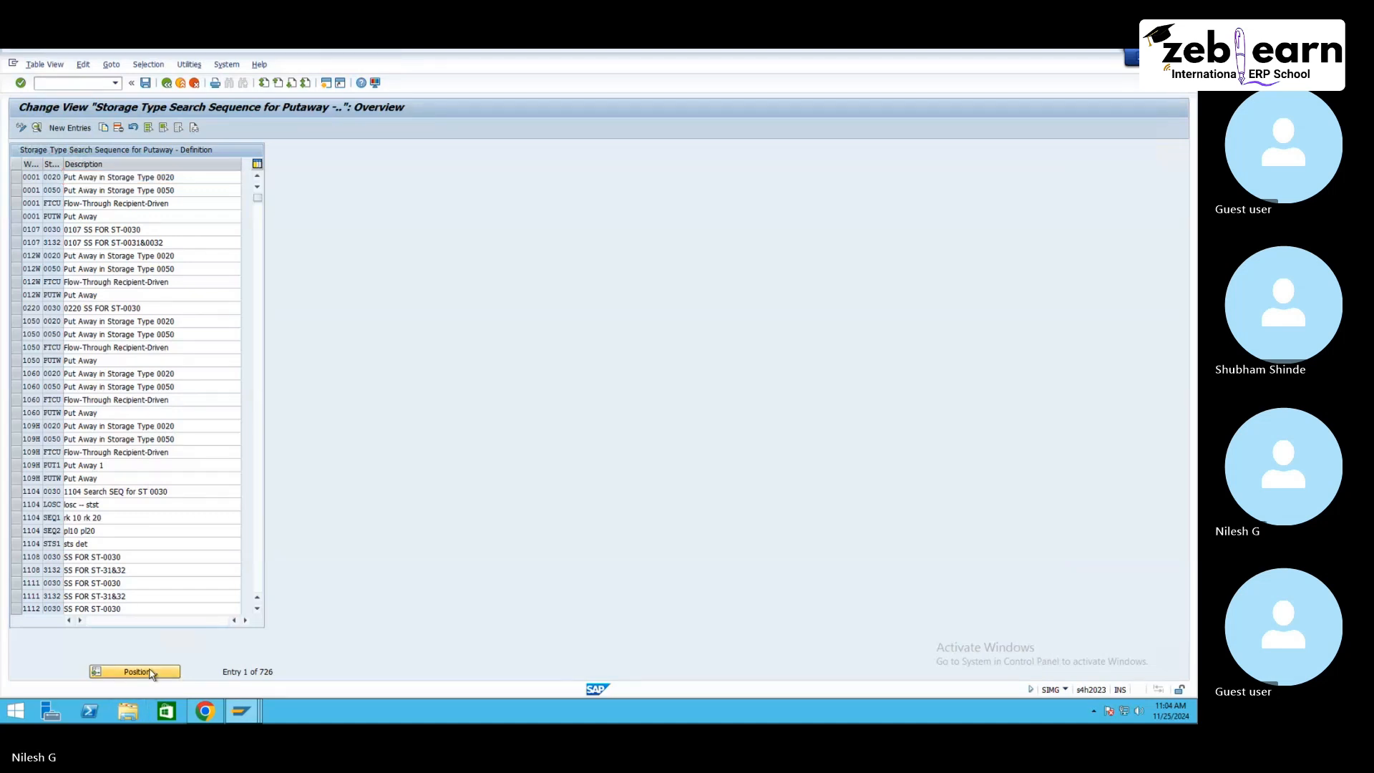
type("NE10")
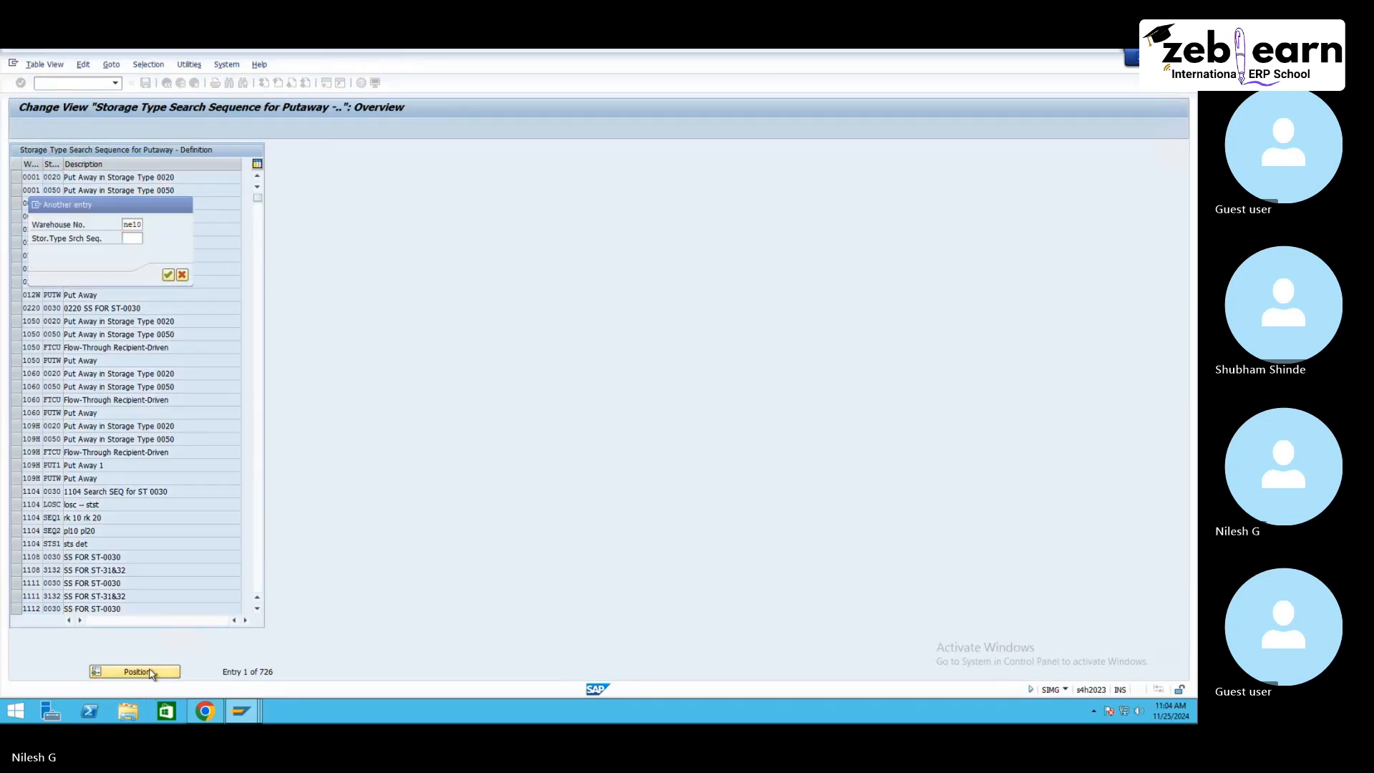
key("Return")
Step: Delete the two NE10 search sequences PL and RK and save under the customizing request
left_click(17, 180)
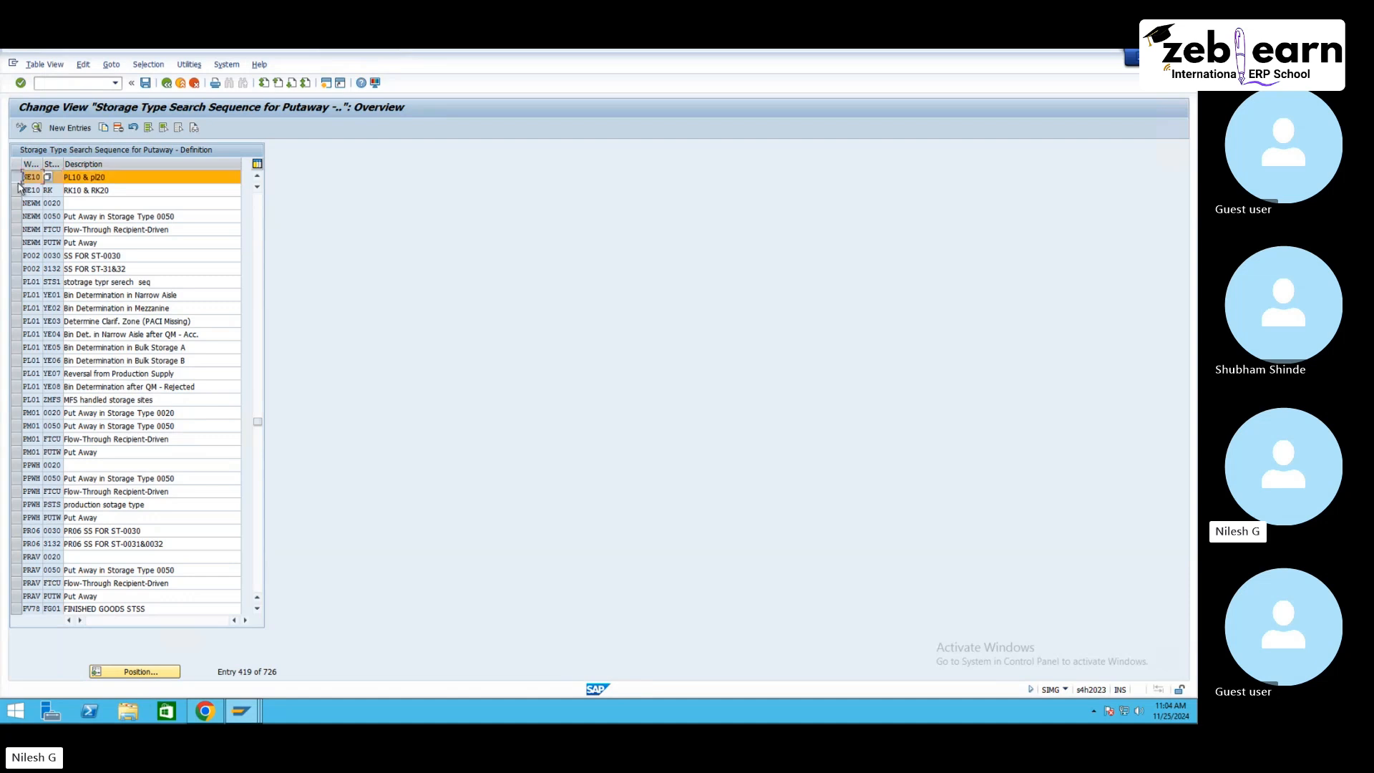
left_click(17, 181)
left_click(17, 177)
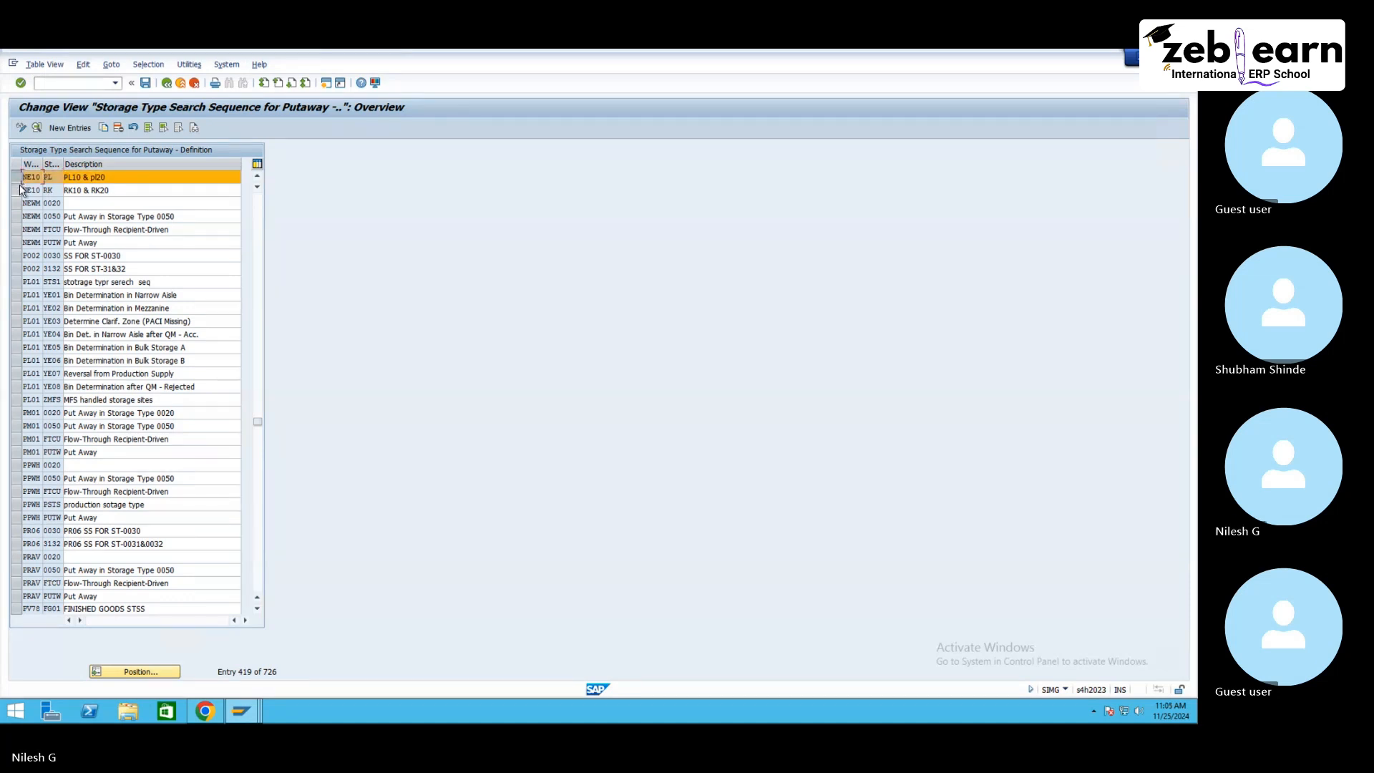
left_click(17, 190)
left_click(118, 129)
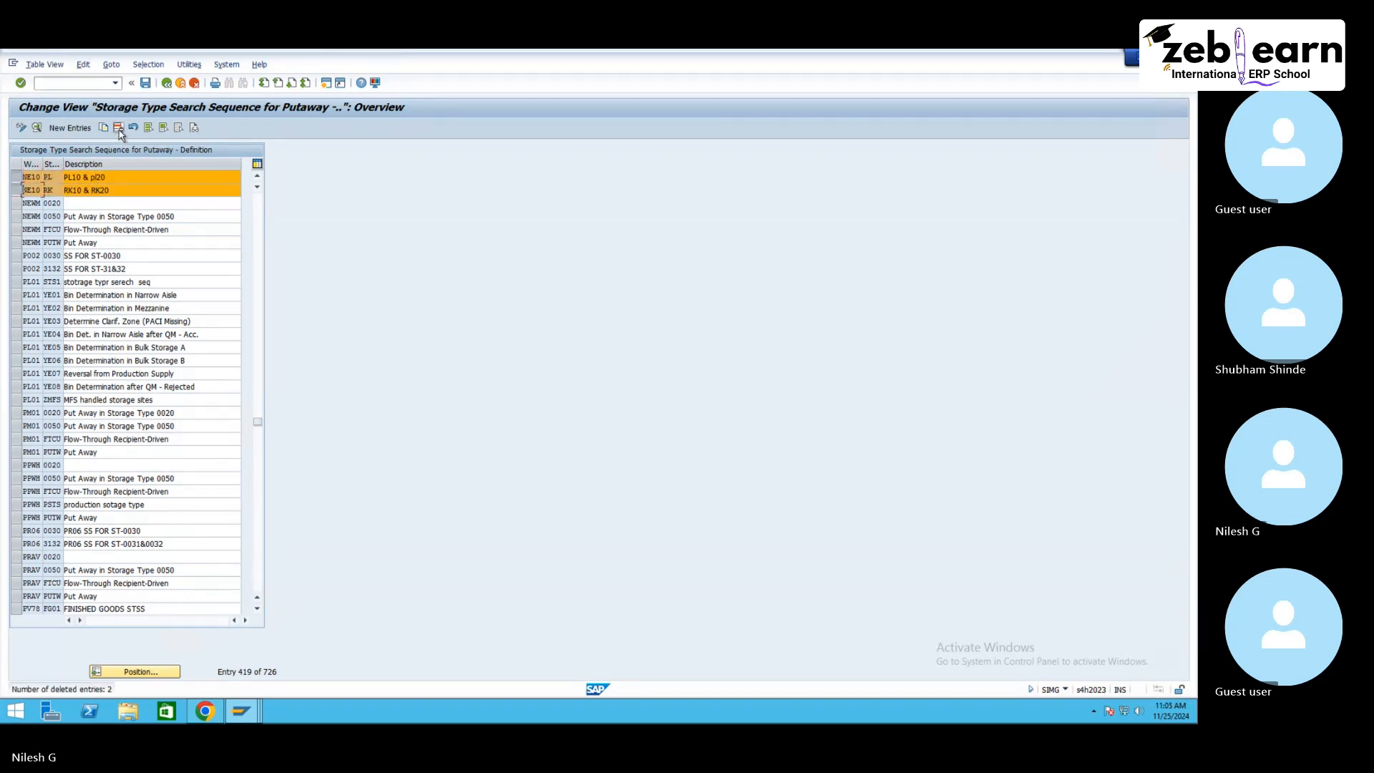
left_click(146, 83)
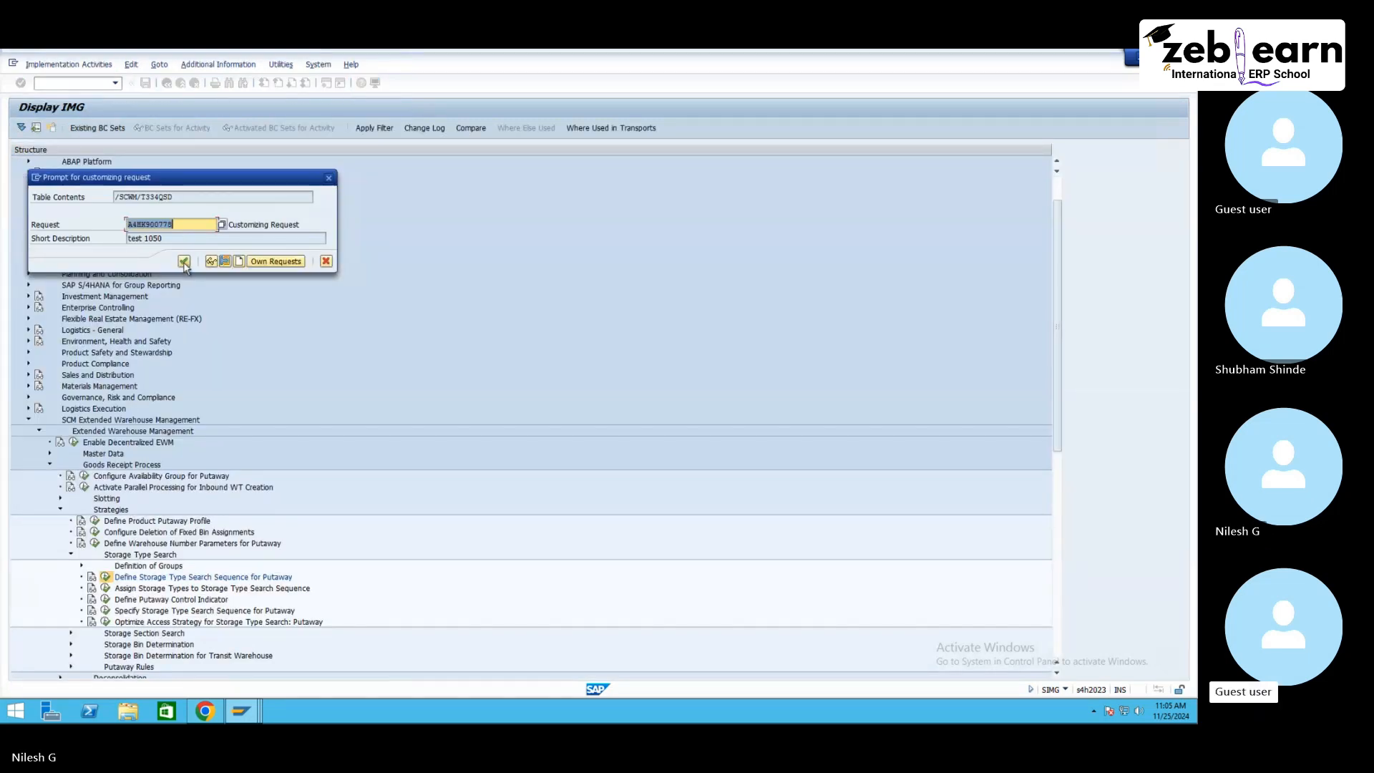
left_click(184, 261)
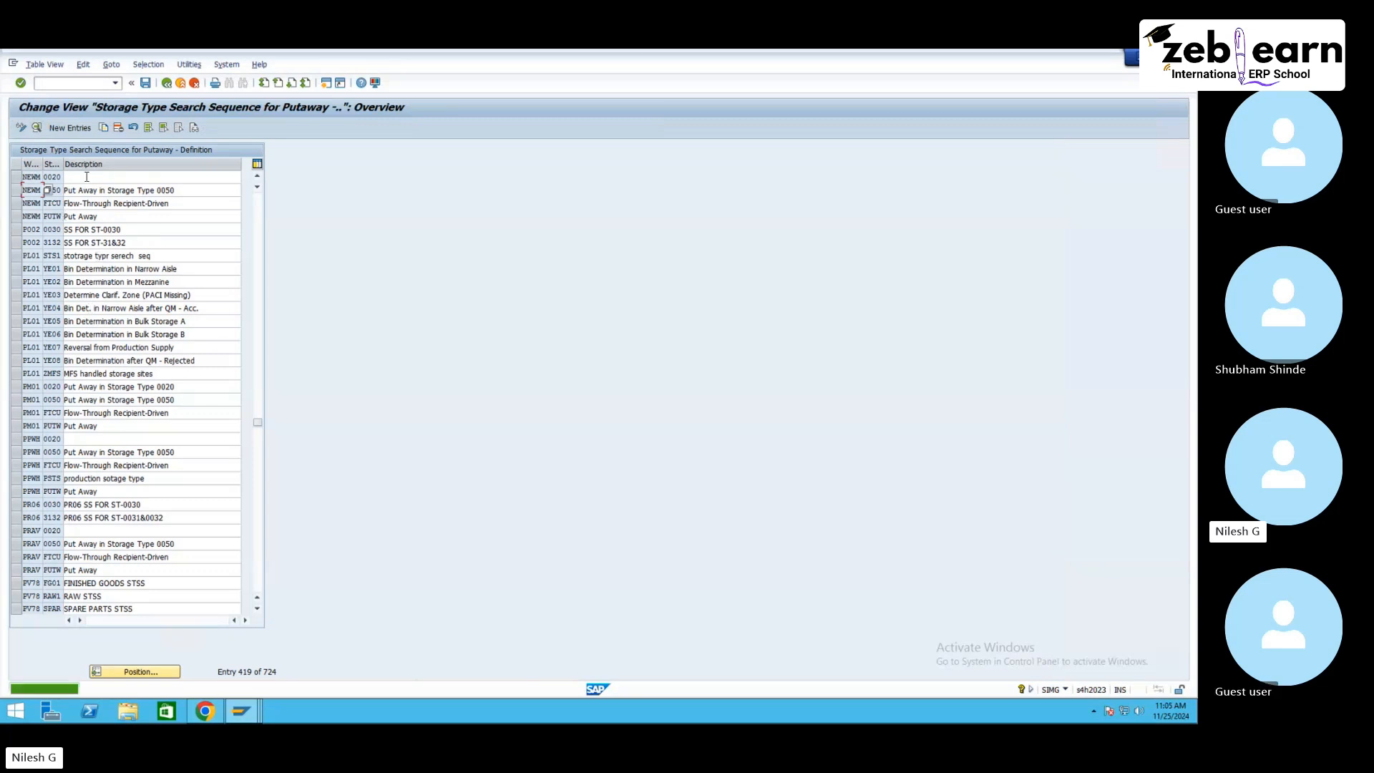
Step: Create a new storage type search sequence RK for warehouse NE10 with description RK, and save
left_click(82, 128)
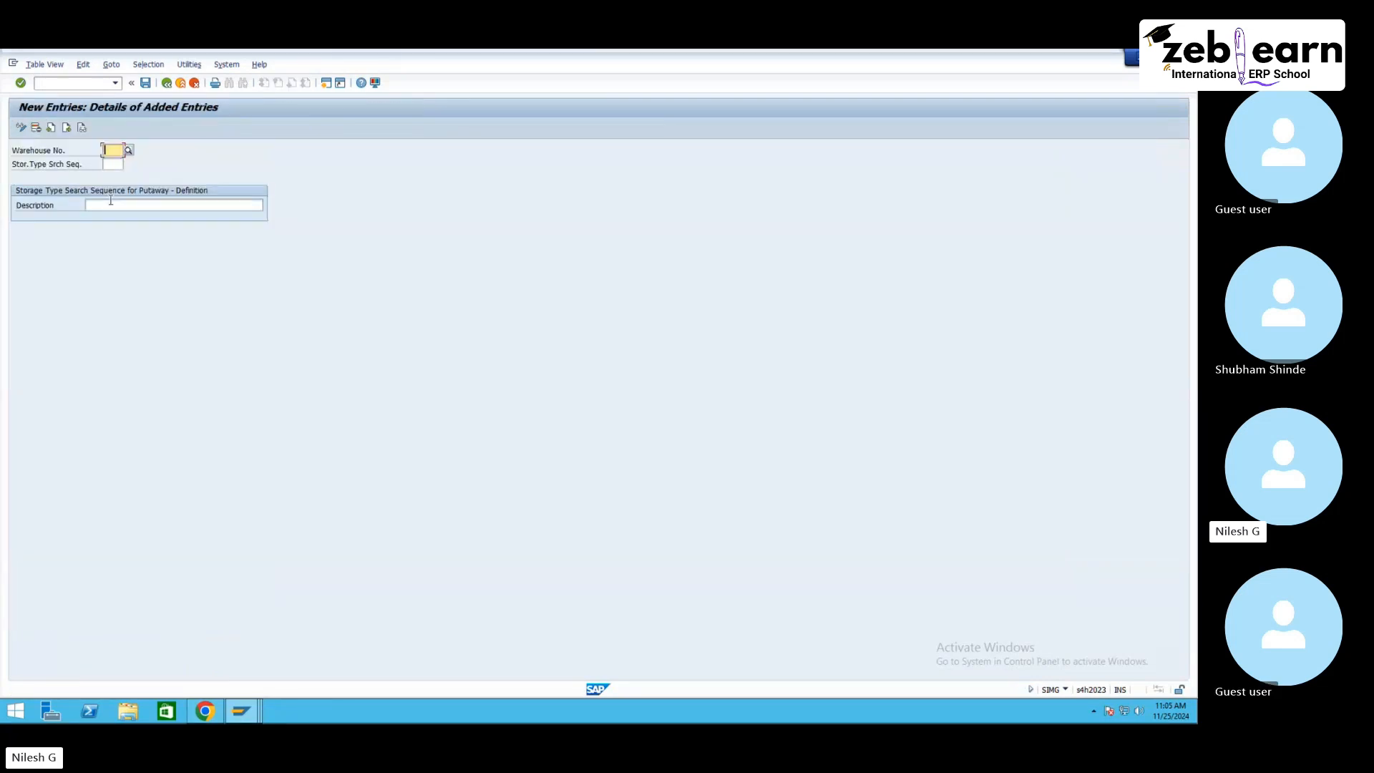
type("ne10")
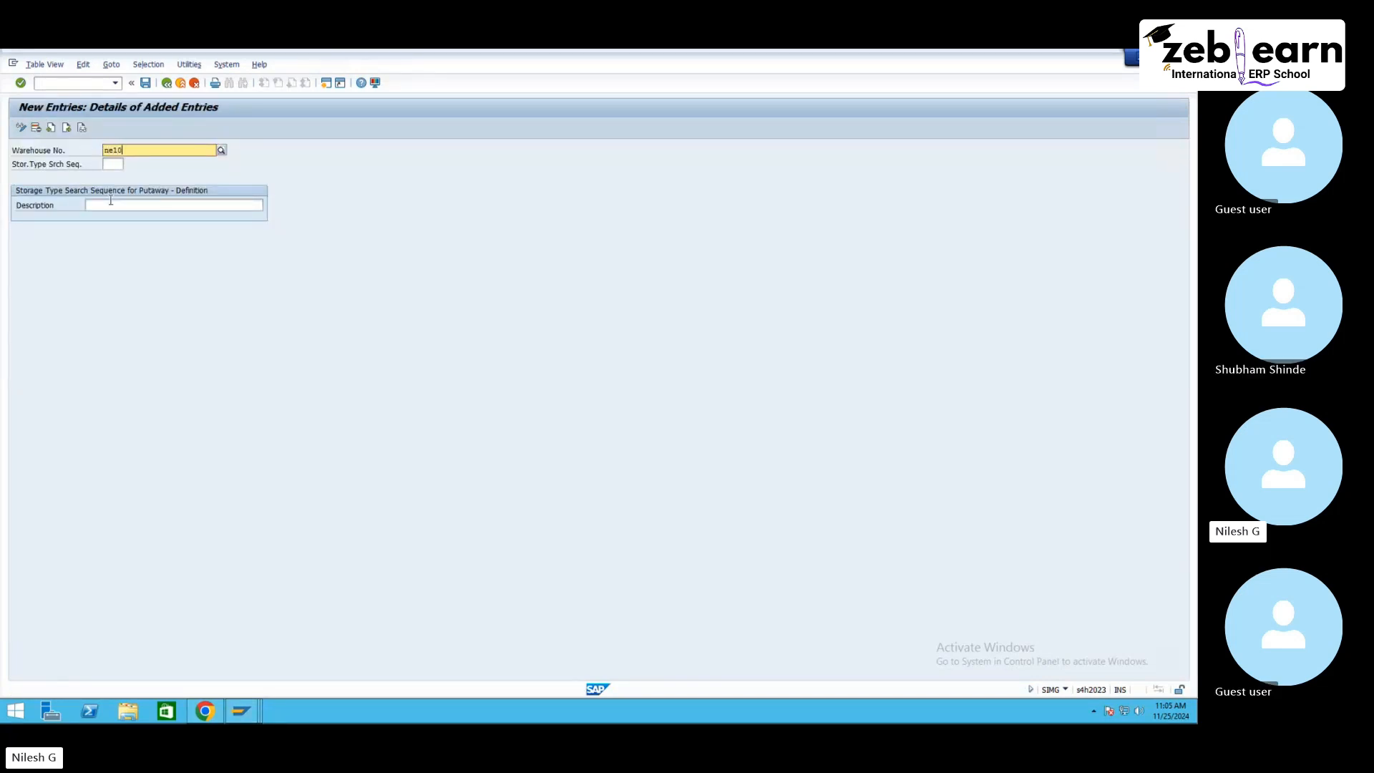
key("Tab")
type("rk")
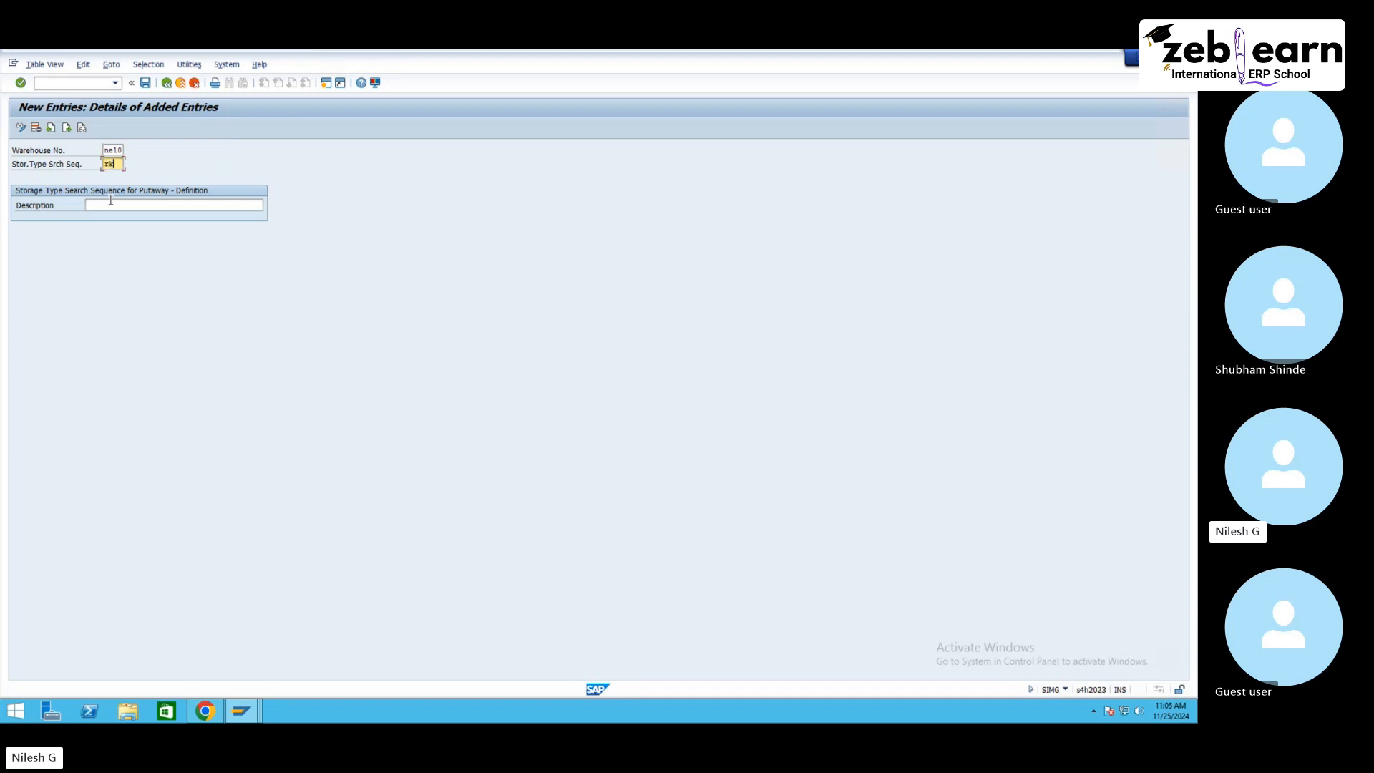
key("Tab")
type("RK")
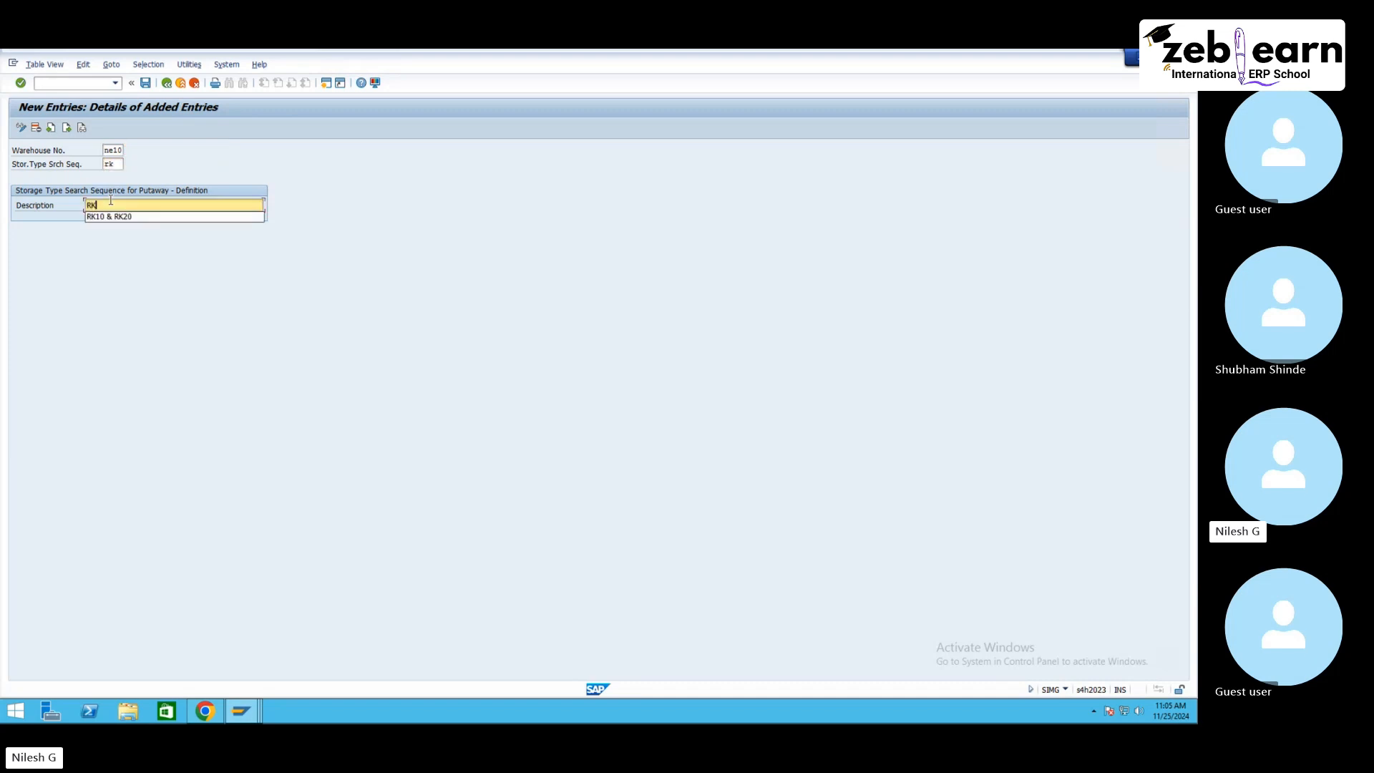
key("Return")
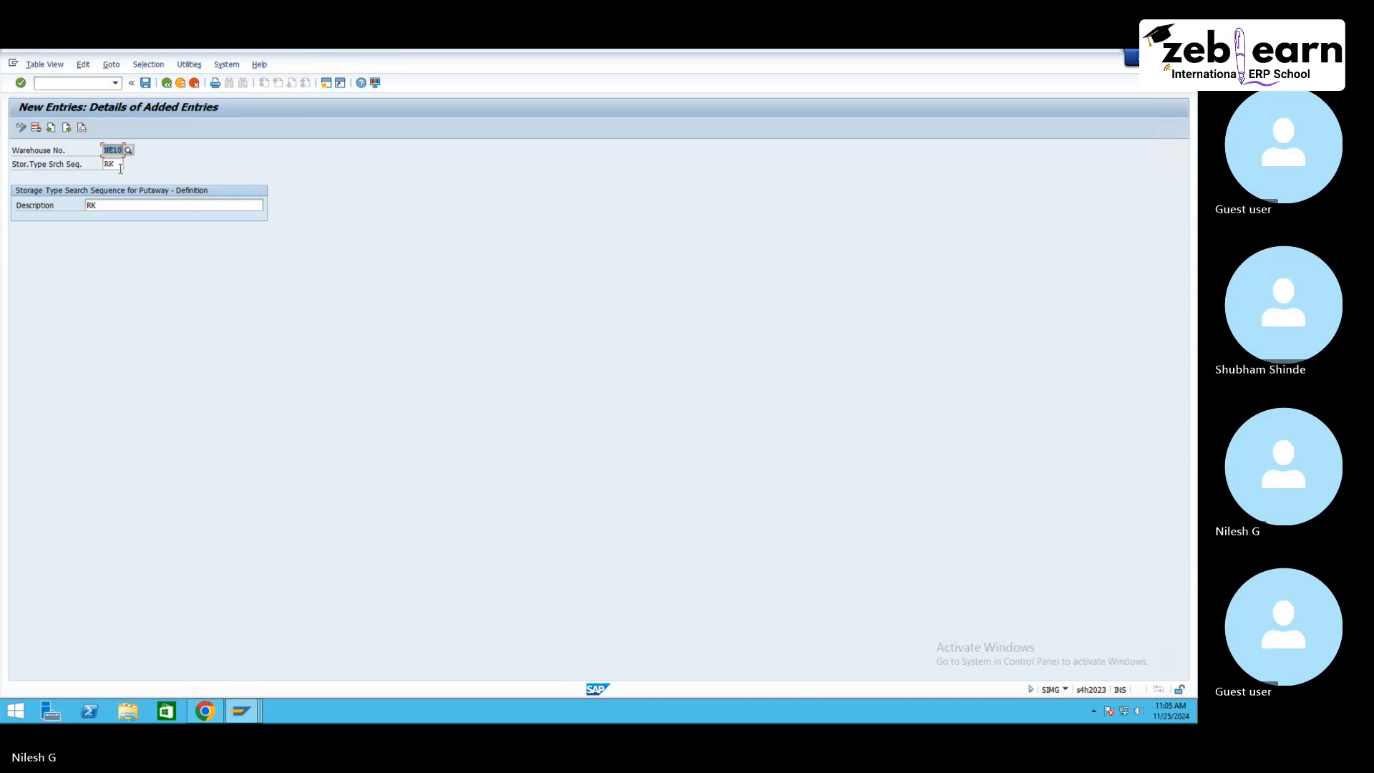
left_click(145, 82)
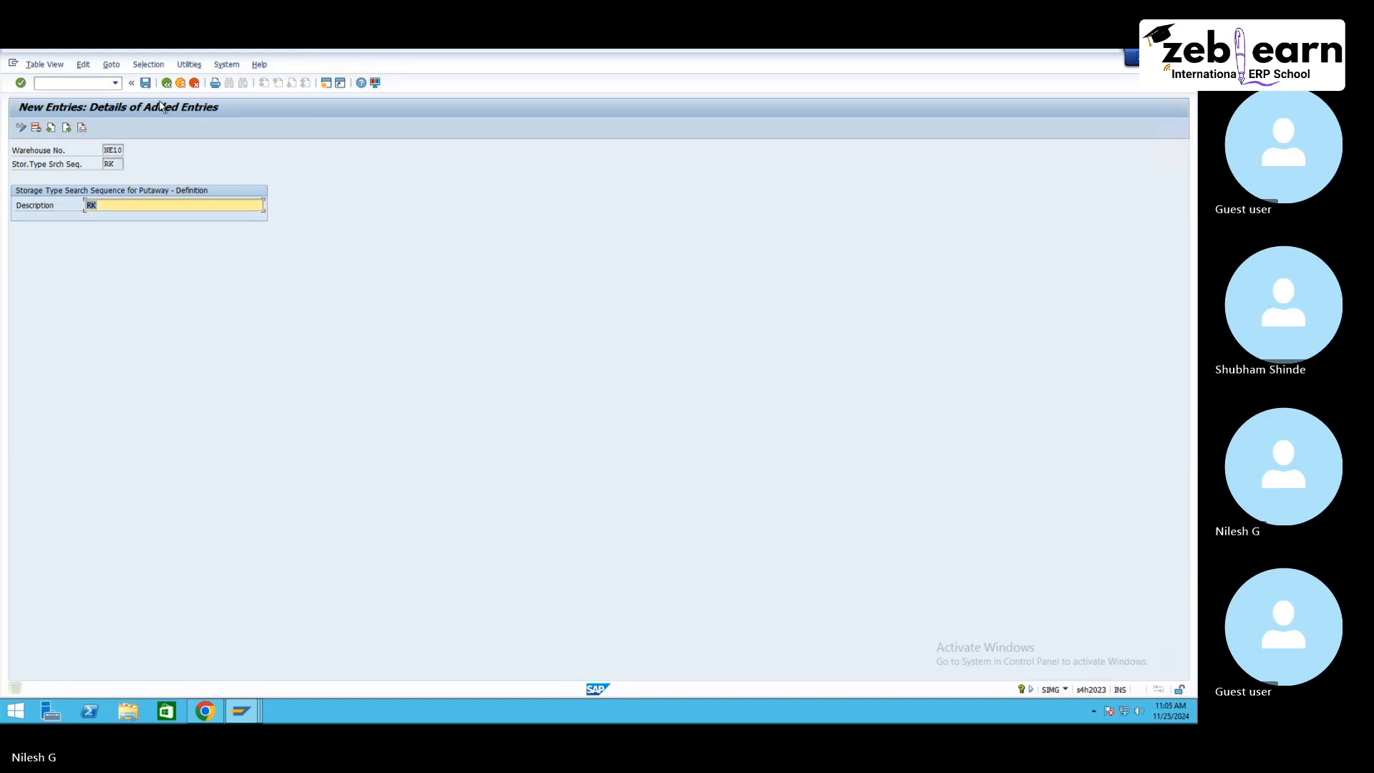
Step: Add another search sequence PL for warehouse NE10 with description PL, and save
left_click(166, 82)
left_click(58, 129)
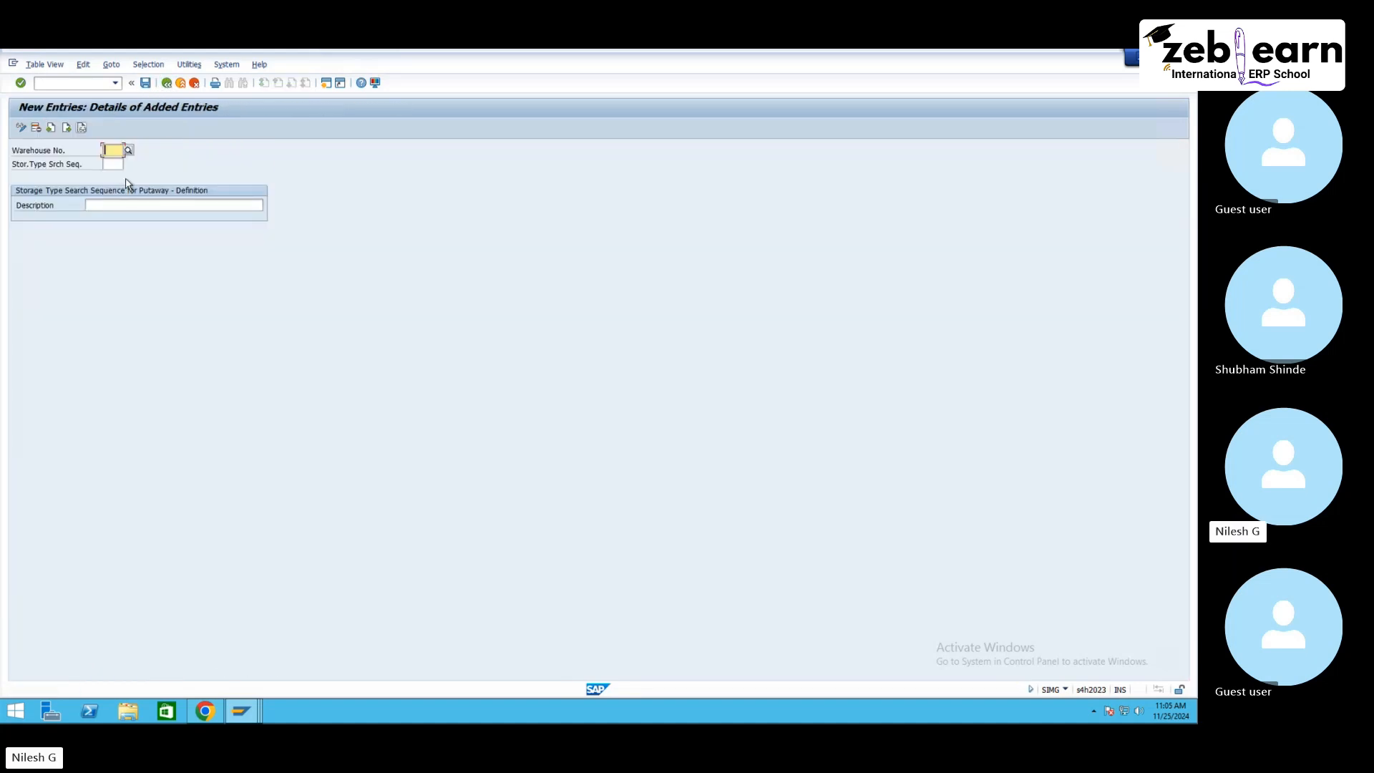
type("Ne10")
left_click(118, 162)
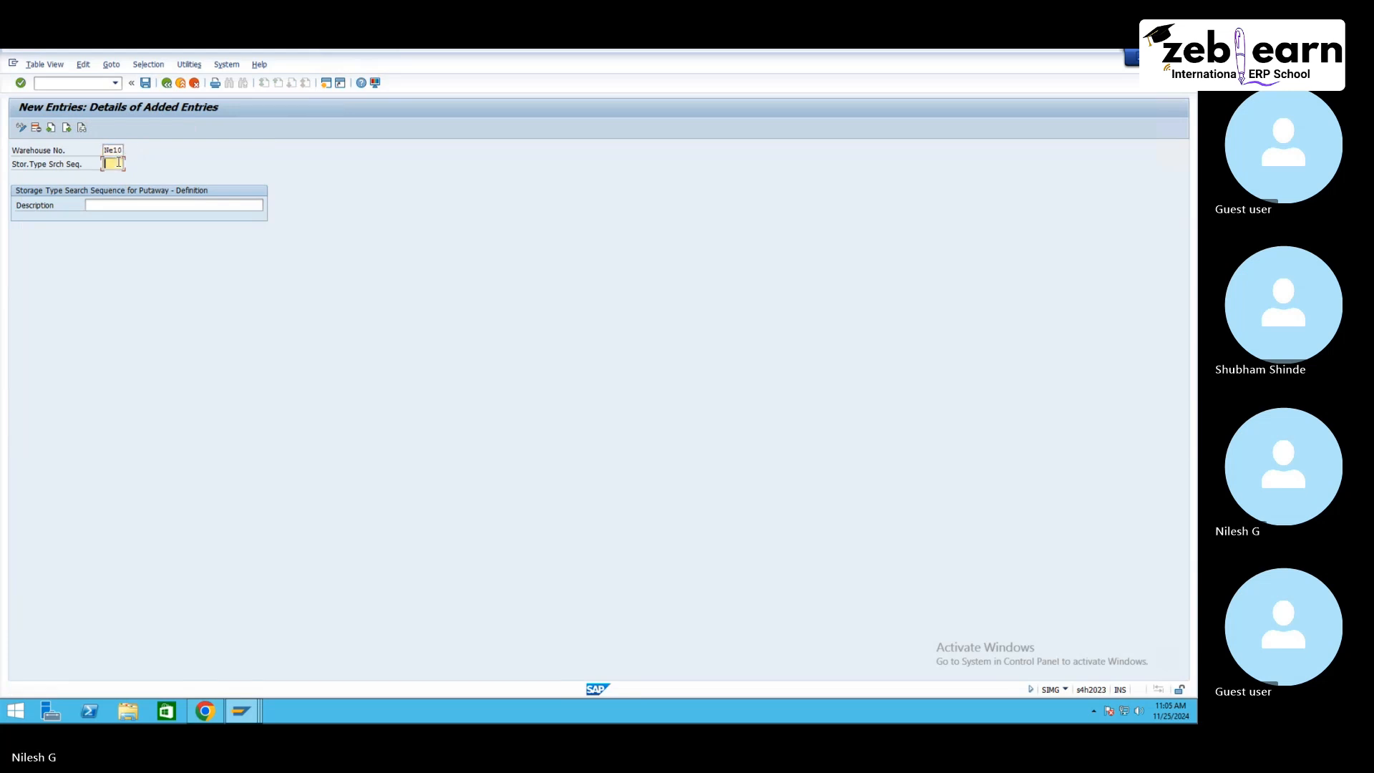
type("p1")
key("Tab")
type("PL")
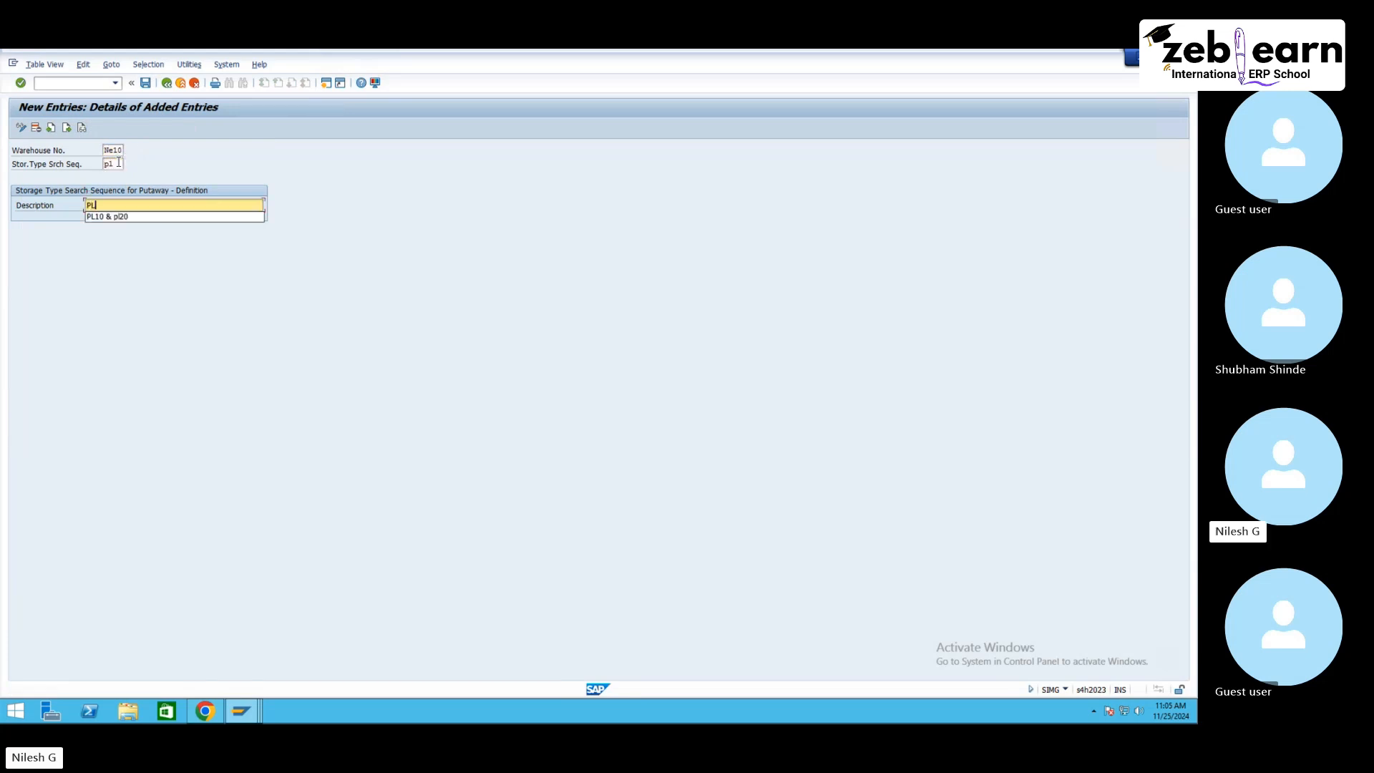
key("Return")
left_click(145, 83)
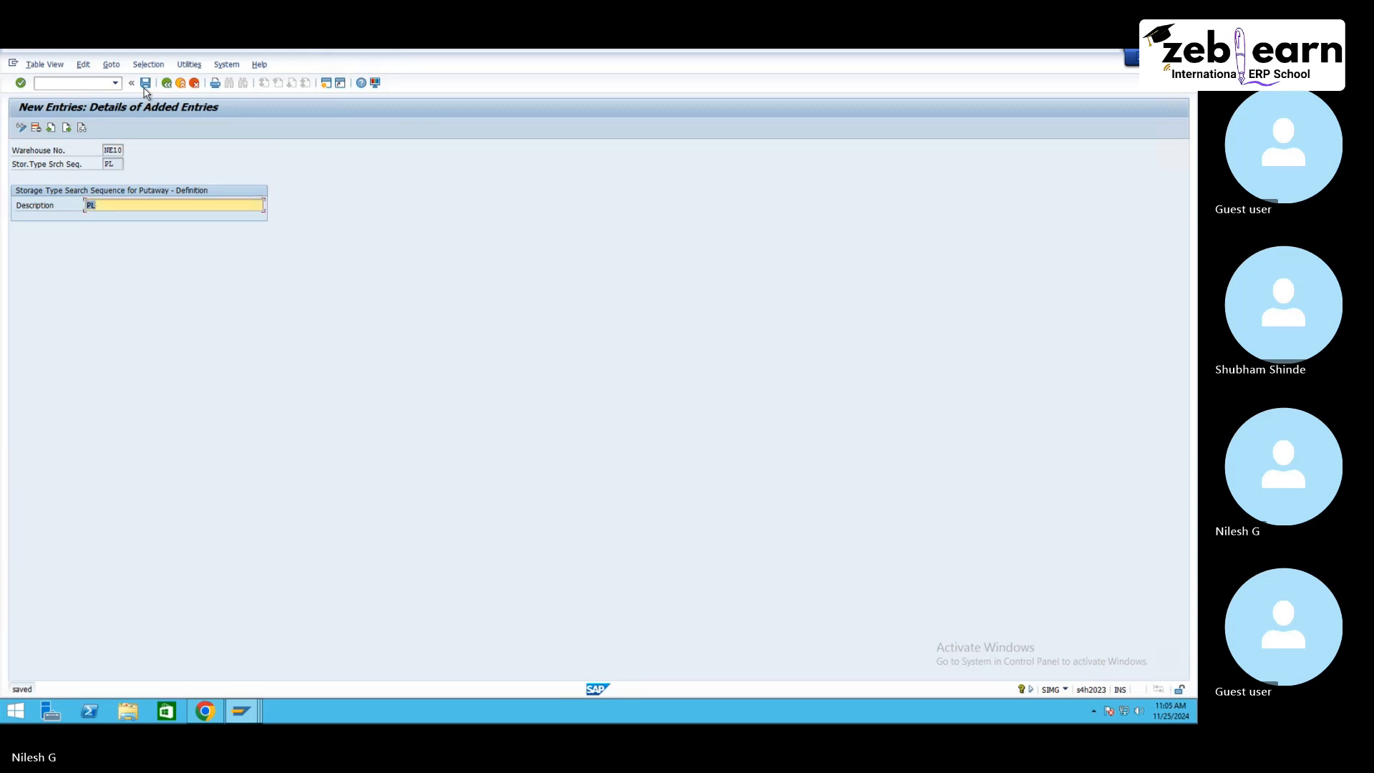
Step: Leave the search sequence maintenance and return to the IMG structure
left_click_drag(115, 164, 41, 165)
left_click(41, 165)
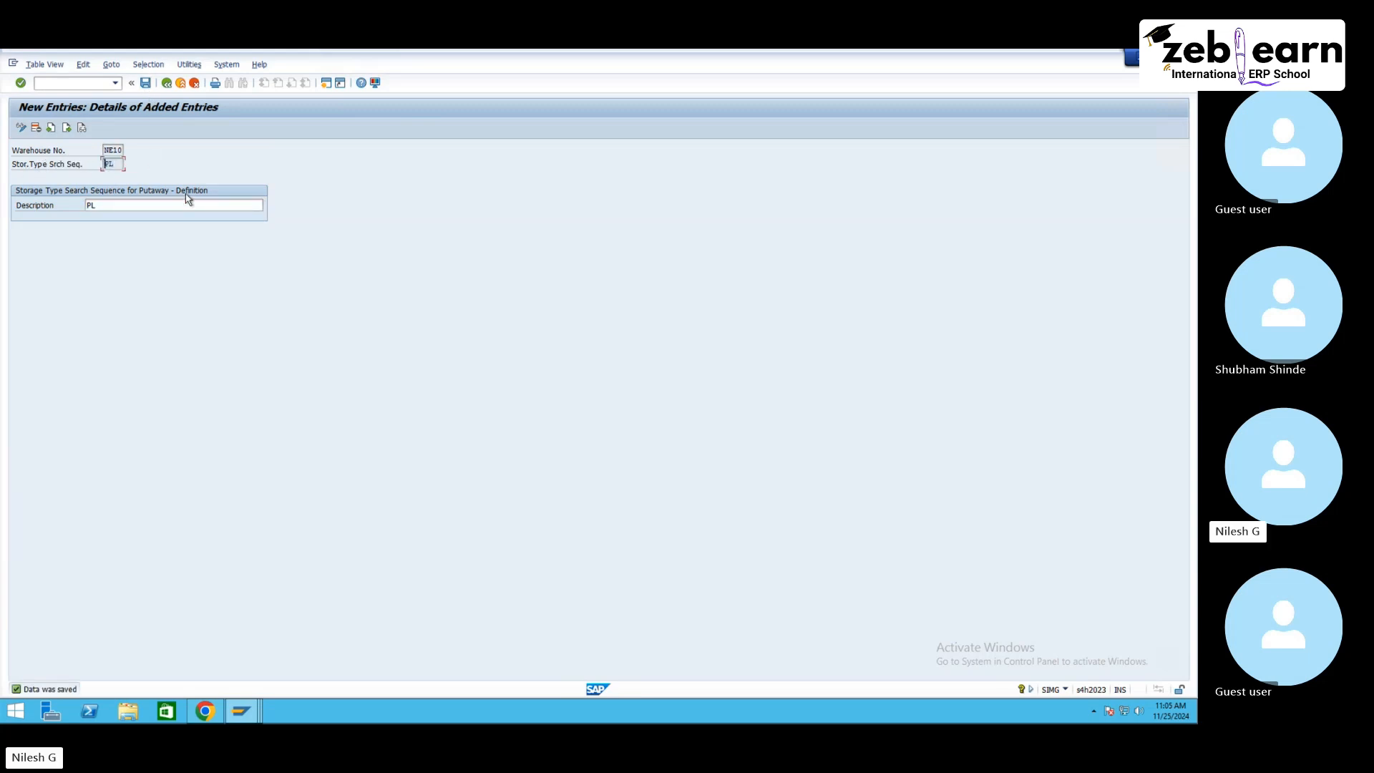
double_click(118, 165)
left_click(169, 83)
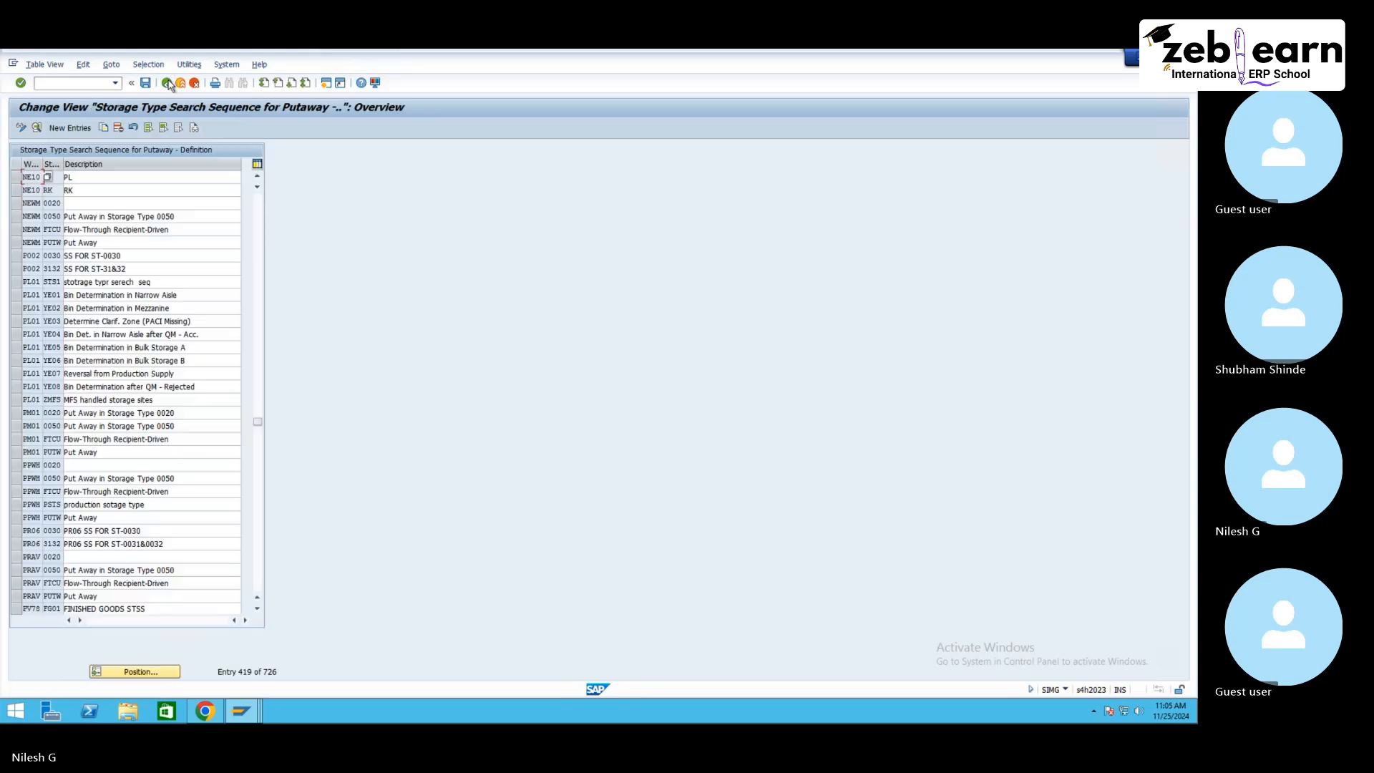
left_click(168, 83)
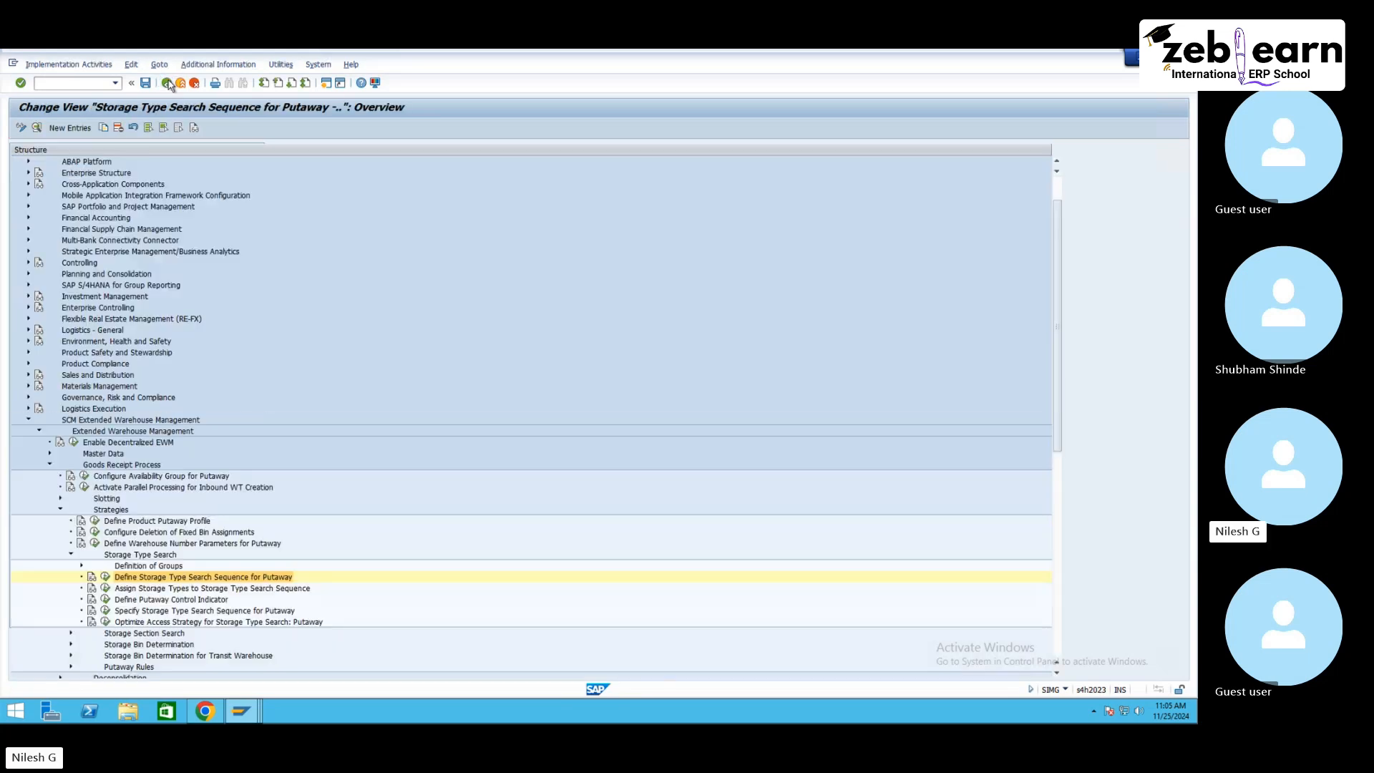
Step: Open the assignment of storage types to putaway search sequences, delete the four existing NE10 entries, and save under the customizing request
left_click(182, 590)
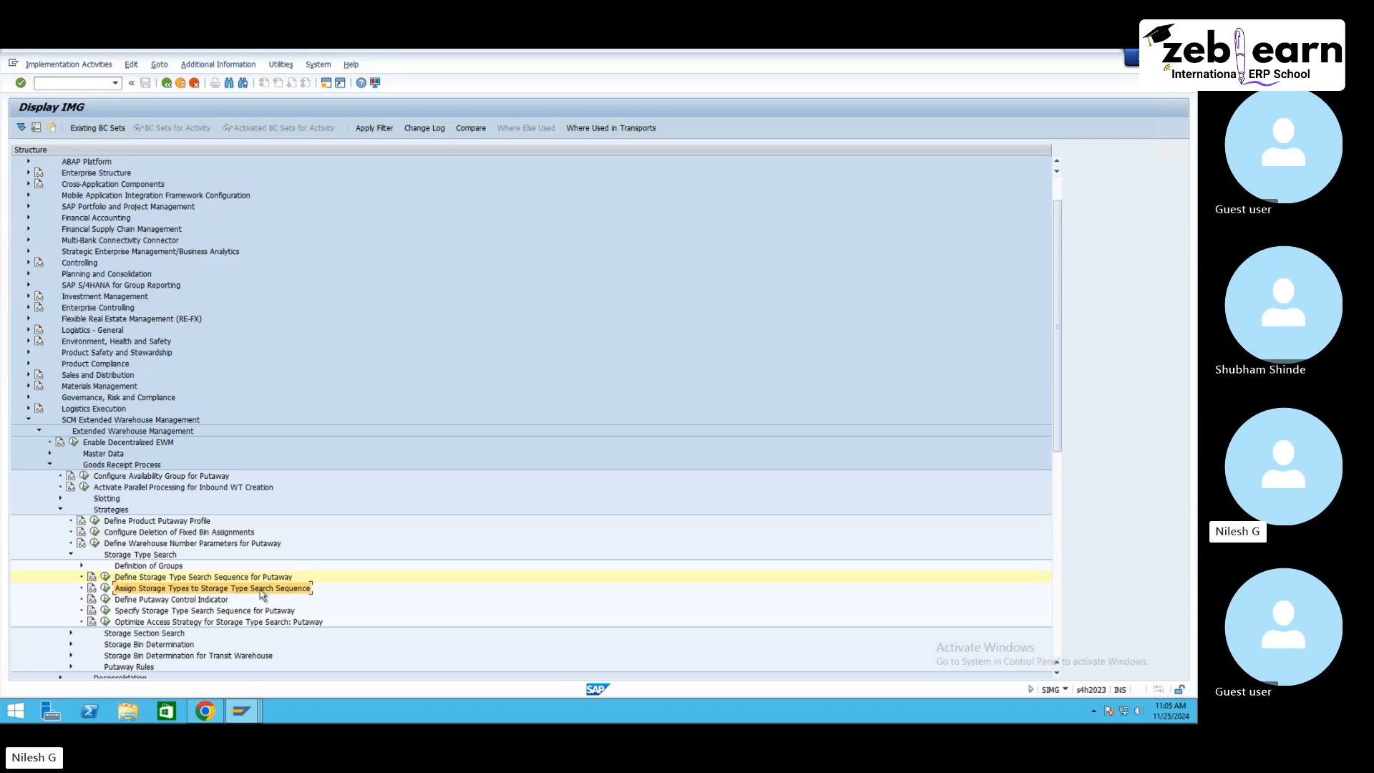
left_click(109, 590)
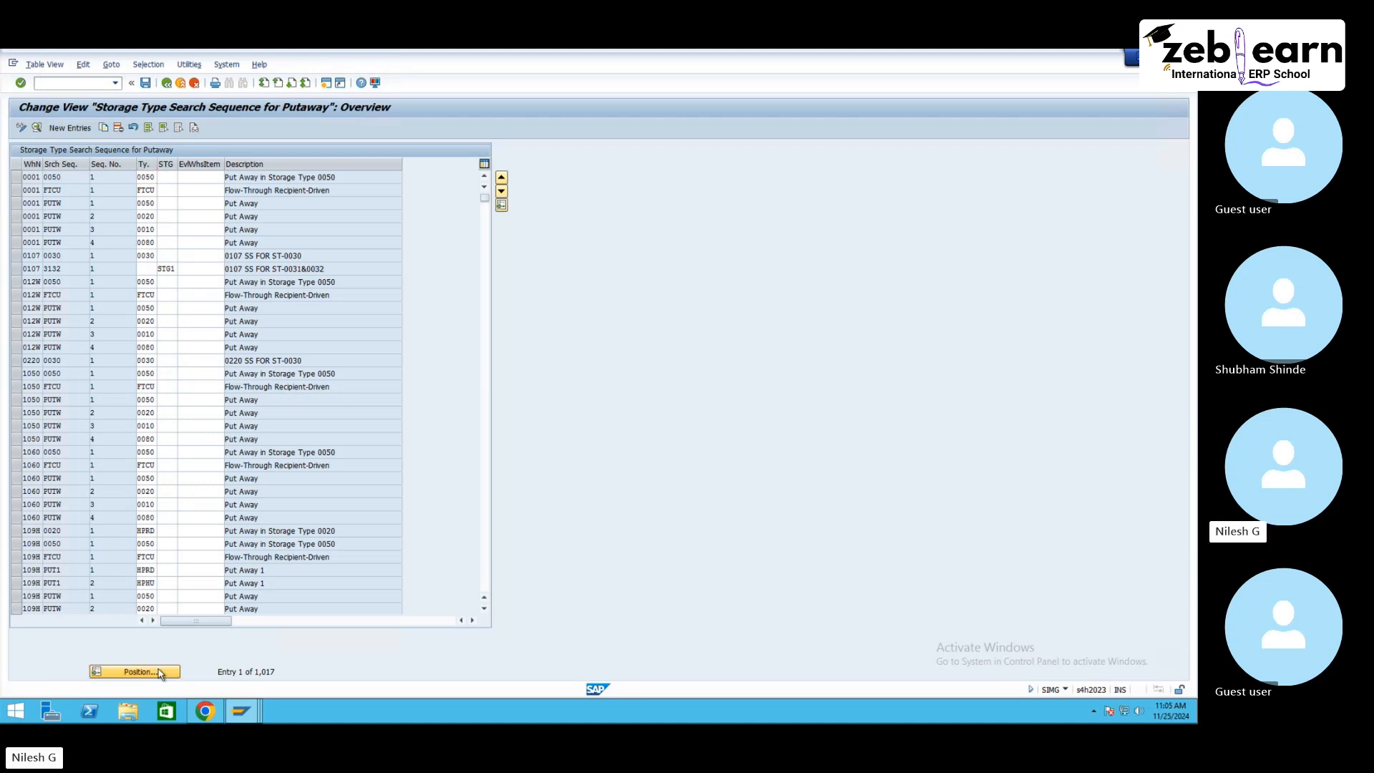
left_click(158, 672)
type("ne10")
key("Return")
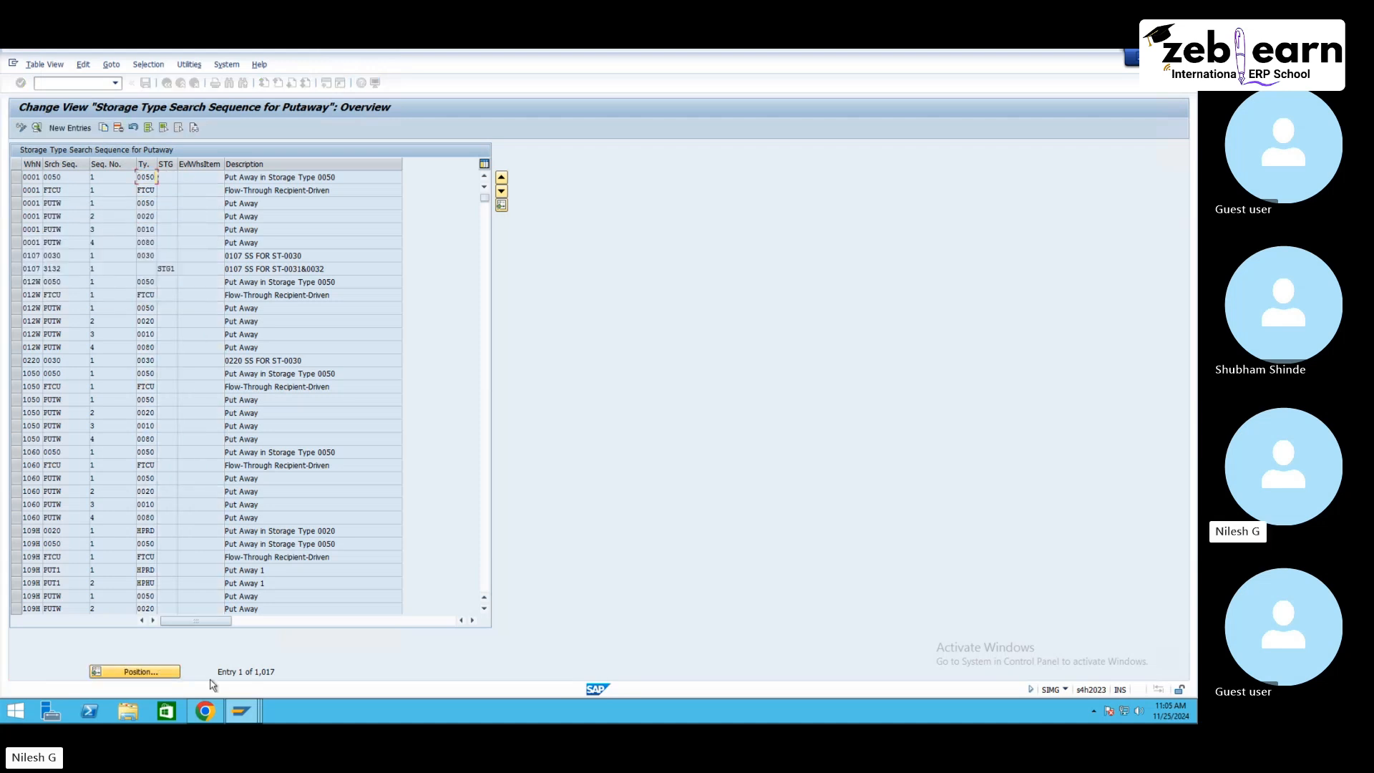
left_click(15, 179)
left_click_drag(15, 188, 16, 217)
left_click(119, 127)
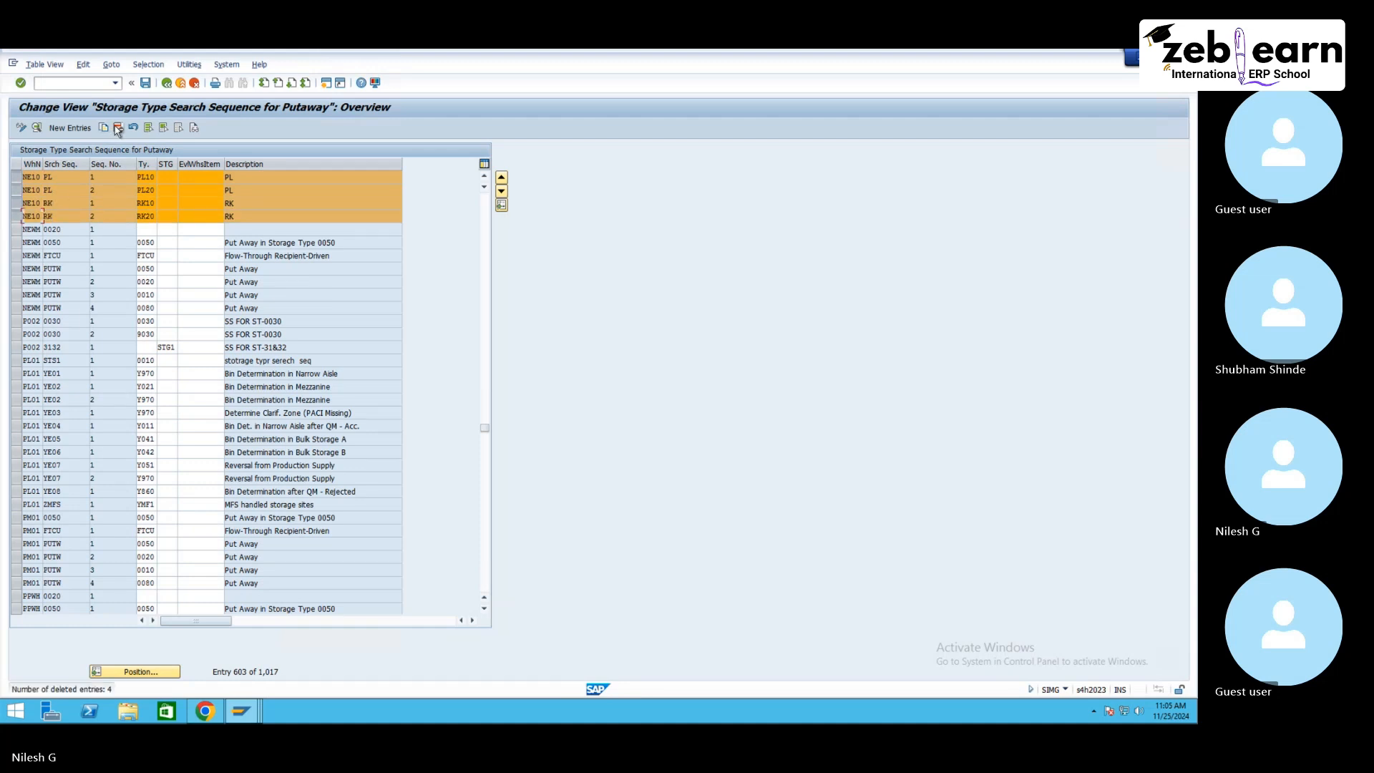
left_click(145, 84)
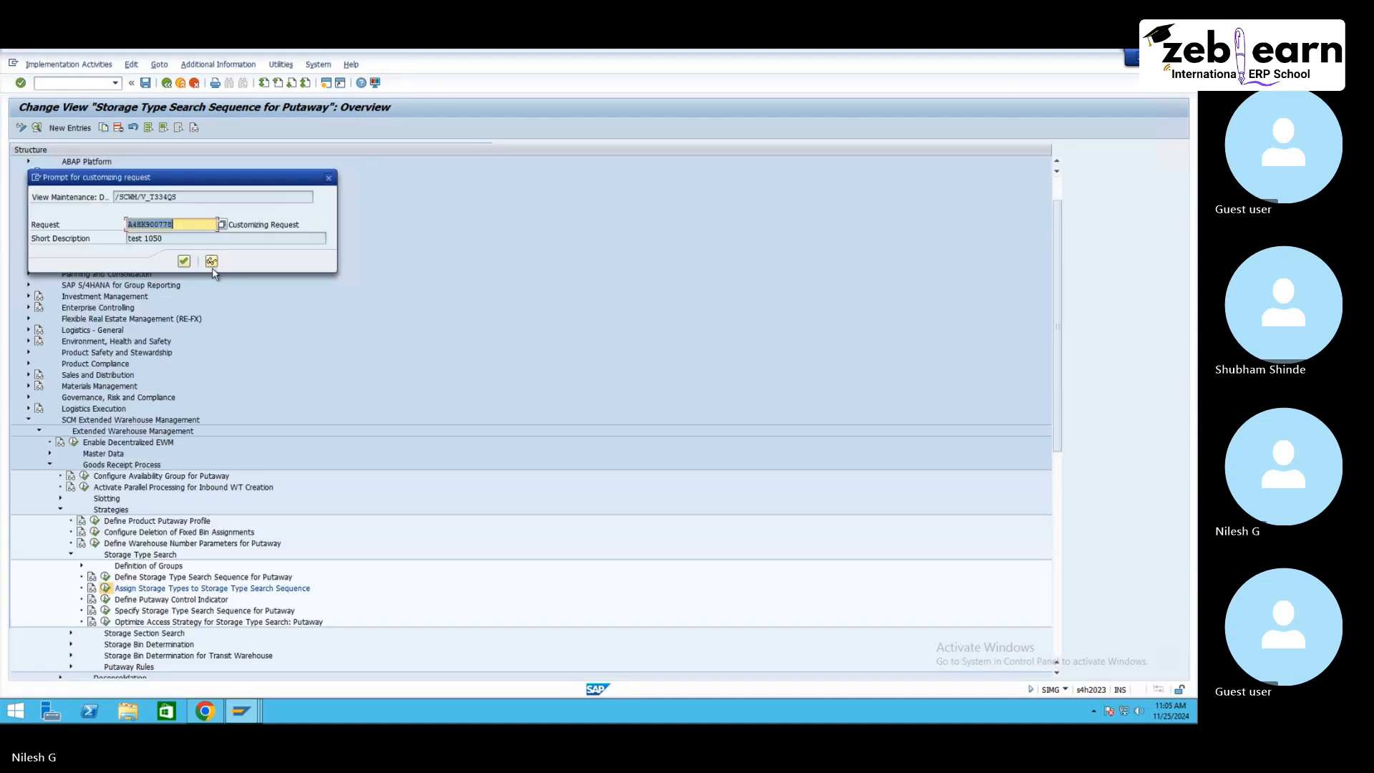
left_click(184, 261)
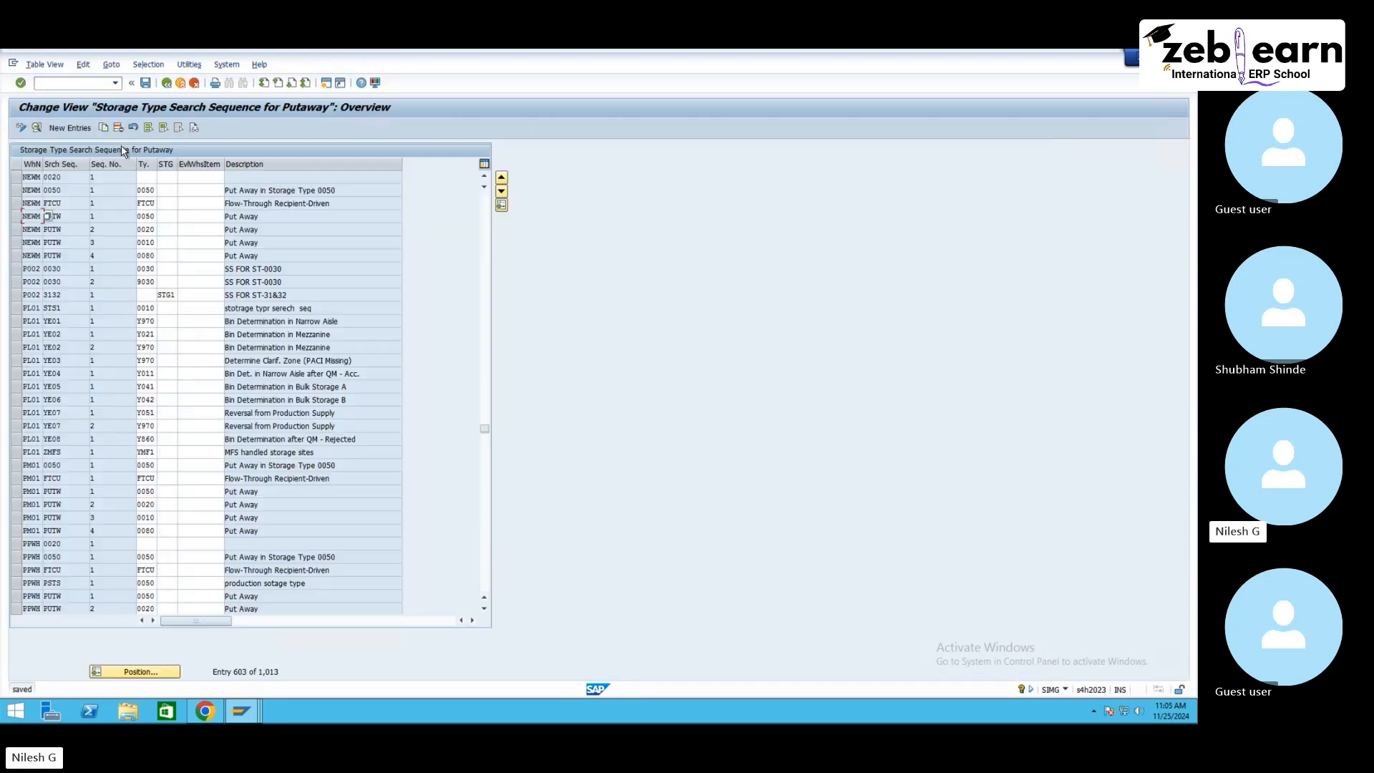
Step: Add a new entry assigning storage type RK10 to search sequence RK in warehouse NE10 as sequence number 1, and save
left_click(68, 128)
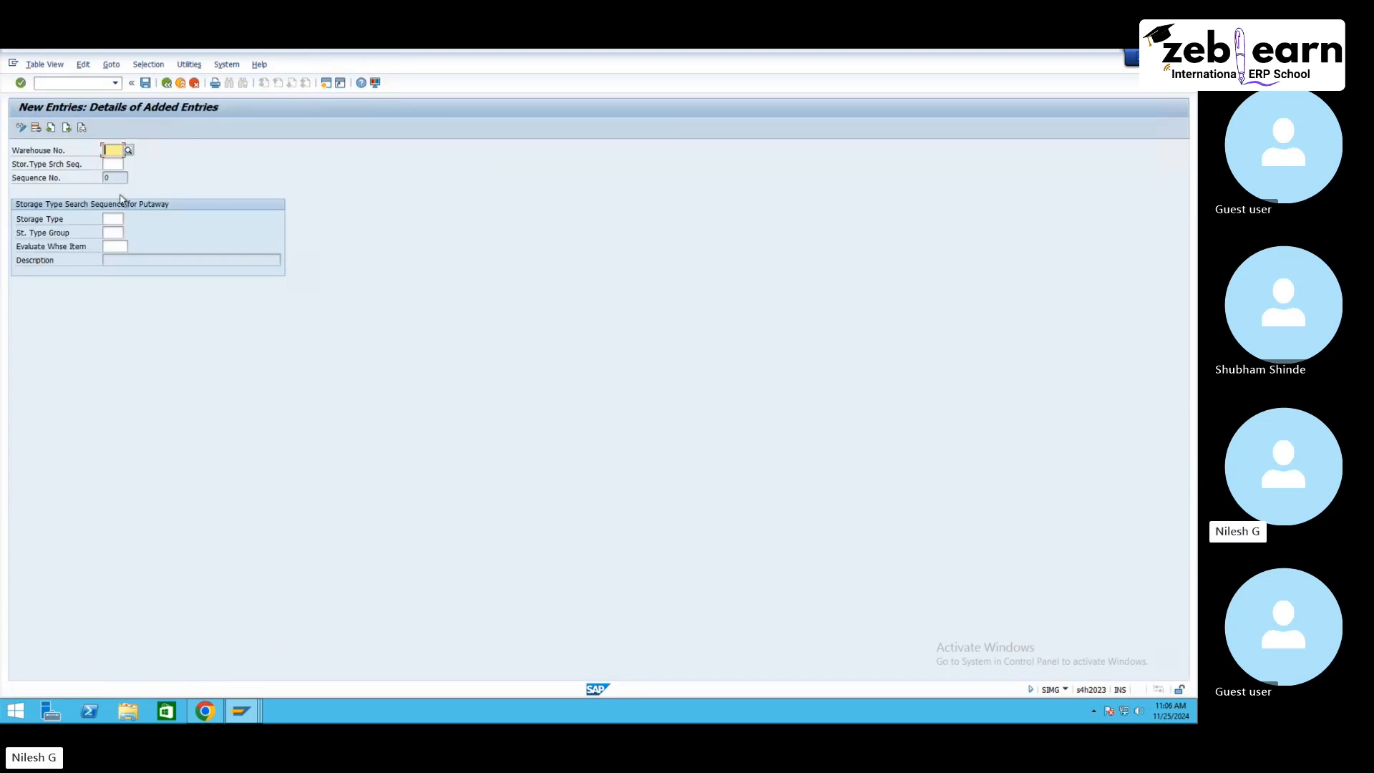
type("ne10")
key("Tab")
type("rk")
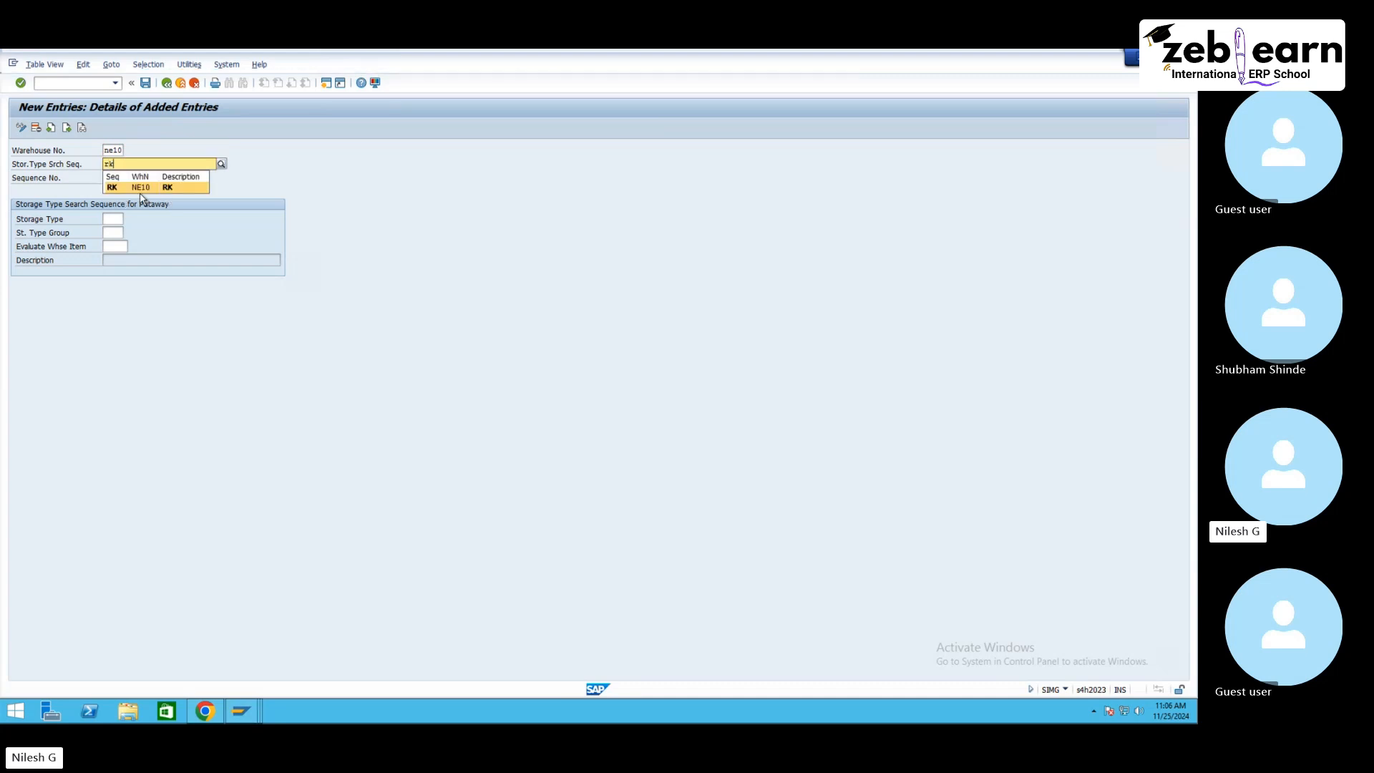
key("Return")
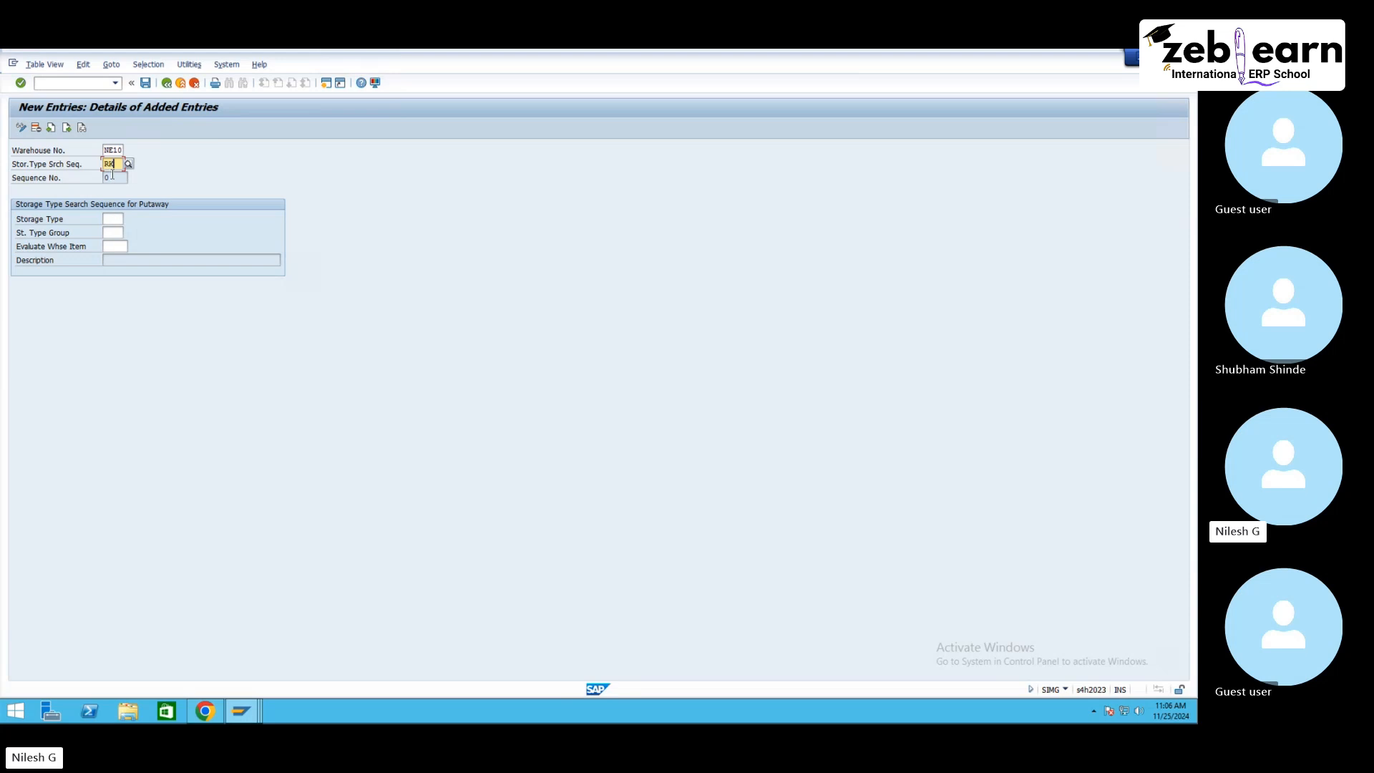
left_click(114, 221)
type("rk")
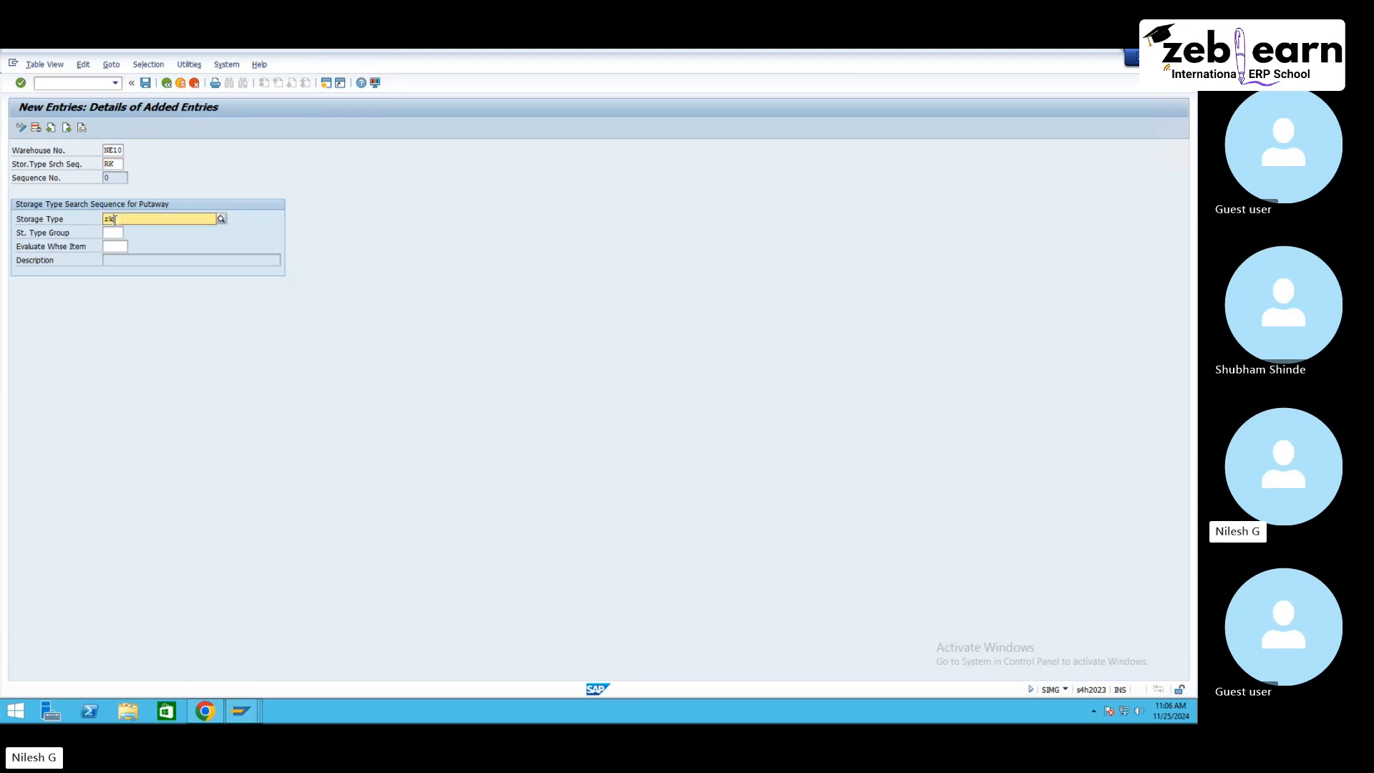
type("10")
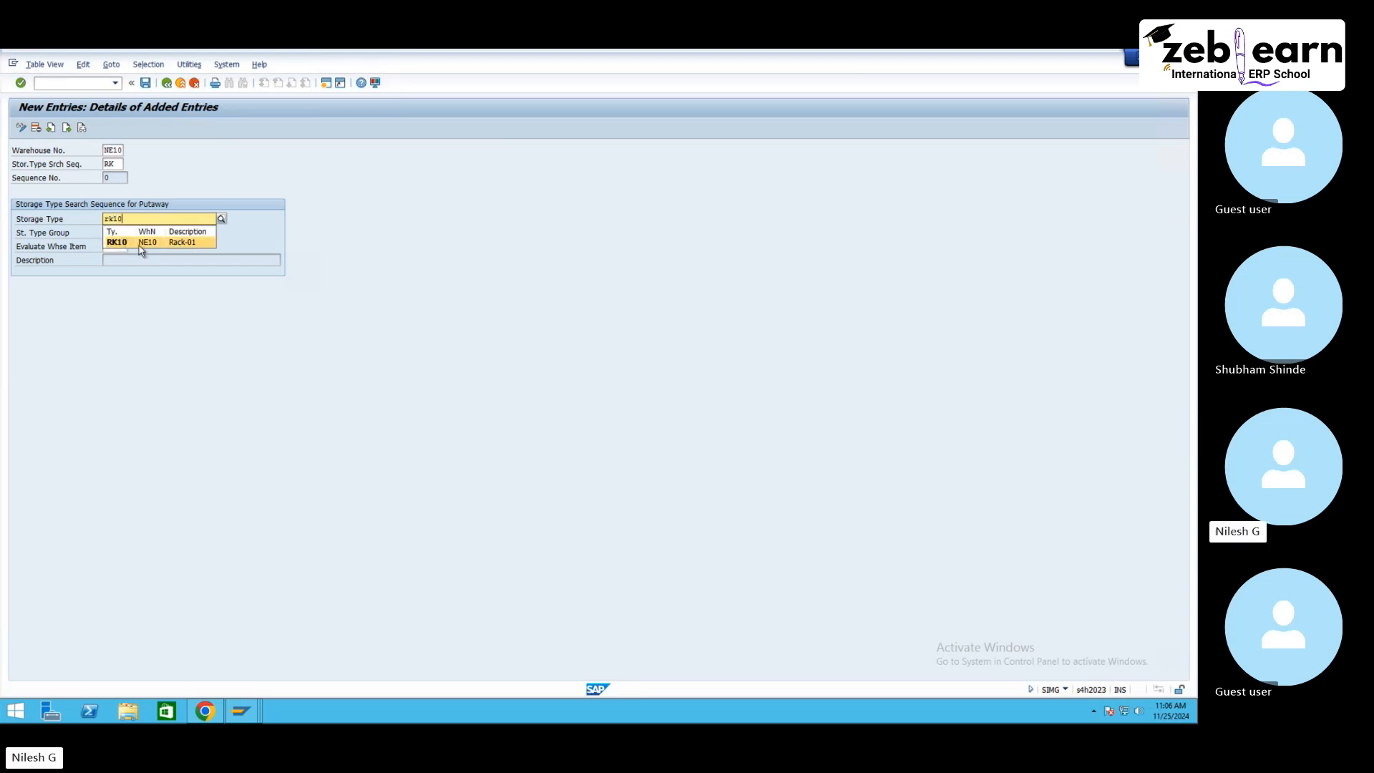
key("Return")
left_click(42, 179)
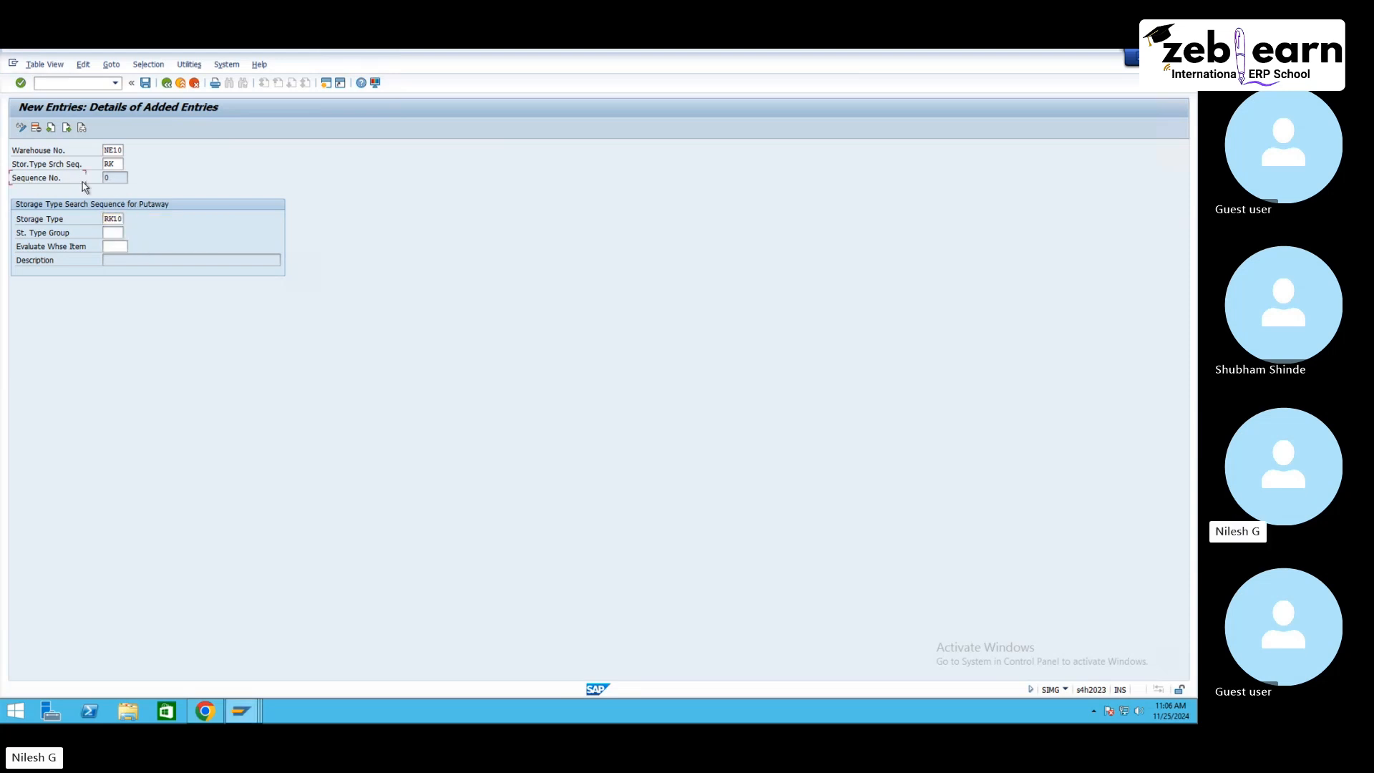
left_click(123, 179)
left_click(118, 178)
type("1")
key("Return")
left_click(119, 178)
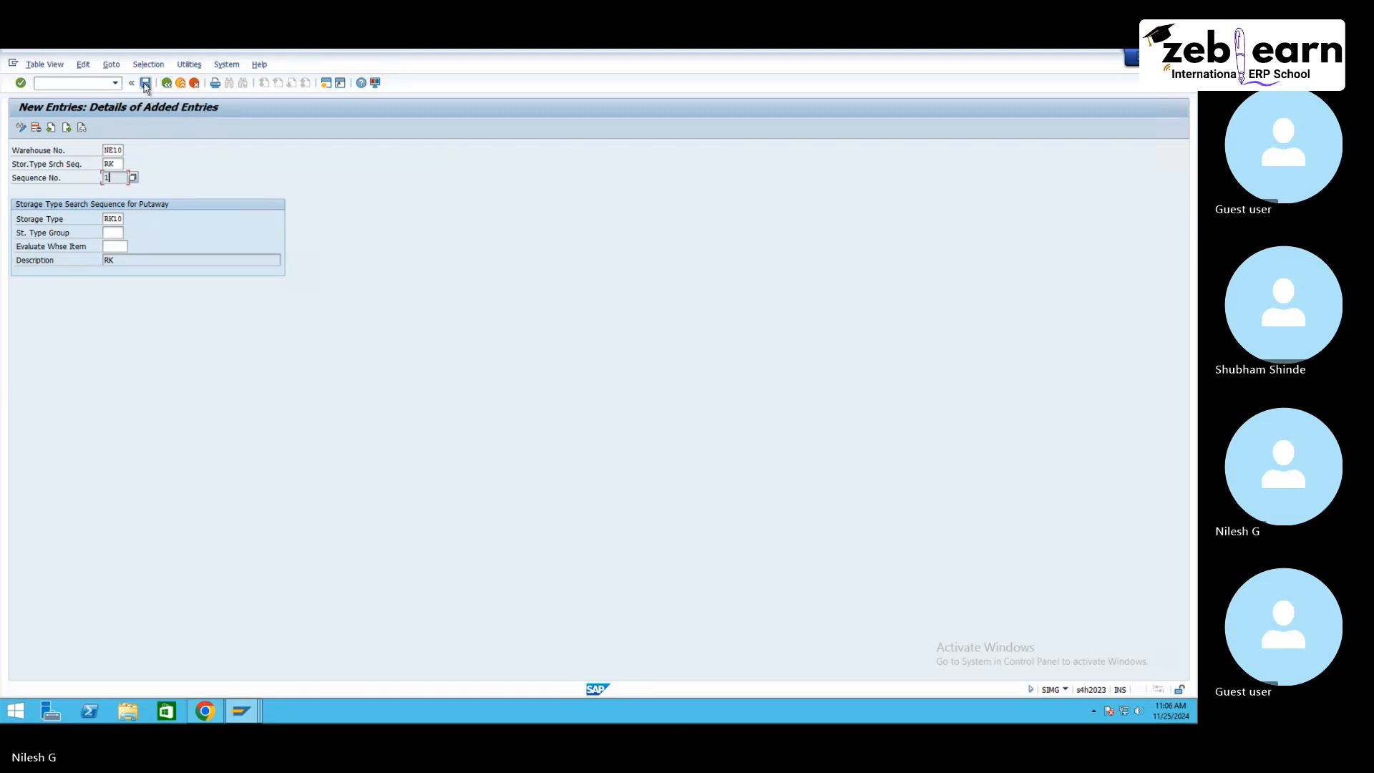
left_click(146, 84)
left_click(120, 177)
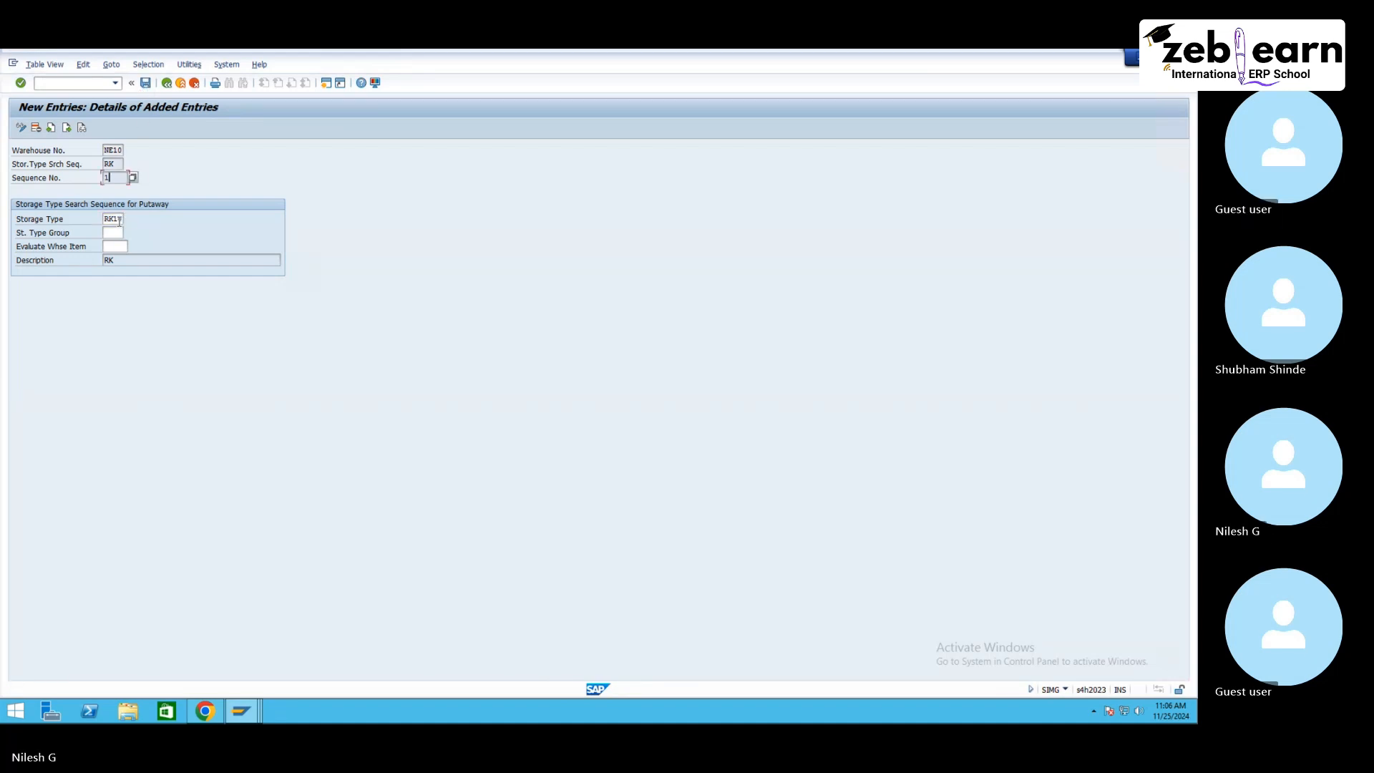
left_click(167, 84)
Step: Add a new entry assigning storage type RK20 to search sequence RK in warehouse NE10 as sequence number 2, and save
left_click(65, 130)
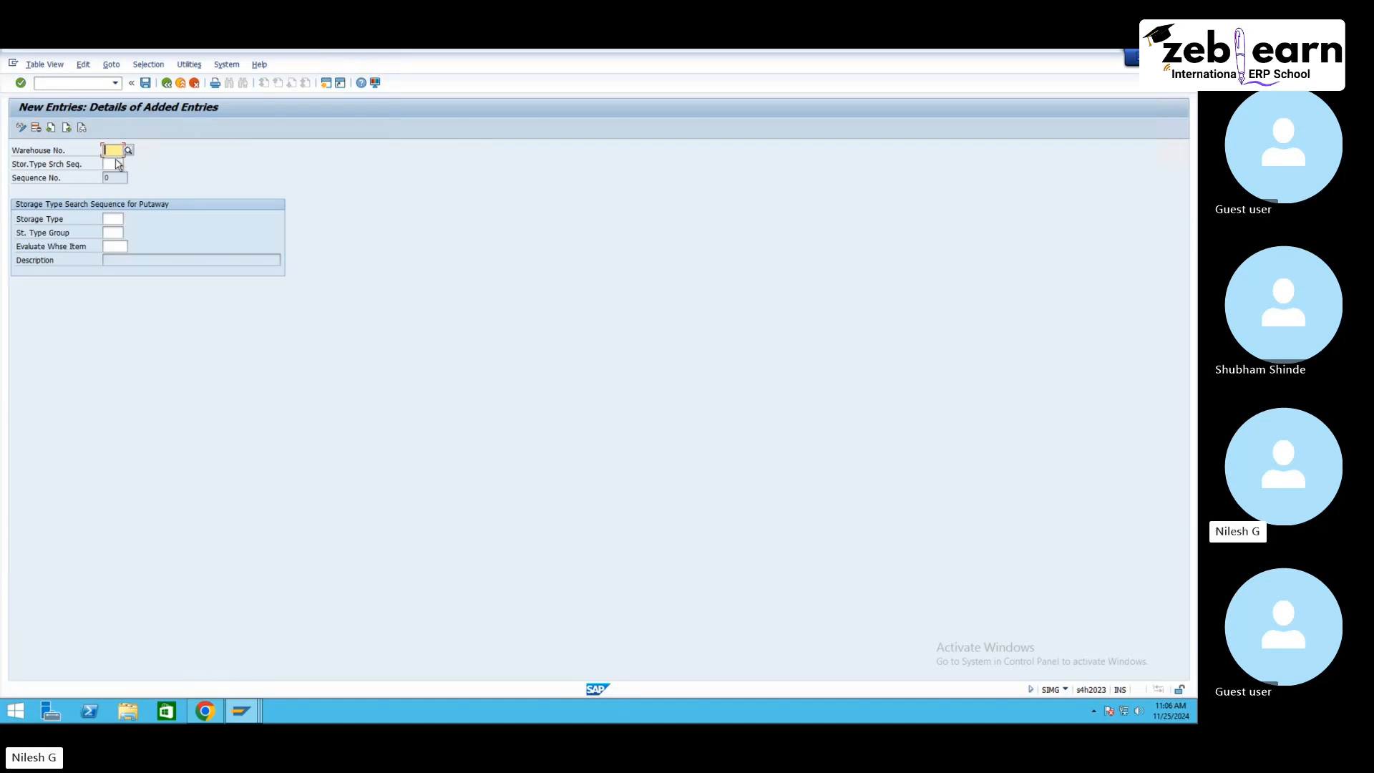
left_click(113, 151)
left_click(119, 163)
left_click(112, 165)
left_click(110, 175)
left_click(113, 219)
type("r")
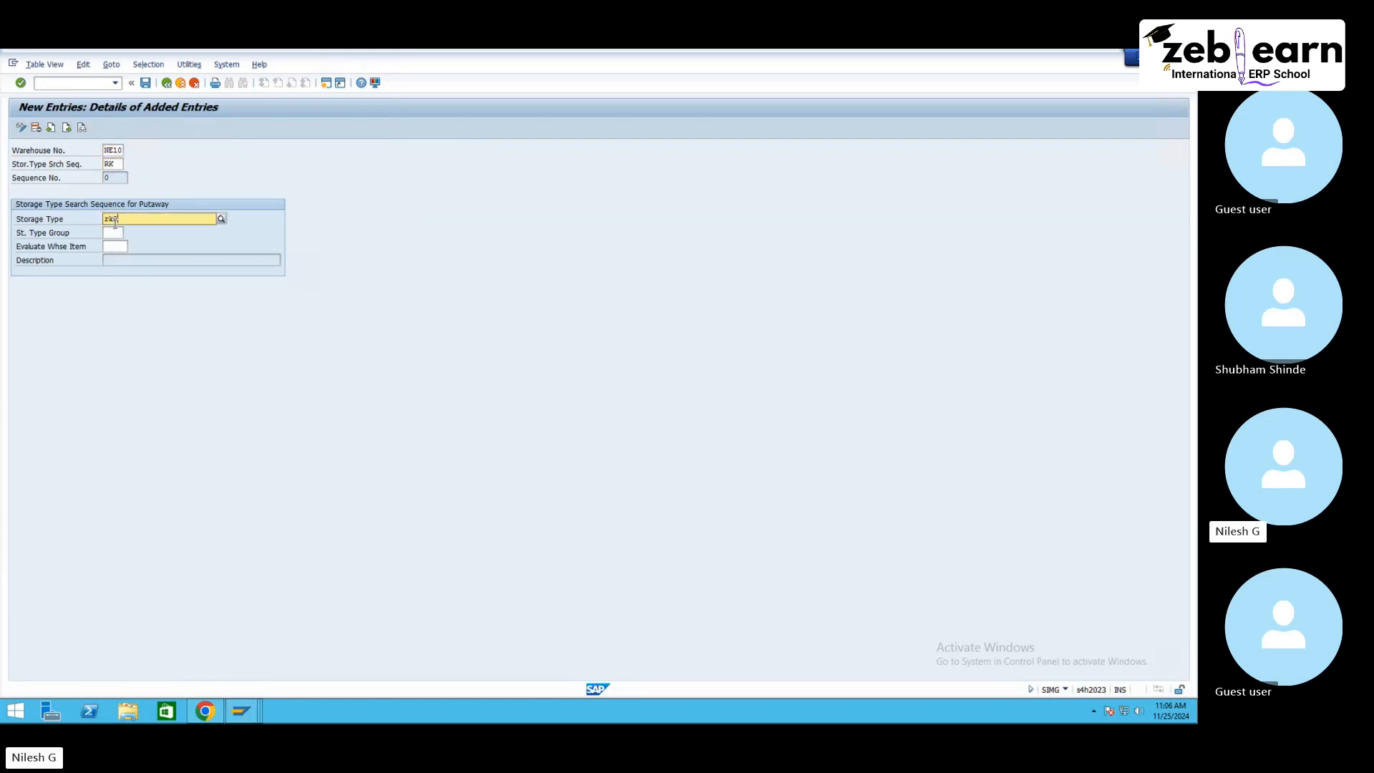
type("k20")
key("Return")
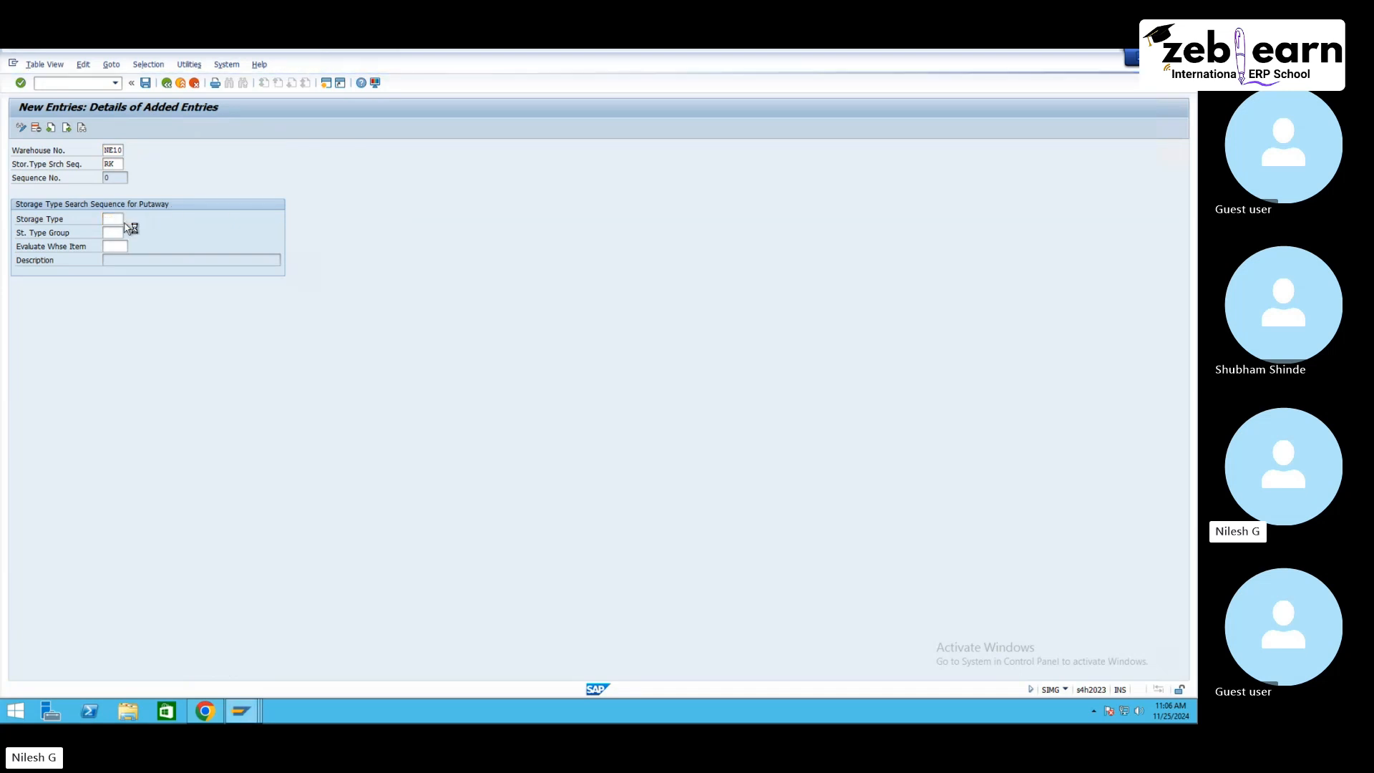
left_click(119, 177)
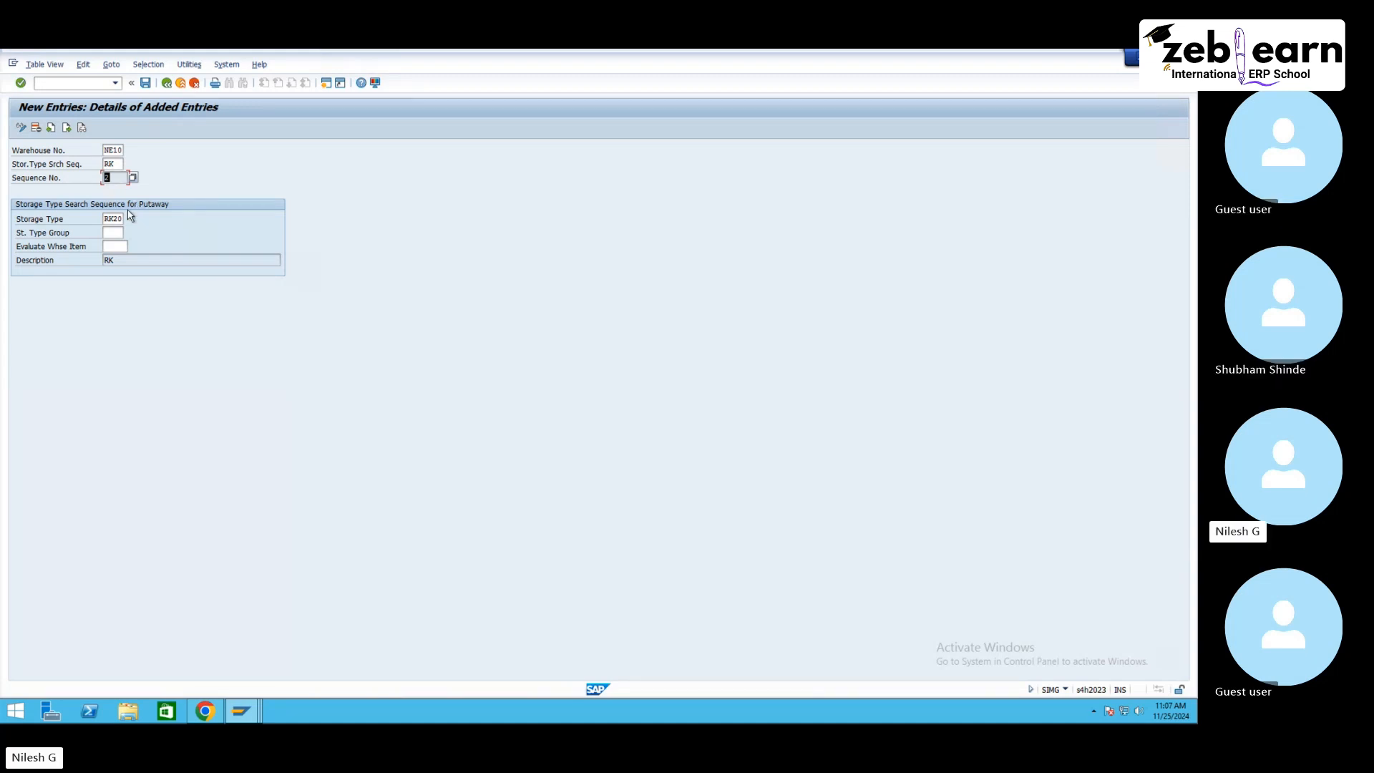
key("Return")
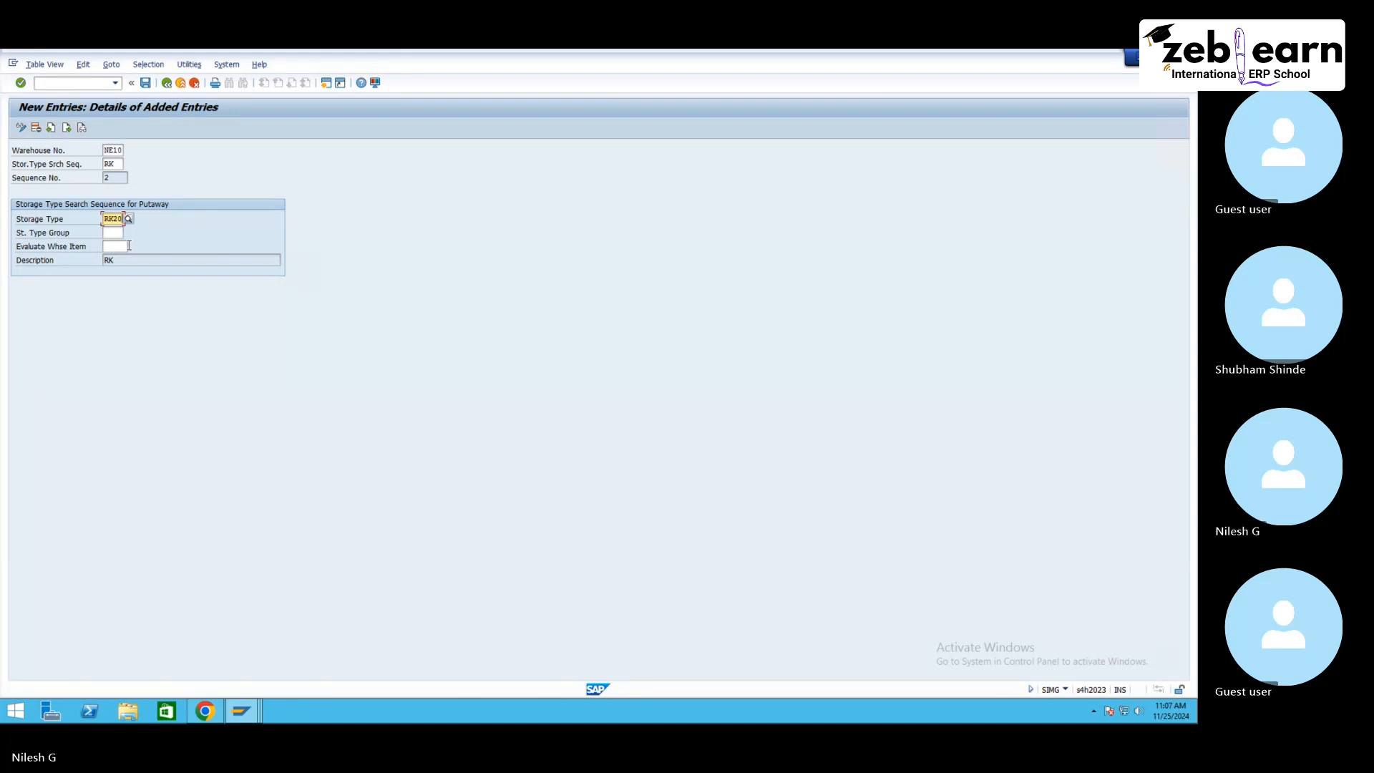
left_click(146, 83)
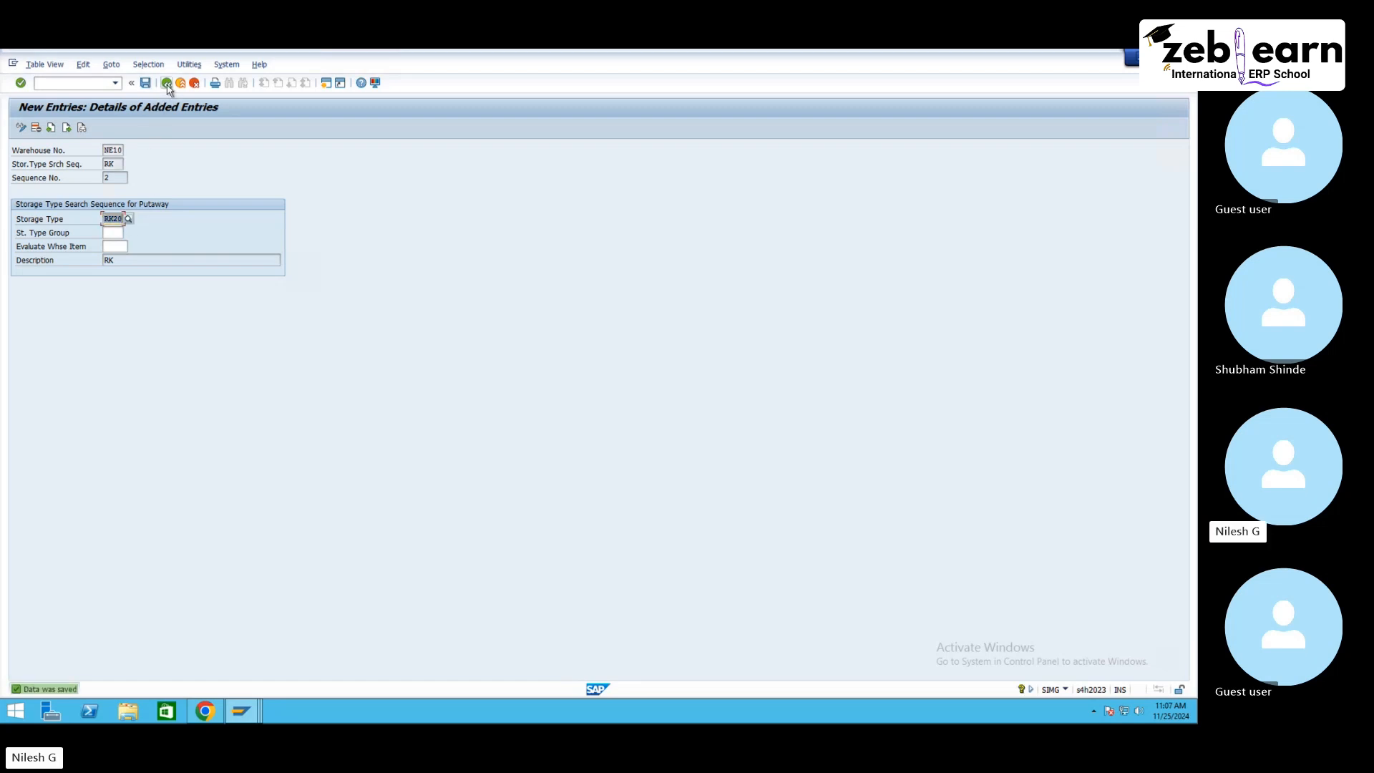
left_click(166, 82)
Step: Add a new entry assigning storage type RK30 to search sequence RK in warehouse NE10 as sequence number 3, and save
left_click(64, 127)
left_click(112, 149)
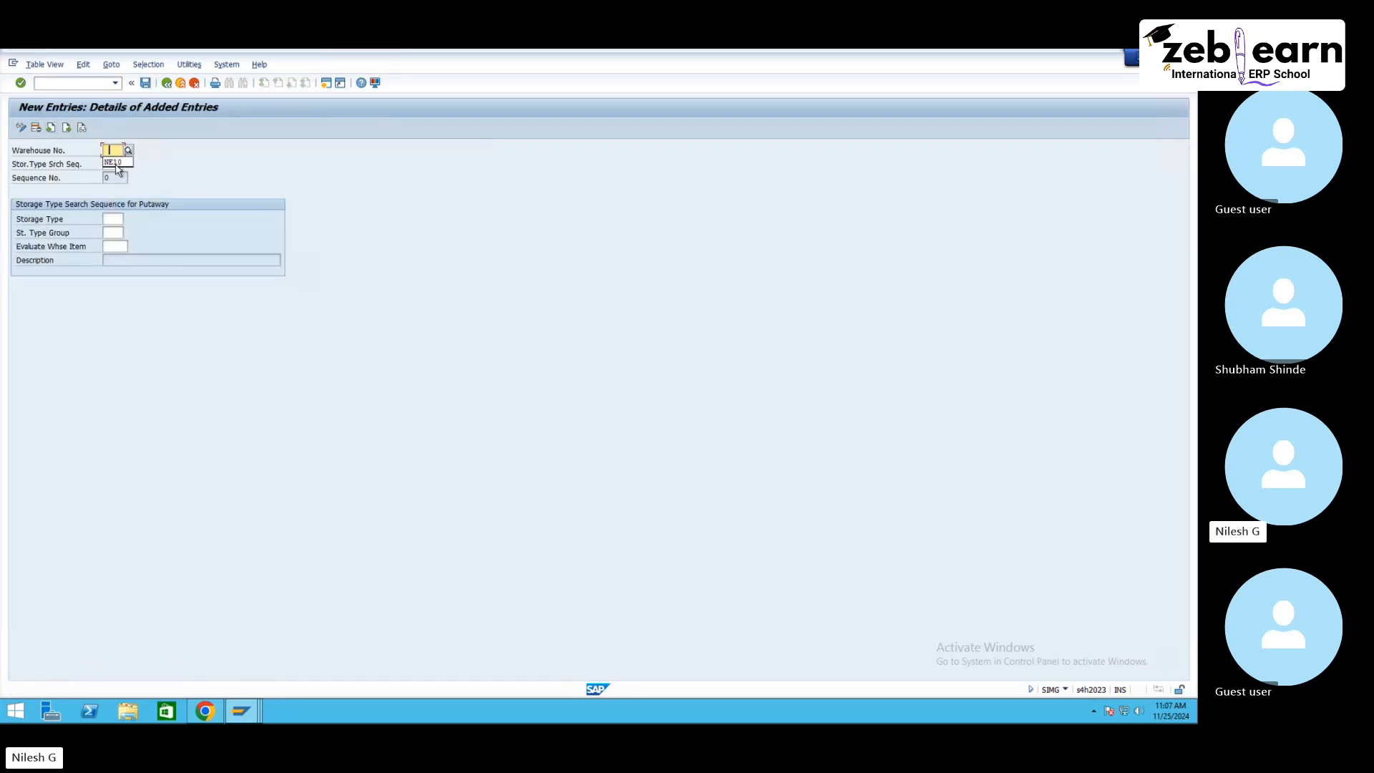
left_click(116, 164)
left_click(116, 164)
key("space")
left_click(119, 177)
left_click(115, 219)
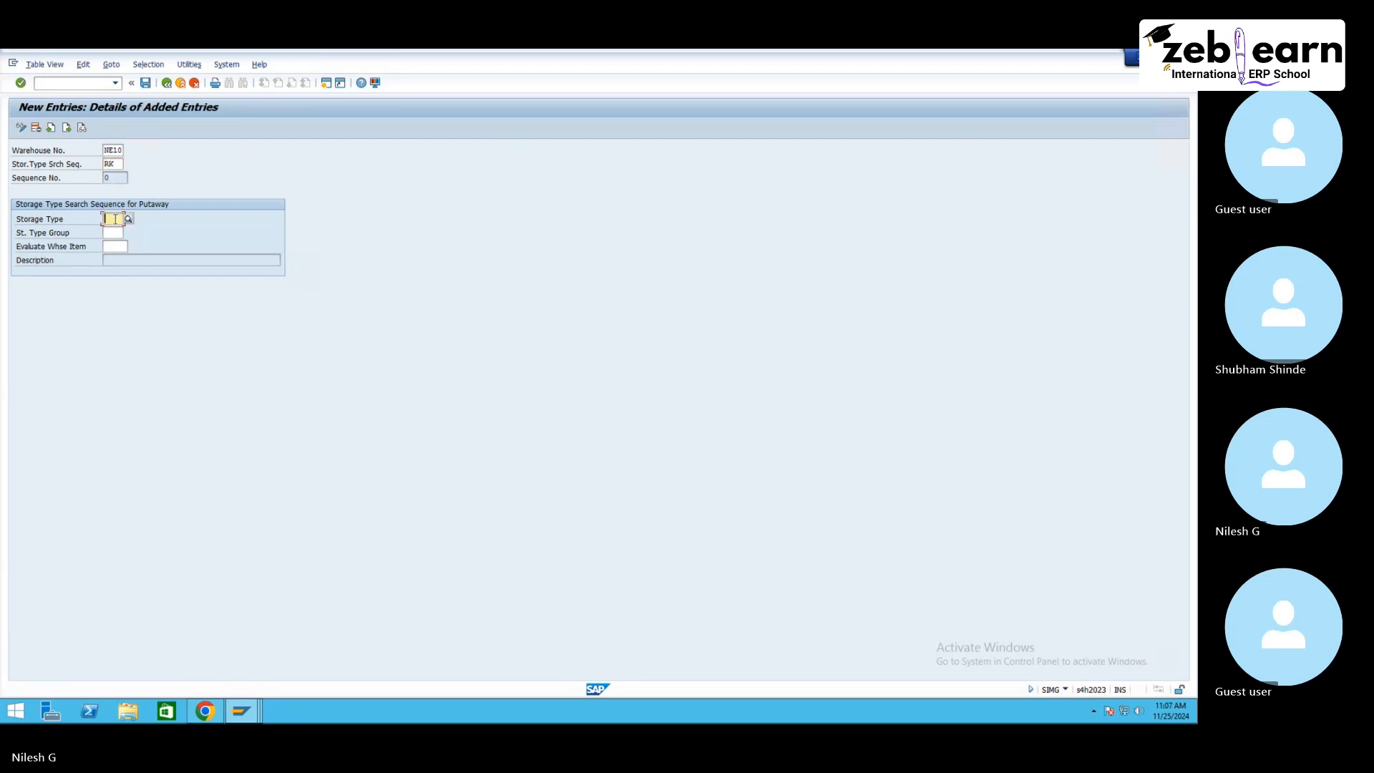
type("rk30")
key("Return")
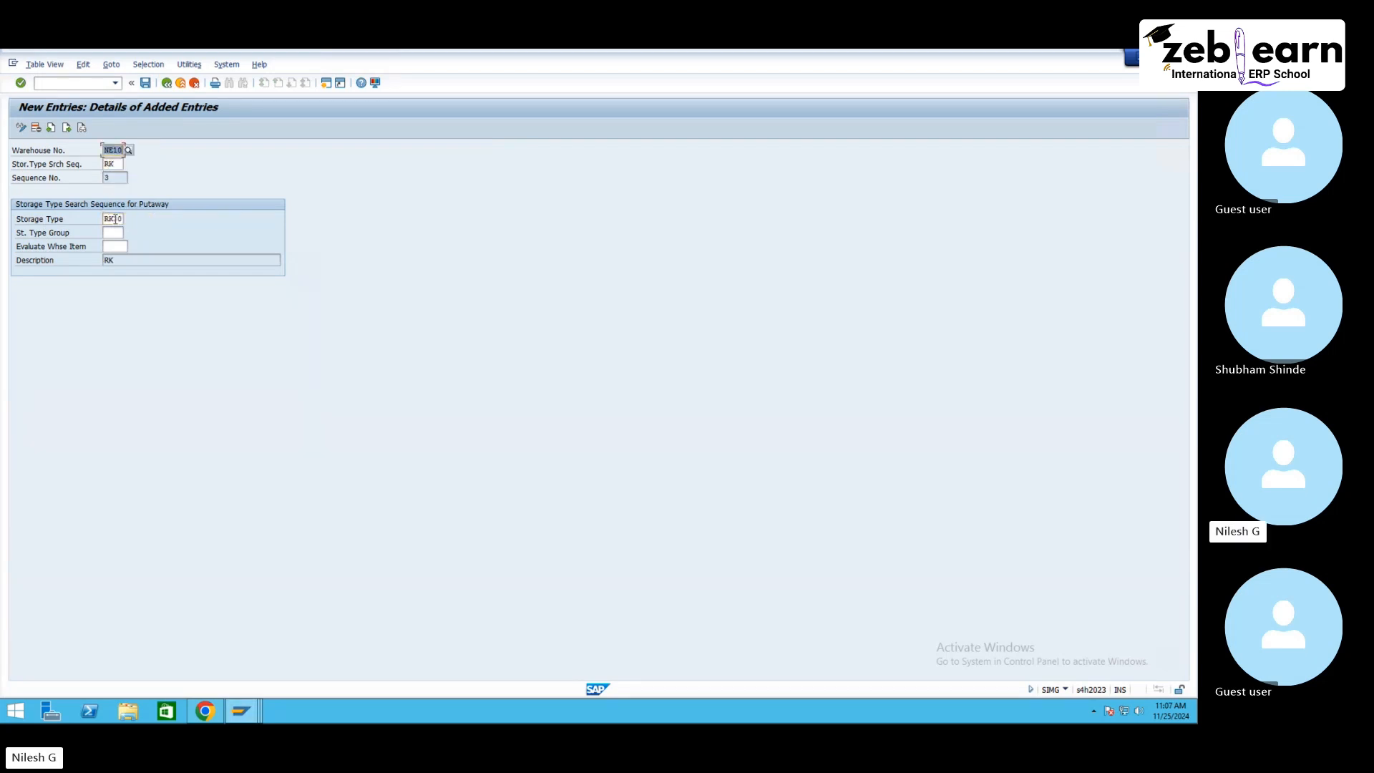
left_click(147, 83)
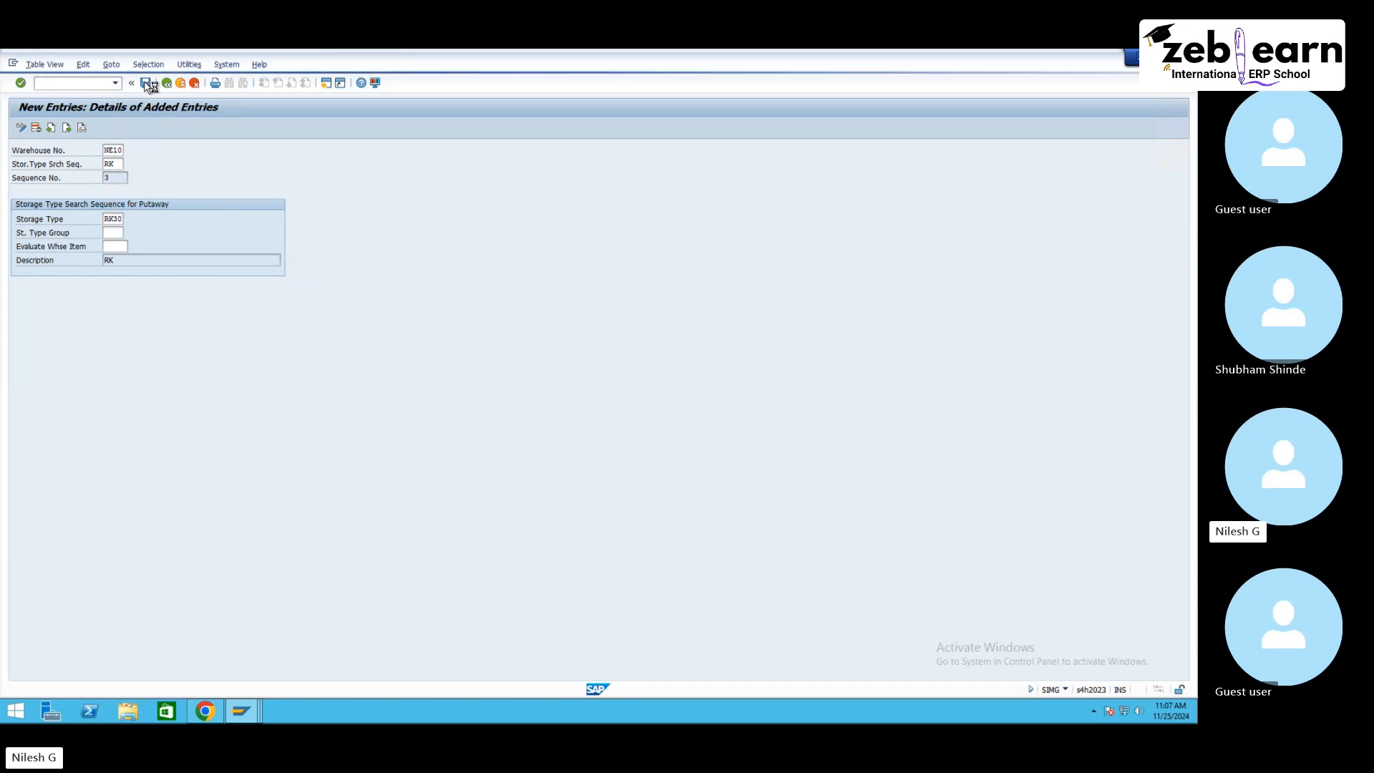
left_click(166, 84)
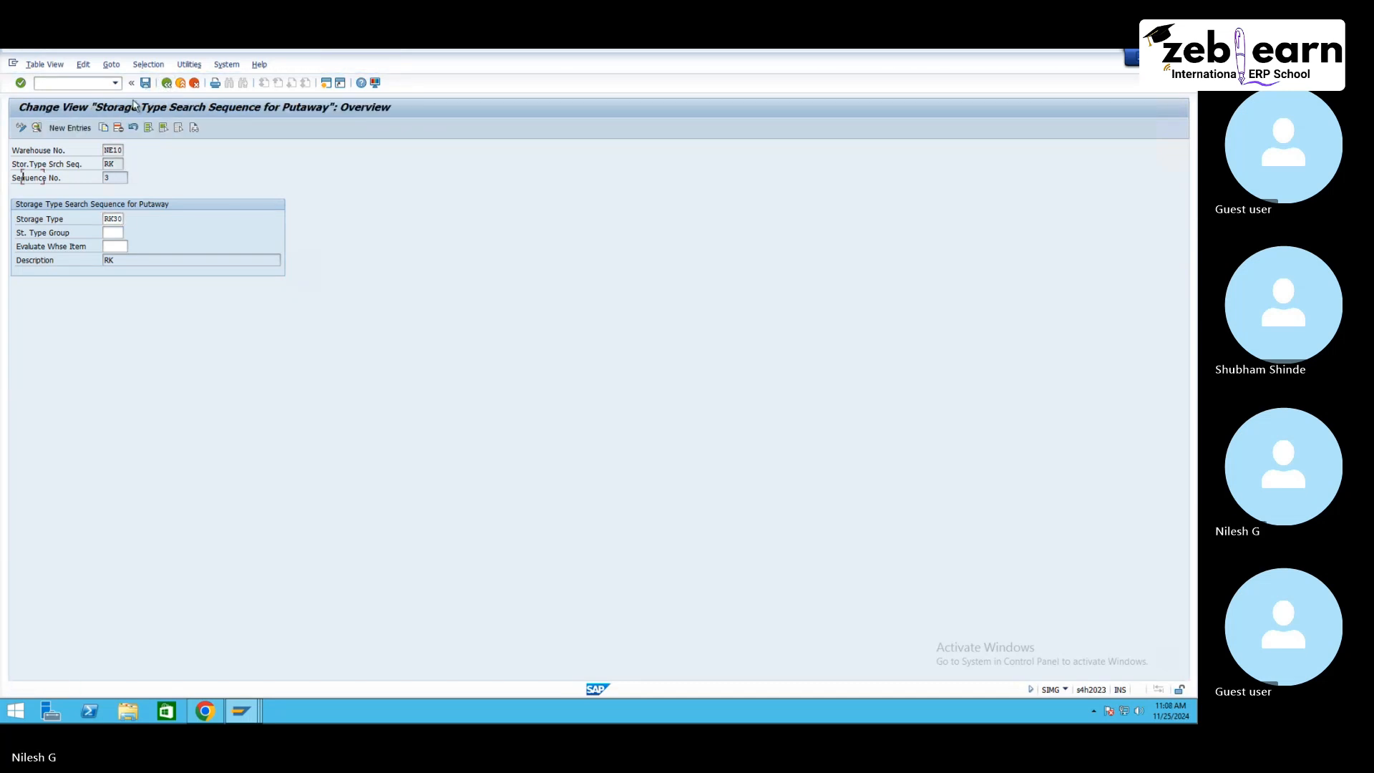
Step: Add a new entry assigning storage type PL10 to search sequence PL in warehouse NE10 as sequence number 1, and save
left_click(76, 126)
left_click(113, 162)
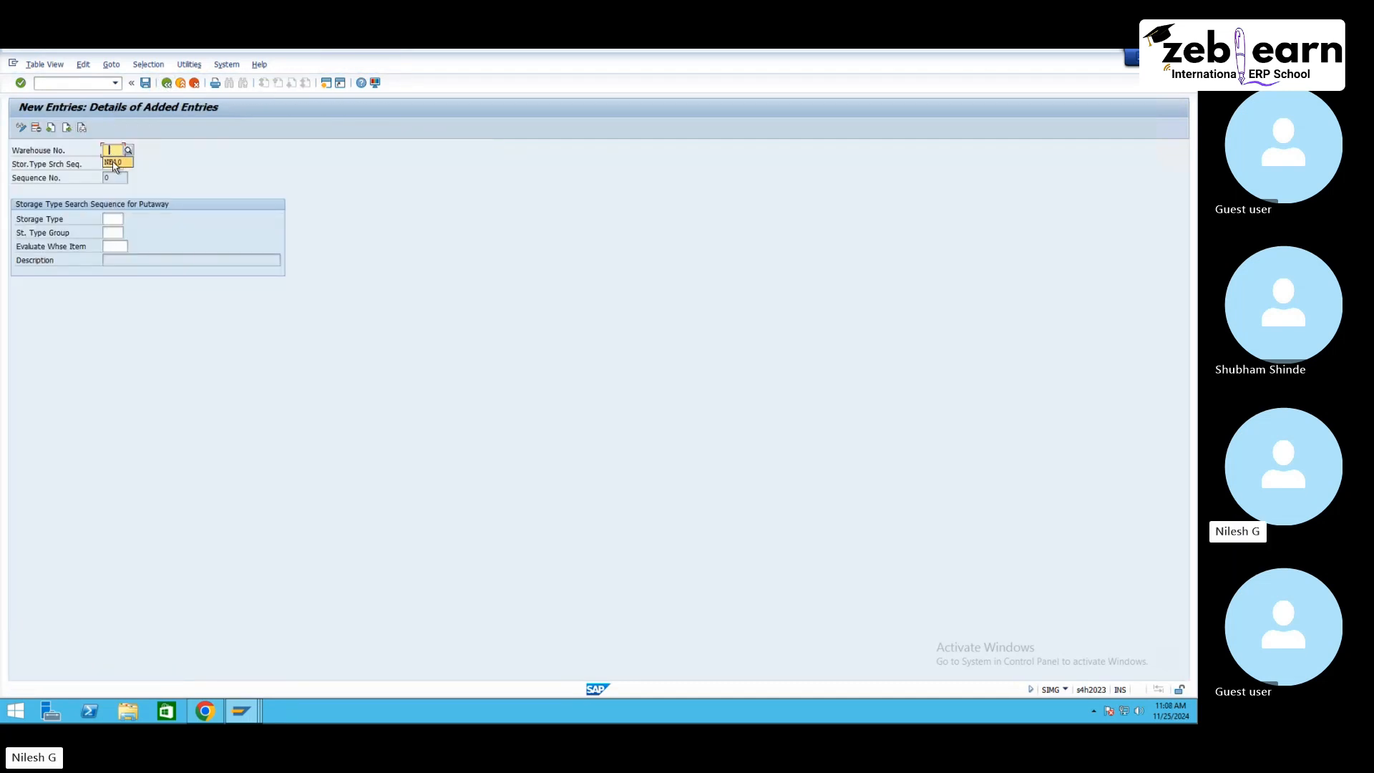
left_click(113, 163)
type("p1")
key("Tab")
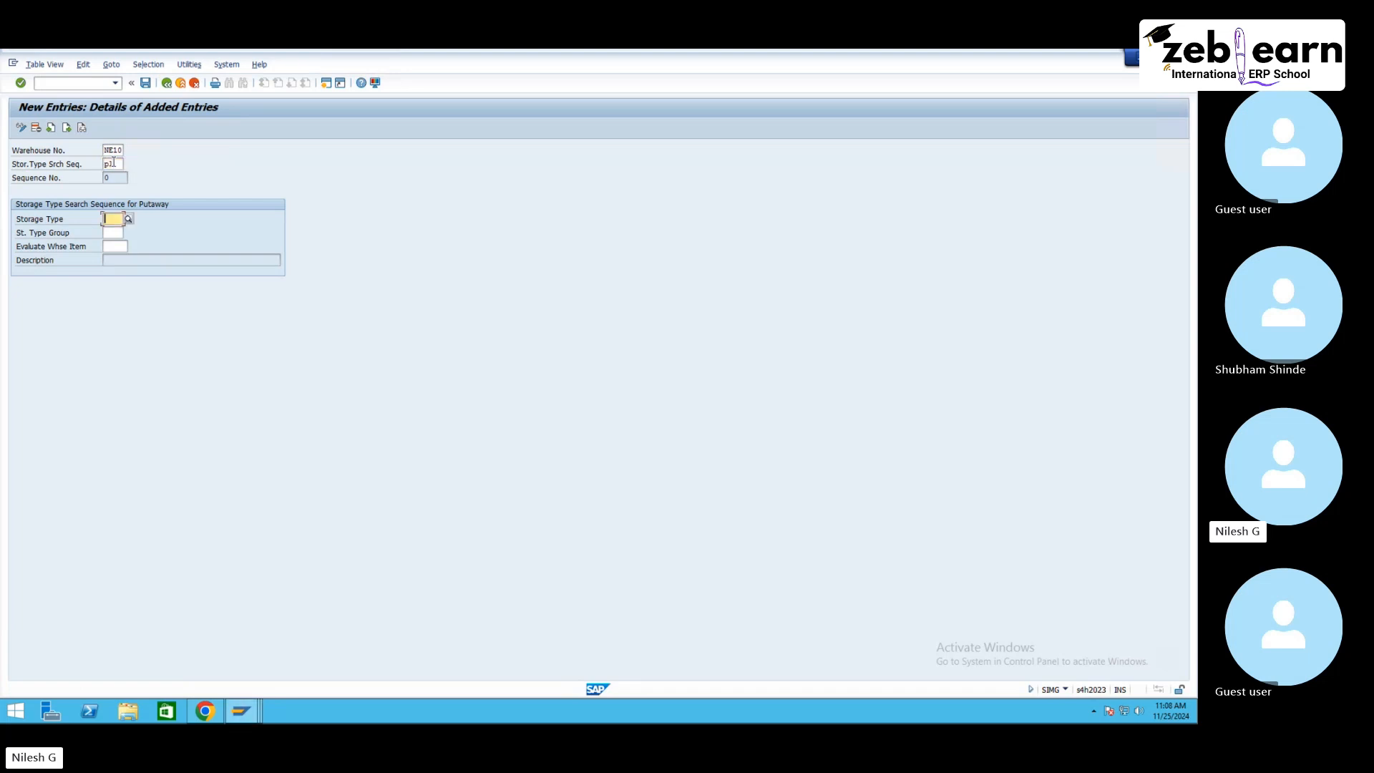
type("p110")
key("Return")
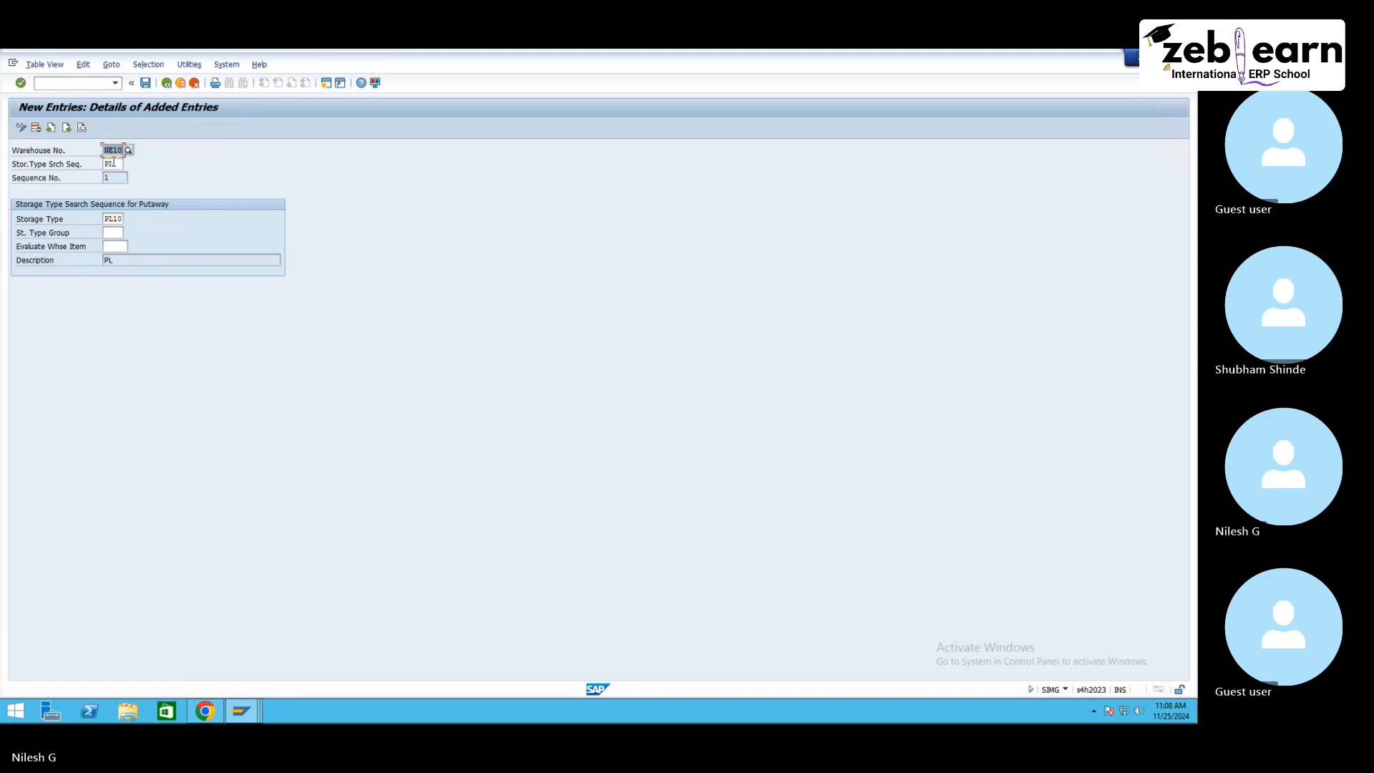
left_click(145, 84)
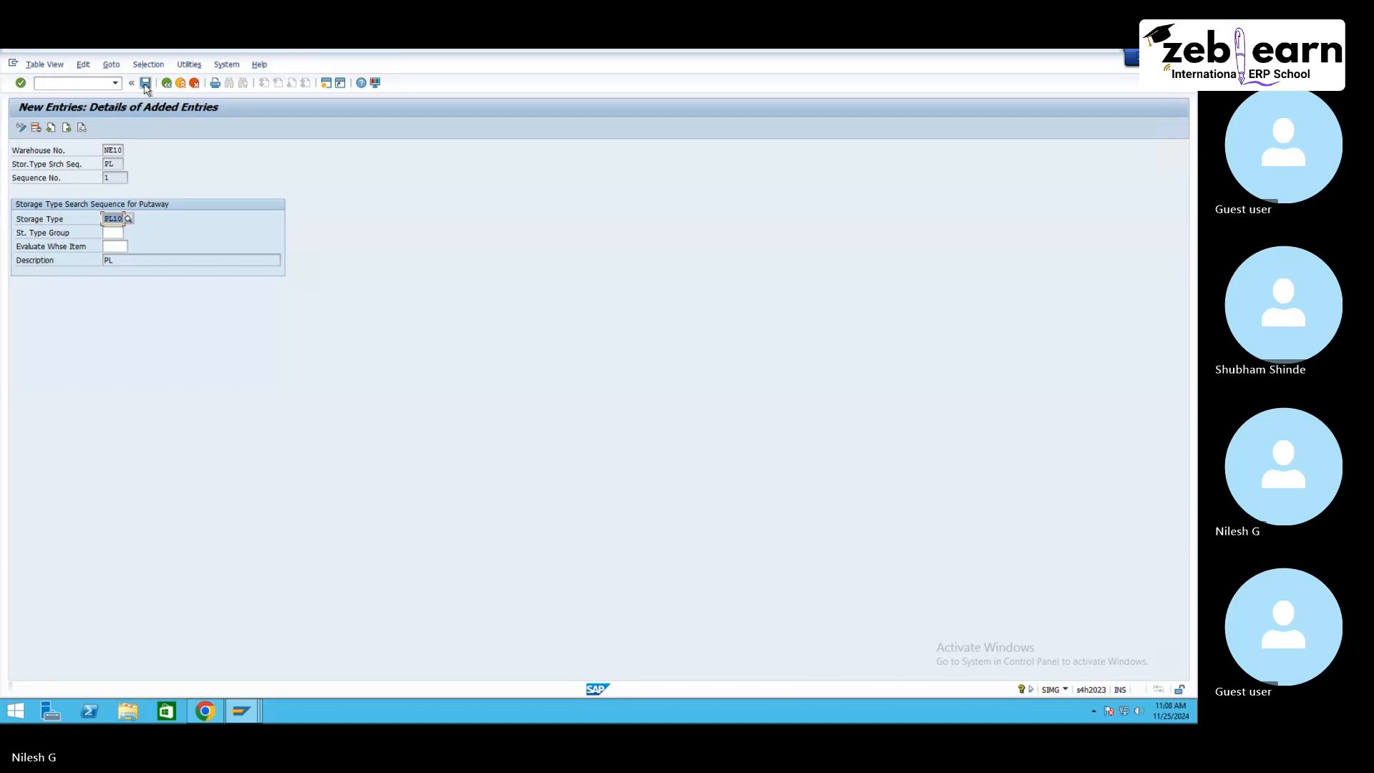
left_click(167, 84)
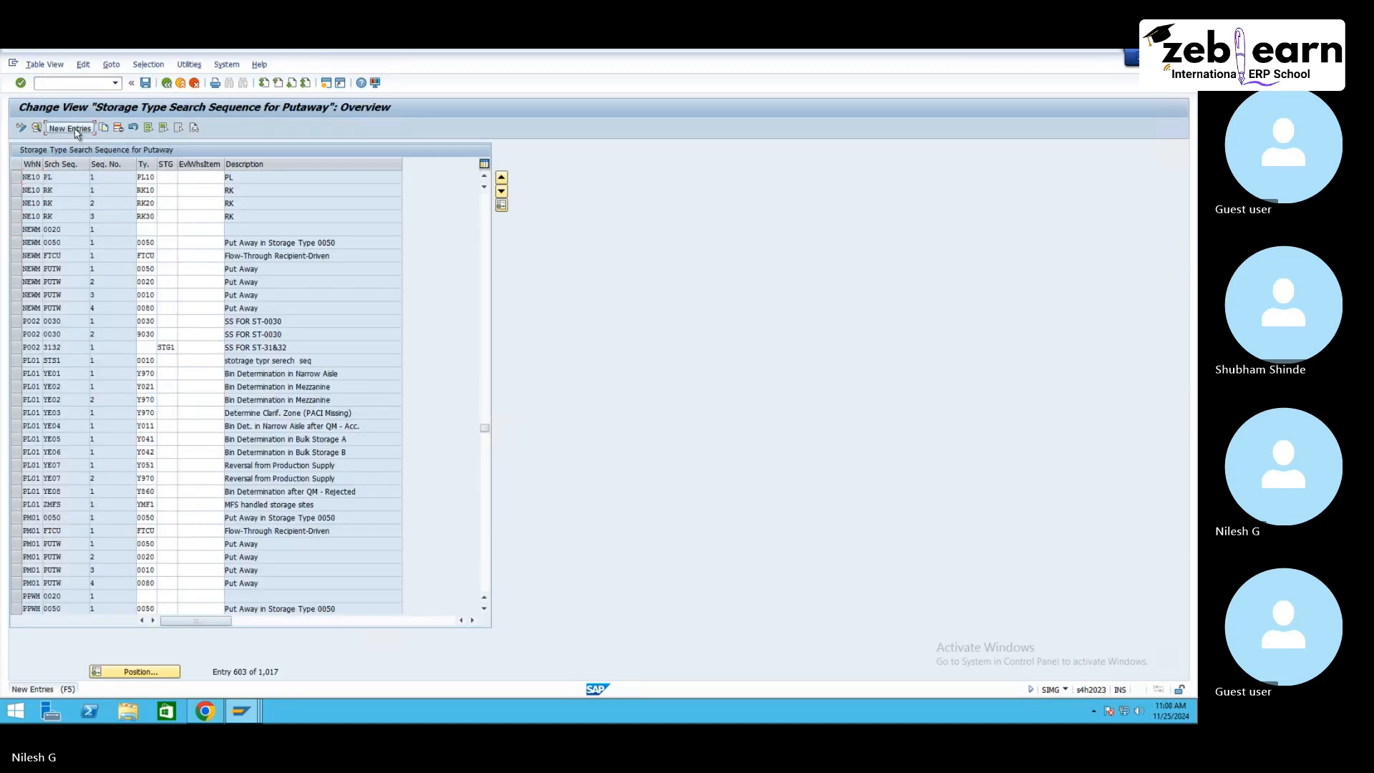
Step: Add a new entry assigning storage type PL20 to search sequence PL in warehouse NE10 as sequence number 2, and save
left_click(69, 128)
left_click(115, 163)
key("Tab")
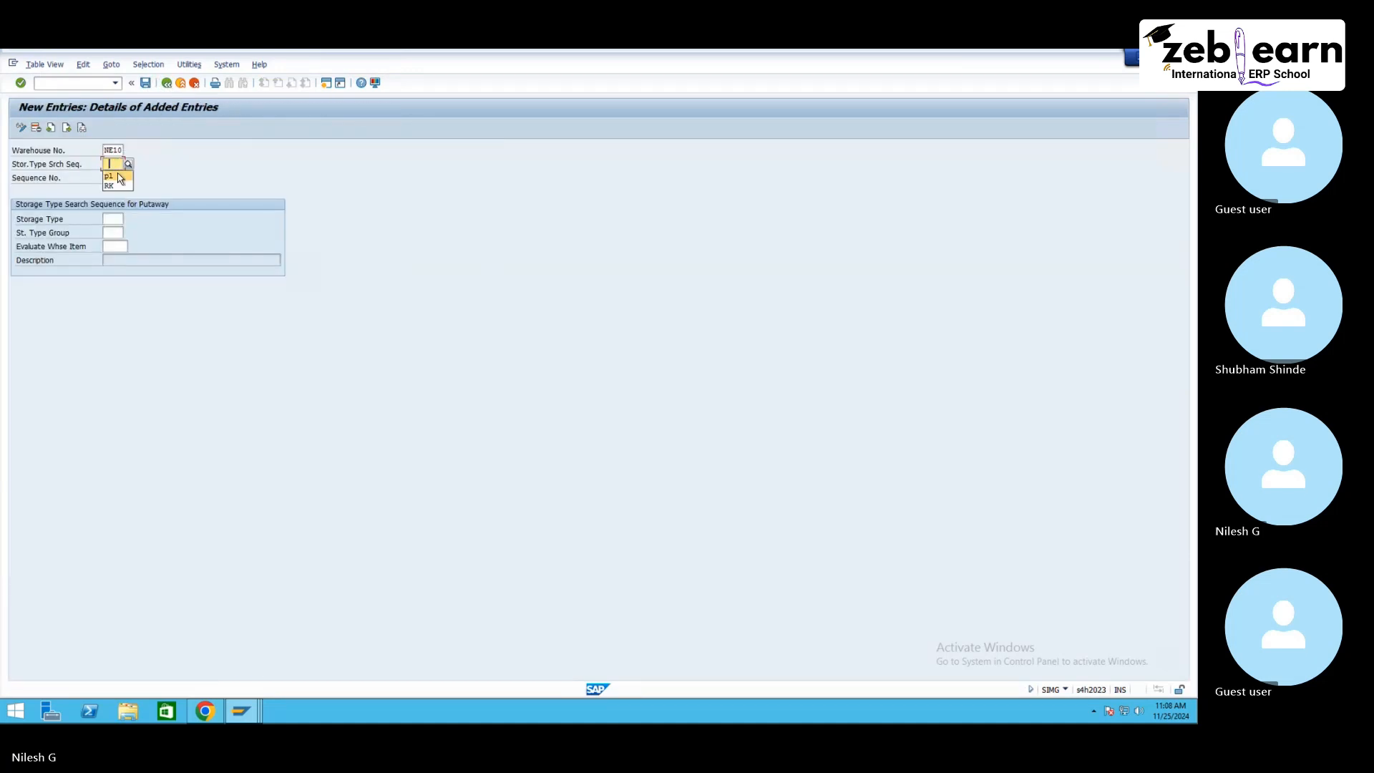
type("pl")
left_click(114, 219)
type("pl")
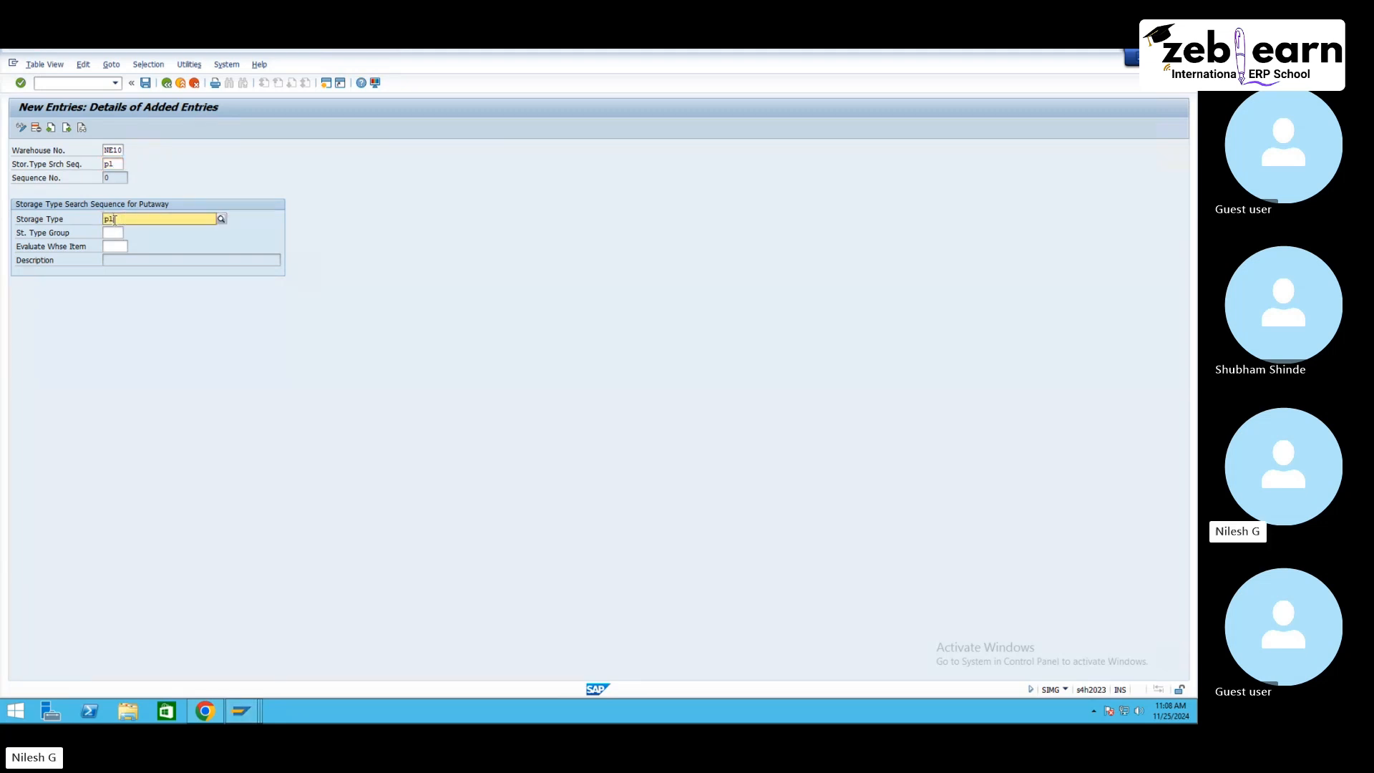
type("20")
key("Return")
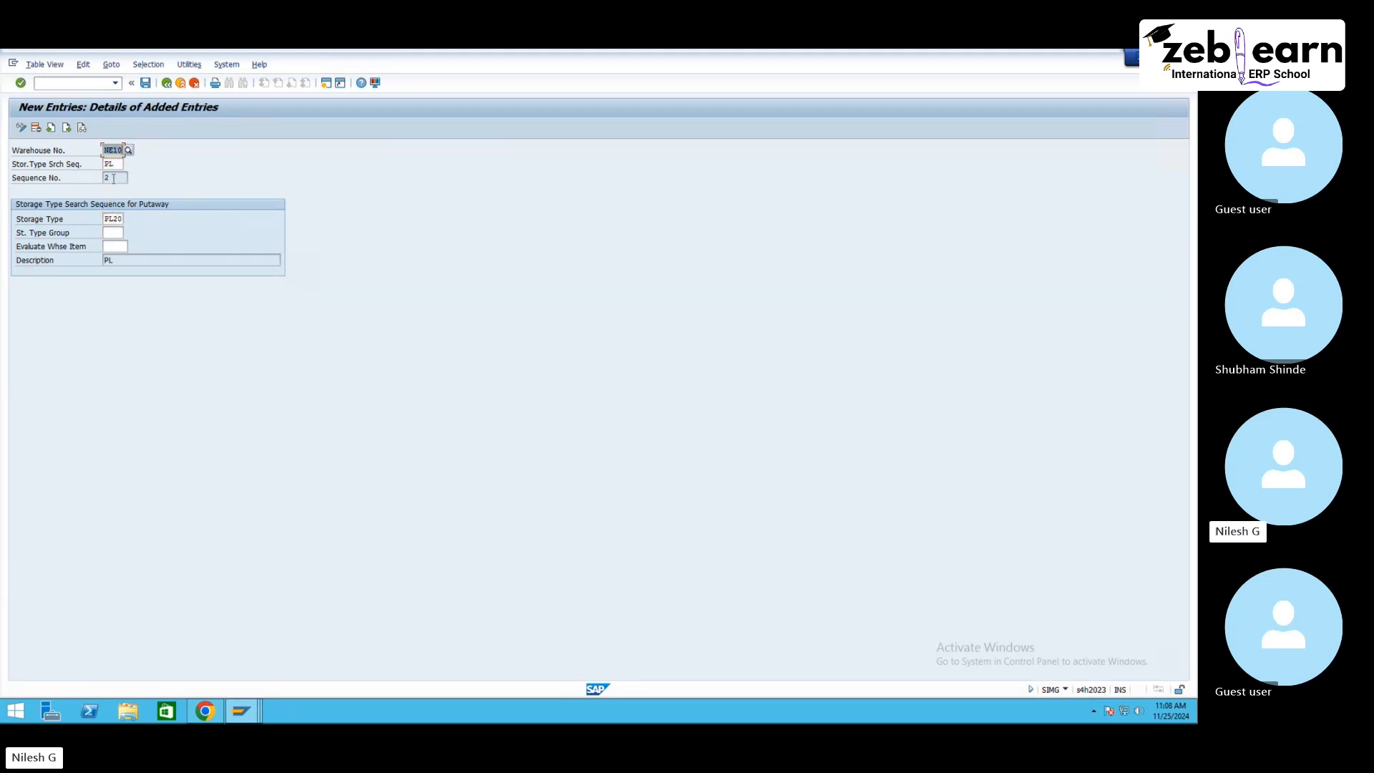
left_click(135, 83)
left_click(36, 83)
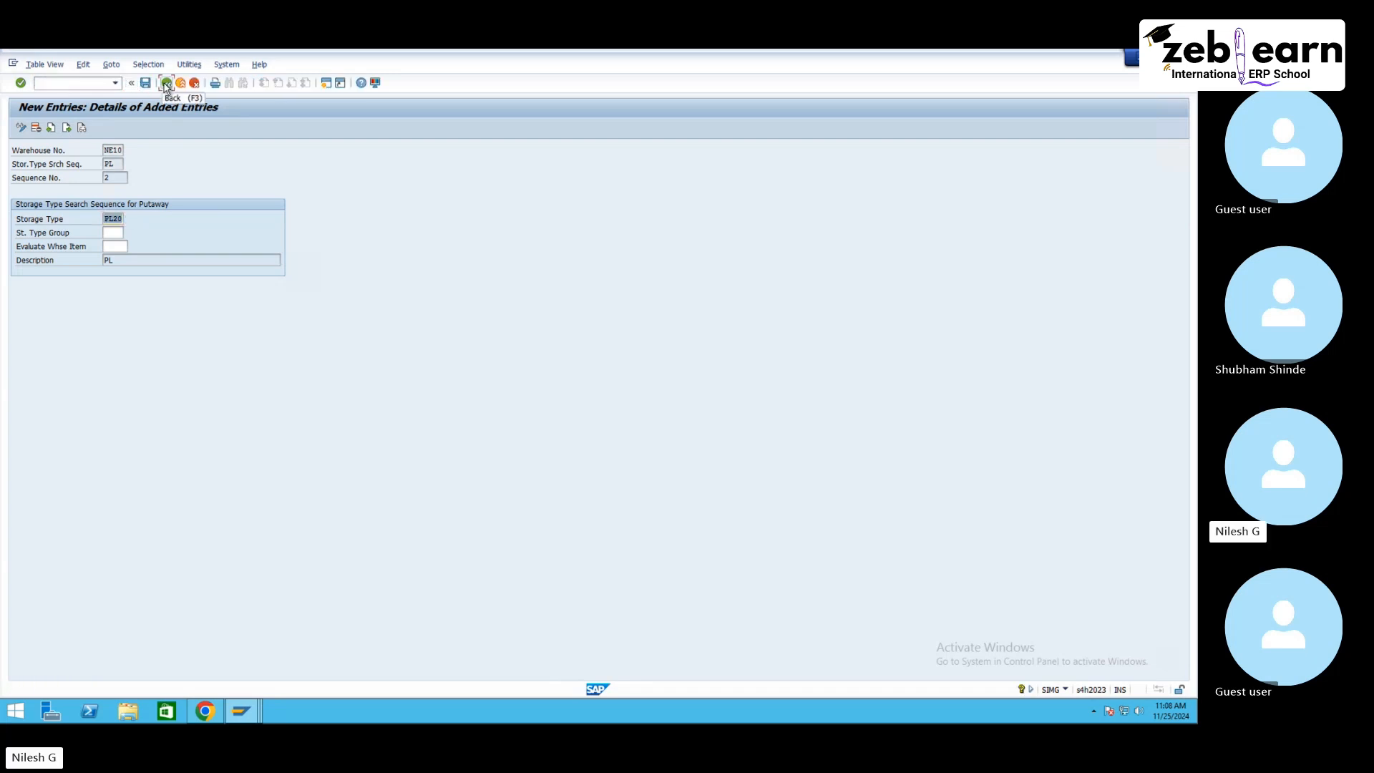
left_click(166, 83)
scroll(24, 254, "down", 1)
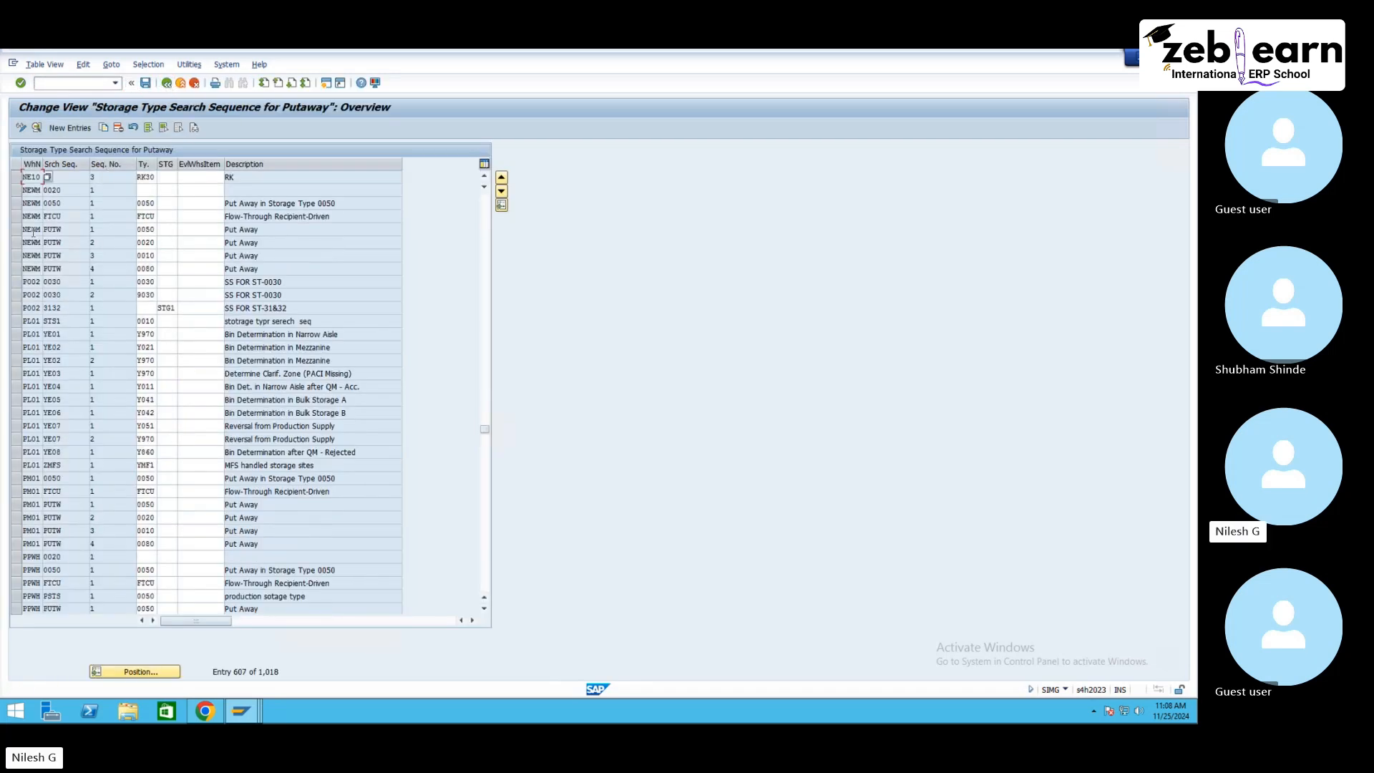
Step: Swap the RK sequence entries so RK30 is sequence number 2 and RK20 is sequence number 3, save, and leave the view
scroll(24, 254, "up", 2)
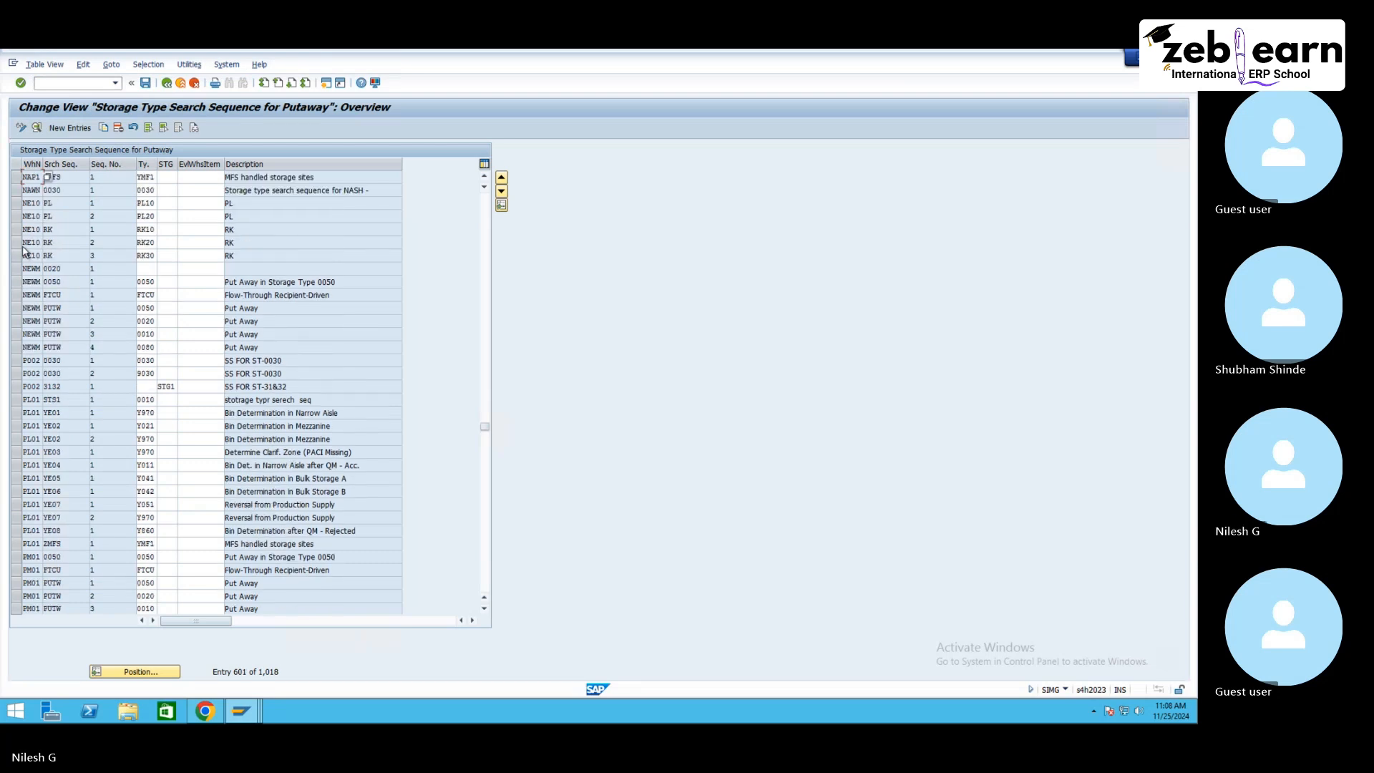
left_click_drag(15, 203, 17, 254)
type("RK")
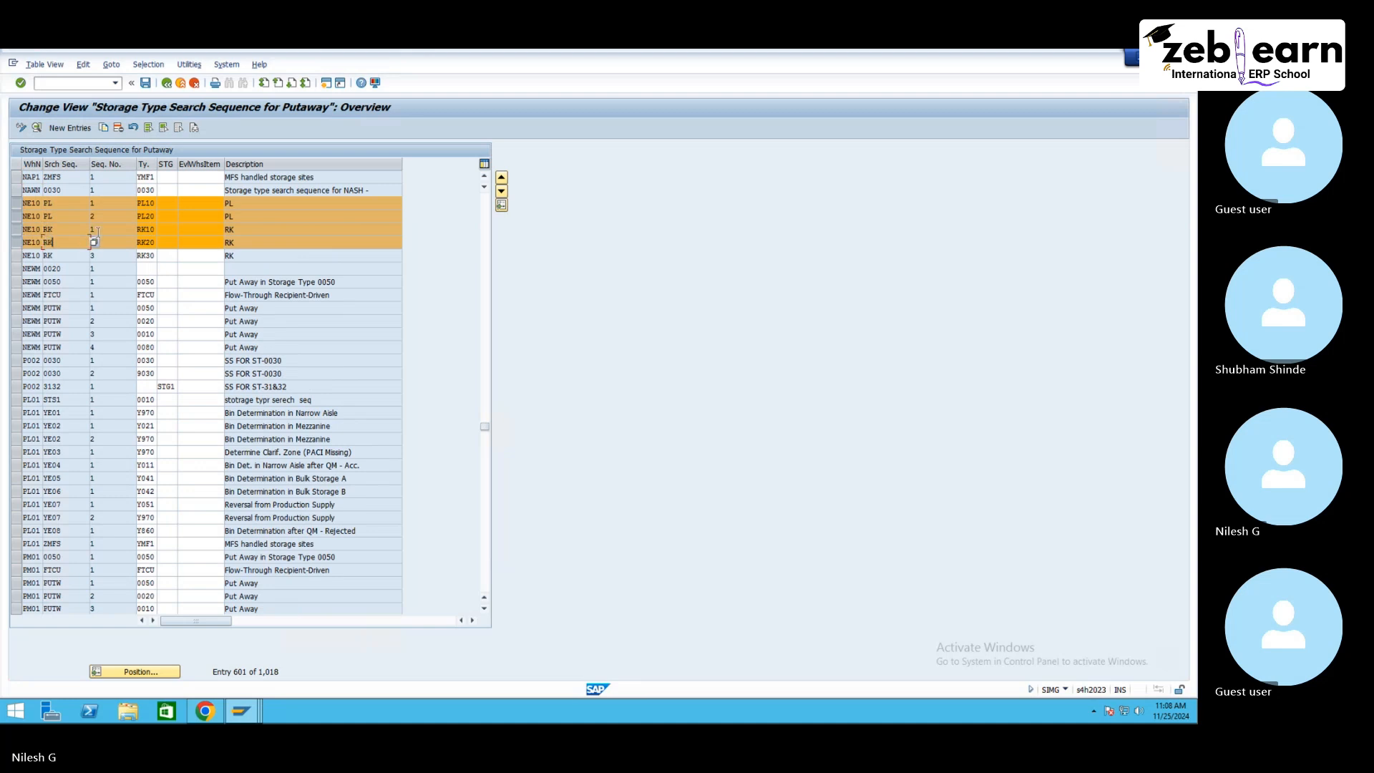
left_click(284, 230)
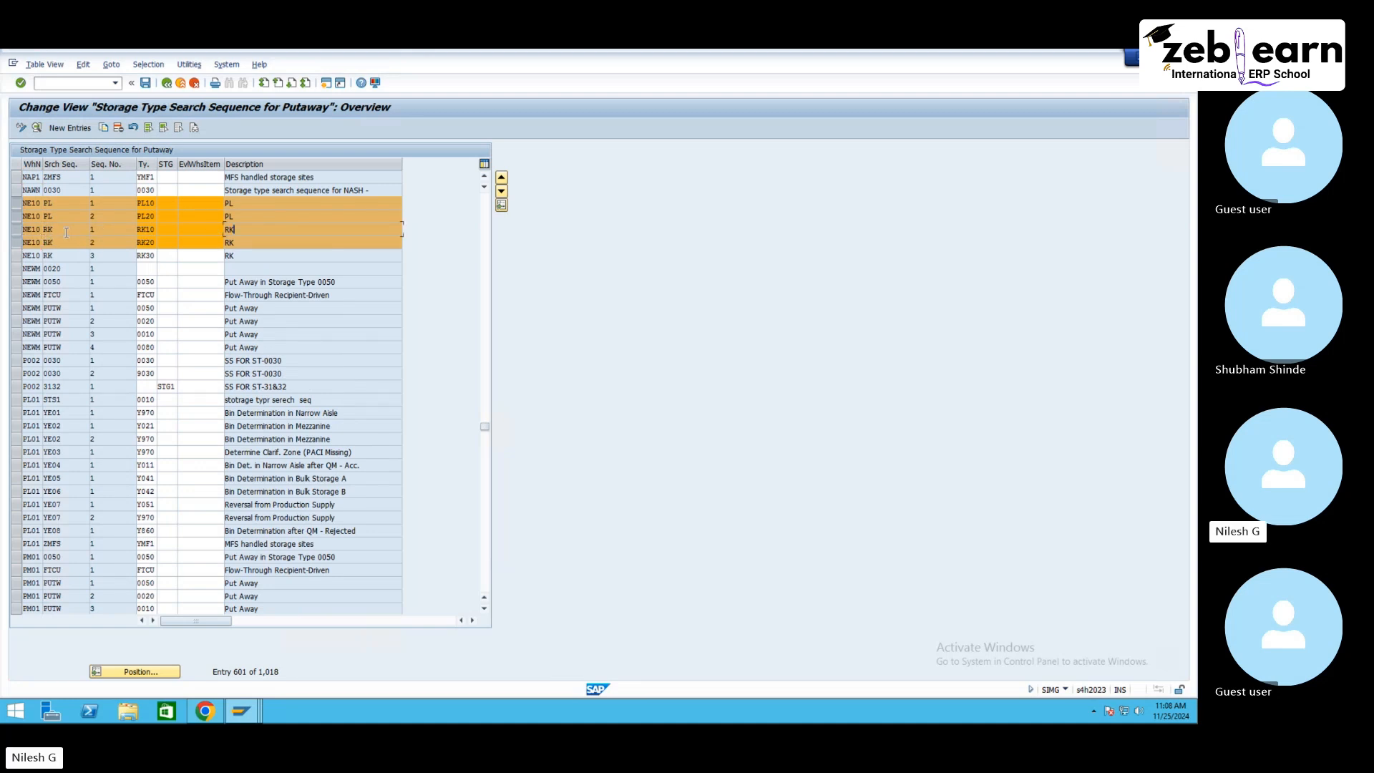
left_click(14, 256)
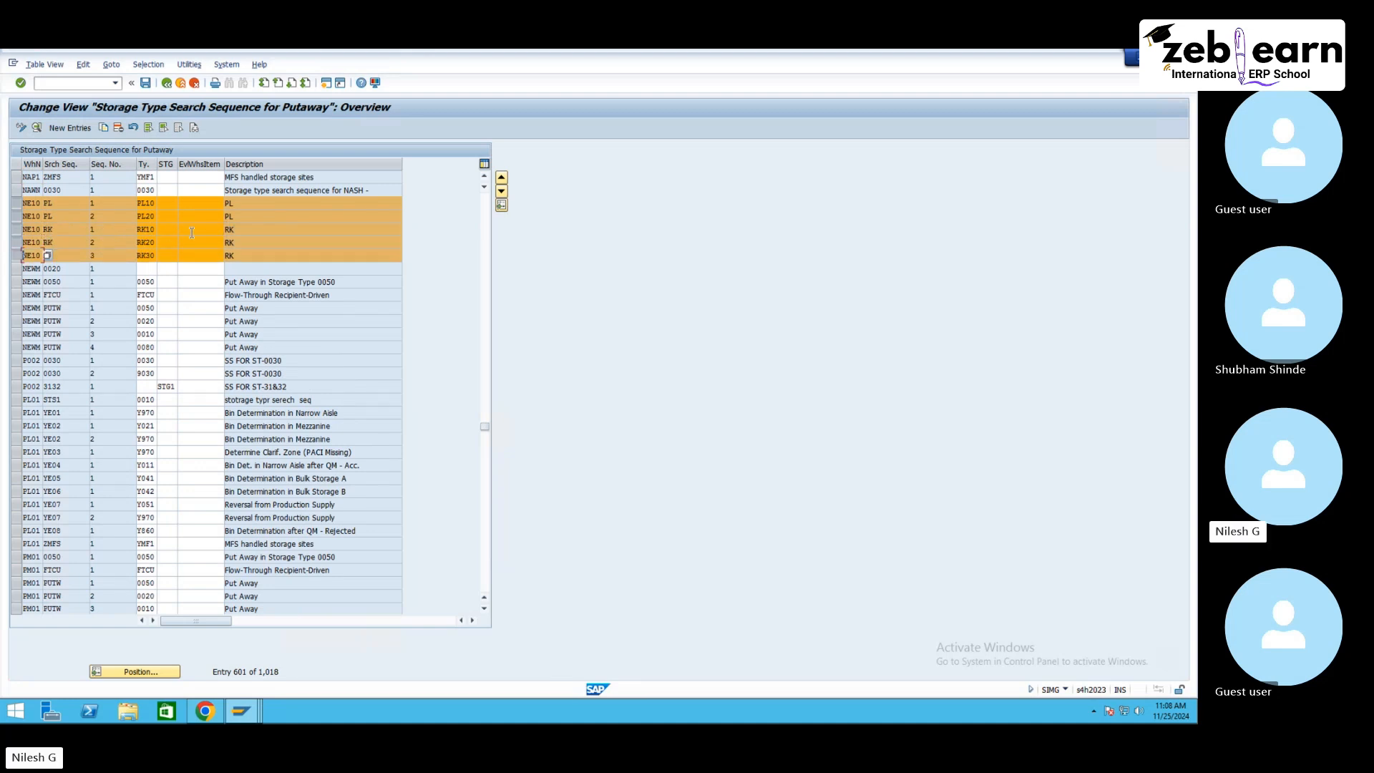
left_click(151, 242)
key("BackSpace")
type("3")
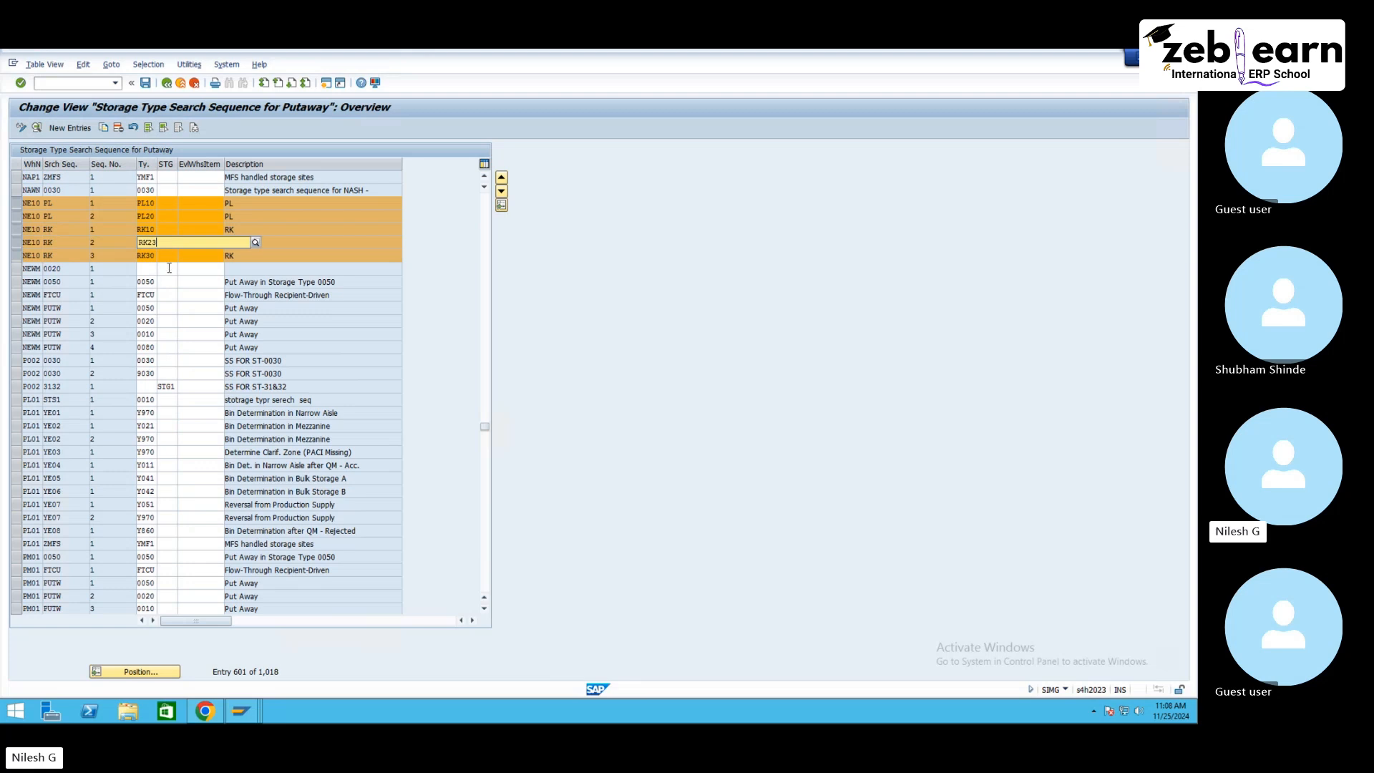
key("Delete")
type("0")
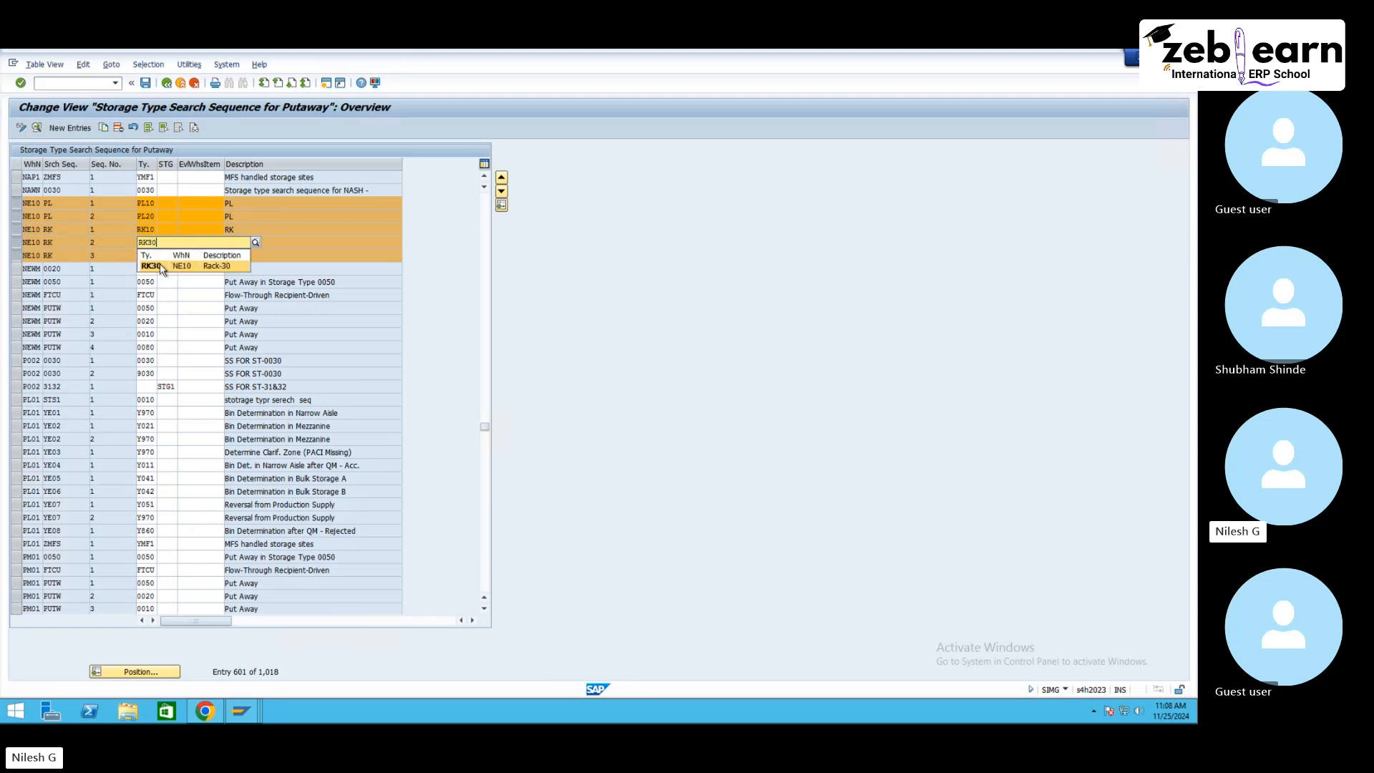
left_click(152, 256)
left_click(153, 256)
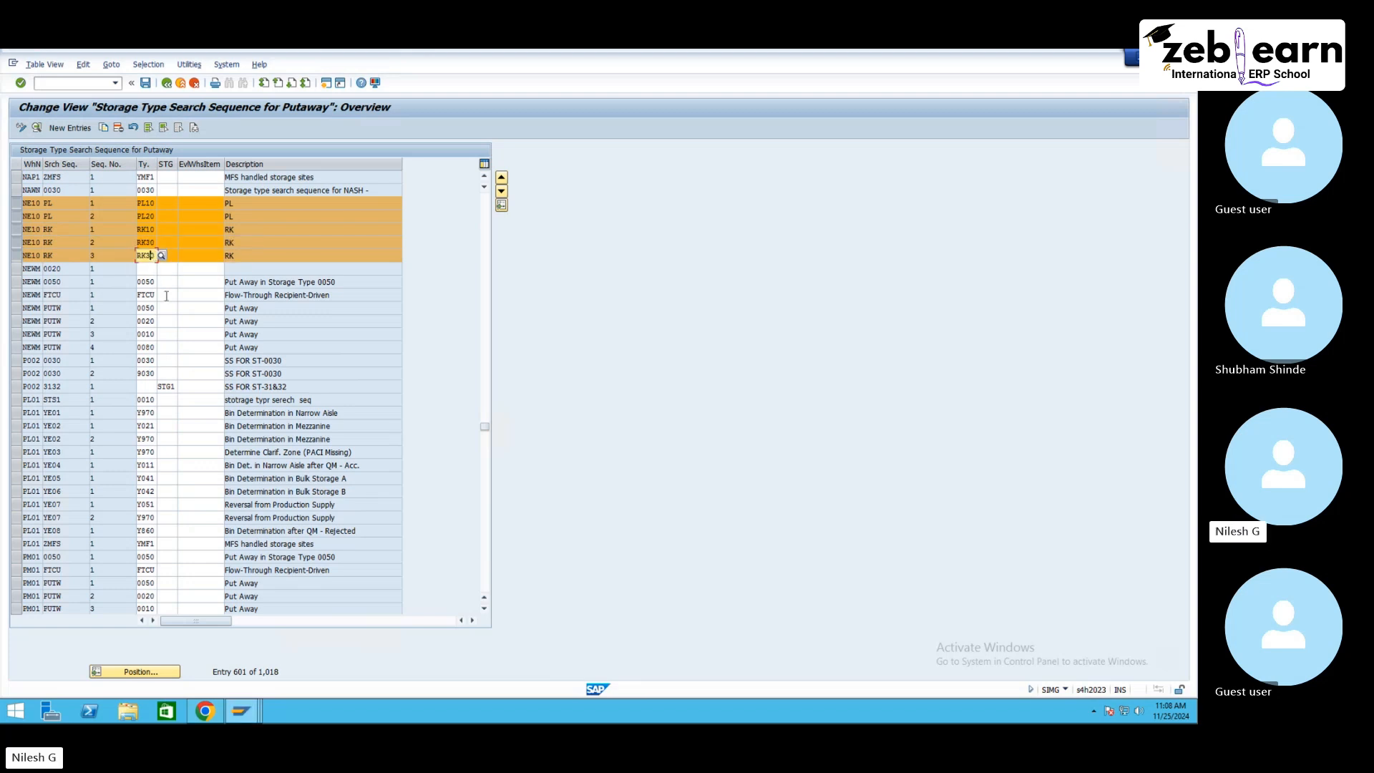
key("BackSpace")
type("2")
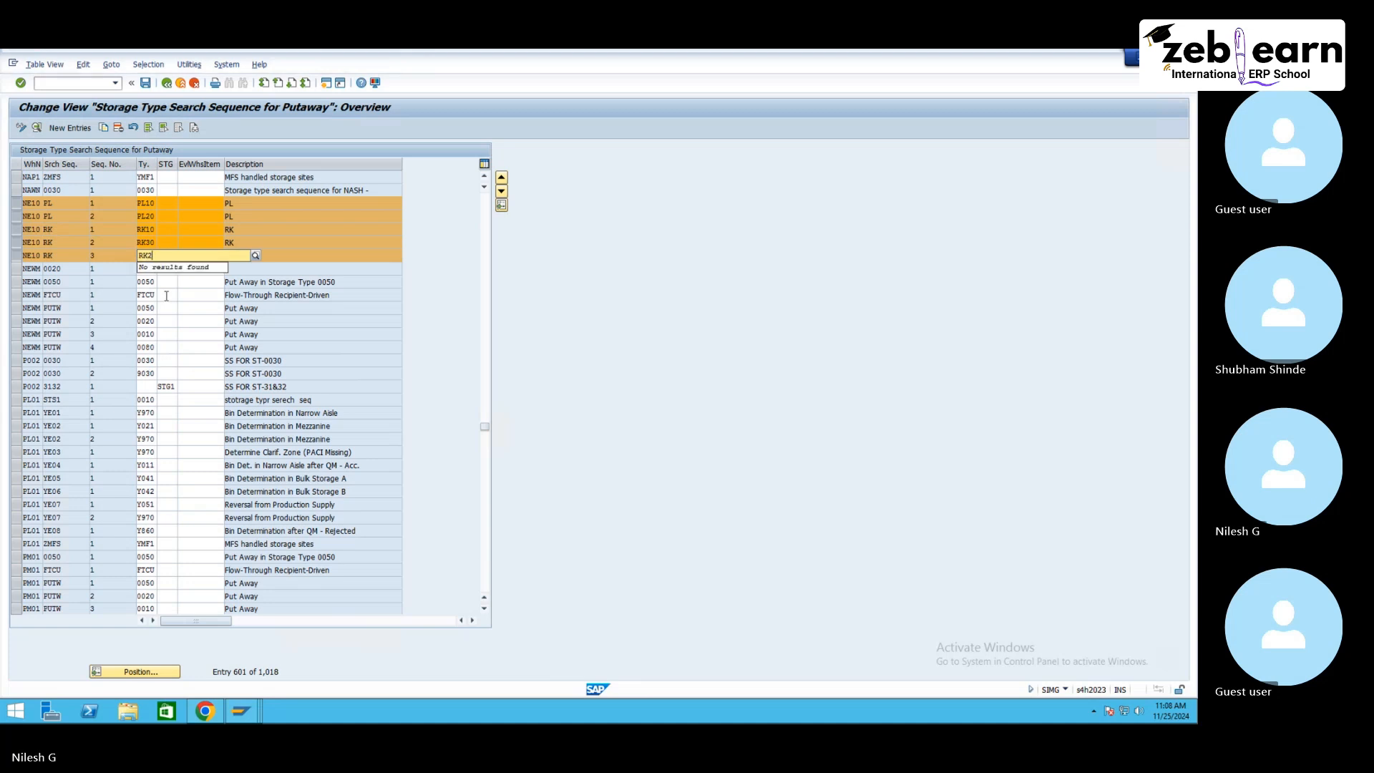
type("0")
left_click(317, 256)
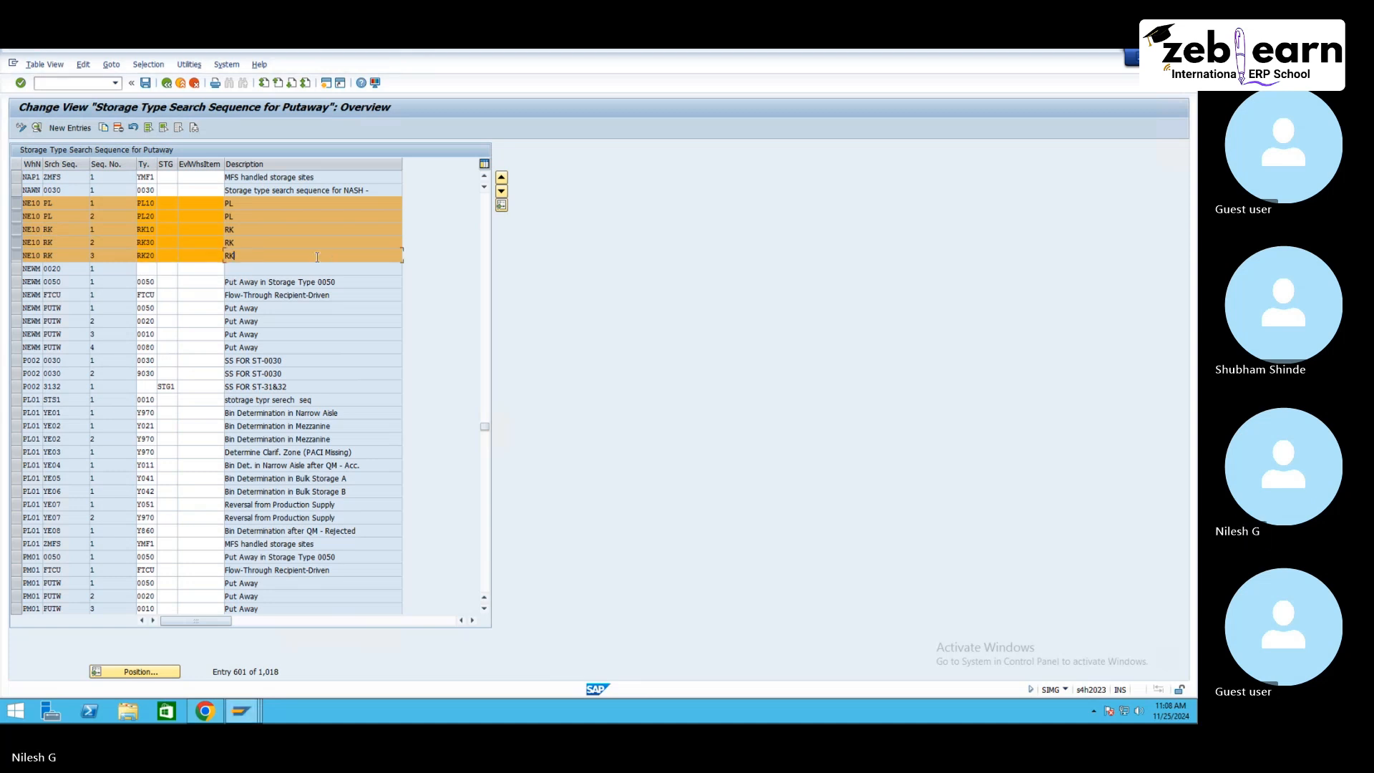
key("Return")
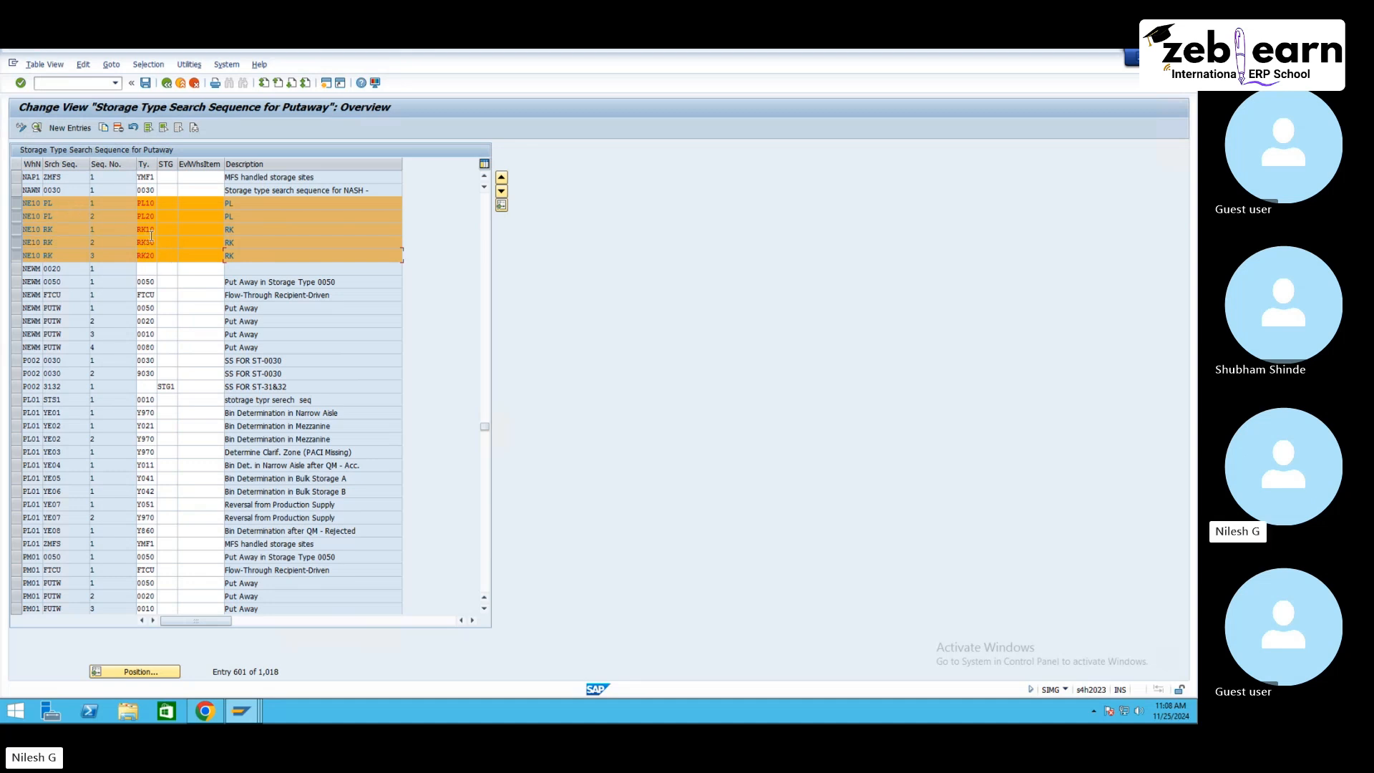
left_click(145, 84)
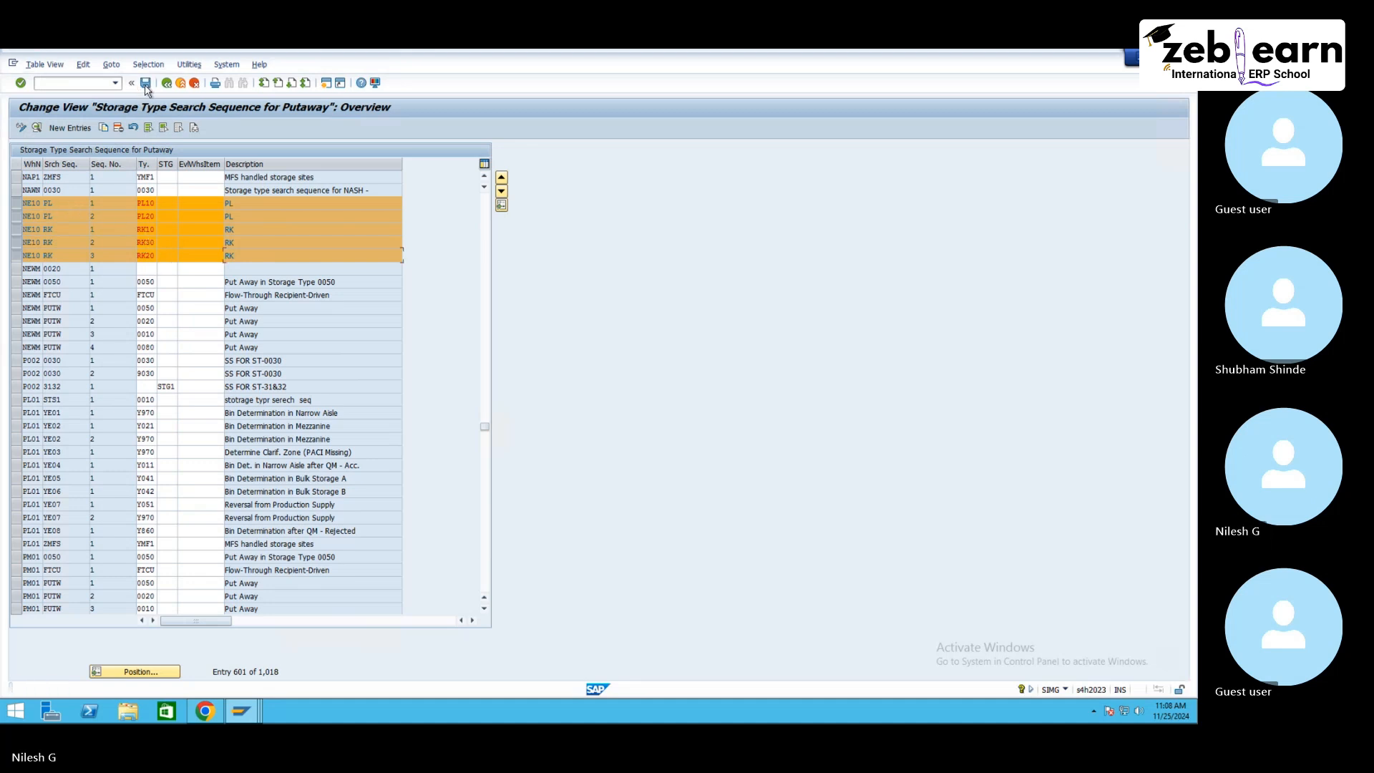
left_click(167, 85)
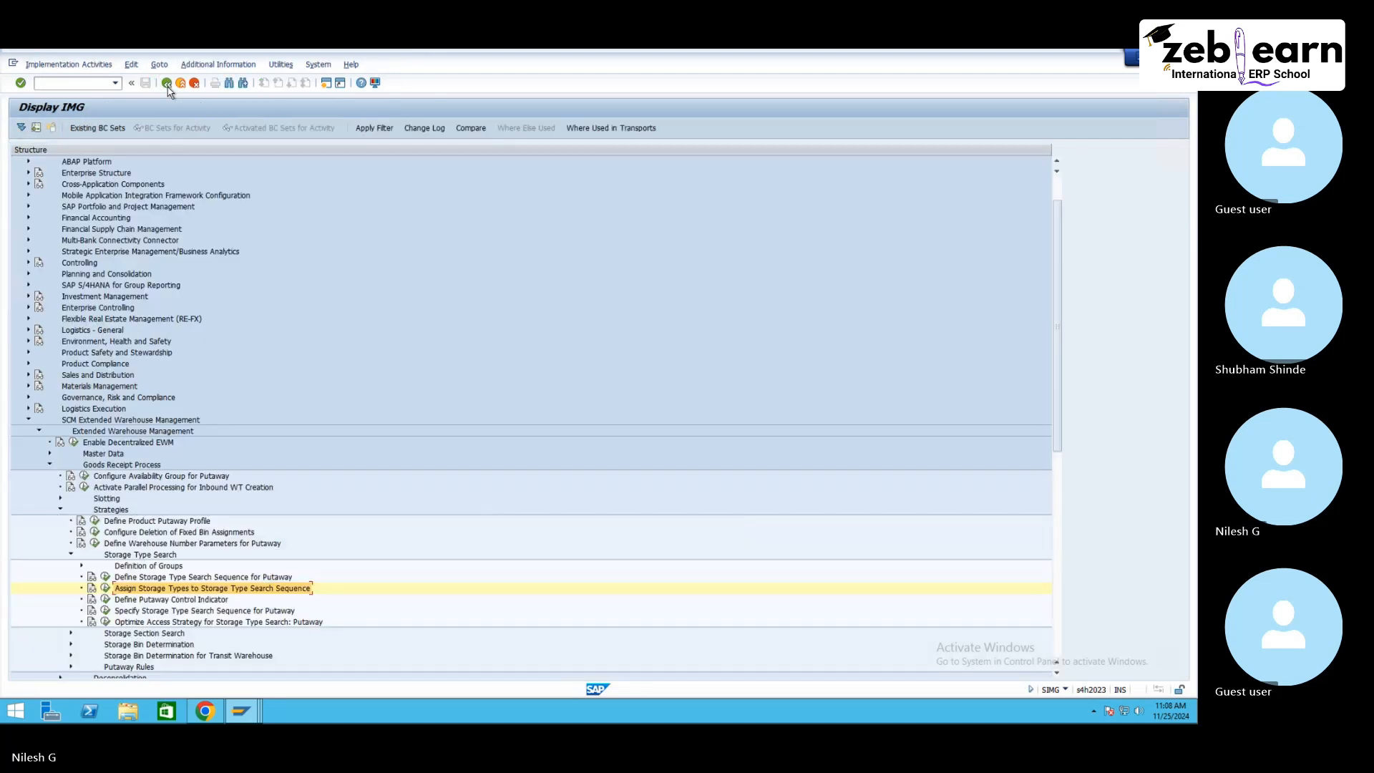
Step: Open Specify Storage Type Search Sequence for Putaway, delete the four existing NE10 entries, and save to the customizing request
left_click(185, 601)
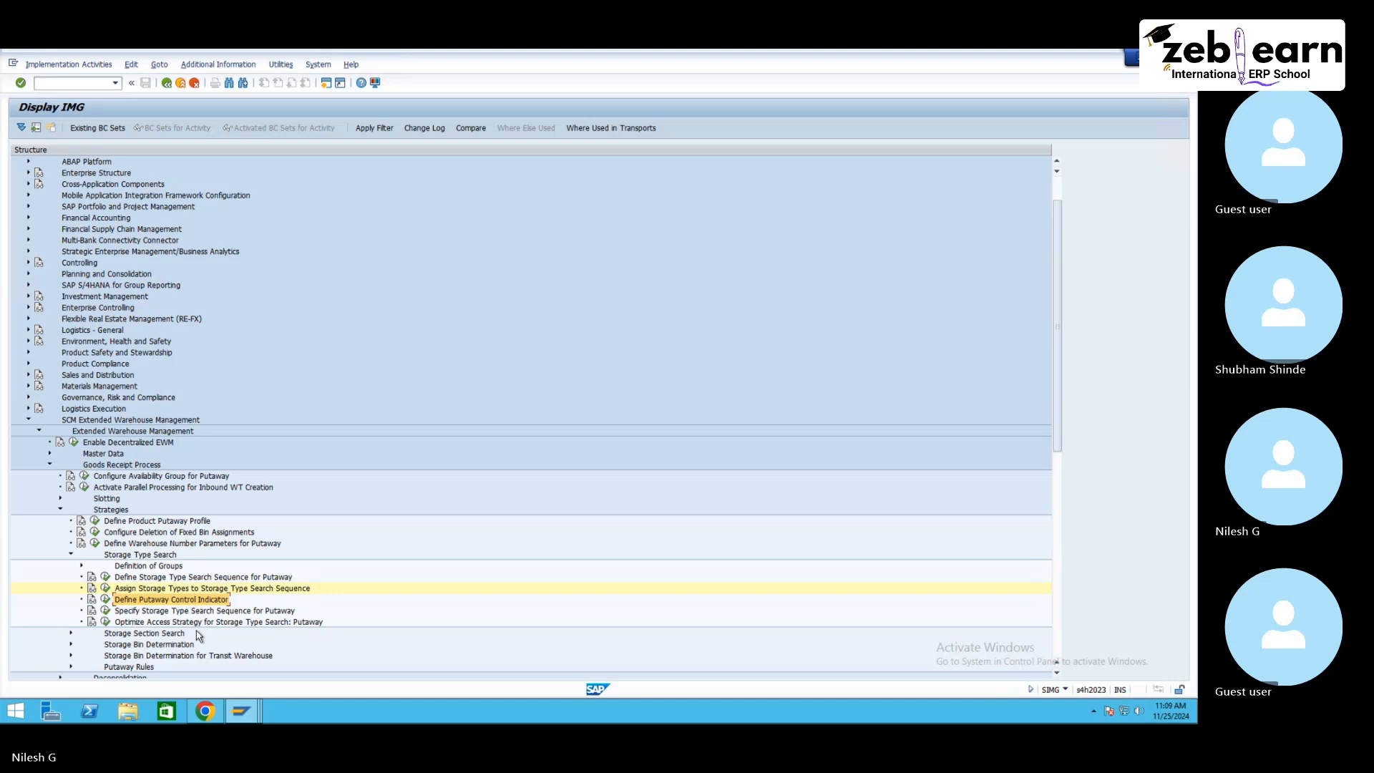
left_click(195, 613)
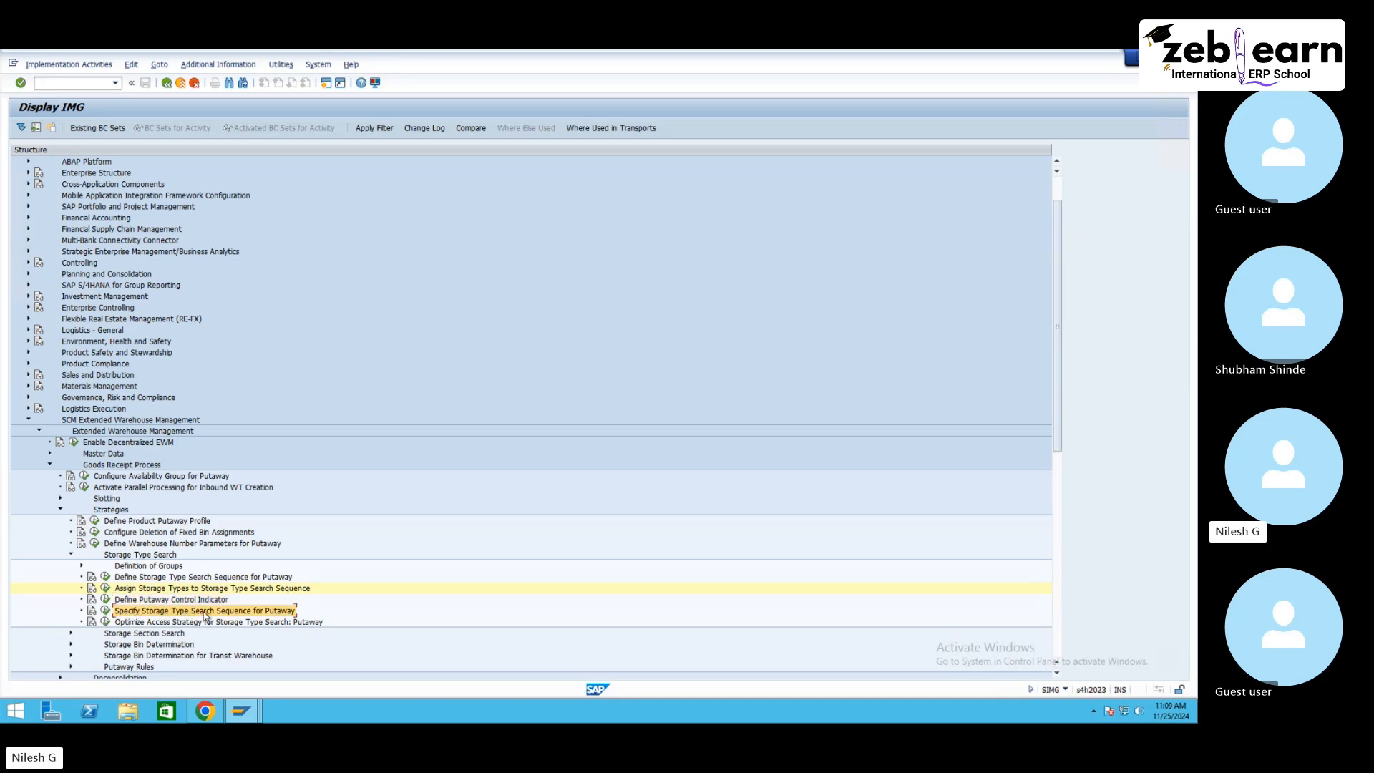
left_click(107, 612)
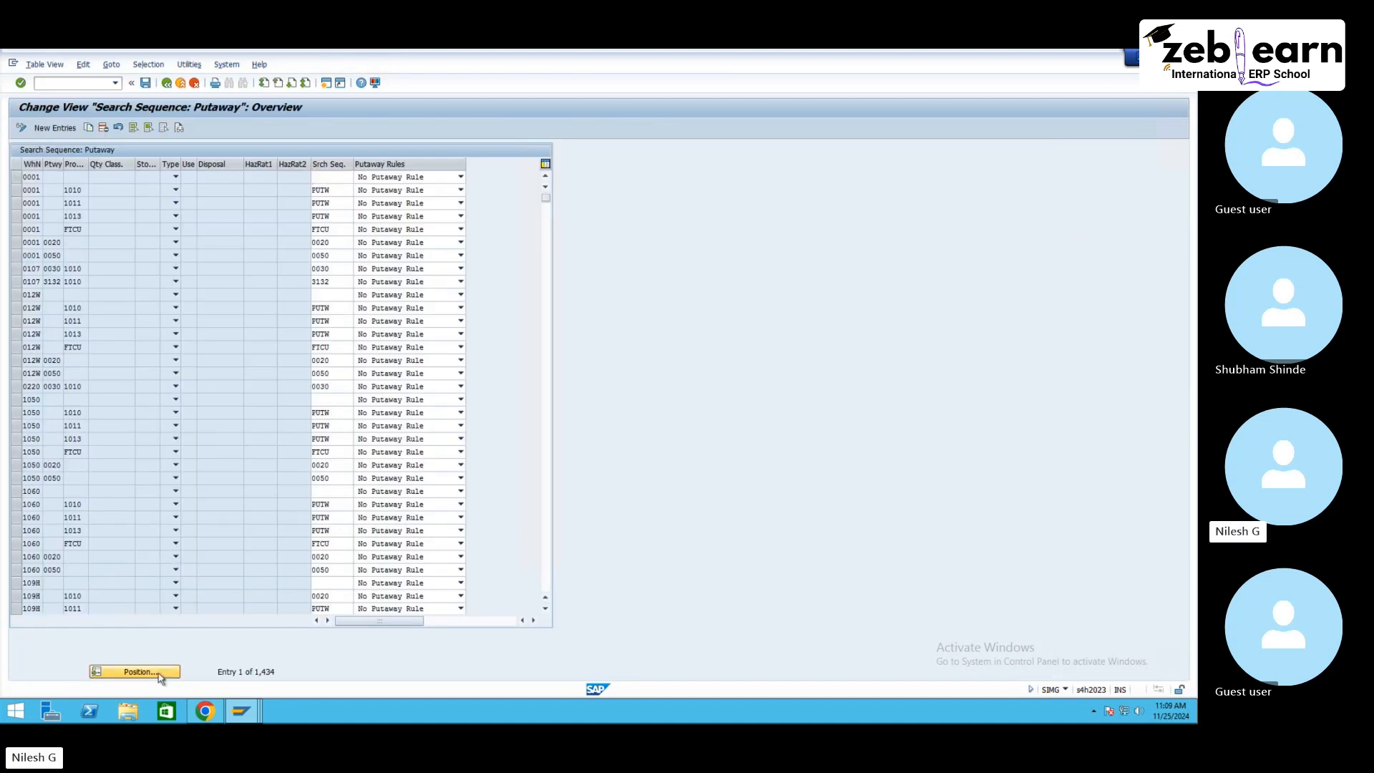
left_click(158, 676)
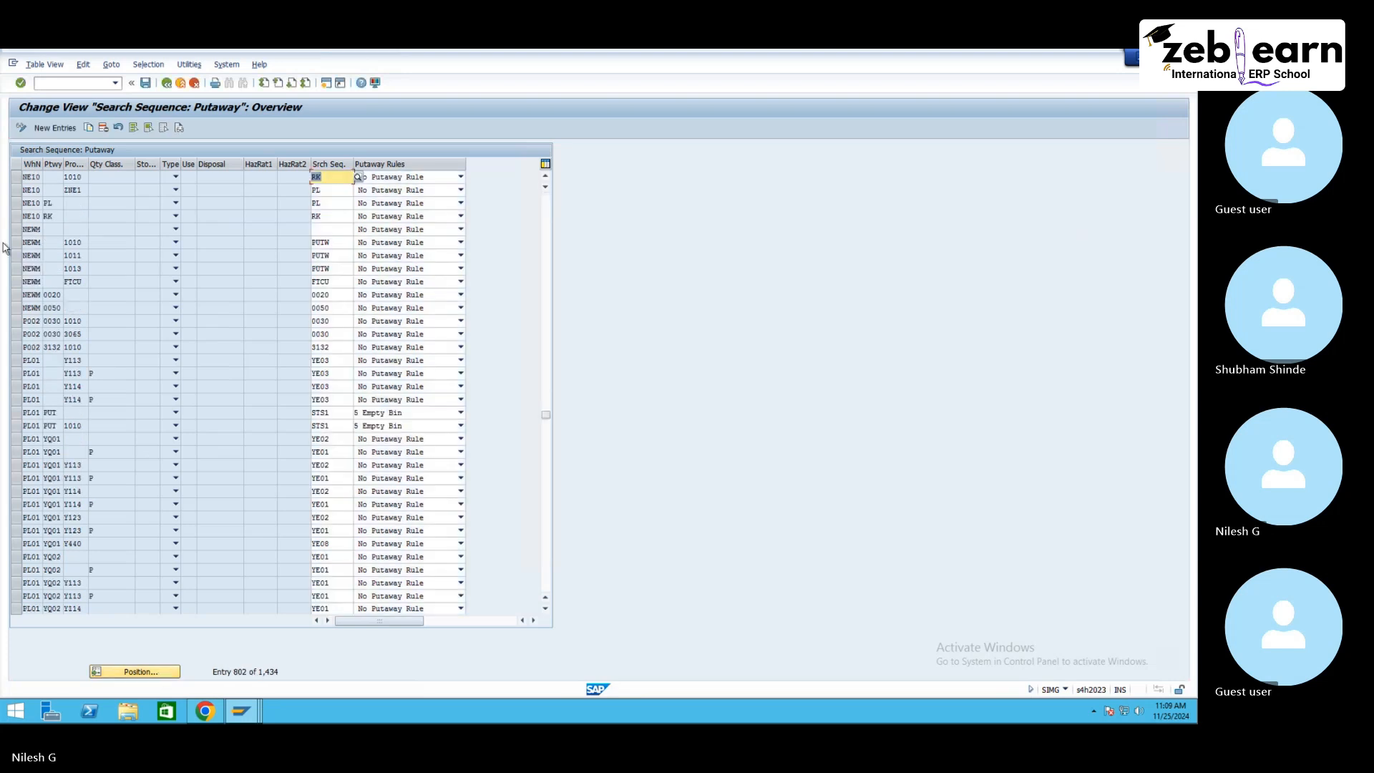
left_click(16, 176)
left_click(17, 192, "shift")
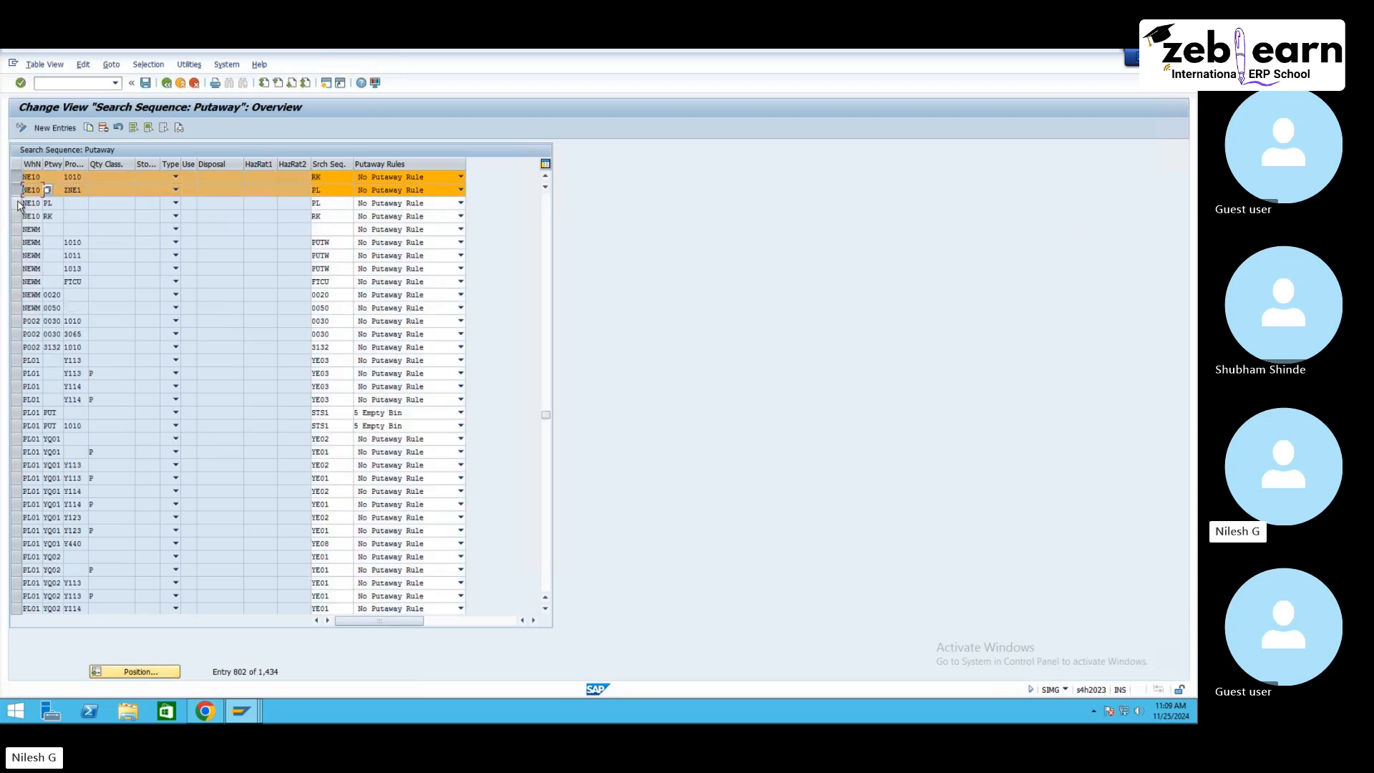
left_click(16, 203, "shift")
left_click(16, 216, "shift")
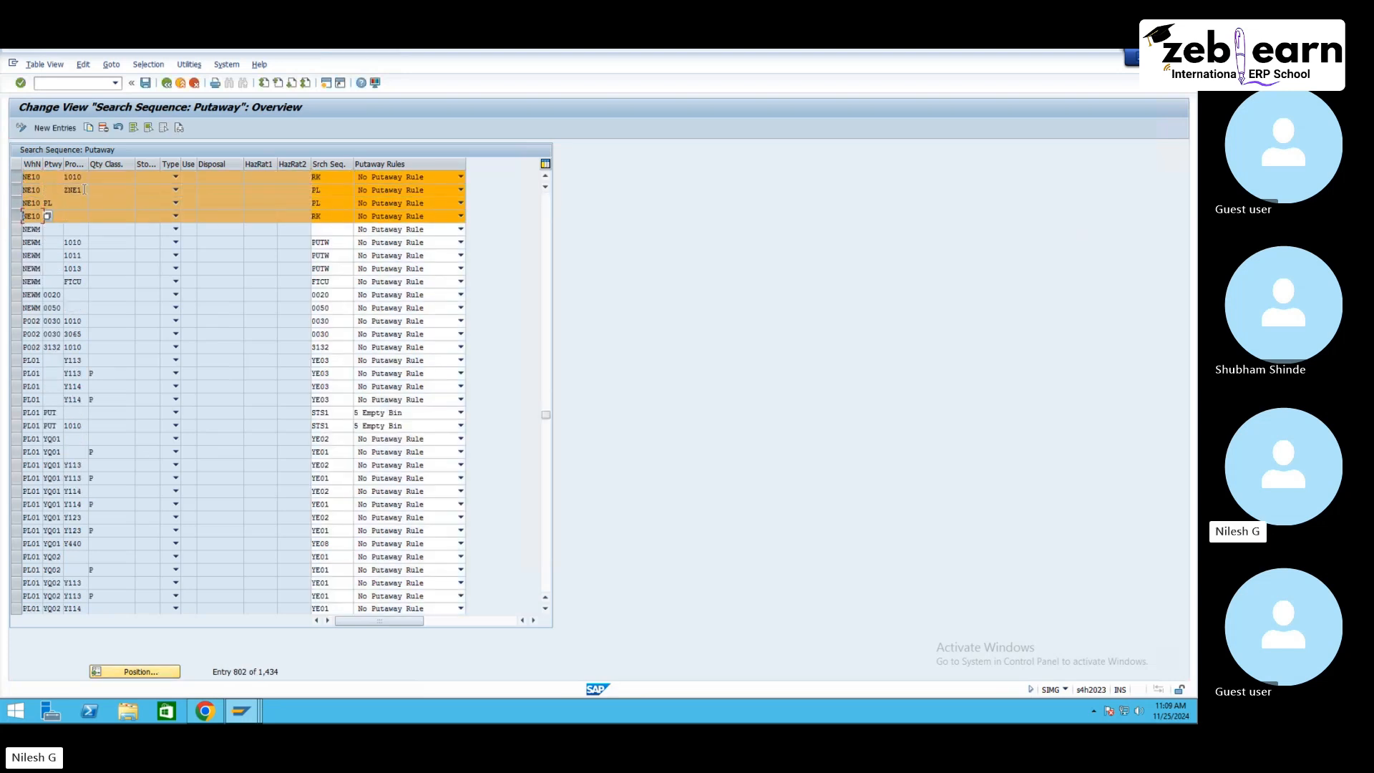
left_click(103, 128)
left_click(147, 83)
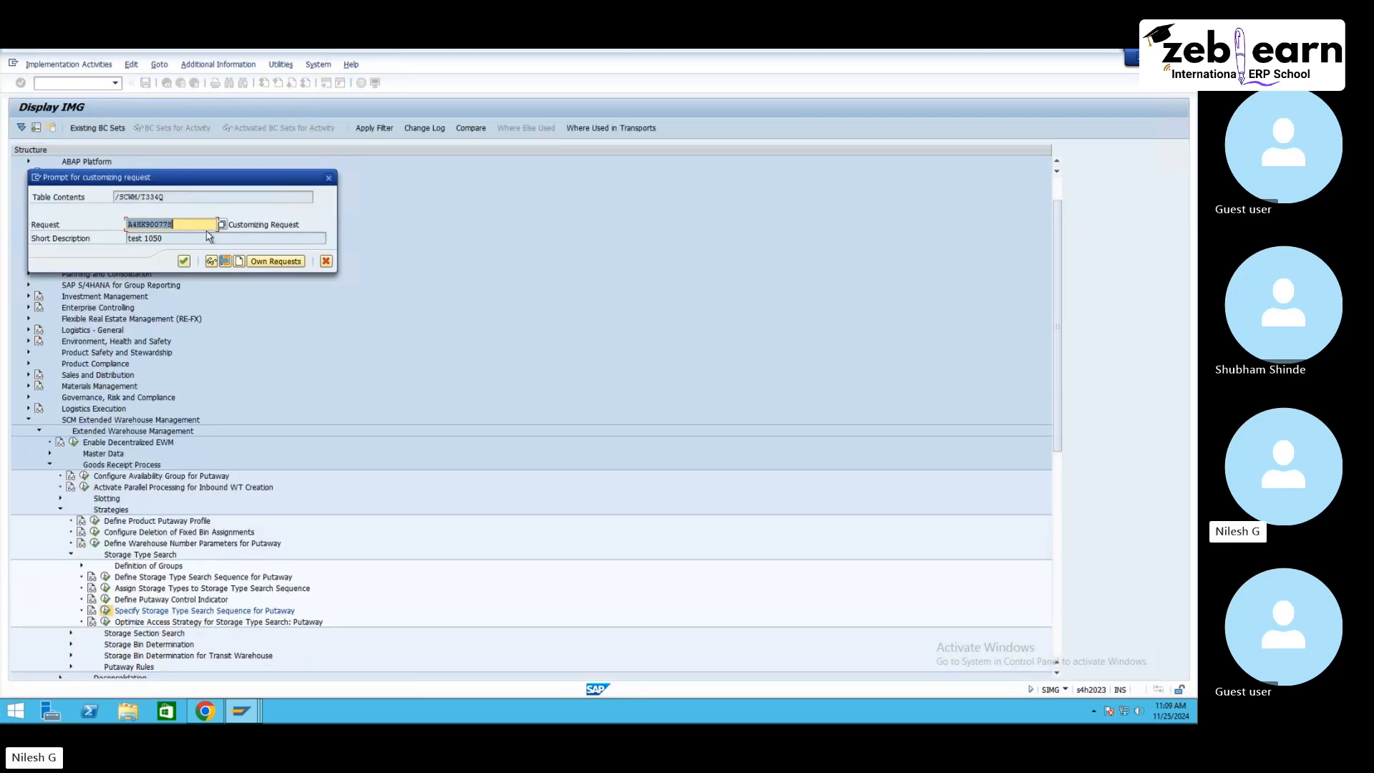
left_click(187, 266)
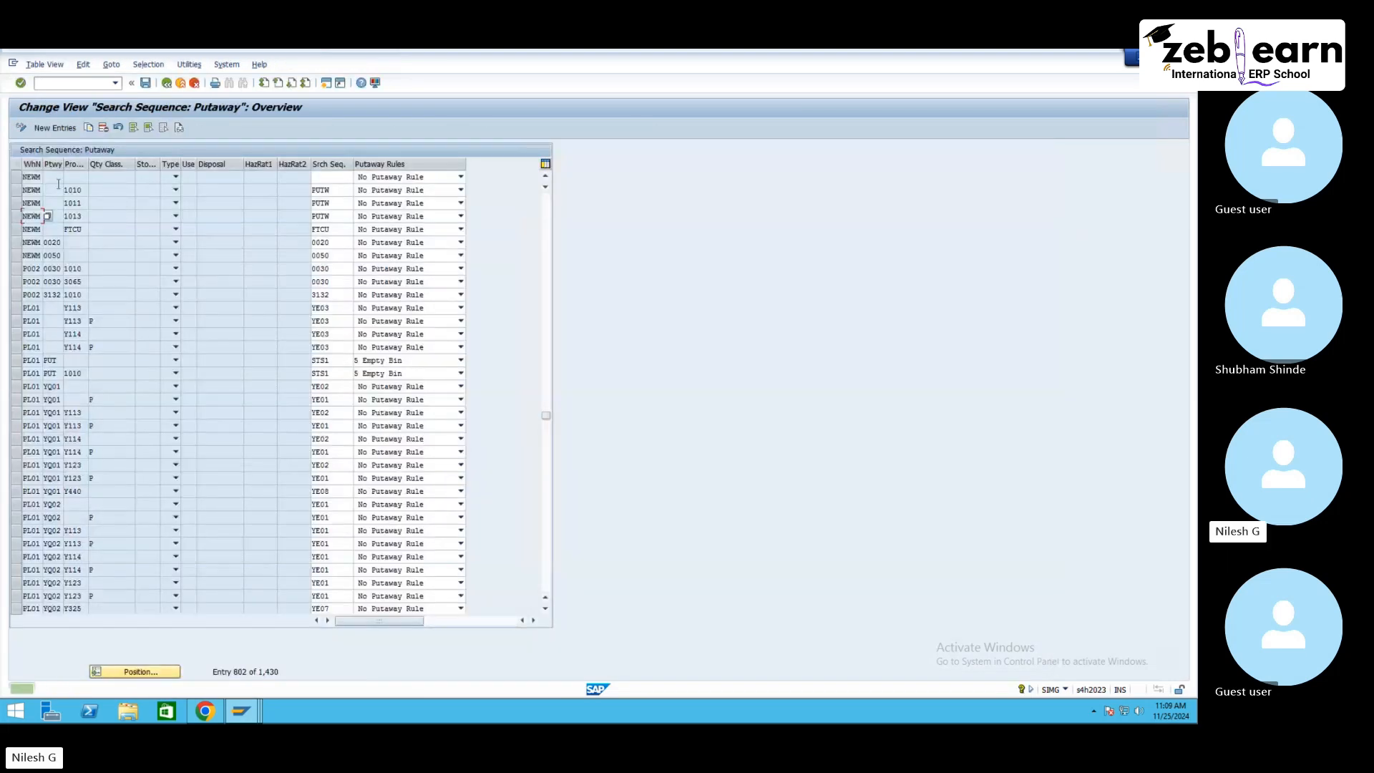
Step: Try to add new putaway entries for warehouse NE10 with search sequences RK and PL, then cancel
left_click(54, 128)
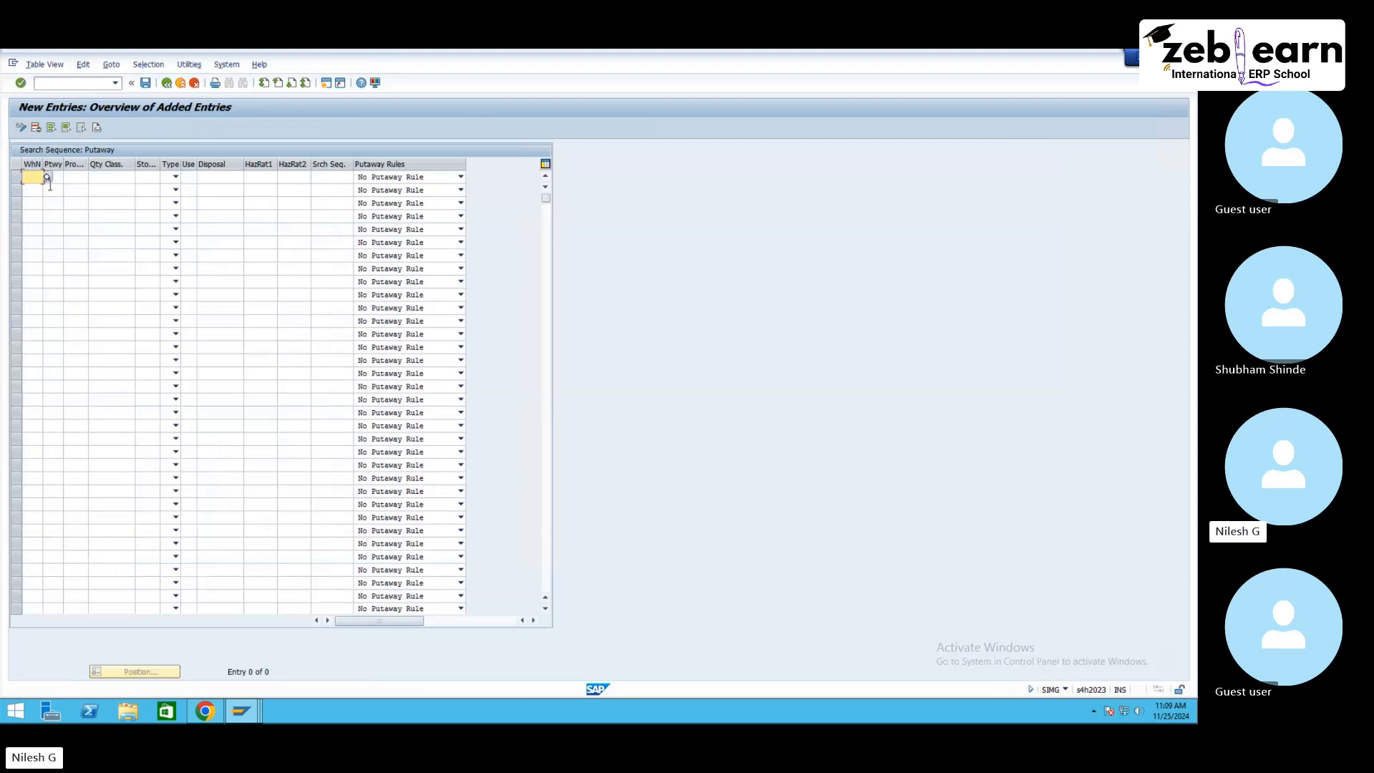
type("ne10")
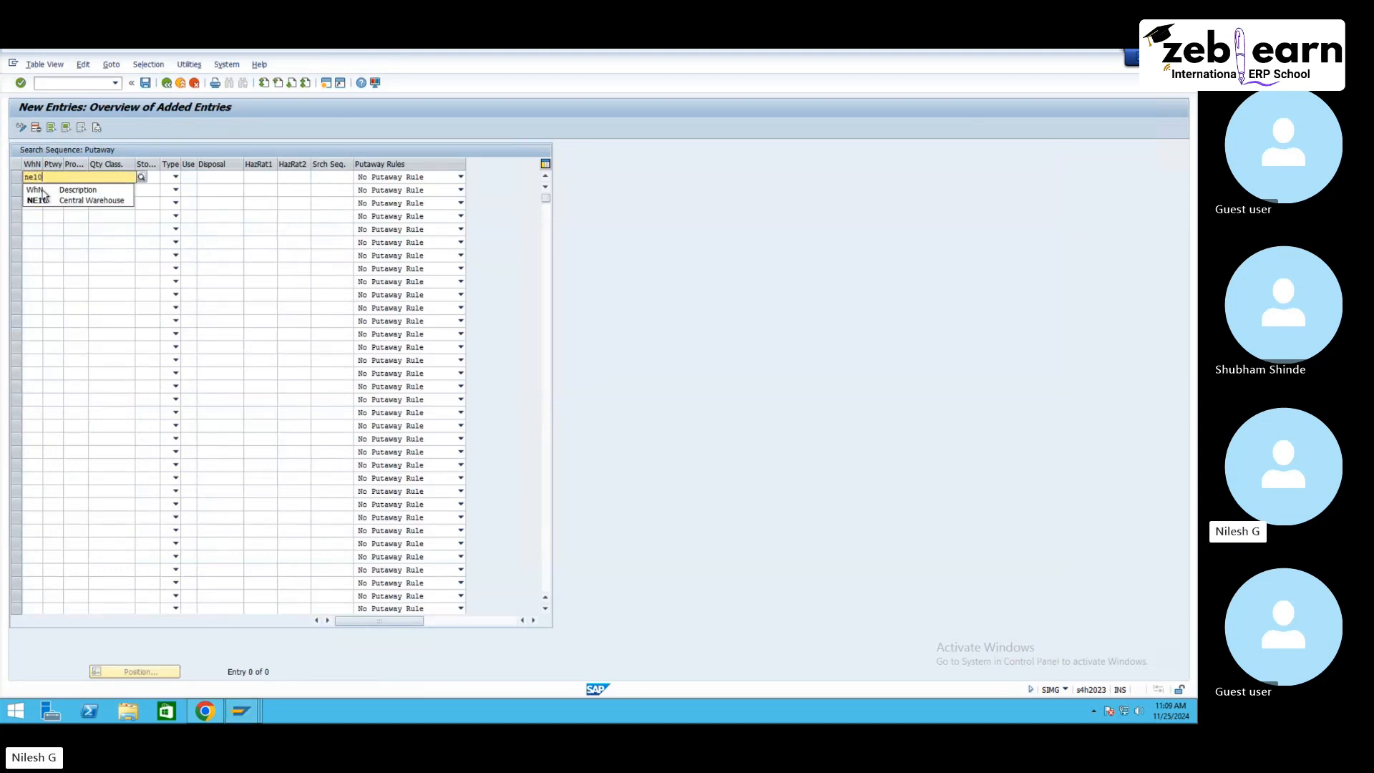
left_click(44, 200)
left_click(31, 189)
type("ne")
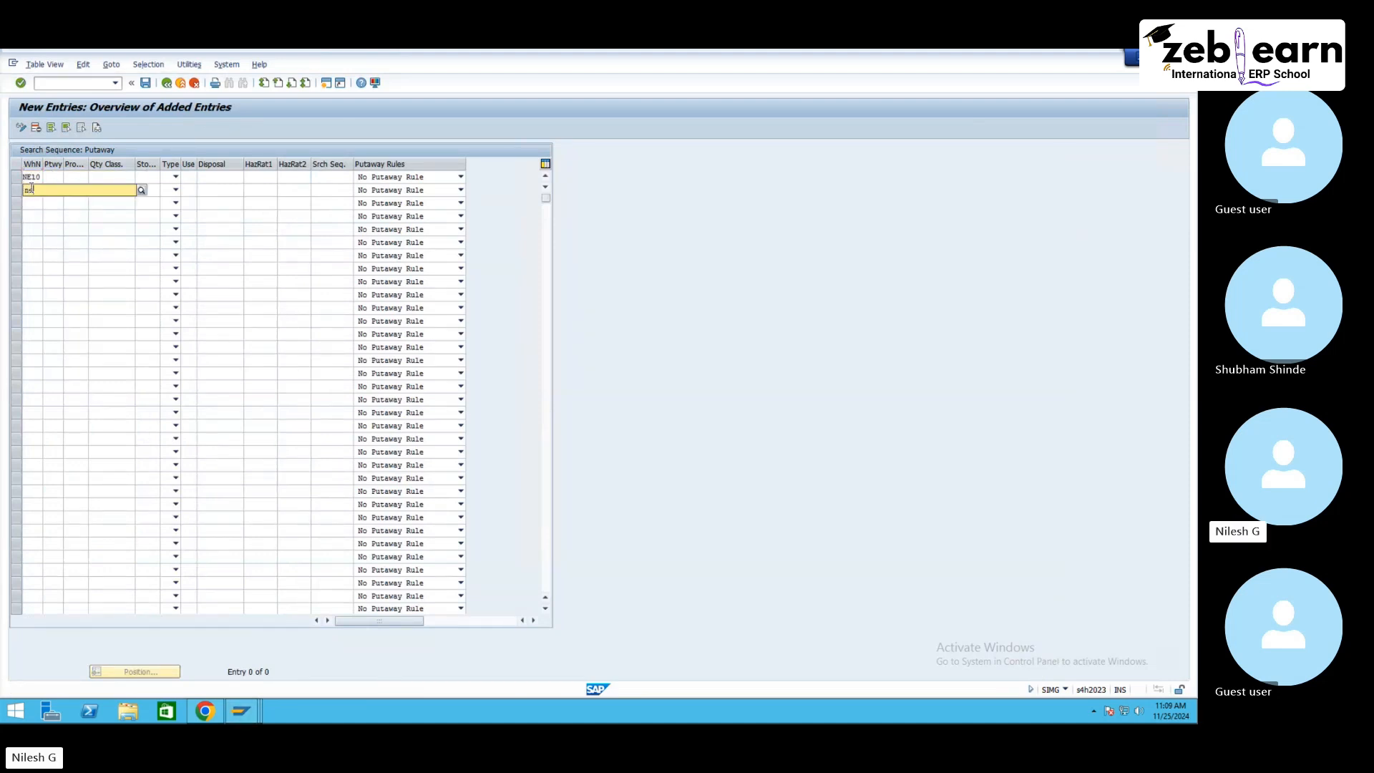
type("10")
left_click(51, 216)
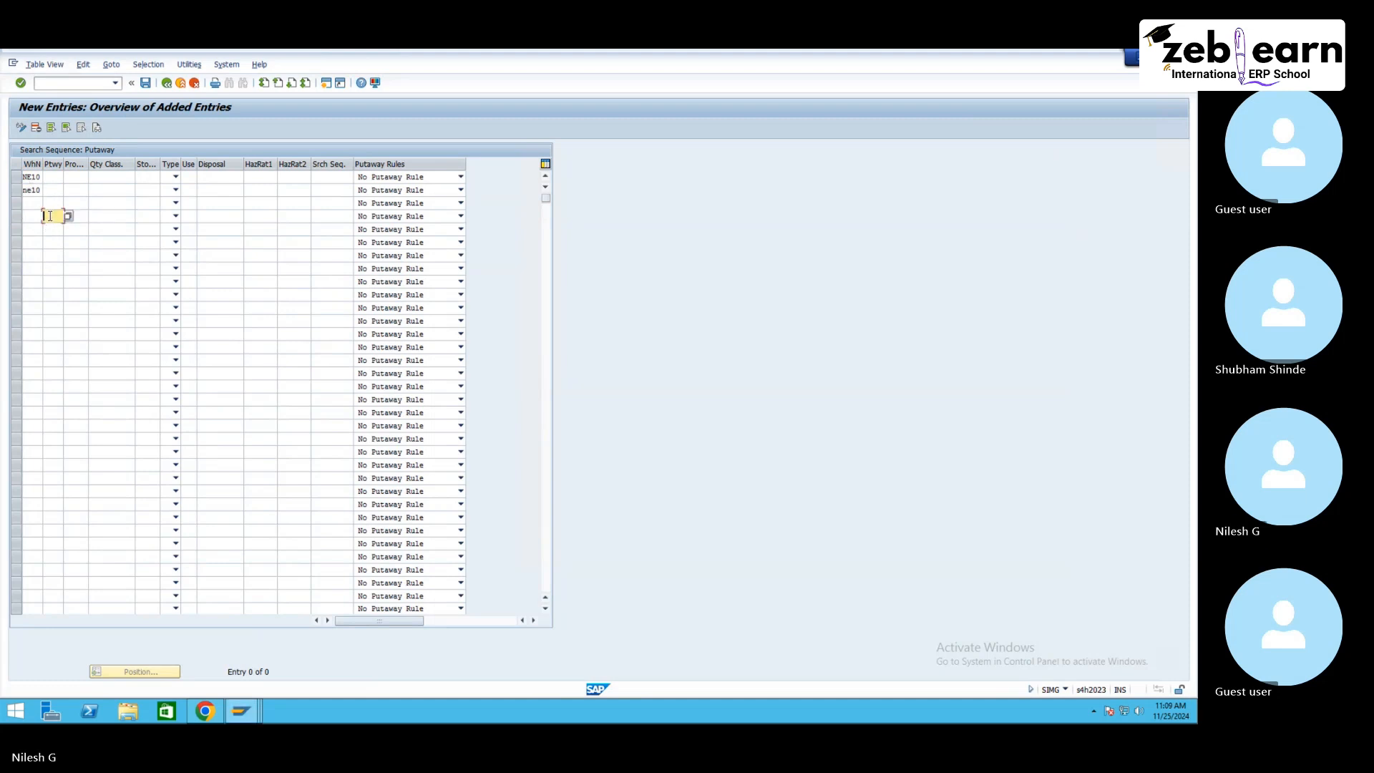
left_click(330, 178)
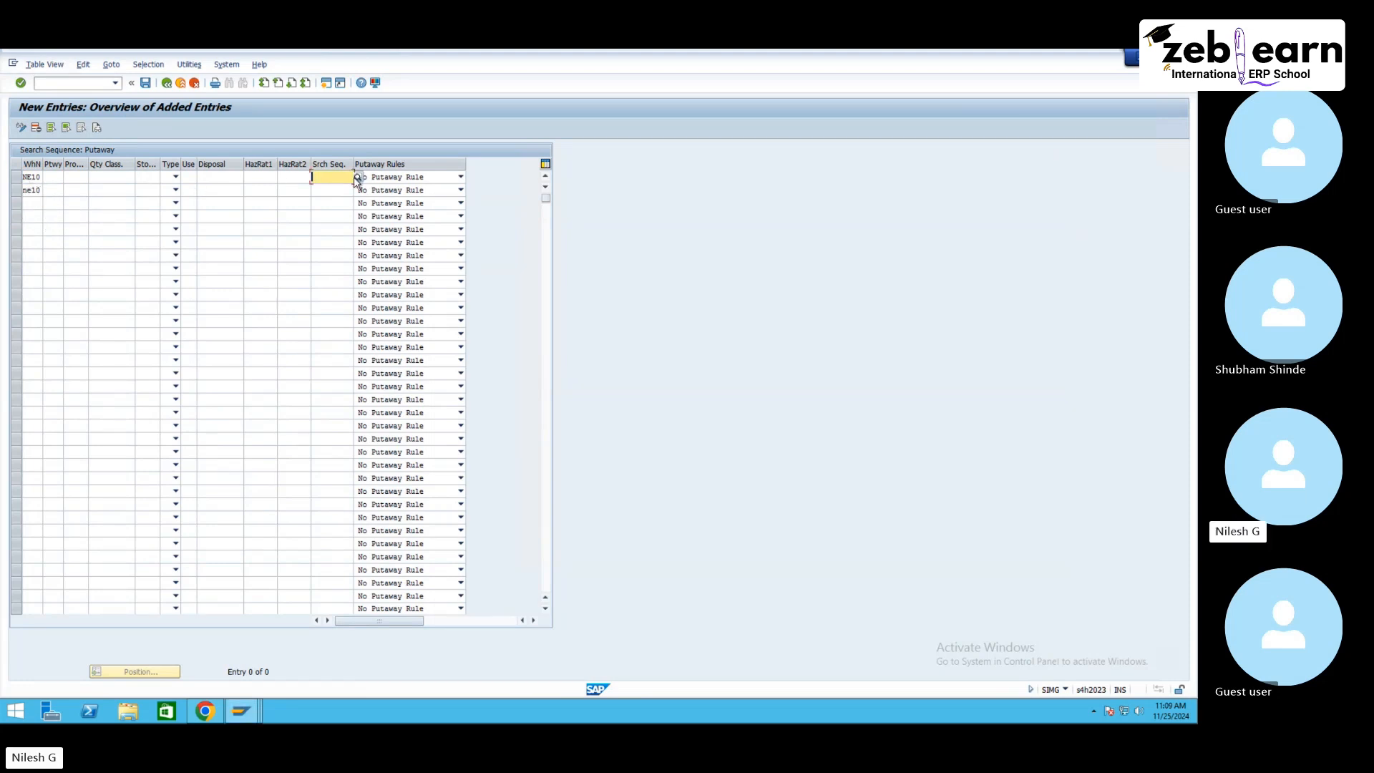
type("rk")
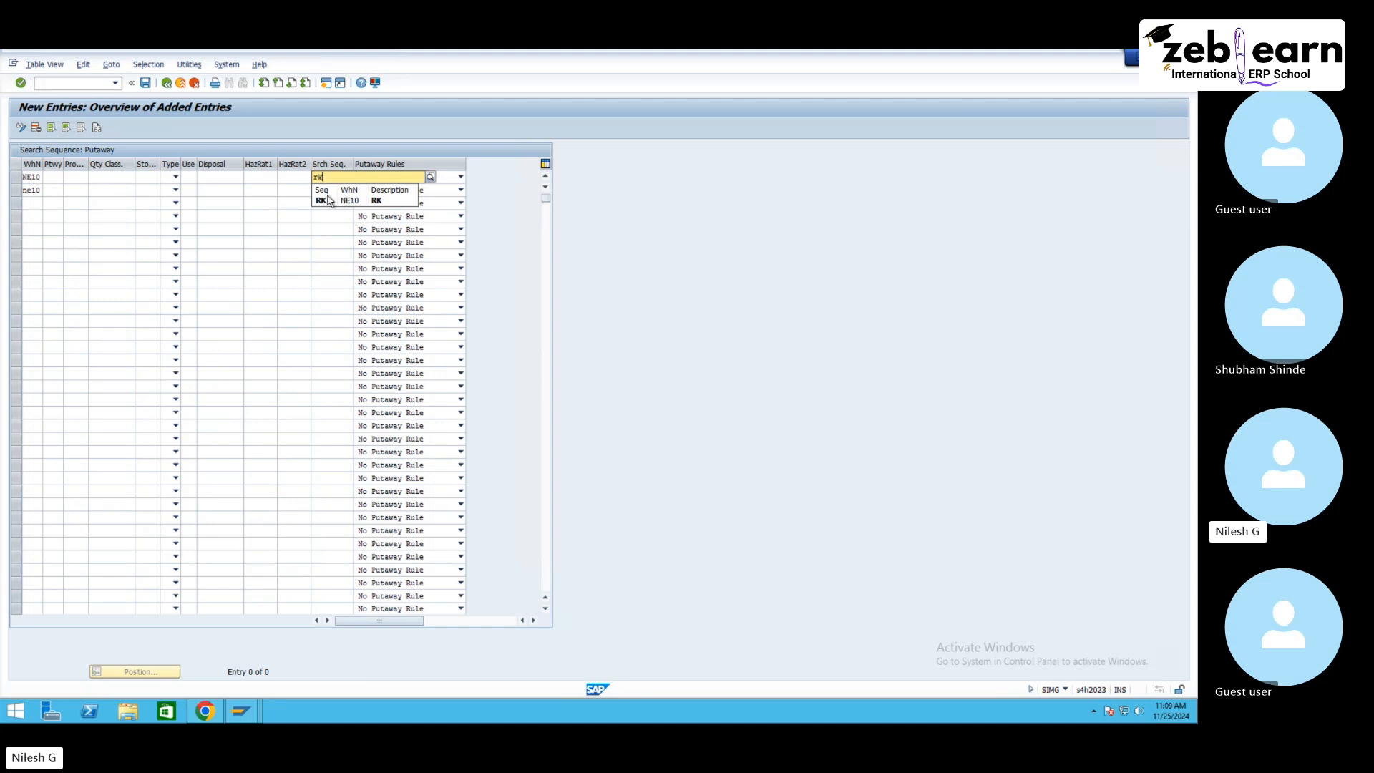
left_click(331, 202)
left_click(325, 191)
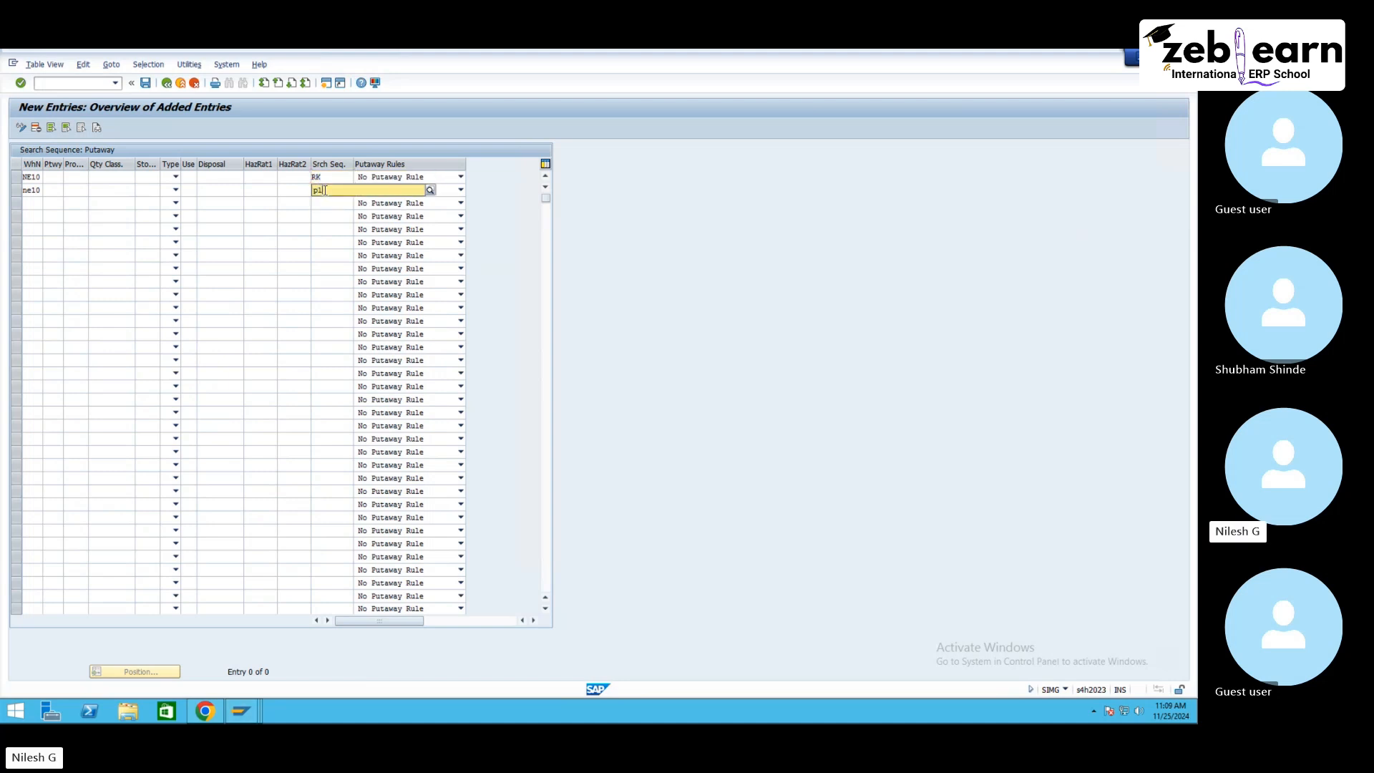
type("pl")
key("Return")
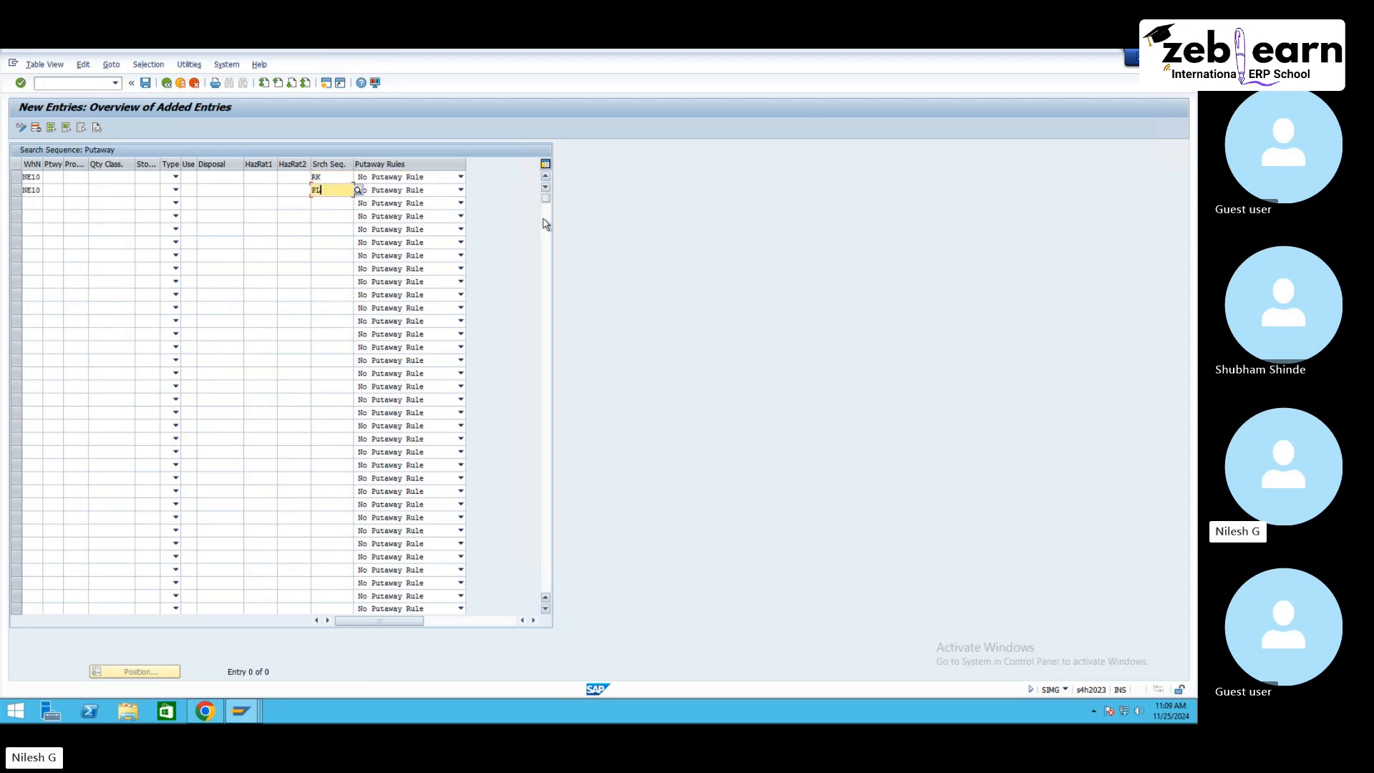
key("Return")
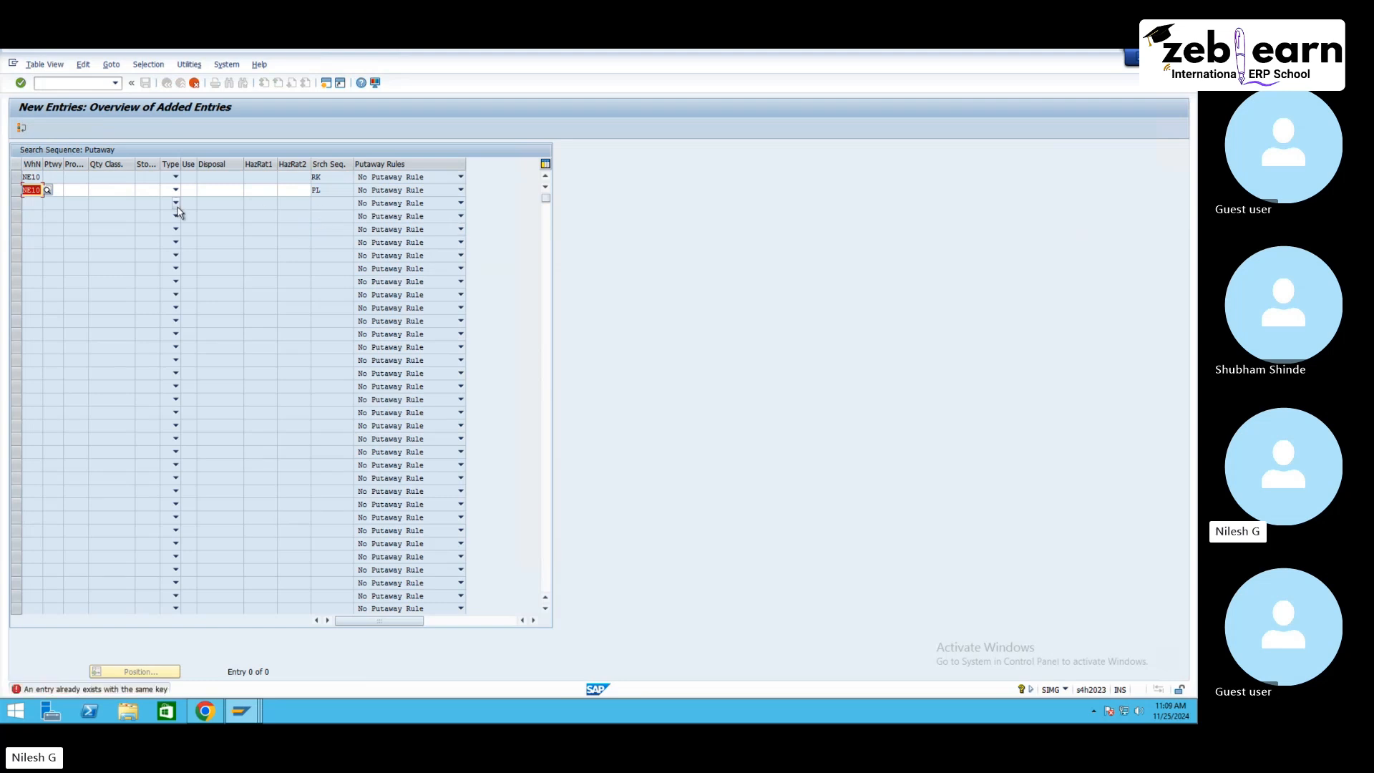
key("F12")
left_click(165, 279)
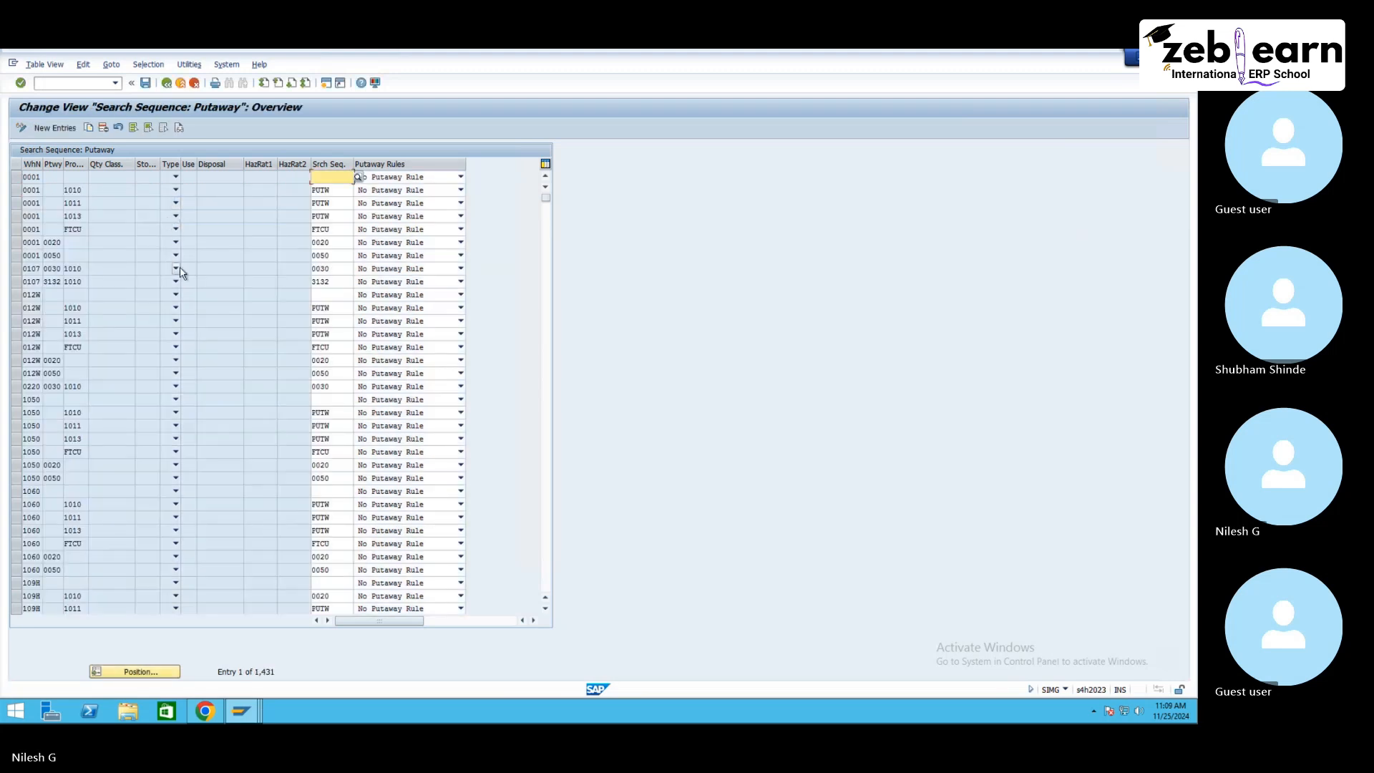
Step: Position the list at warehouse NE10, delete its remaining entry, and leave the view
left_click(152, 672)
type("ne10")
key("Return")
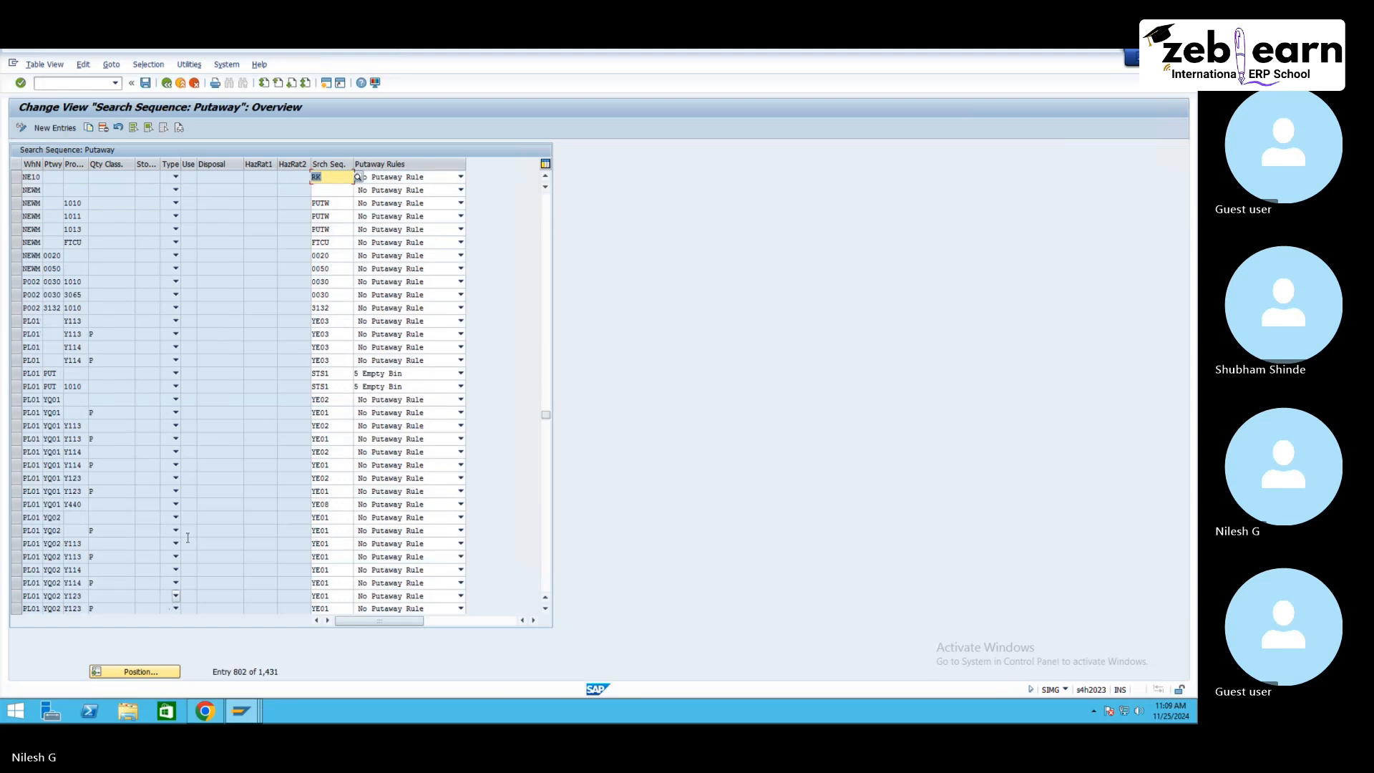
left_click(15, 177)
scroll(43, 216, "up", 1)
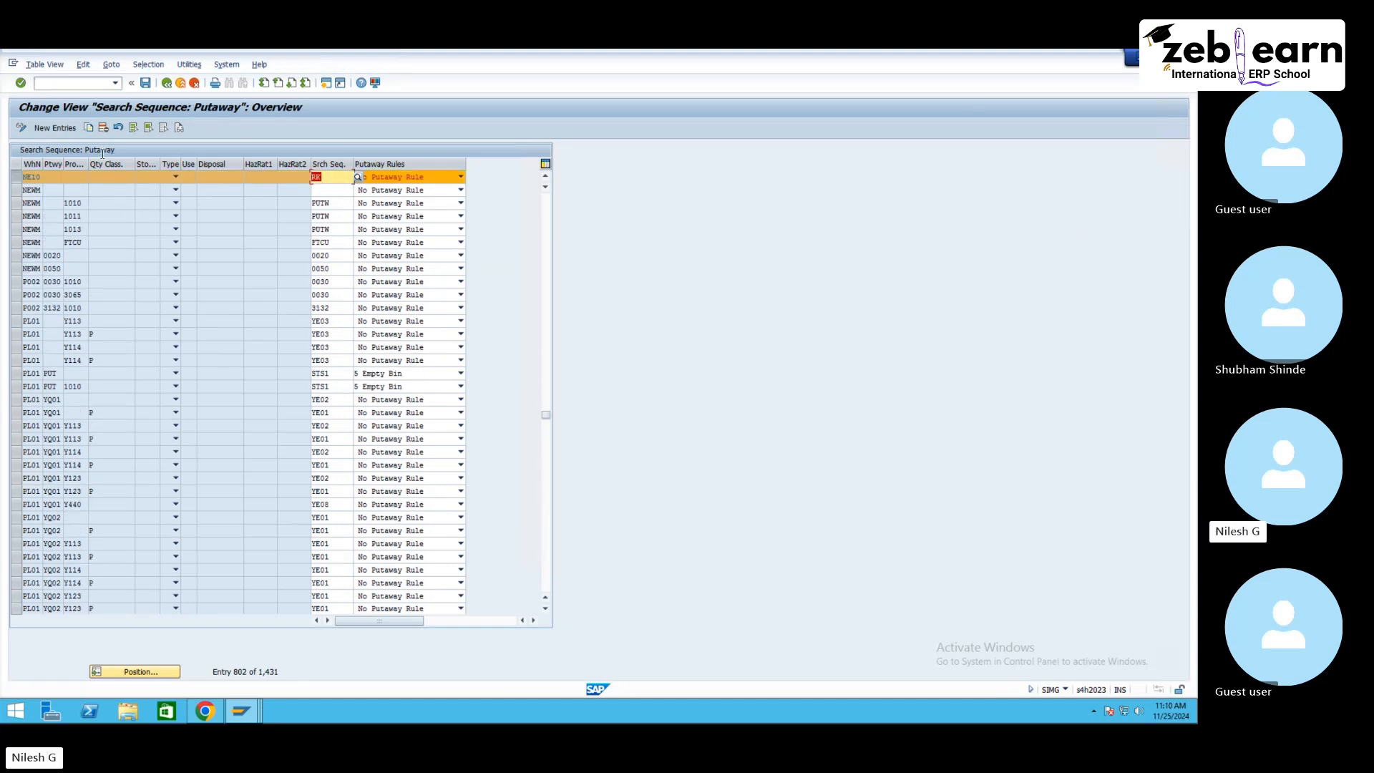
left_click(105, 129)
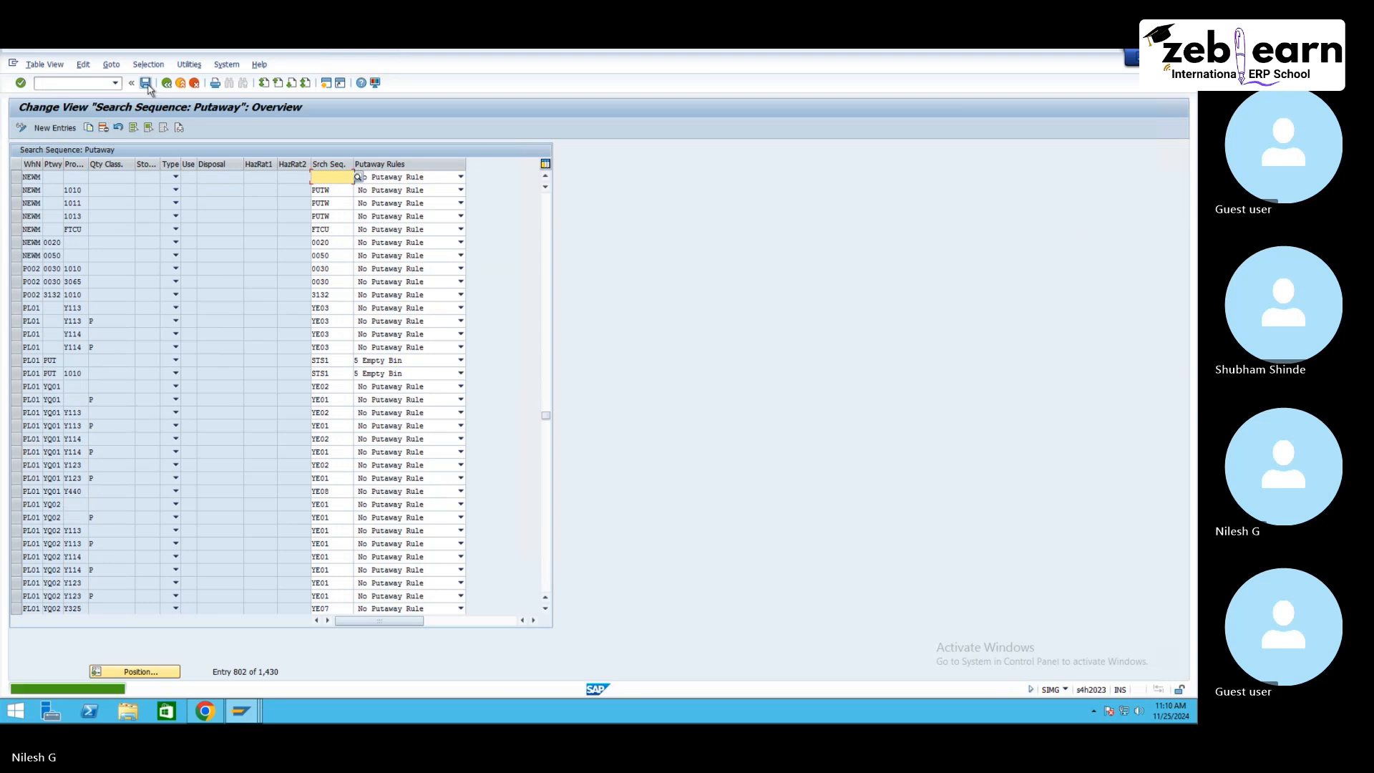
left_click(167, 83)
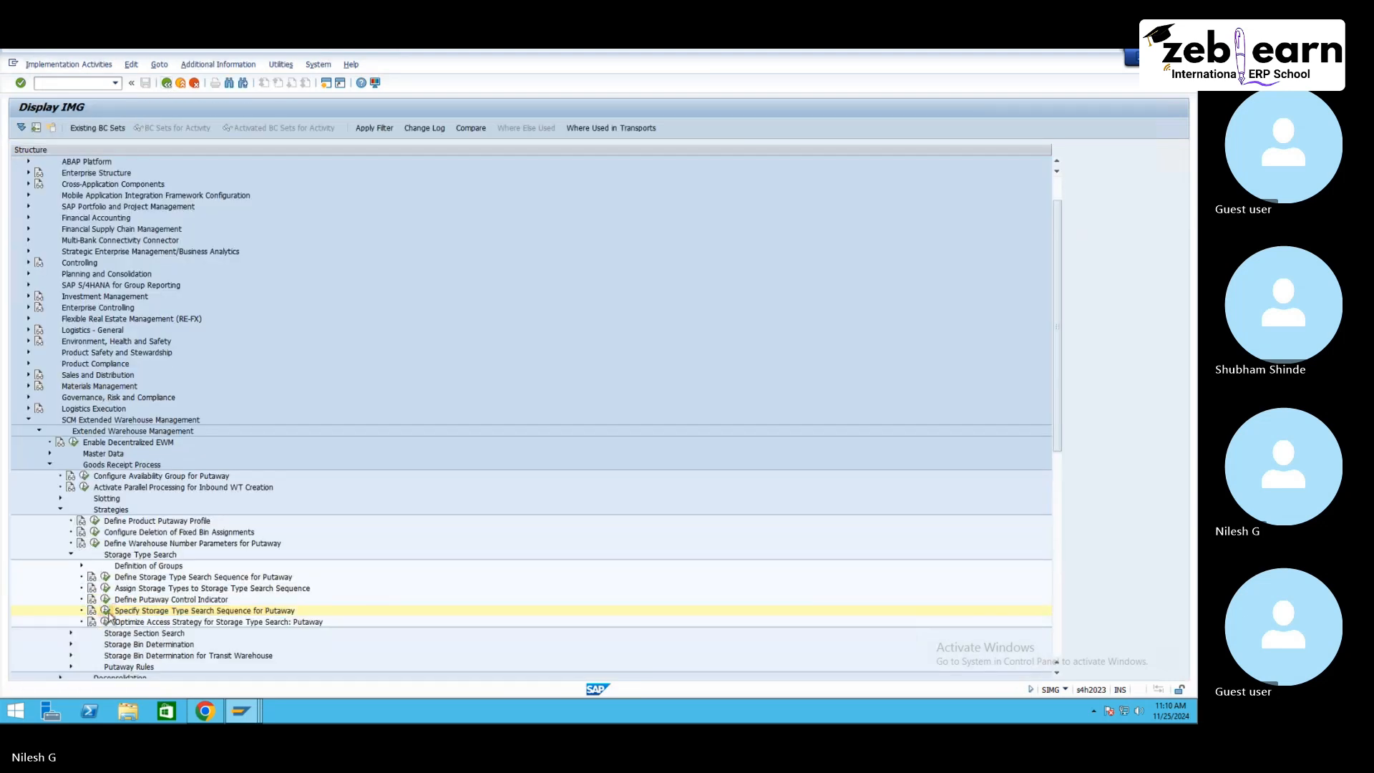
Step: Open Specify Storage Type Search Sequence for Putaway and add two new NE10 entries with search sequences RK and PL
left_click(105, 611)
left_click(54, 127)
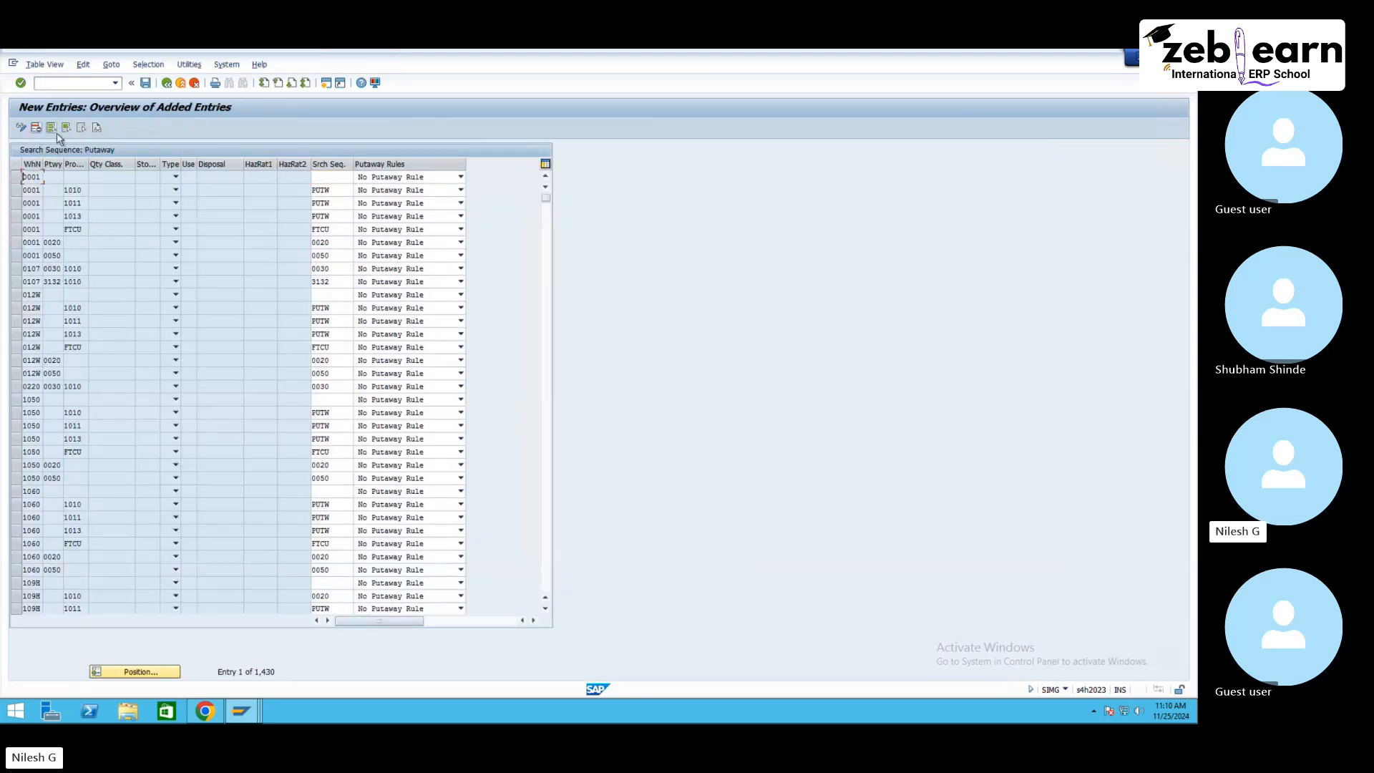
left_click(36, 189)
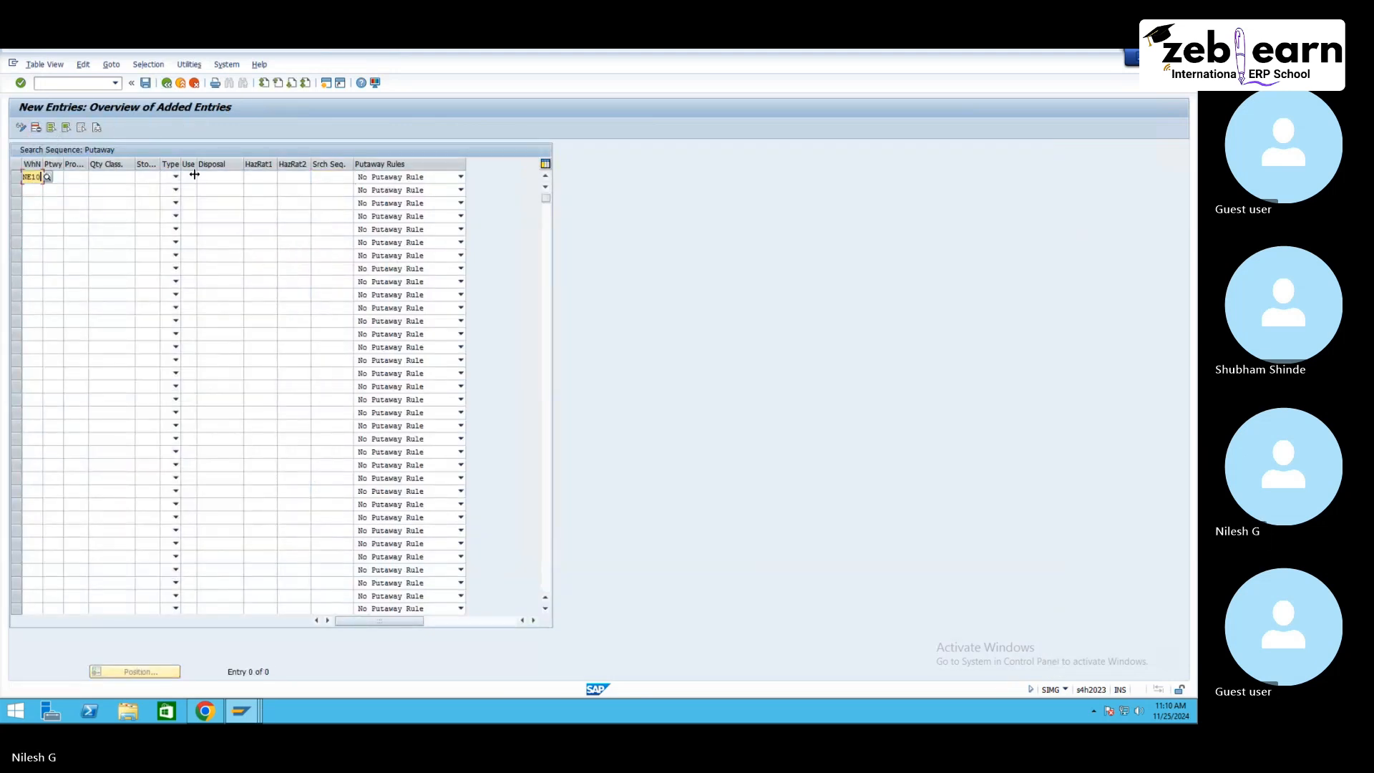
left_click(332, 176)
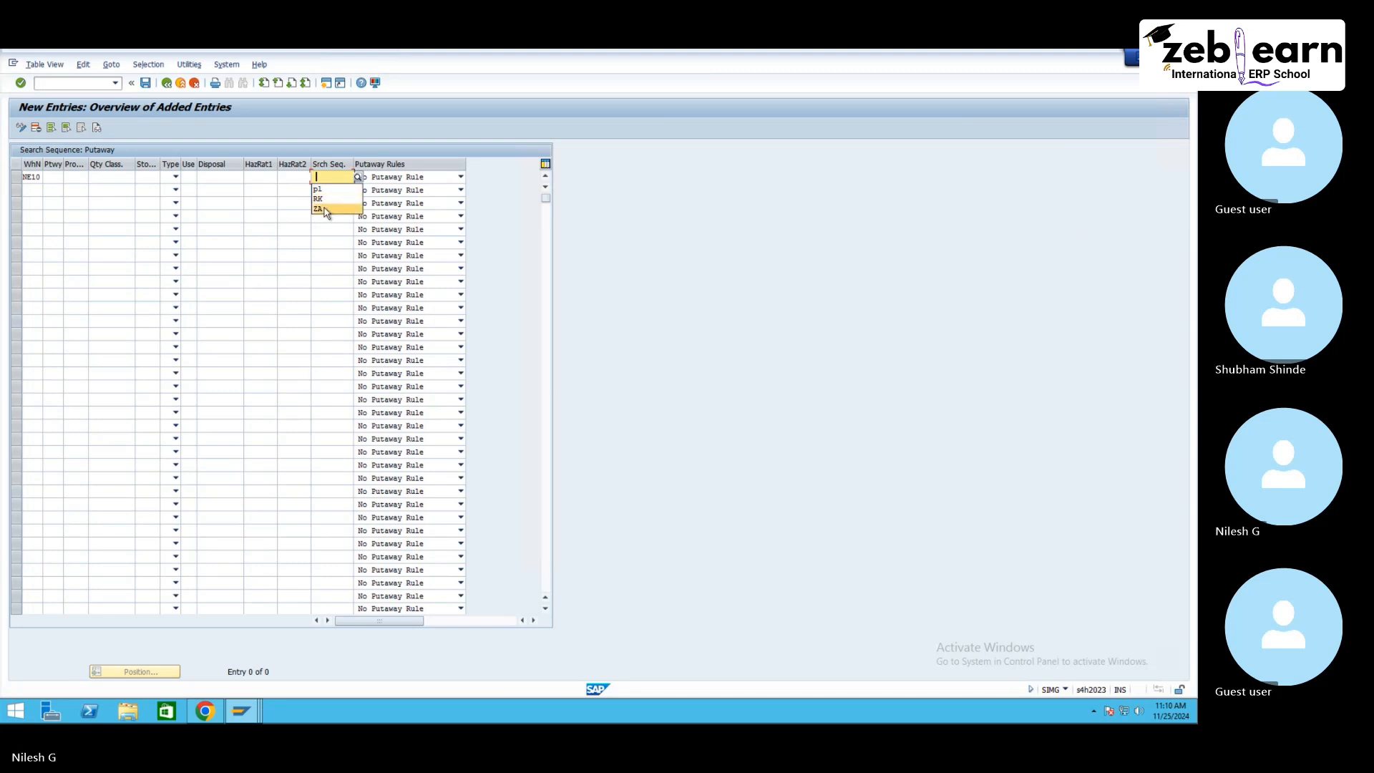
left_click(319, 199)
left_click(31, 189)
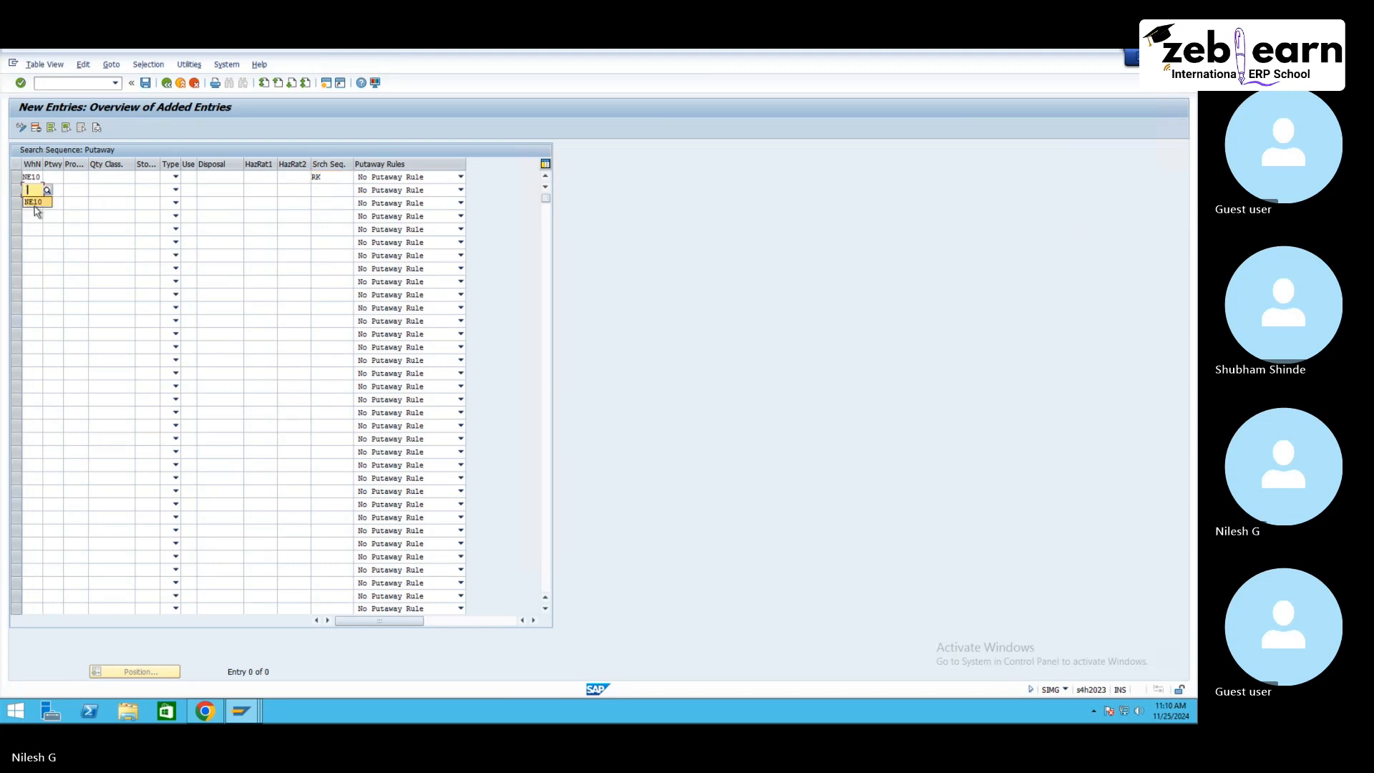
left_click(34, 202)
left_click(329, 190)
type("pl")
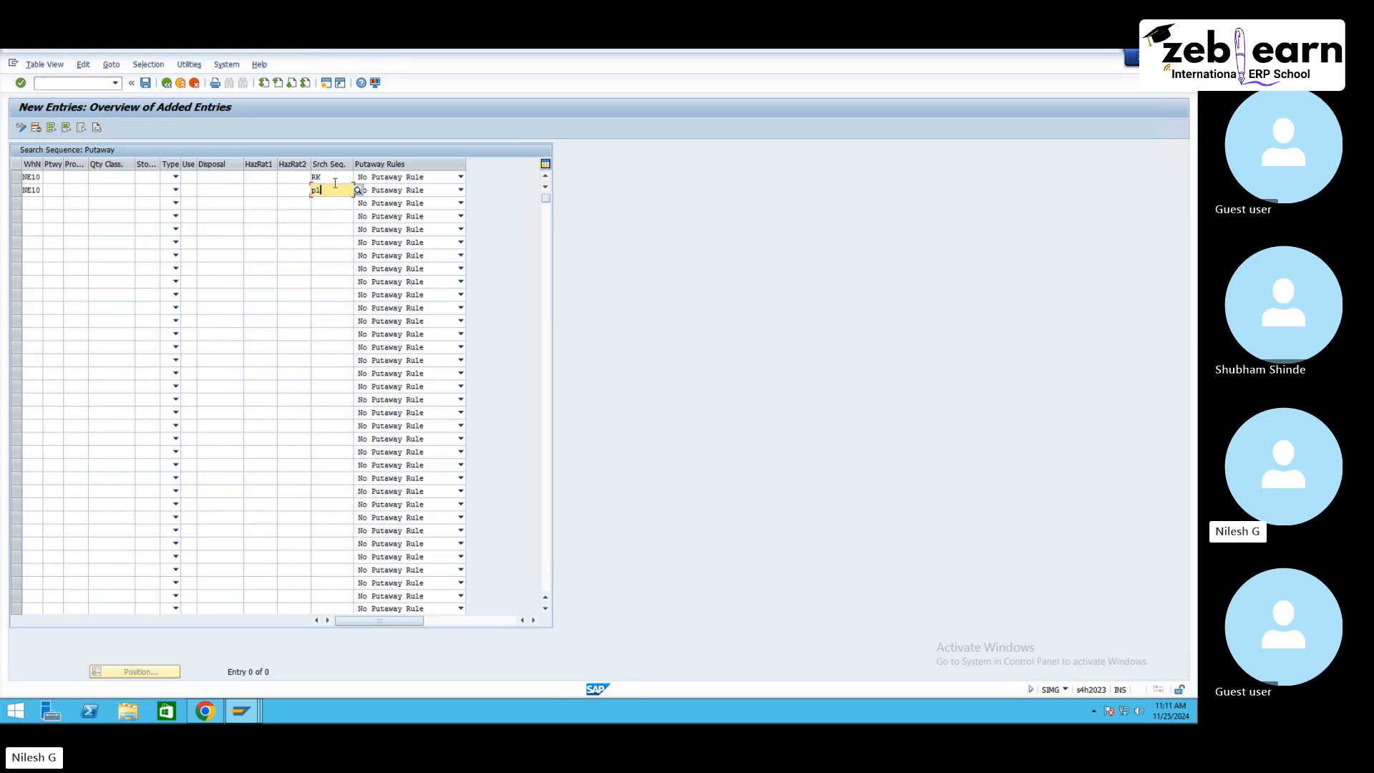
left_click(334, 178)
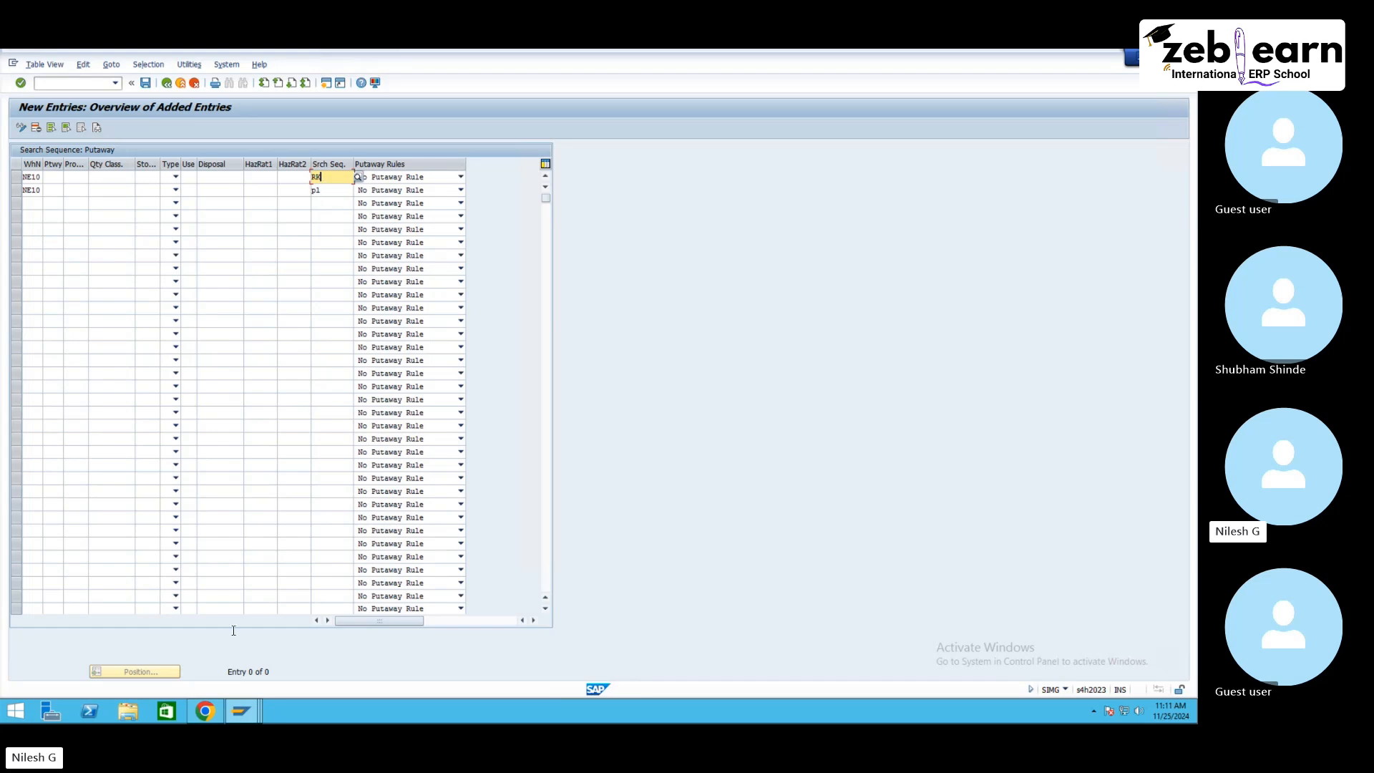
Step: Switch to the browser and browse image search results for warehouse
left_click(204, 711)
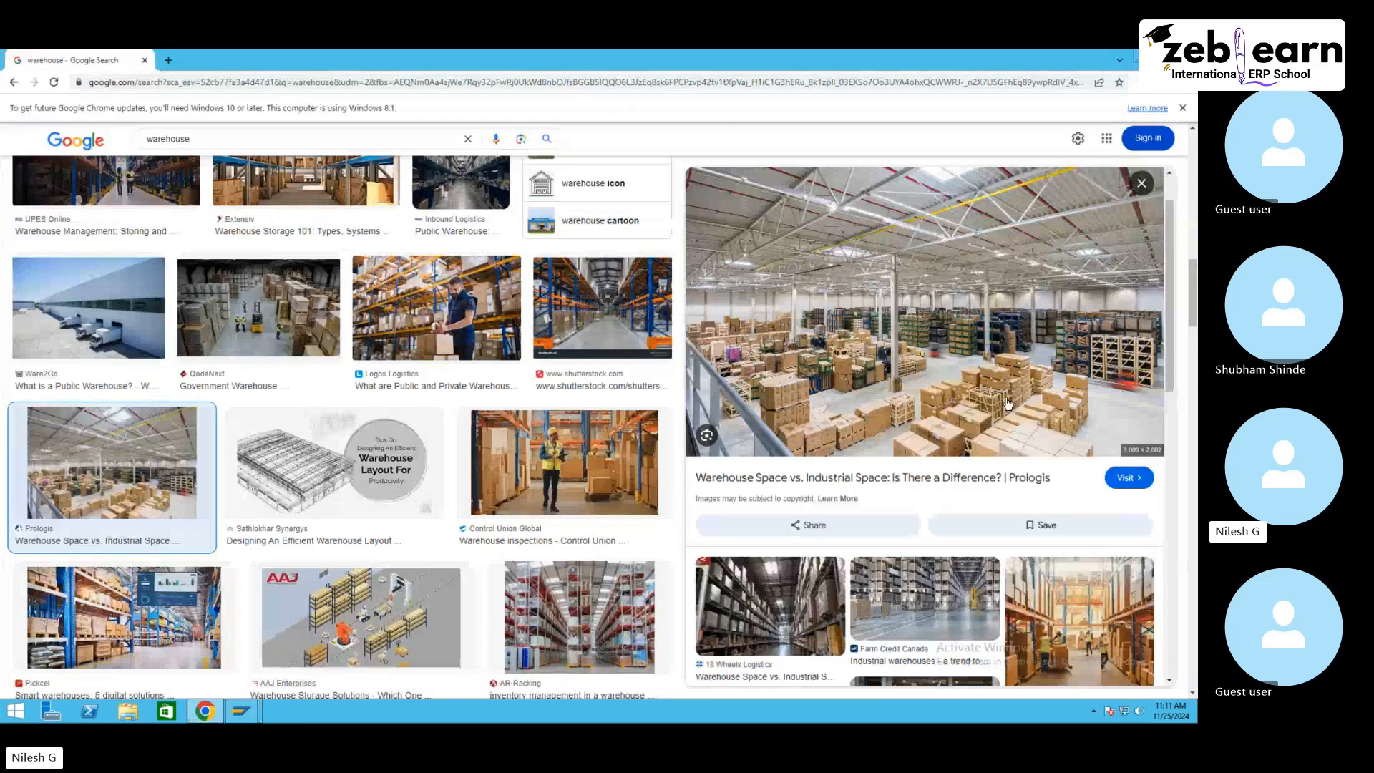
scroll(876, 530, "down", 3)
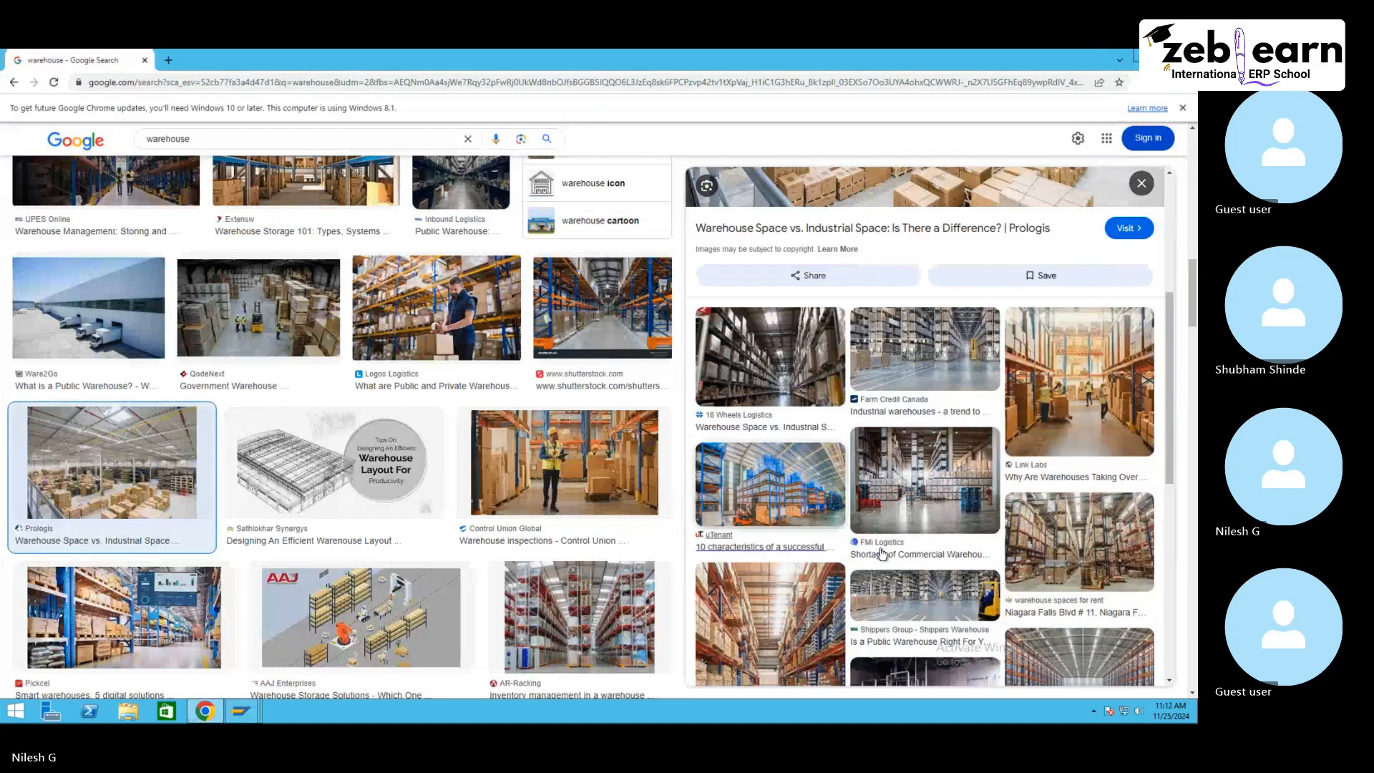
scroll(881, 553, "down", 3)
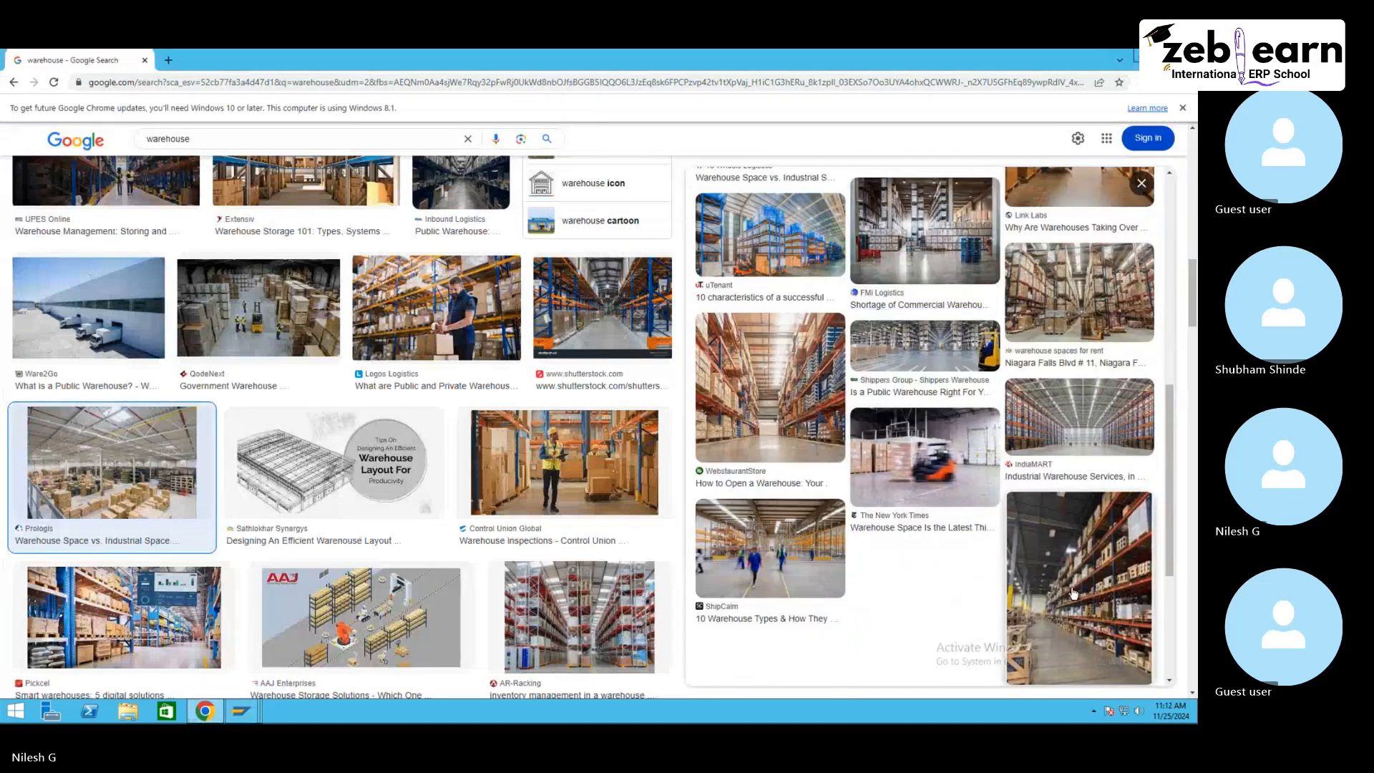
scroll(251, 534, "down", 4)
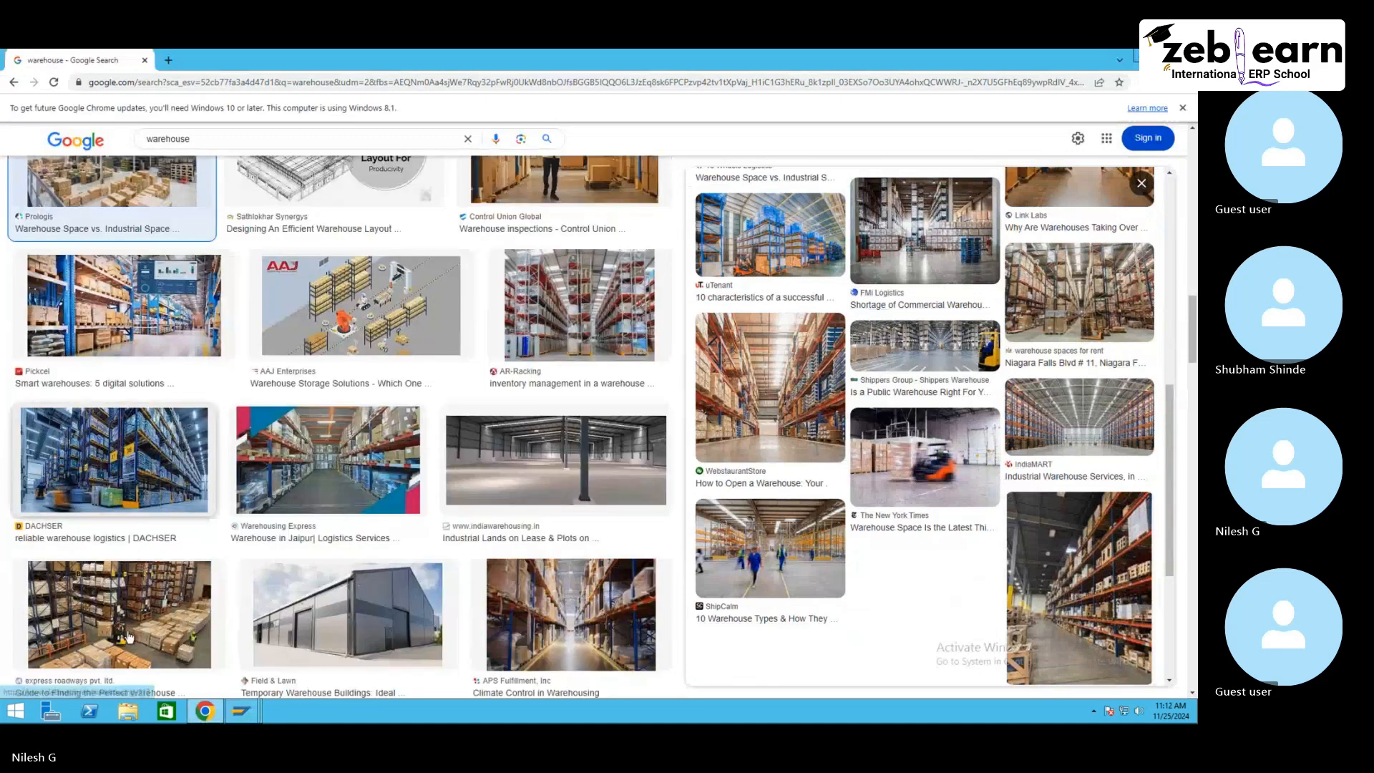
left_click(164, 623)
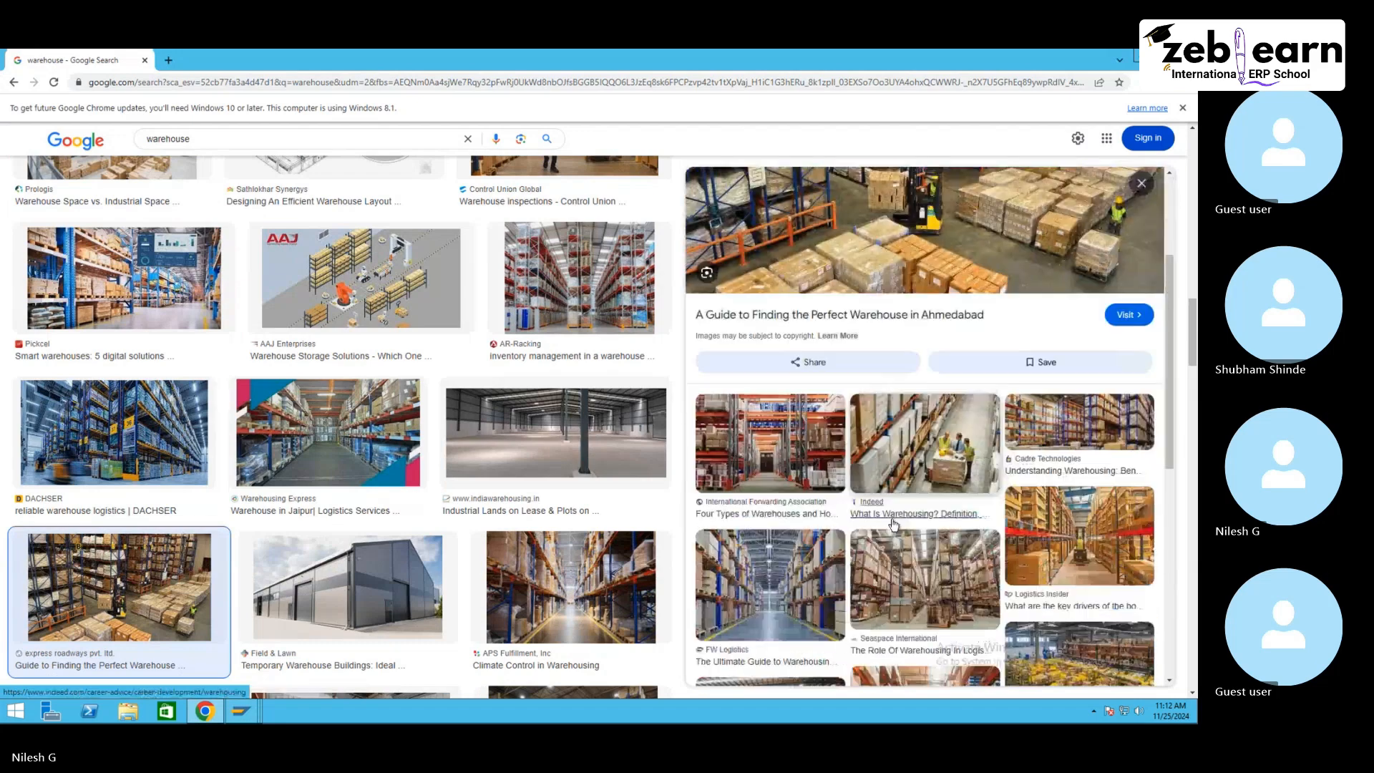
scroll(893, 524, "down", 2)
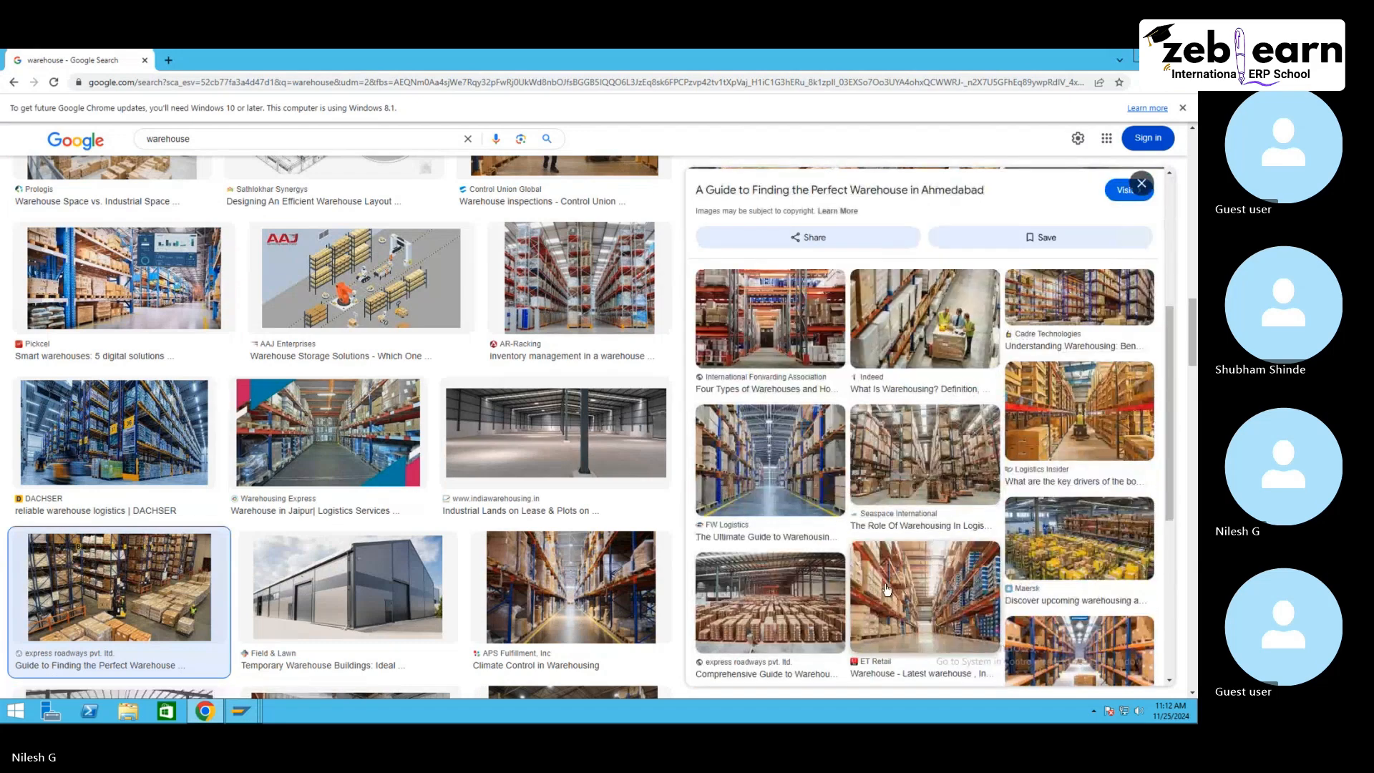
scroll(888, 589, "down", 1)
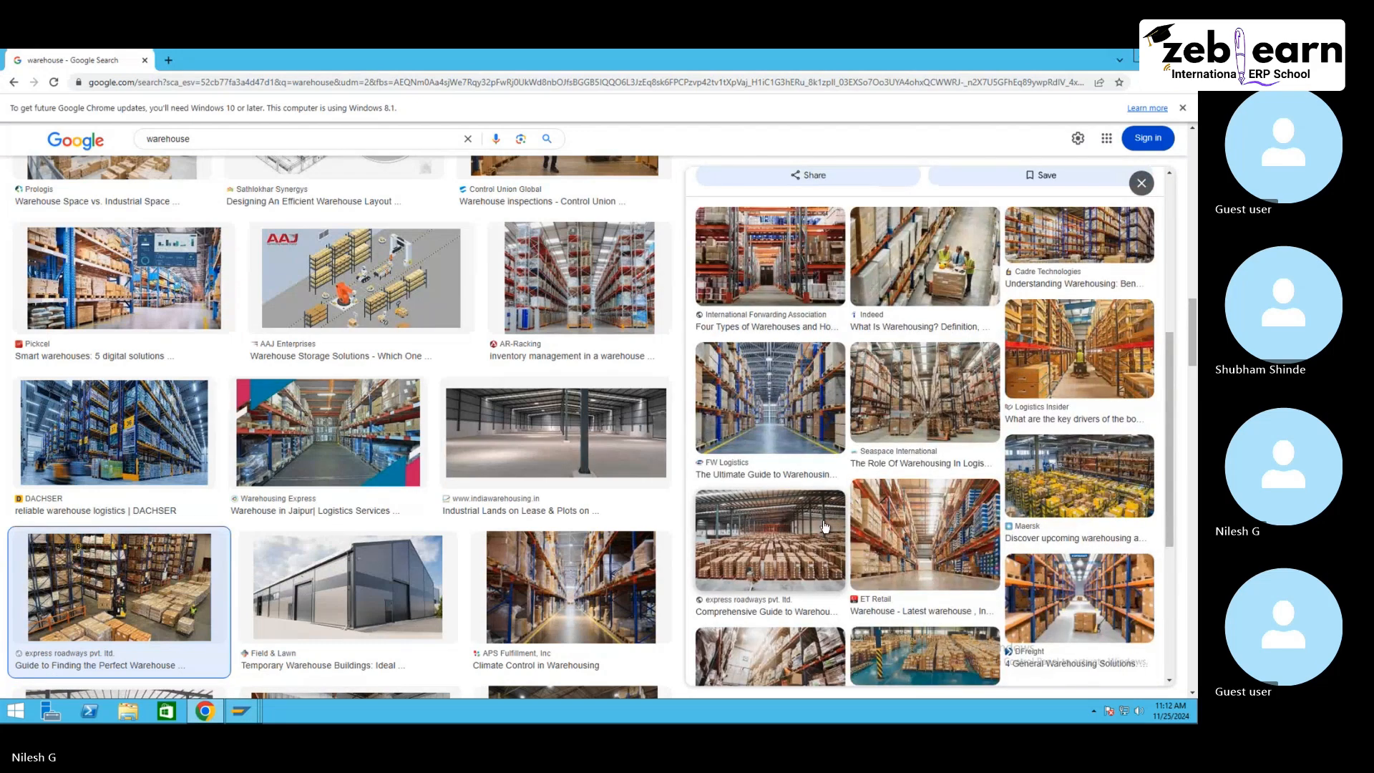
scroll(824, 528, "down", 3)
scroll(569, 507, "down", 5)
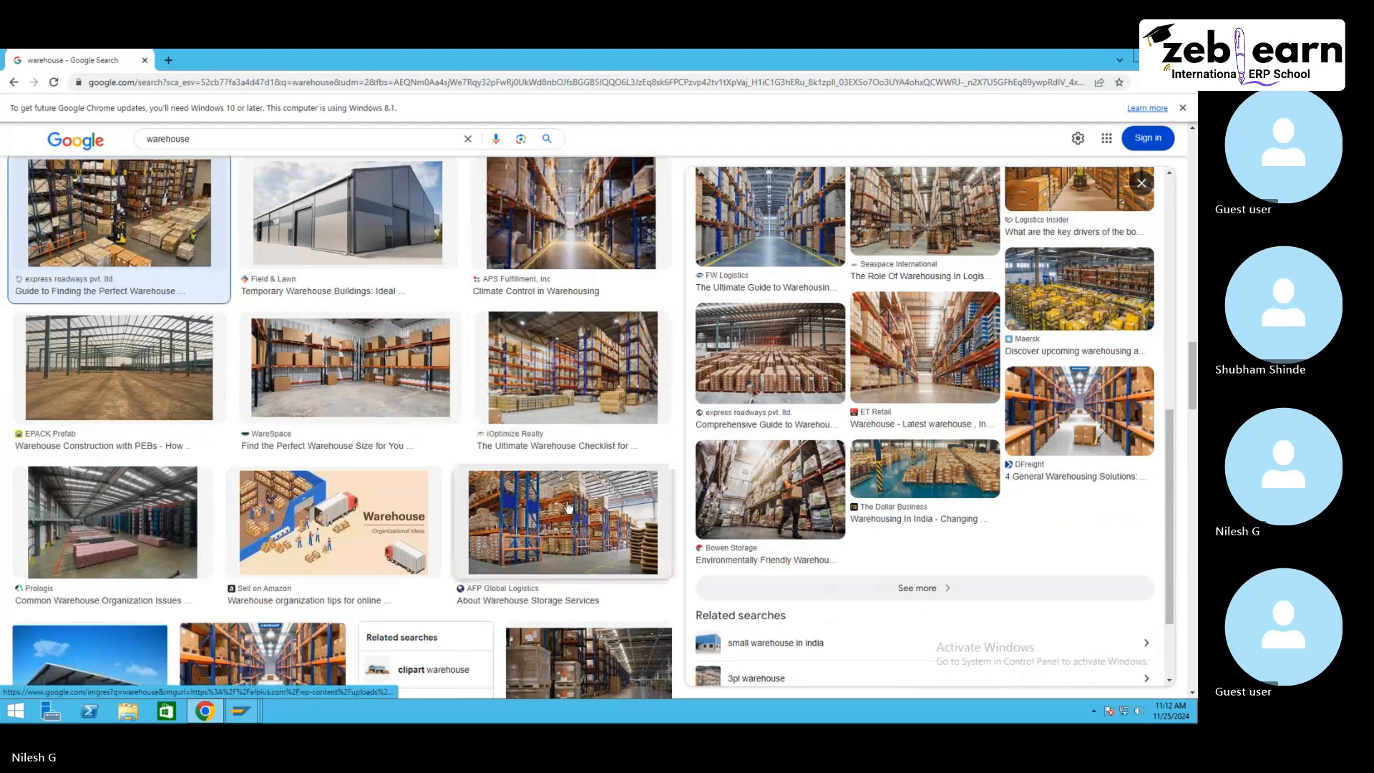
scroll(338, 558, "down", 3)
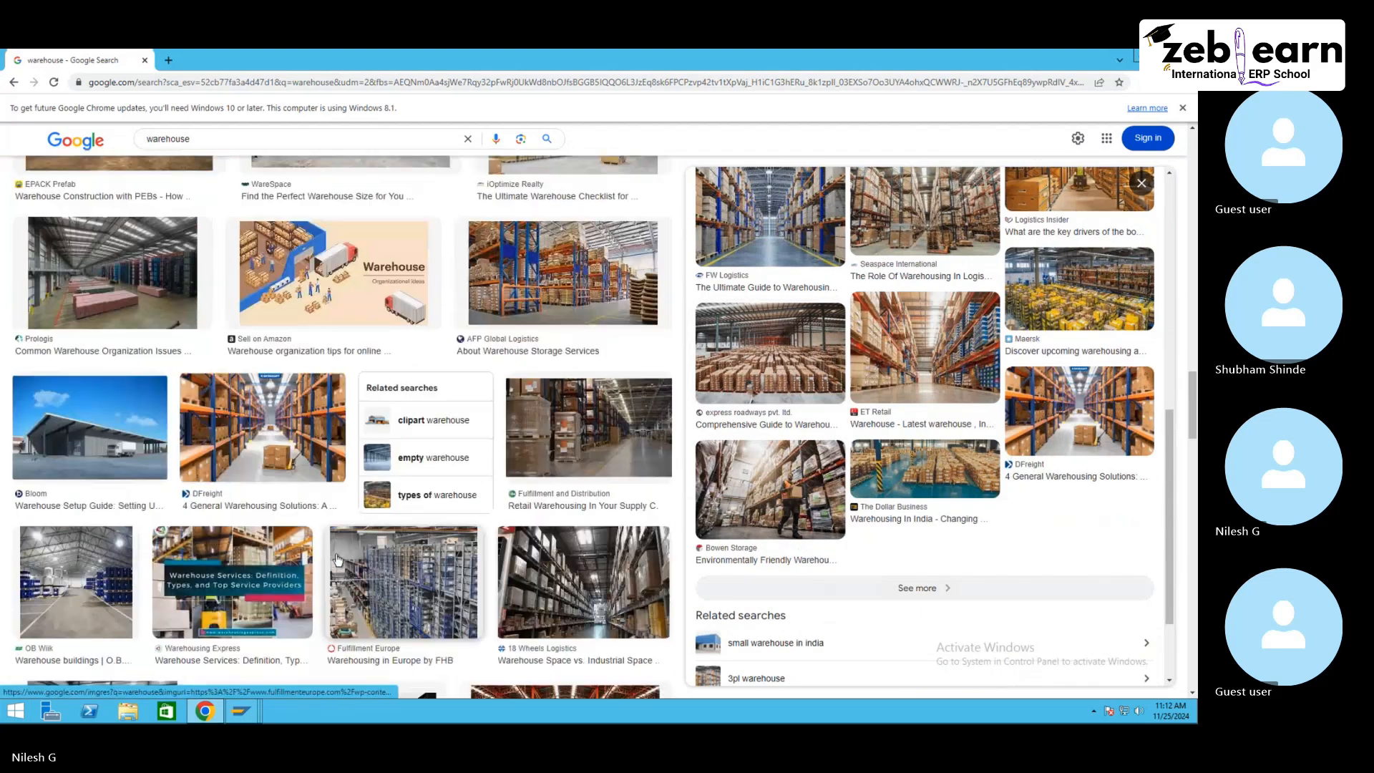
scroll(332, 551, "down", 3)
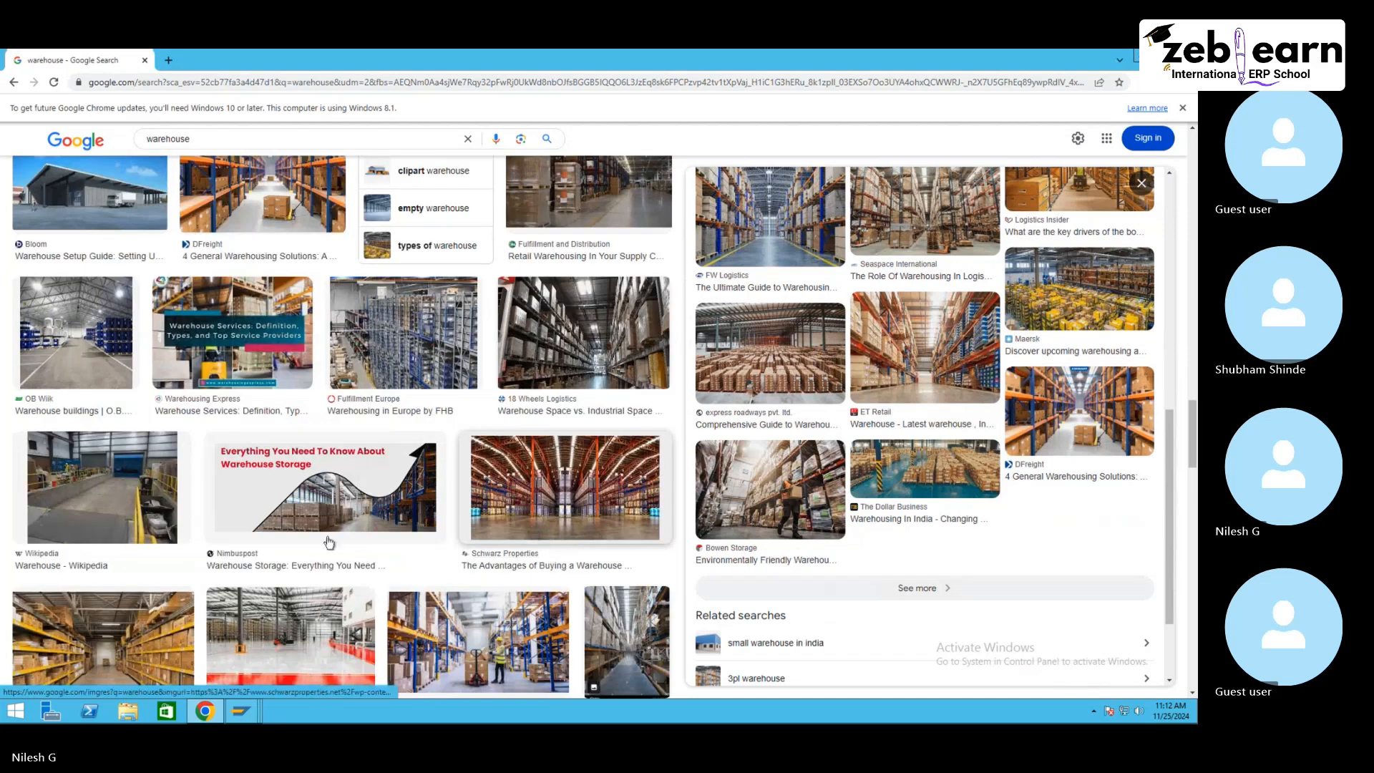
scroll(330, 542, "down", 2)
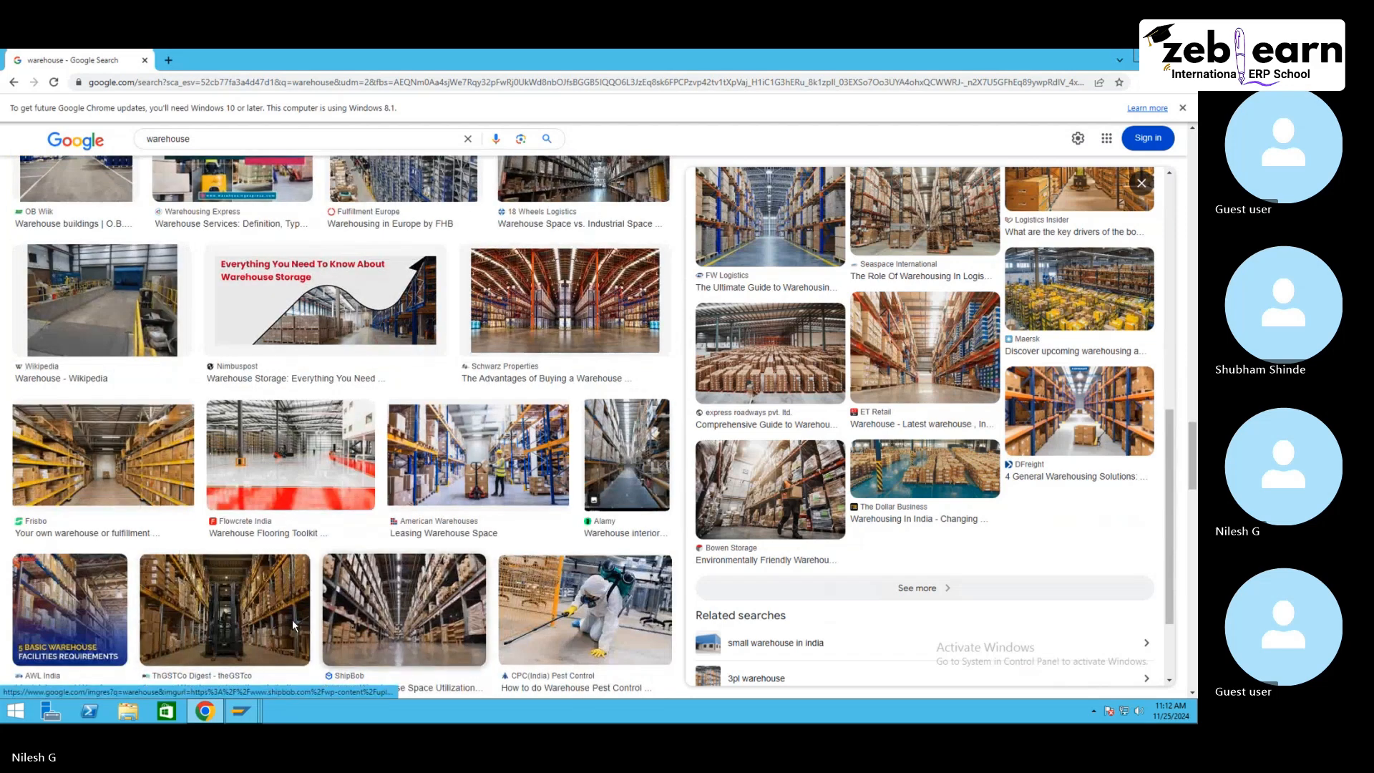
left_click(146, 479)
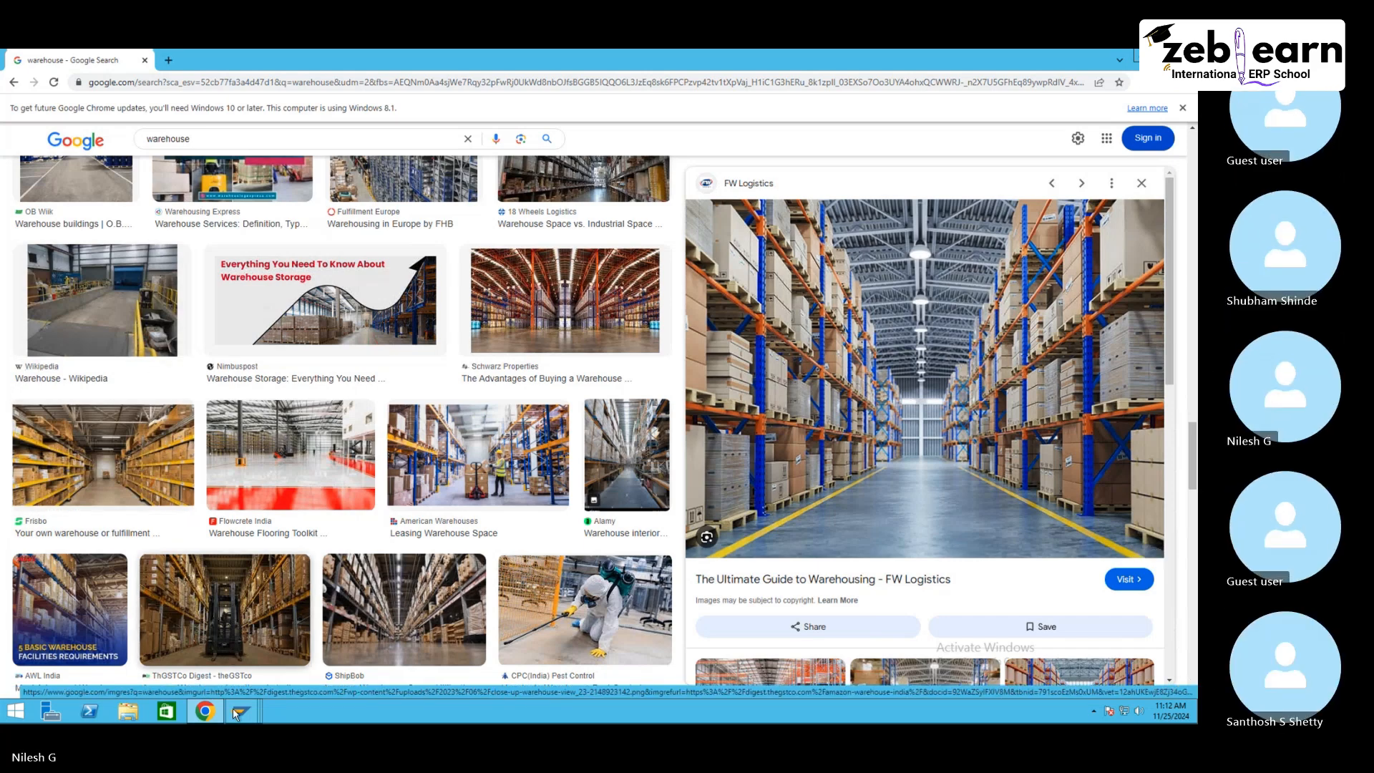
Step: Return to the new putaway entries and review the stock type value list for the first row without choosing one
mouse_move(236, 712)
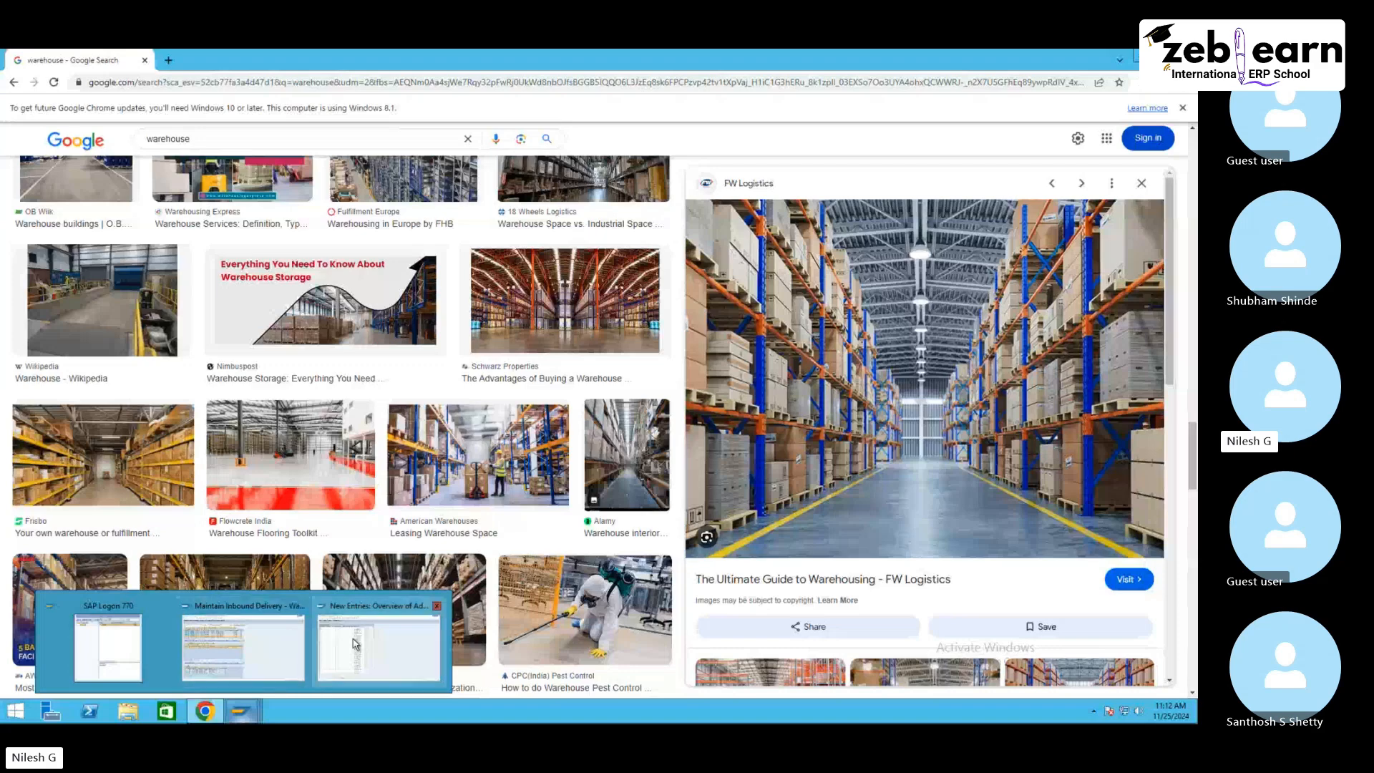
left_click(379, 644)
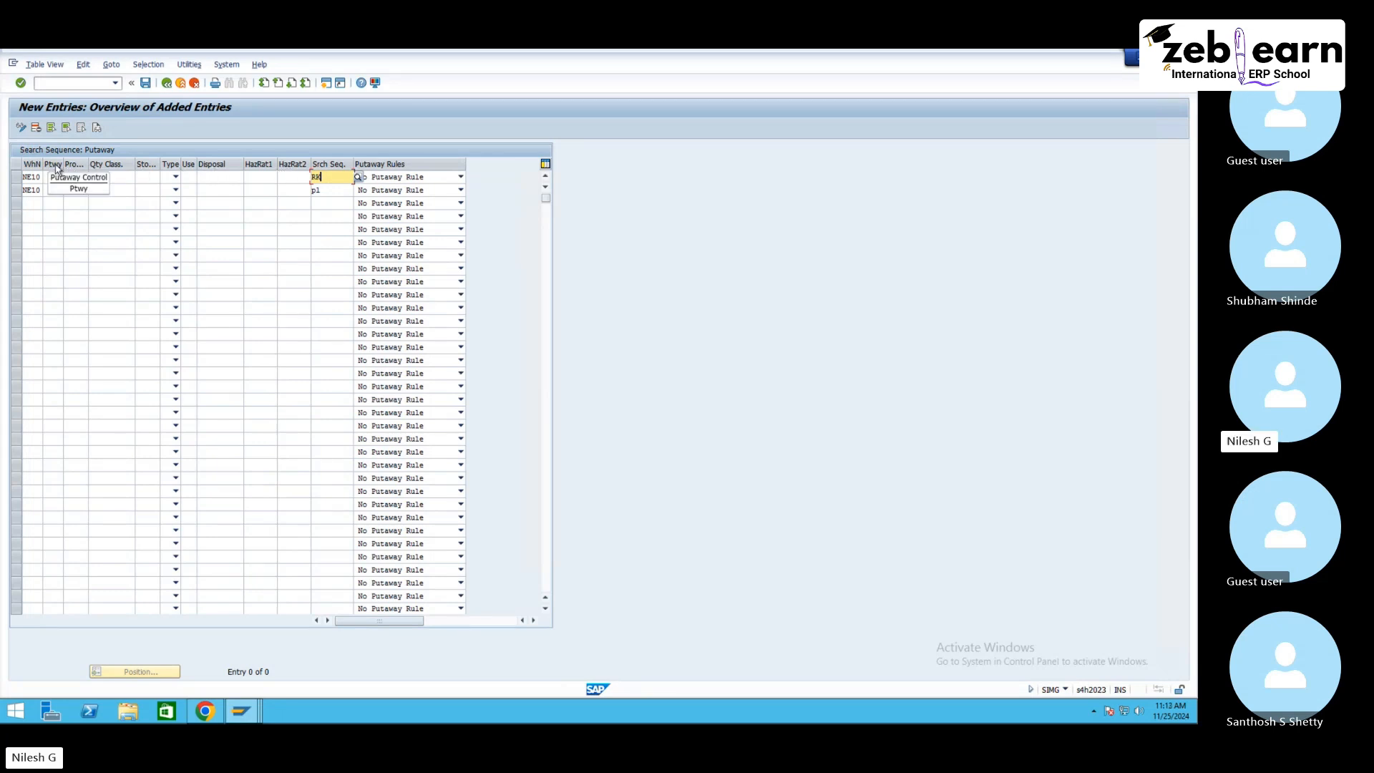
left_click(146, 176)
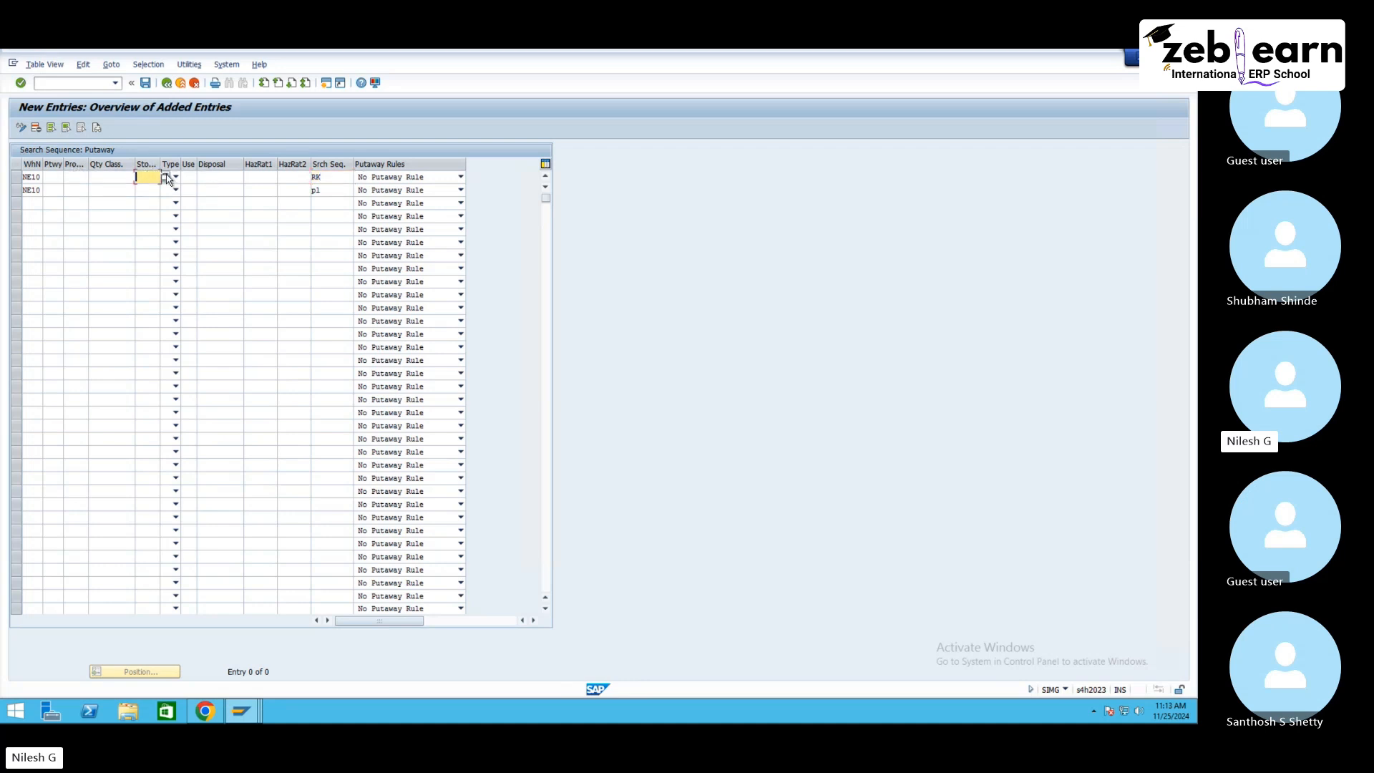
key("F4")
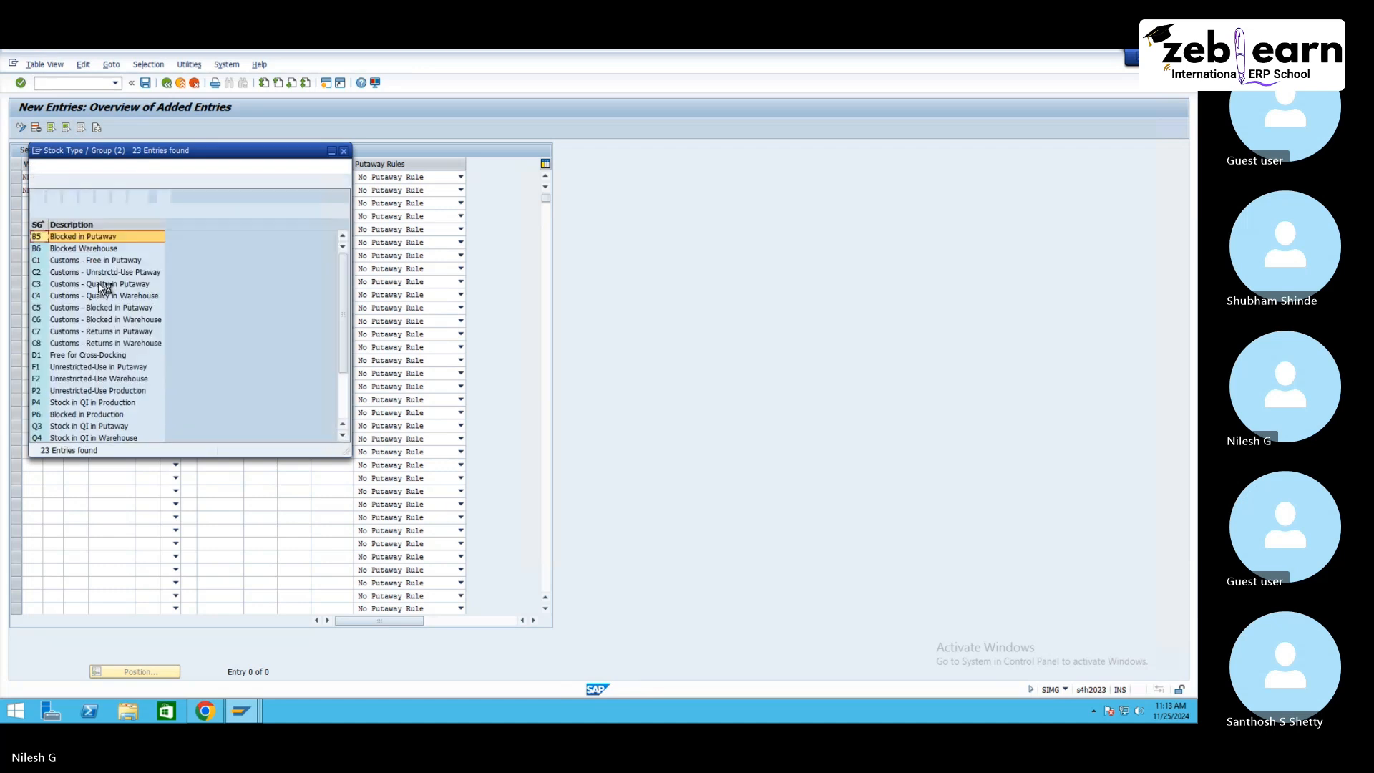
left_click(79, 378)
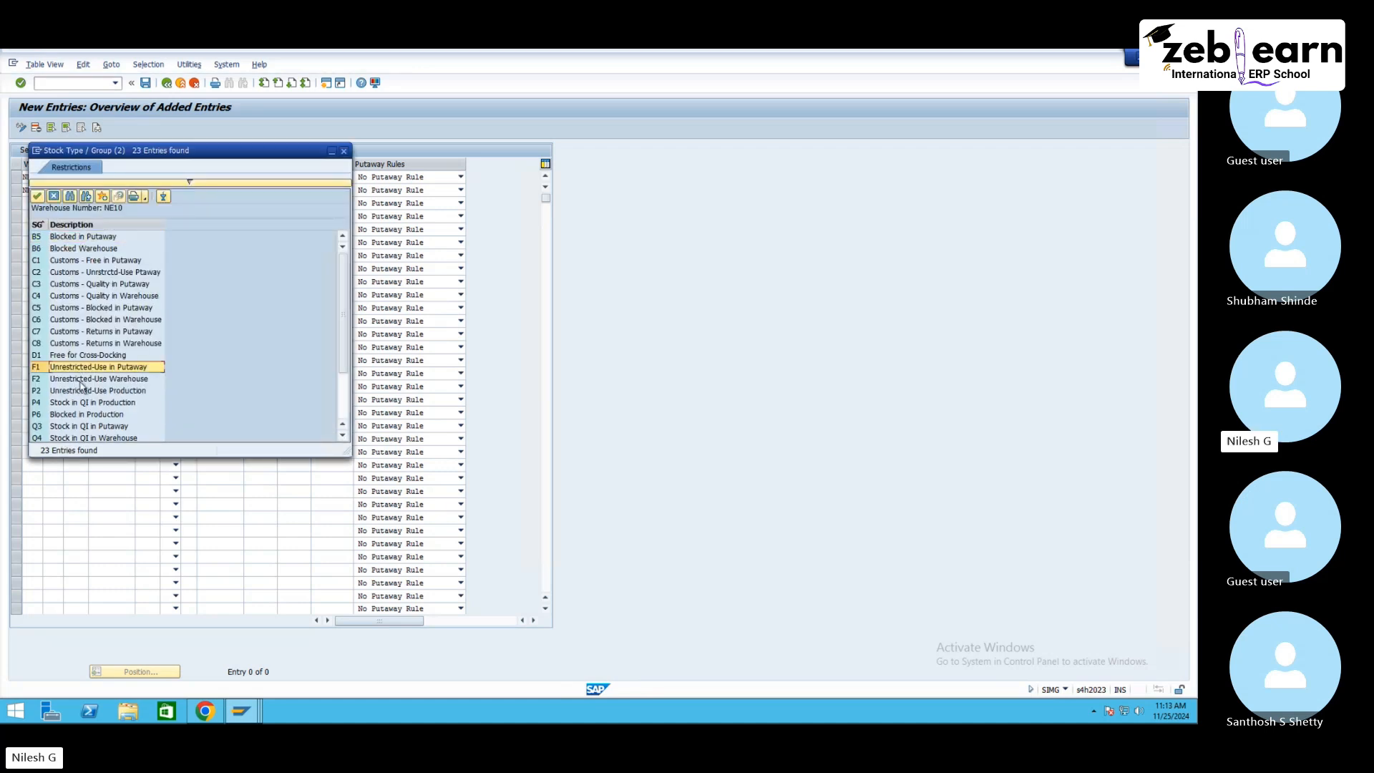
scroll(82, 405, "down", 2)
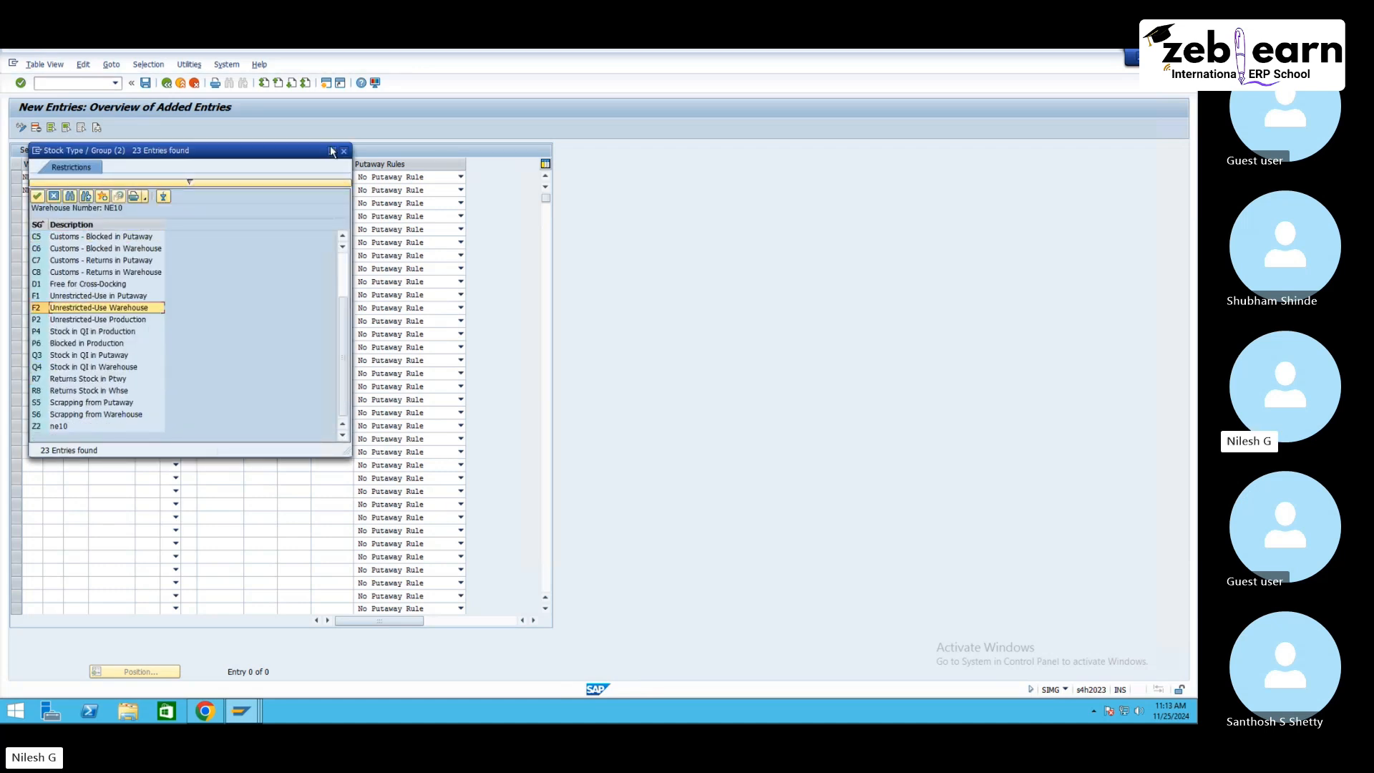
left_click(343, 151)
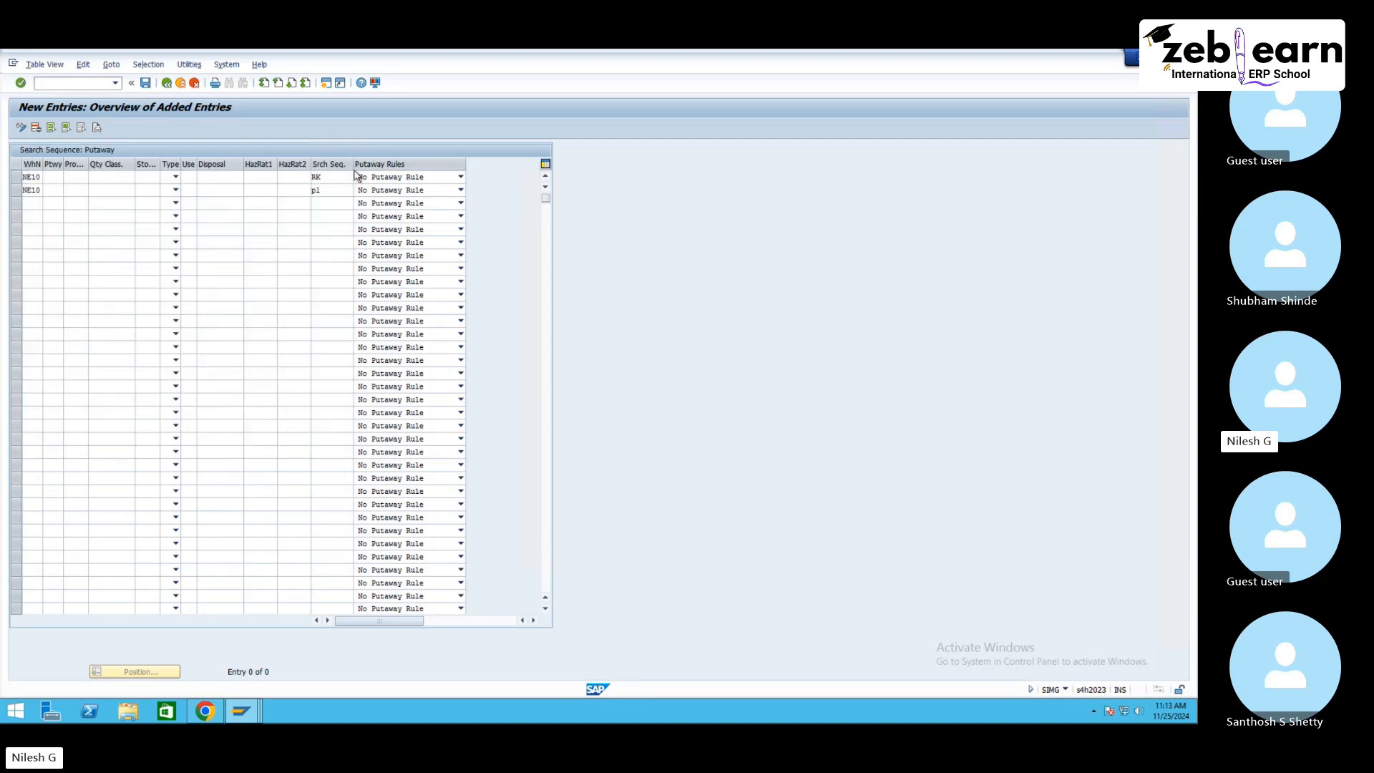
Step: Set warehouse process type 1010 for the RK entry and ZNE1 for the PL entry, then save
left_click(75, 176)
type("1010")
left_click(71, 193)
left_click(94, 191)
scroll(72, 430, "down", 3)
right_click(73, 431)
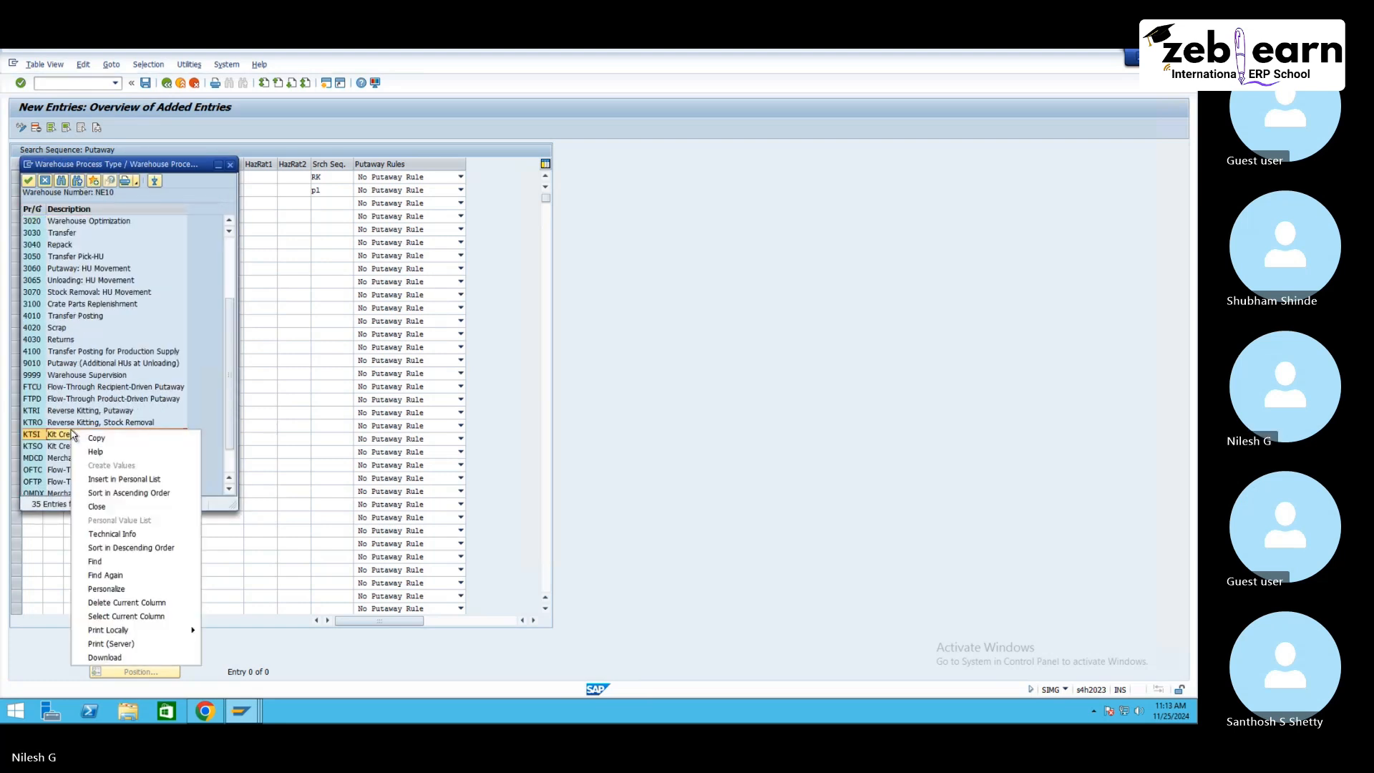
left_click(66, 426)
scroll(66, 427, "down", 1)
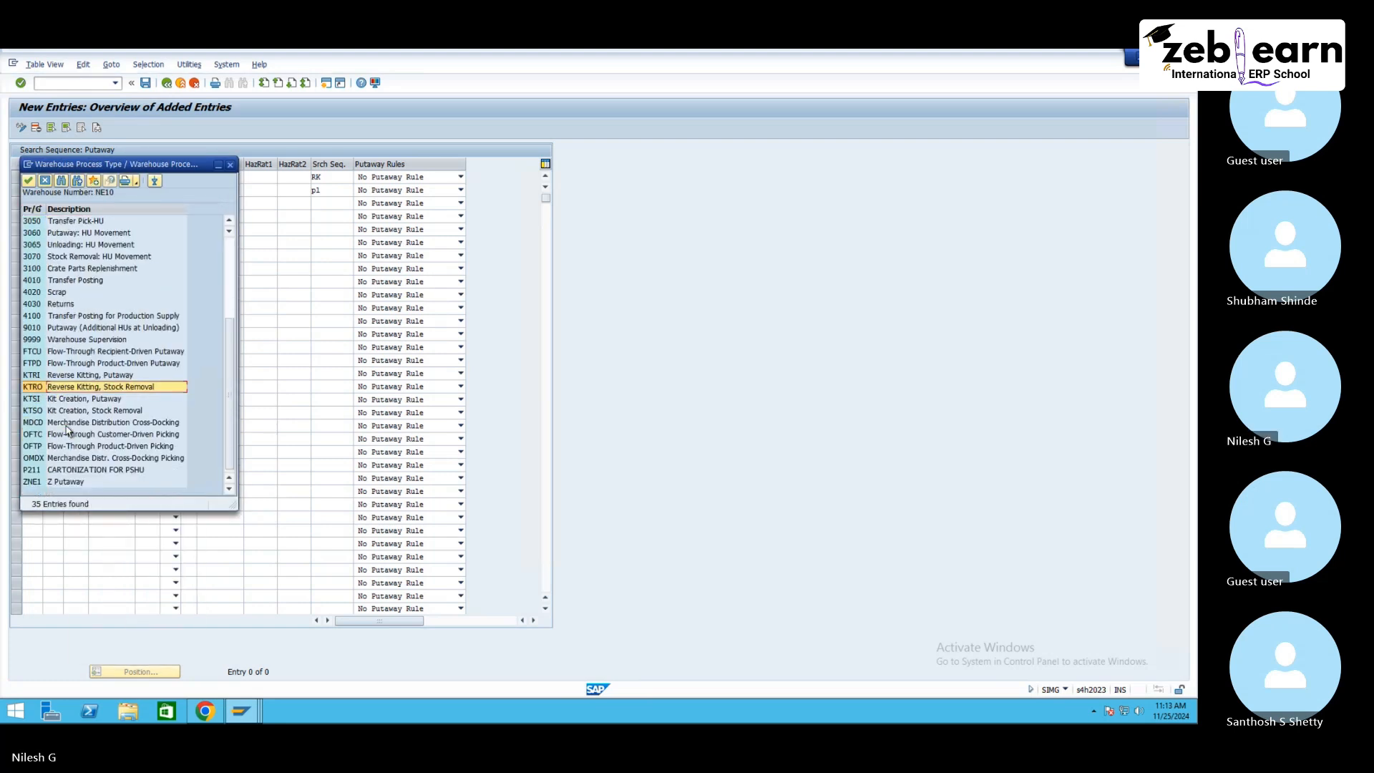
double_click(70, 483)
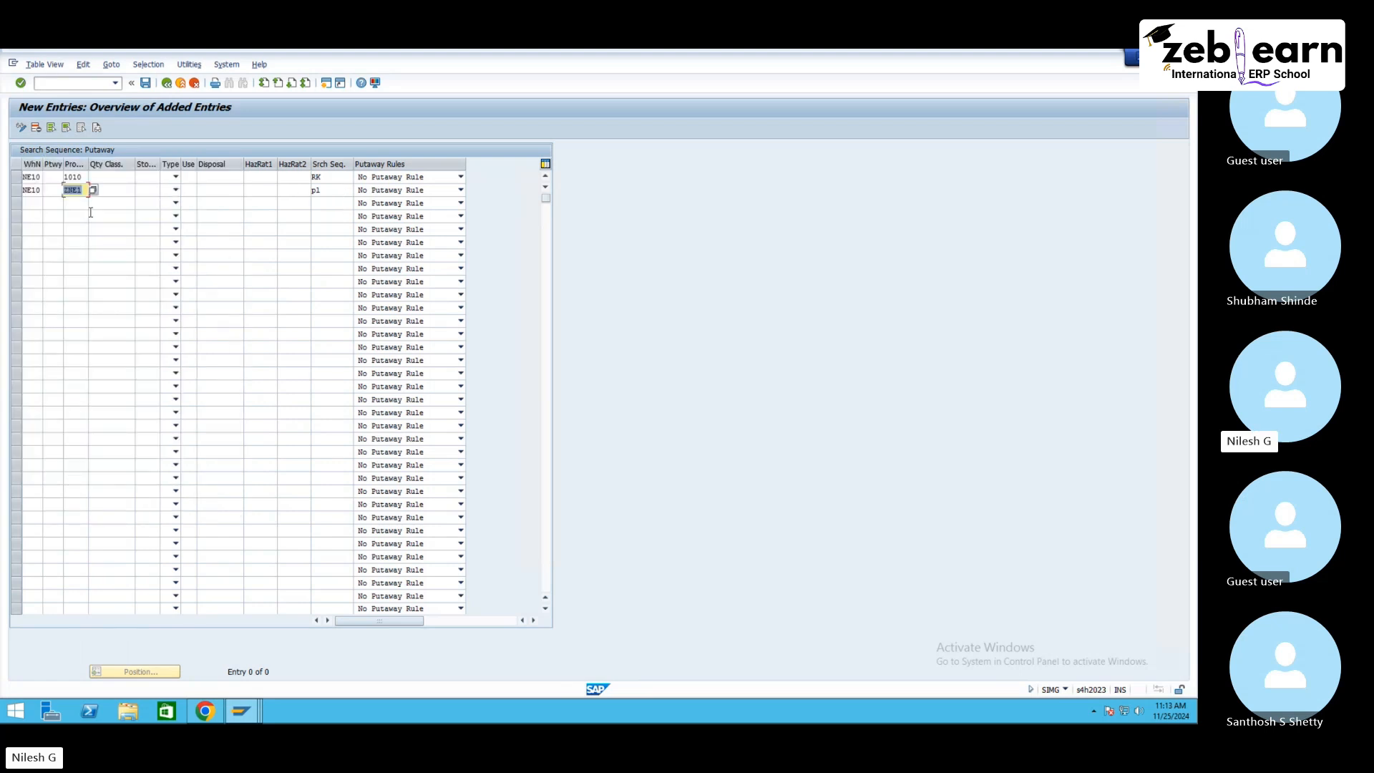
key("Return")
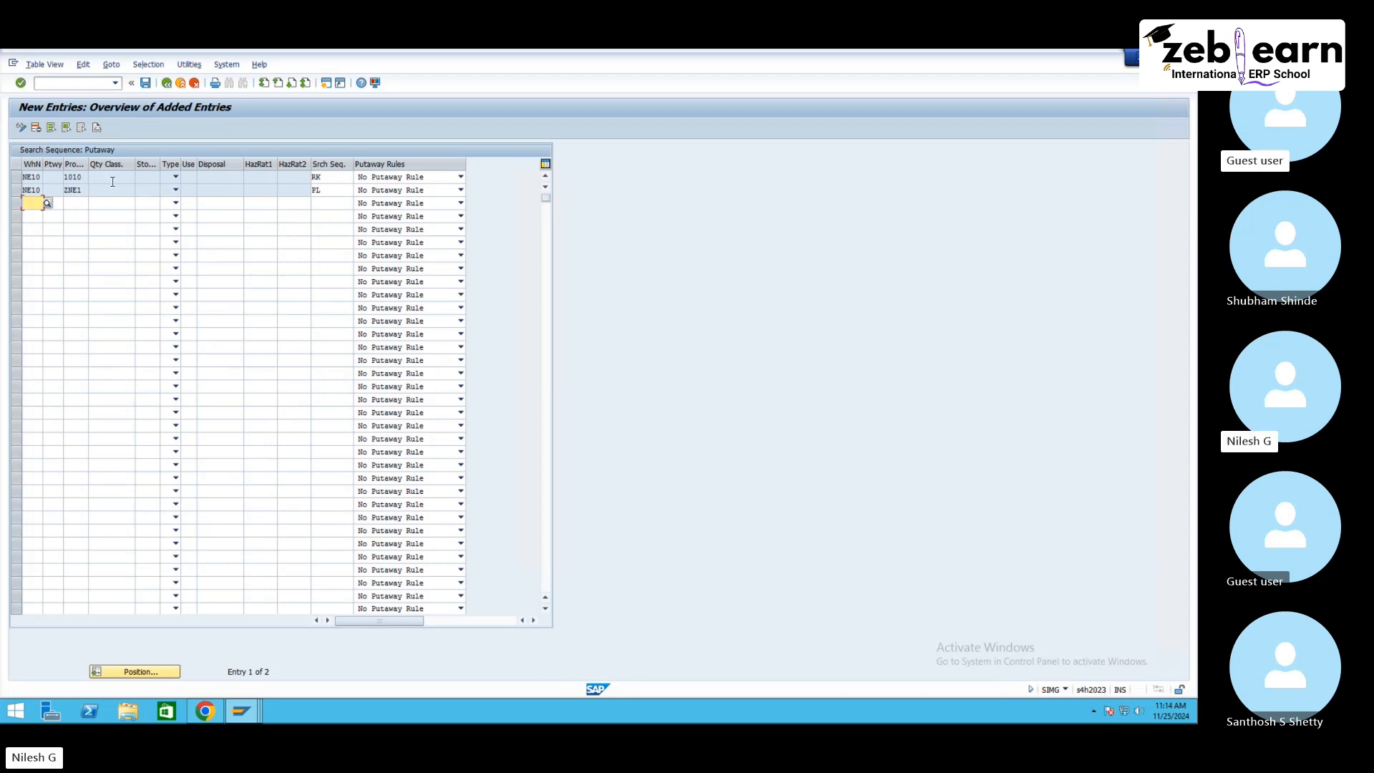
left_click(146, 84)
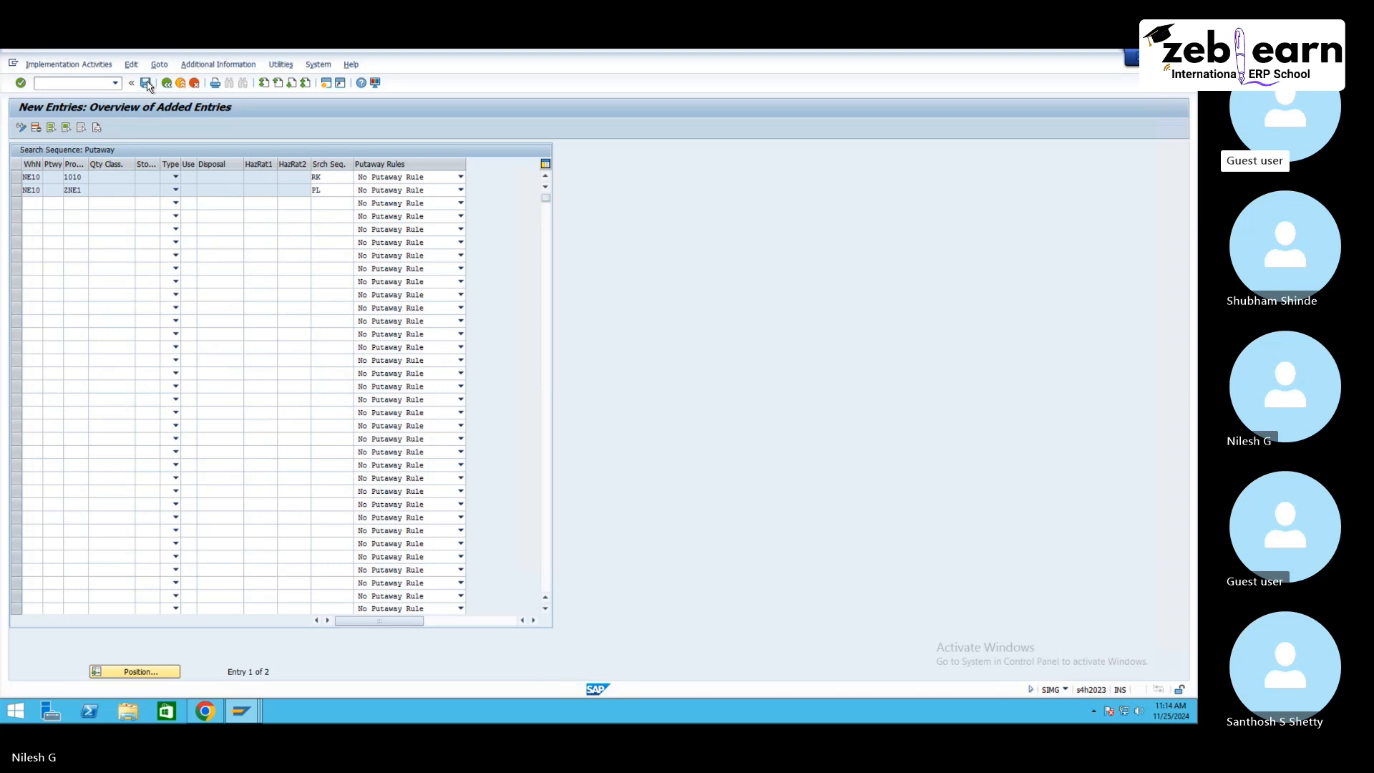
key("Return")
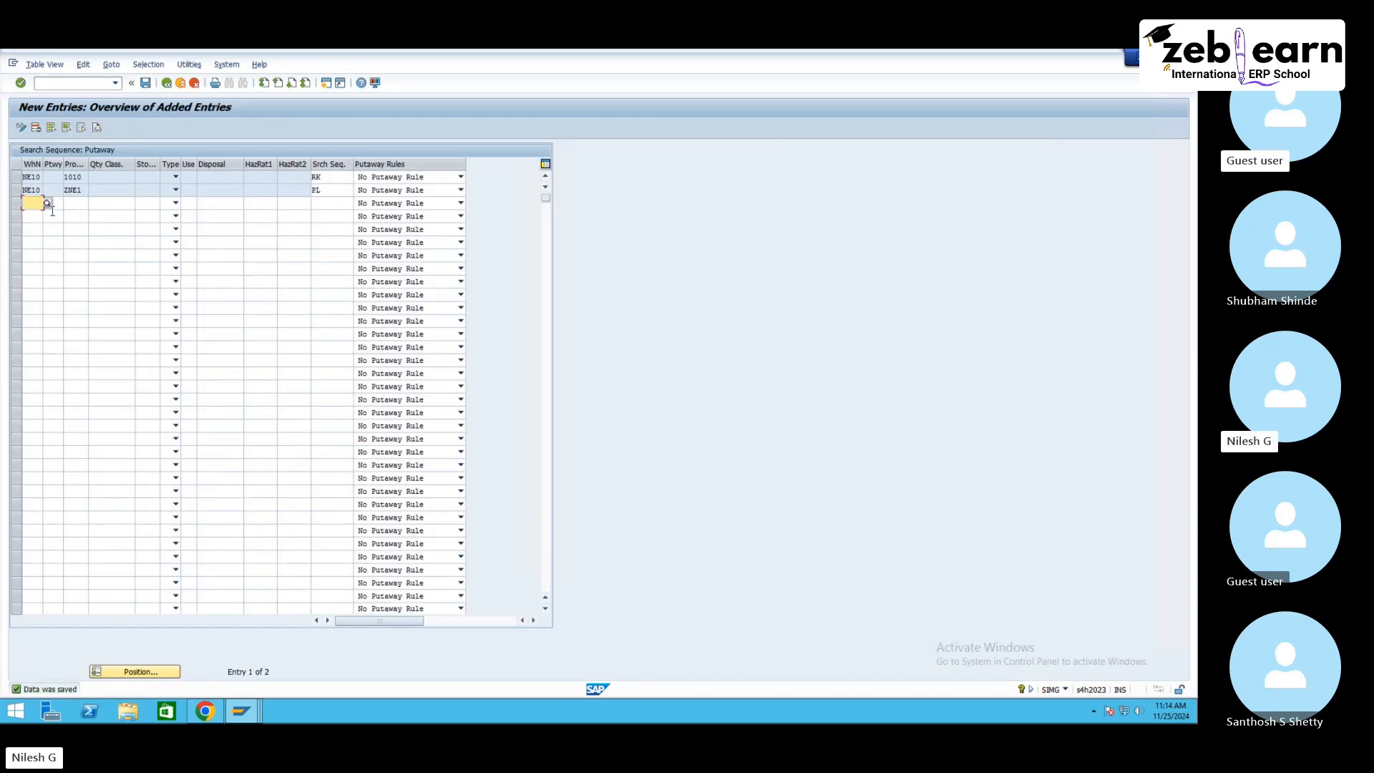
Step: Start a third NE10 search sequence row with stock type F1 and search sequence AL
type("ne1")
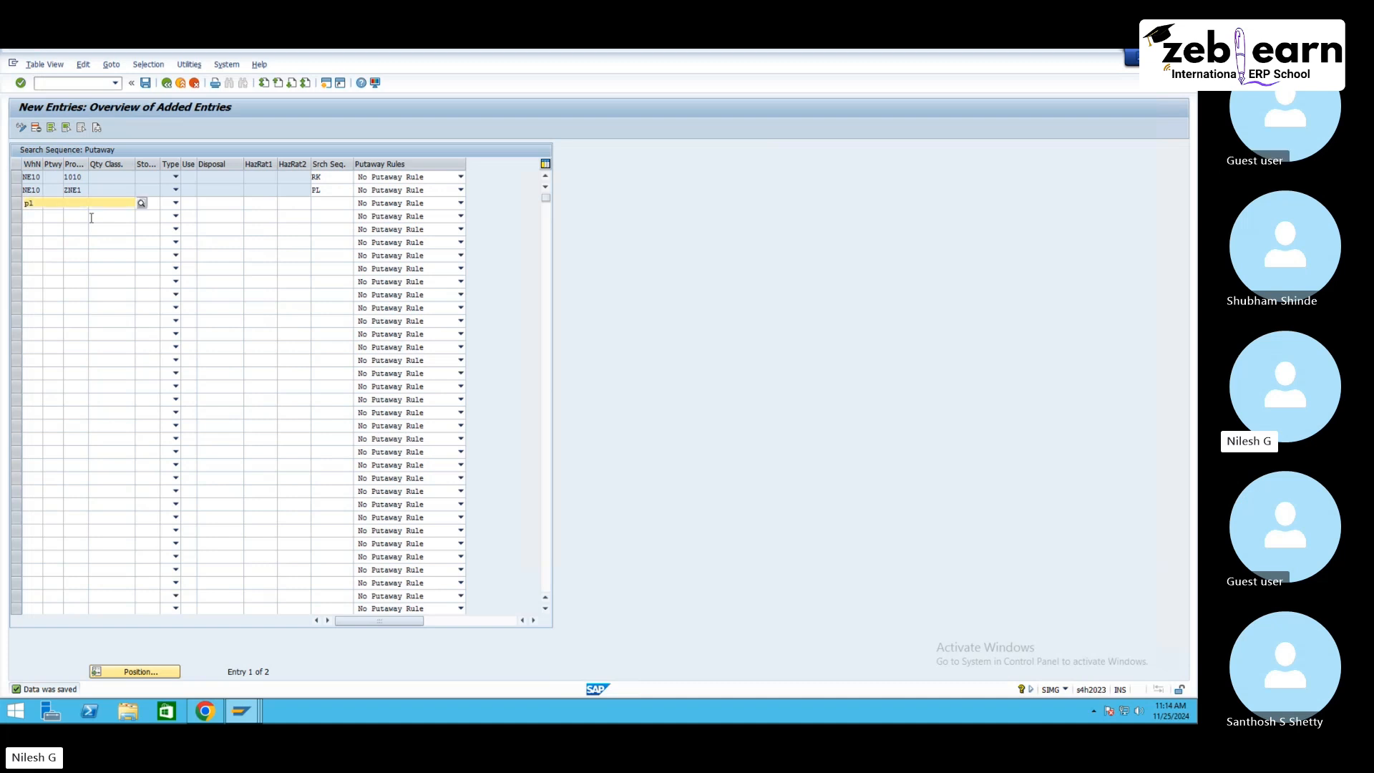
key("Tab")
key("Tab")
key("Tab")
key("Tab")
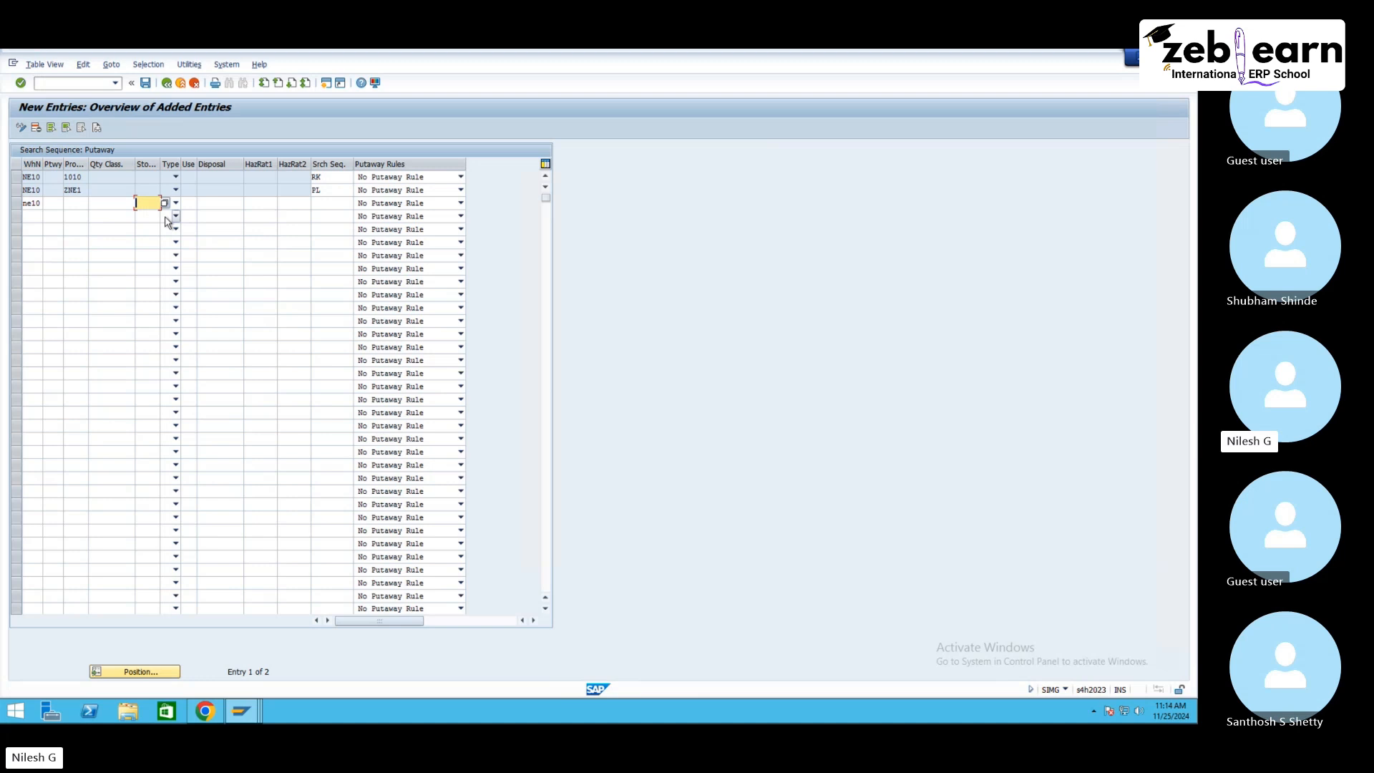
type("f1")
left_click(322, 204)
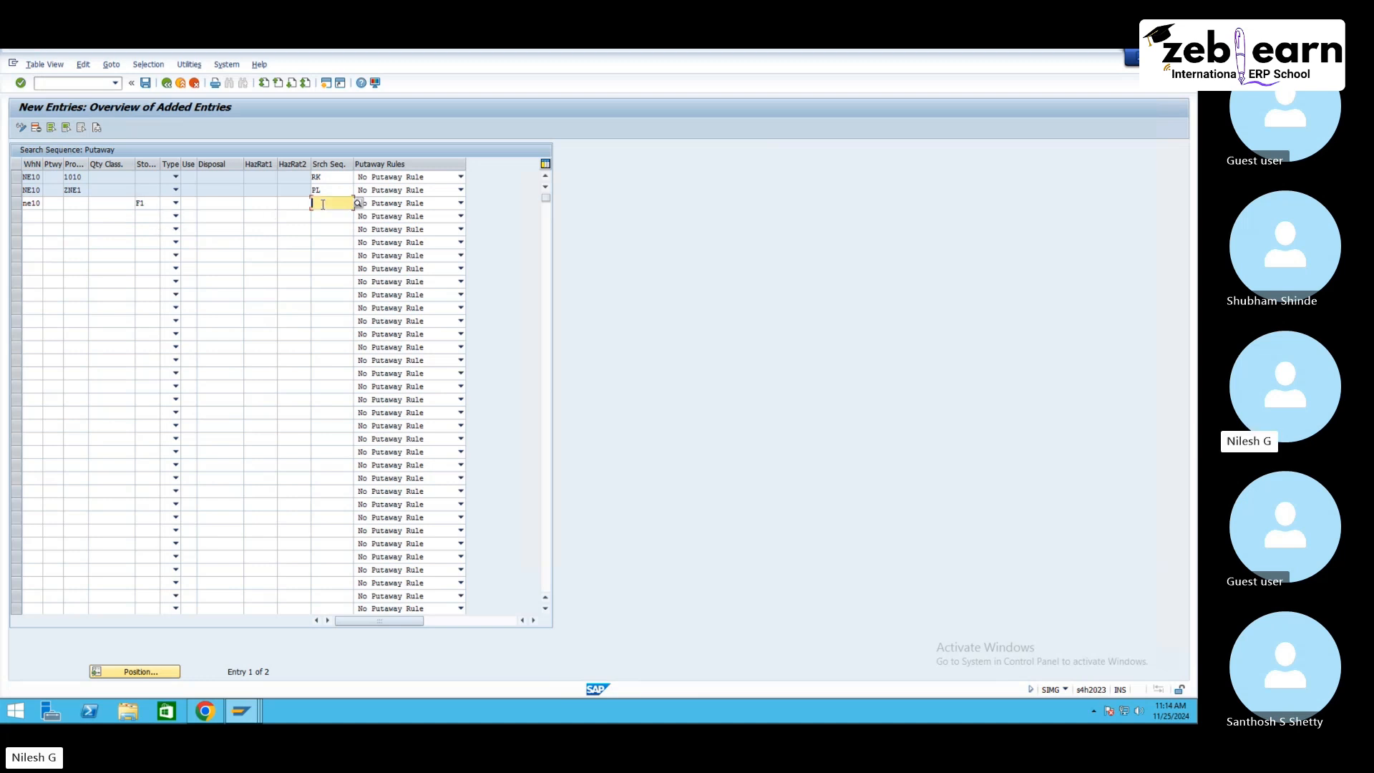
type("AL")
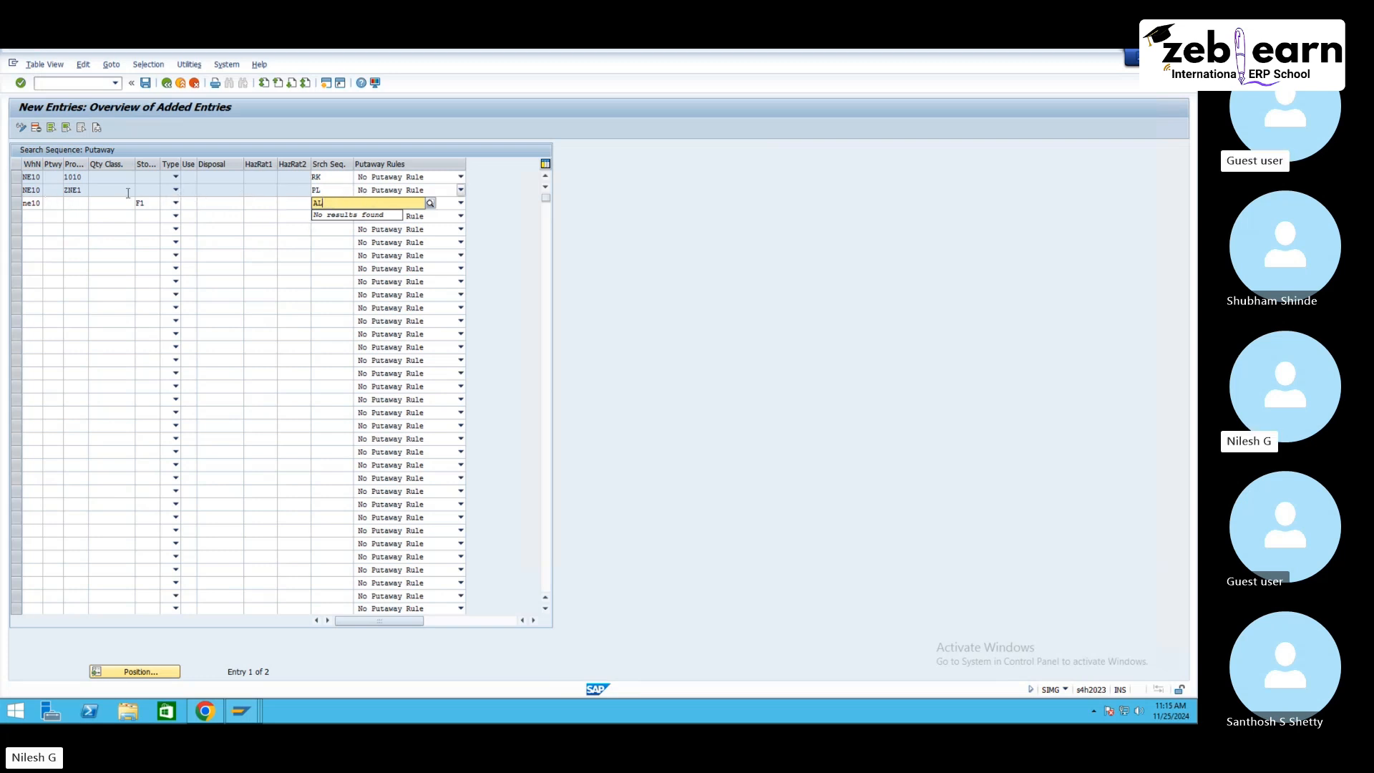
Step: Clear the third row's warehouse, stock type and search sequence entries
left_click(36, 203)
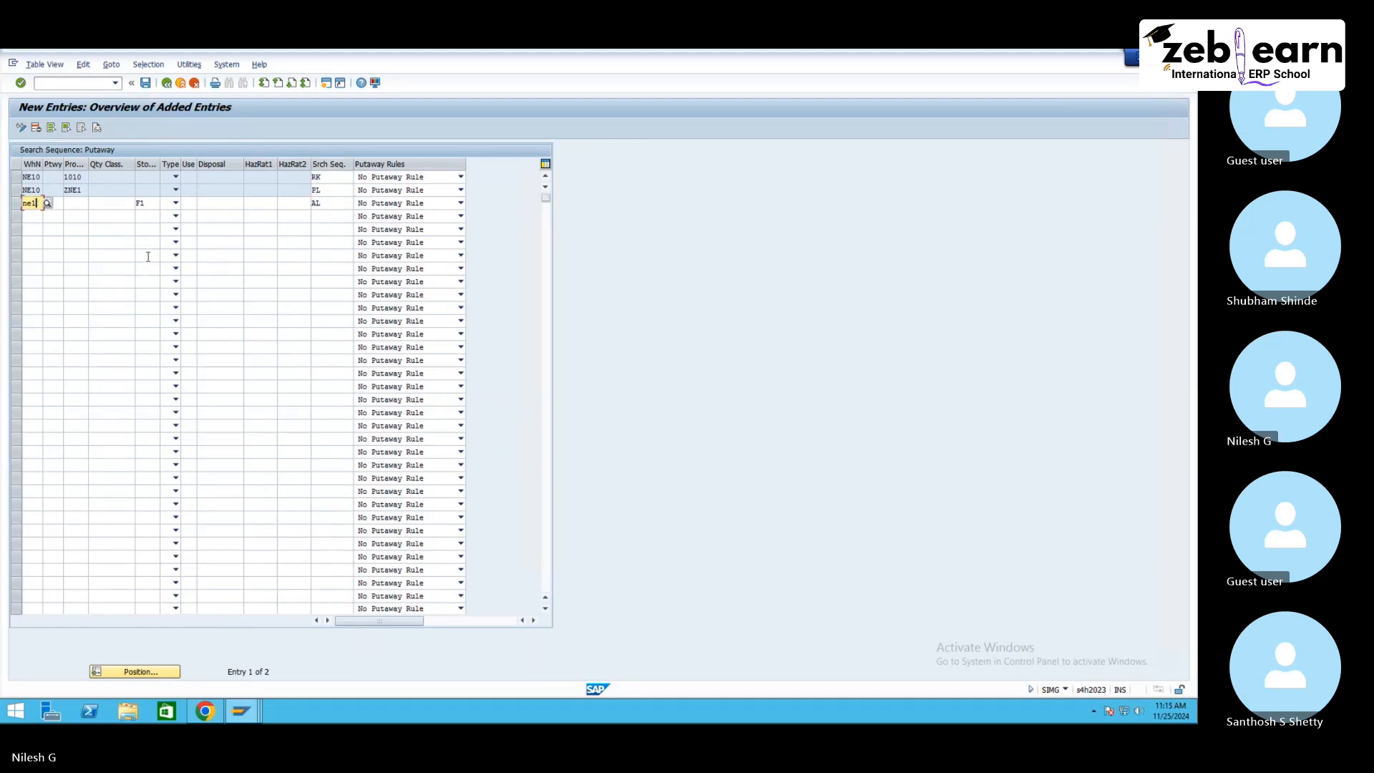
key("BackSpace")
key("BackSpace")
key("BackSpace")
key("Tab")
key("Tab")
key("Tab")
key("shift+Tab")
key("shift+Tab")
key("shift+Tab")
key("Delete")
key("Tab")
key("Tab")
key("Tab")
key("Tab")
key("Tab")
key("Tab")
key("Tab")
key("Tab")
key("Tab")
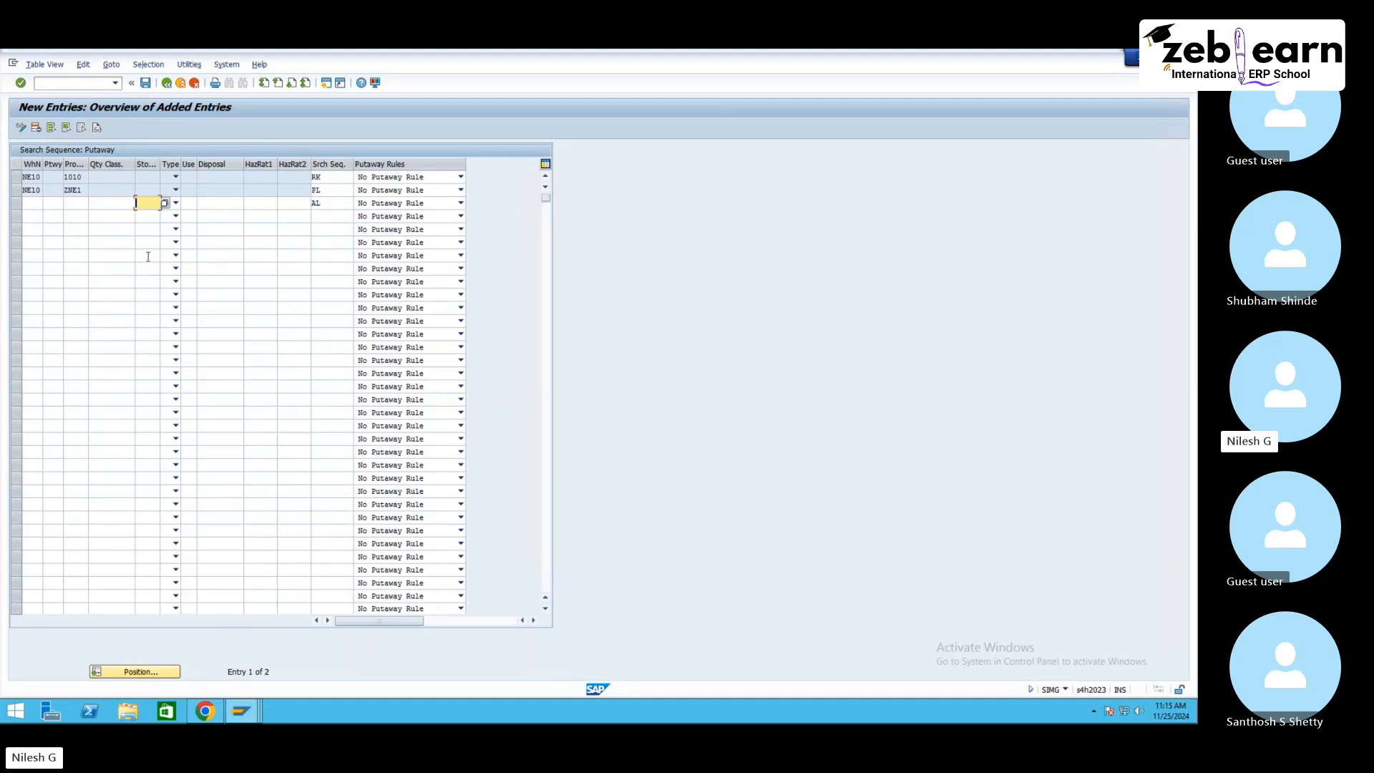
key("Tab")
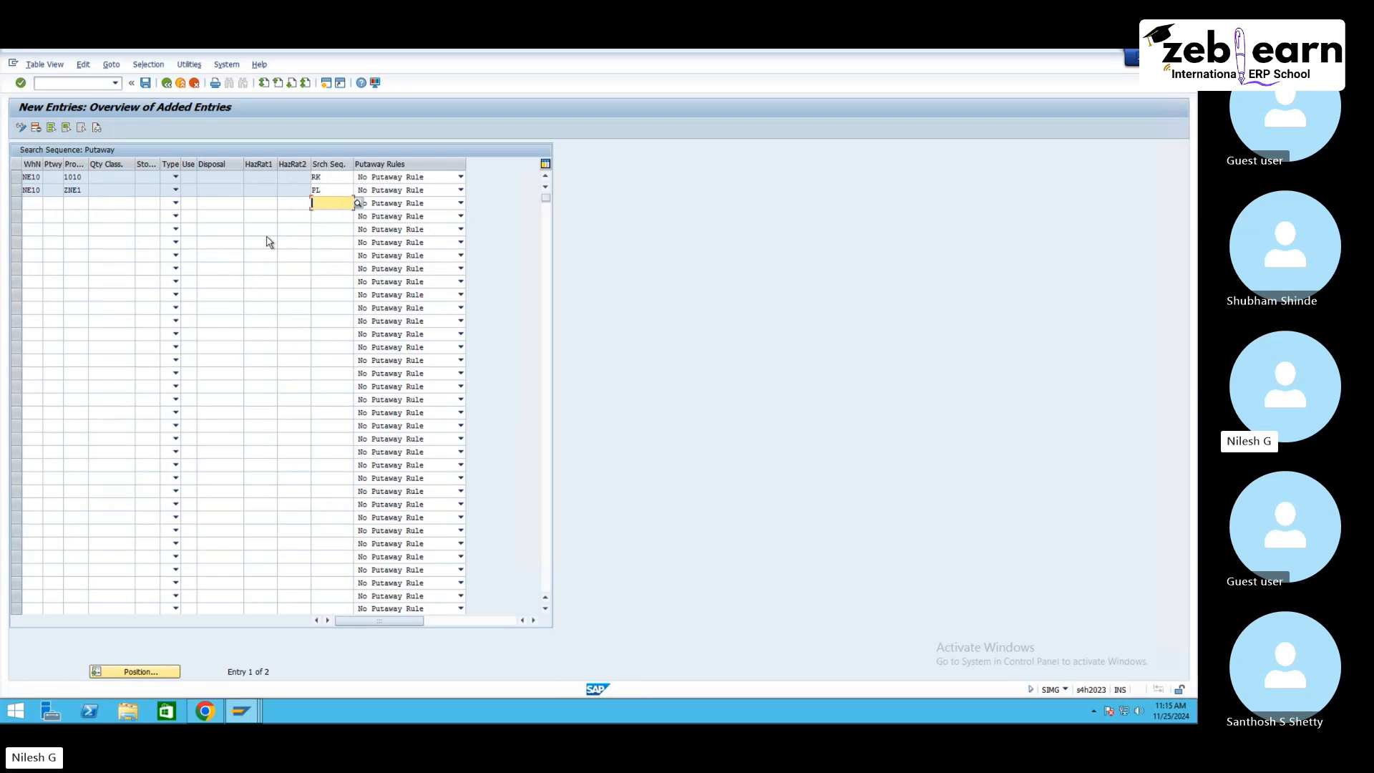
Step: In Optimize Access Strategy for Storage Type Search: Putaway, set NE10 sequence 1 to process type only and sequence 2 to putaway control, then save
left_click(146, 84)
left_click(167, 83)
left_click(168, 84)
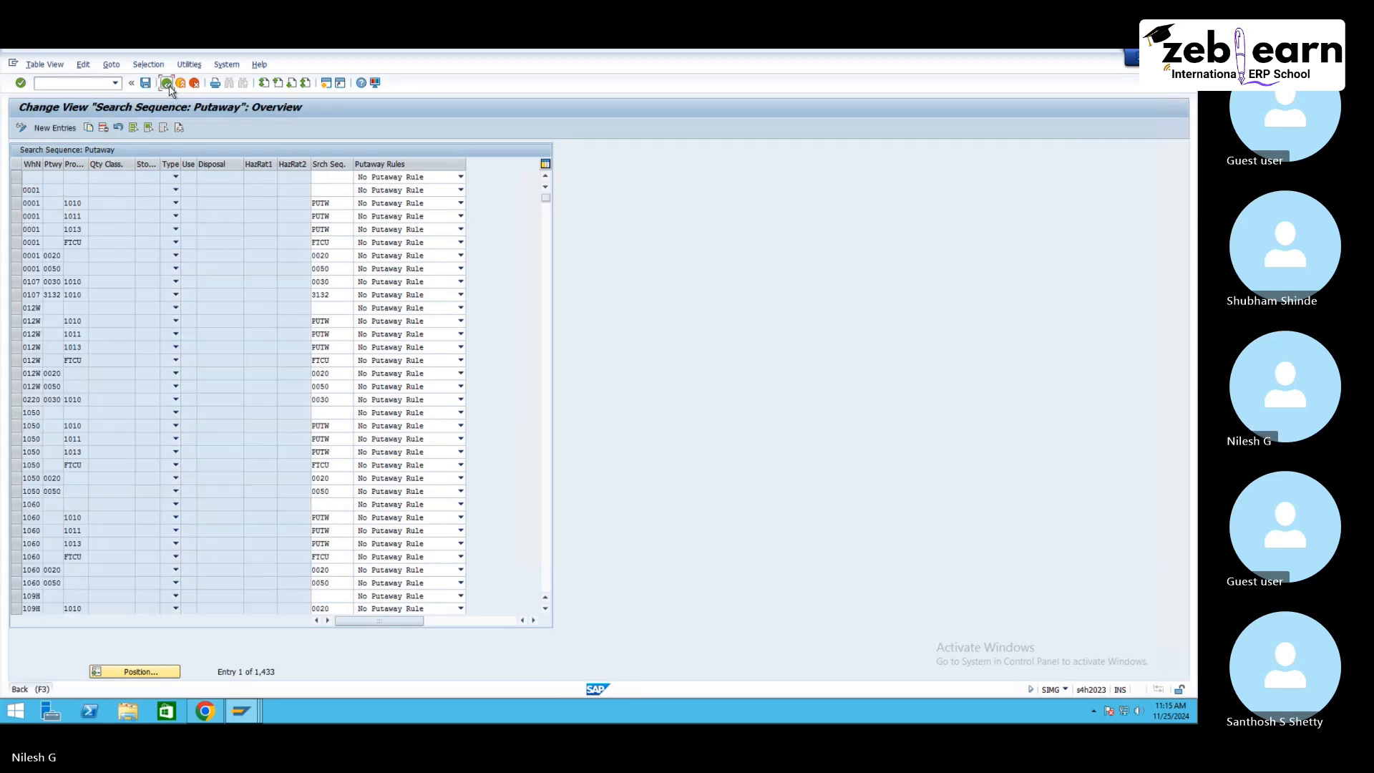
left_click(165, 622)
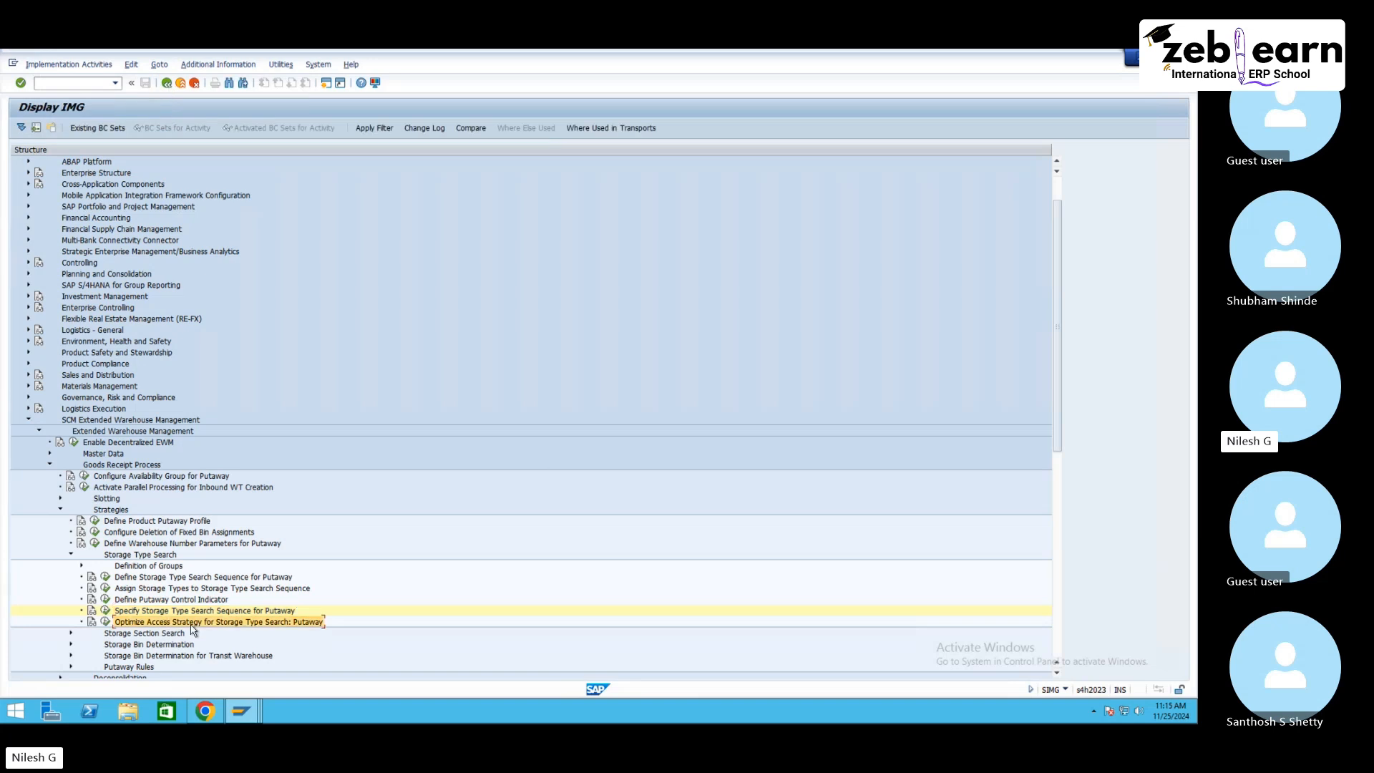
left_click(106, 622)
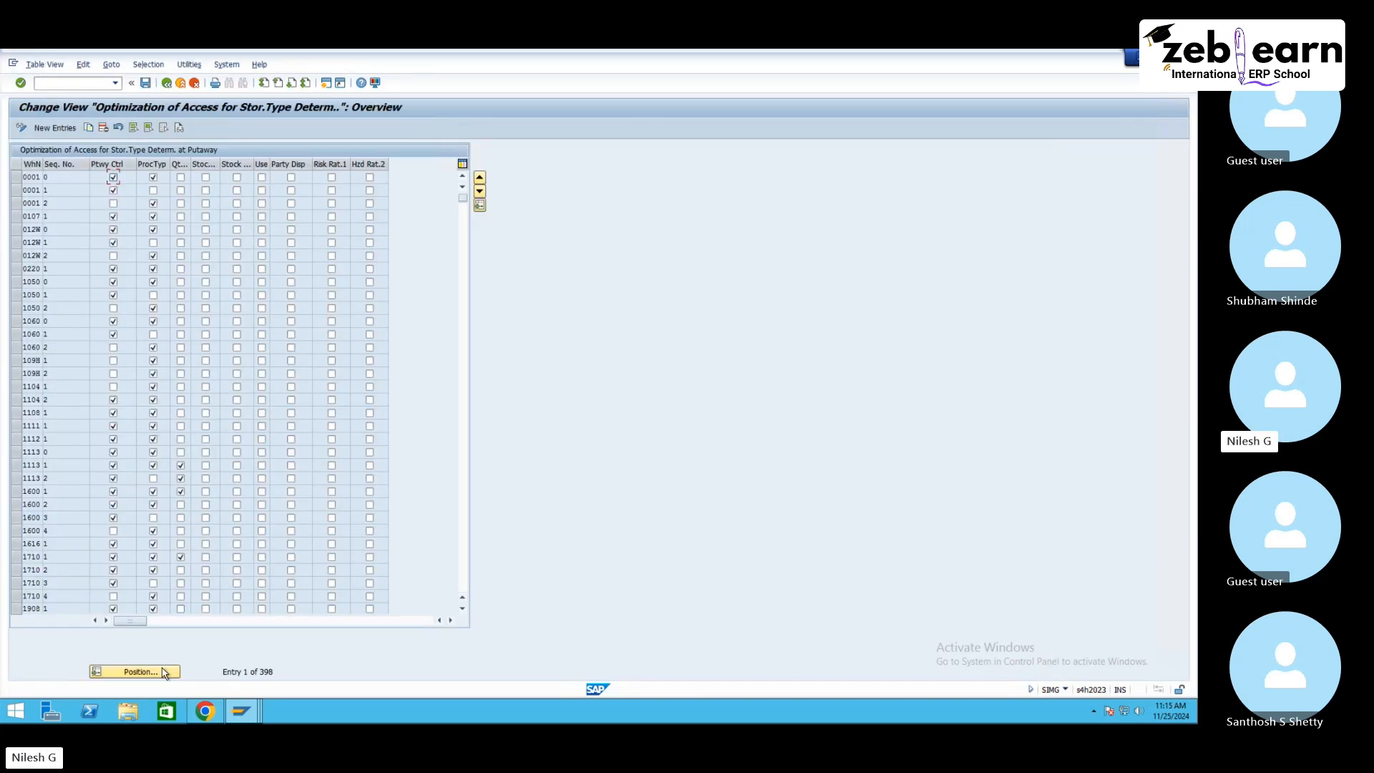
left_click(136, 671)
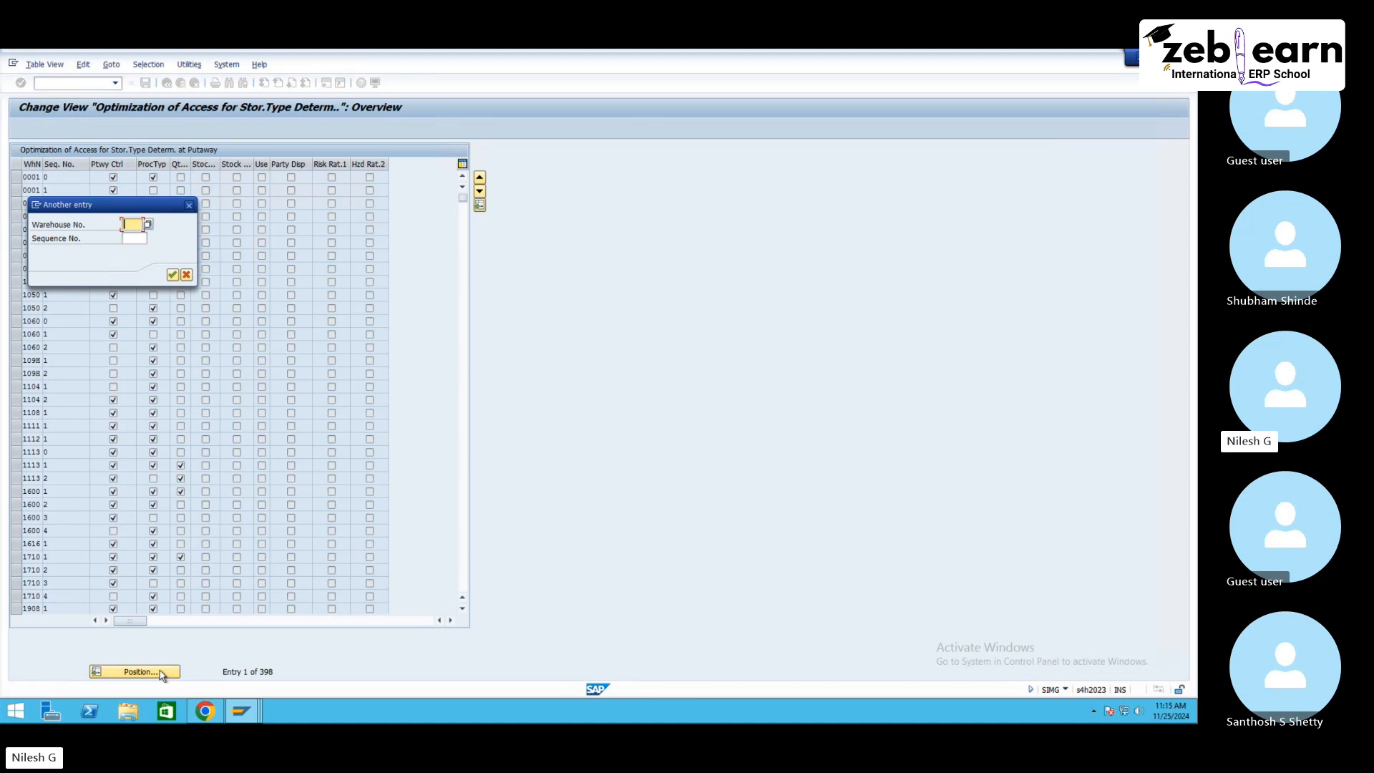
type("ne10")
key("Return")
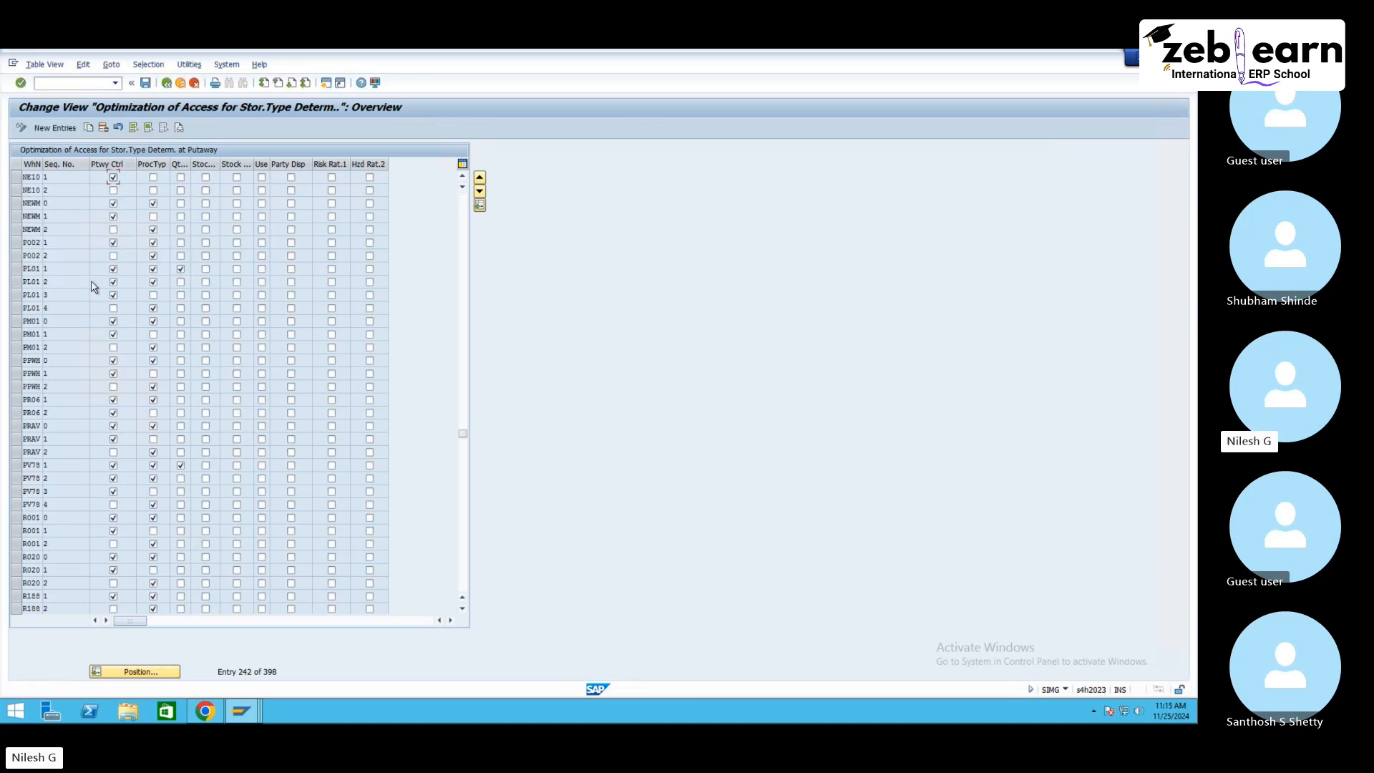
left_click(113, 177)
left_click(153, 177)
left_click(113, 190)
left_click(146, 84)
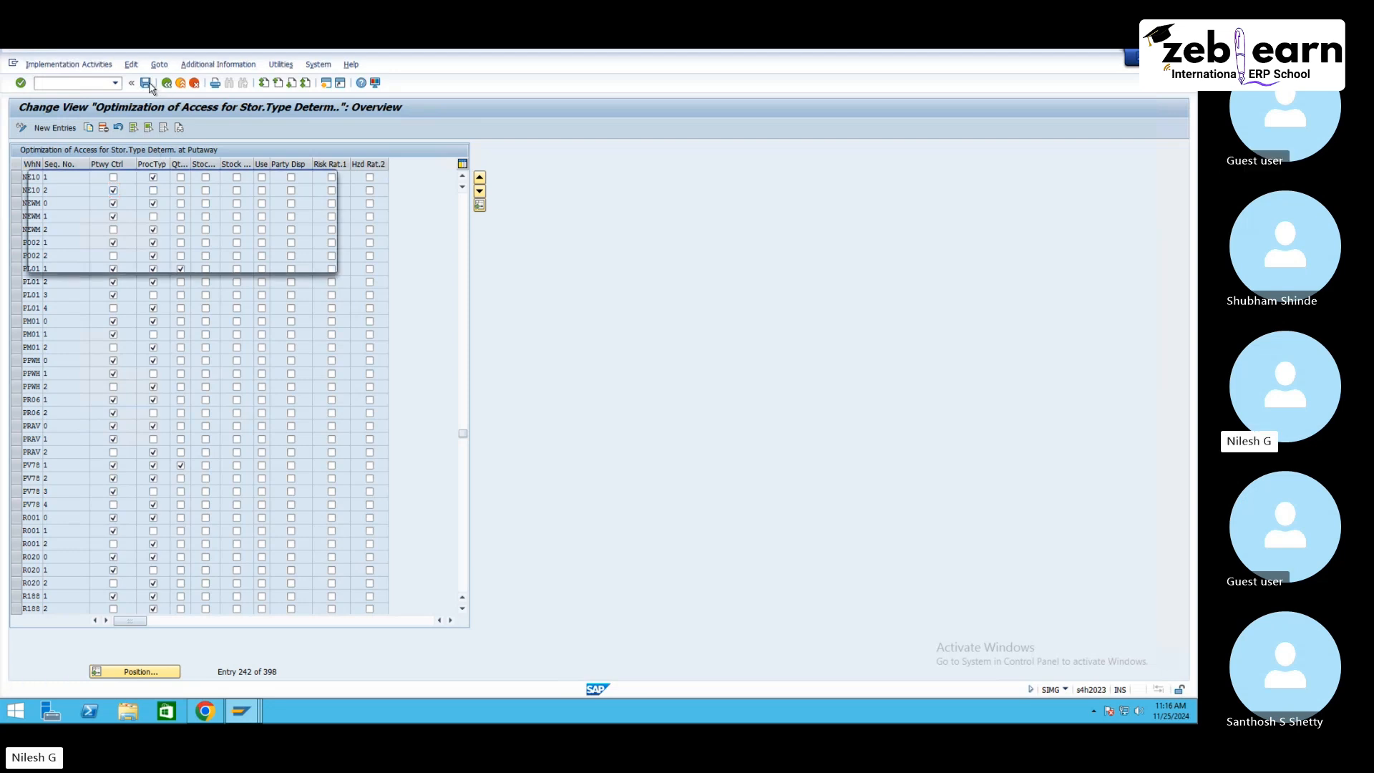
left_click(185, 262)
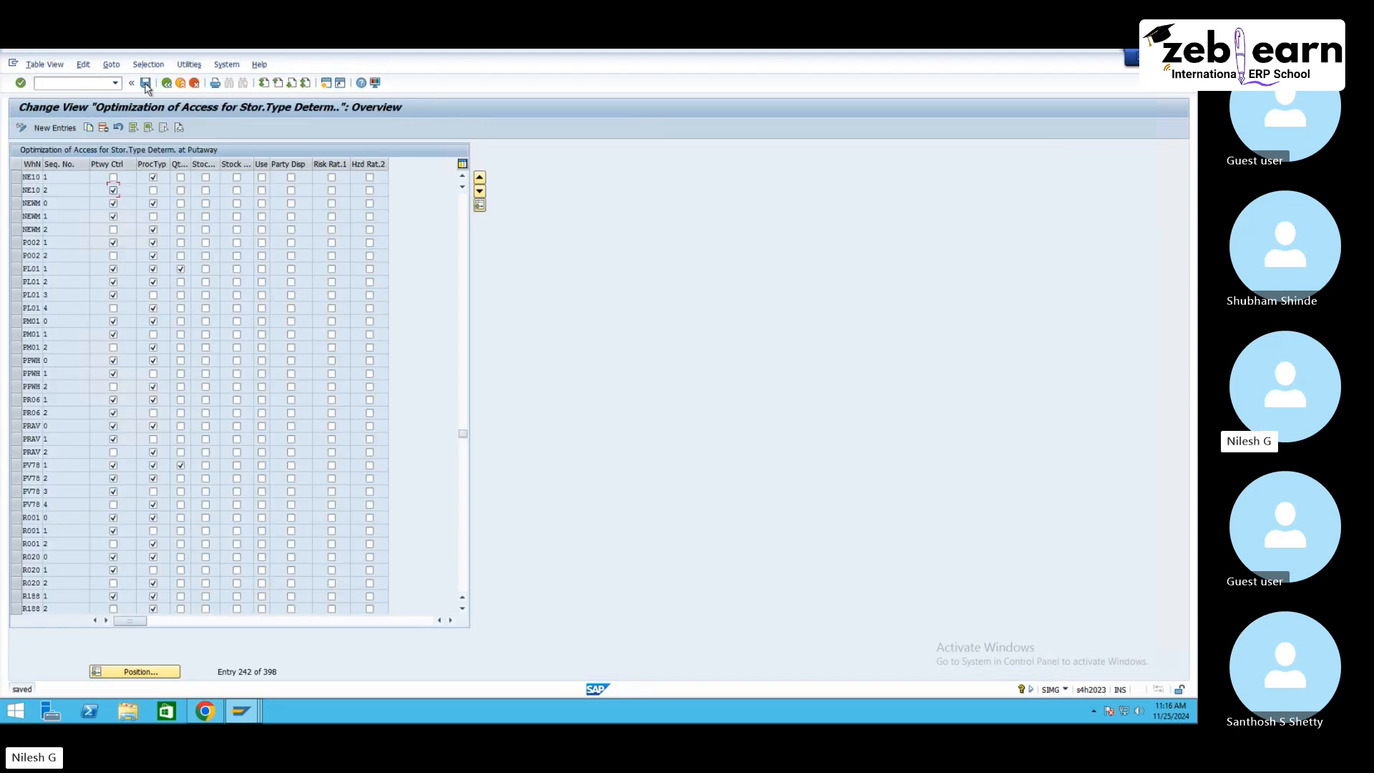
Step: Open Define Storage Bin Structure, locate warehouse NE10 and copy its first bin structure entry
left_click(168, 84)
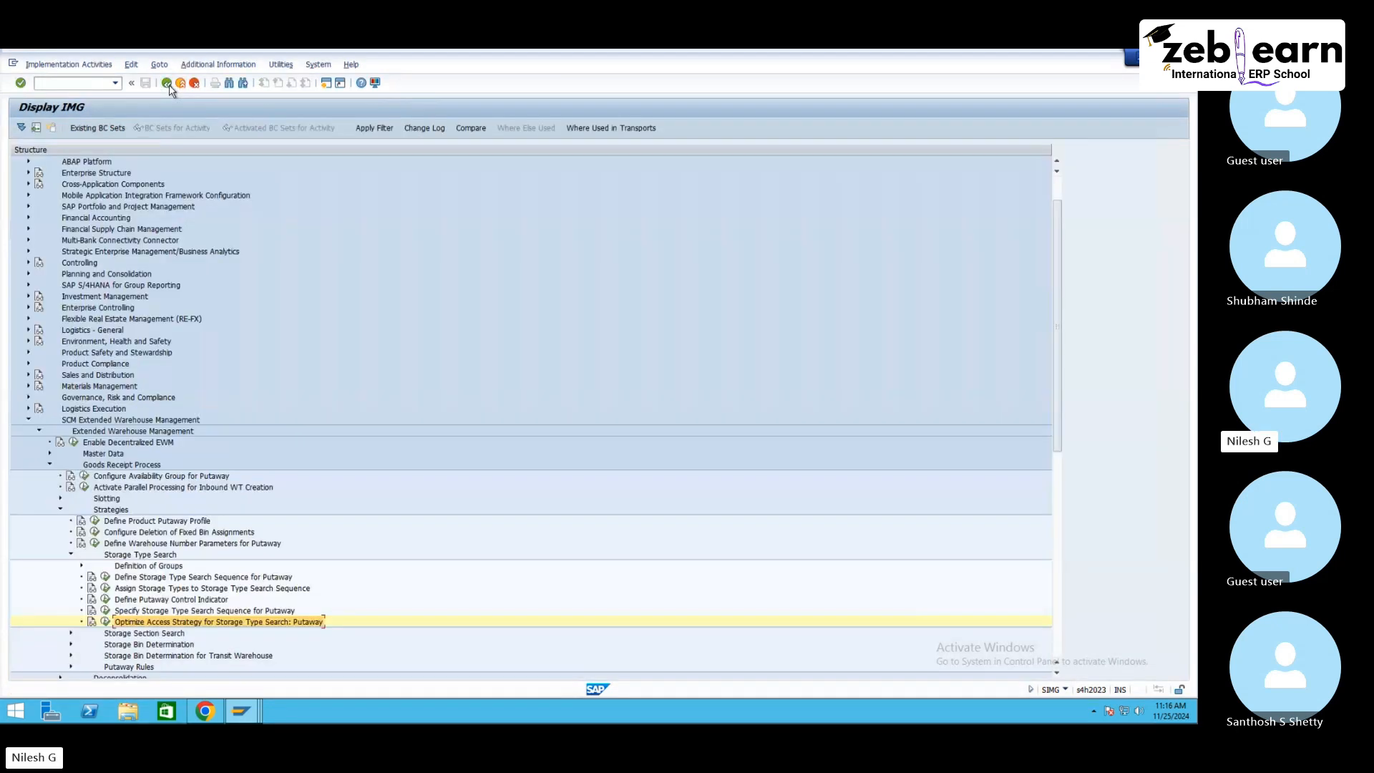
left_click(51, 464)
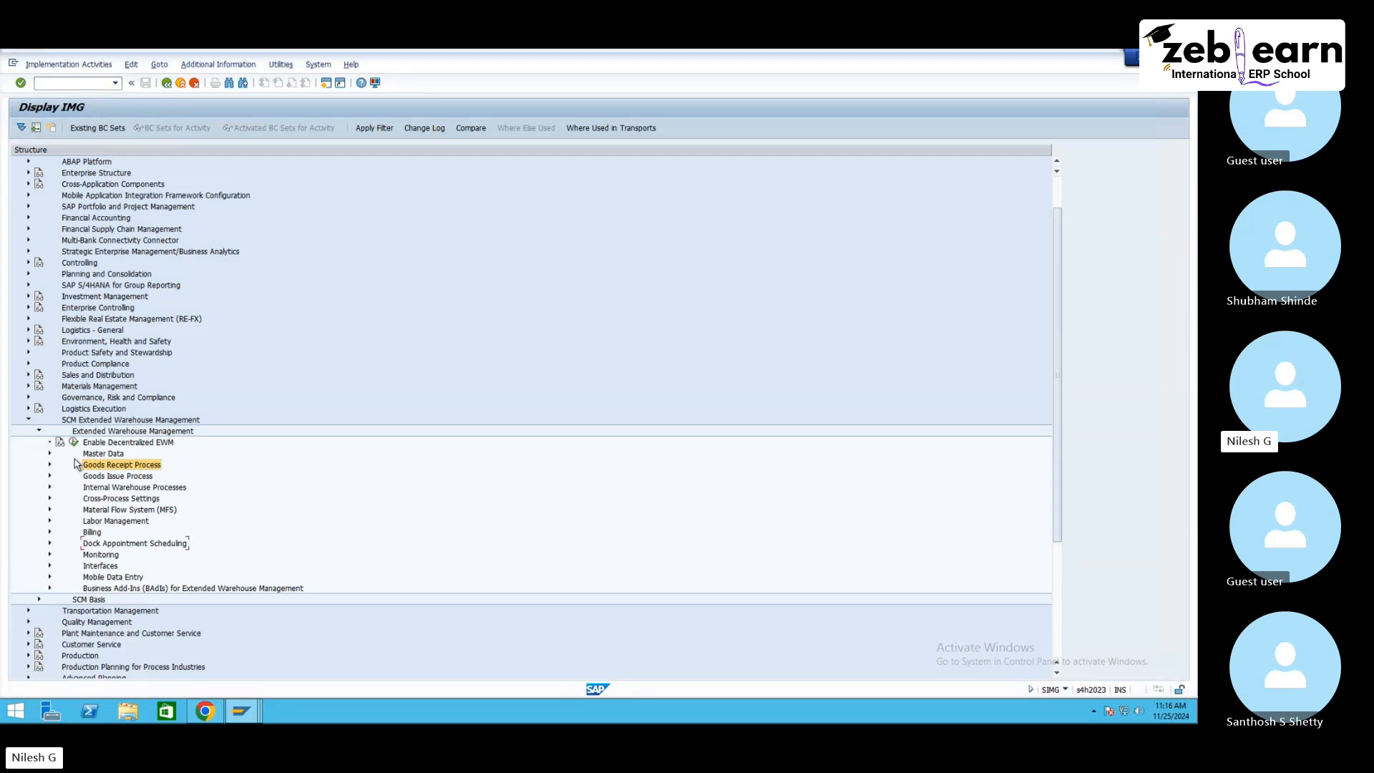
left_click(93, 455)
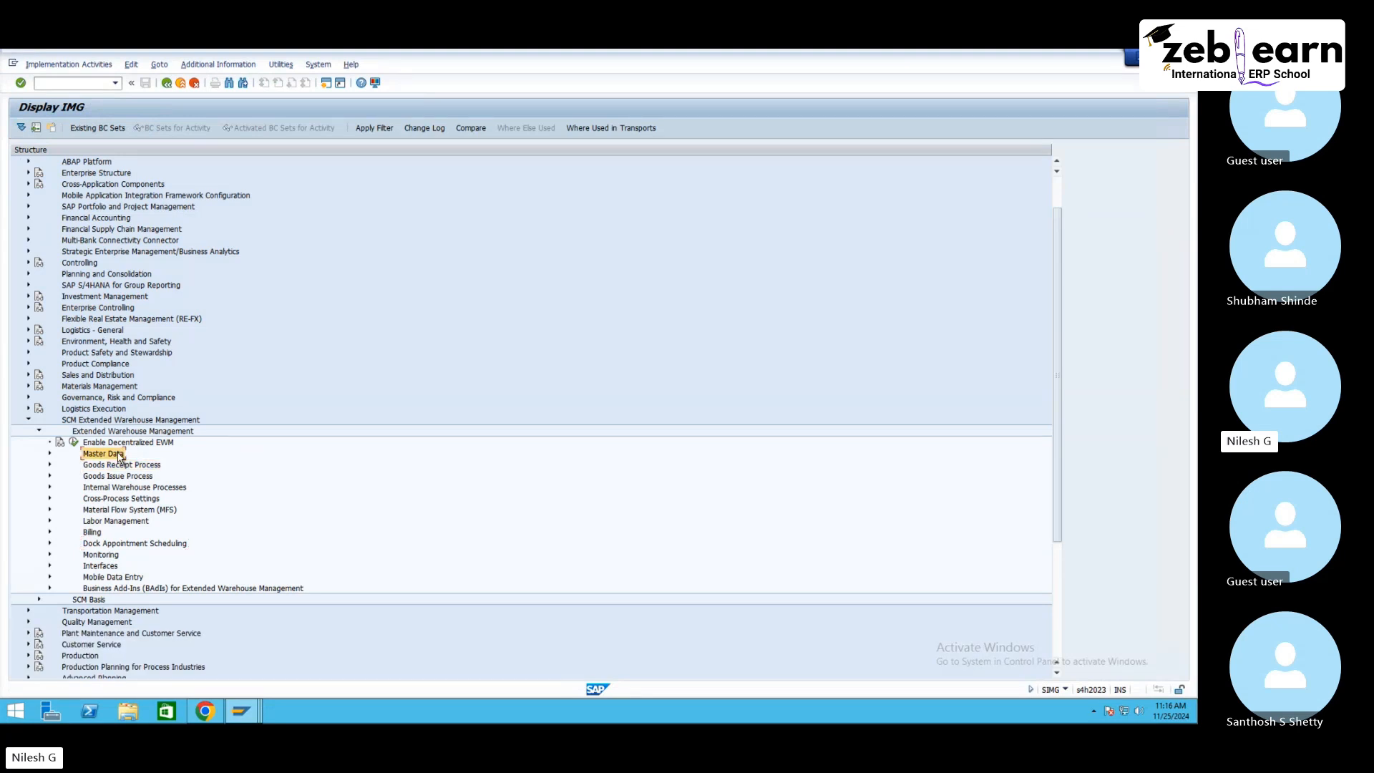
left_click(49, 453)
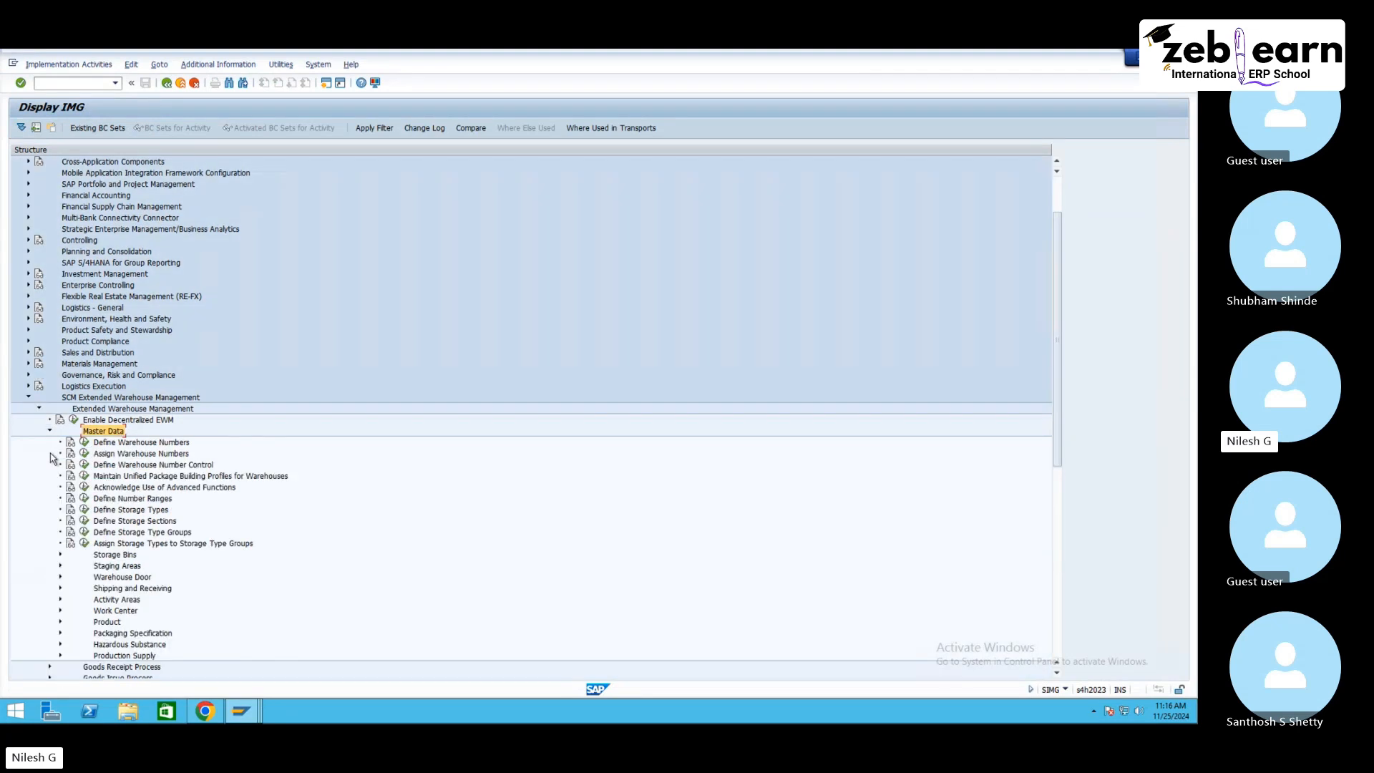
left_click(112, 569)
left_click(60, 566)
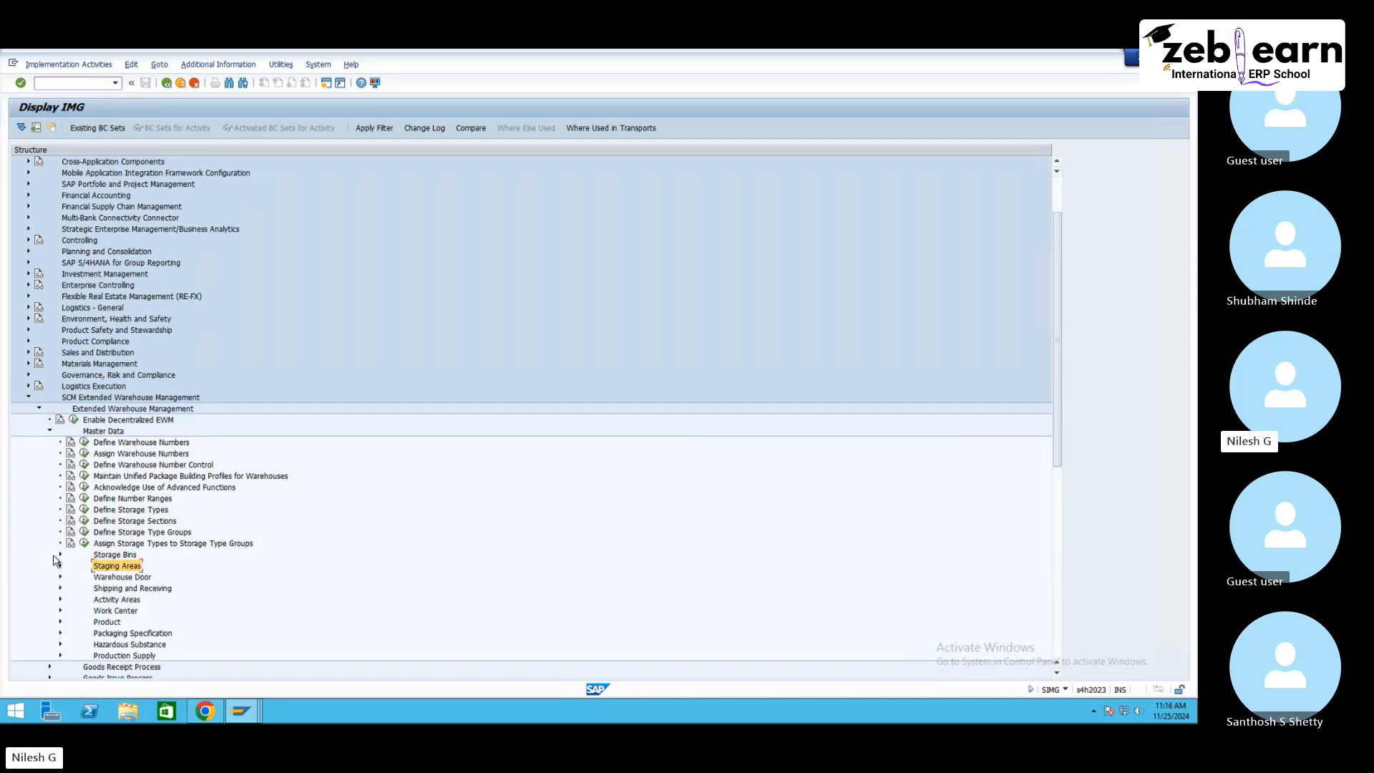
left_click(60, 564)
left_click(61, 556)
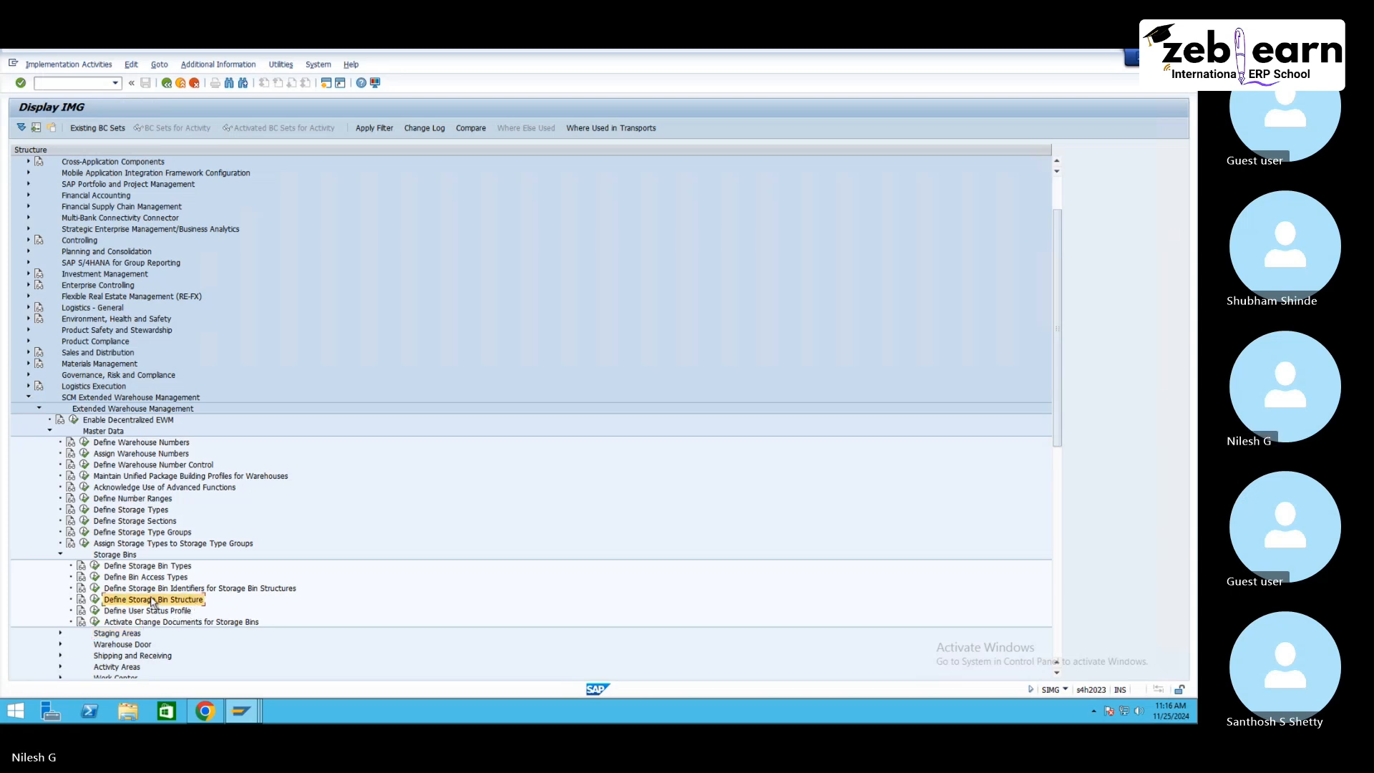
left_click(96, 601)
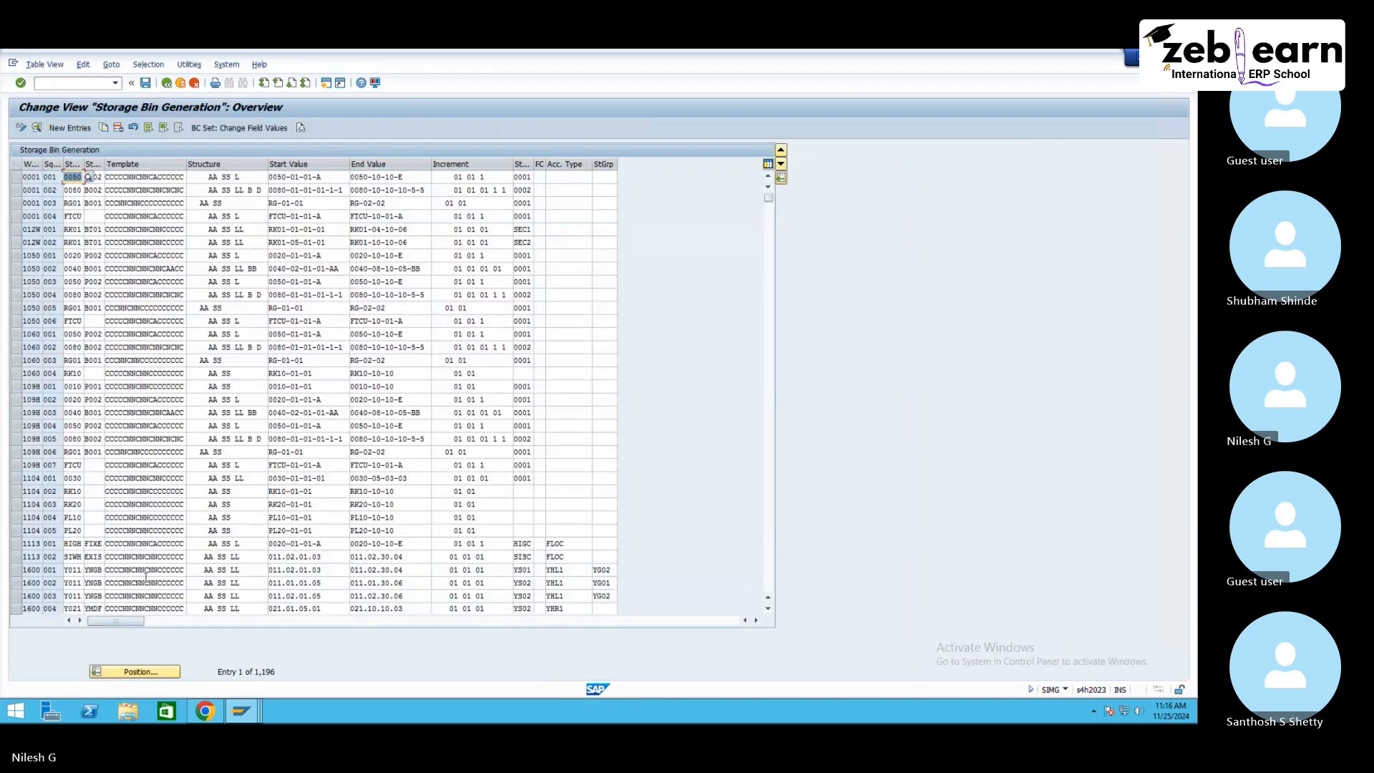
left_click(152, 671)
type("ne10")
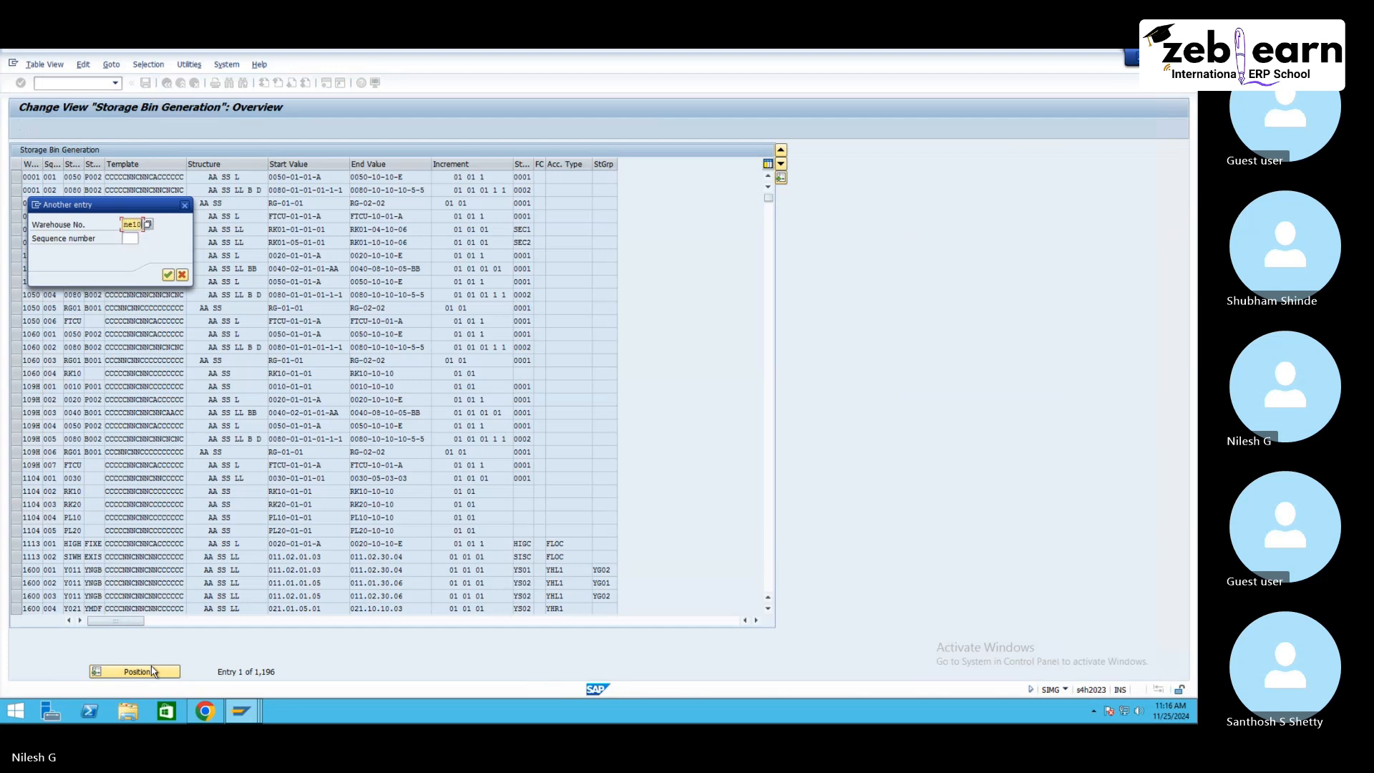
key("Return")
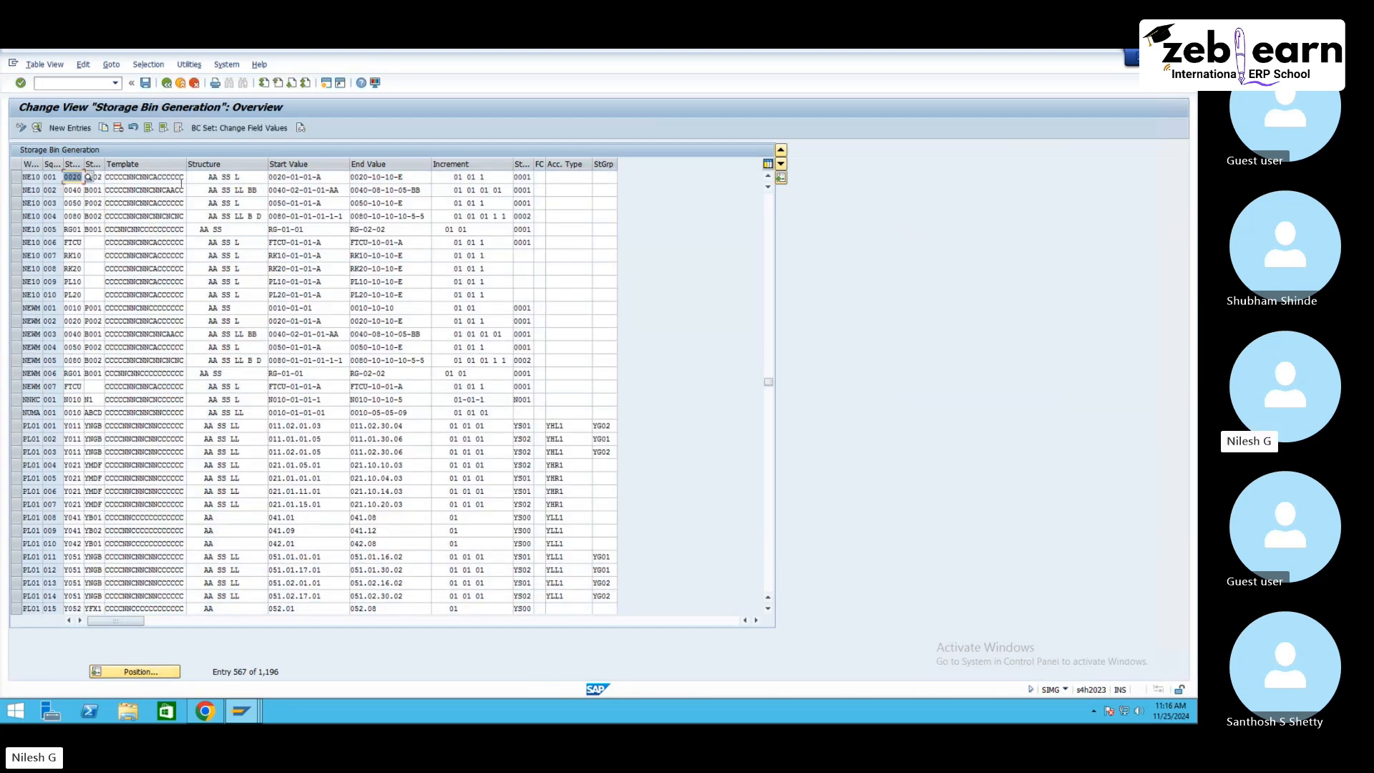
left_click(17, 177)
left_click(103, 128)
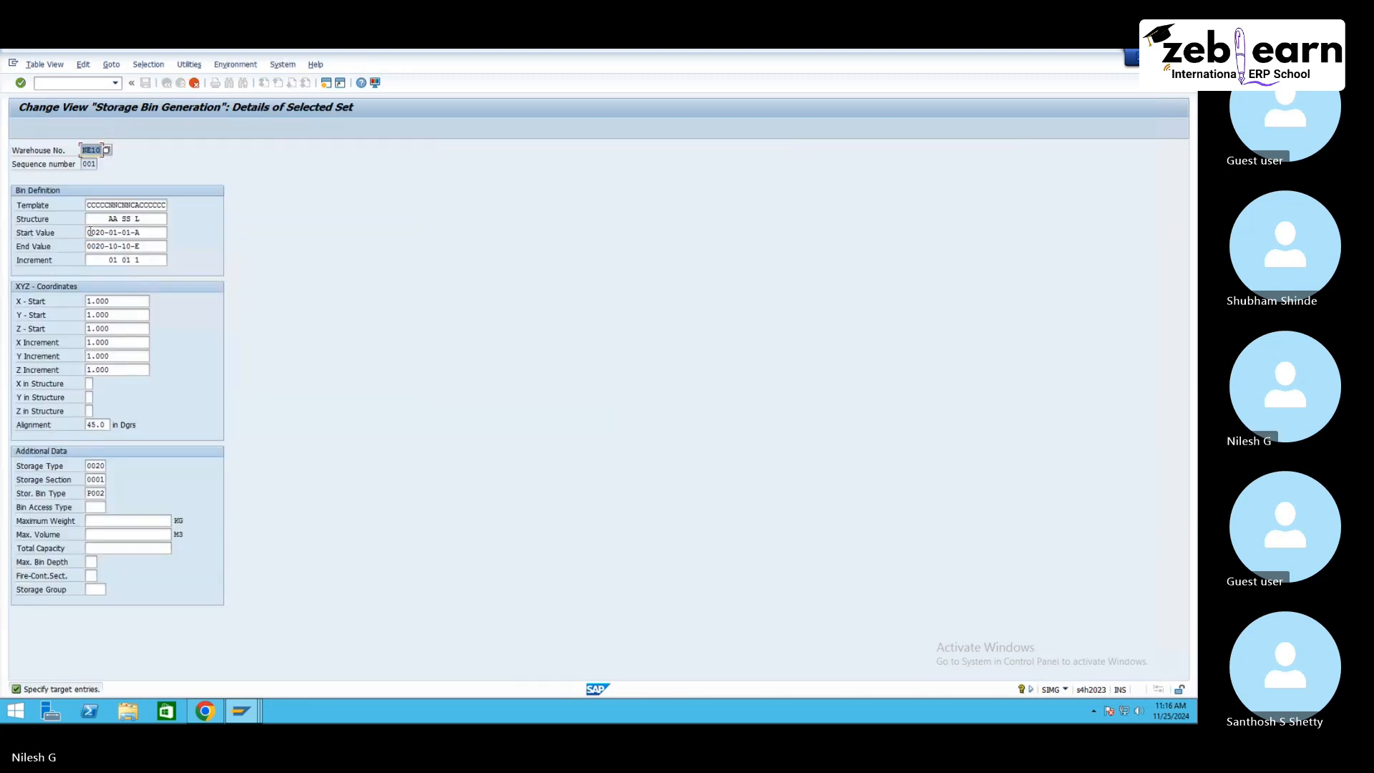
Step: Set the copied entry's end value to rk30-10-10-E and start value to rk30-01-01-A
left_click(92, 231)
key("Tab")
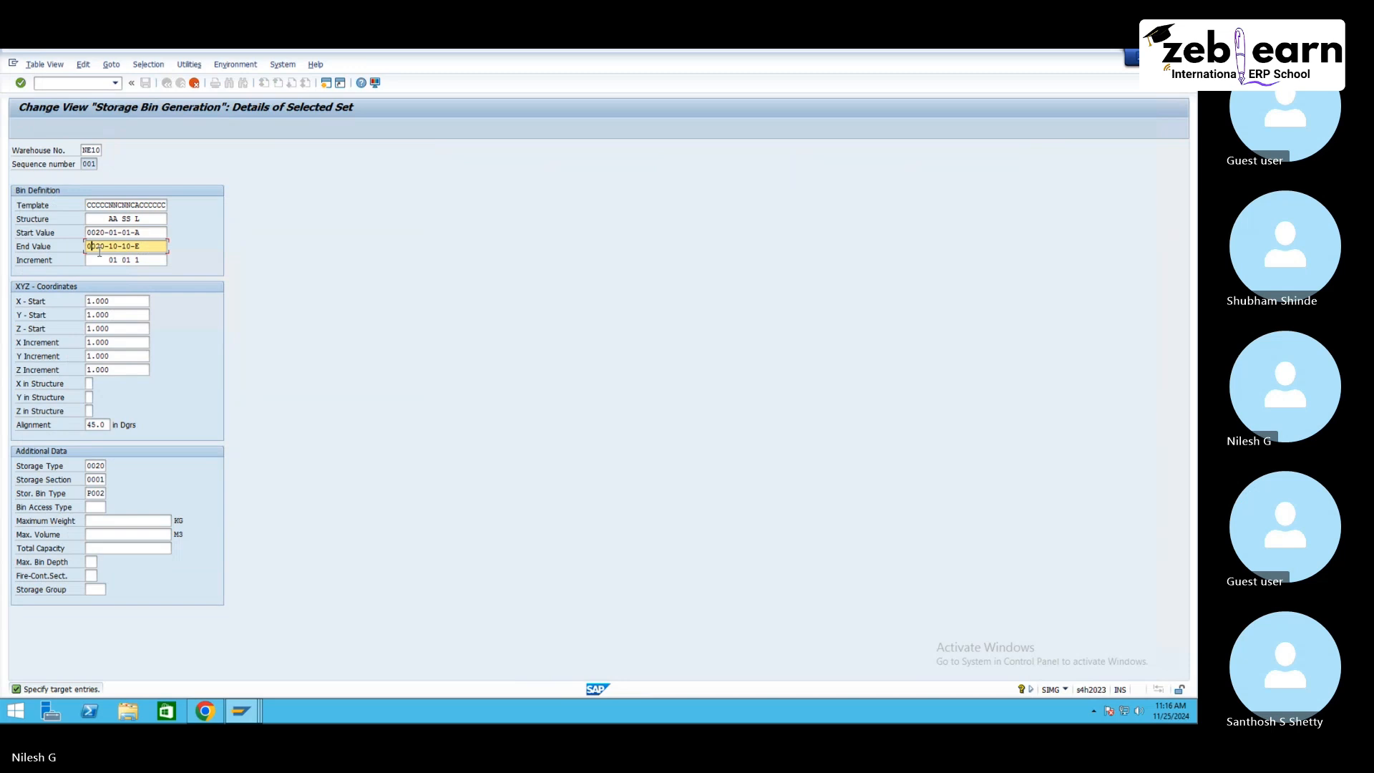
type("rt")
key("Delete")
key("Delete")
key("Delete")
key("BackSpace")
key("BackSpace")
key("BackSpace")
type("rk30")
left_click(95, 233)
key("Delete")
key("Delete")
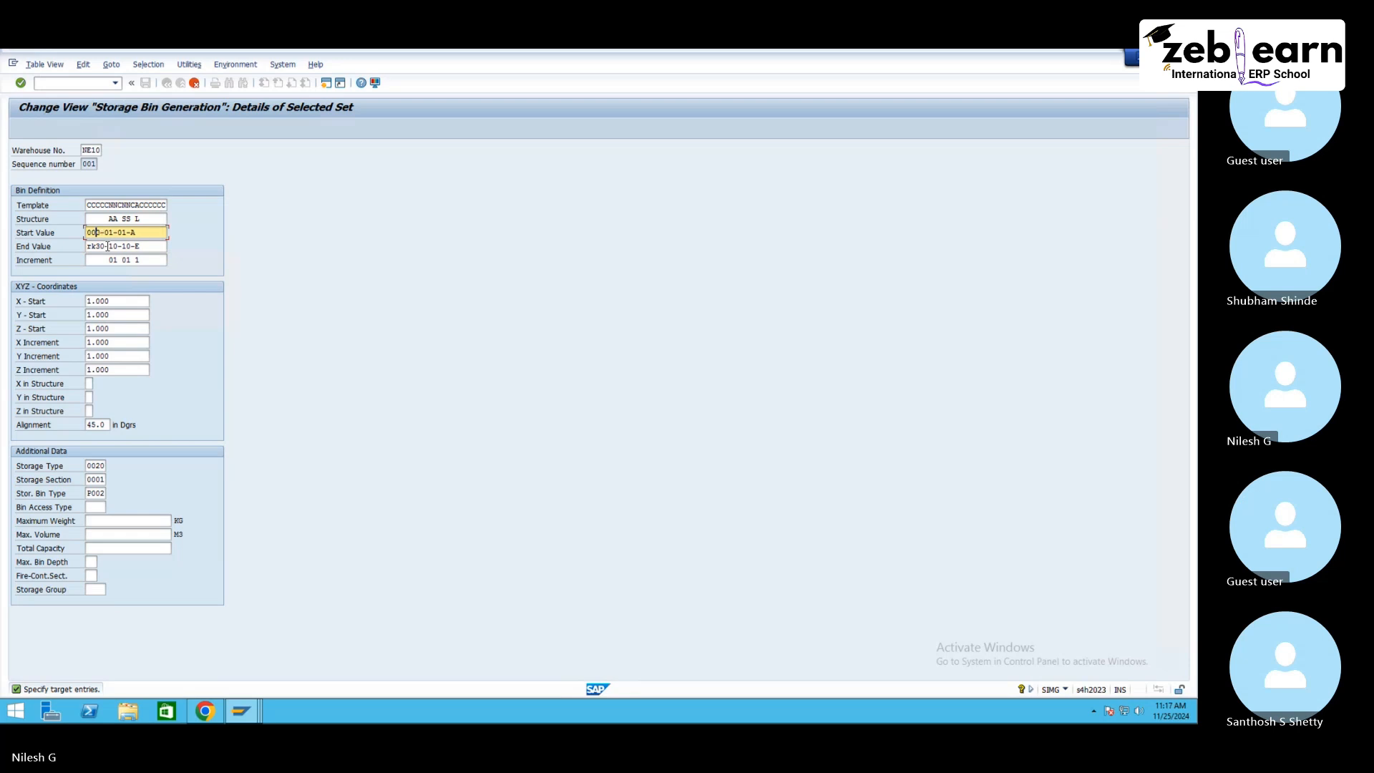
key("BackSpace")
key("BackSpace")
type("rk30")
Step: Set the copied entry's storage type to rk30, confirm the new entry and save it to the transport request
left_click(102, 466)
key("BackSpace")
key("BackSpace")
key("BackSpace")
key("BackSpace")
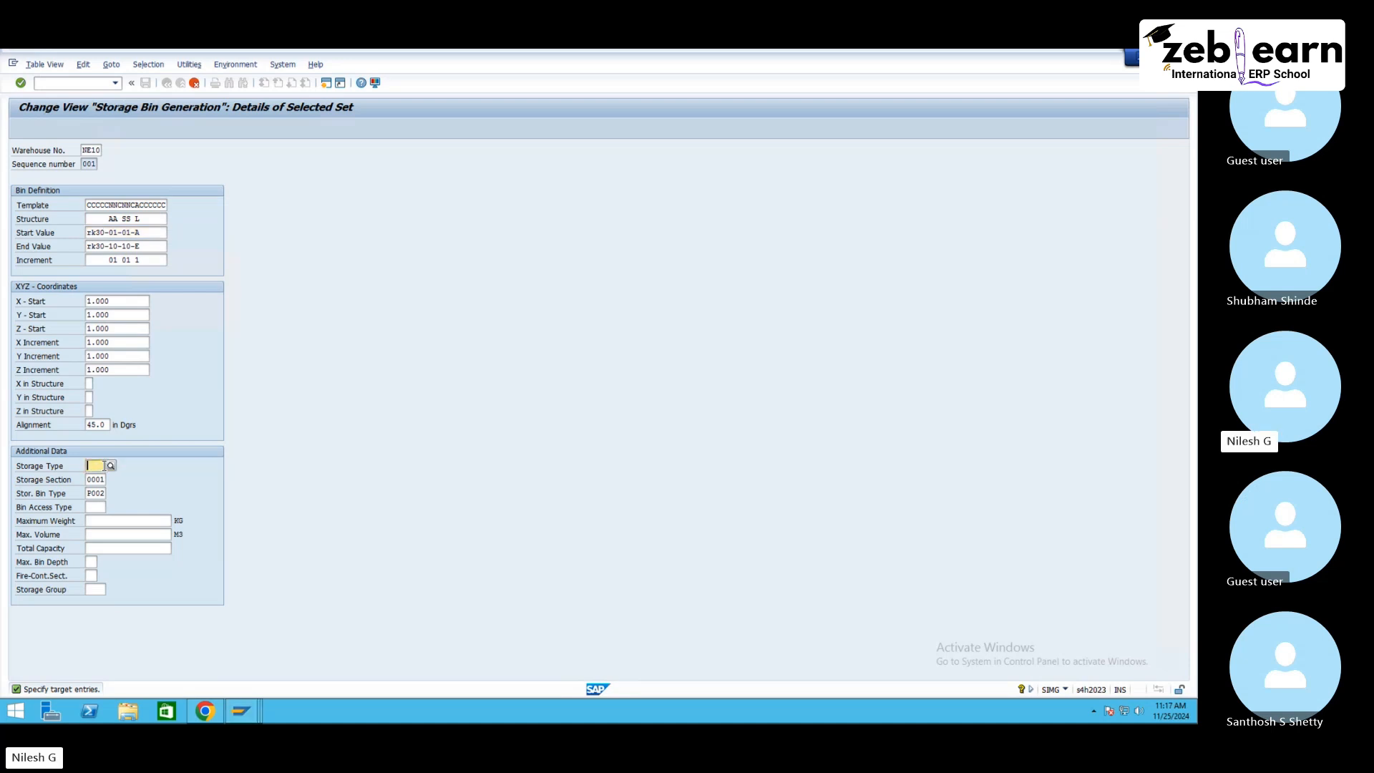
type("rk30")
key("Tab")
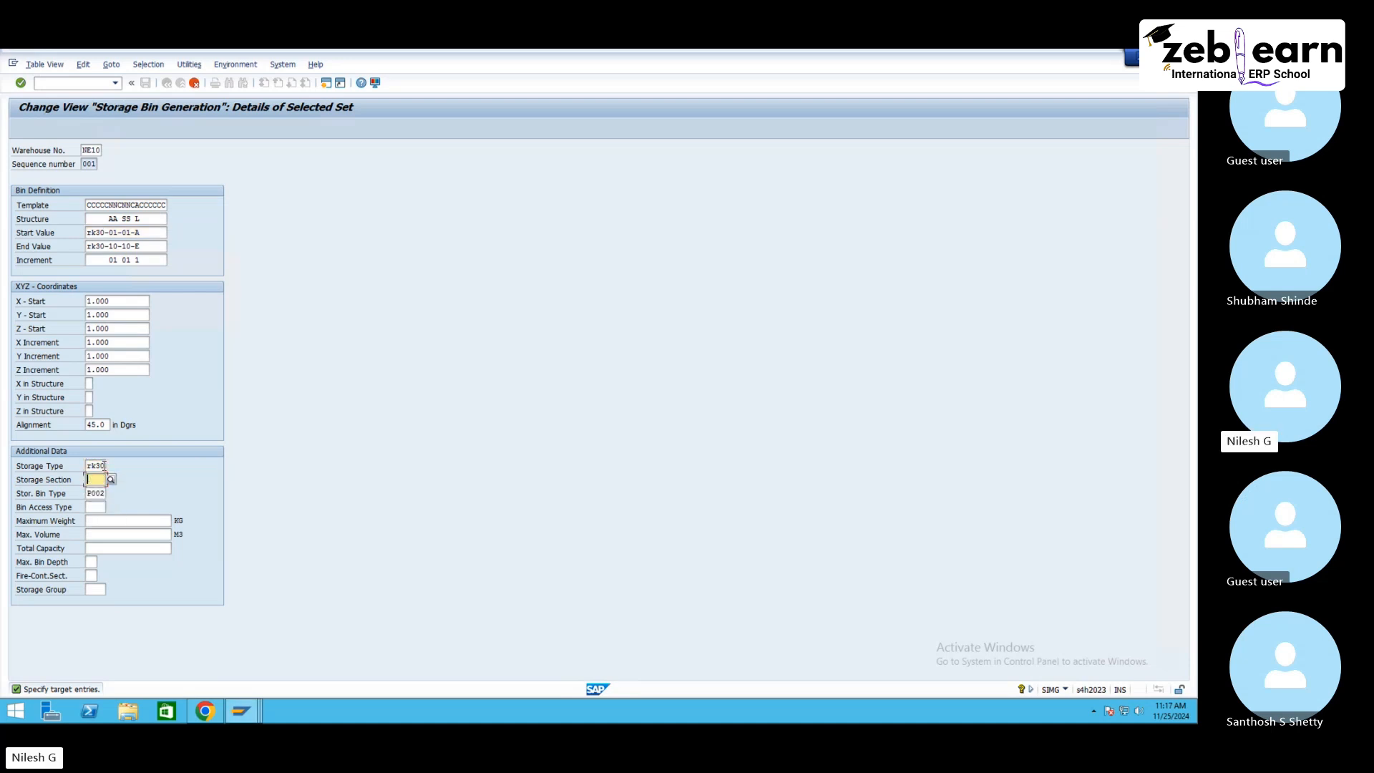
key("Tab")
key("Return")
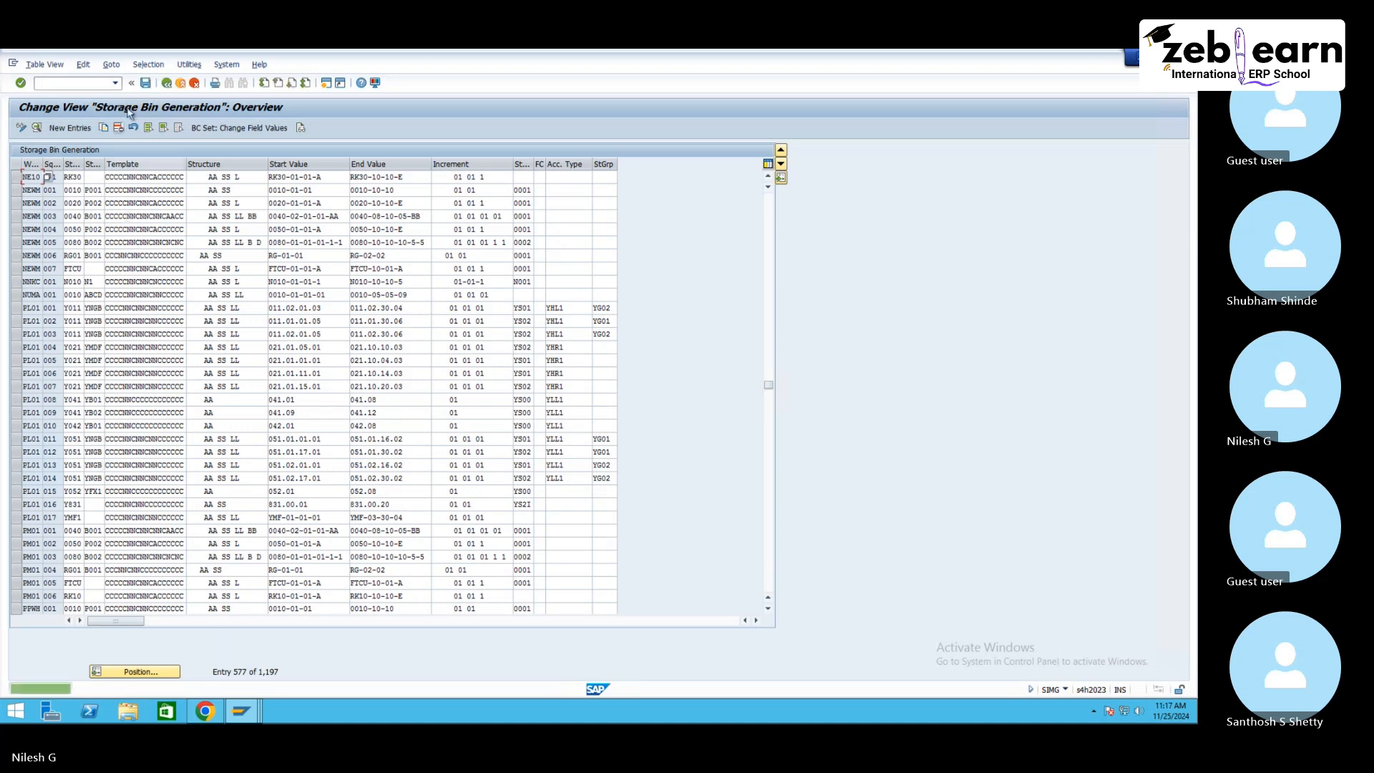
left_click(145, 85)
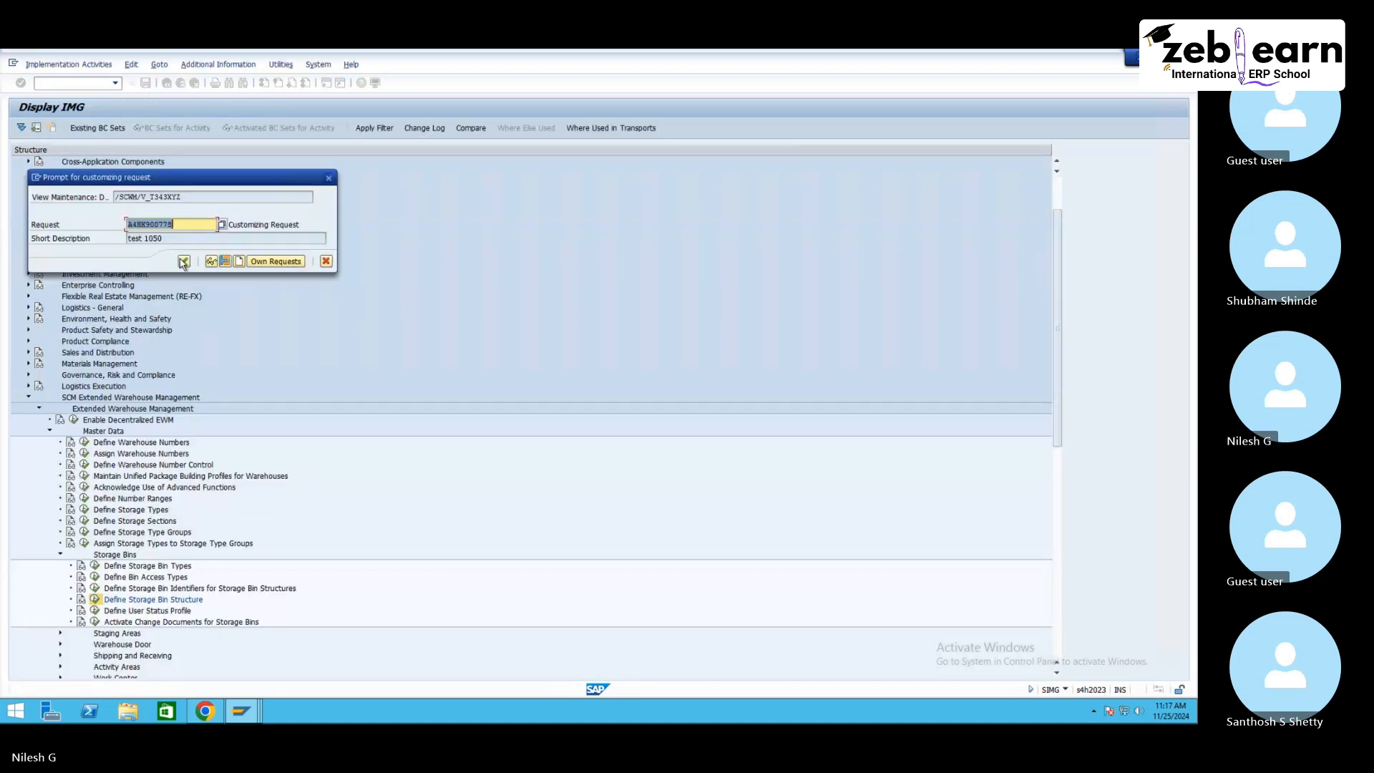
left_click(177, 261)
Step: Open transaction /scwm/ls11 in a new session to mass edit storage bins for warehouse NE10
left_click(73, 84)
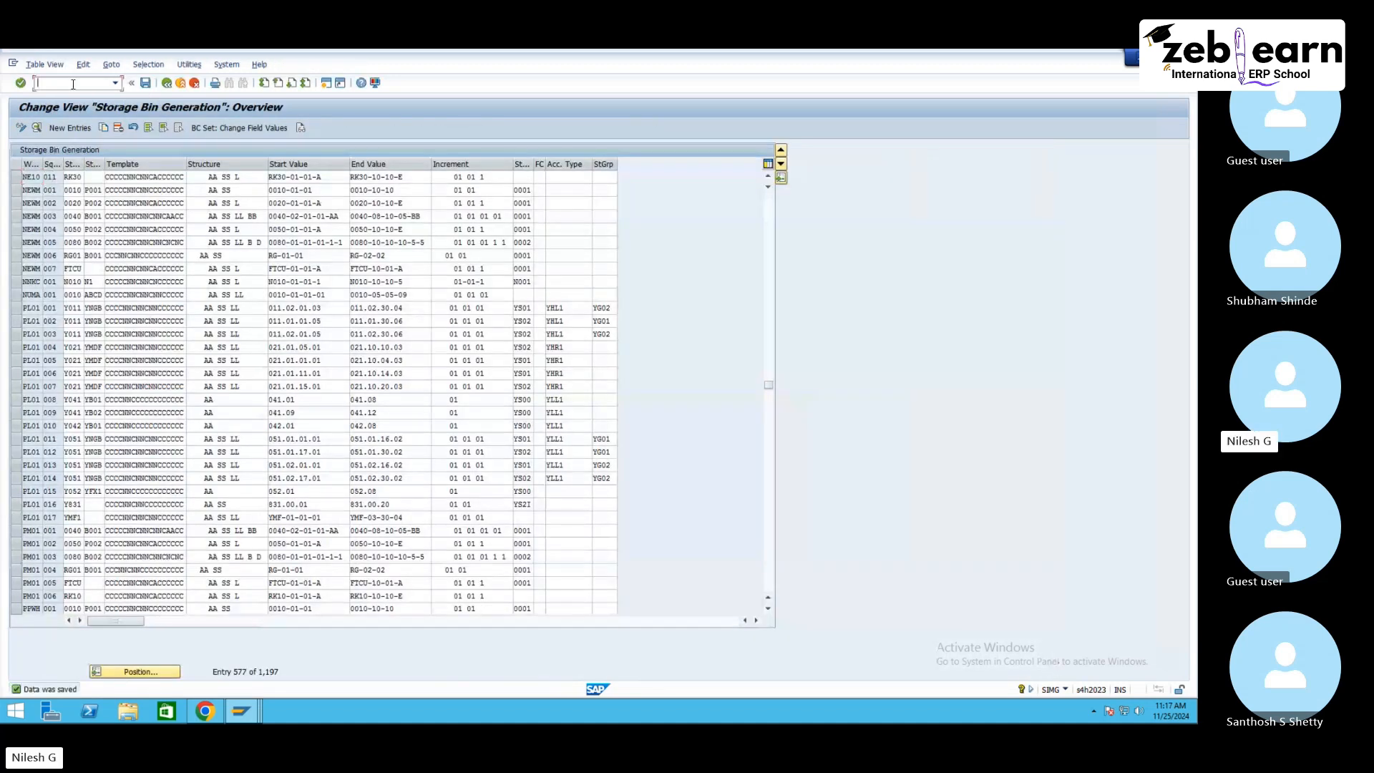
type("/o/s")
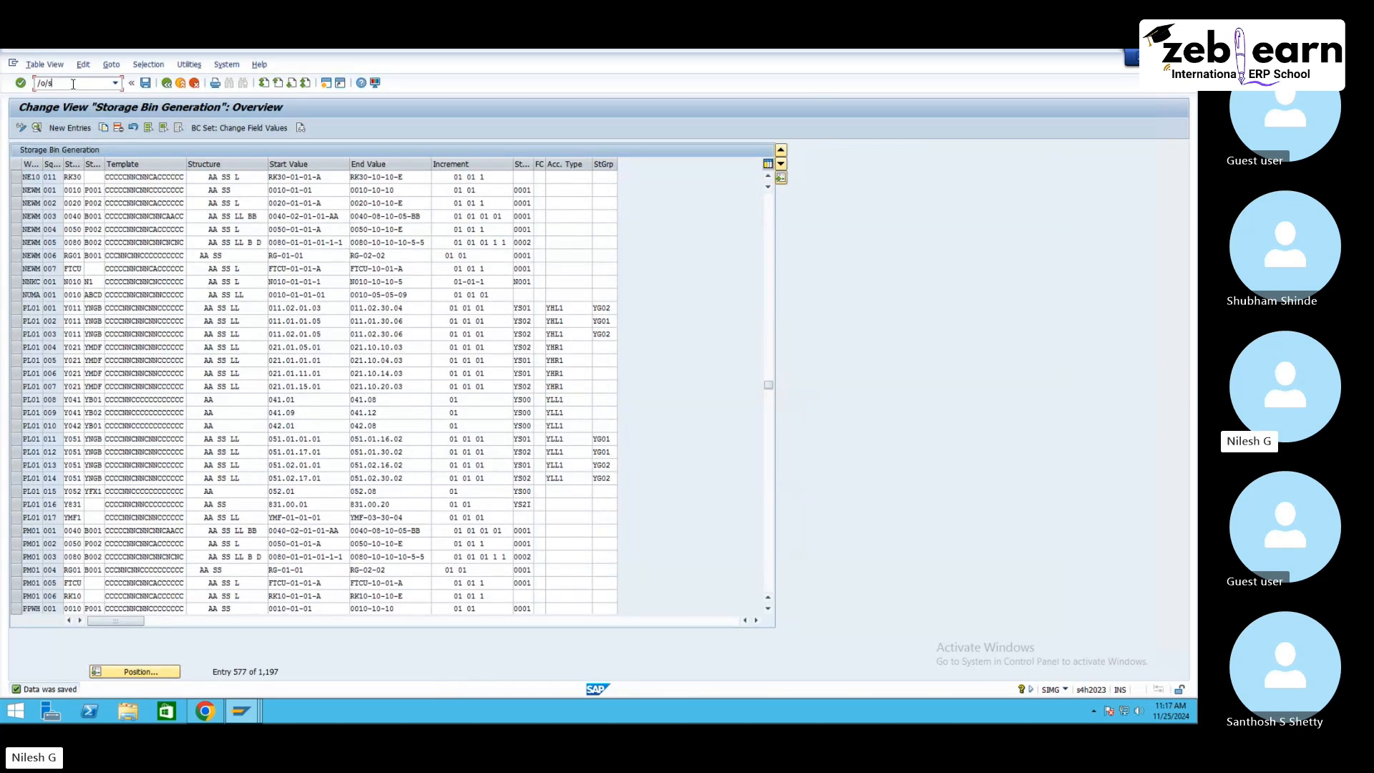
type("cwm/l")
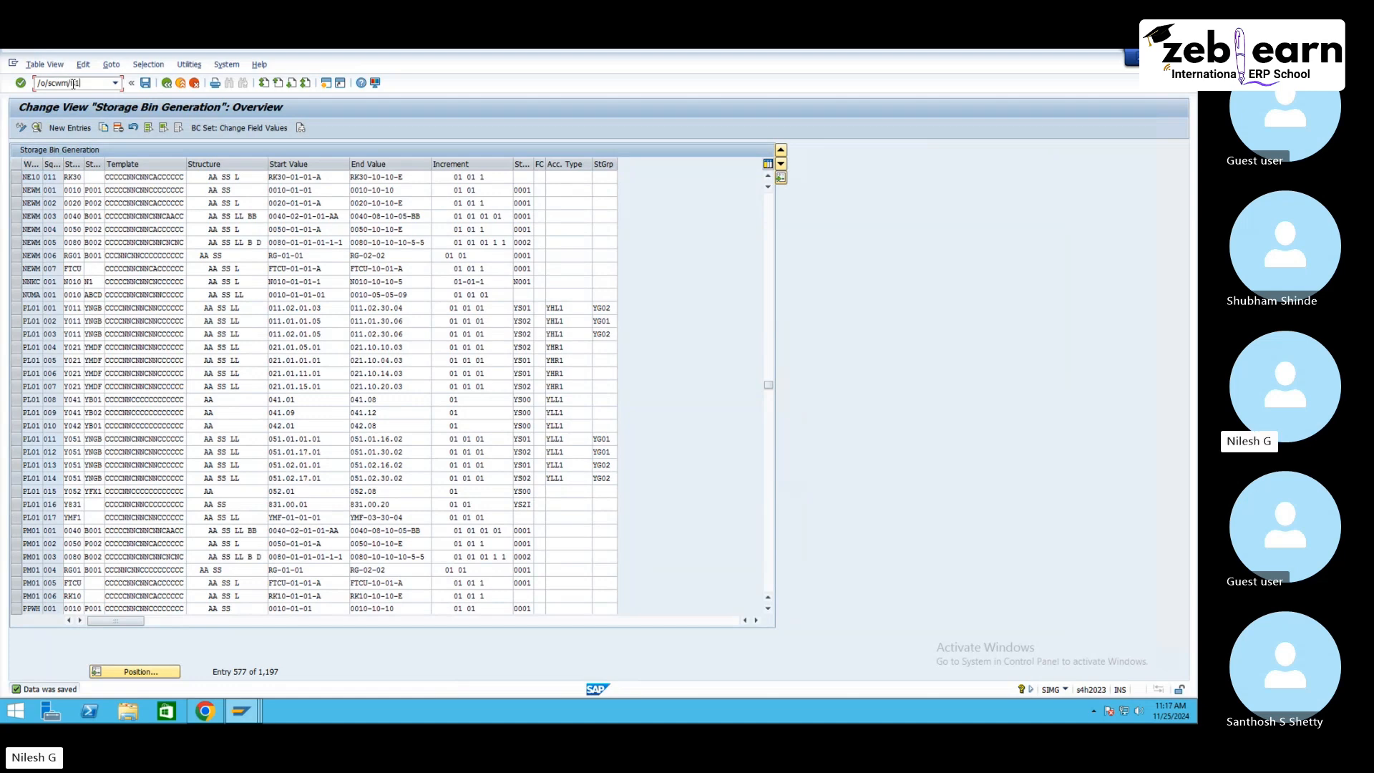
key("Return")
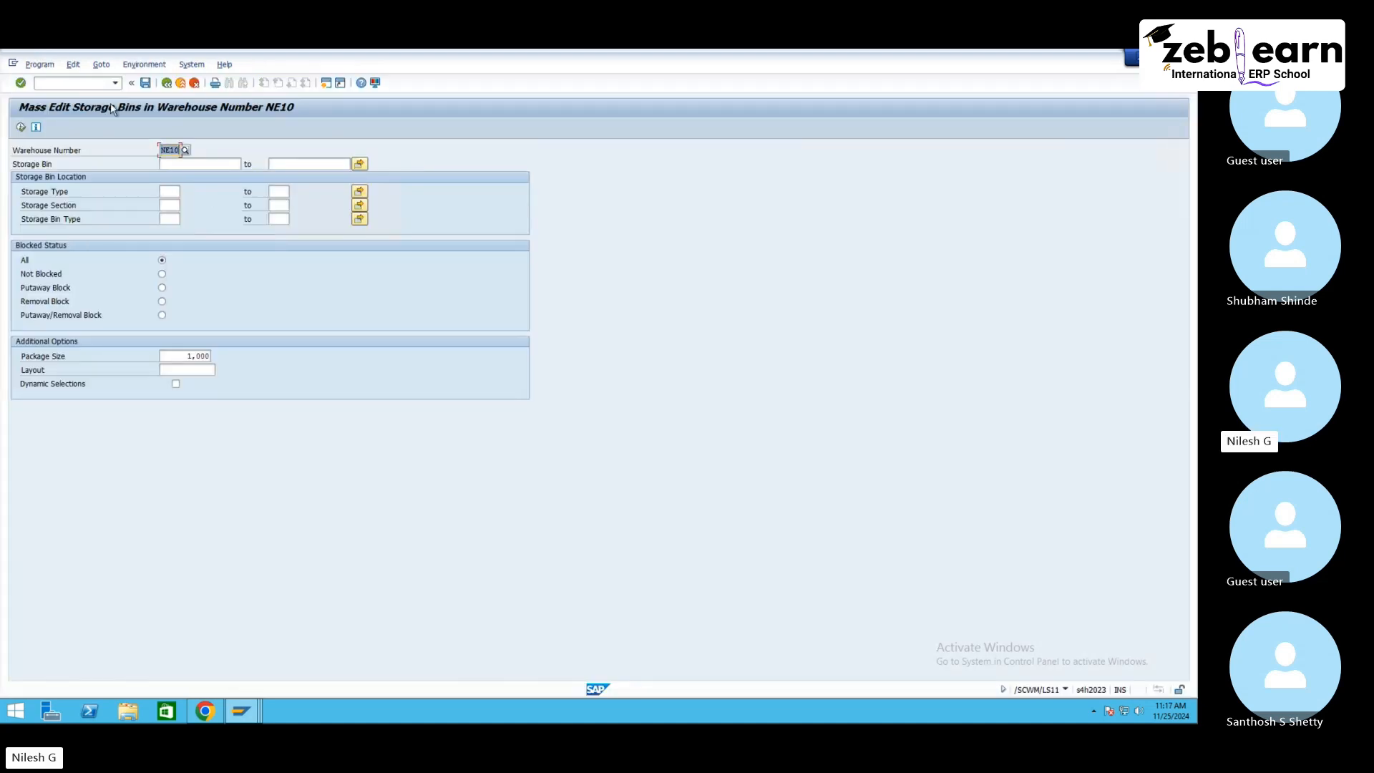
Step: Open transaction /scwm/ls10 and mass-create and save the storage bins for the RK30 bin structure entry of warehouse NE10
left_click(84, 84)
type("/n")
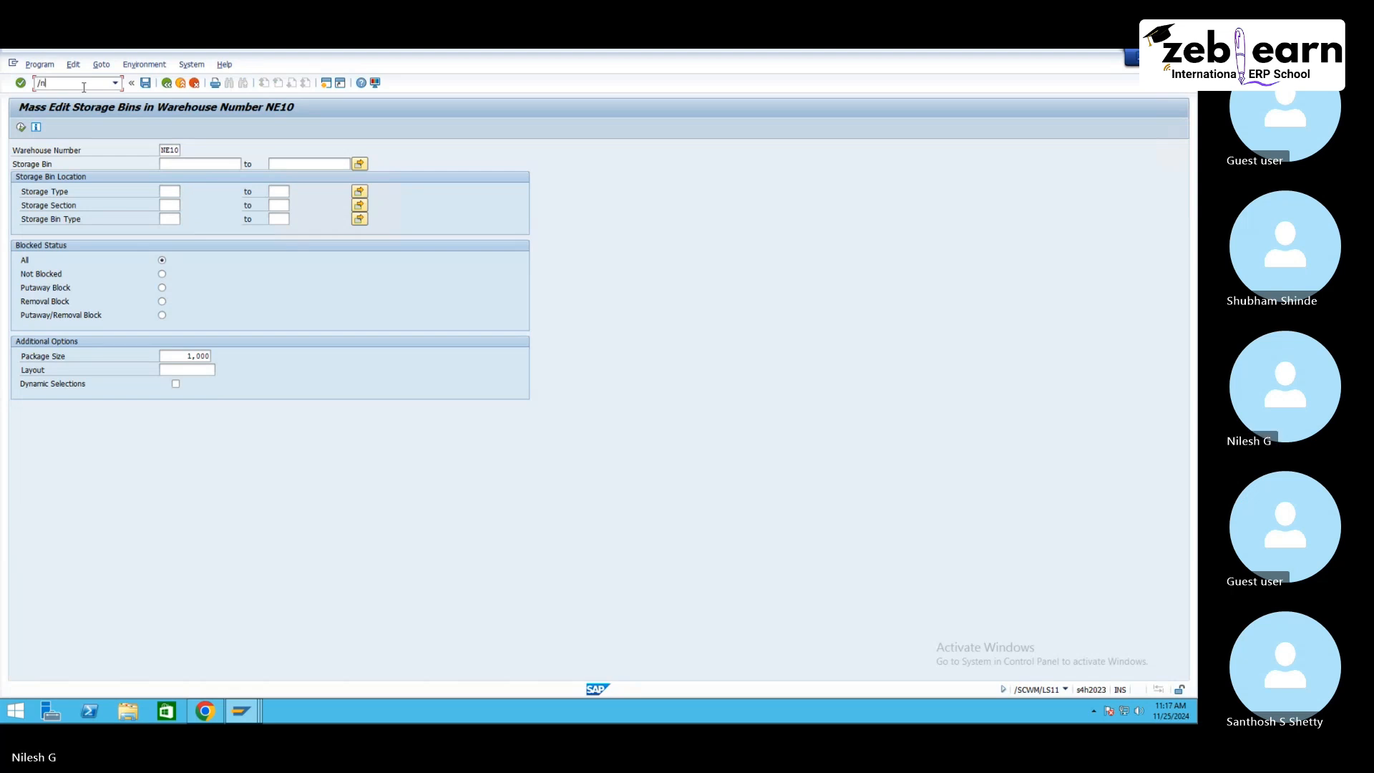
type("scw")
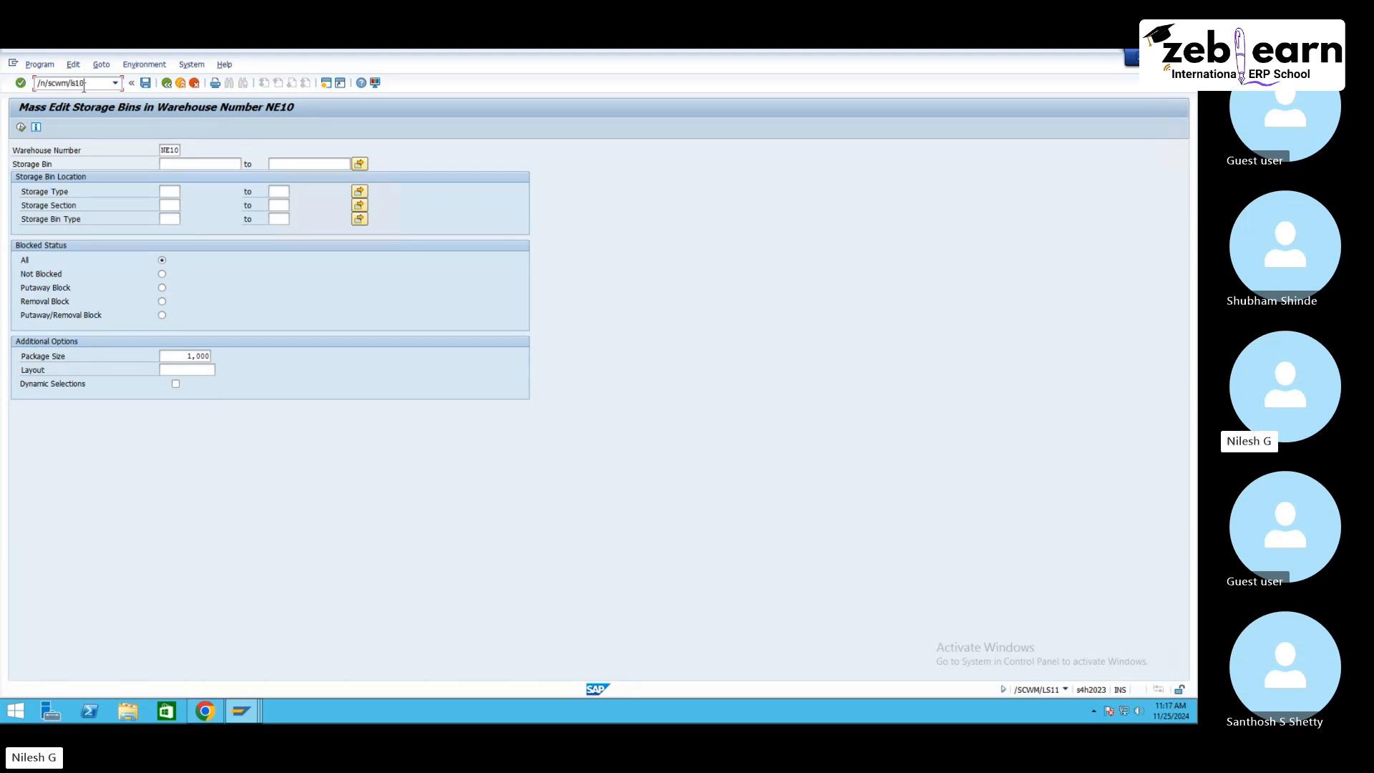
type("m/ls10")
key("Return")
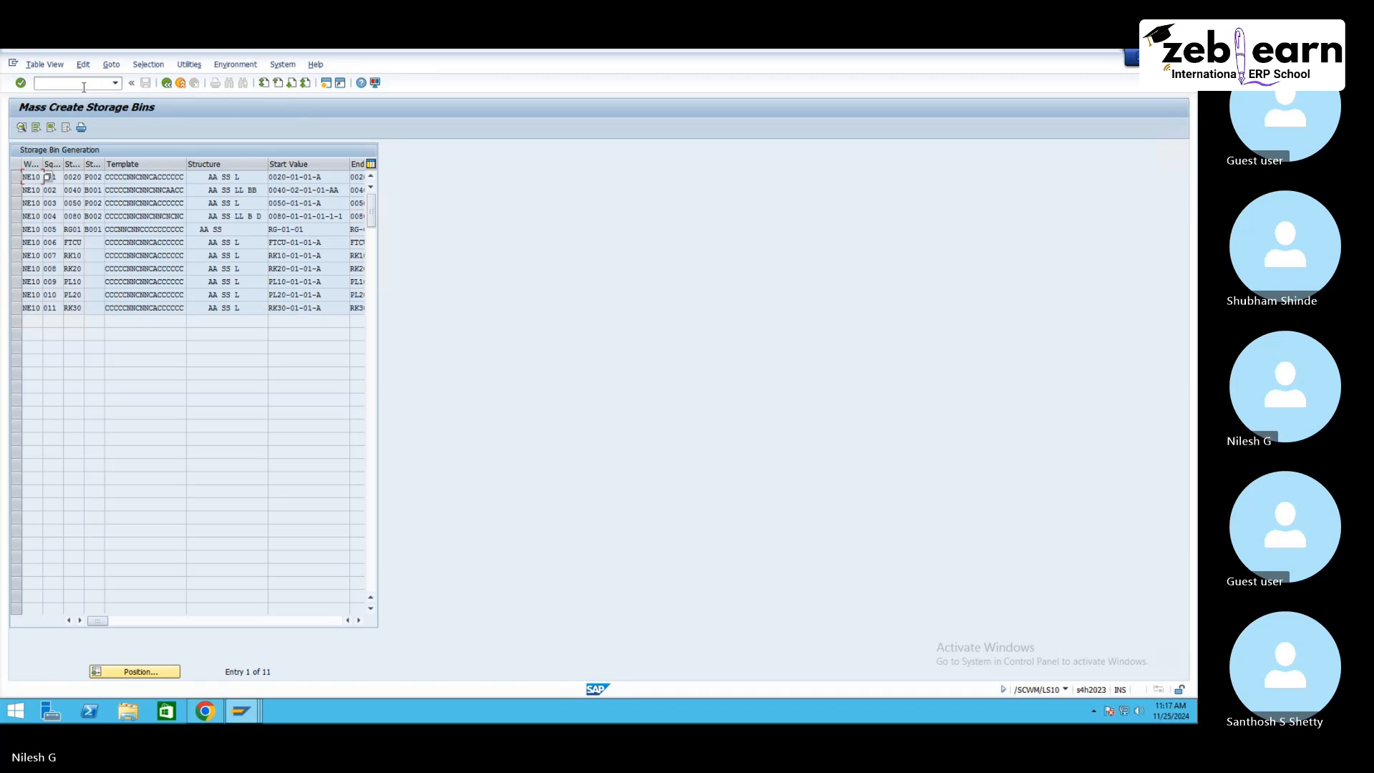
double_click(79, 308)
left_click(81, 128)
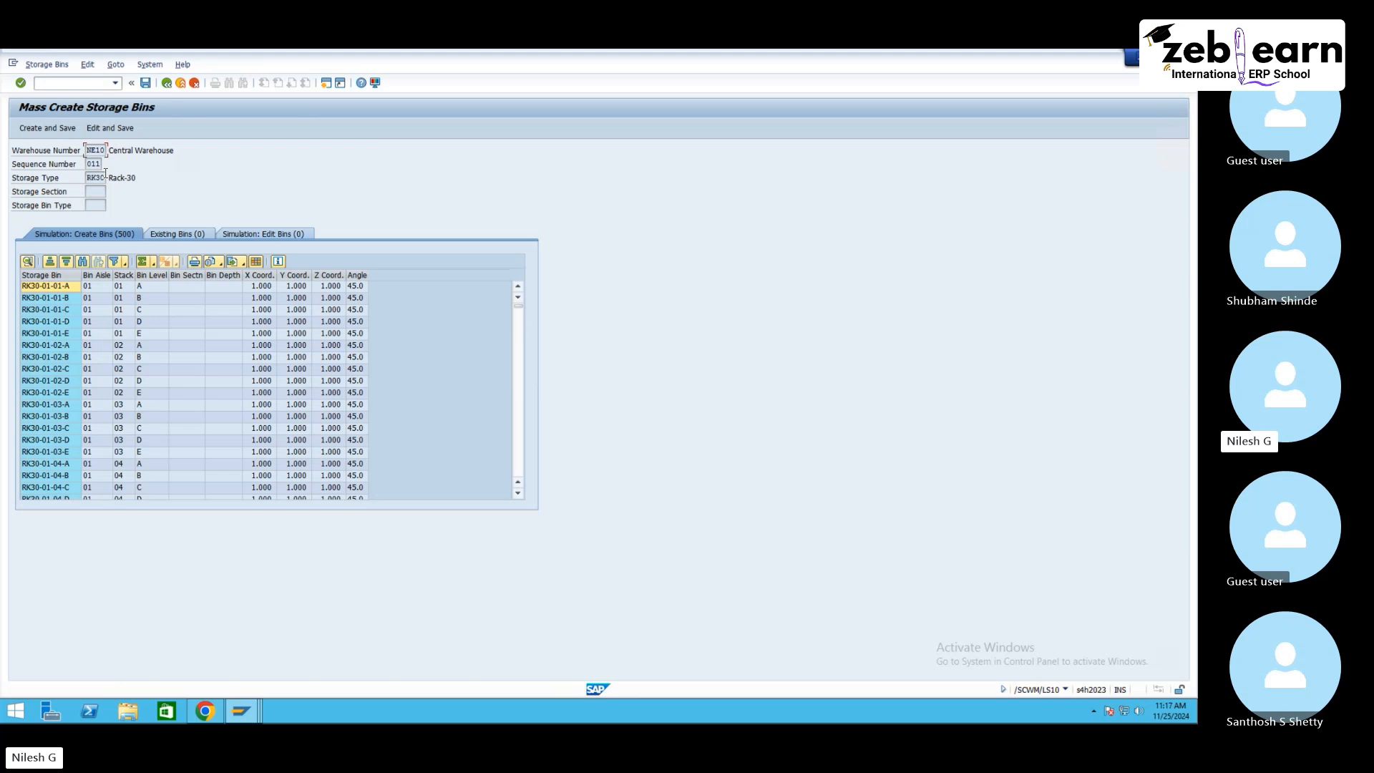
left_click(57, 128)
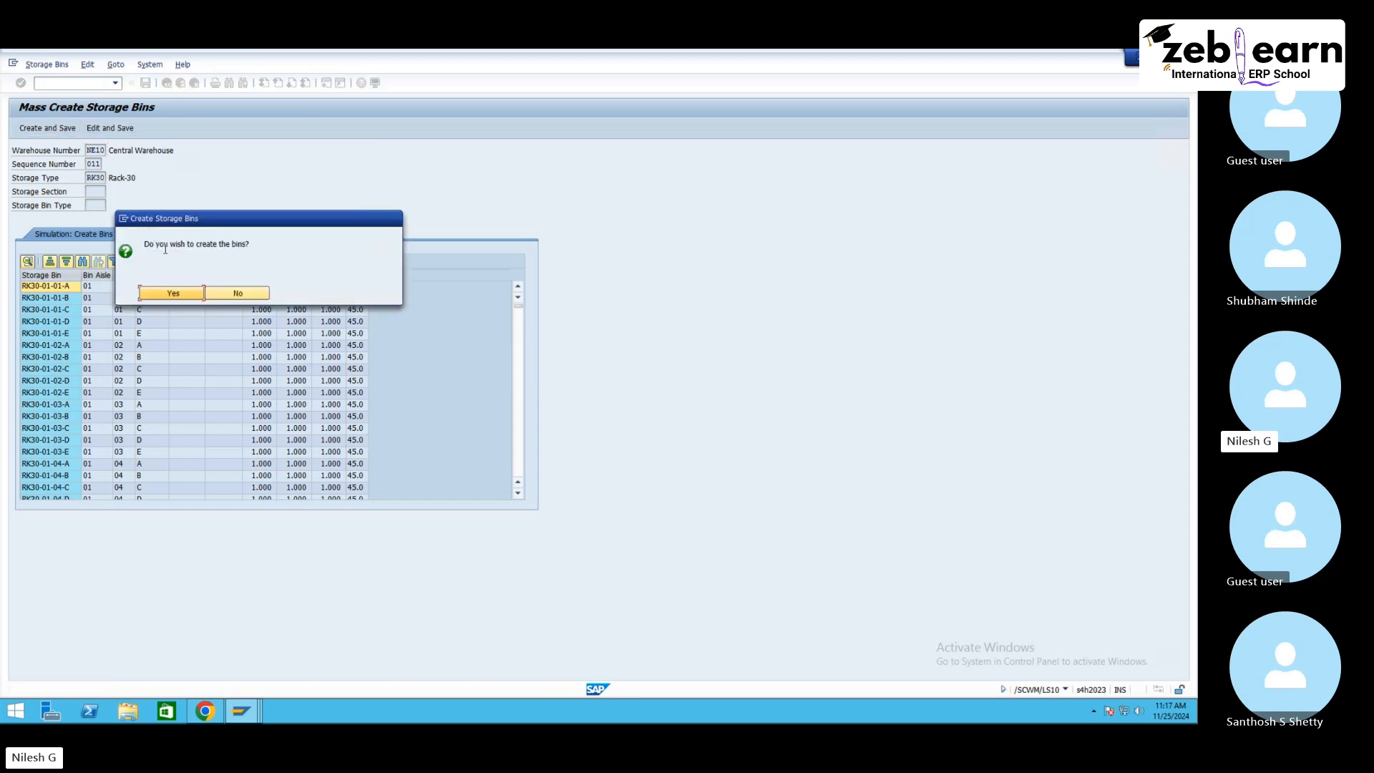
left_click(184, 293)
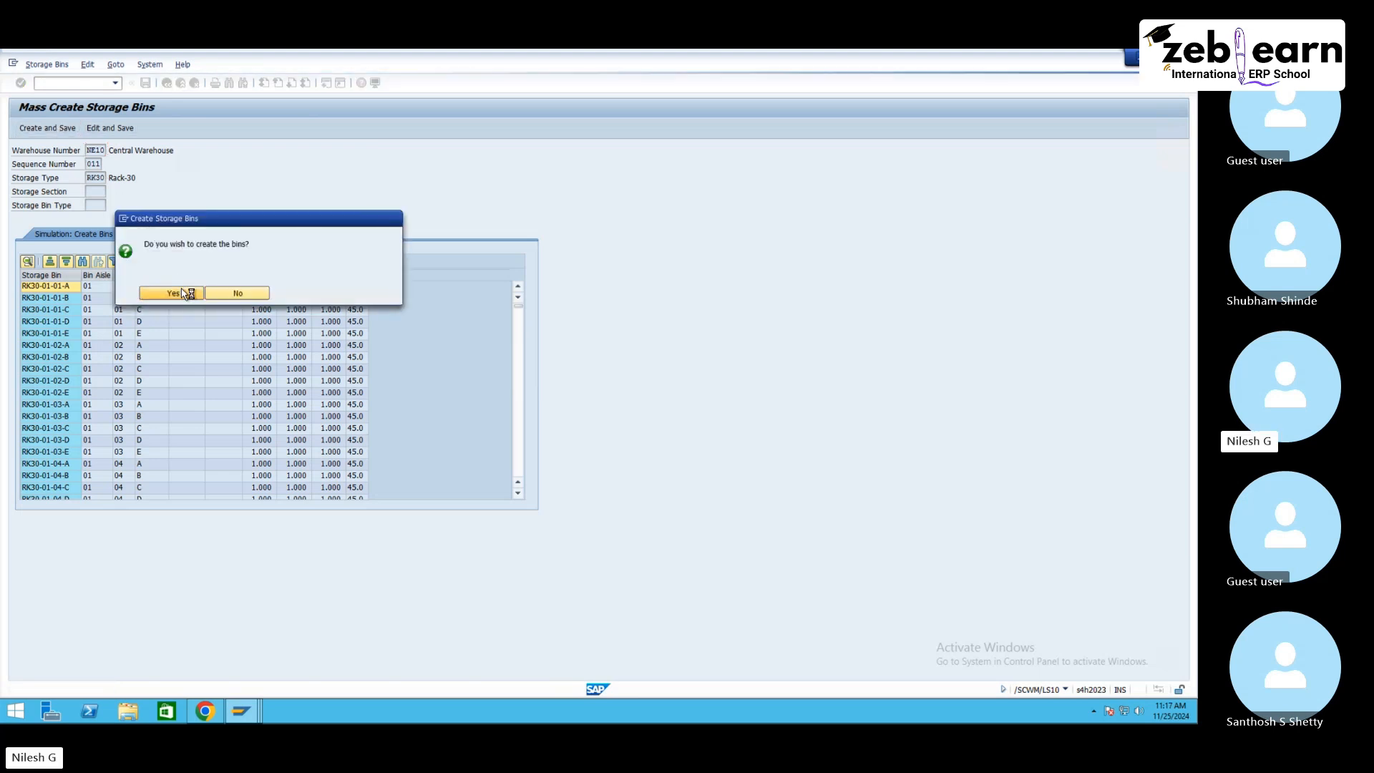
Step: Copy an existing inbound delivery's ASN and start transaction VL31N to create an inbound delivery
mouse_move(240, 719)
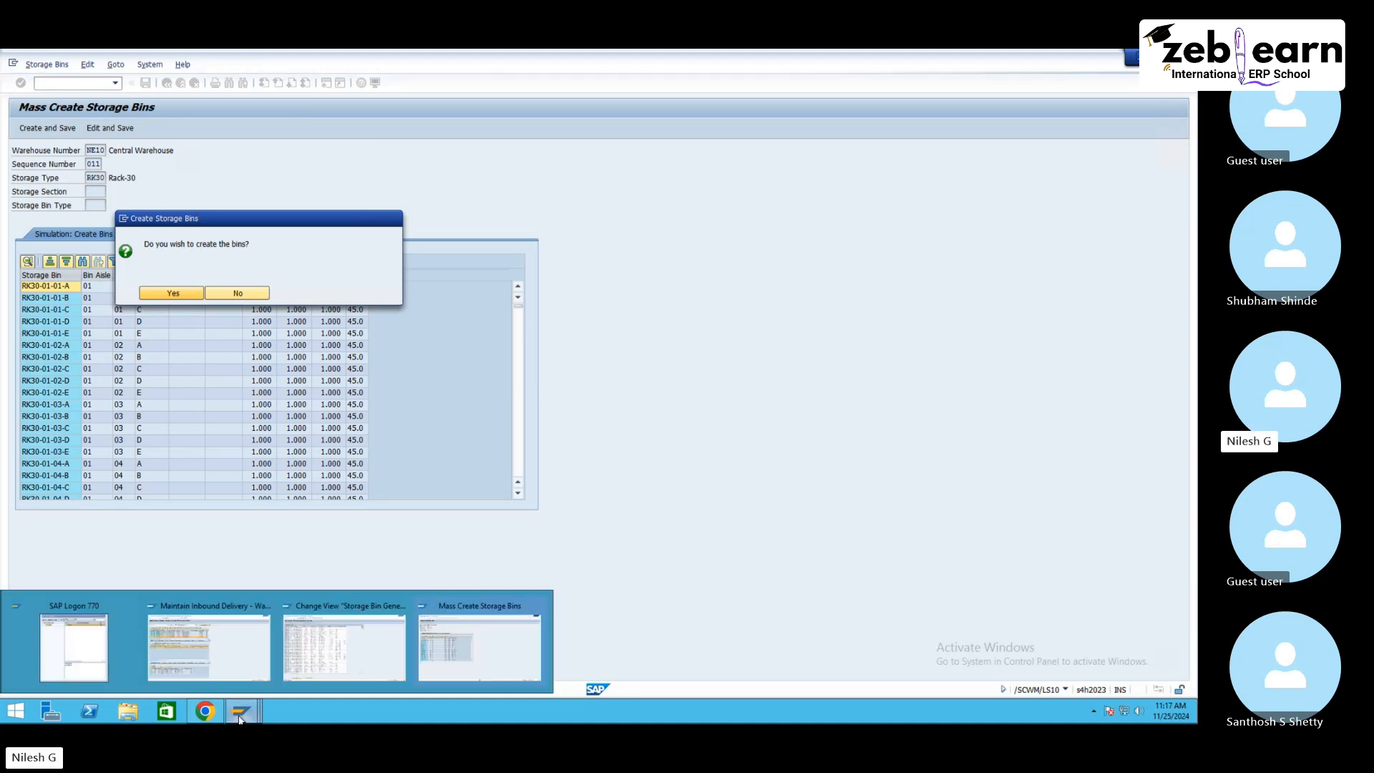
left_click(206, 644)
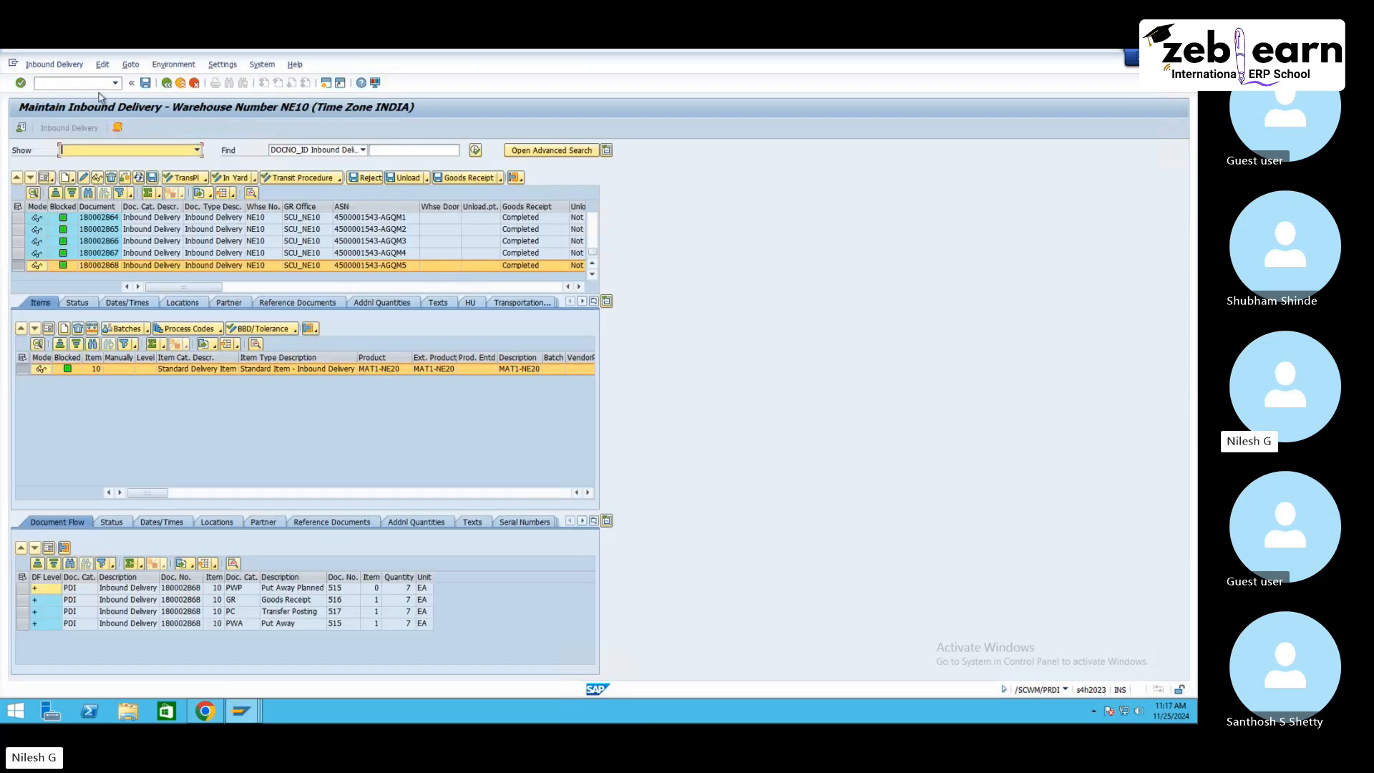
left_click(377, 268)
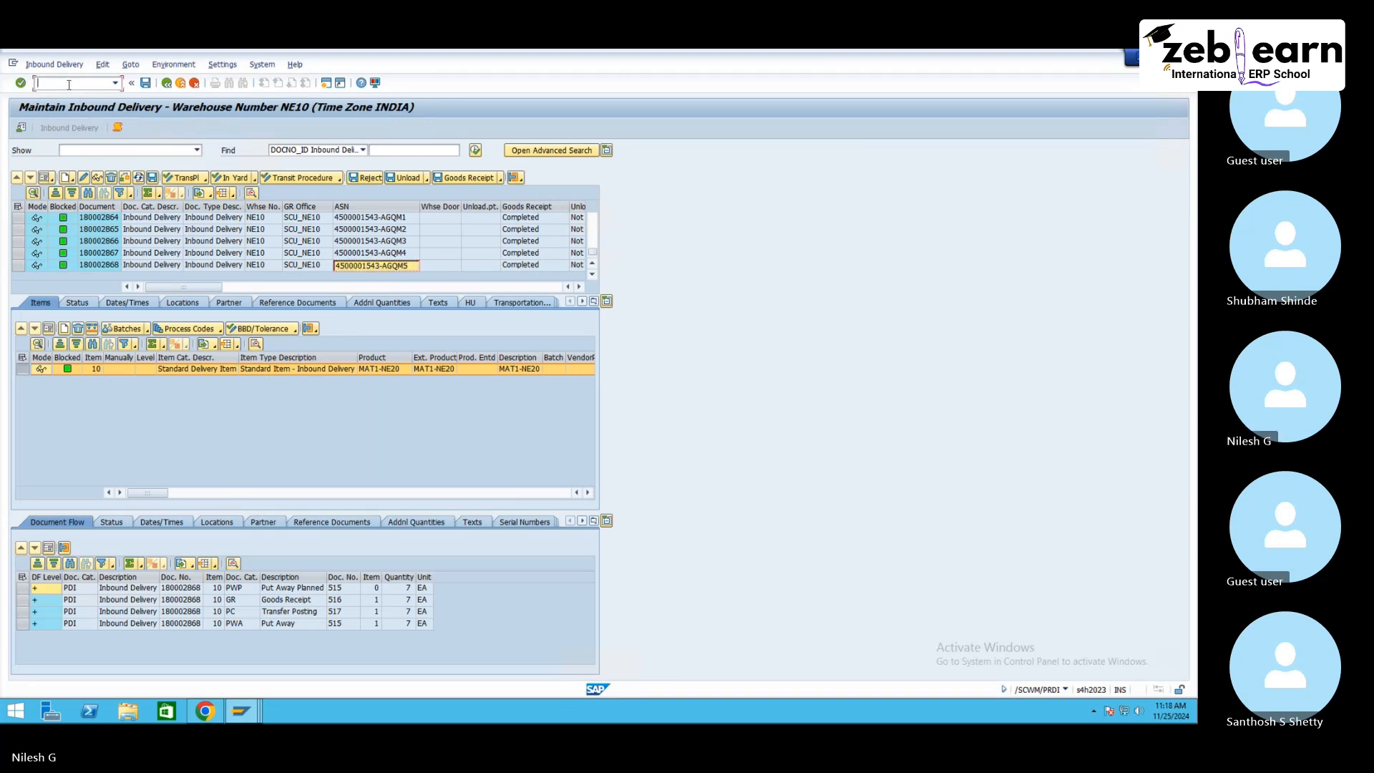
type("/o/vl31n")
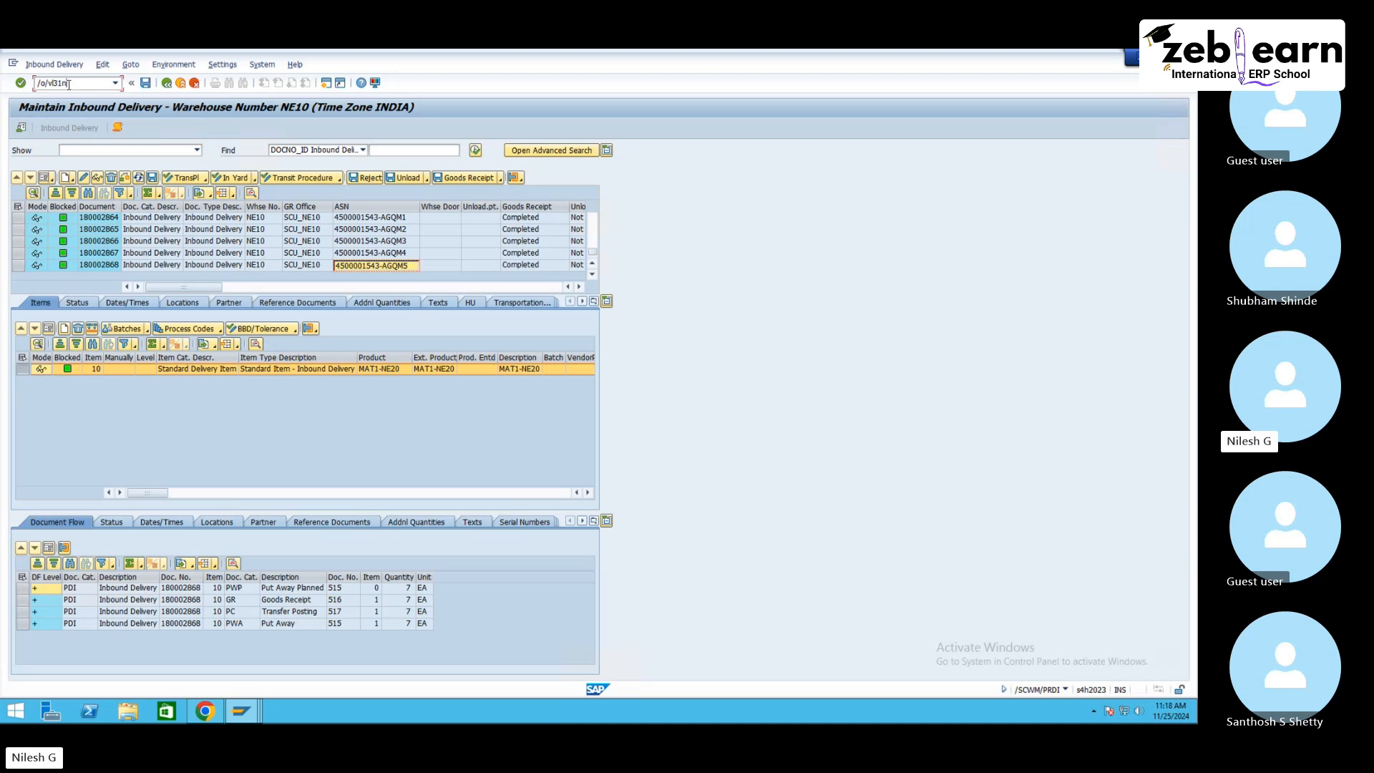
key("Return")
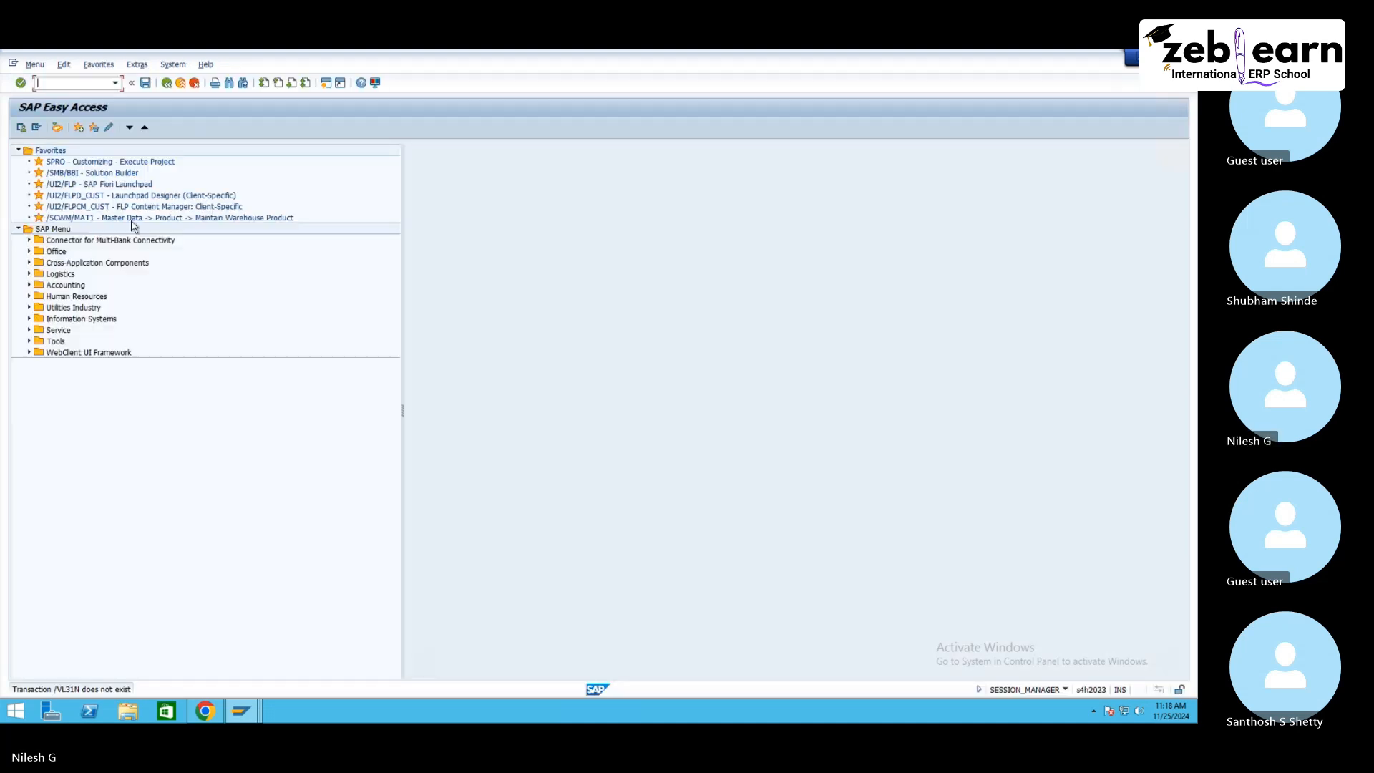
type("vl")
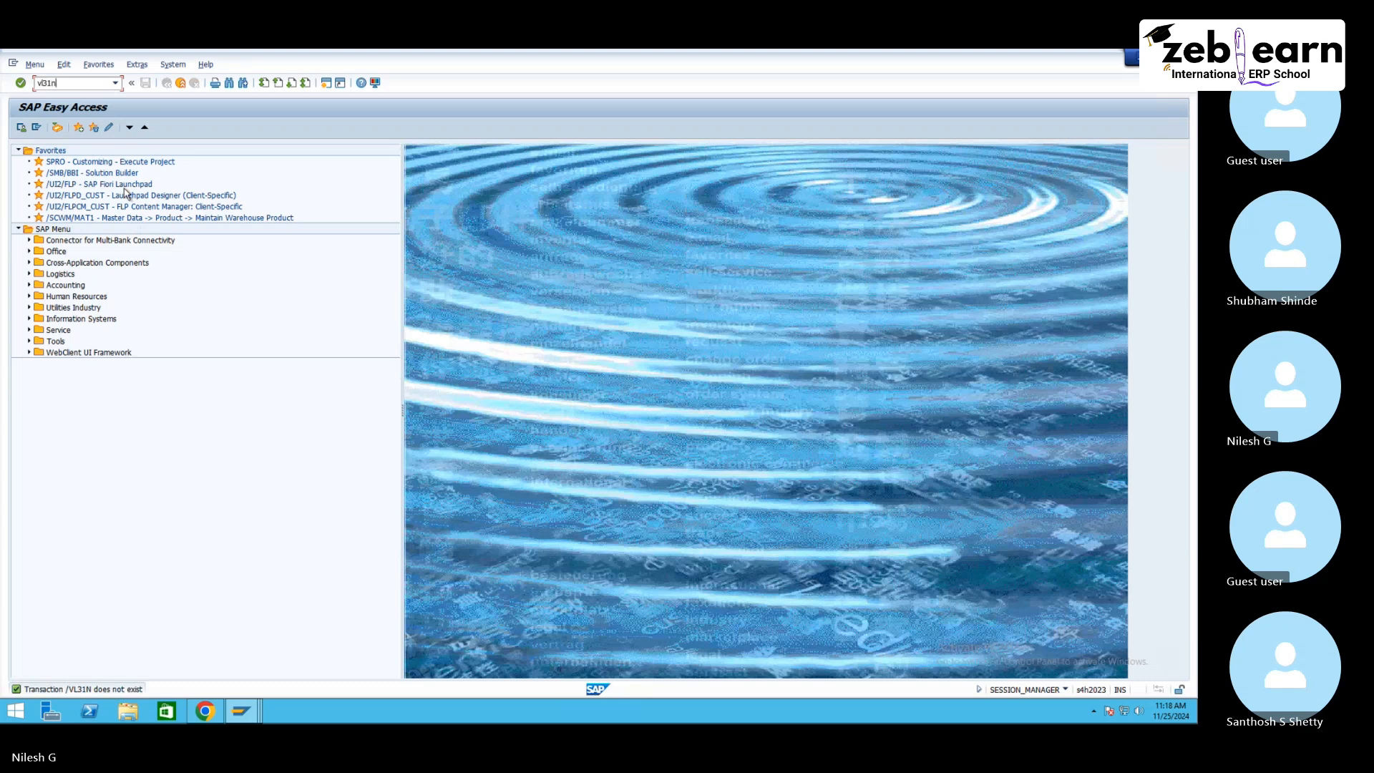
type("31n")
key("Return")
left_click(127, 191)
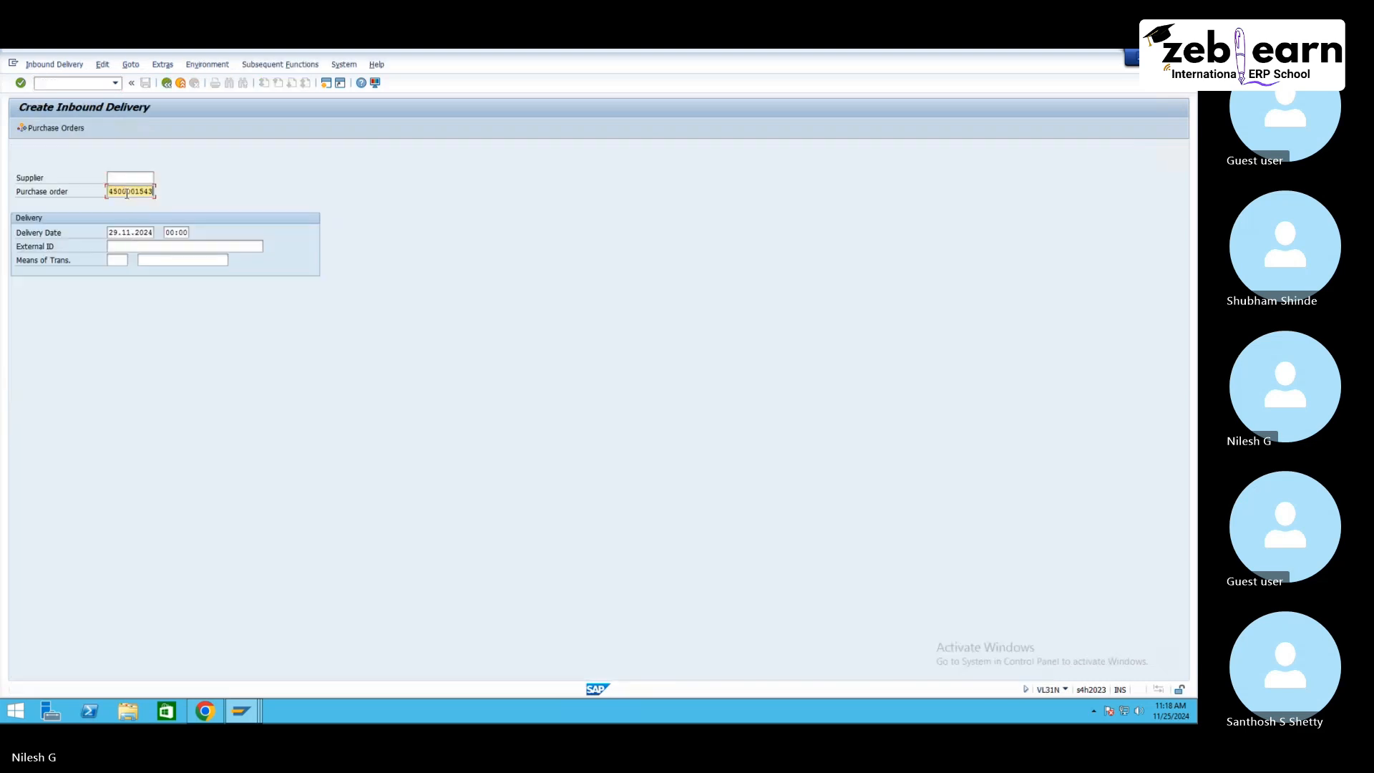
left_click(132, 246)
key("ctrl+v")
key("BackSpace")
key("BackSpace")
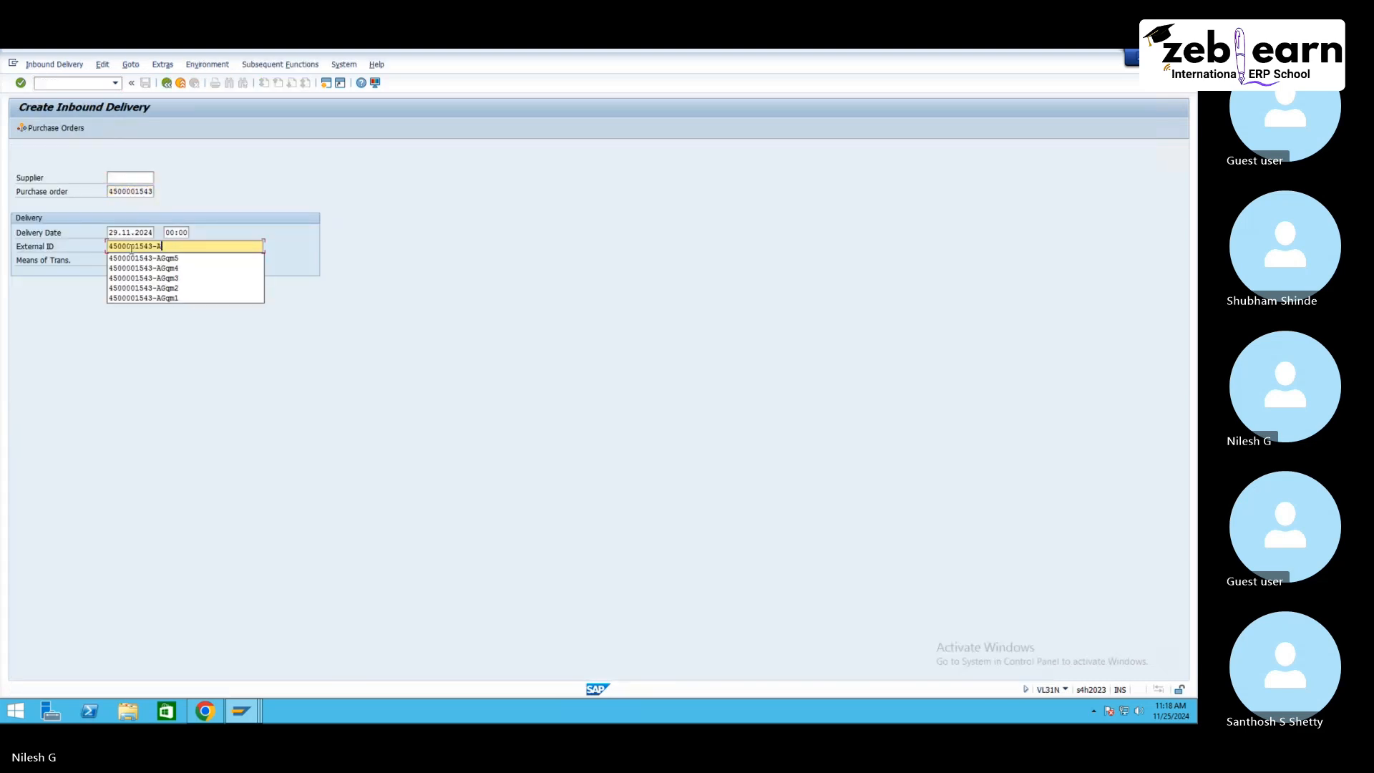
type("ST01")
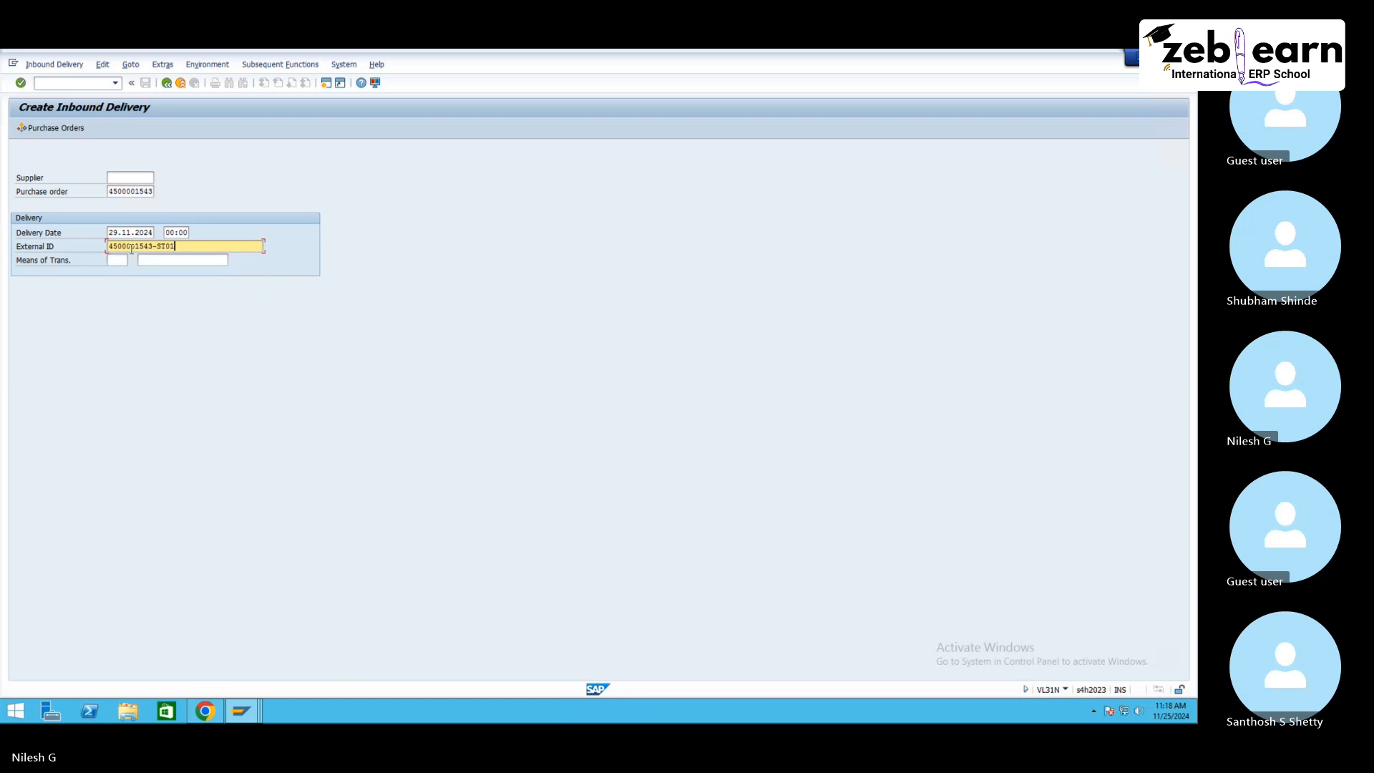
key("Return")
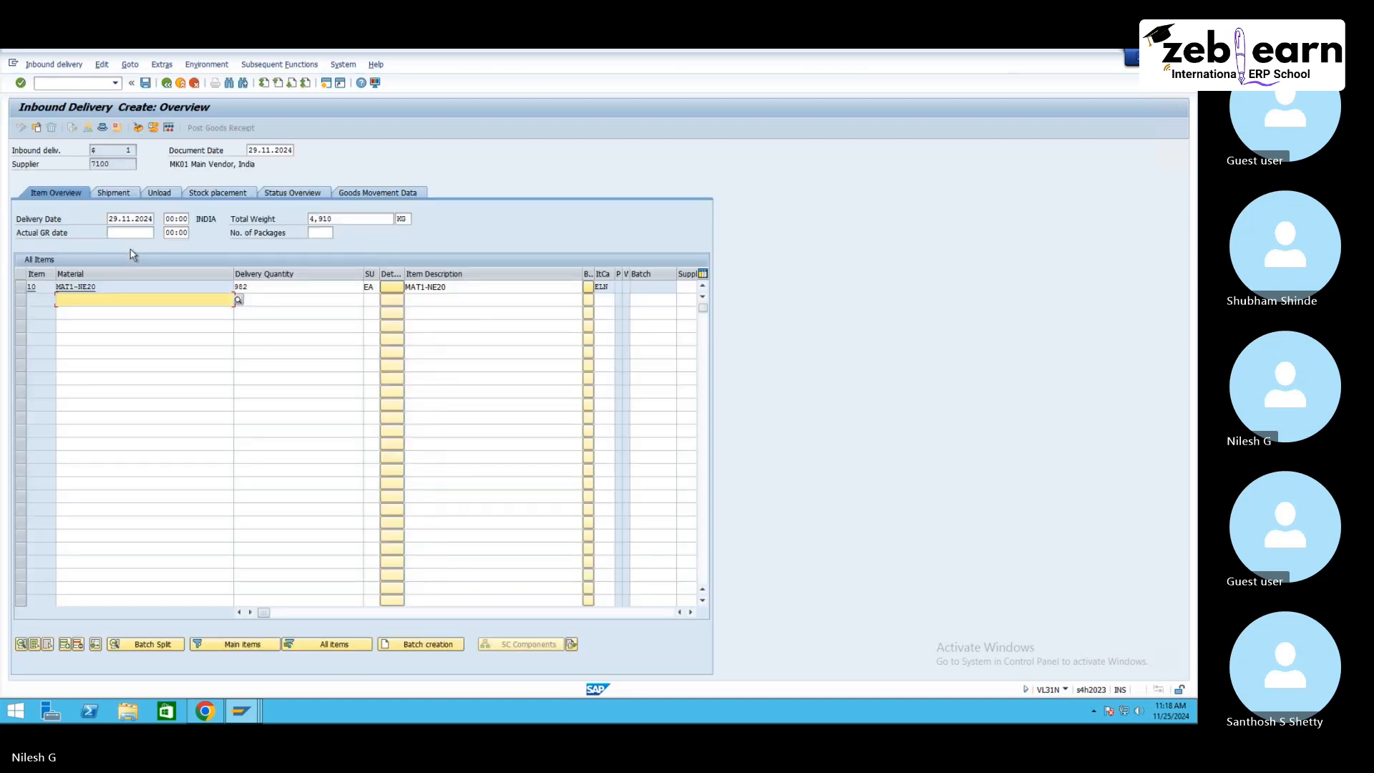
left_click(271, 288)
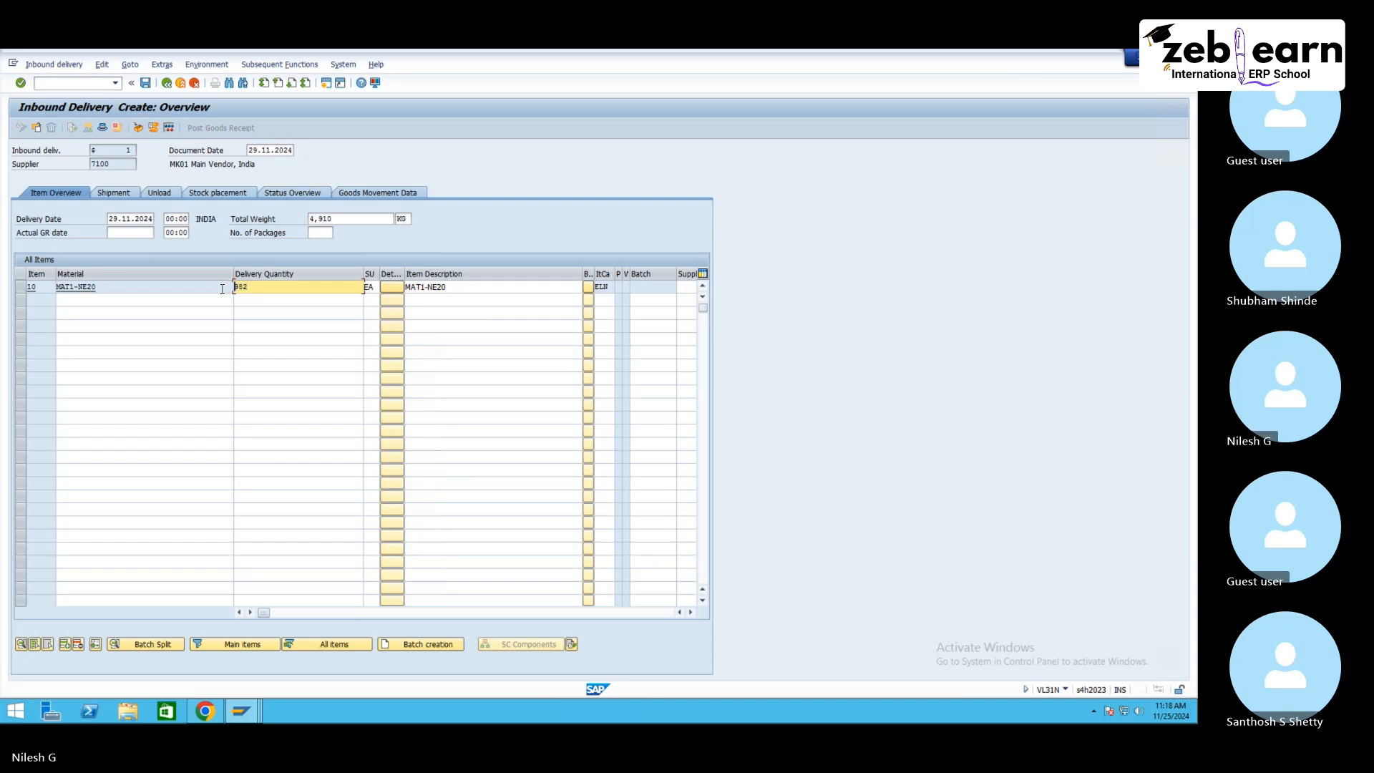
left_click(241, 710)
left_click(210, 653)
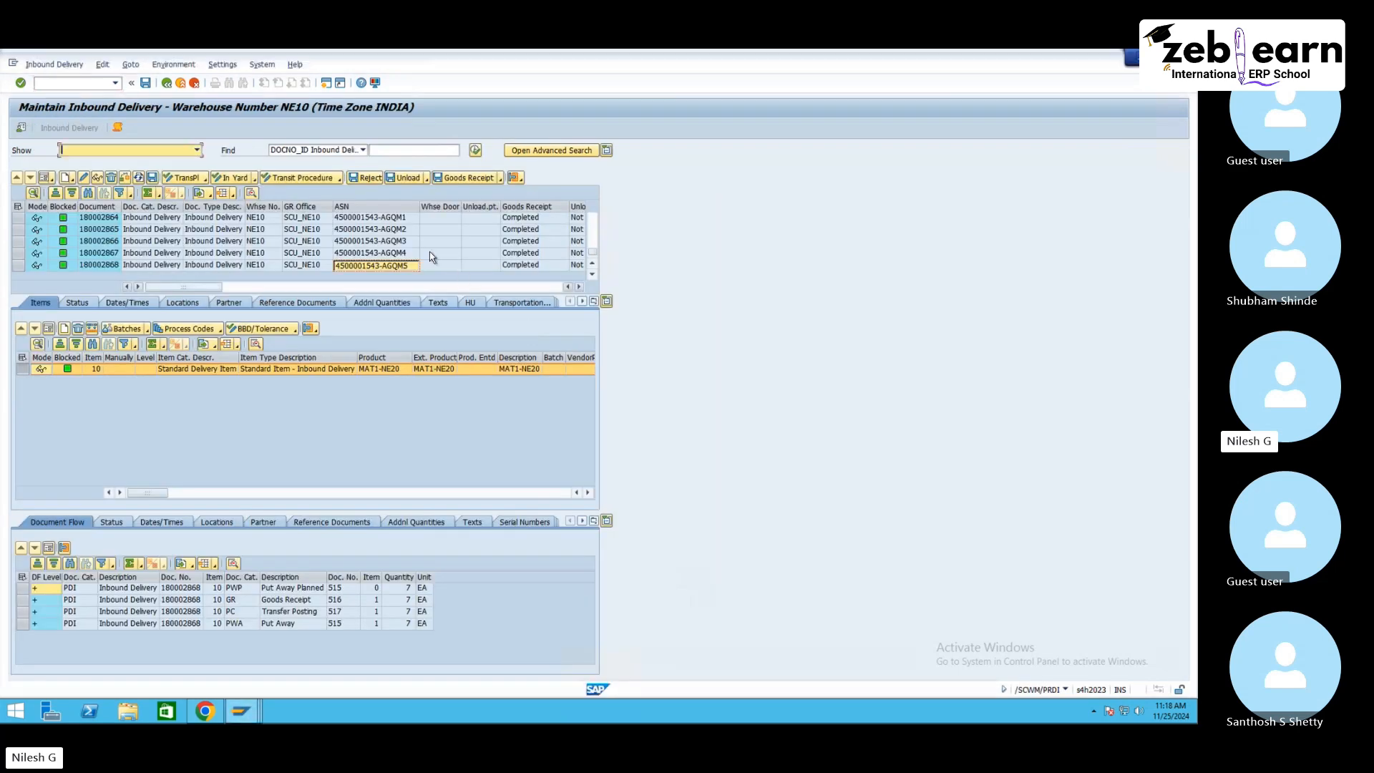
Step: Copy the ASN of inbound delivery 180002863 and cancel the unsaved inbound delivery
left_click(394, 254)
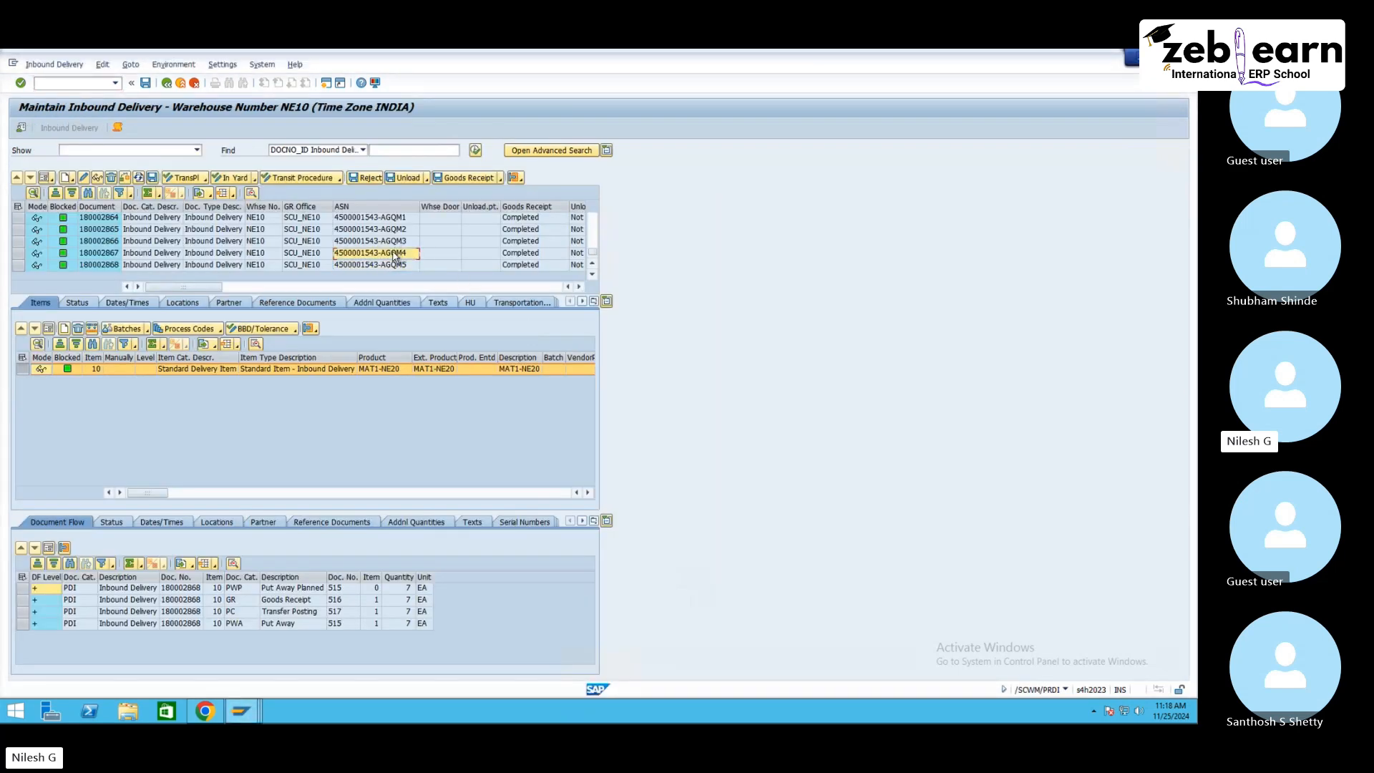
scroll(395, 255, "up", 1)
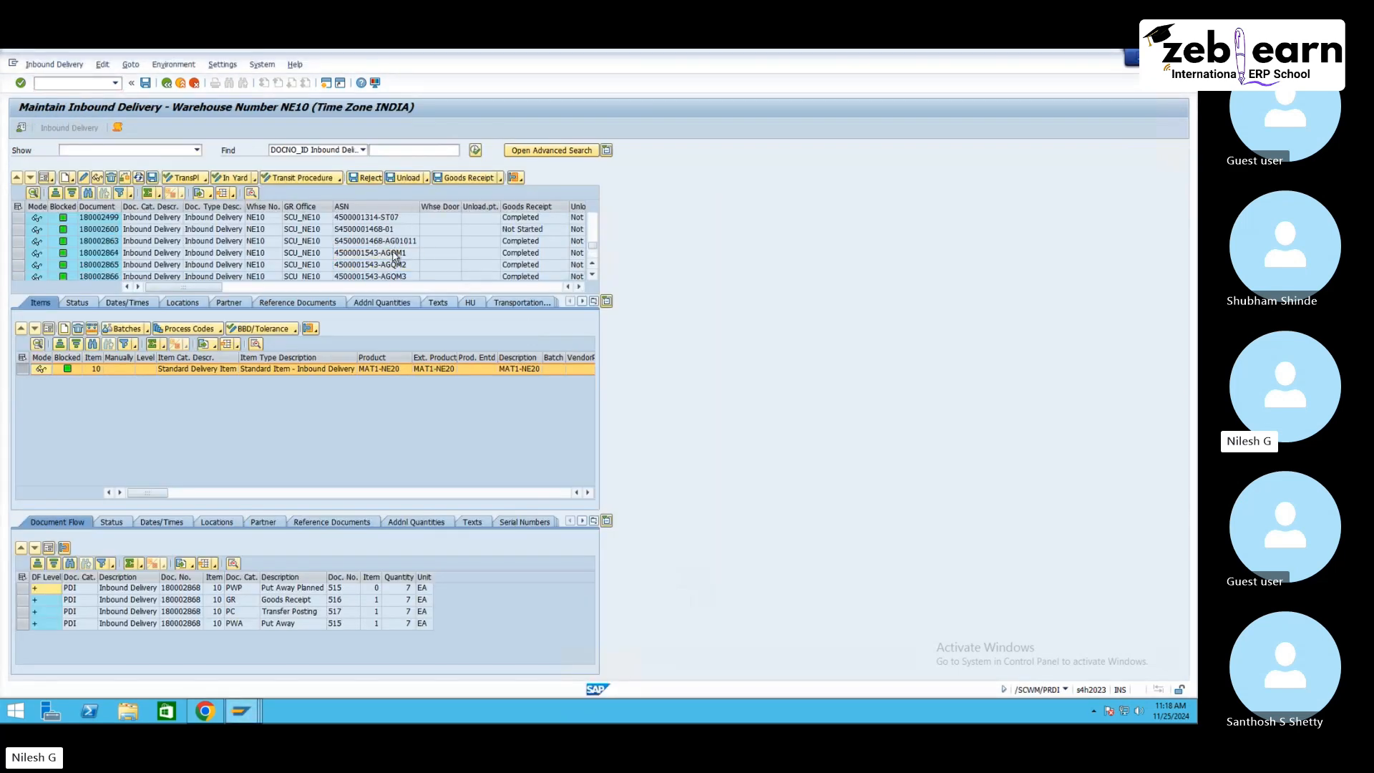
left_click(241, 710)
left_click(589, 642)
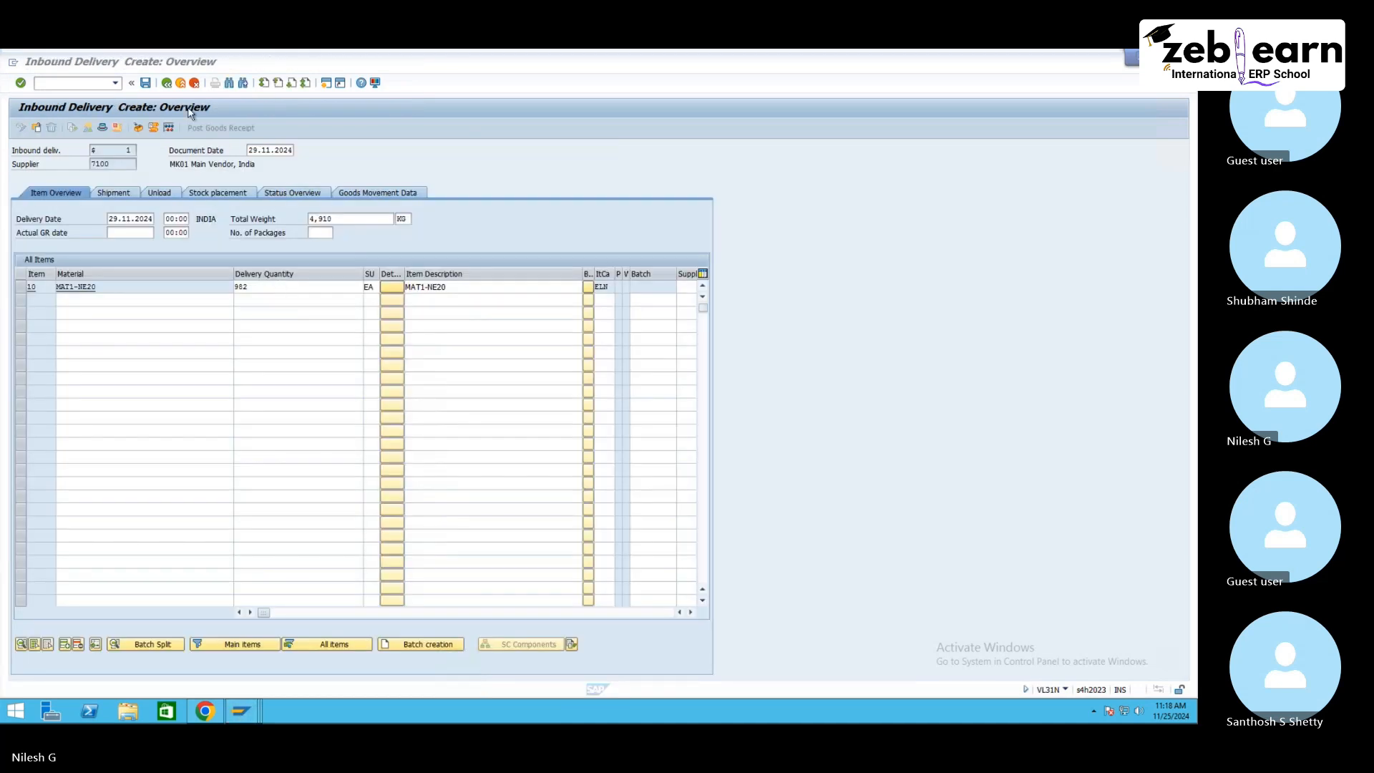
left_click(194, 83)
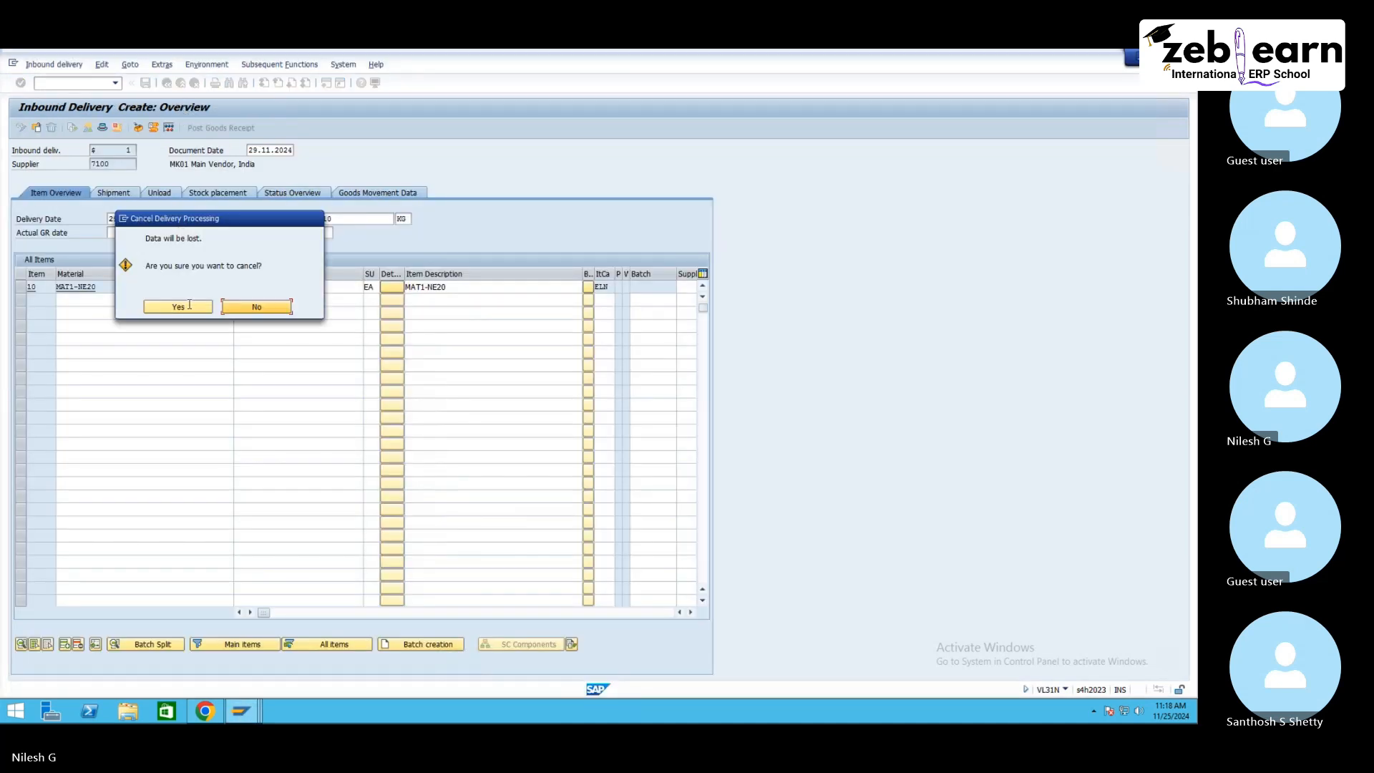
left_click(187, 308)
double_click(136, 192)
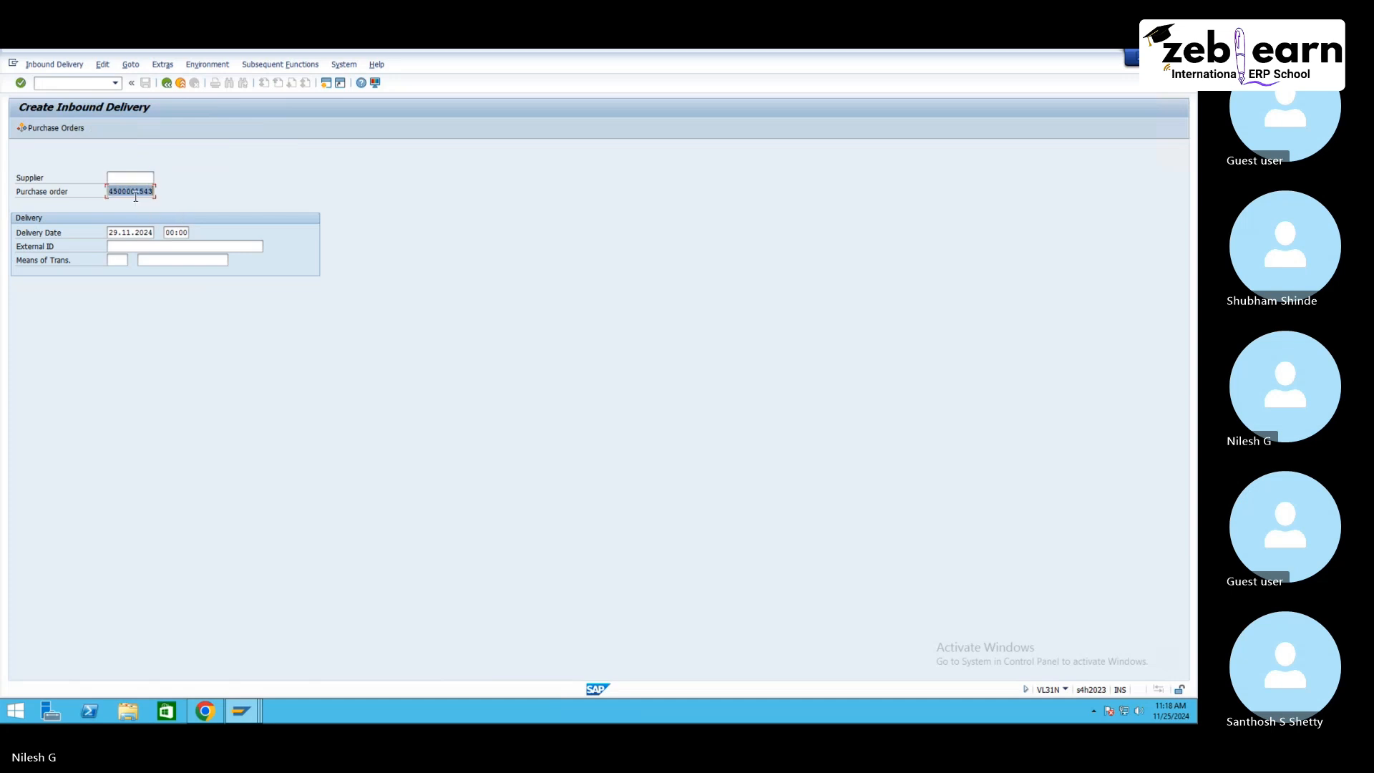
key("ctrl+v")
left_click(140, 247)
key("ctrl+v")
key("BackSpace")
key("BackSpace")
key("BackSpace")
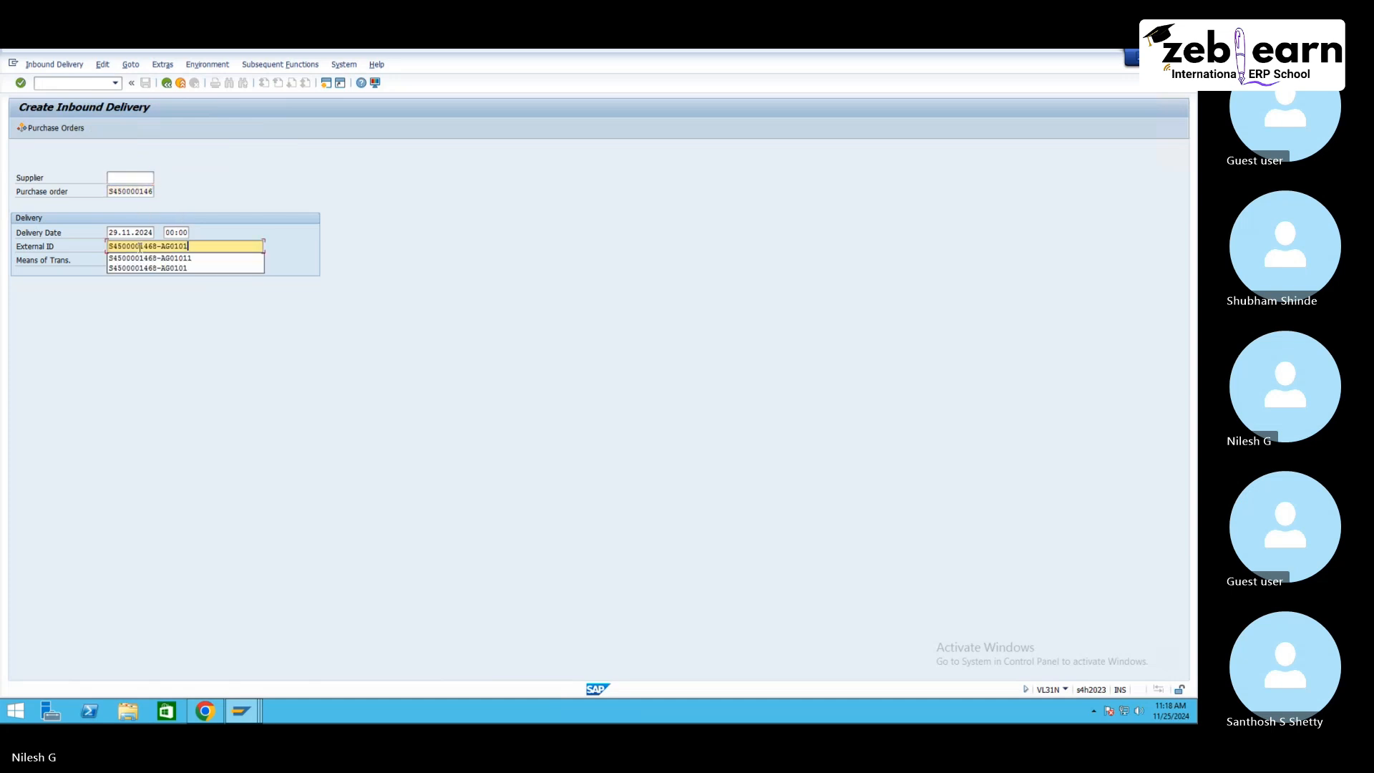
key("BackSpace")
type("ST")
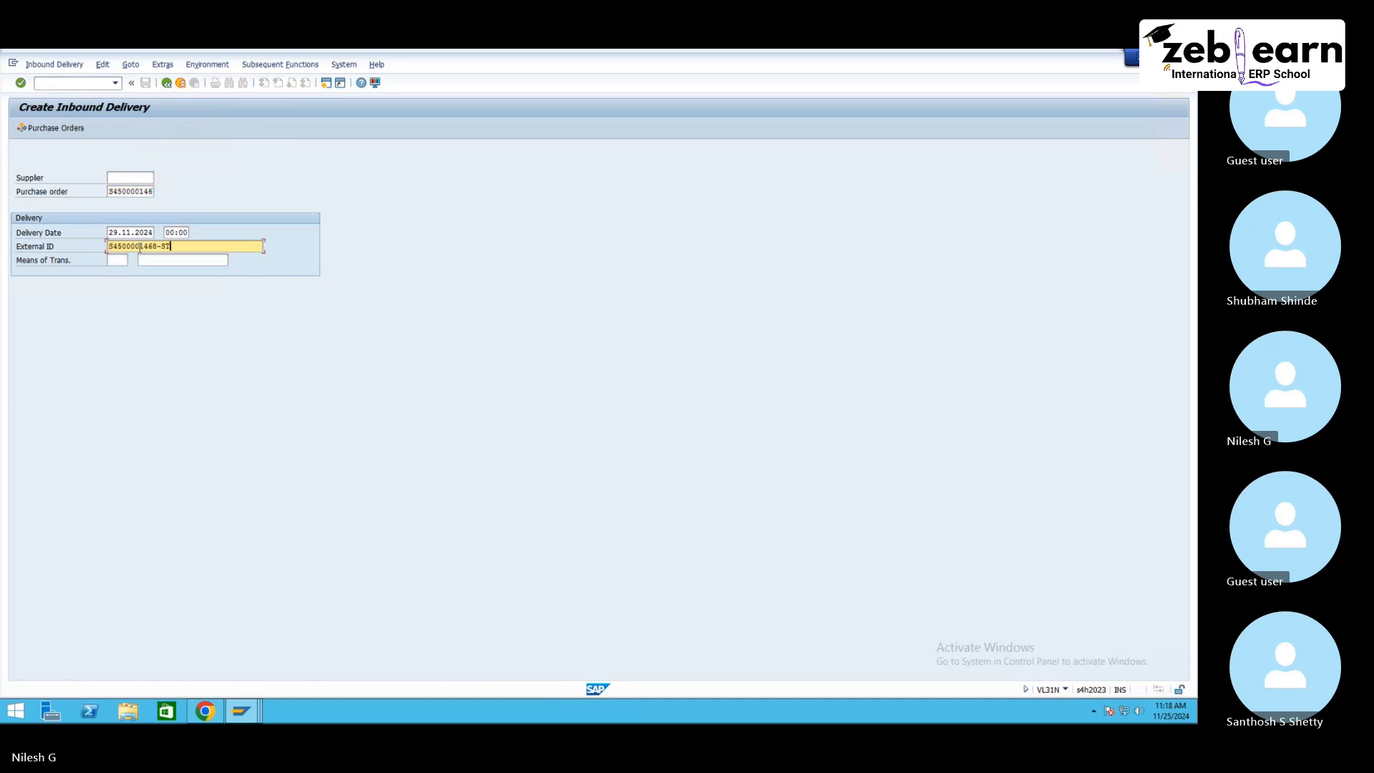
type("0101")
key("Return")
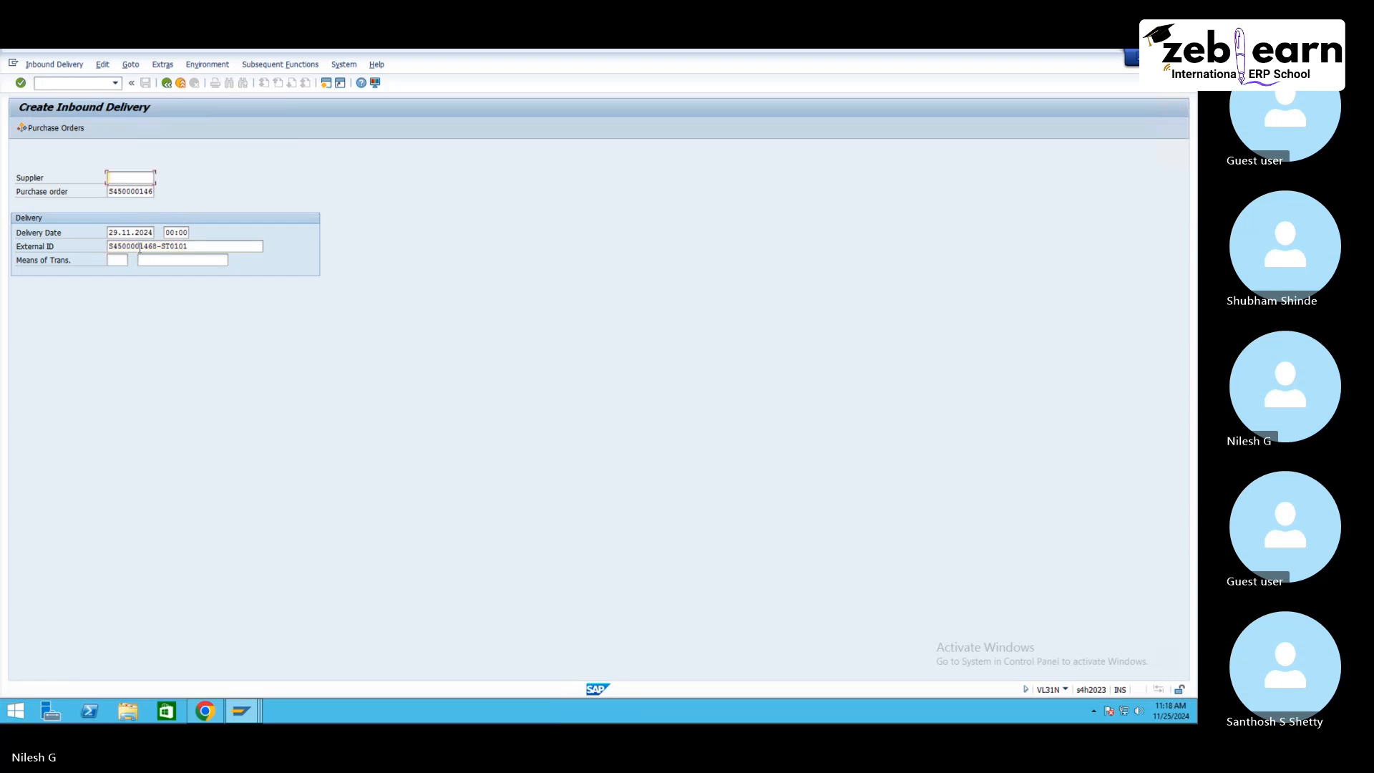
key("Return")
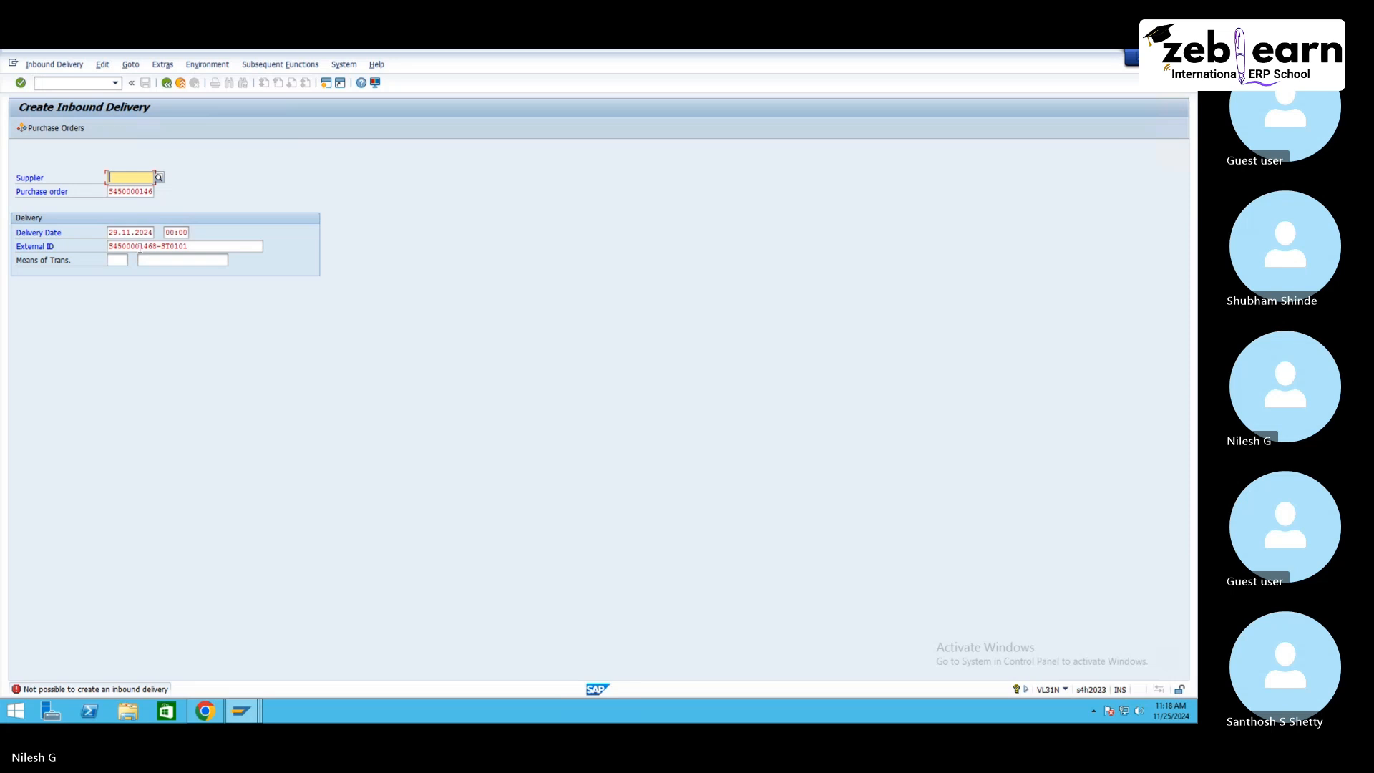
left_click_drag(157, 247, 116, 246)
left_click(113, 247)
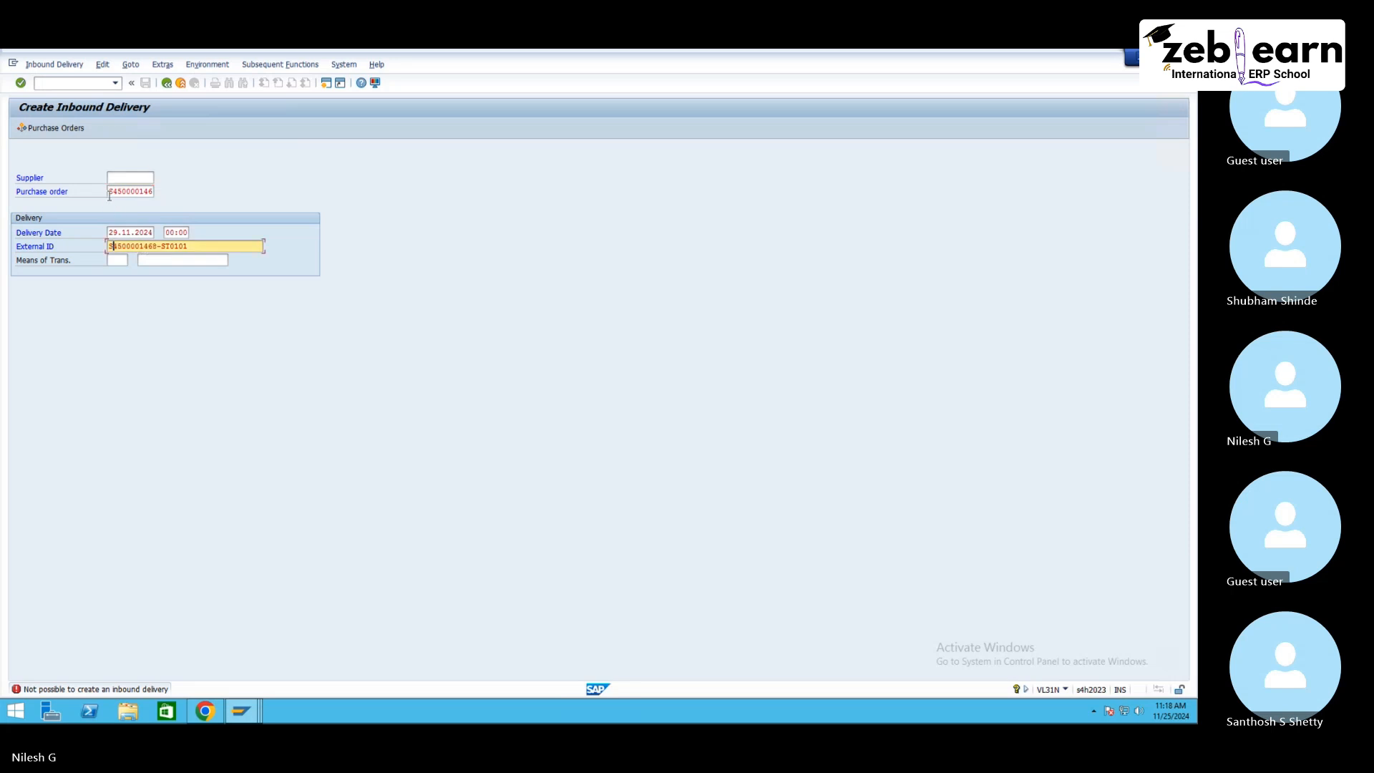
left_click(109, 192)
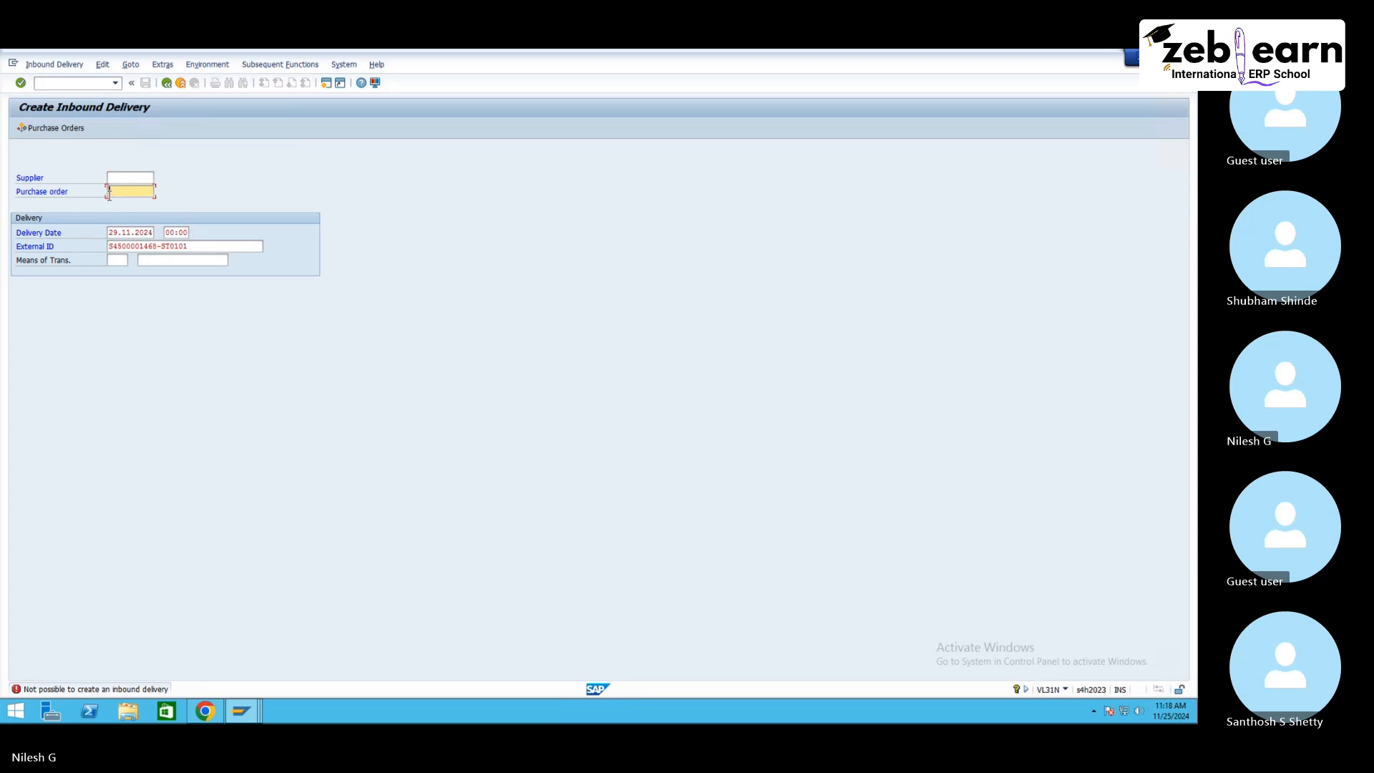
key("ctrl+v")
key("Return")
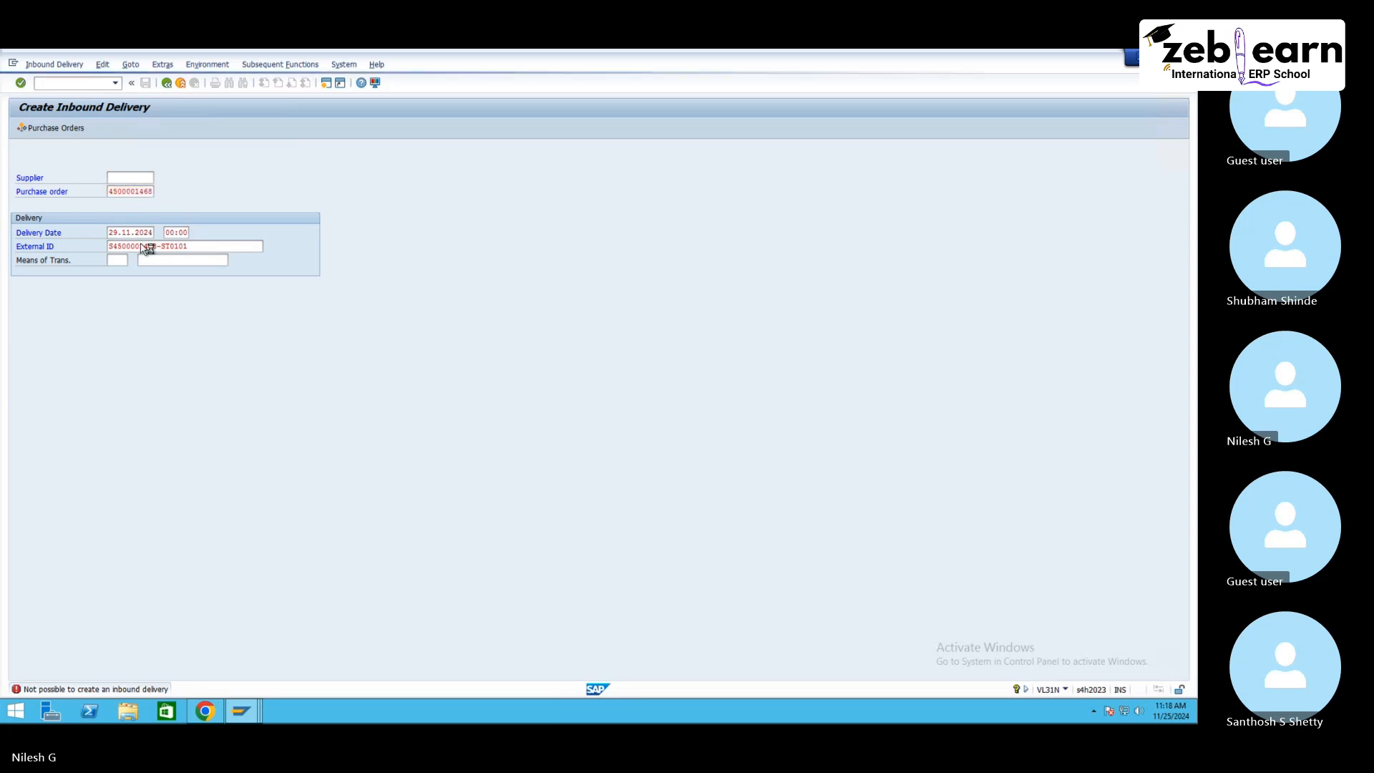
Step: Set the delivery quantity of both items to 1 and save the inbound delivery
left_click(255, 284)
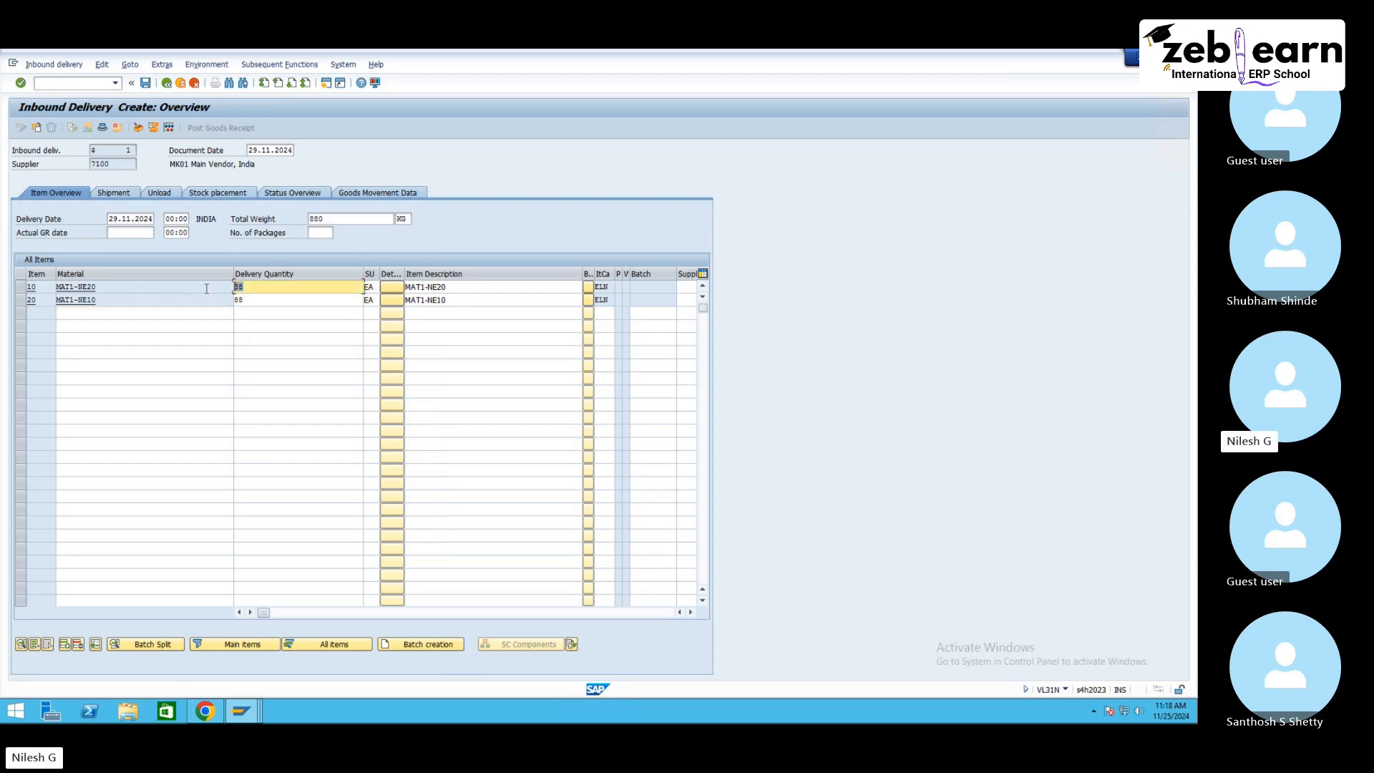
key("BackSpace")
key("BackSpace")
left_click_drag(253, 302, 193, 303)
type("1")
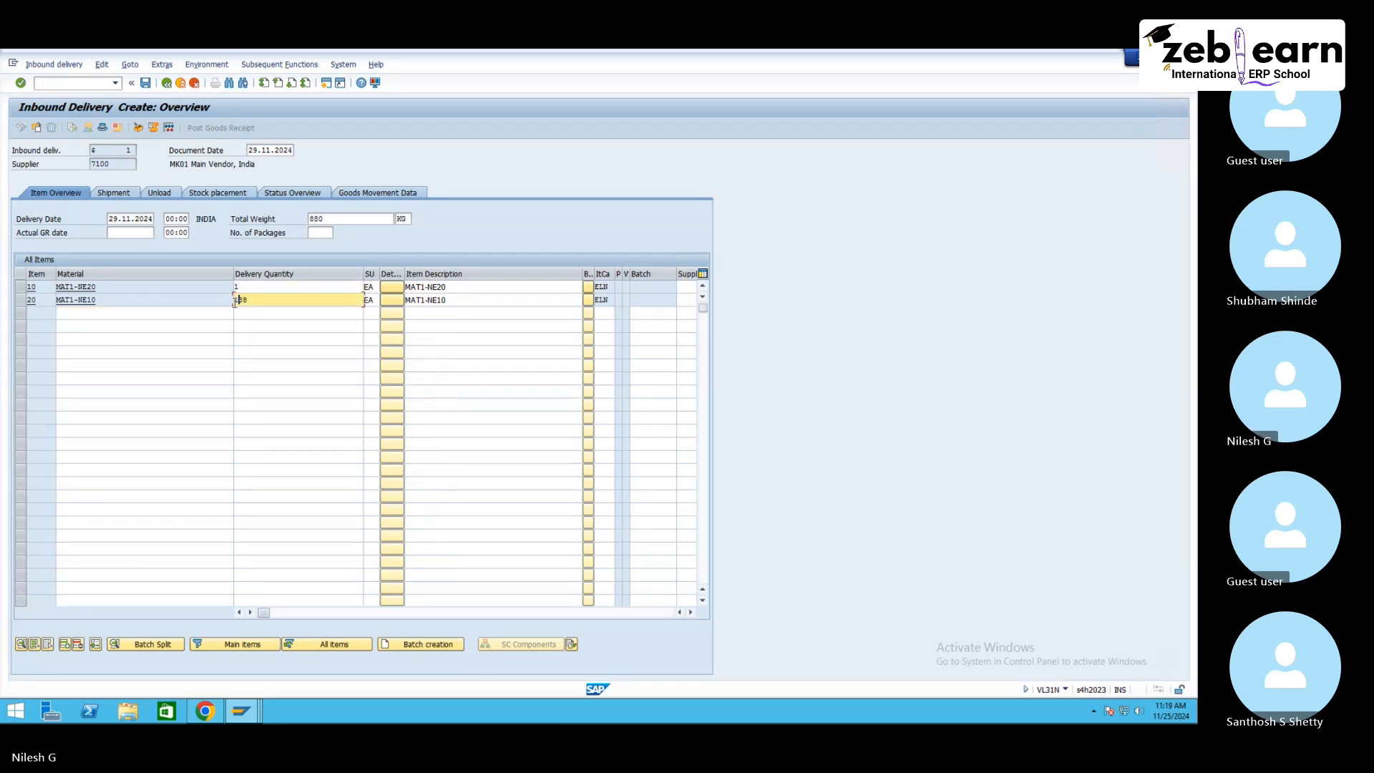
key("Return")
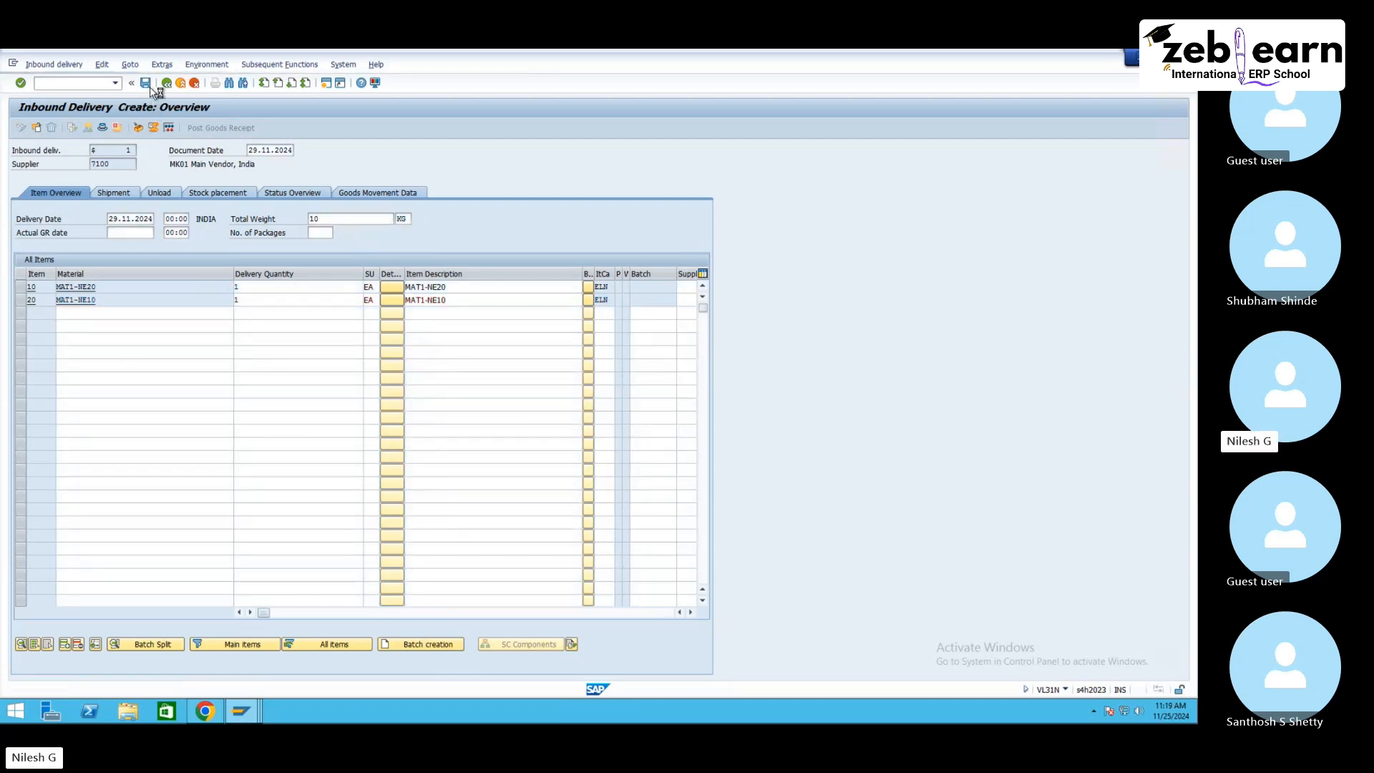
key("ctrl+s")
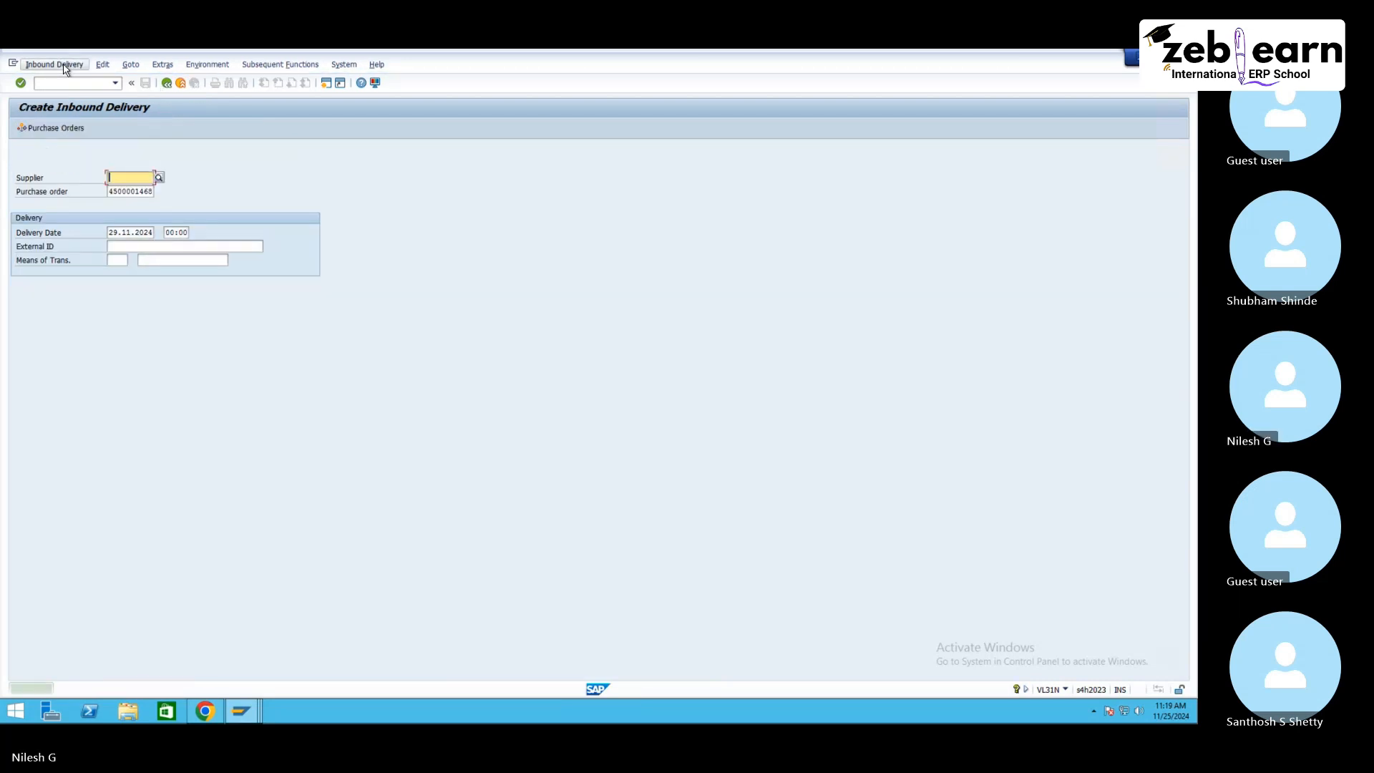
left_click(54, 65)
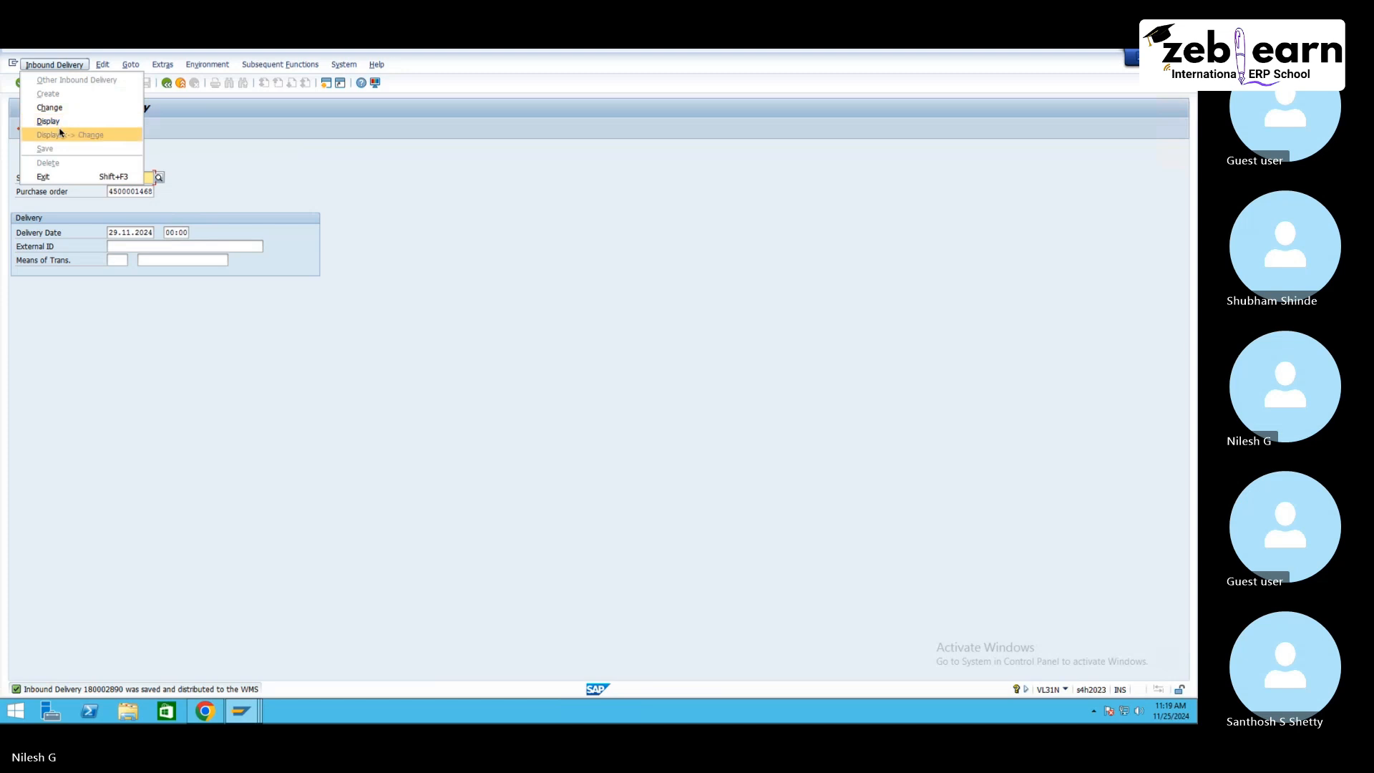
Step: Copy the new inbound delivery number and look up inbound delivery 180002890 in the EWM inbound delivery maintenance for NE10
left_click(62, 121)
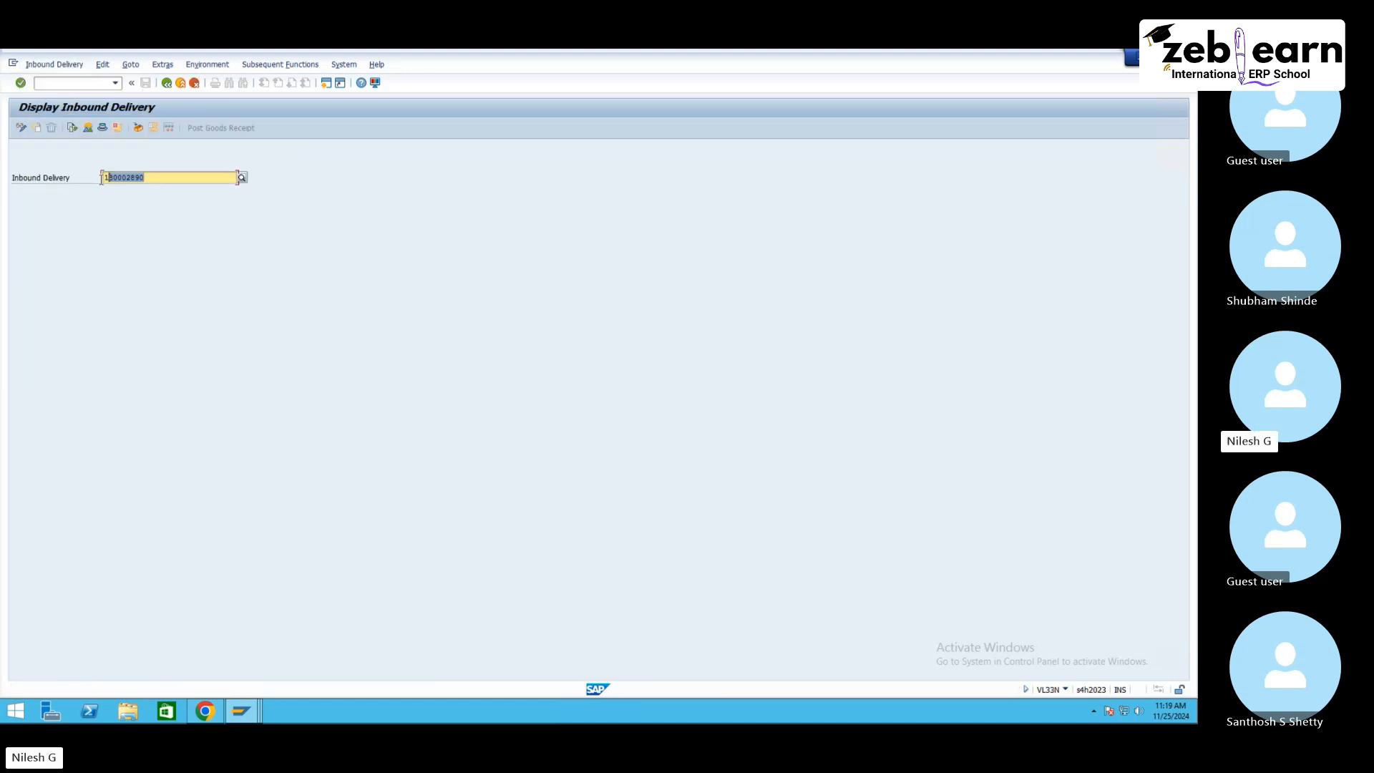
left_click(238, 712)
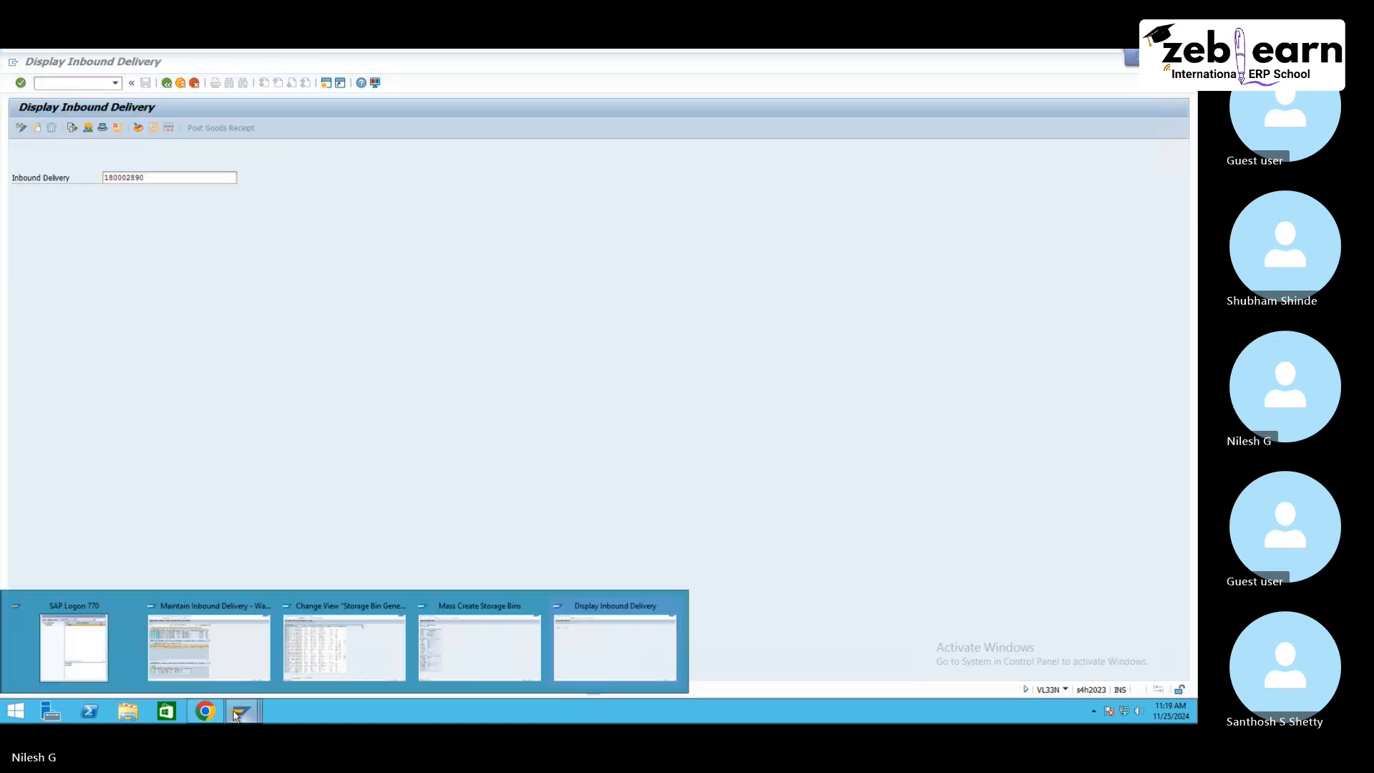
left_click(223, 657)
left_click(406, 152)
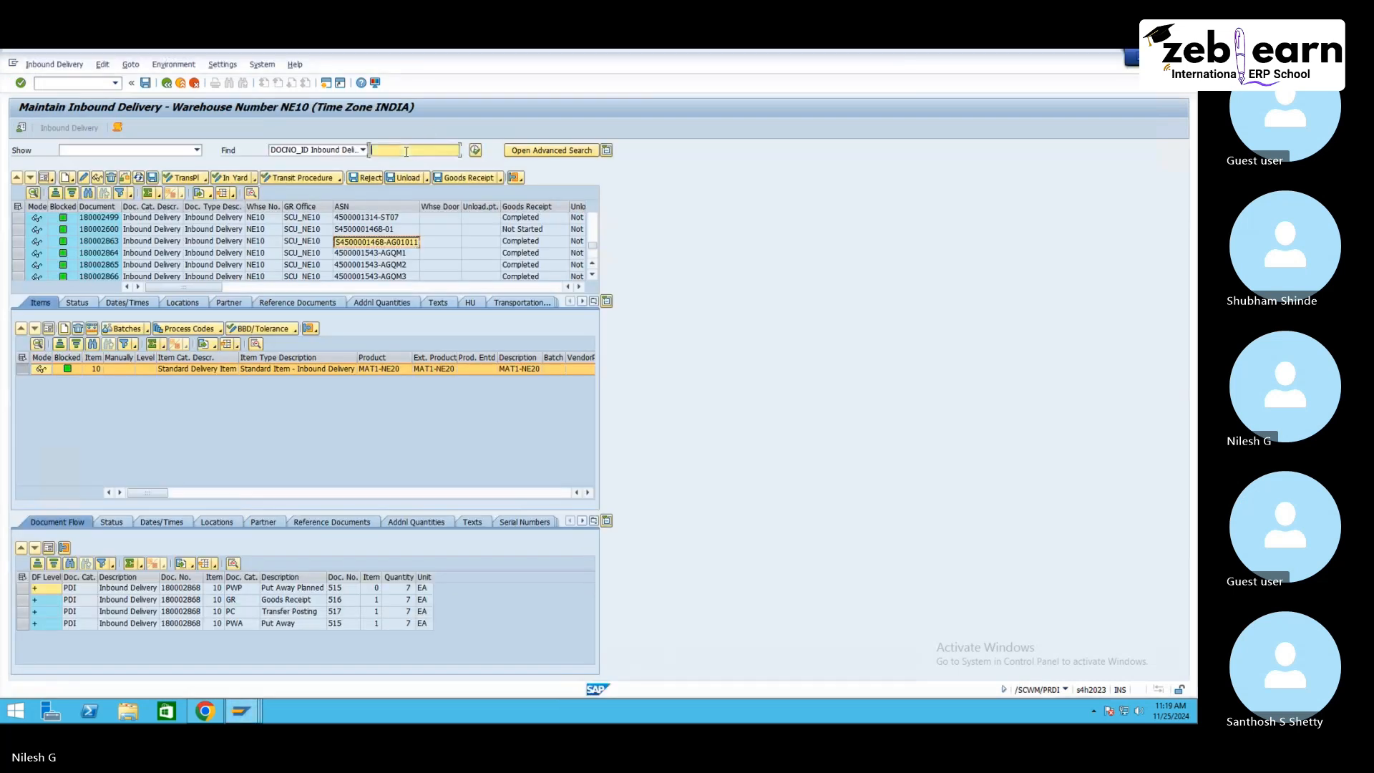
type("180002890")
left_click(477, 151)
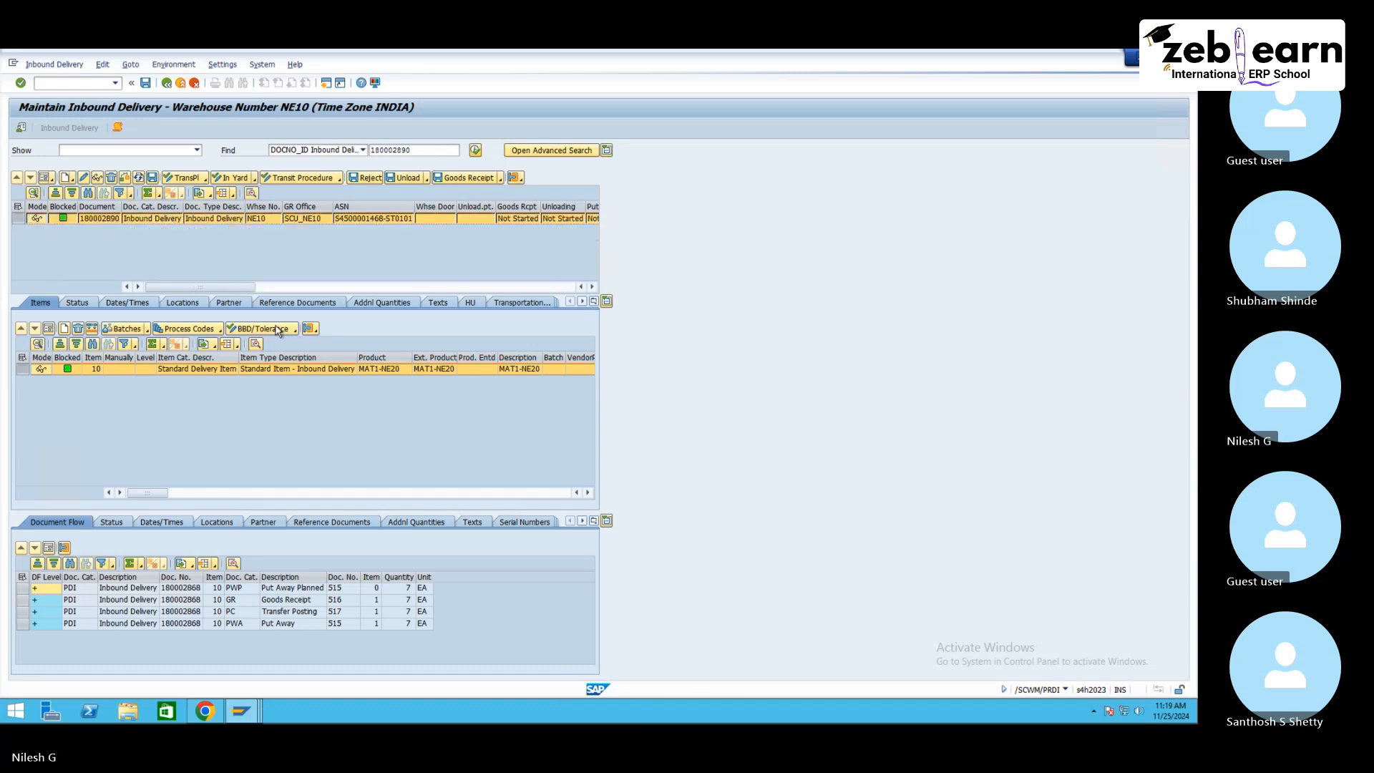
Step: Scroll through the delivery item columns to examine the process types of both items
left_click(588, 493)
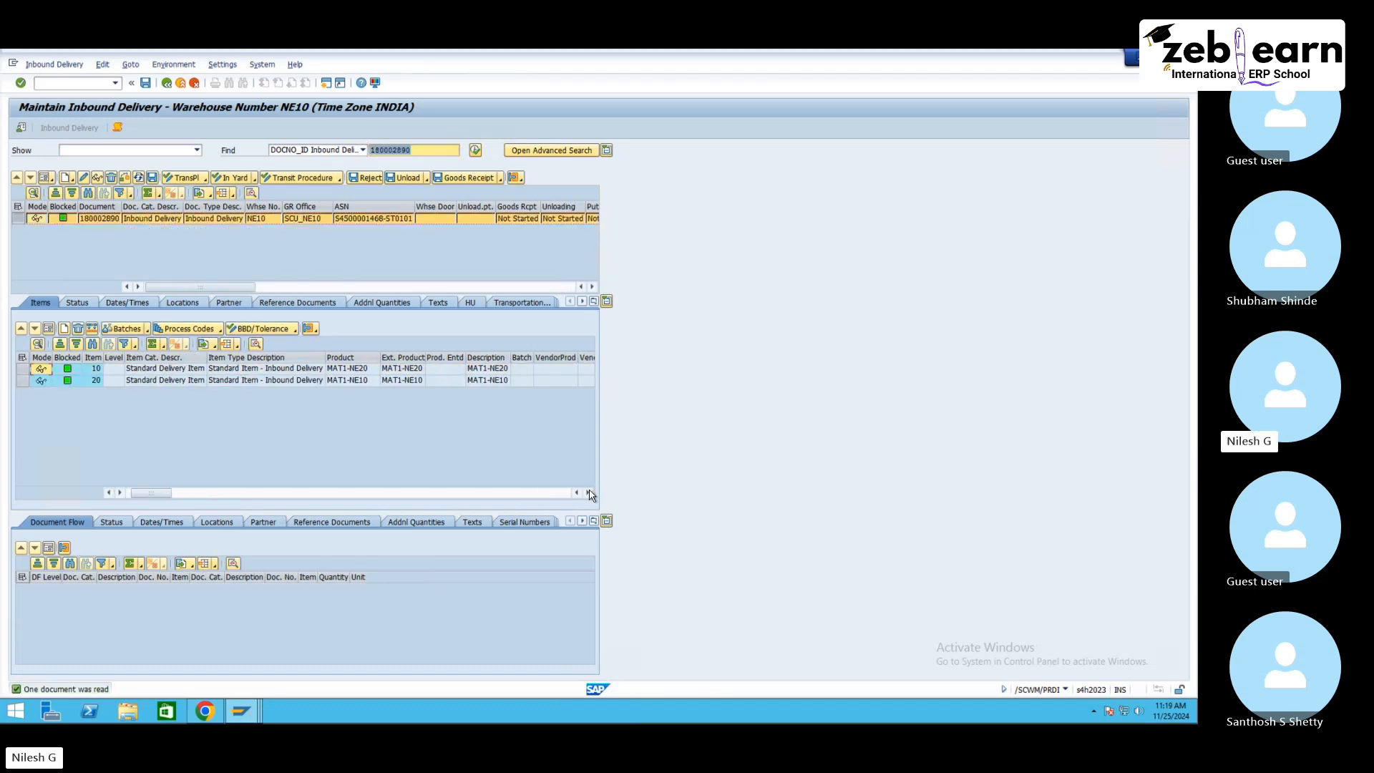
left_click(589, 493)
left_click(589, 493)
left_click(588, 493)
left_click(588, 493)
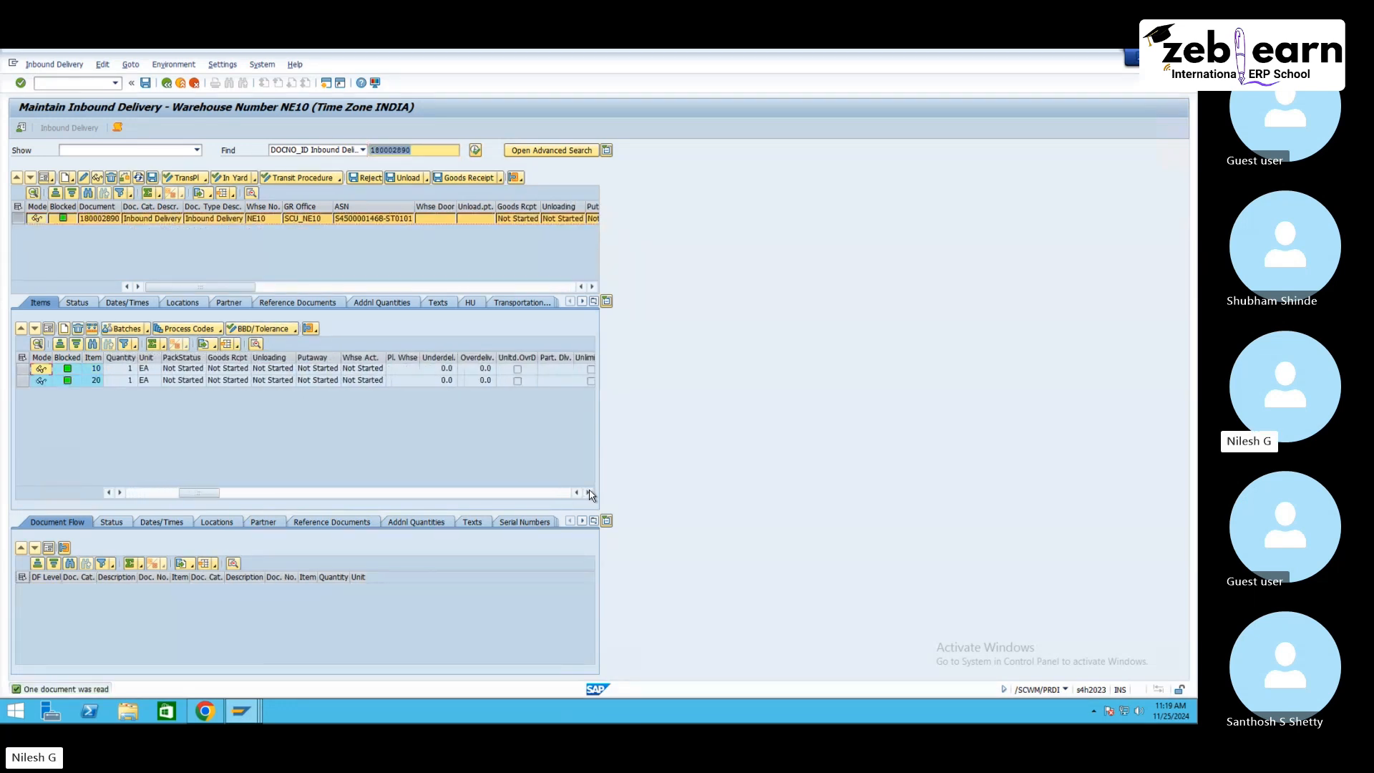
left_click(589, 493)
left_click(588, 493)
left_click(589, 493)
left_click(589, 493)
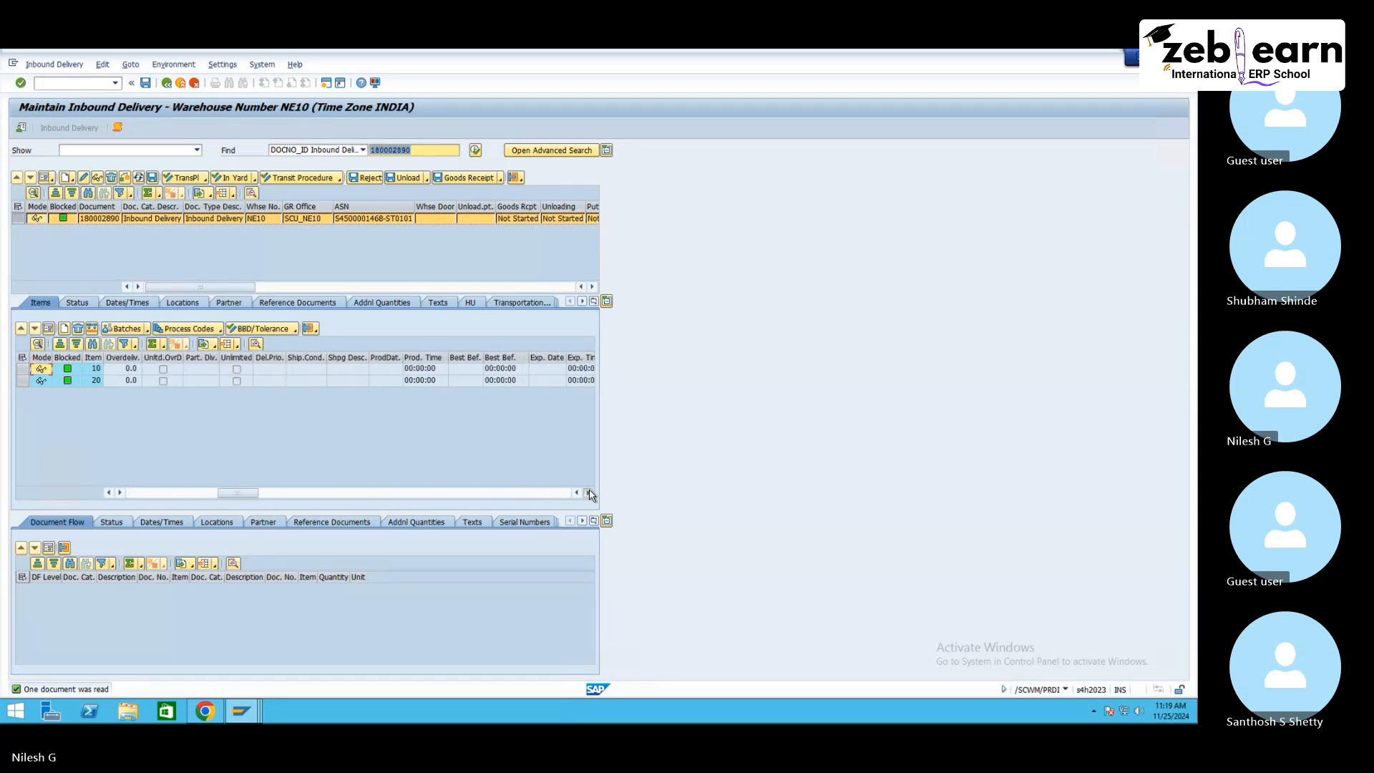
left_click(588, 493)
left_click(588, 493)
left_click(589, 493)
left_click(589, 493)
left_click(589, 493)
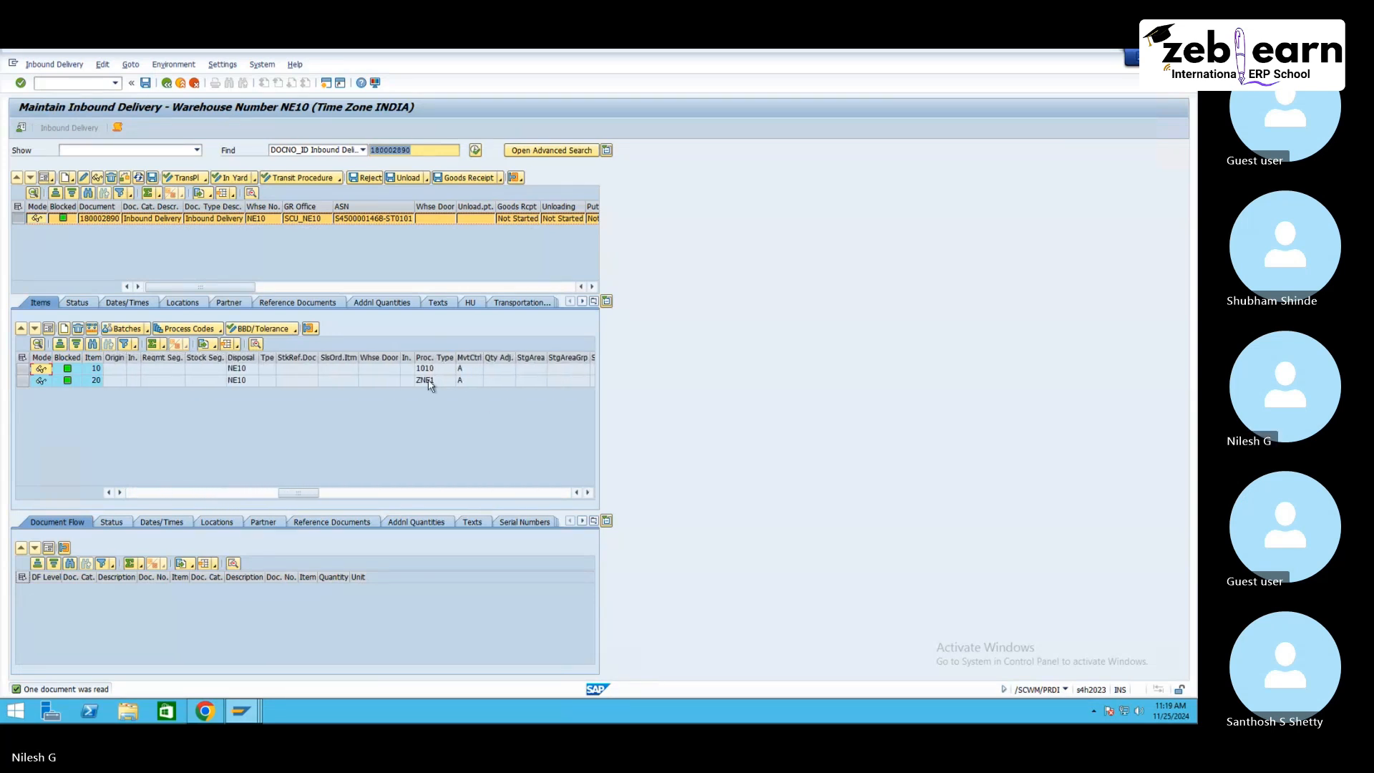
left_click(435, 380)
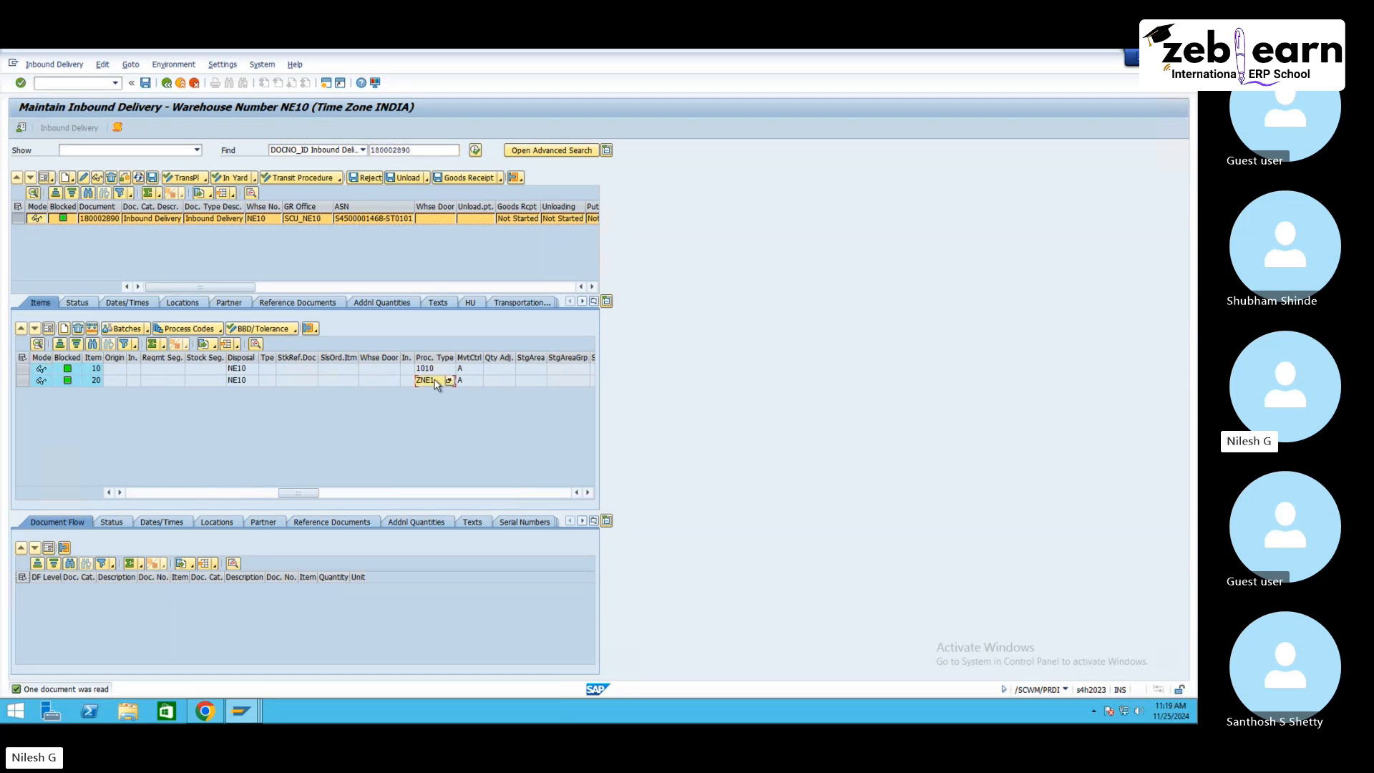
Step: Try to create a putaway warehouse task for item 10 of inbound delivery 180002890
left_click(55, 65)
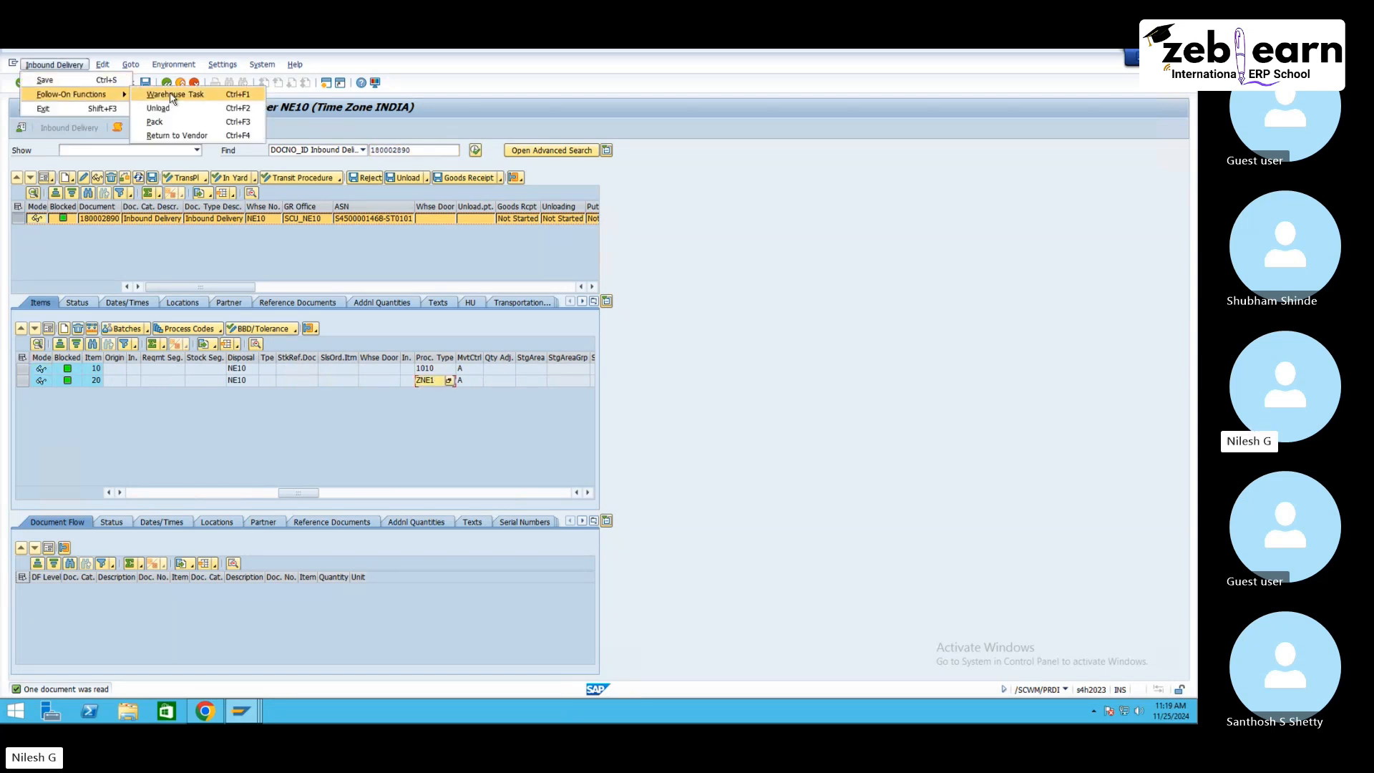
left_click(176, 96)
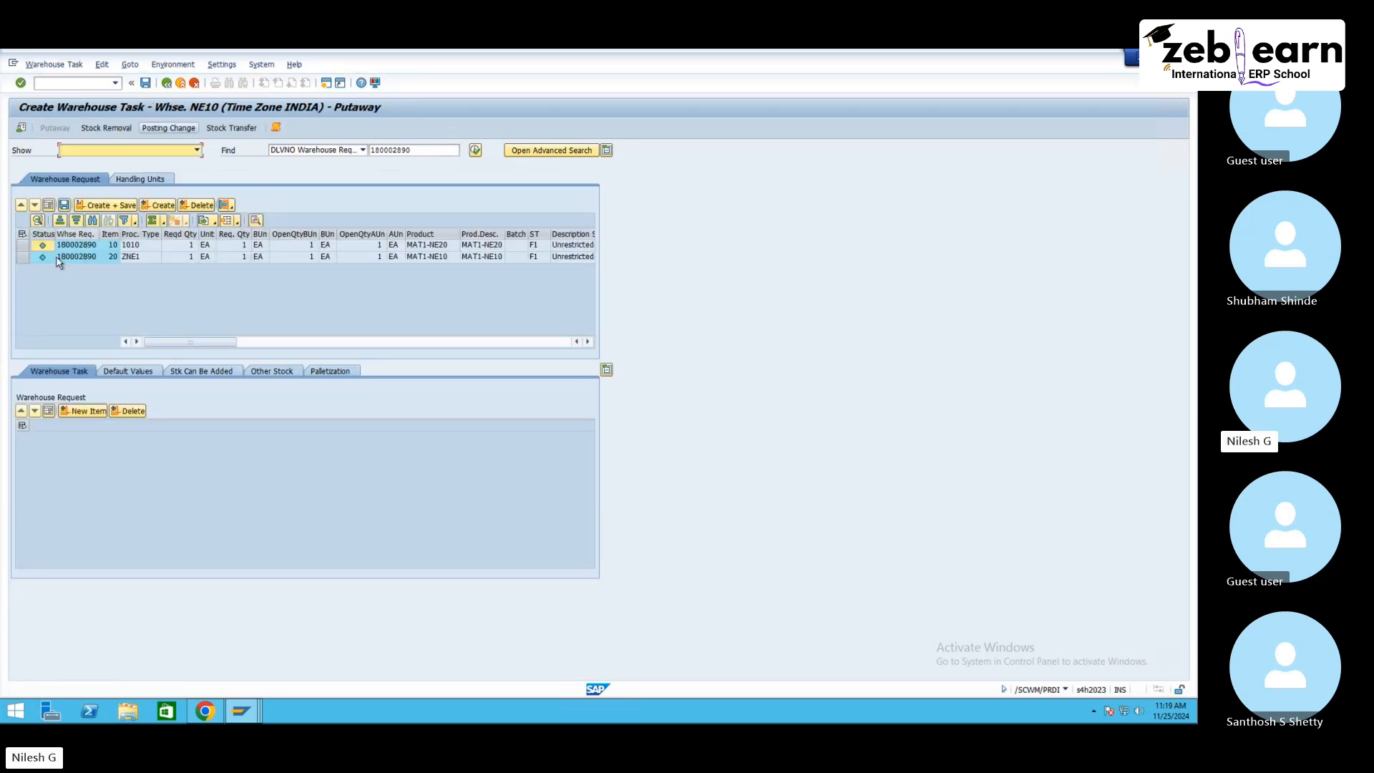
left_click(83, 245)
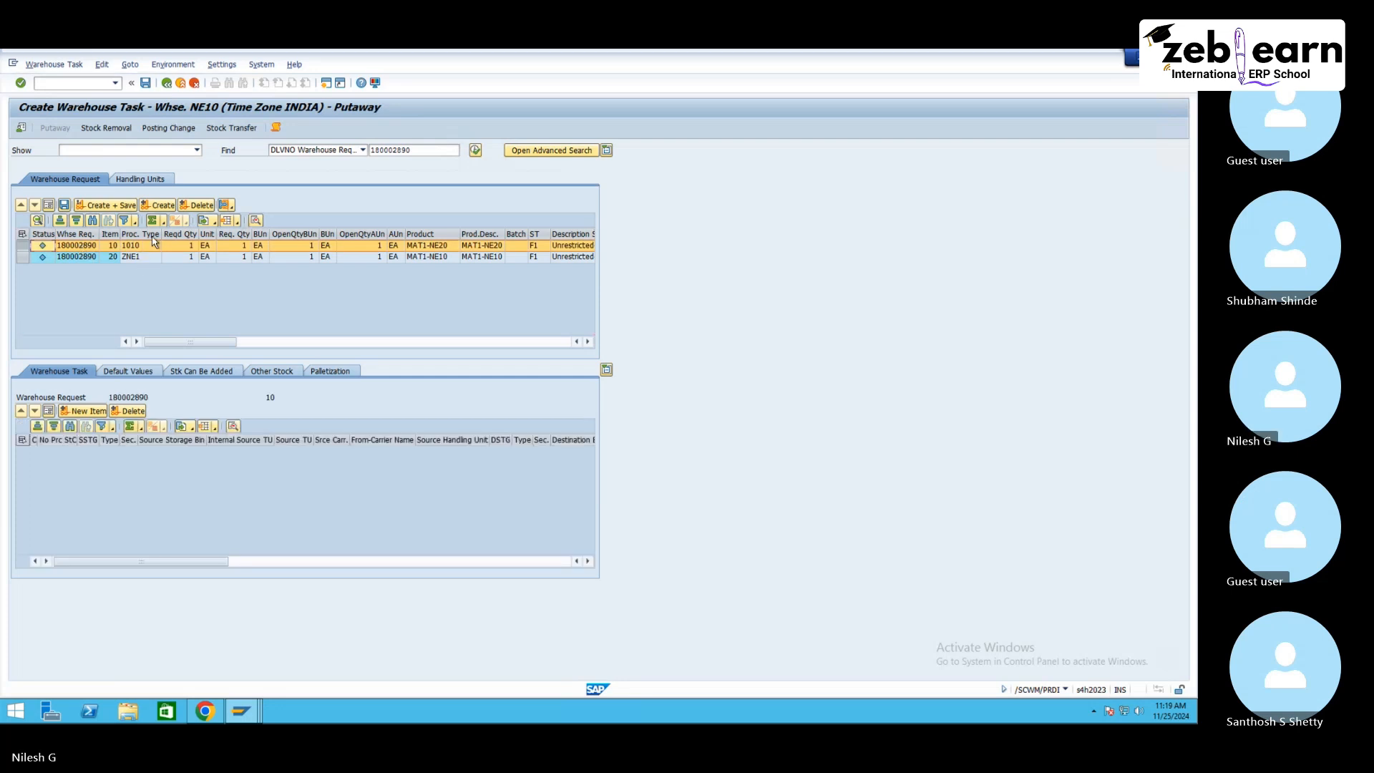
left_click(163, 209)
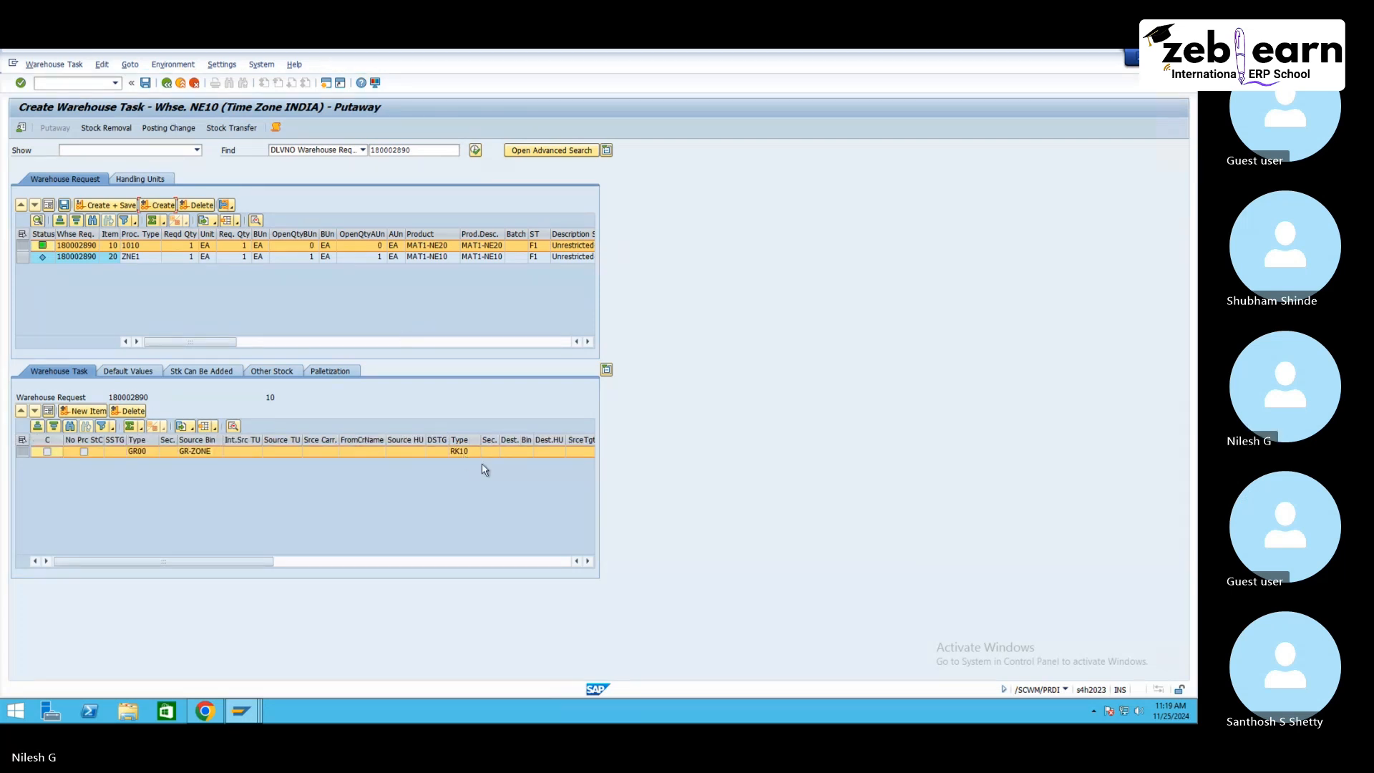
left_click(530, 453)
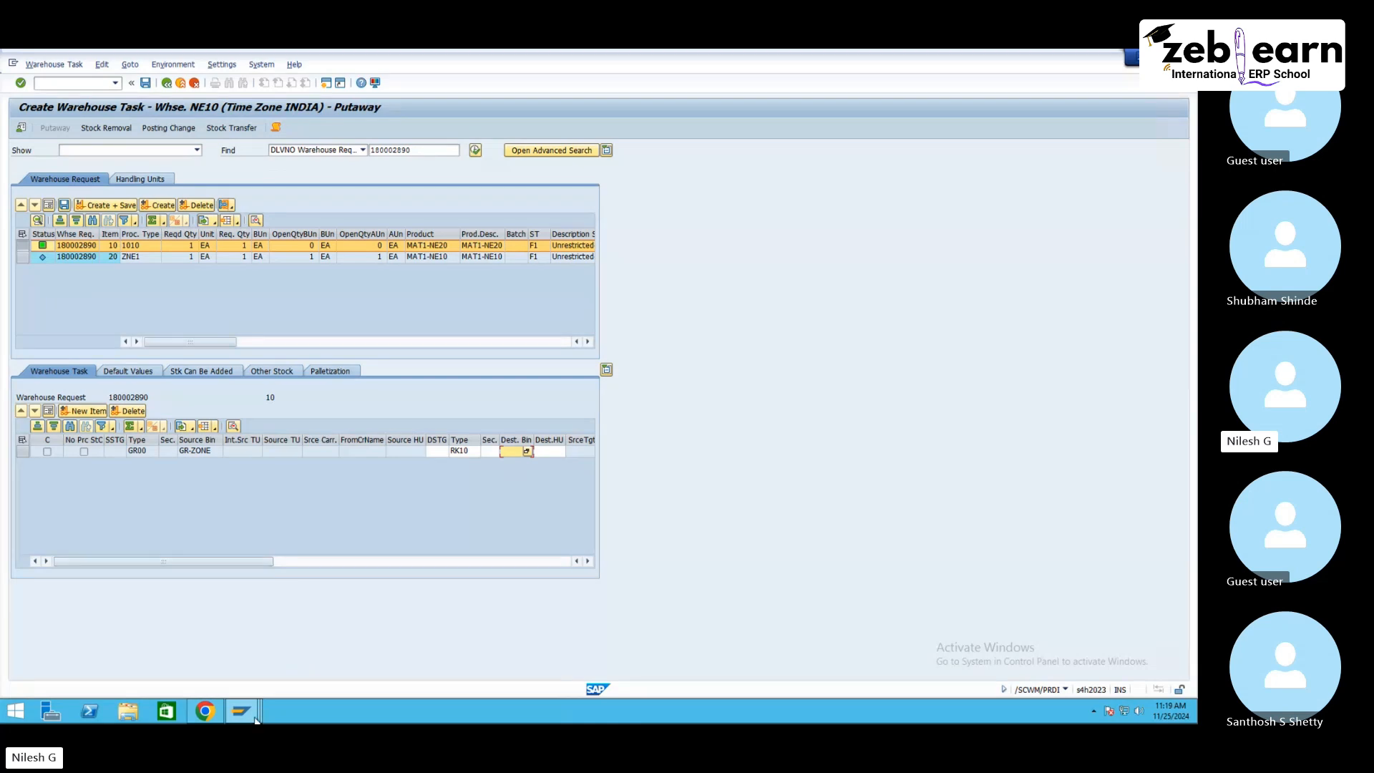
Step: Open Define Storage Types for warehouse NE10 and review the putaway control settings of storage type PL10
mouse_move(241, 710)
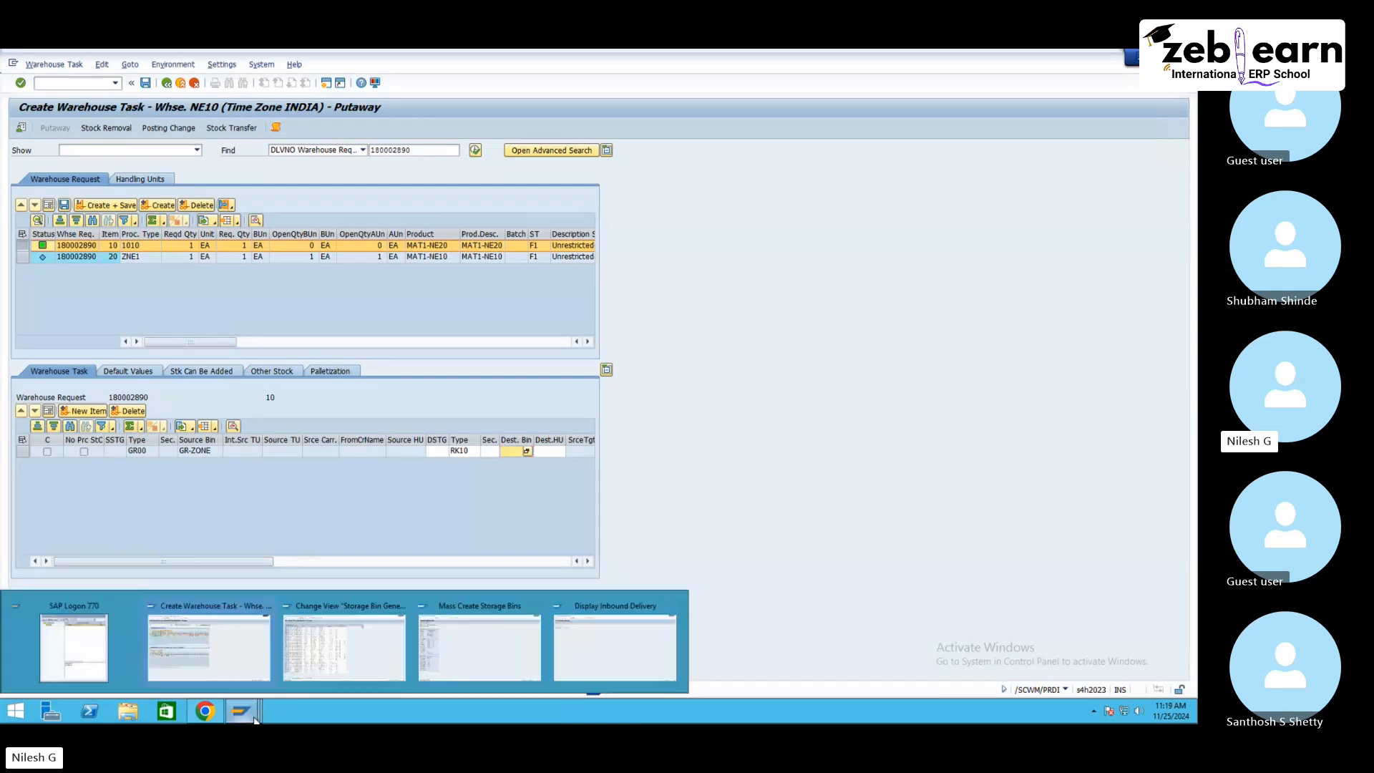
left_click(368, 652)
key("F3")
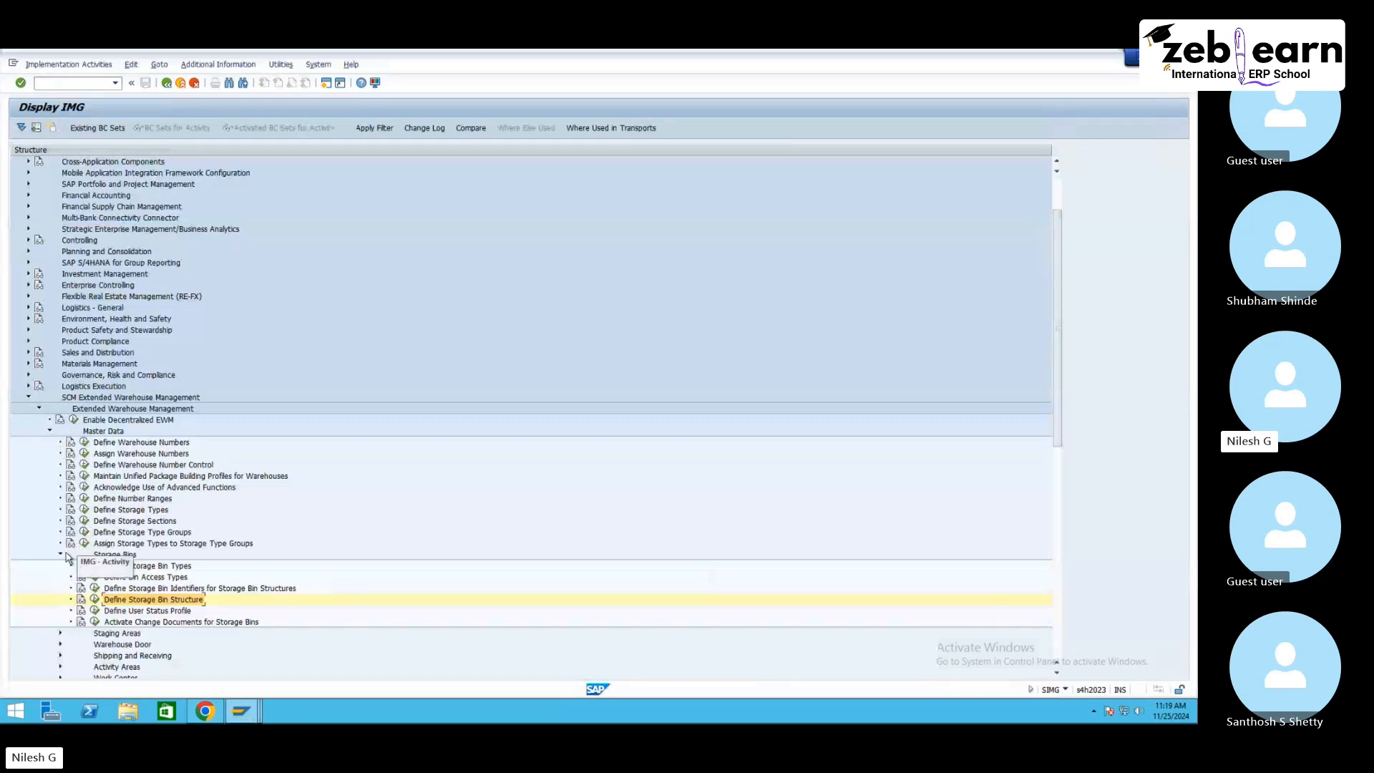
left_click(84, 509)
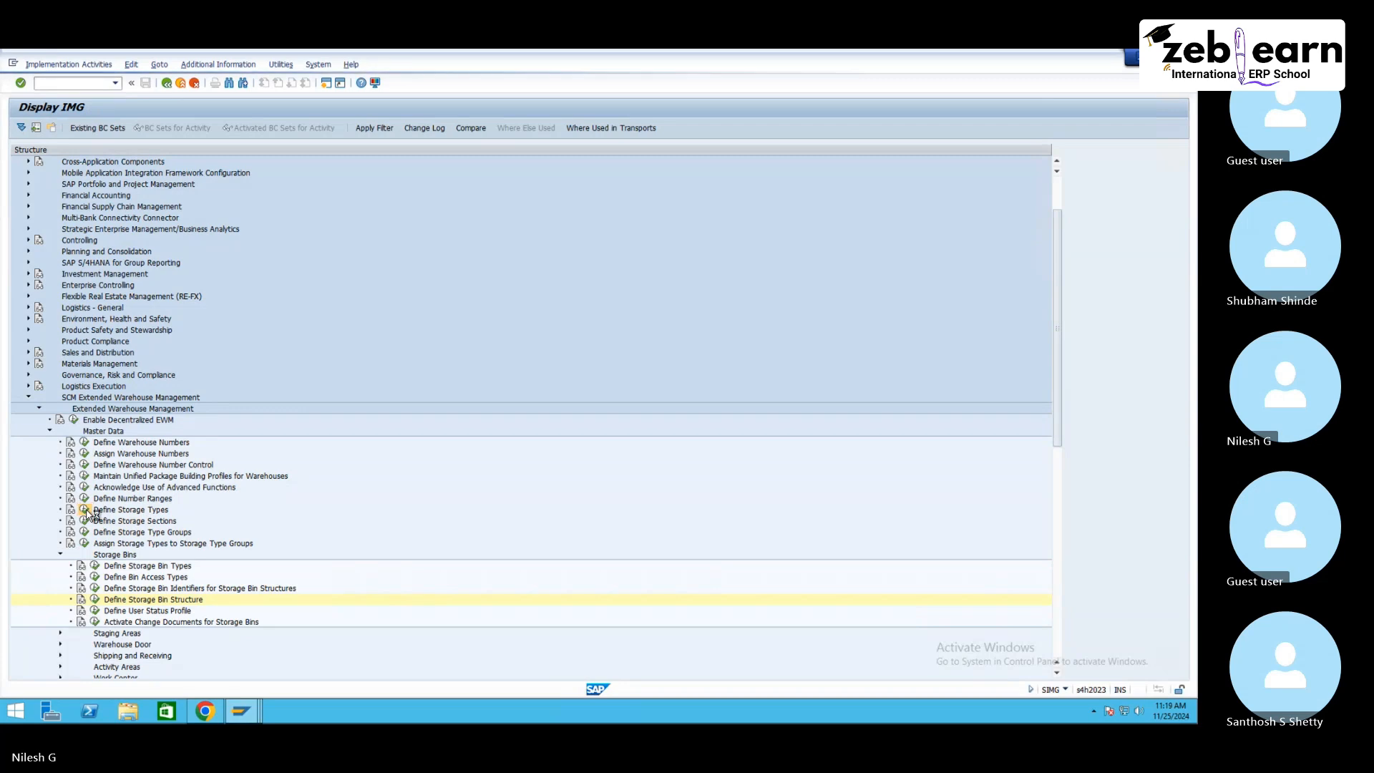
left_click(149, 671)
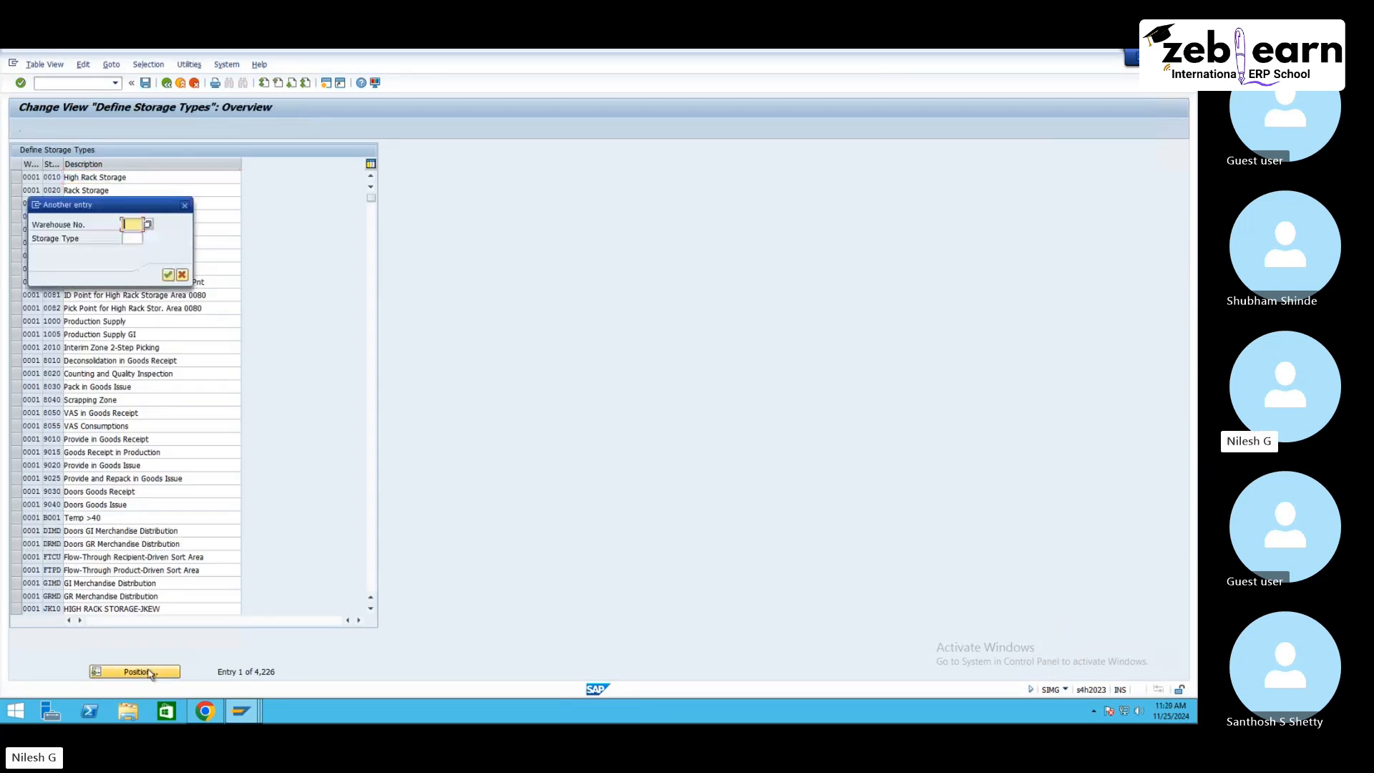
type("ne10")
key("Return")
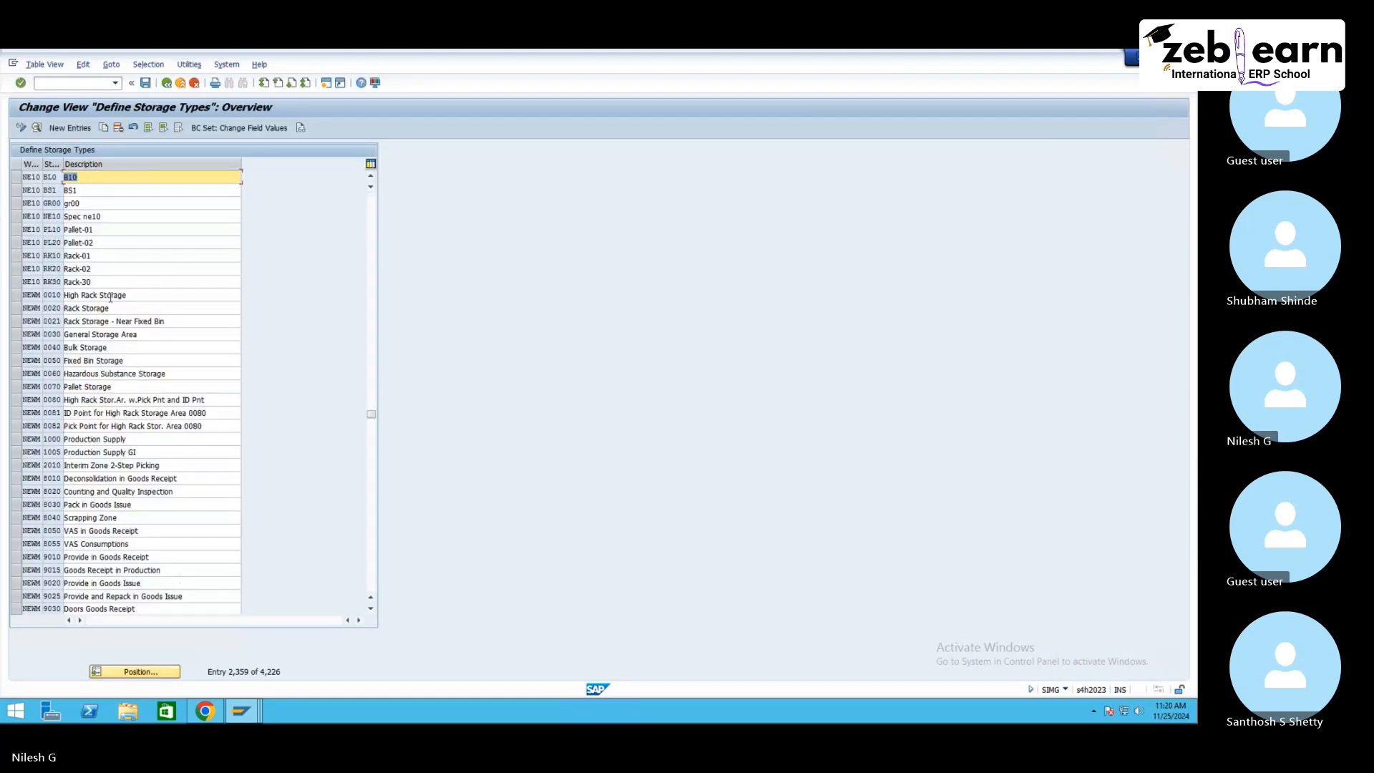
double_click(109, 229)
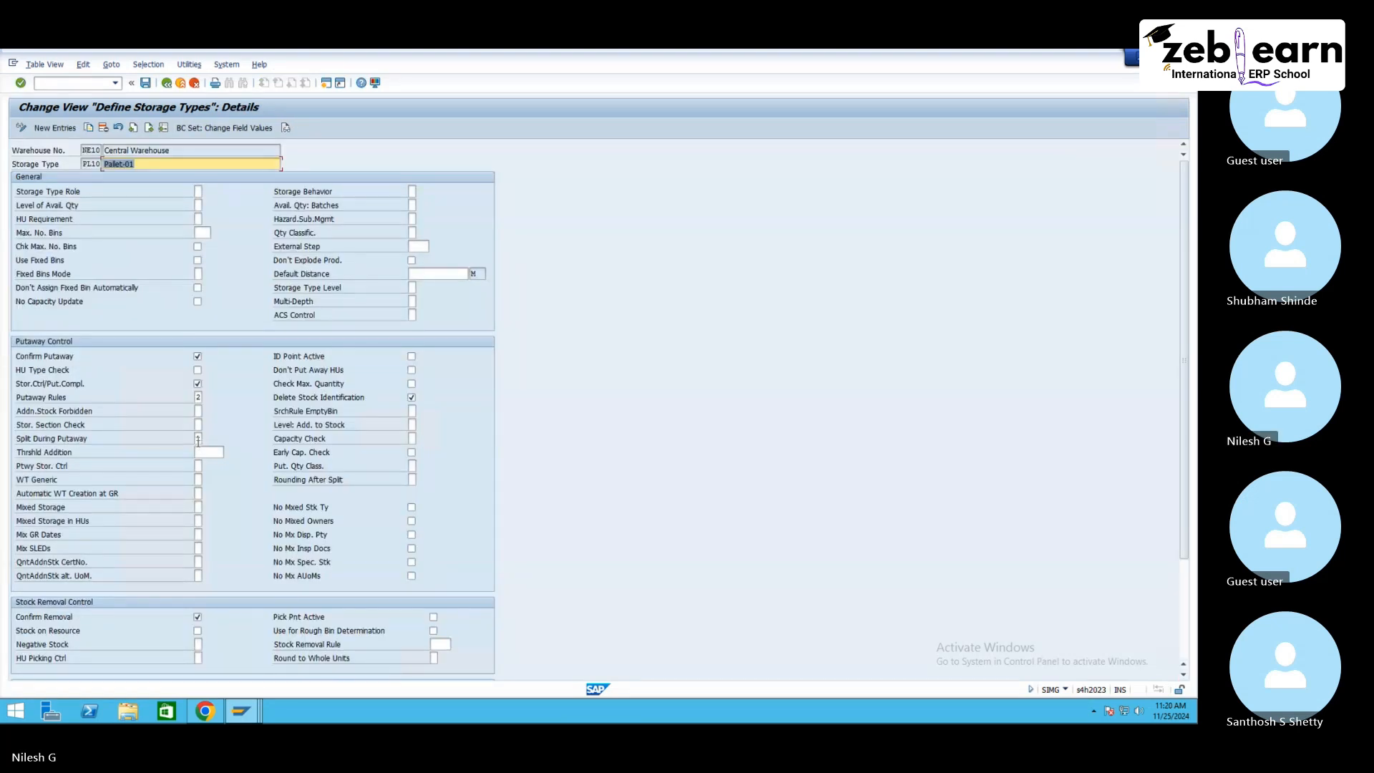
left_click(200, 439)
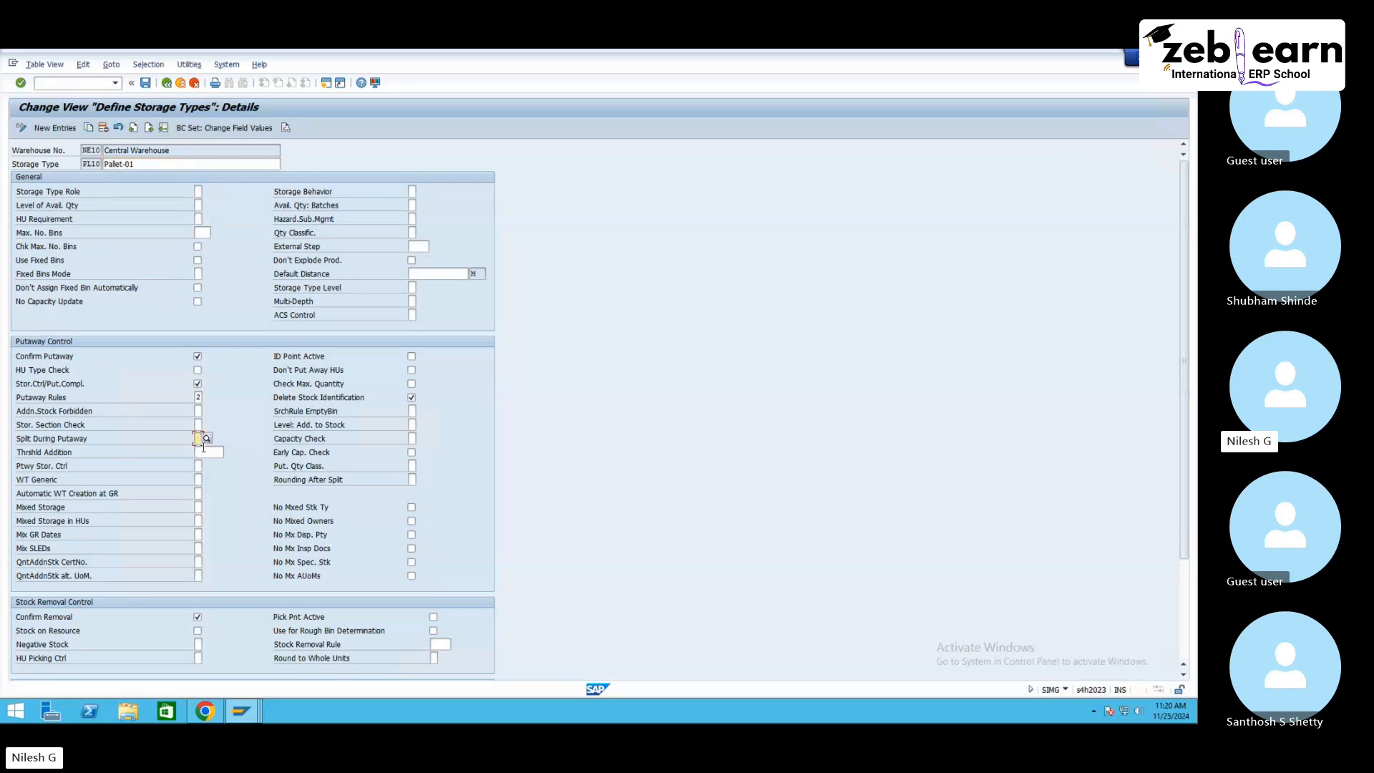
Step: Clear the Early Capacity Check for storage types RK10 and RK30 and save under the customizing request
left_click(150, 129)
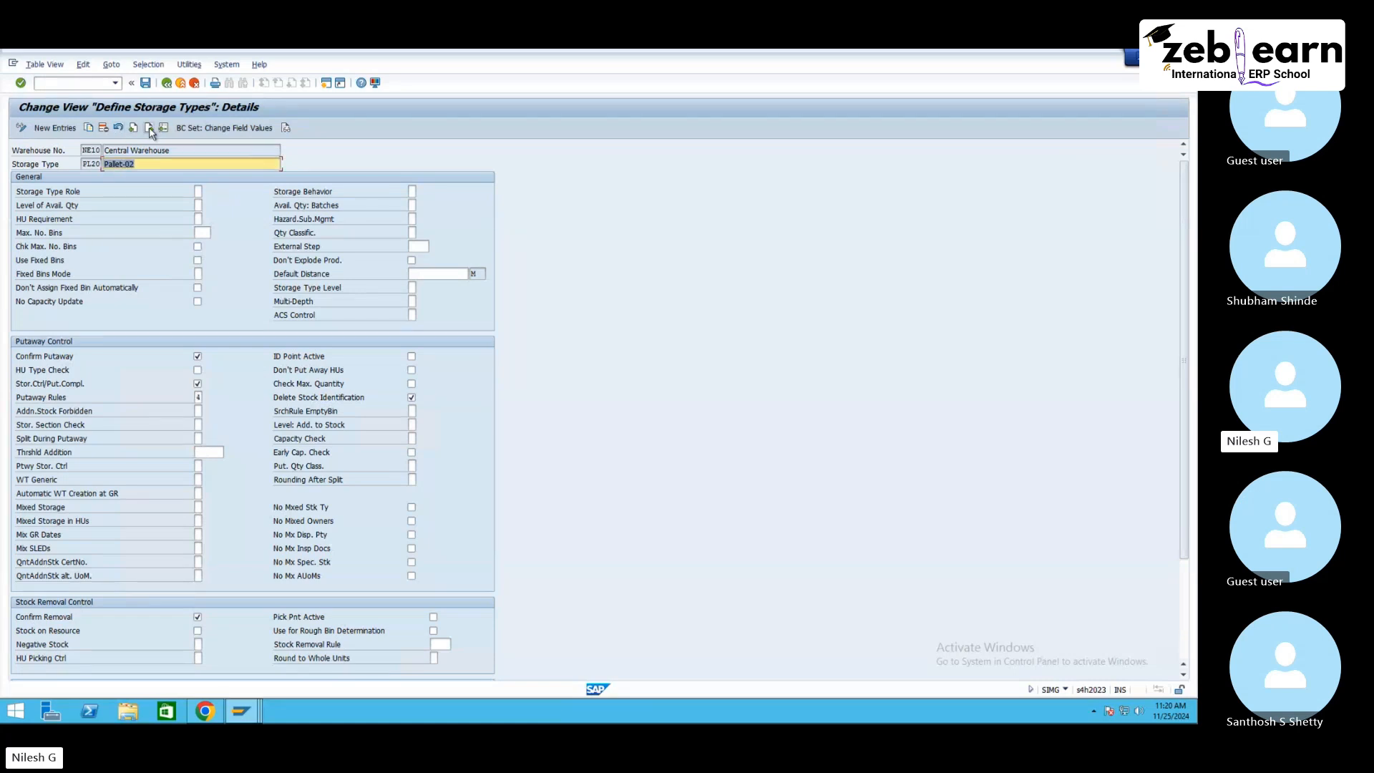
left_click(198, 479)
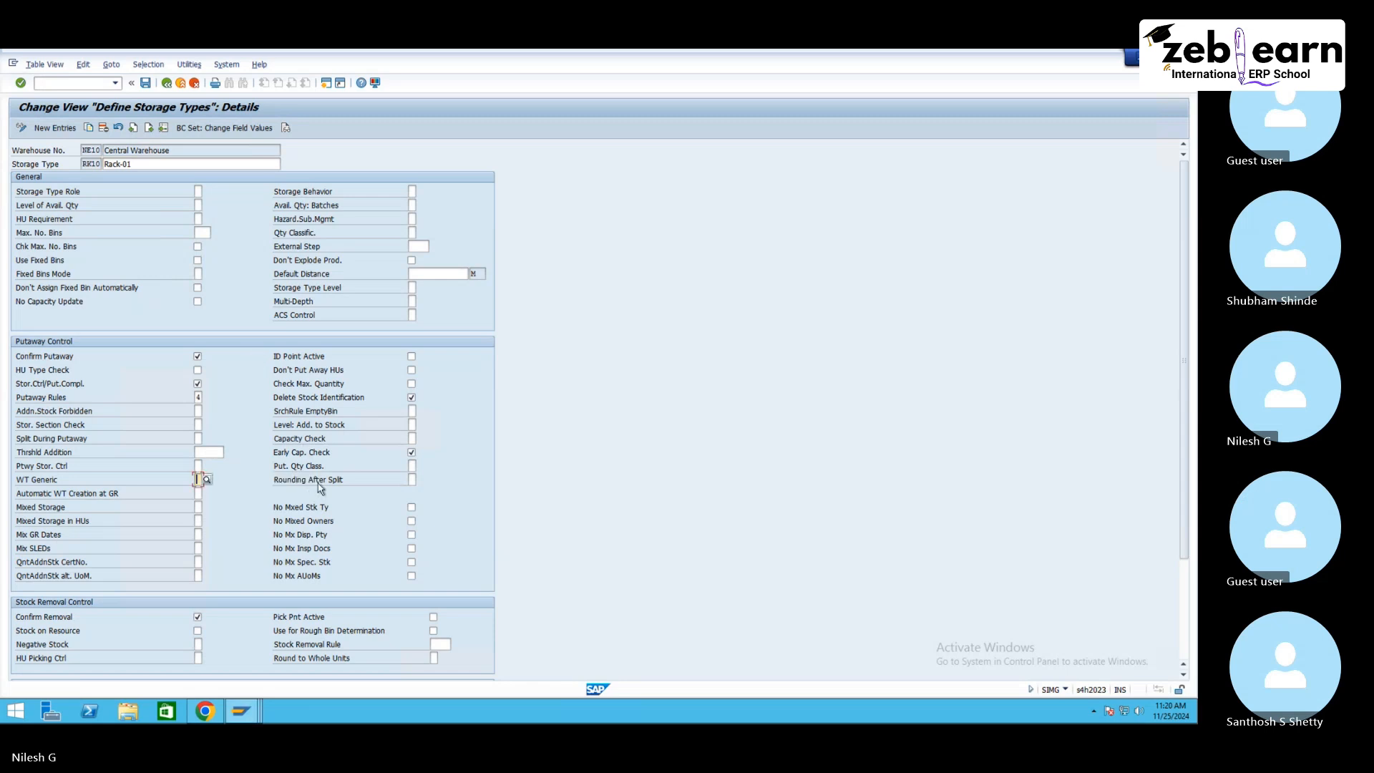
left_click(362, 454)
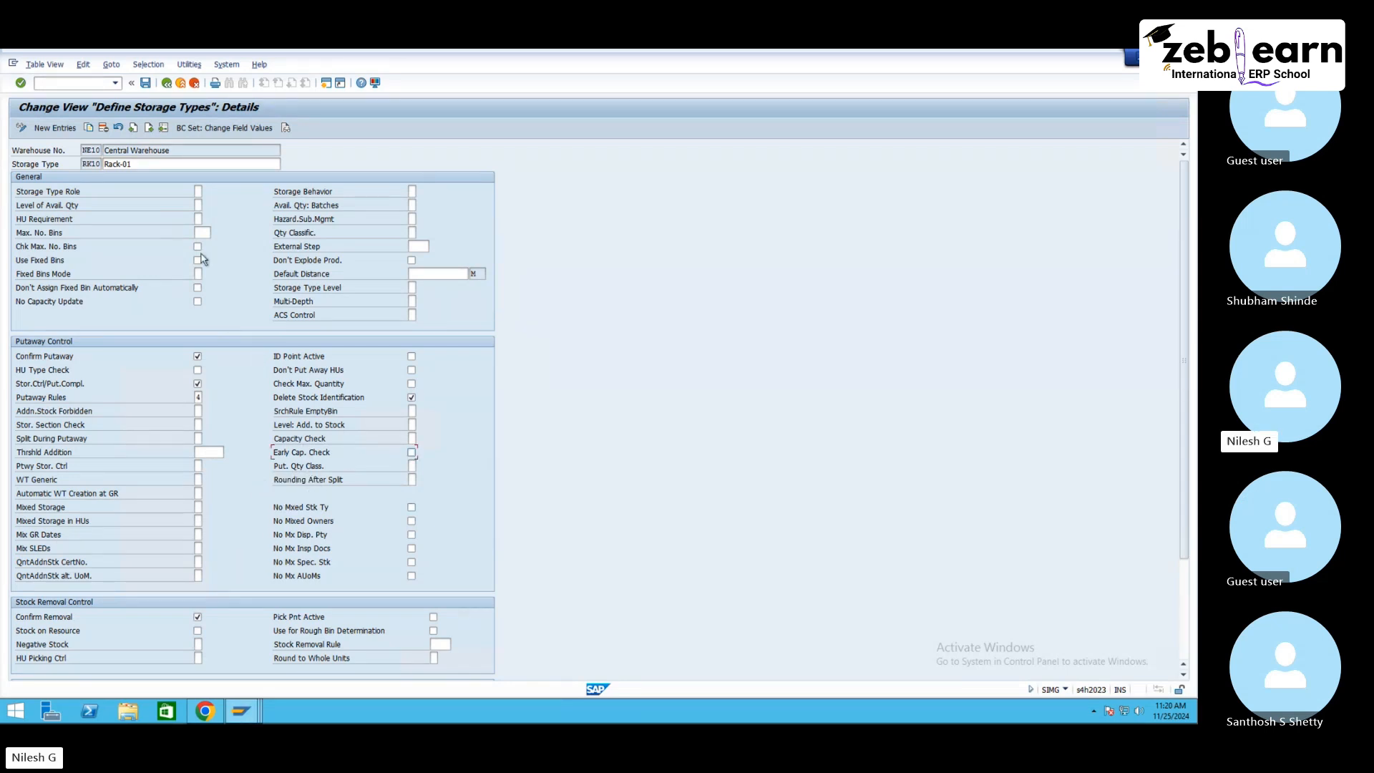
left_click(149, 128)
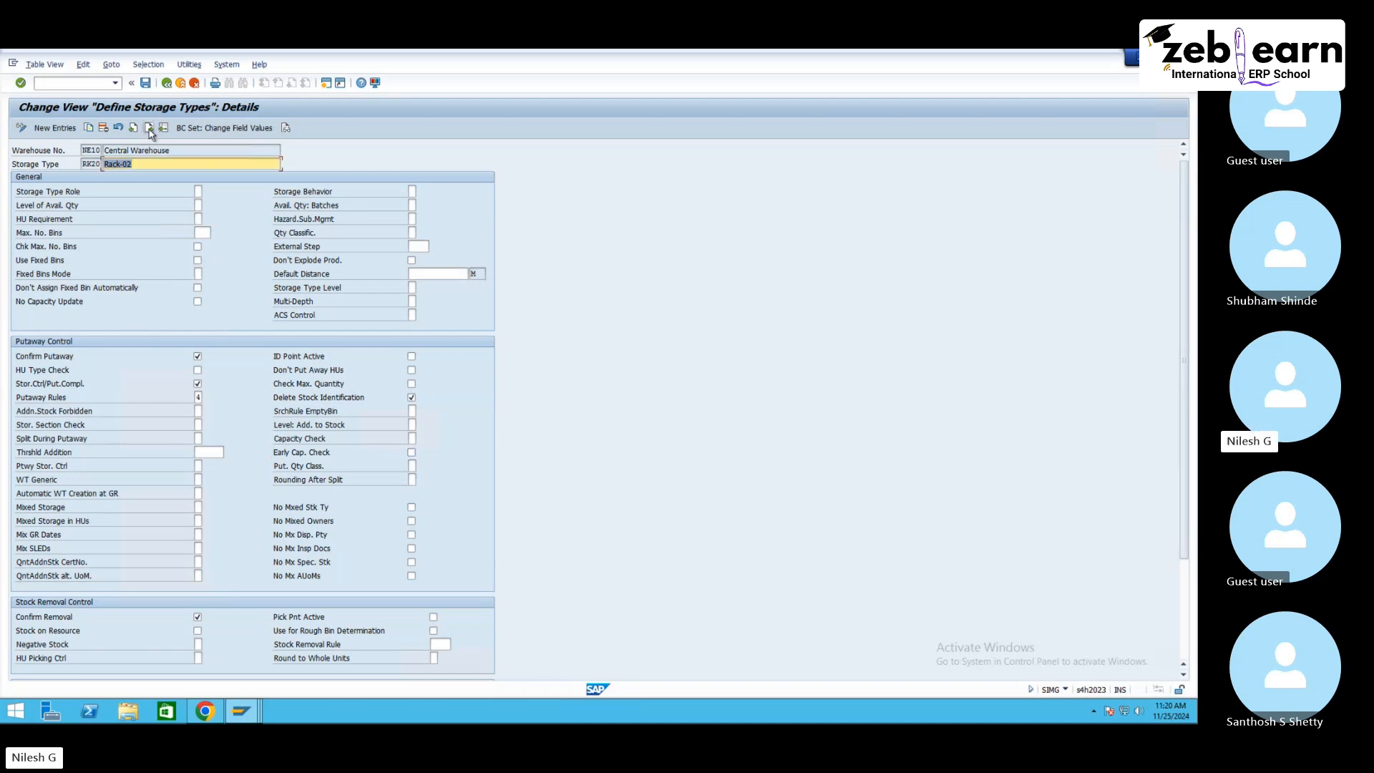
left_click(149, 128)
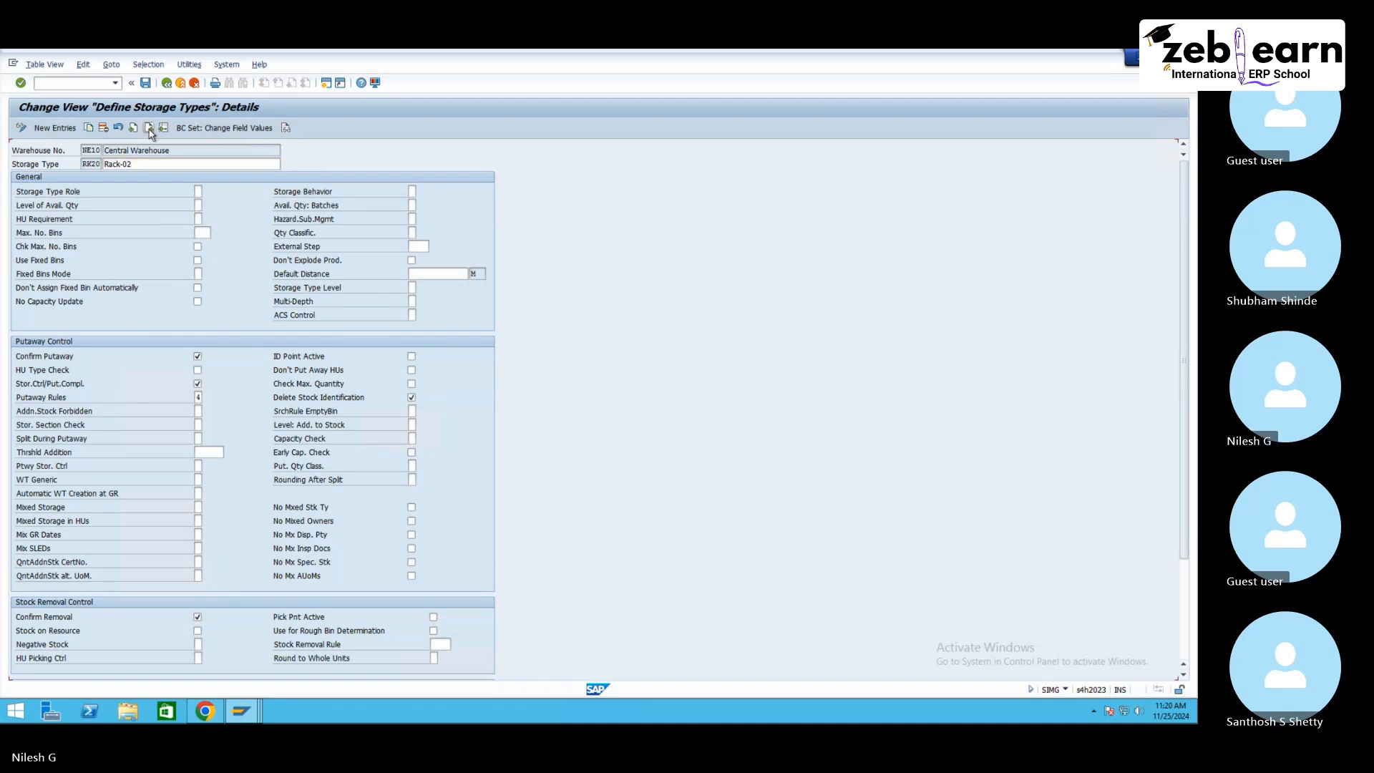
left_click(353, 454)
left_click(198, 479)
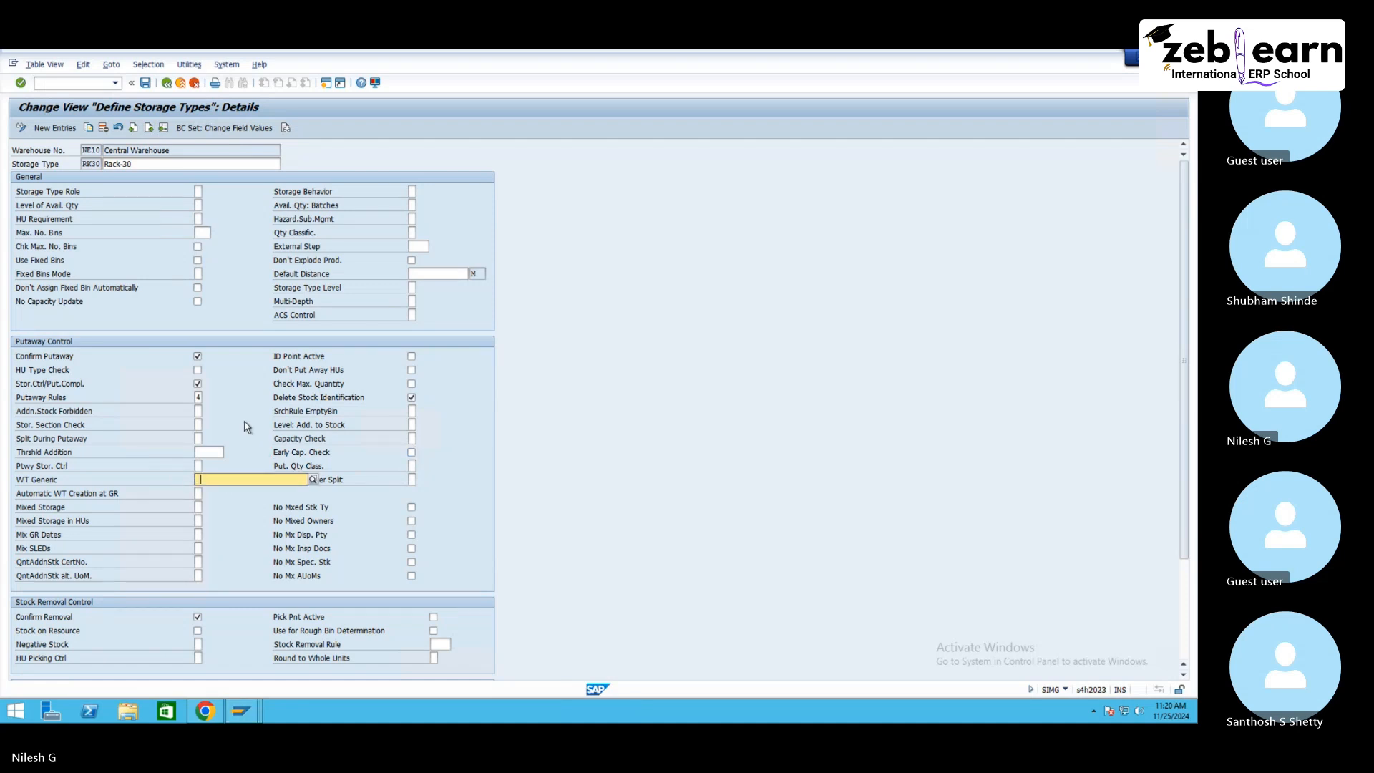
left_click(134, 129)
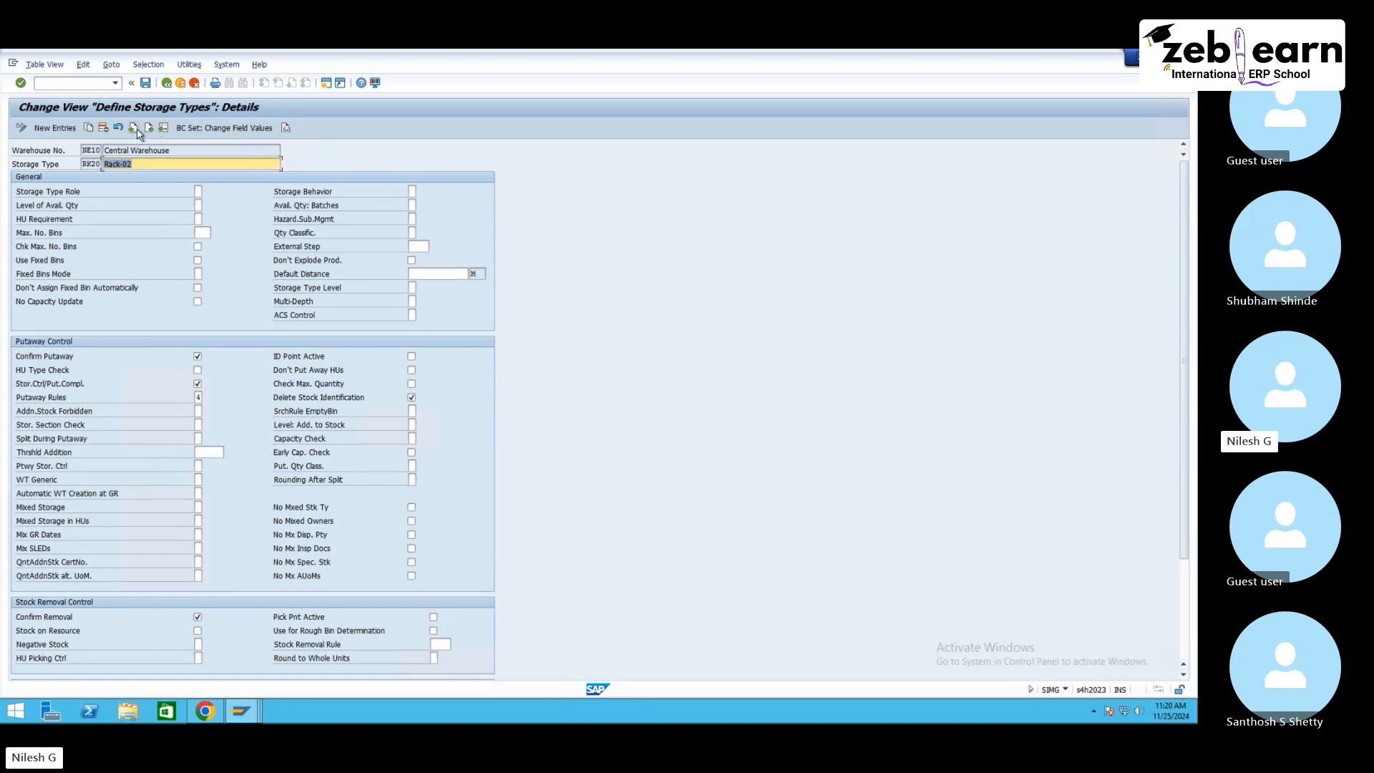
left_click(135, 129)
left_click(134, 129)
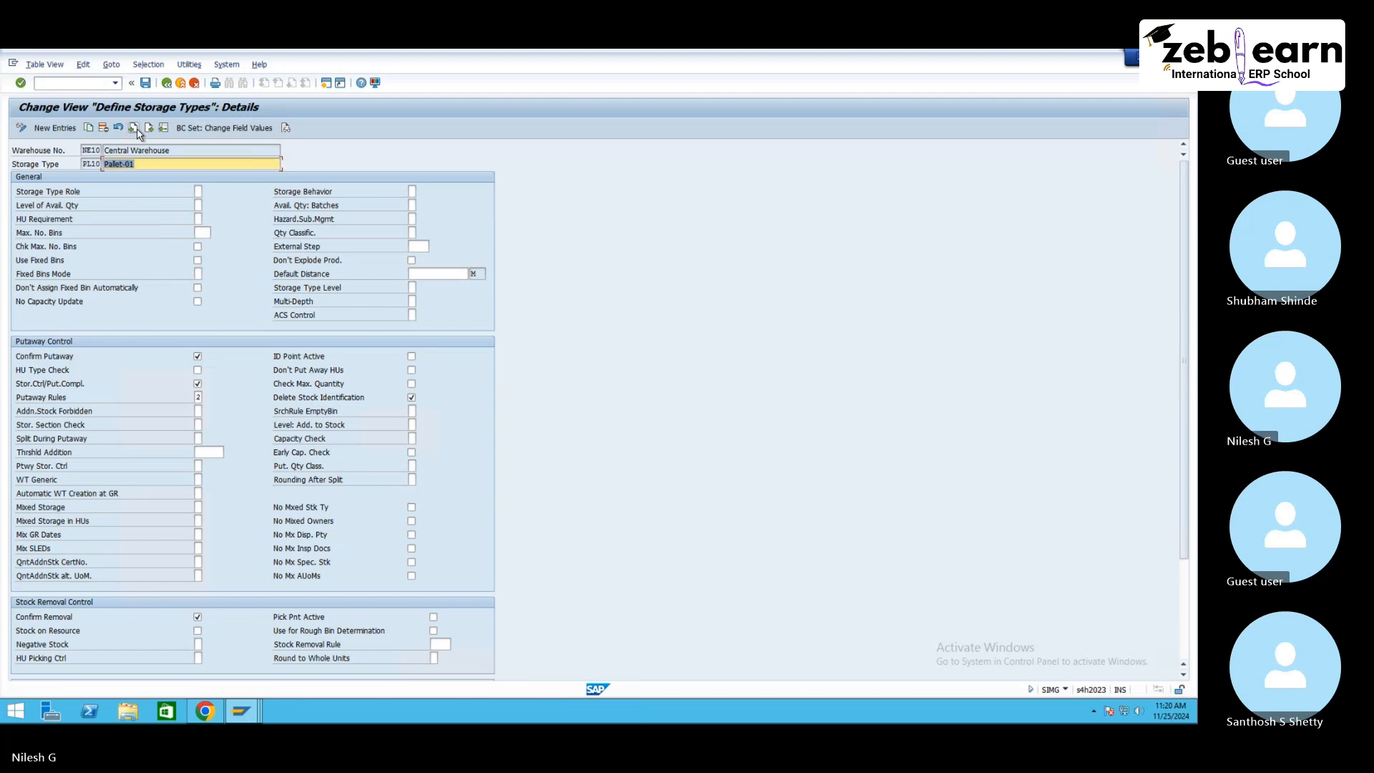
left_click(146, 84)
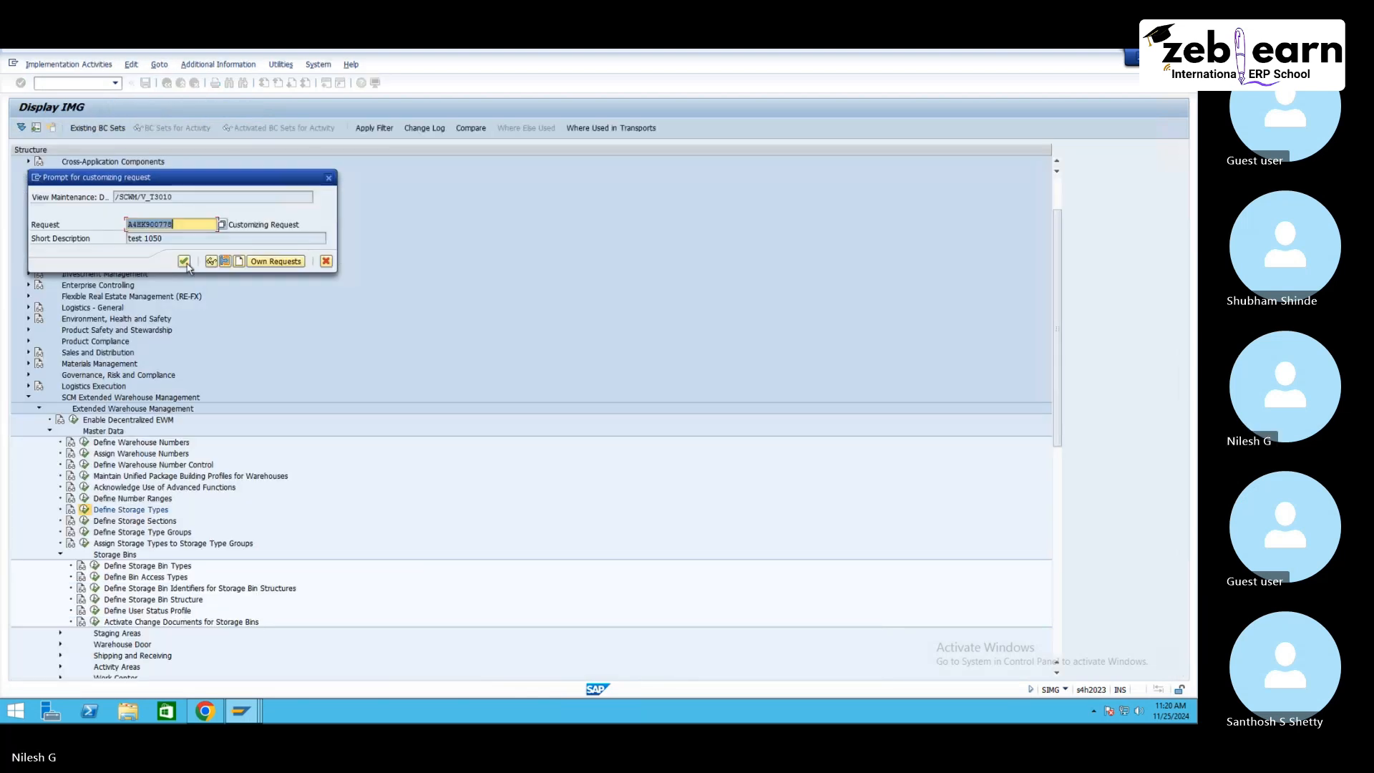
left_click(184, 262)
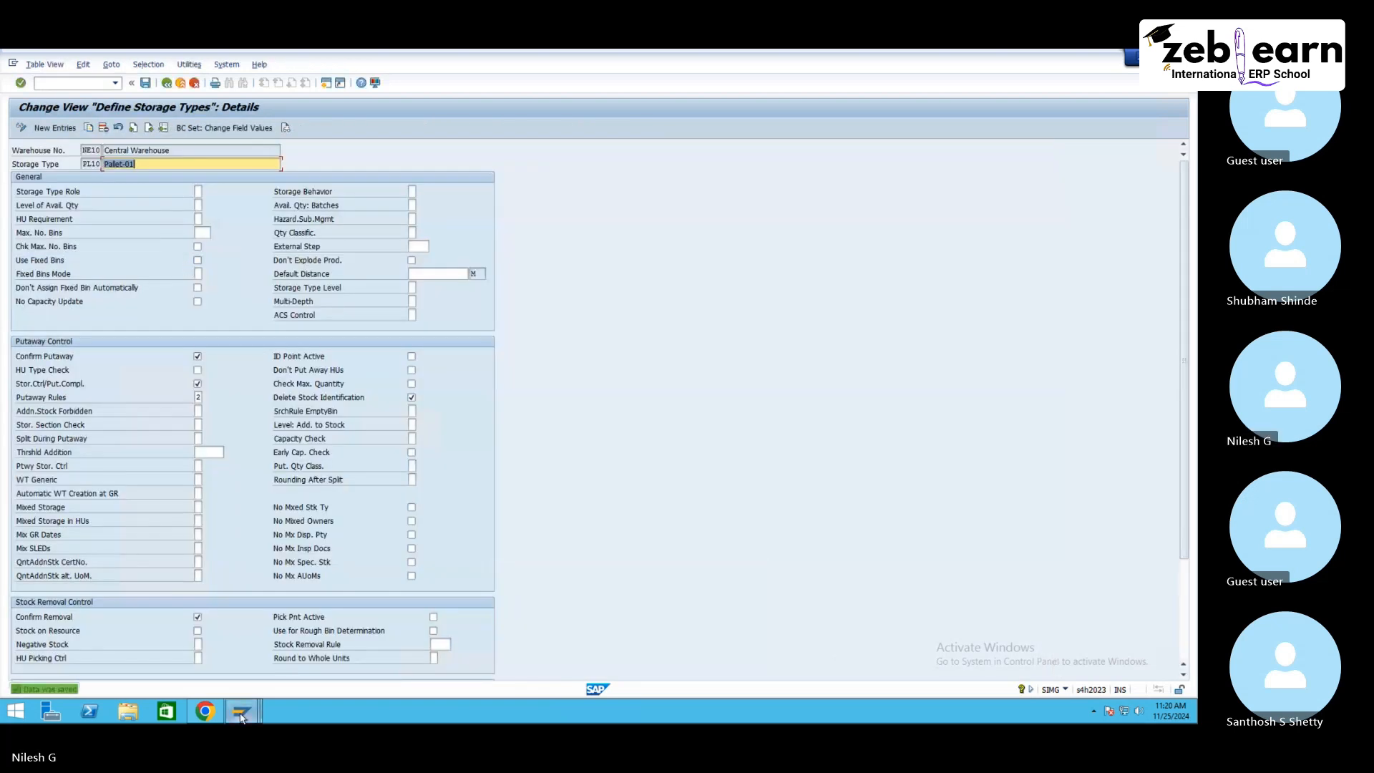
Step: Leave the warehouse task screen without saving and return to inbound delivery 180002890
mouse_move(241, 718)
left_click(208, 640)
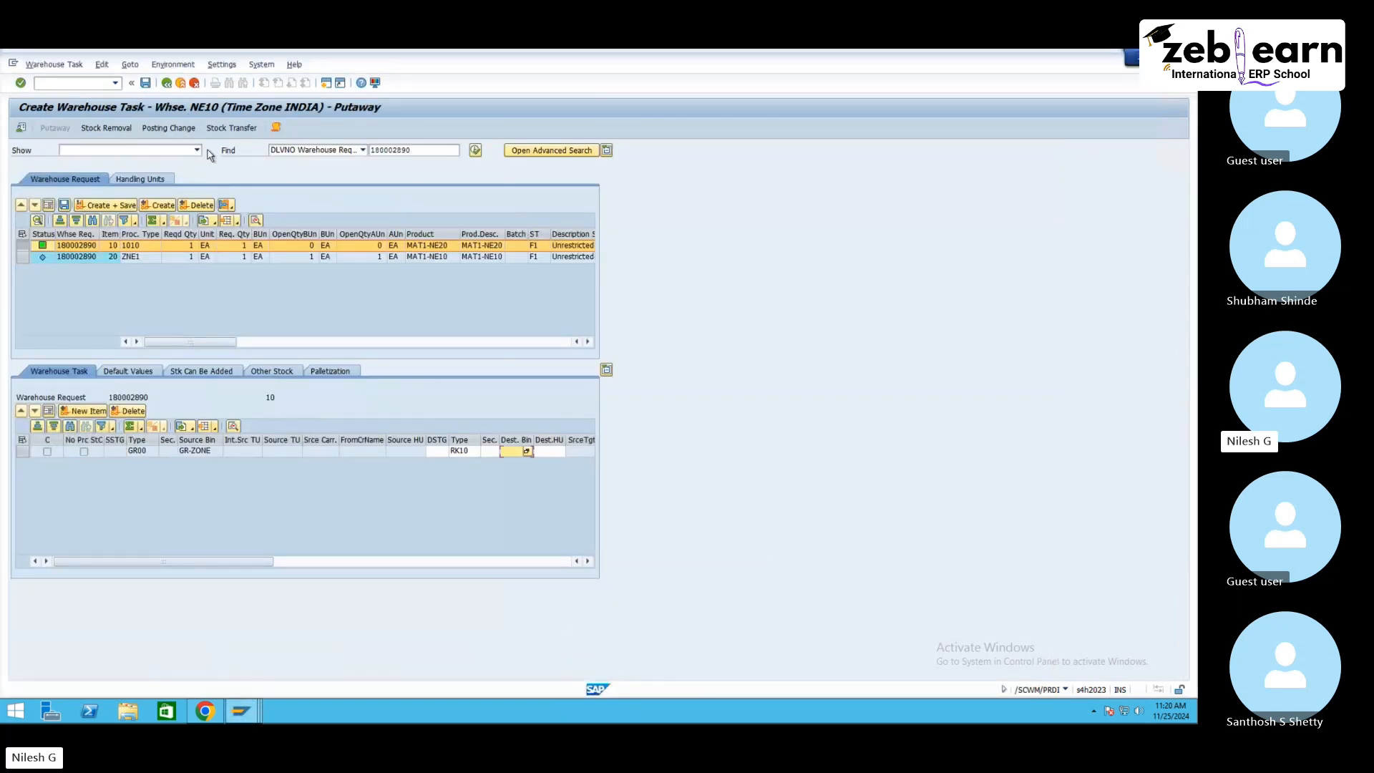
left_click(194, 84)
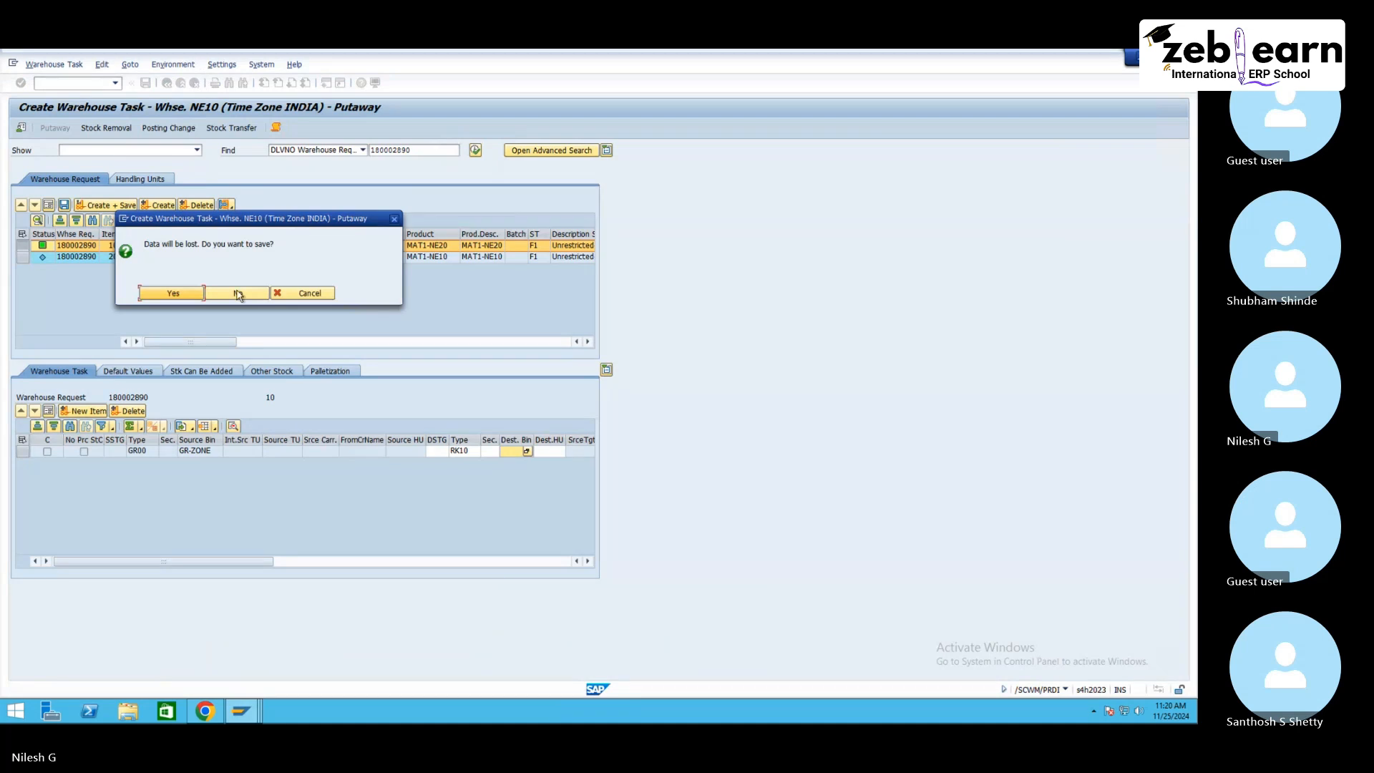
left_click(238, 294)
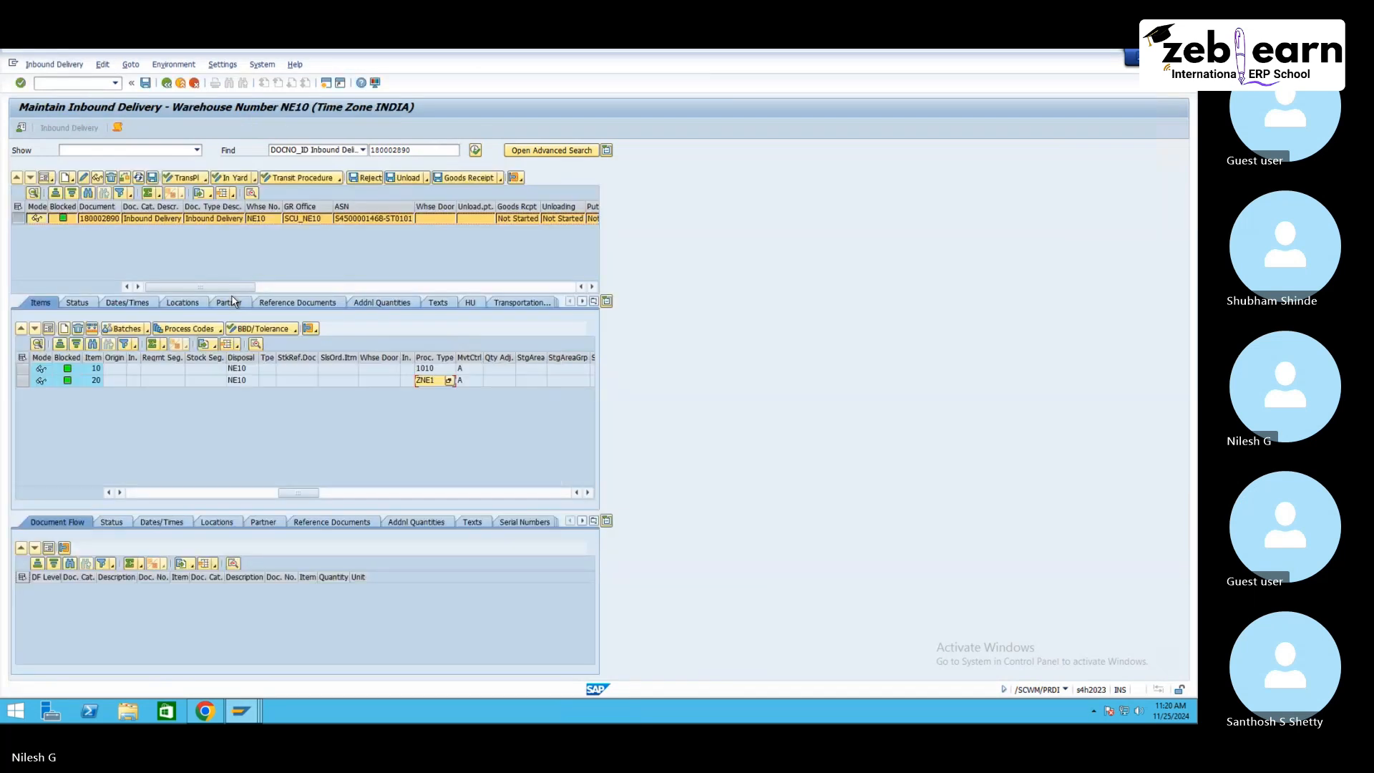
Step: Create a putaway warehouse task proposal for item 10 from the inbound delivery's follow-on functions
left_click(54, 65)
mouse_move(90, 97)
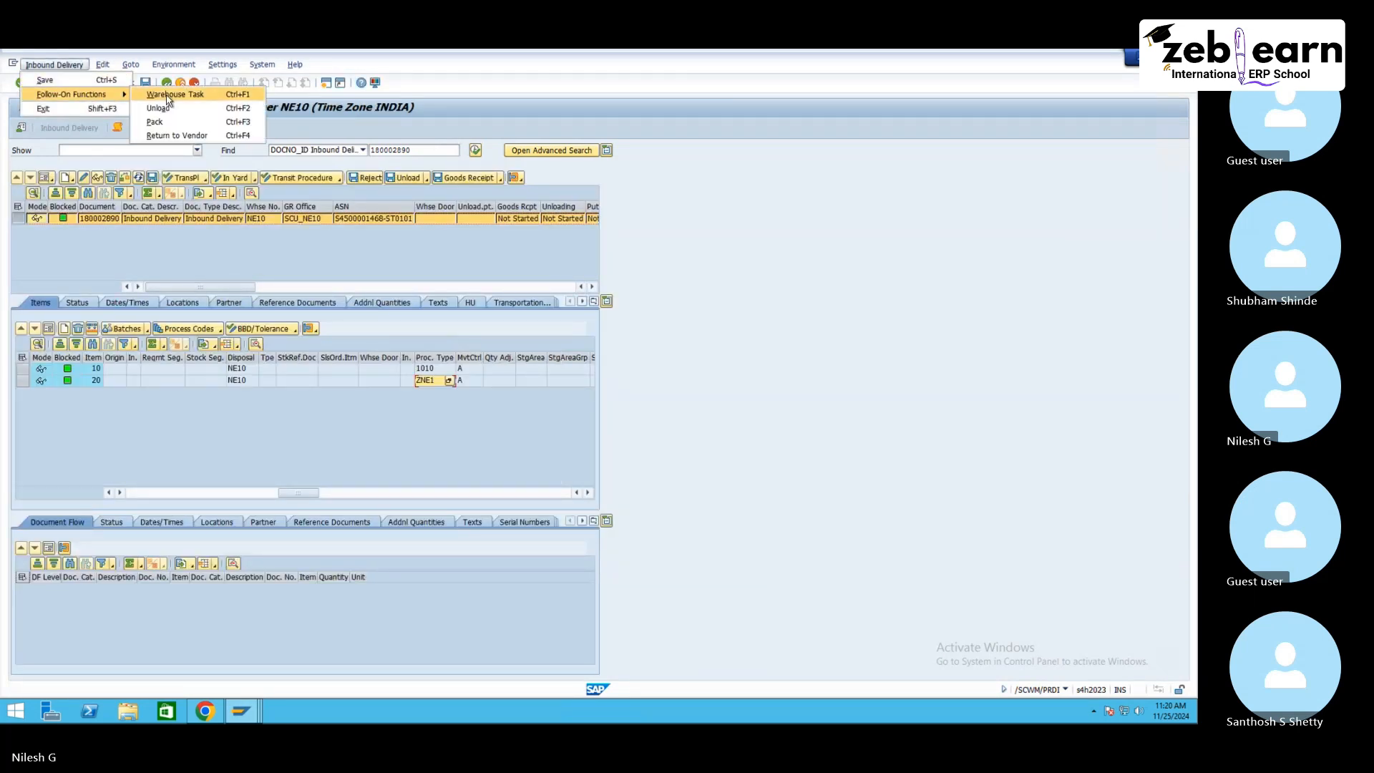
left_click(169, 95)
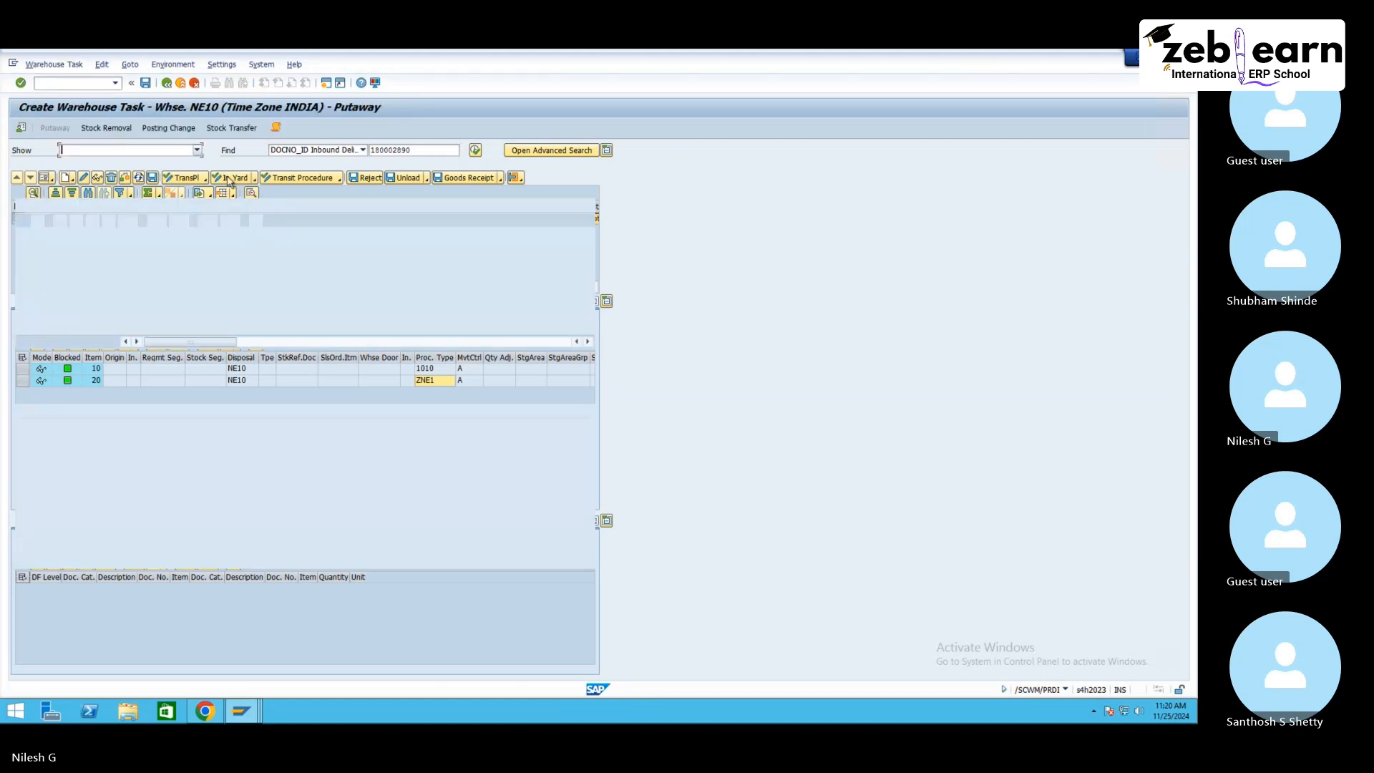
left_click(22, 244)
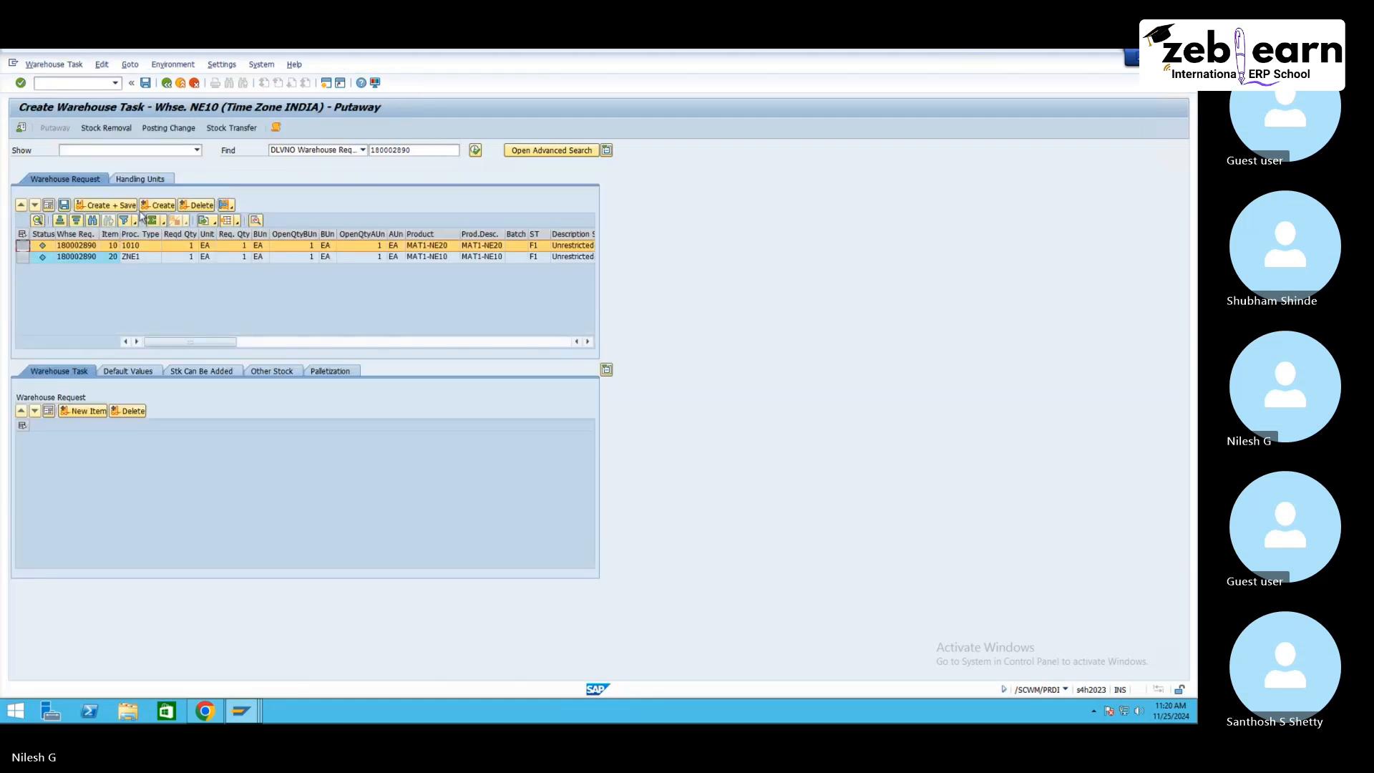
left_click(148, 208)
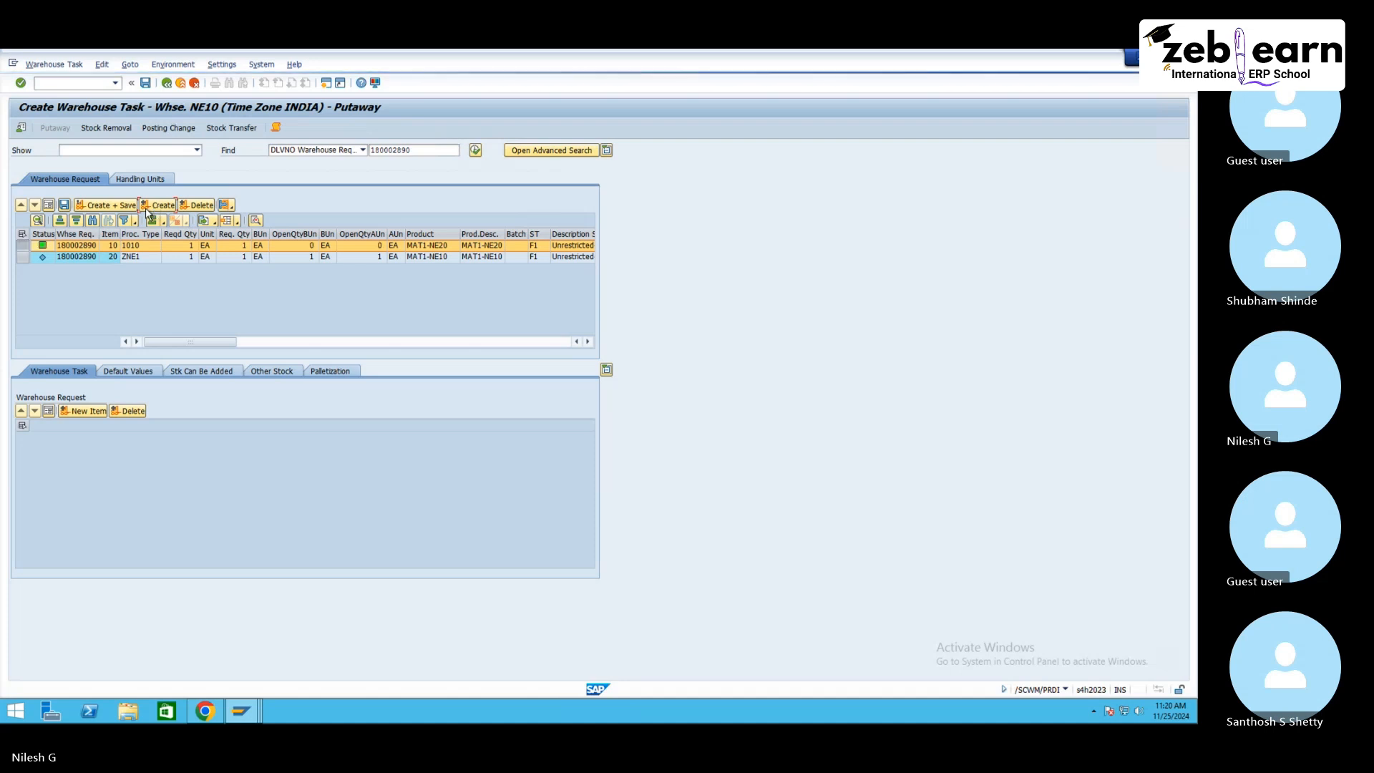
Step: Open the warehouse task creation log and examine the destination data determination messages for storage types RK10 and RK30
left_click(276, 130)
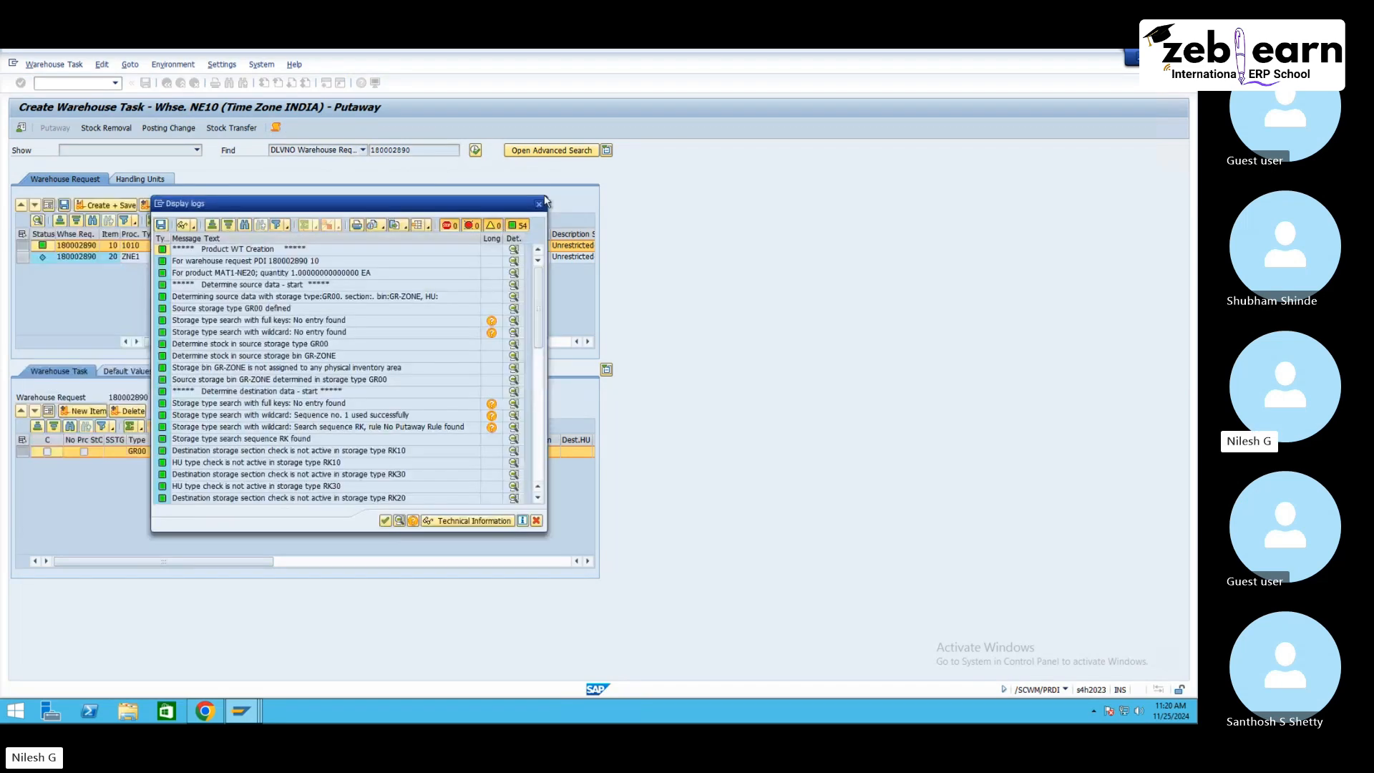
left_click(503, 384)
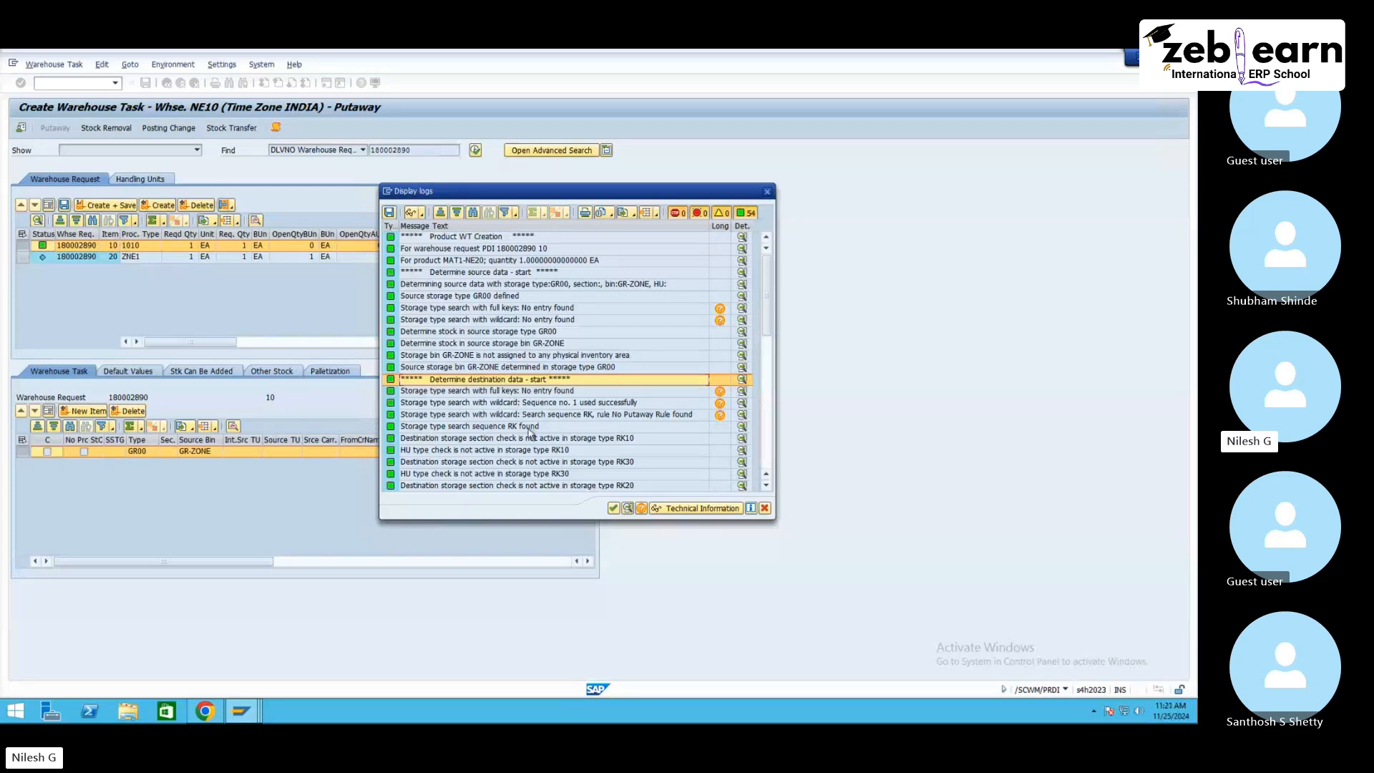
left_click(564, 418)
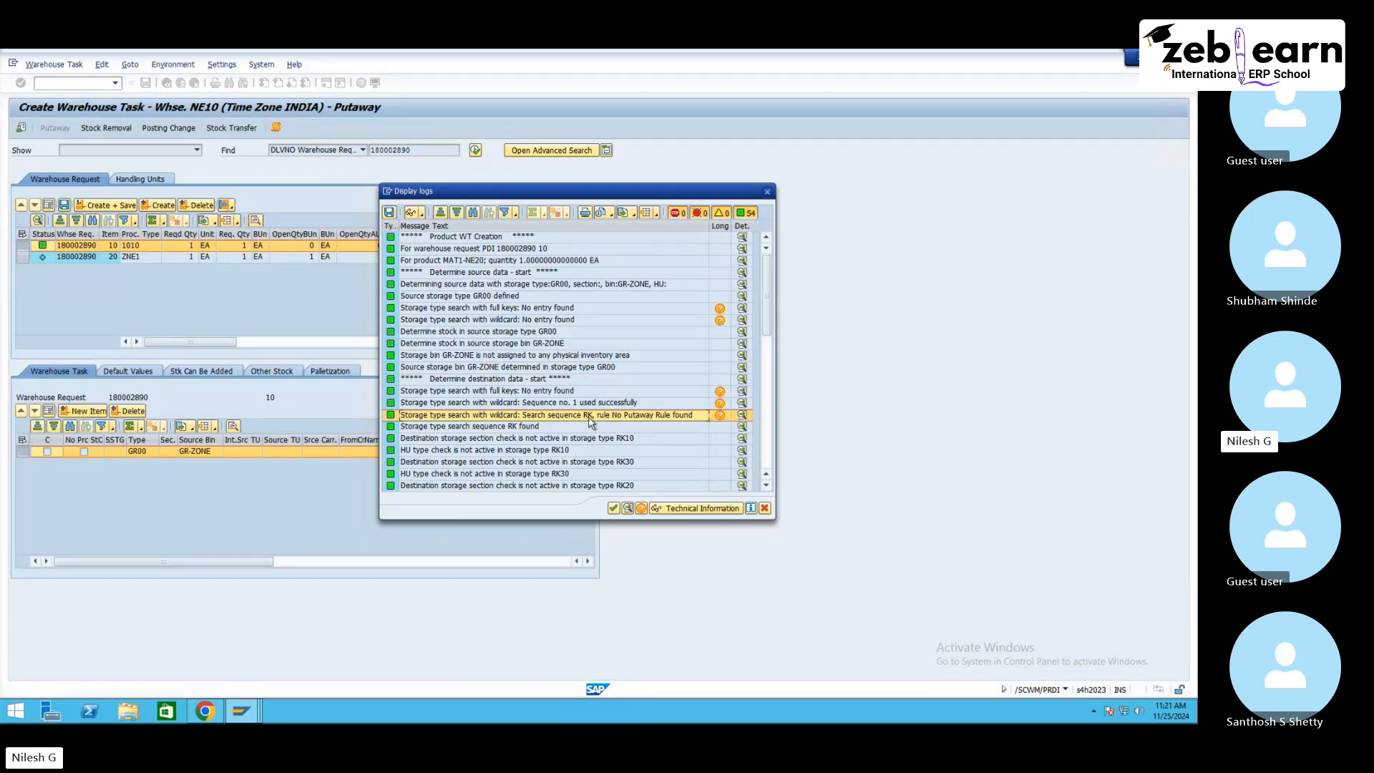
left_click(548, 427)
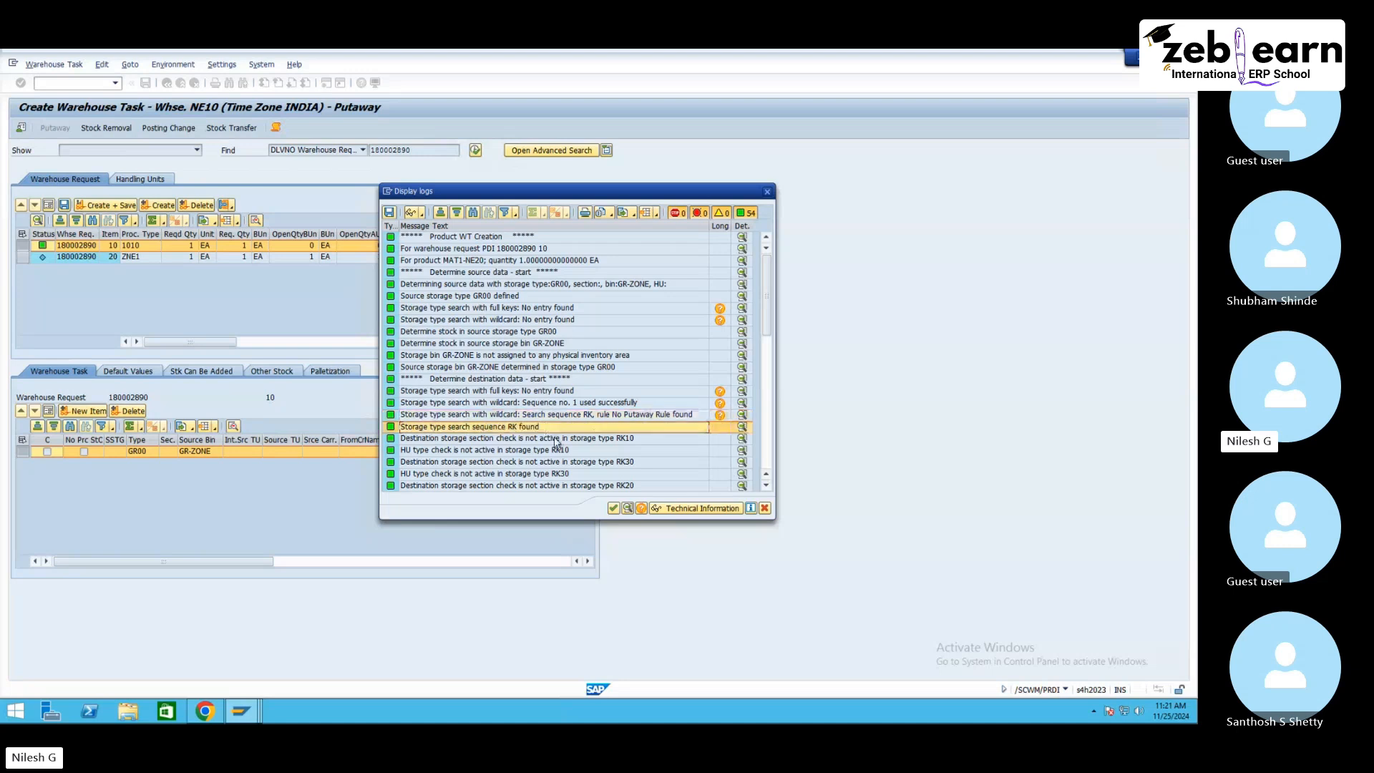
left_click(563, 452)
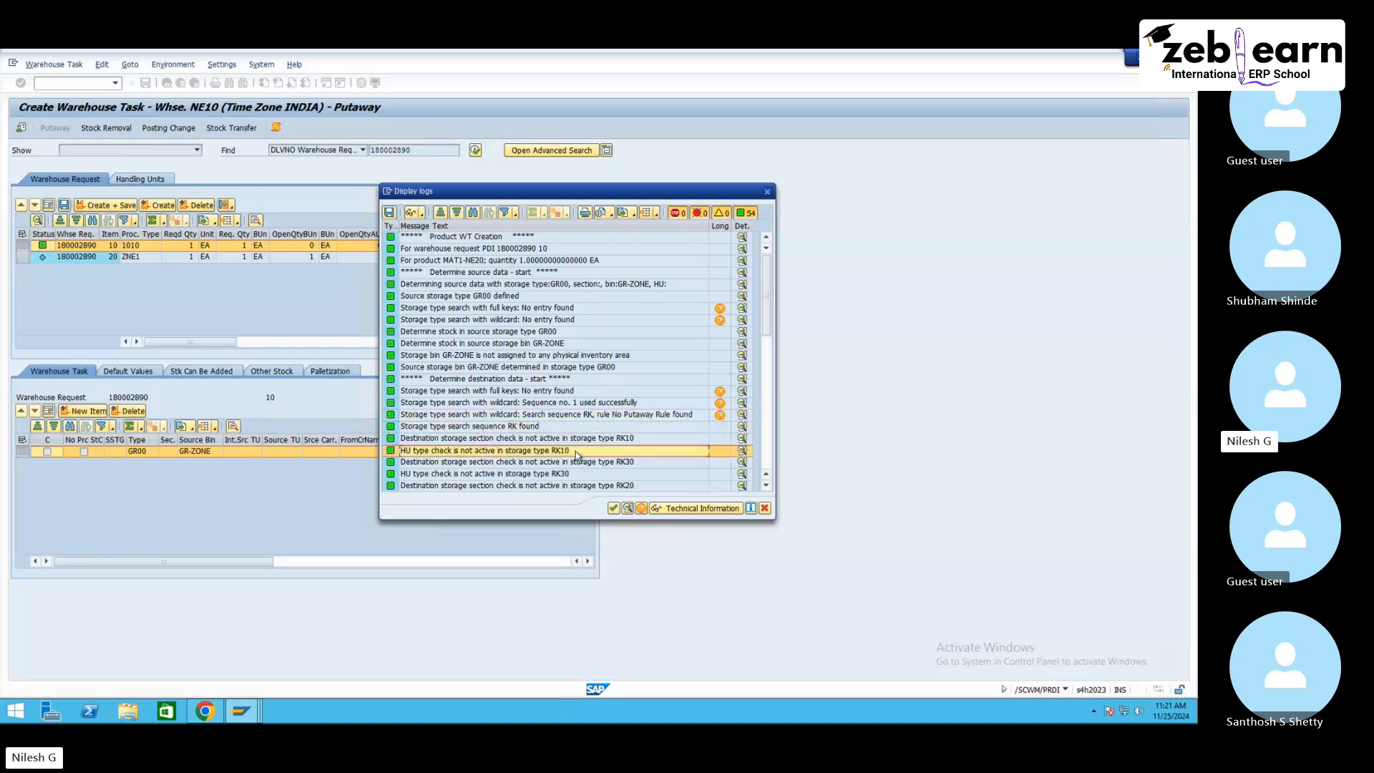
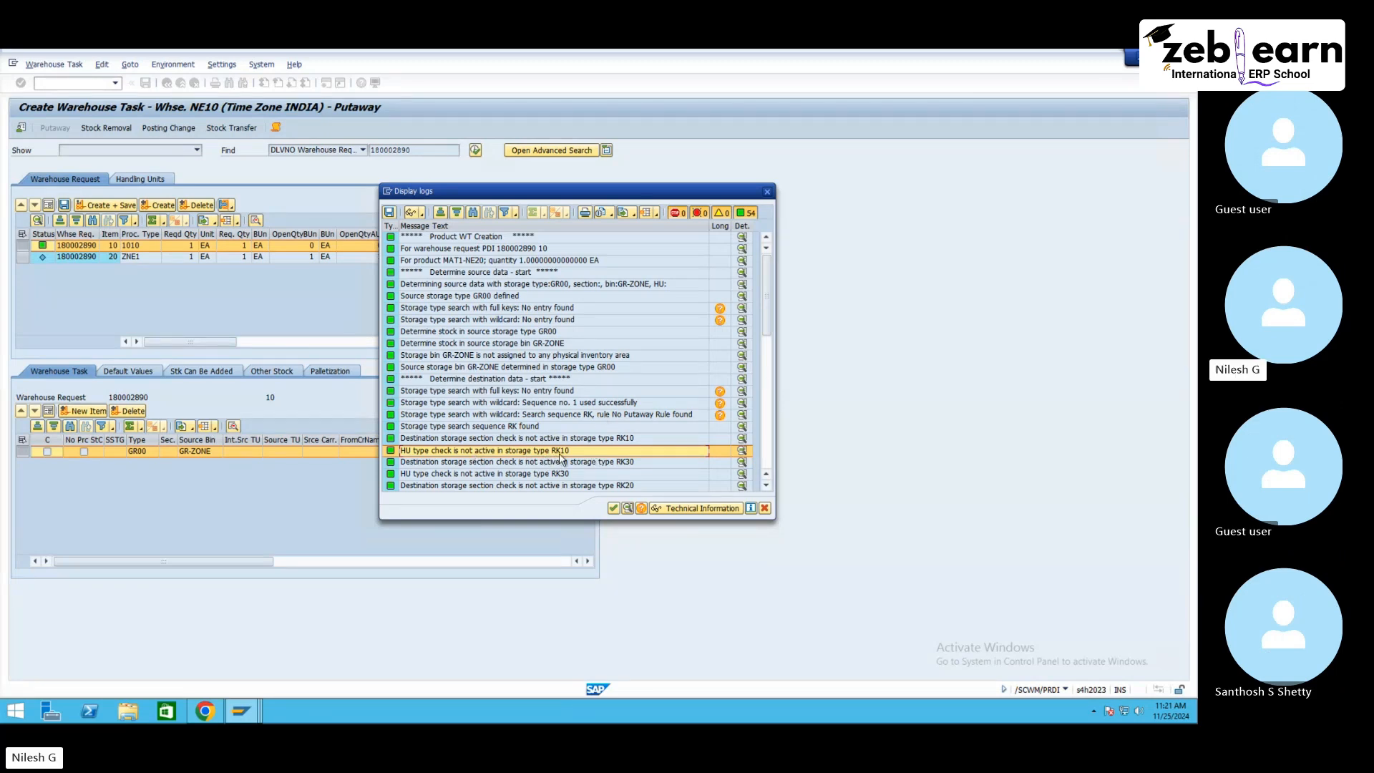
Step: Review the remaining log messages on capacity checks for the RK10 bins and close the log
scroll(561, 458, "down", 6)
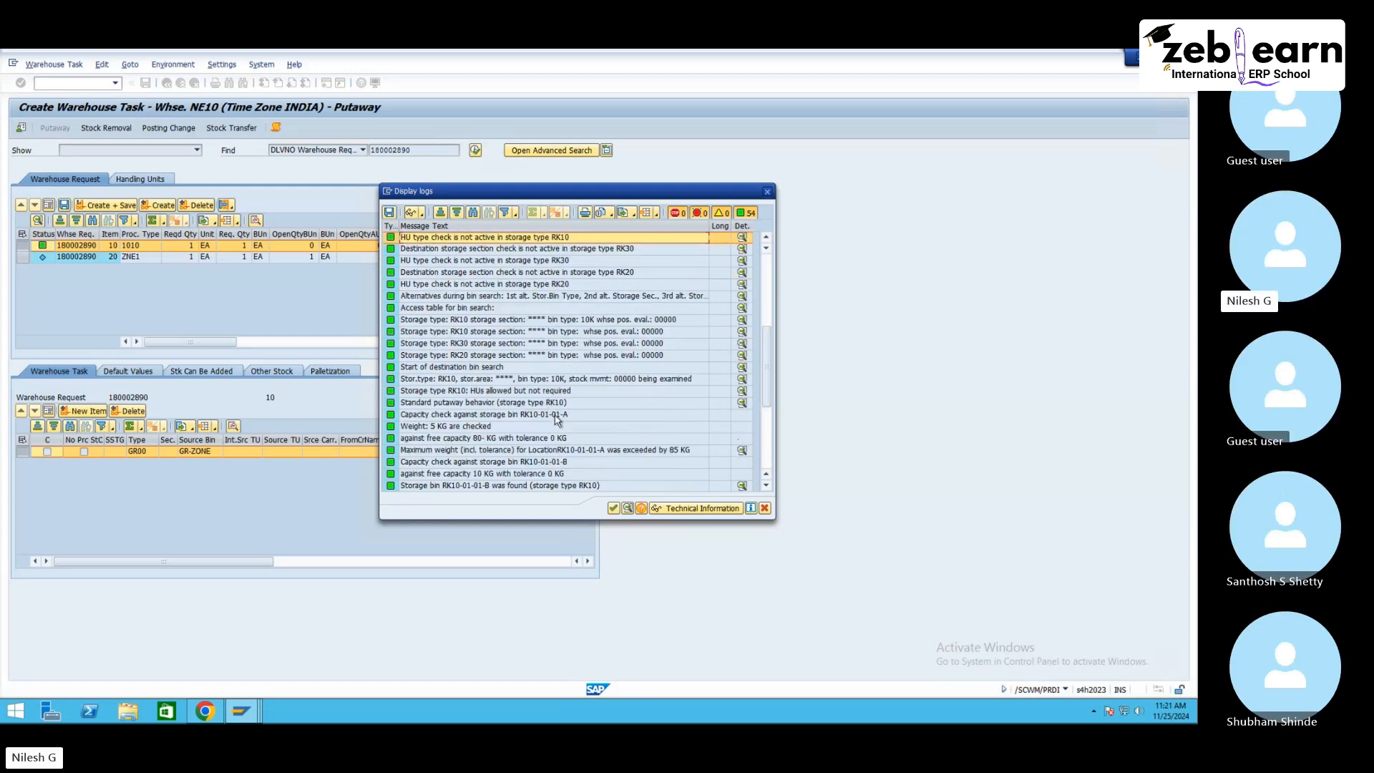
left_click(556, 416)
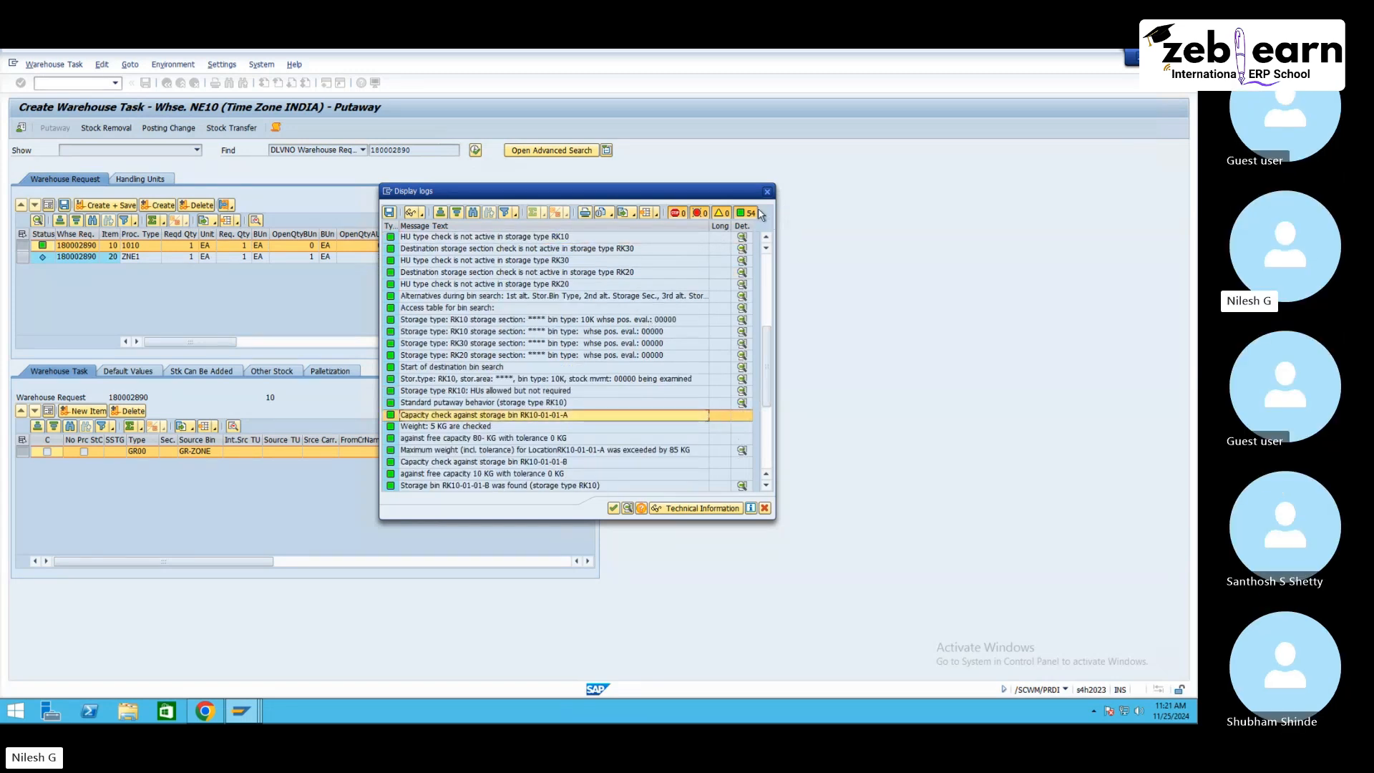
left_click(767, 191)
Step: Create a warehouse task proposal for item 20 and examine its log of destination data determination messages
left_click(29, 259)
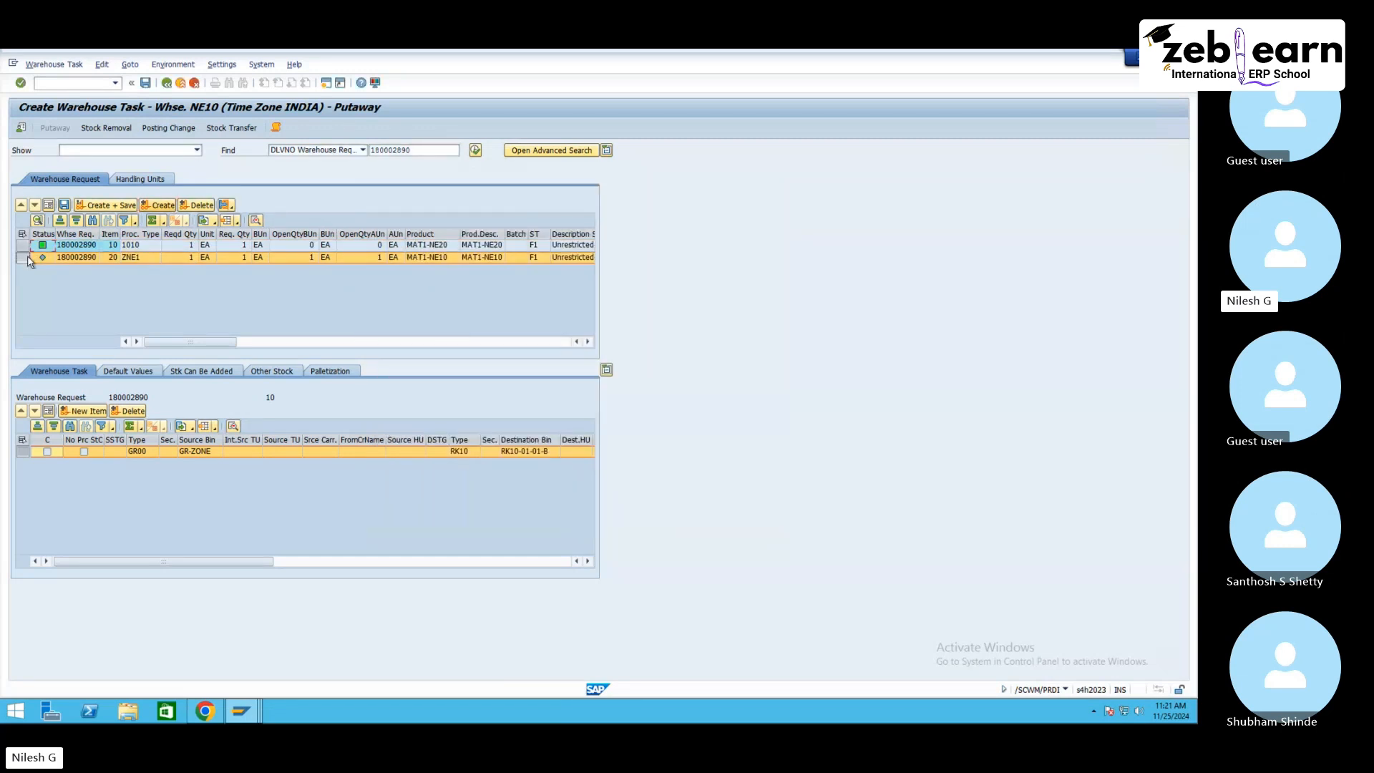
left_click(157, 206)
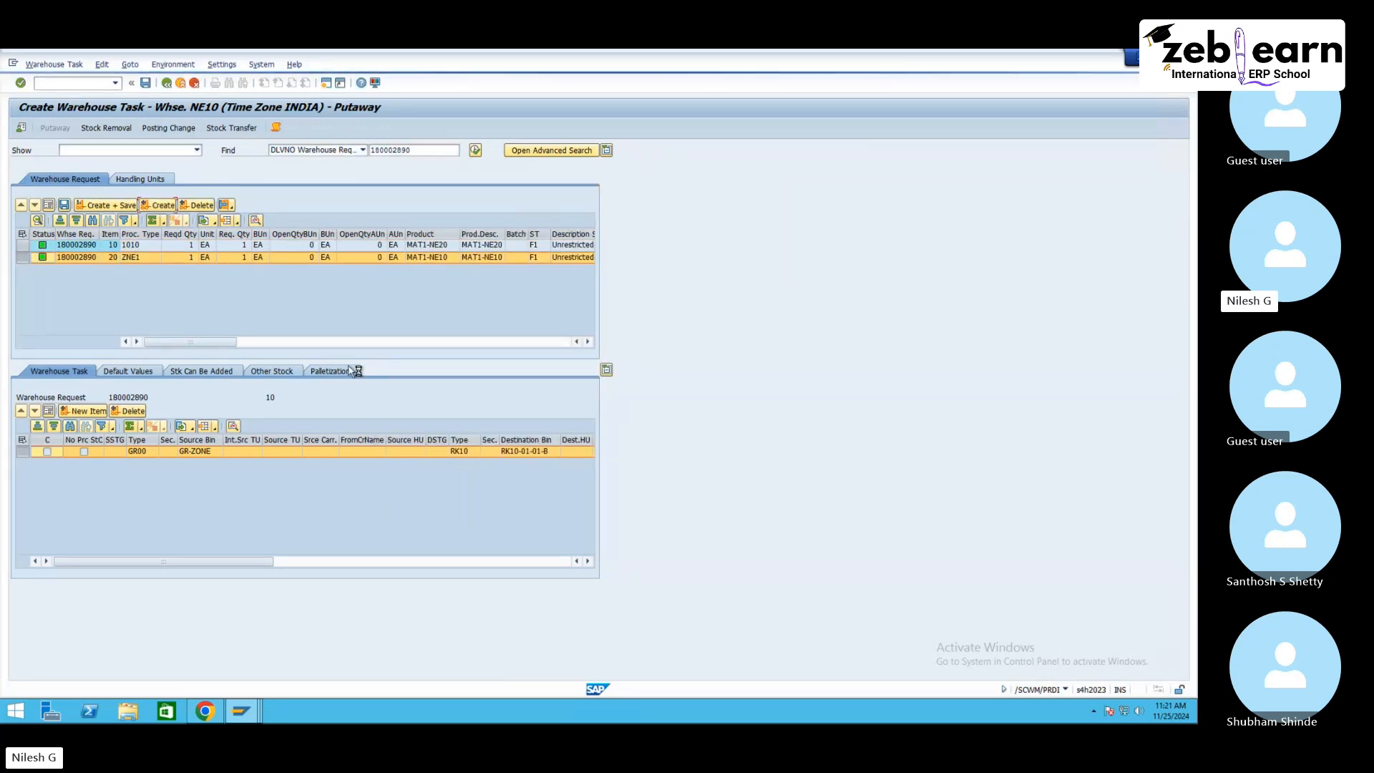
left_click(277, 129)
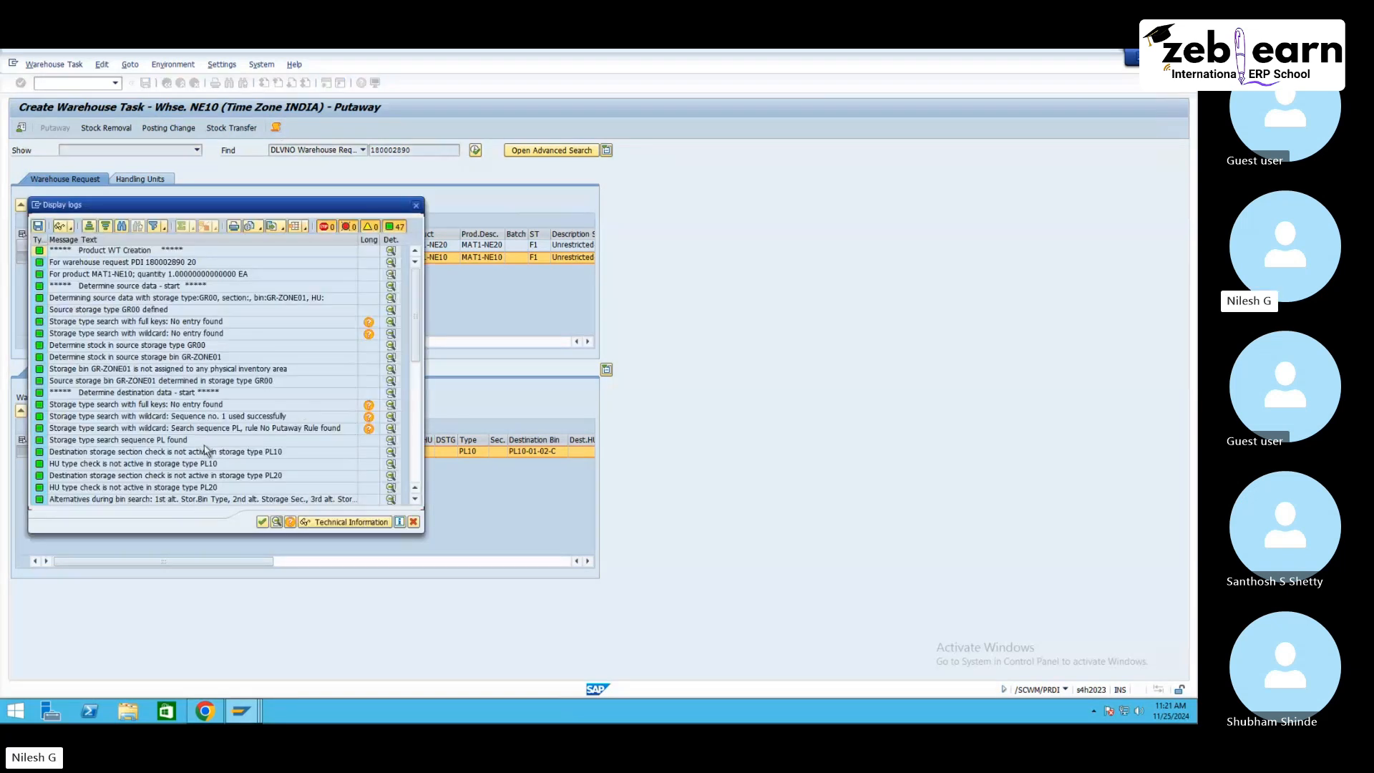
left_click(243, 440)
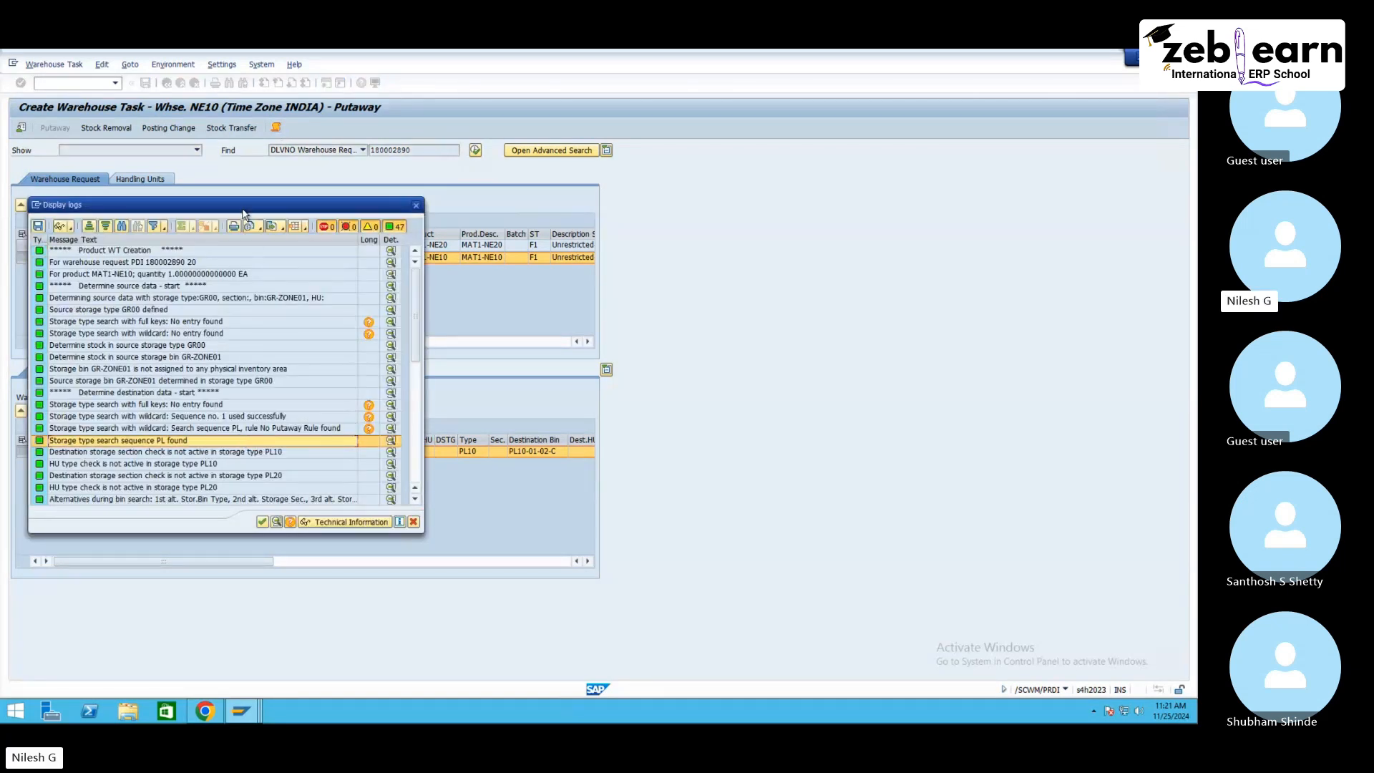
left_click_drag(344, 213, 593, 210)
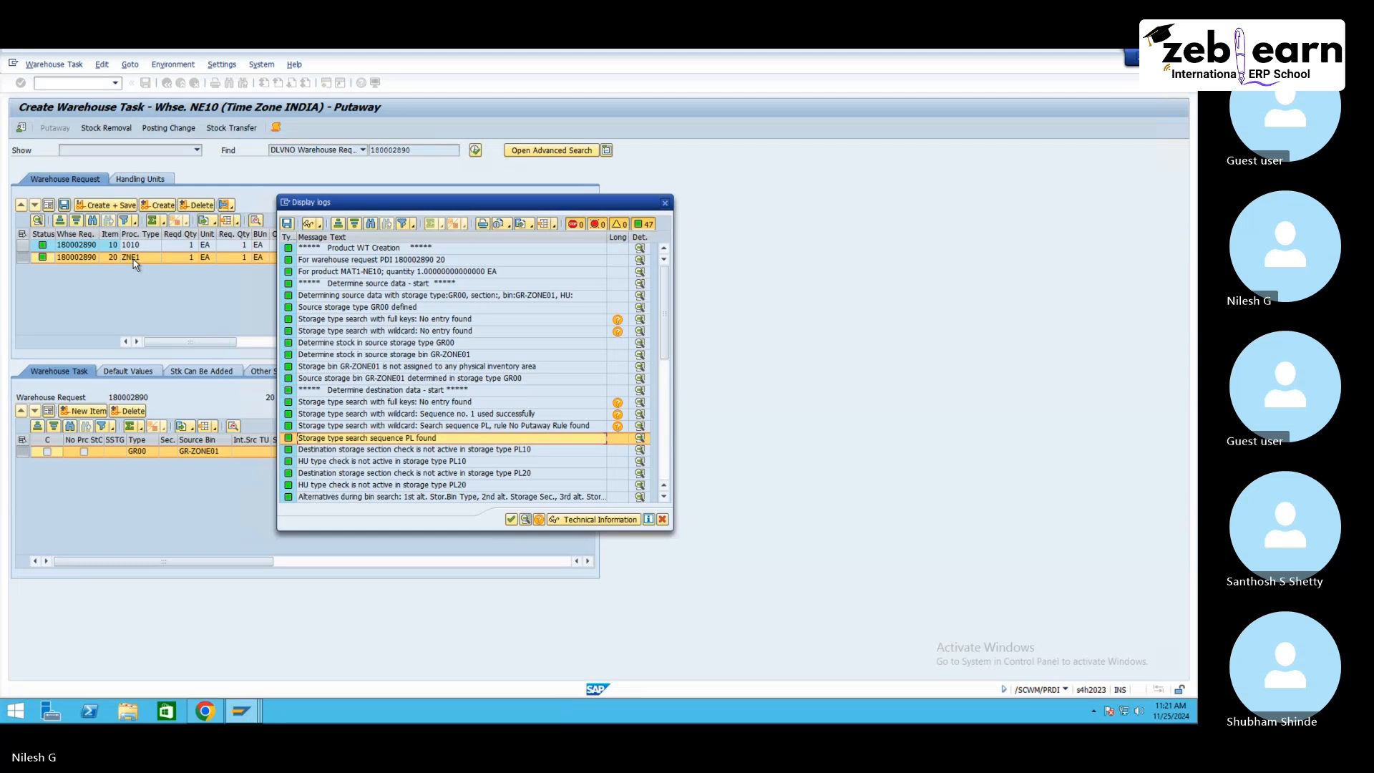
left_click(511, 518)
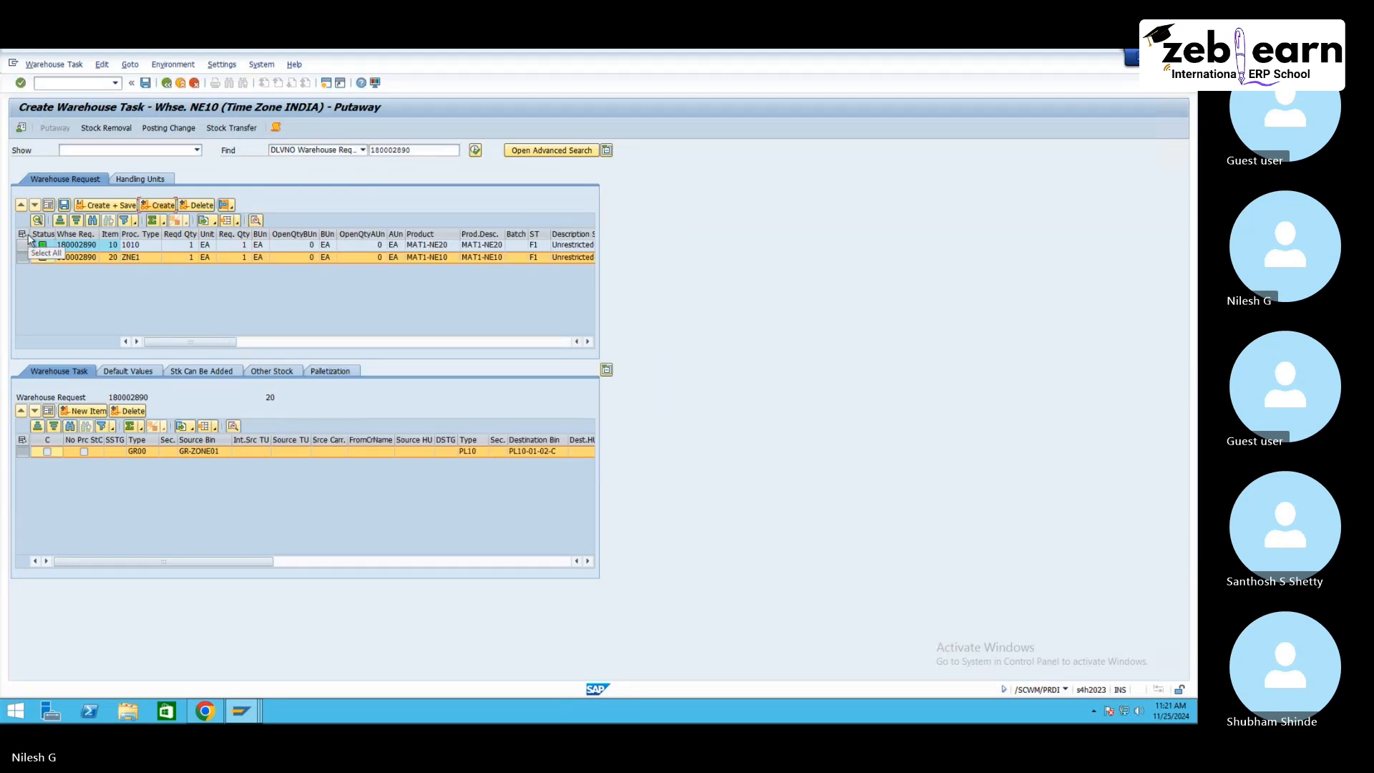
Step: Select both warehouse request items, switch to item 10 and reopen the warehouse task creation log for review
left_click(26, 236)
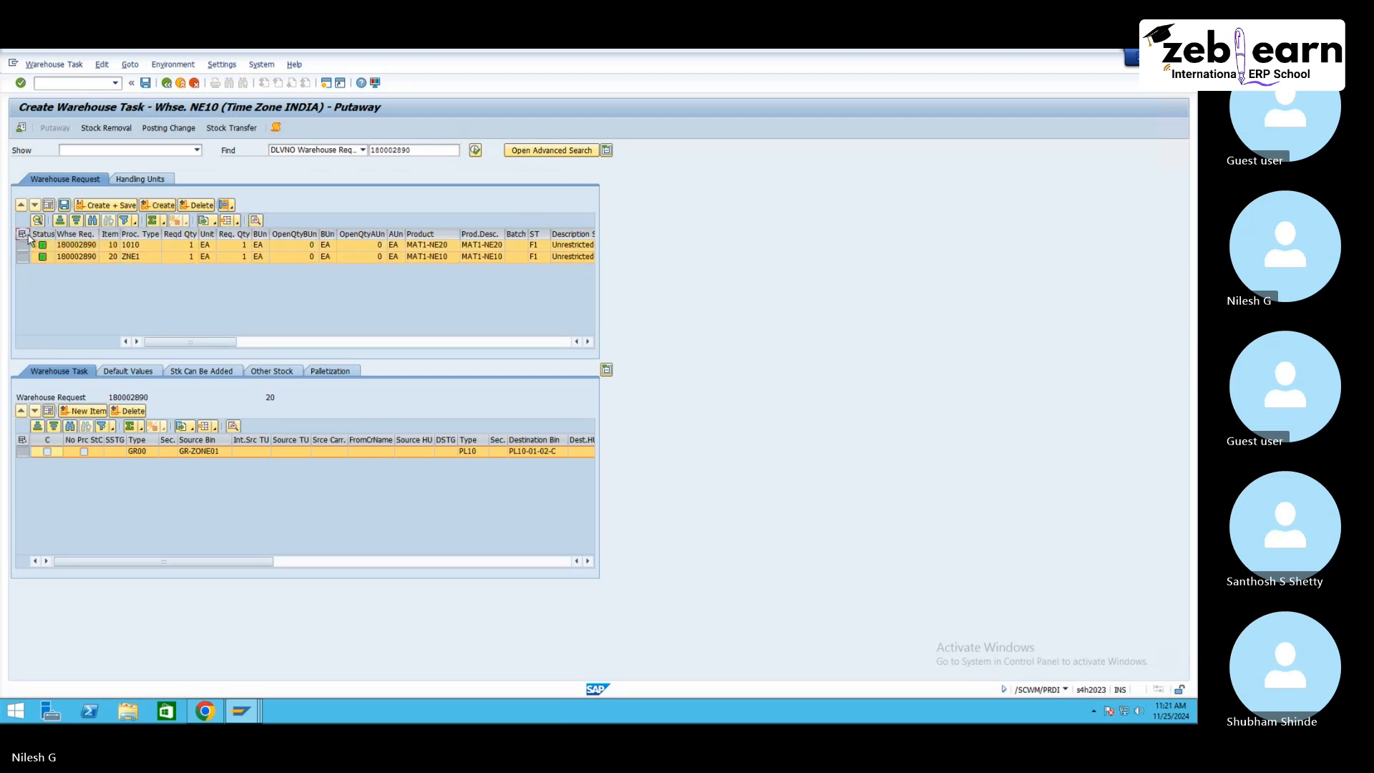
left_click(140, 246)
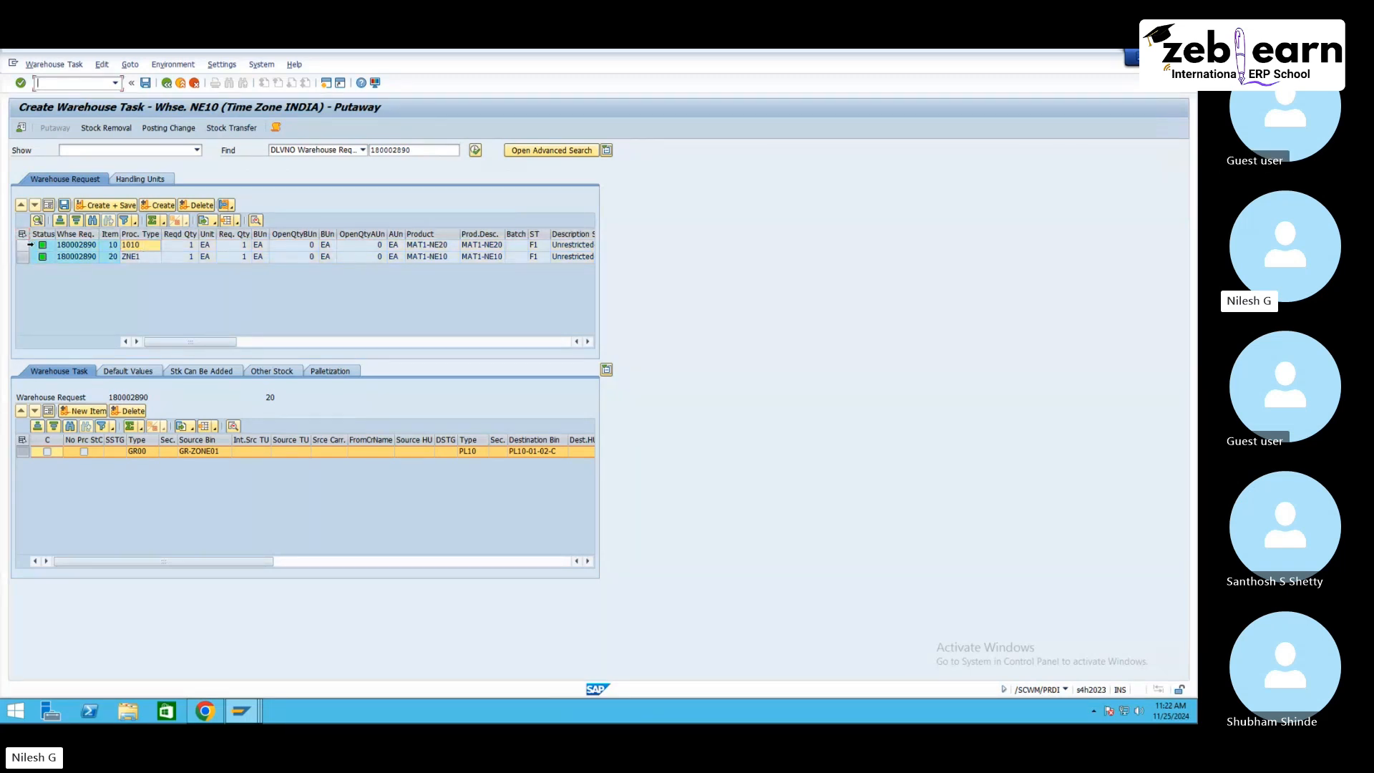
left_click(22, 246)
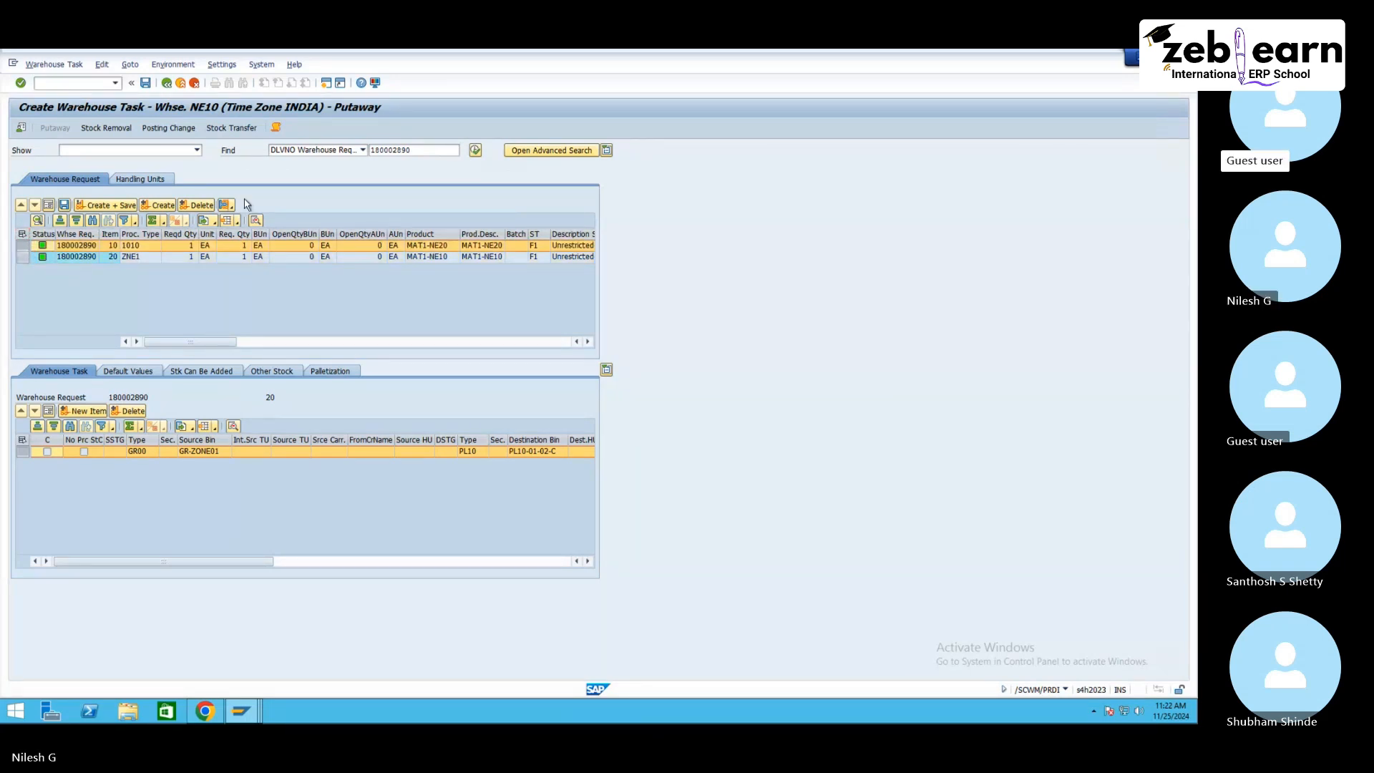
left_click(276, 128)
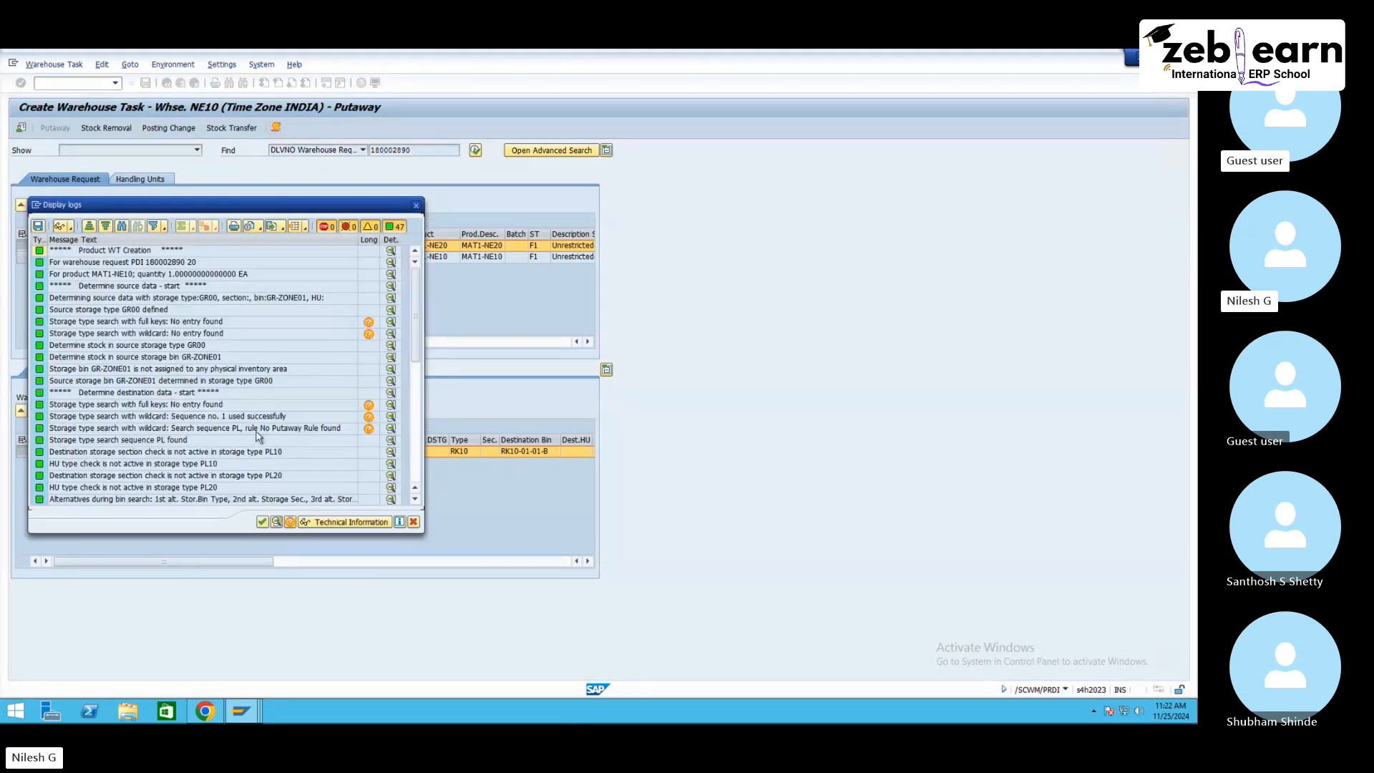
left_click(263, 427)
left_click_drag(301, 208, 652, 203)
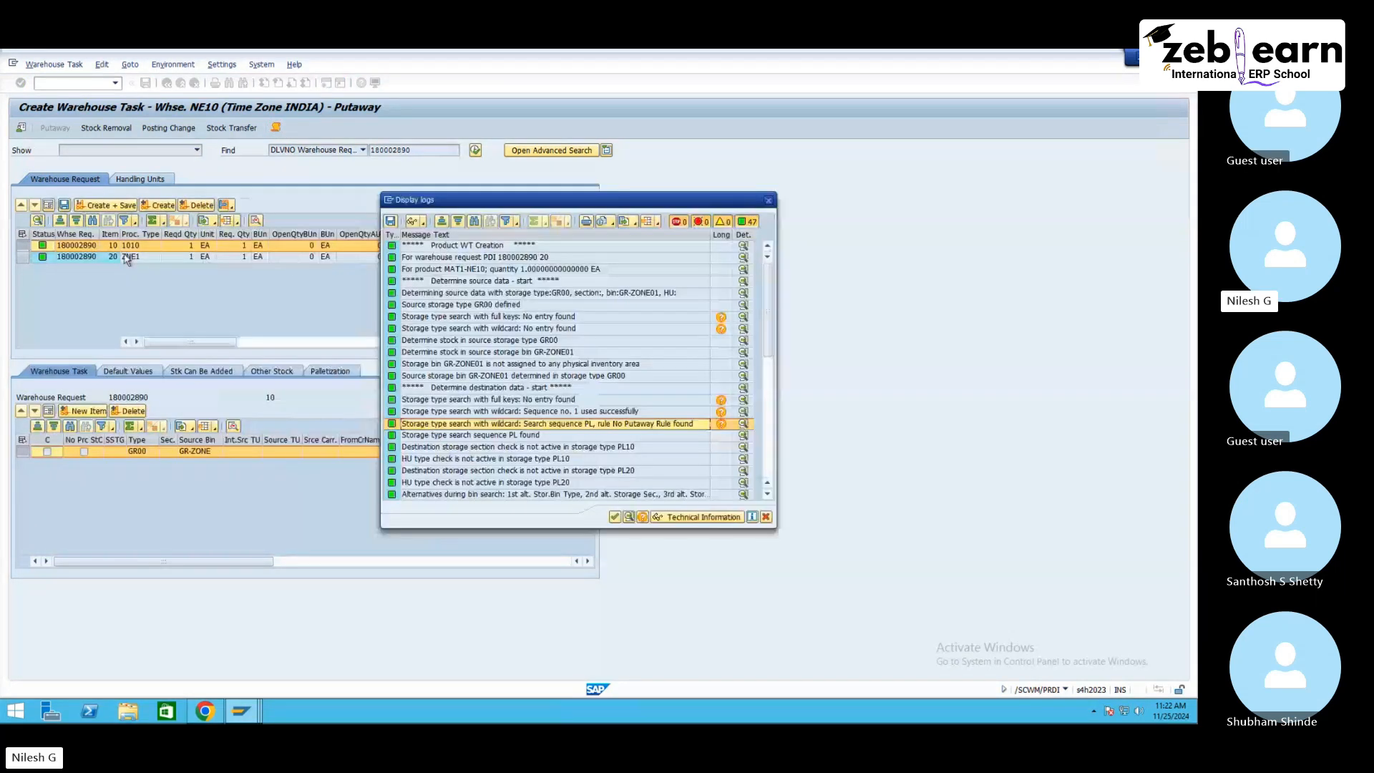
Step: Switch to the customizing session and open the IMG activity Specify Storage Type Search Sequence for Putaway
left_click(241, 710)
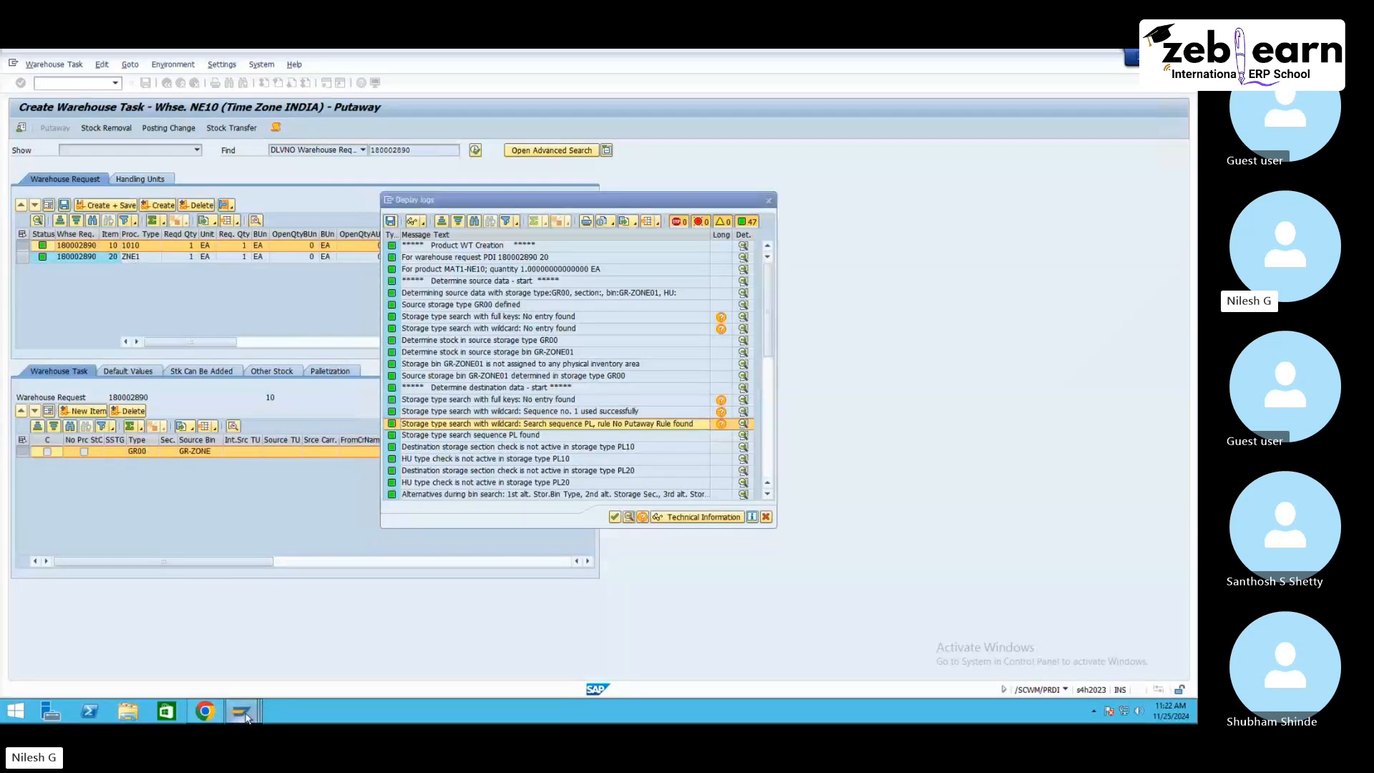
left_click(317, 655)
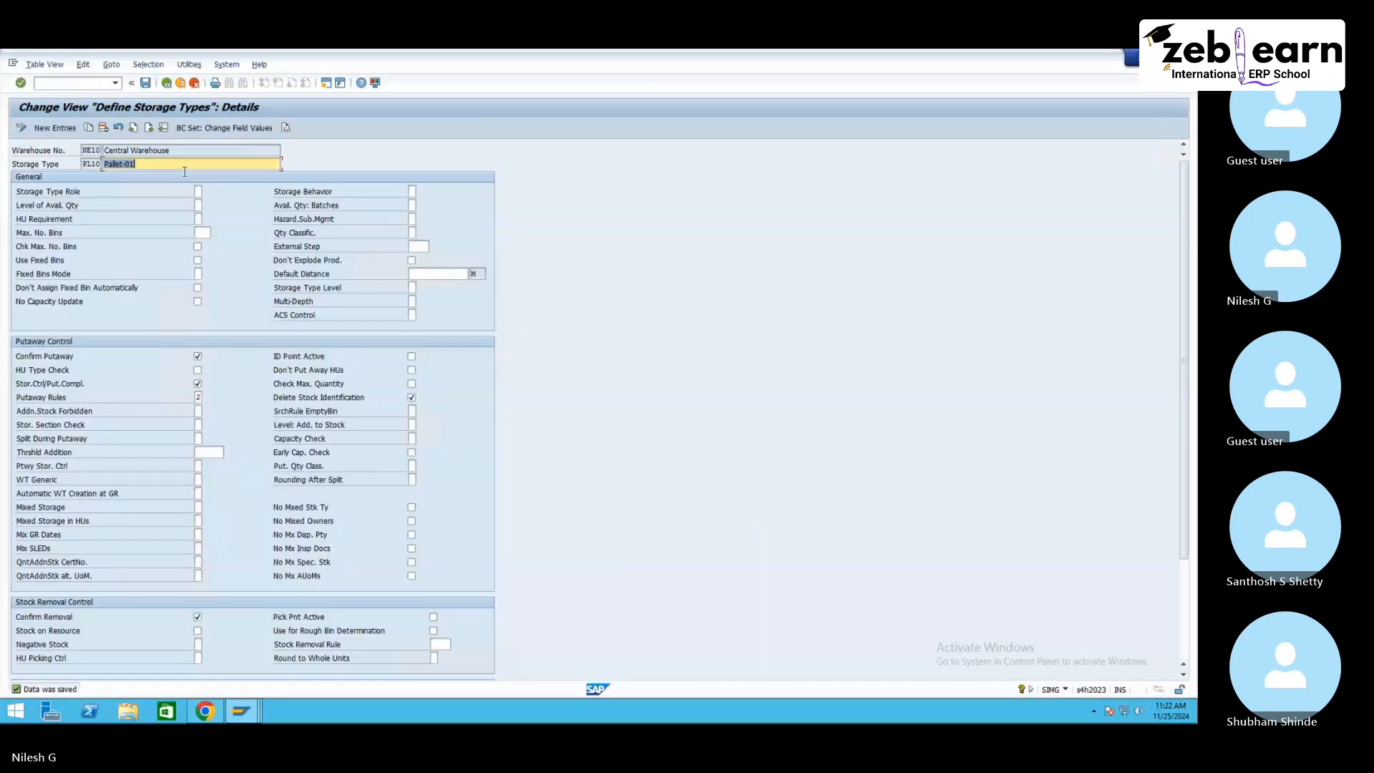
left_click(166, 85)
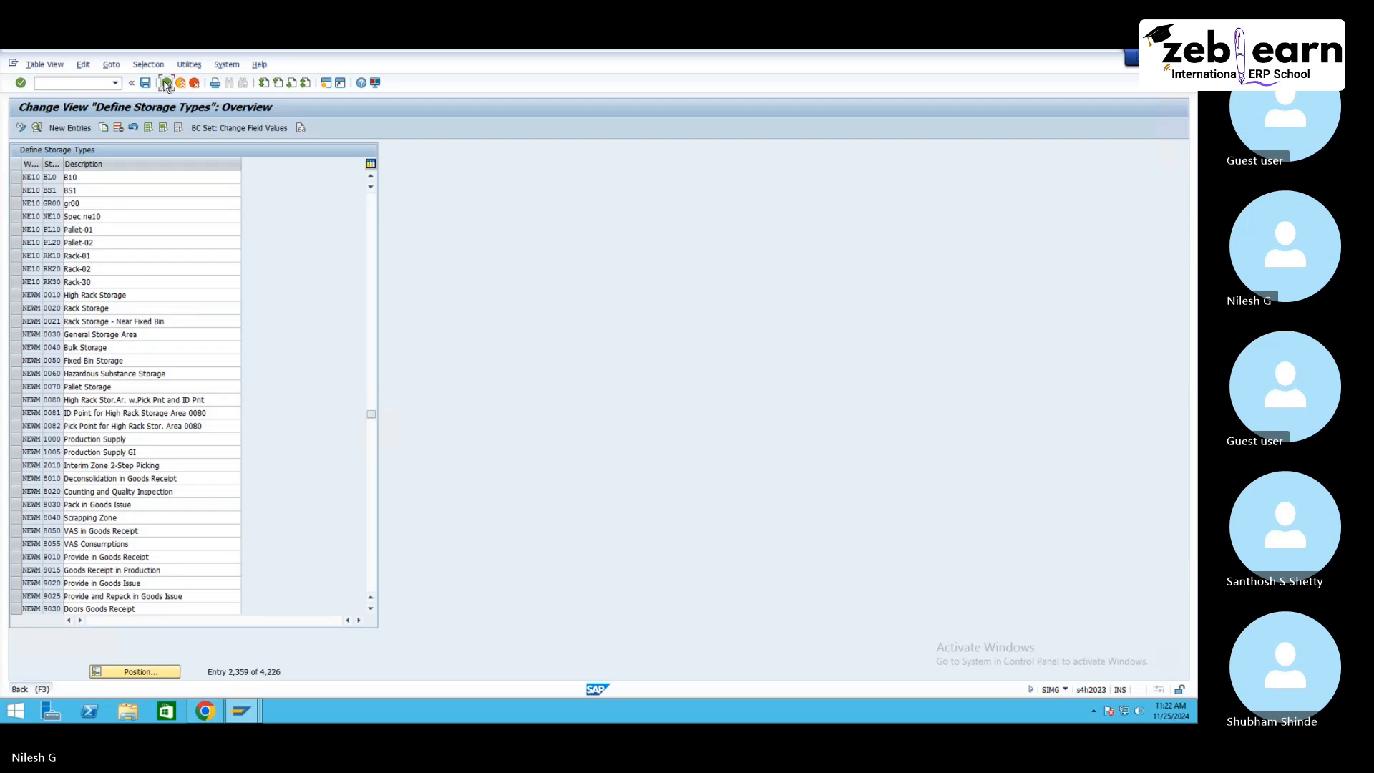
left_click(166, 84)
left_click(51, 431)
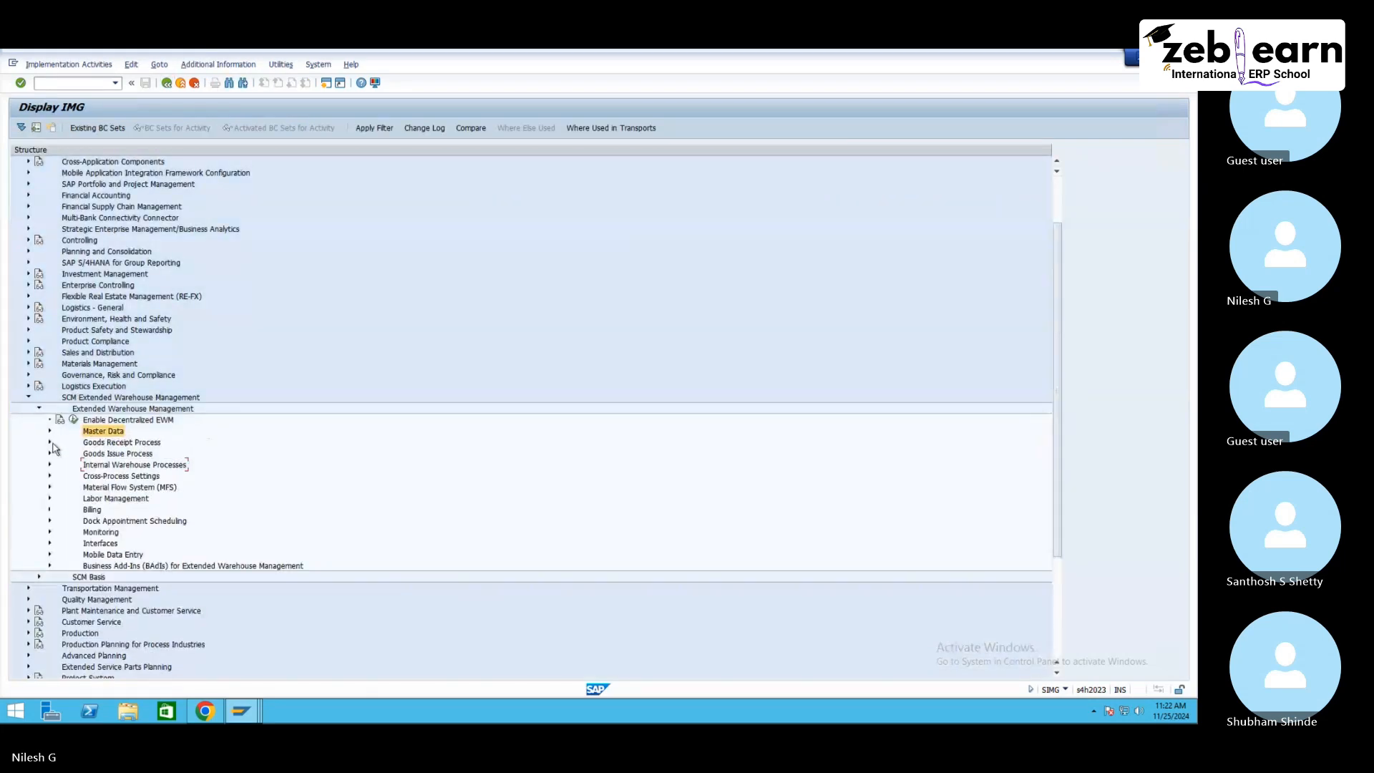
left_click(50, 442)
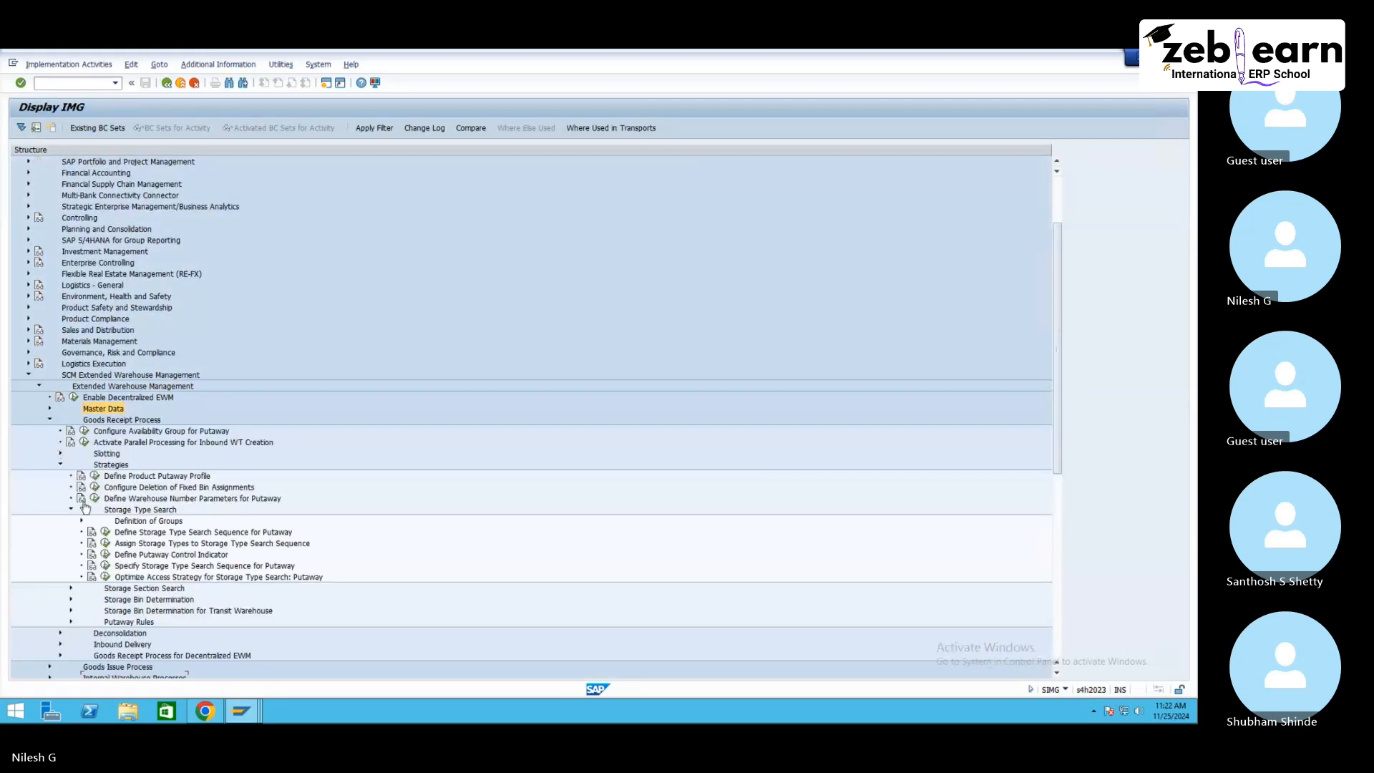
left_click(128, 511)
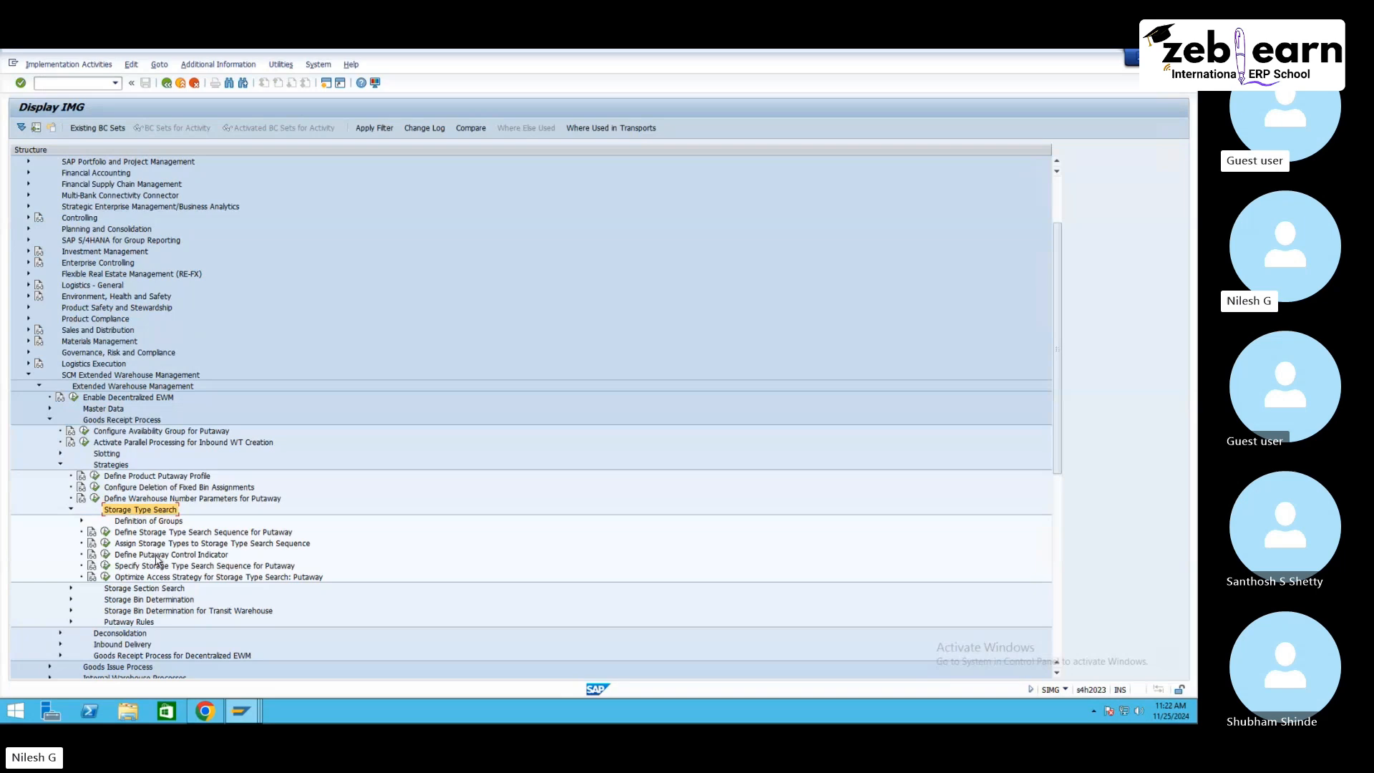
left_click(106, 543)
left_click(166, 84)
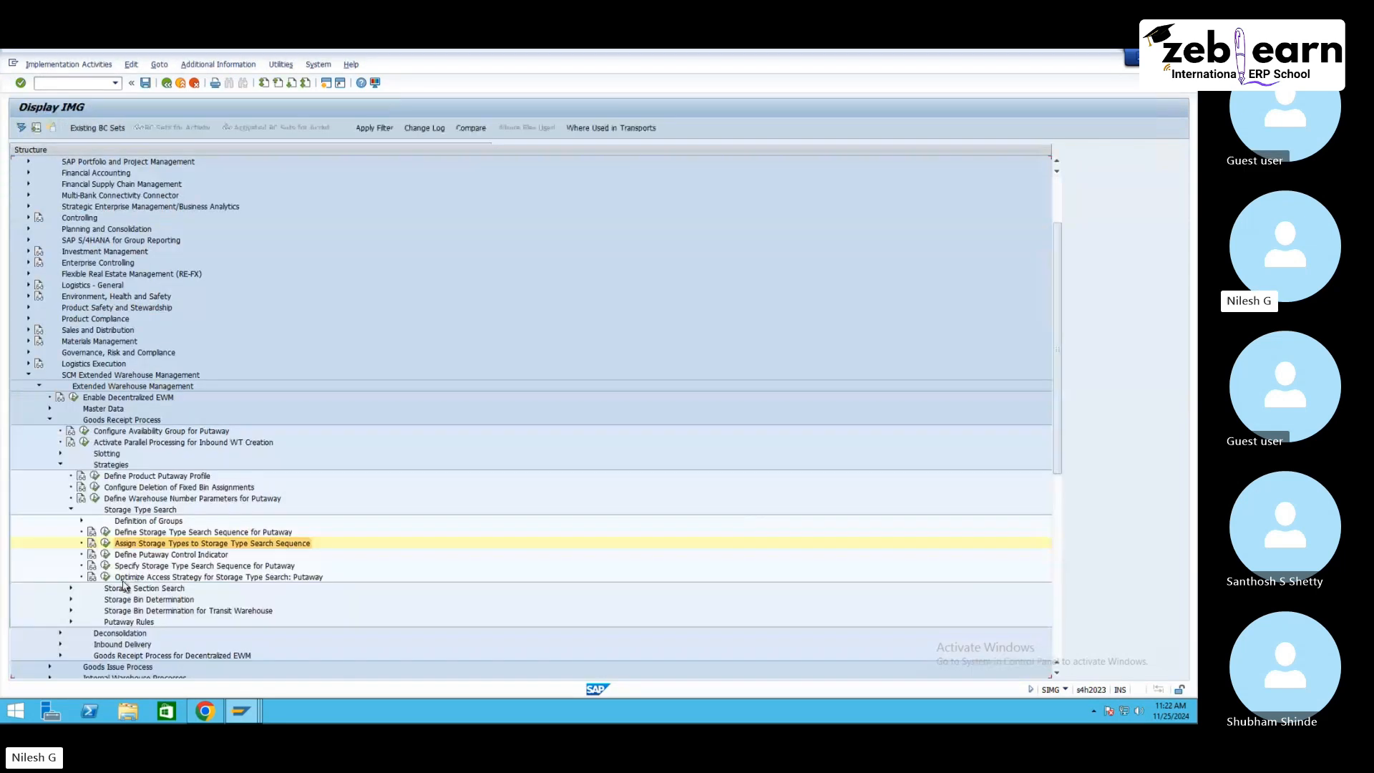
left_click(106, 566)
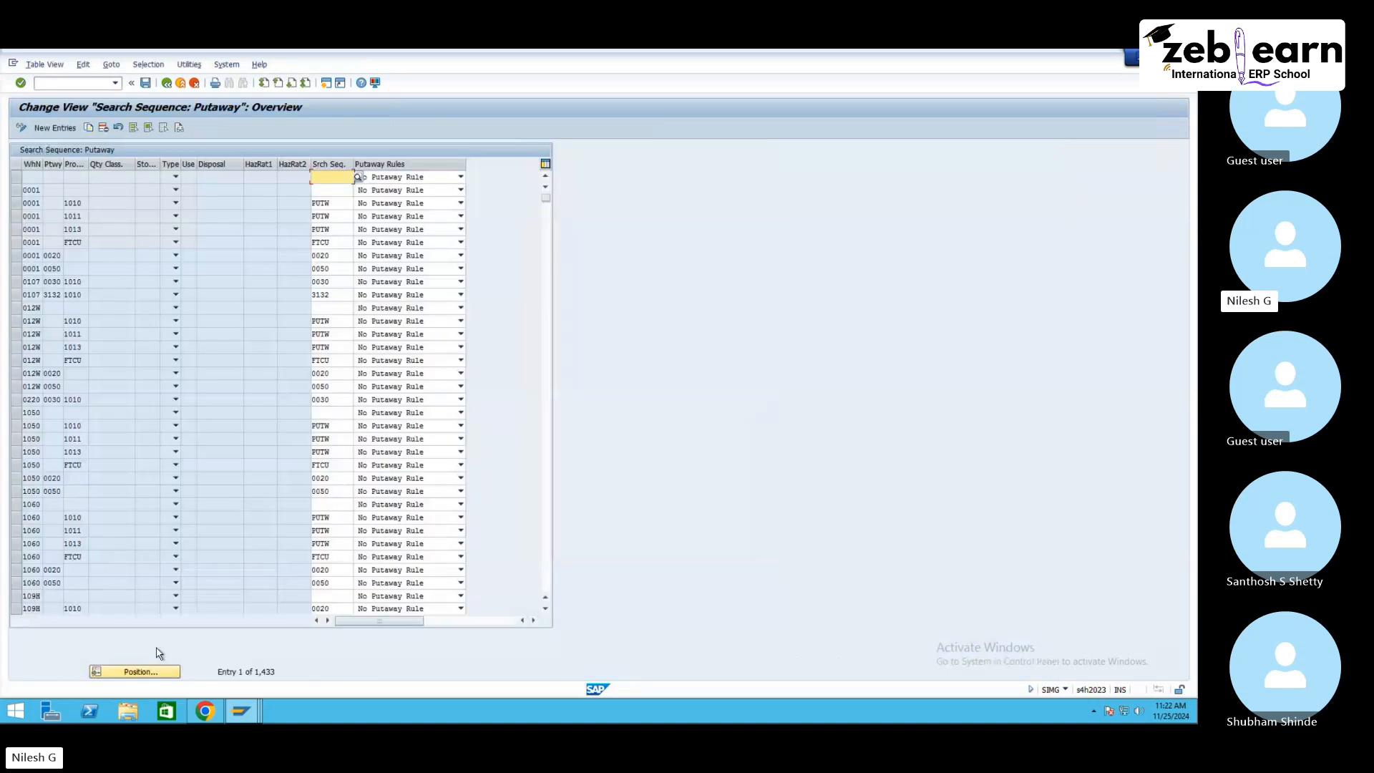
Step: Position the putaway search sequence table on warehouse NE10 and examine its two entries
left_click(157, 673)
type("NE10")
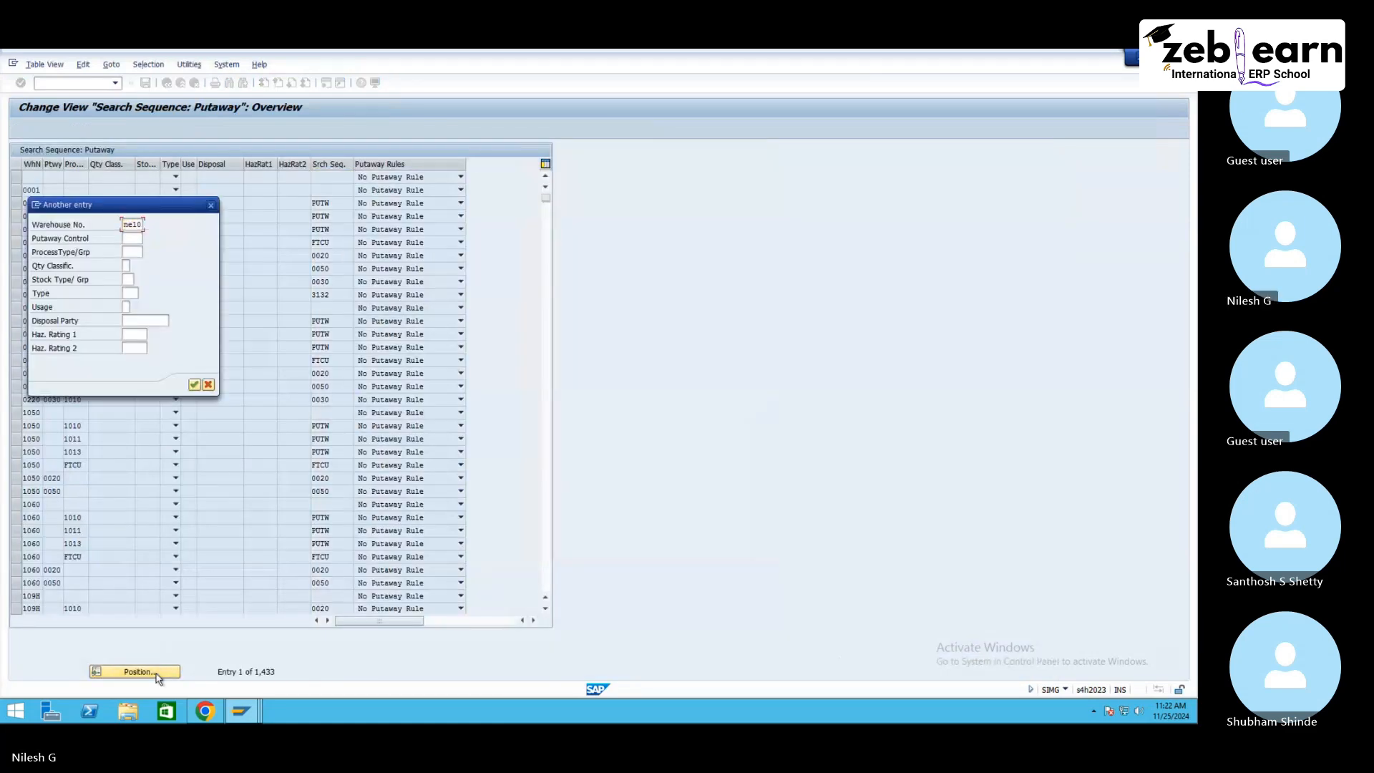
key("Return")
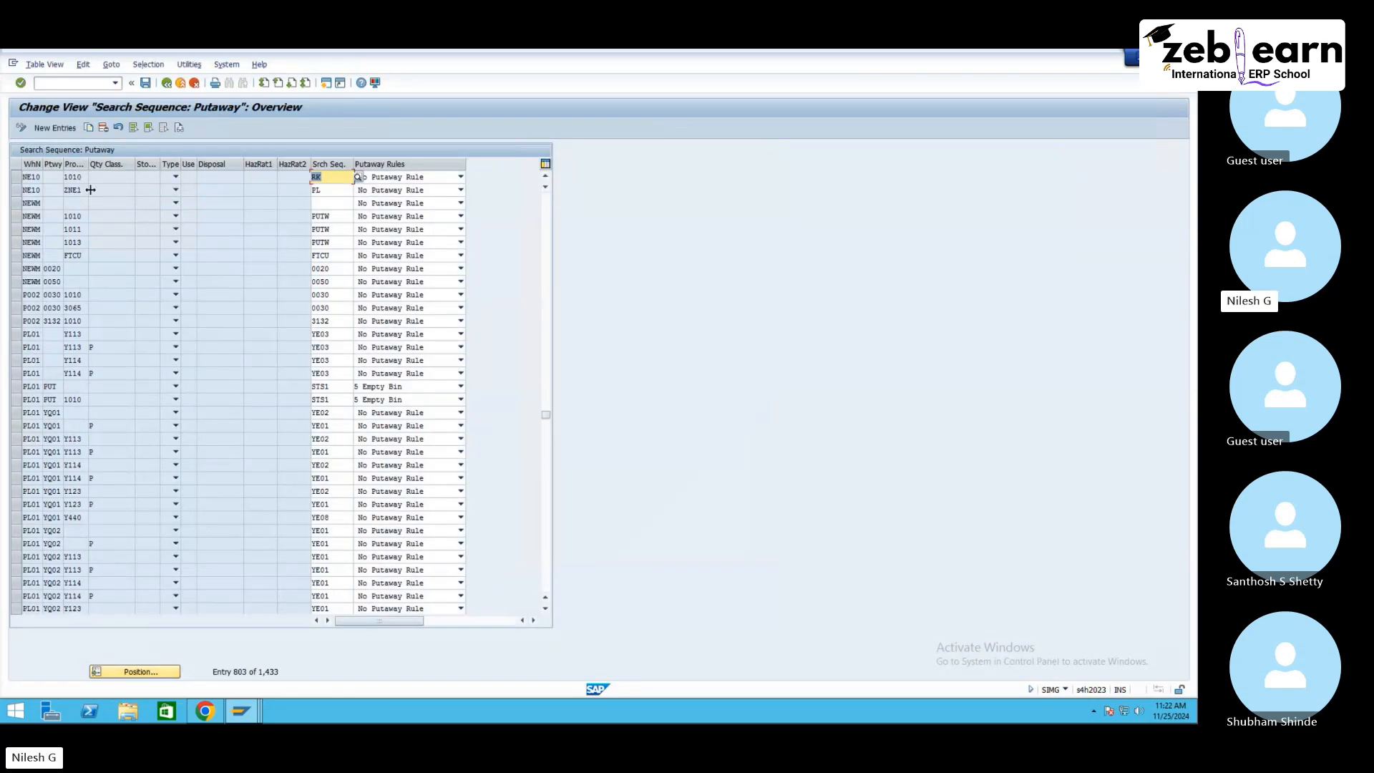
left_click(15, 177)
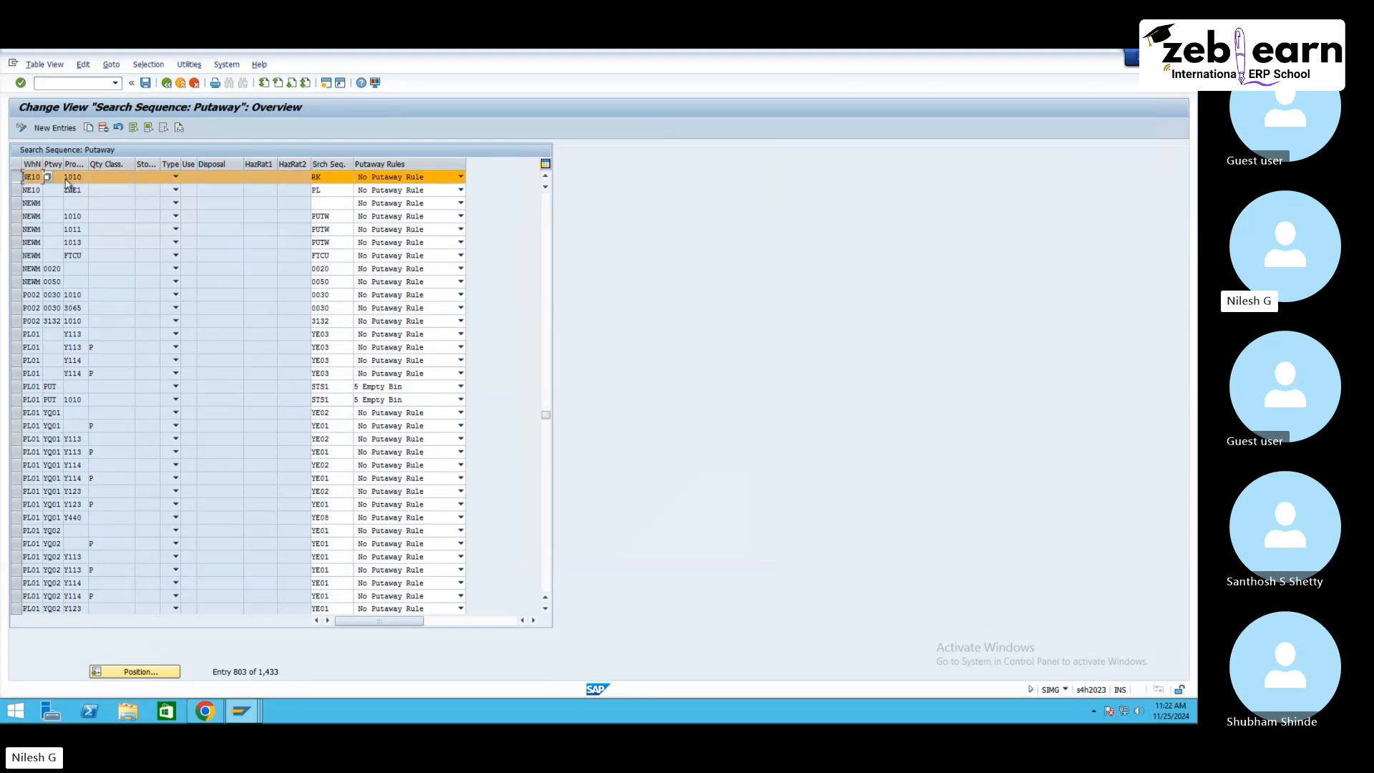
left_click(15, 190, "shift")
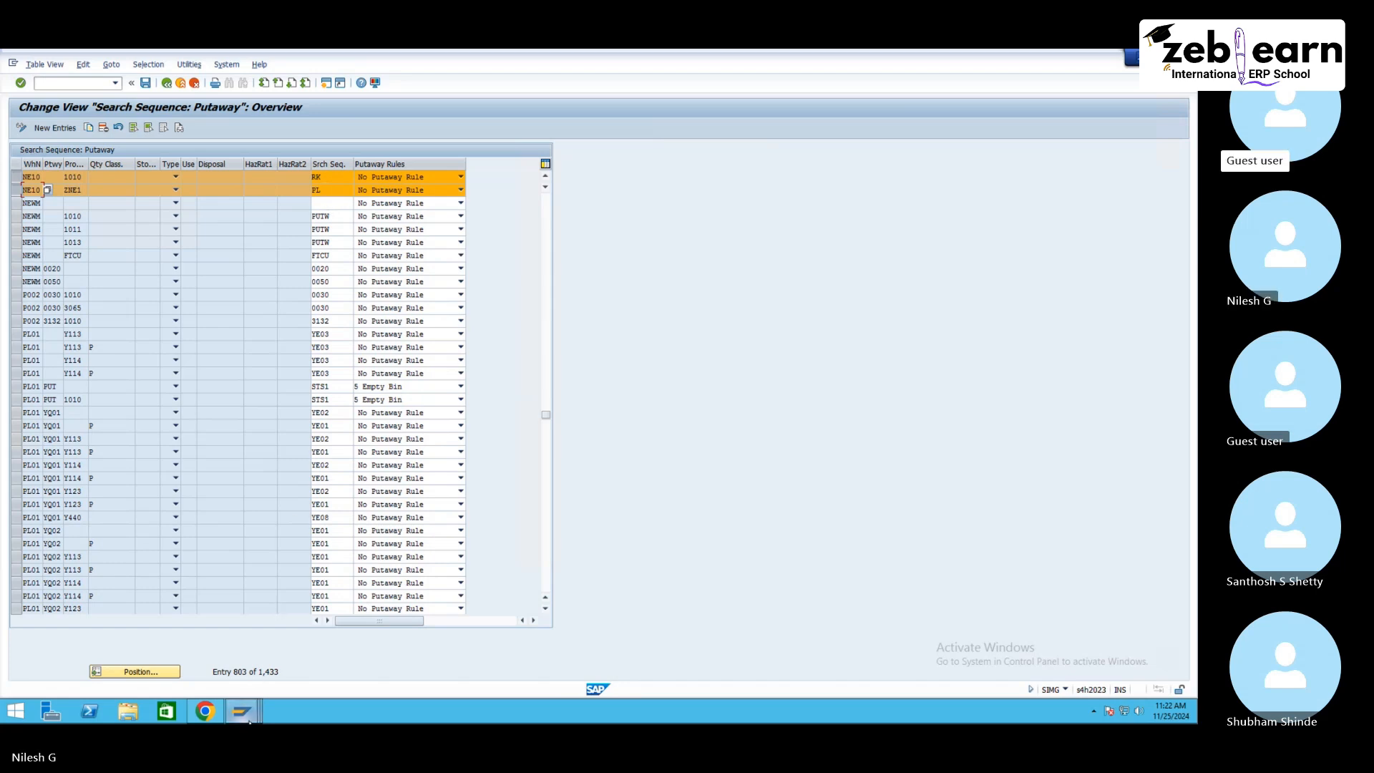
Step: Return to the warehouse task screen, close the log, and create and save warehouse tasks for both items
mouse_move(241, 711)
left_click(292, 635)
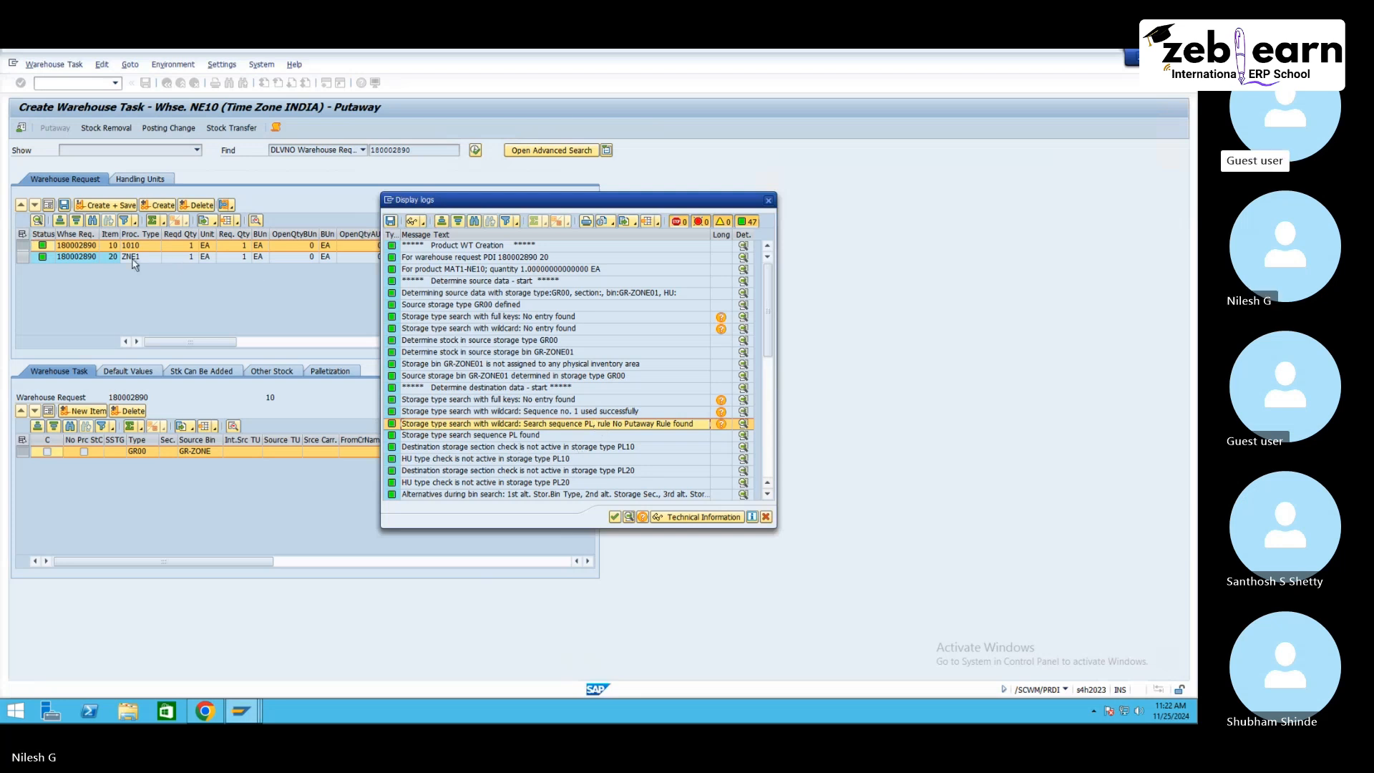
left_click(767, 201)
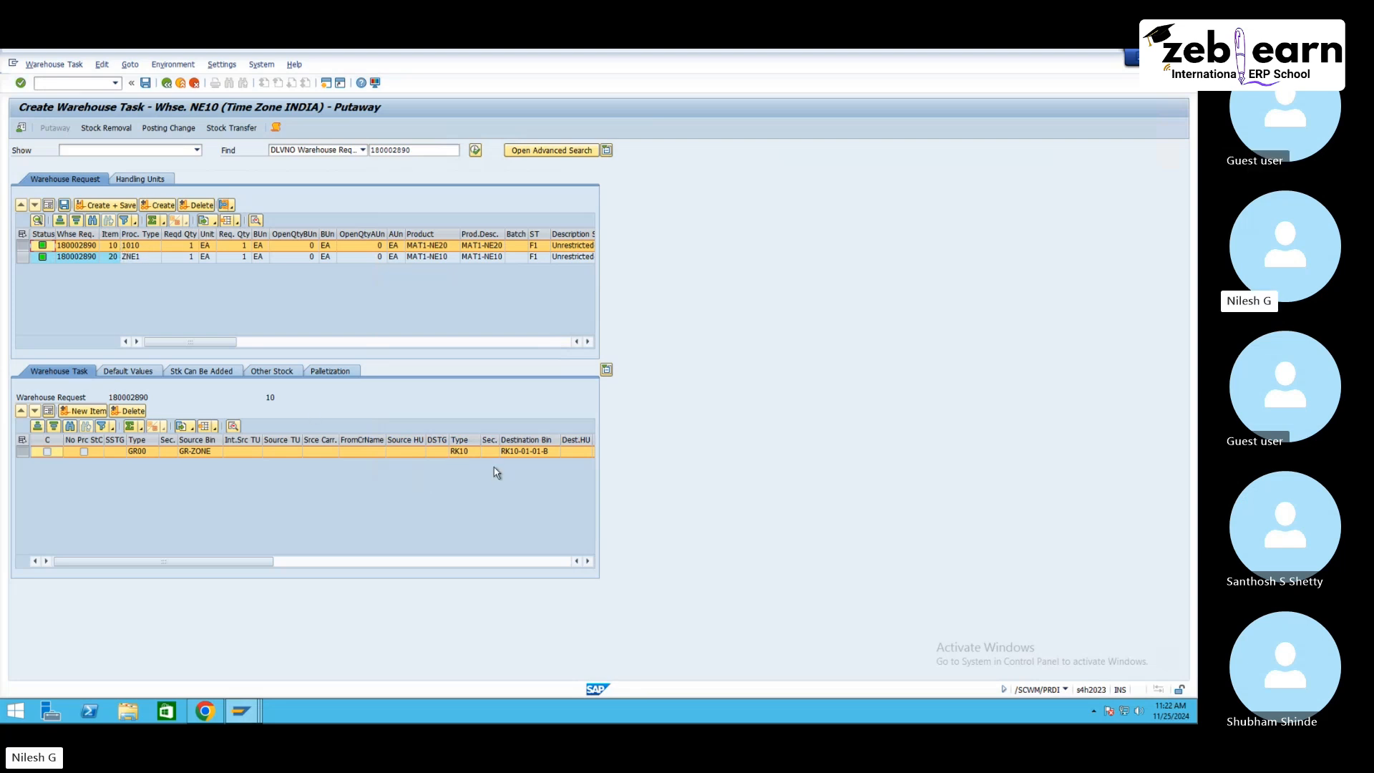
left_click(138, 256)
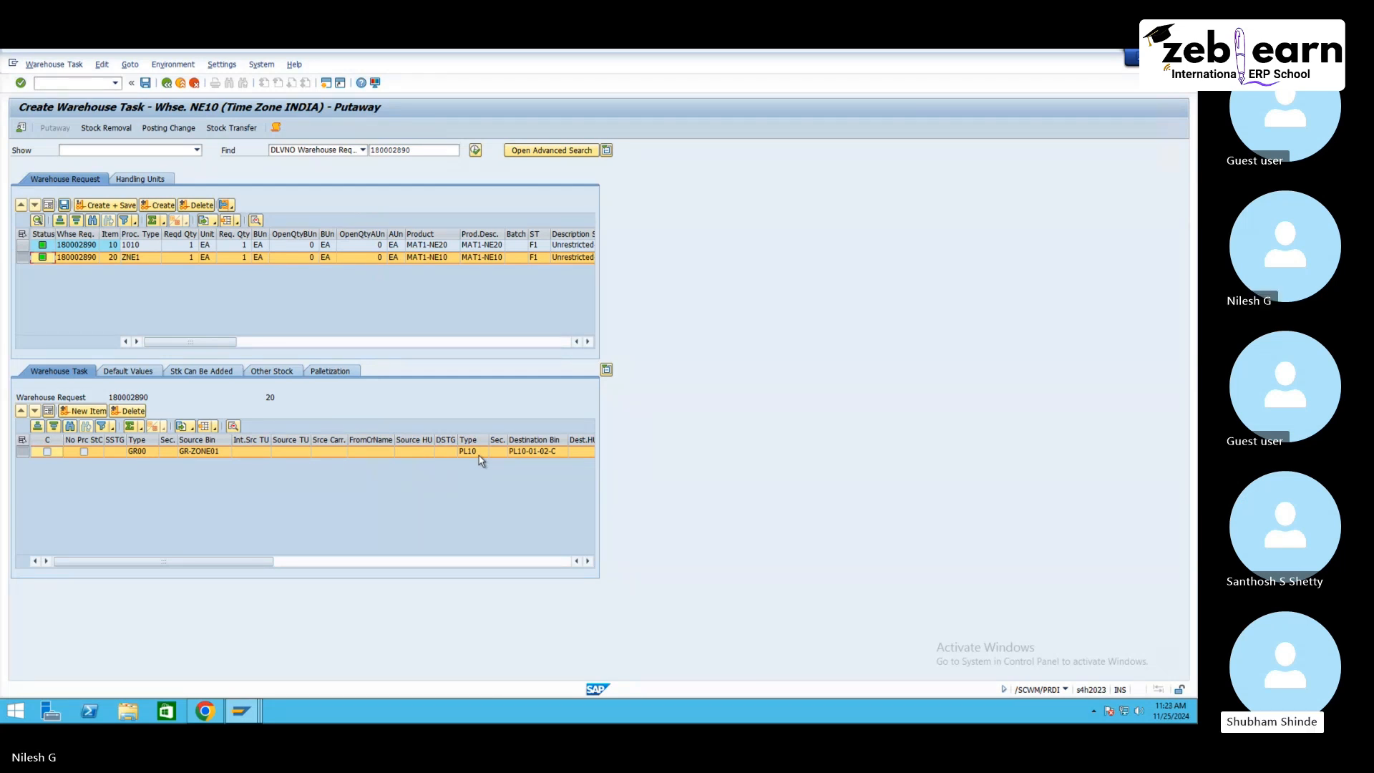
left_click(22, 244, "ctrl")
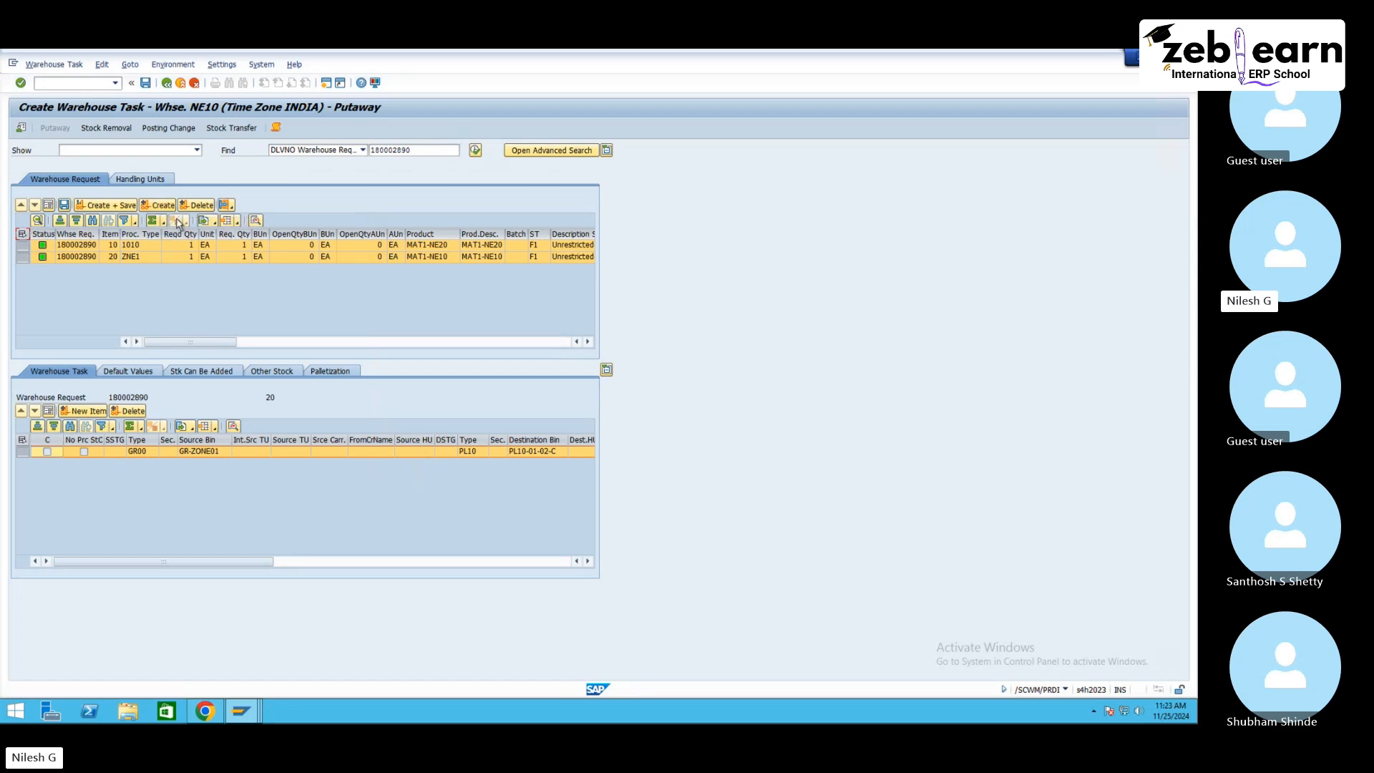
left_click(104, 206)
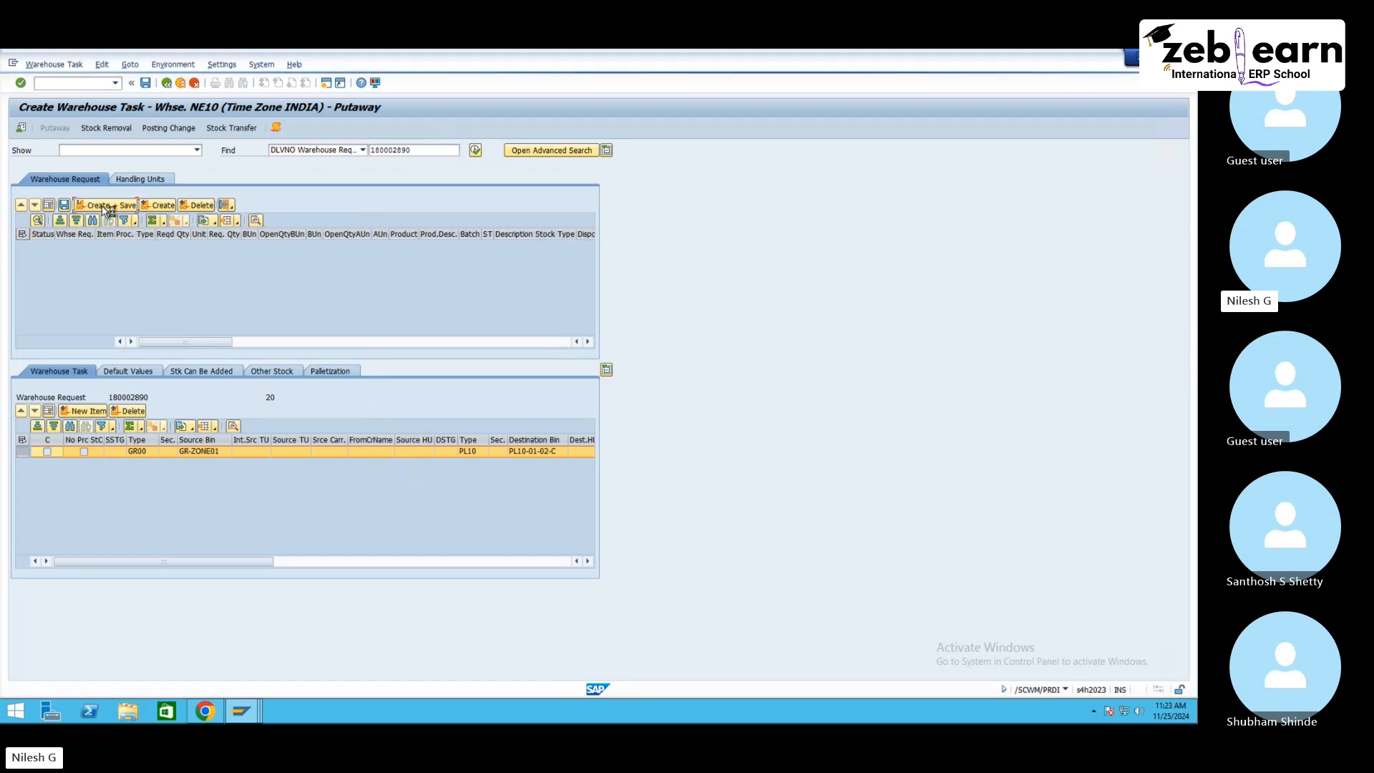
Step: Confirm and save the warehouse order for the two putaway tasks and return to the inbound delivery display
left_click(52, 65)
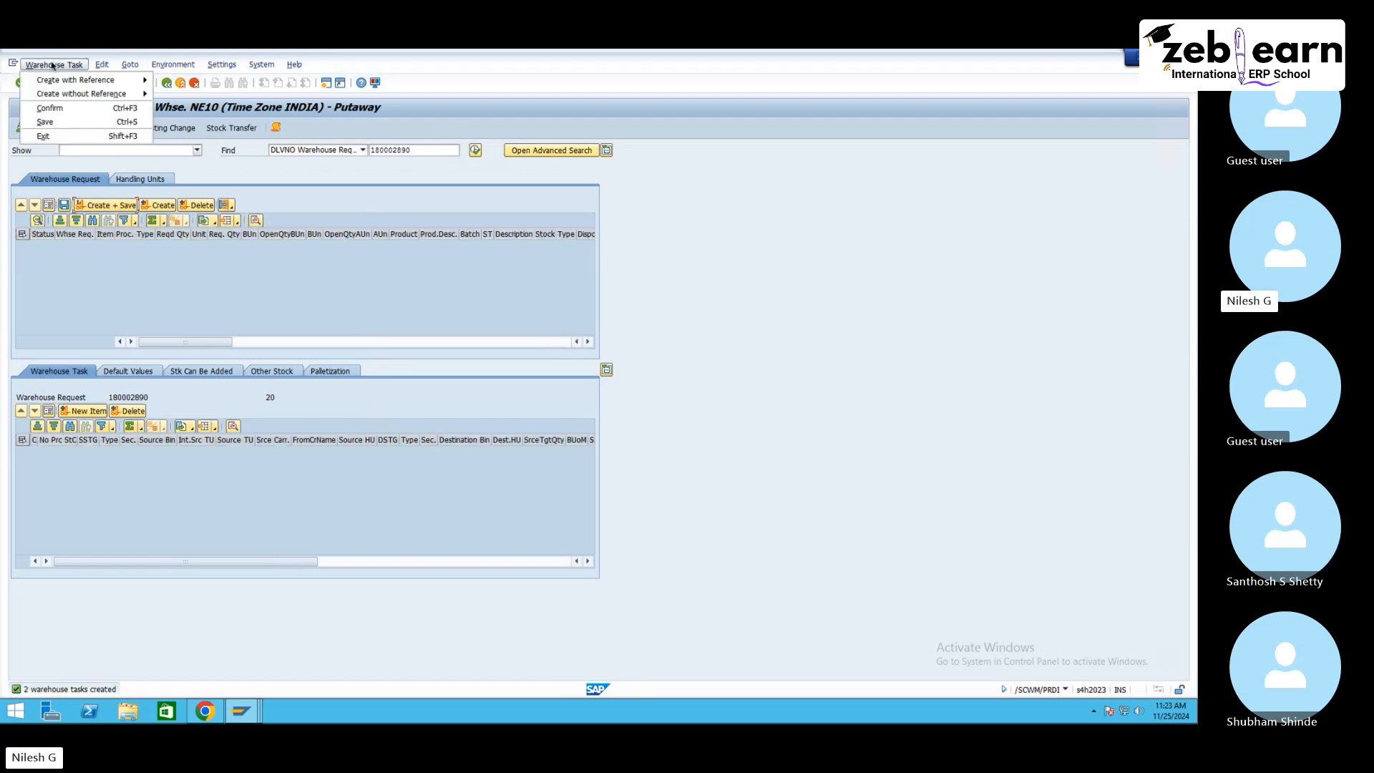
left_click(59, 109)
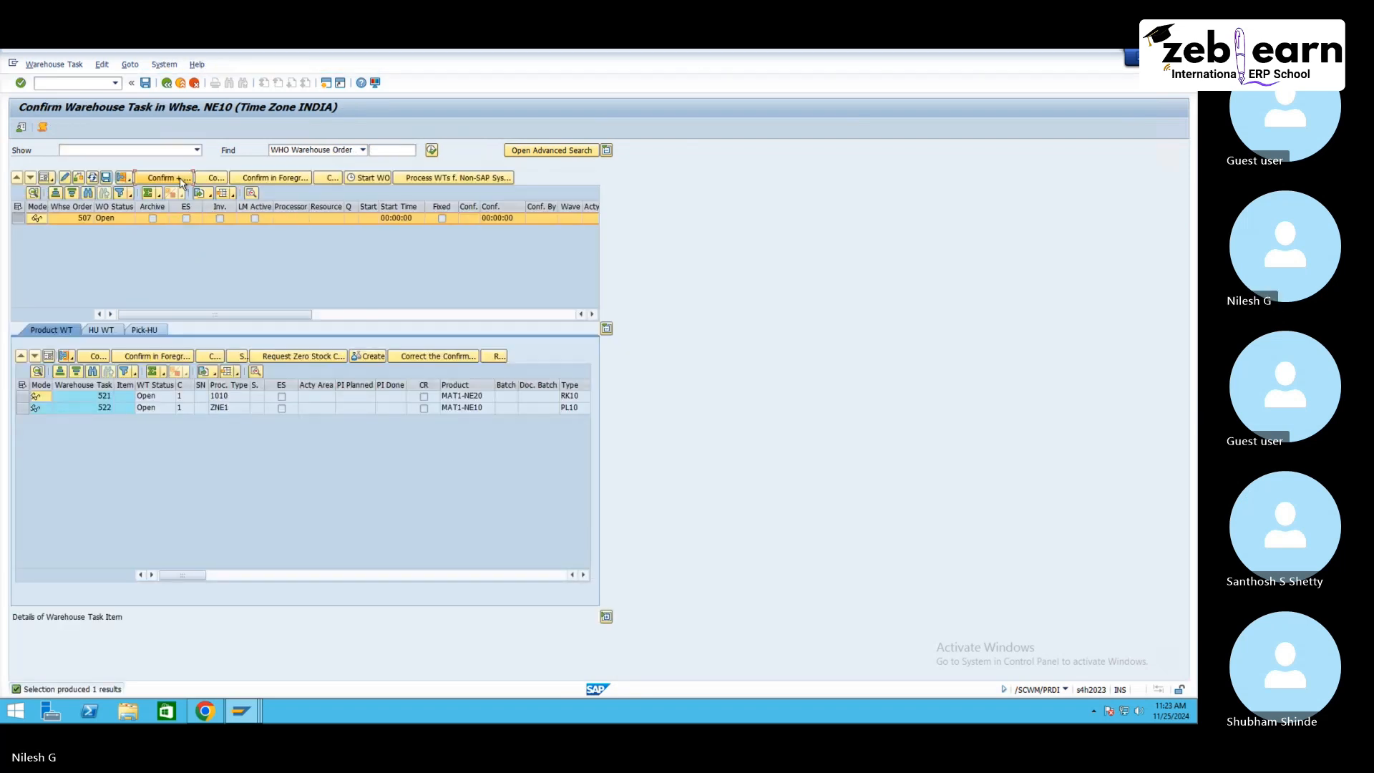
left_click(181, 181)
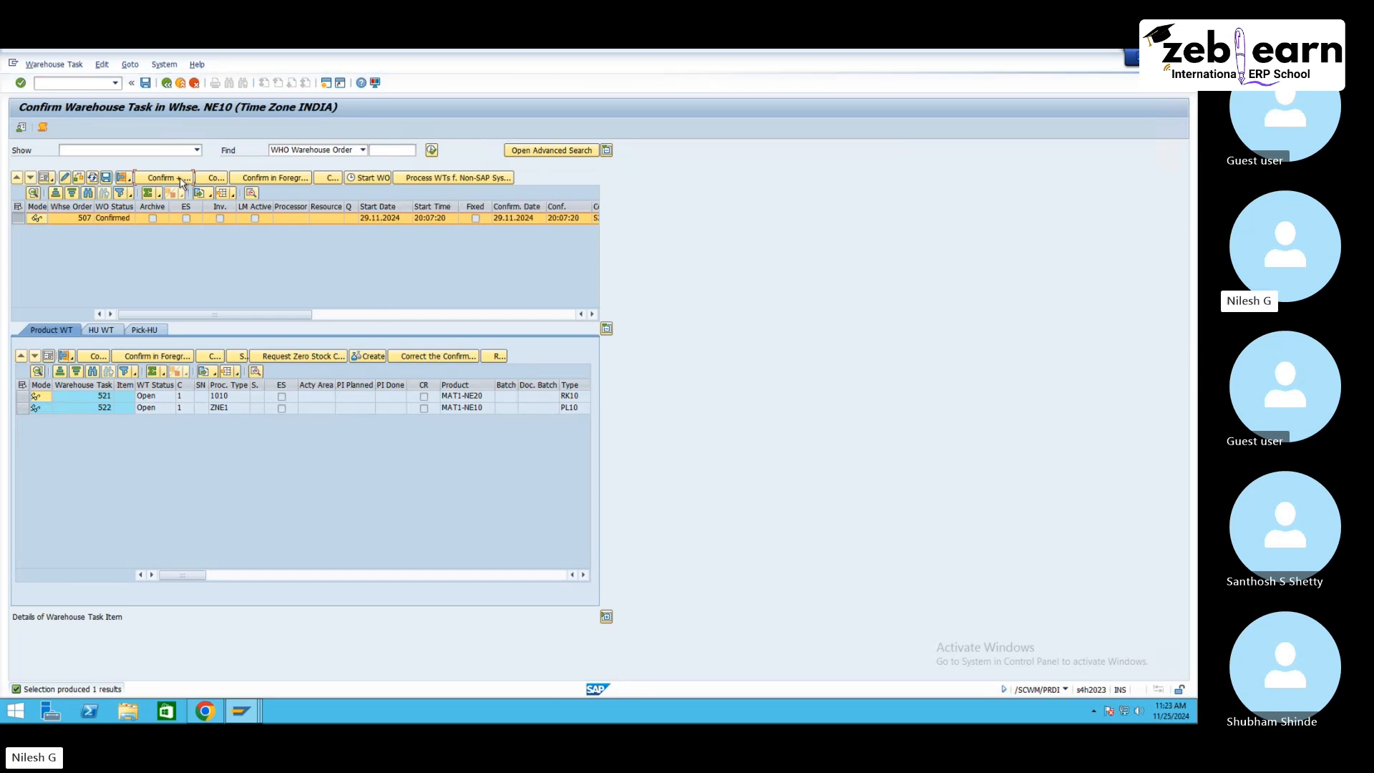
left_click(243, 711)
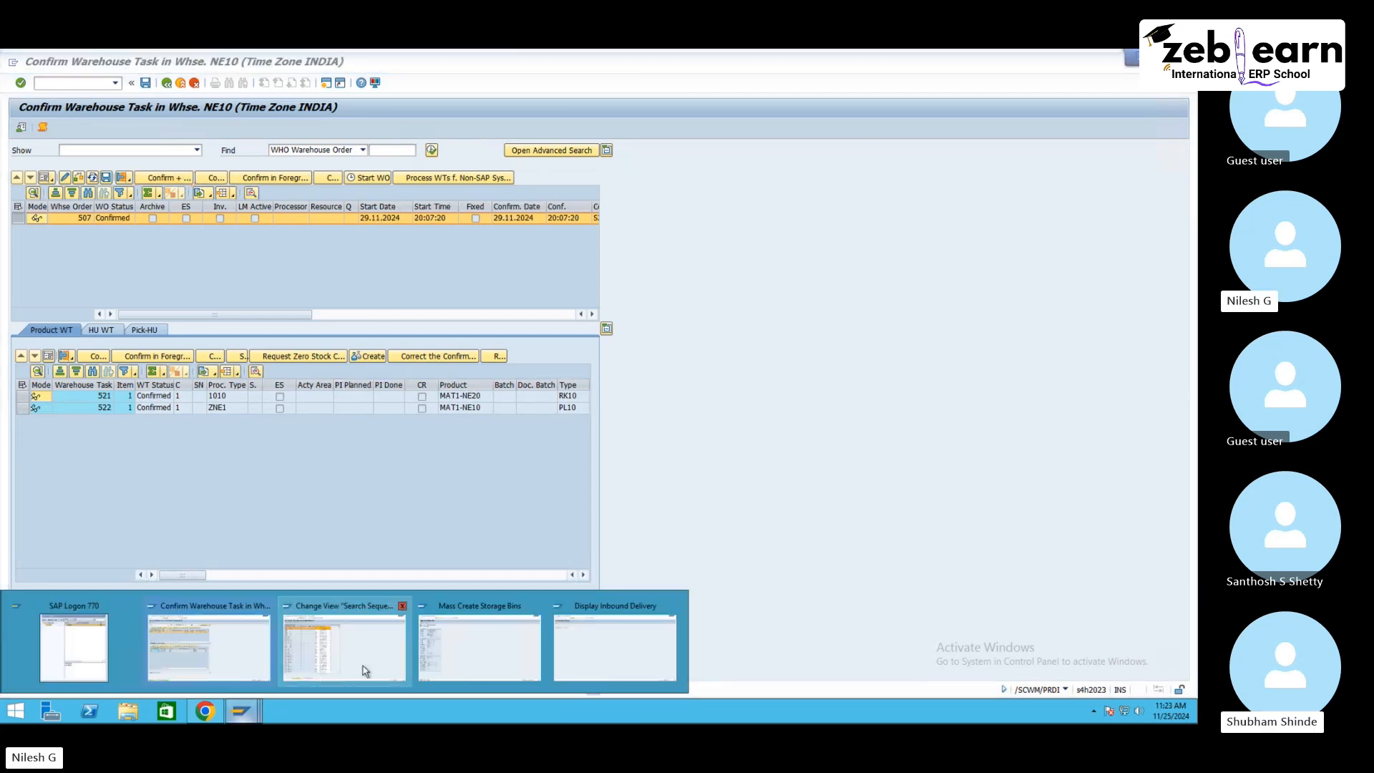
left_click(637, 644)
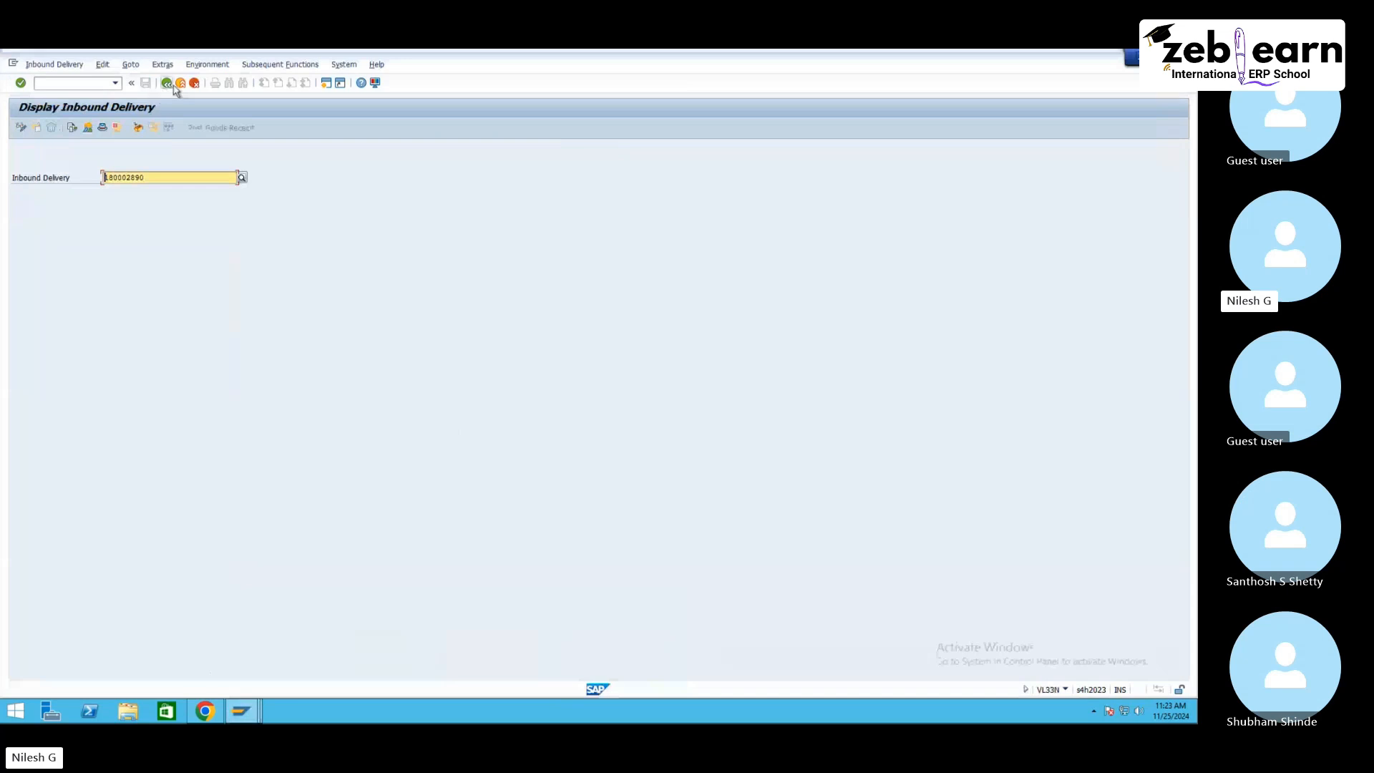
left_click(173, 84)
left_click(65, 81)
type("w")
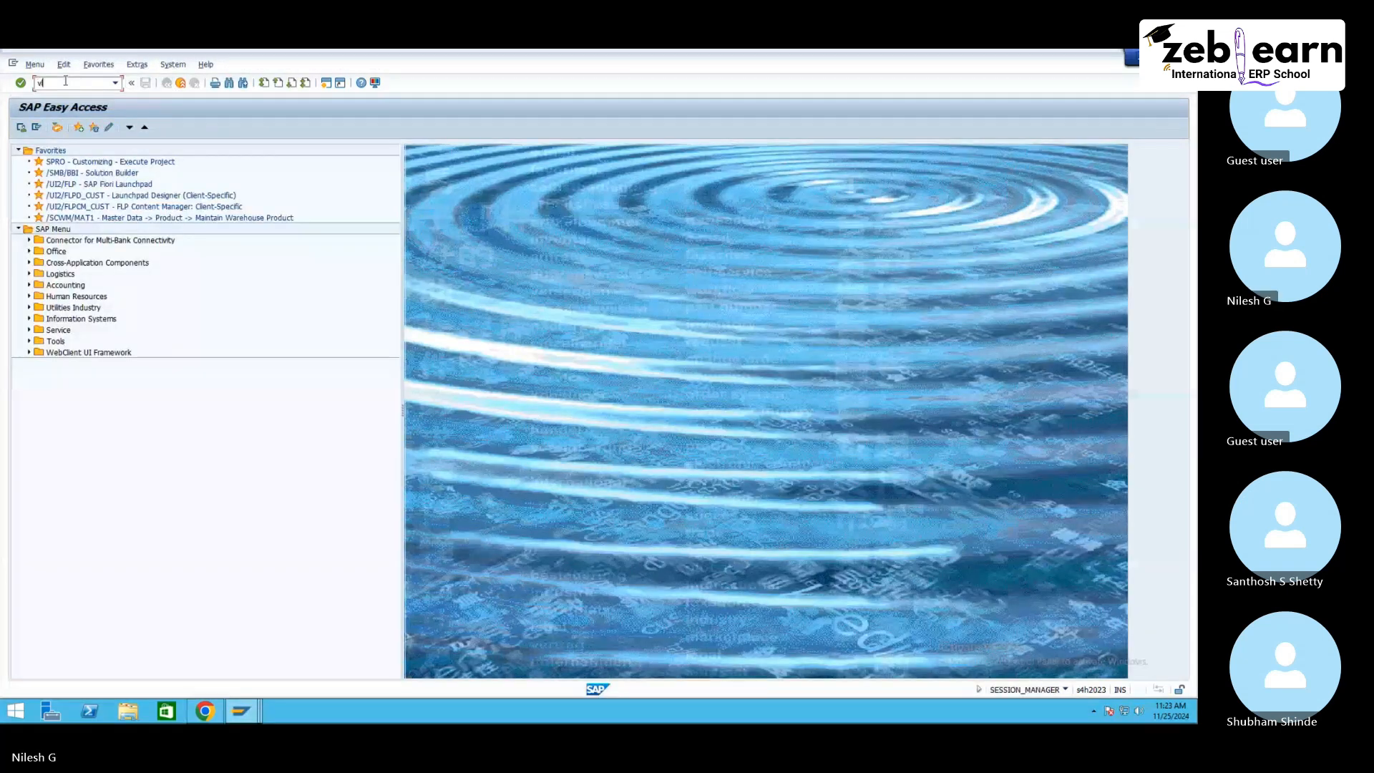
type("l31n")
key("Return")
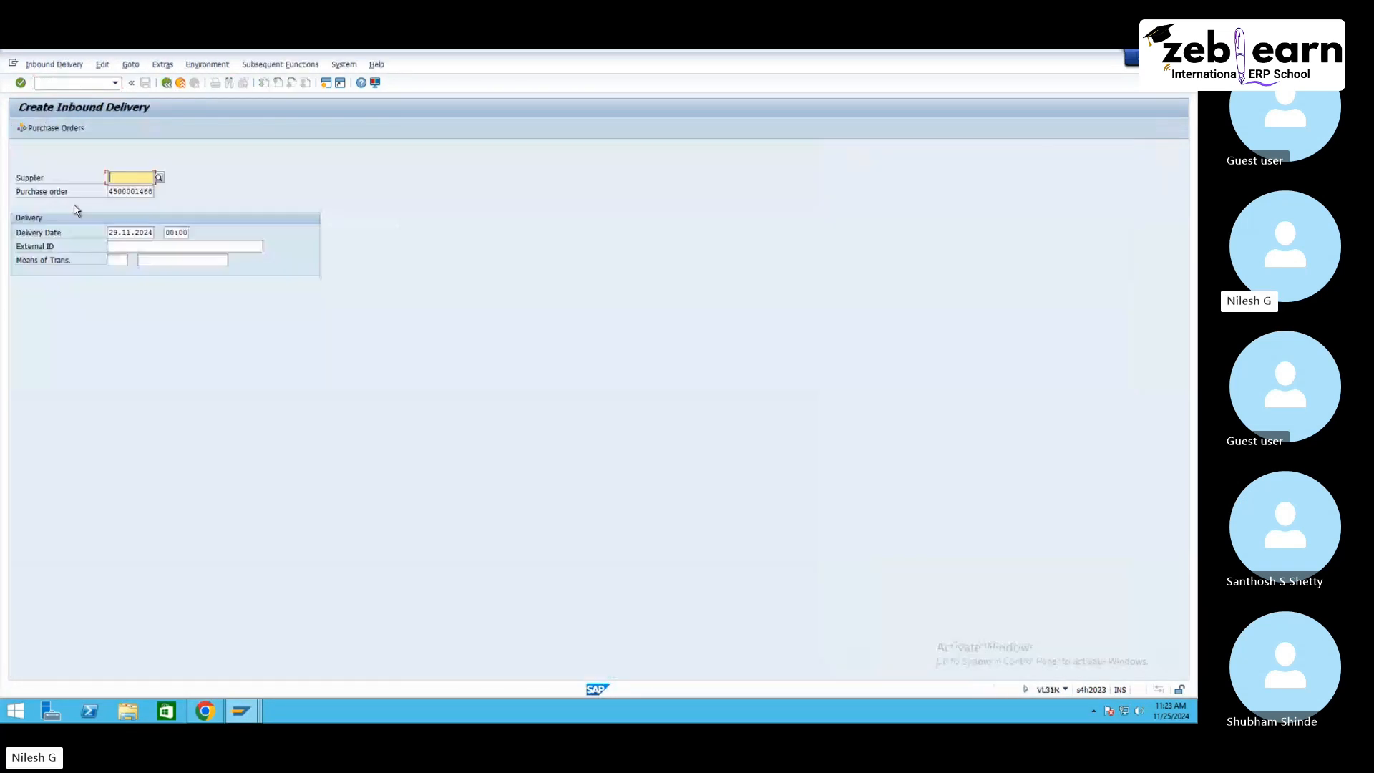
left_click(137, 247)
left_click(149, 256)
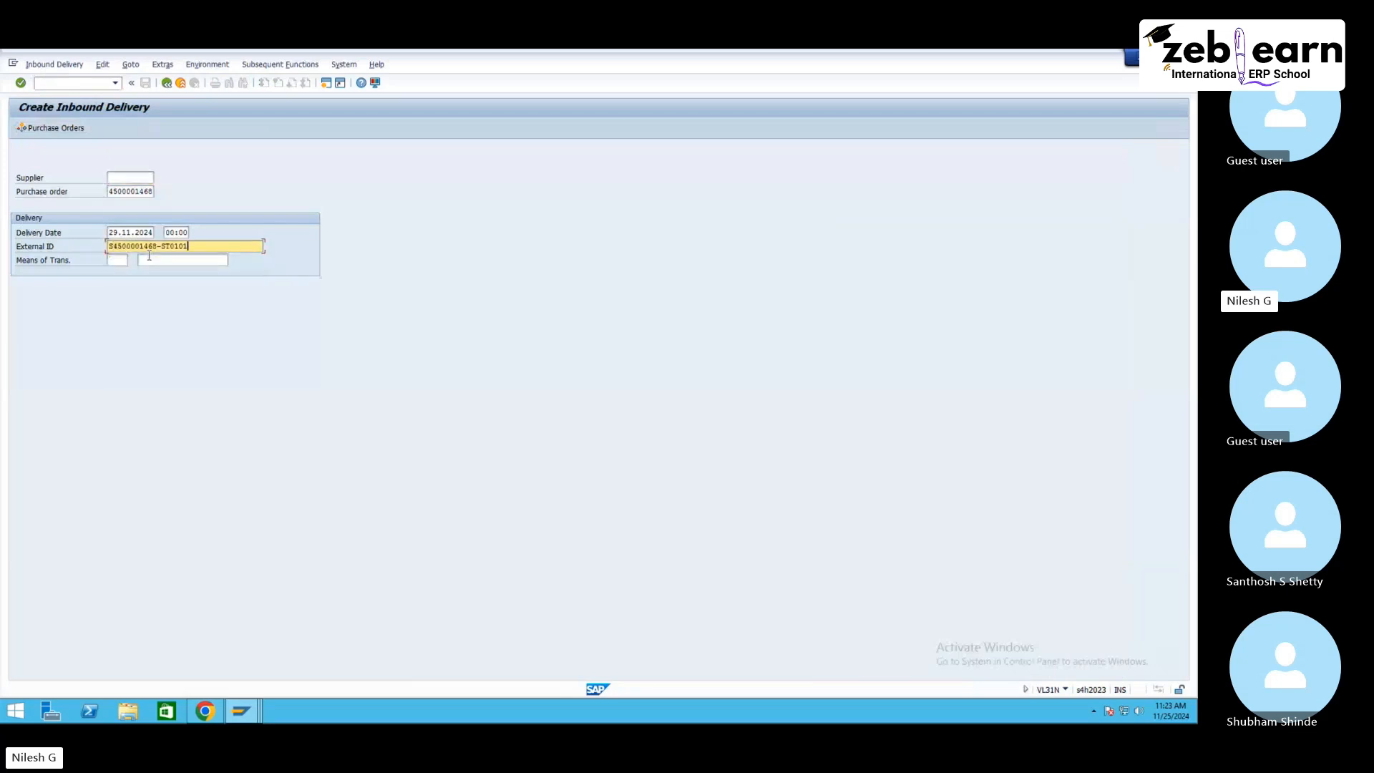
key("BackSpace")
type("2")
key("Return")
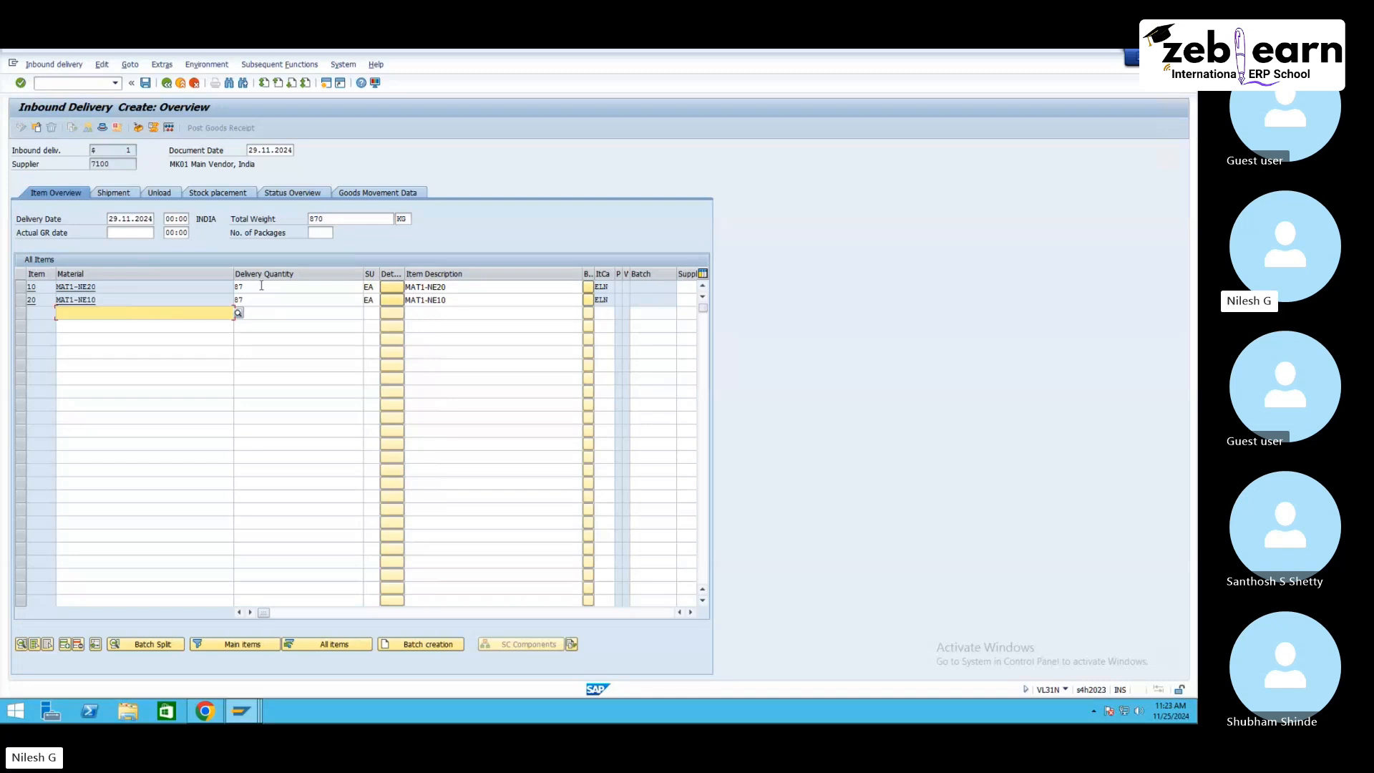
Step: Set the delivery quantity of both items to 1 and save the inbound delivery
left_click(237, 286)
type("2")
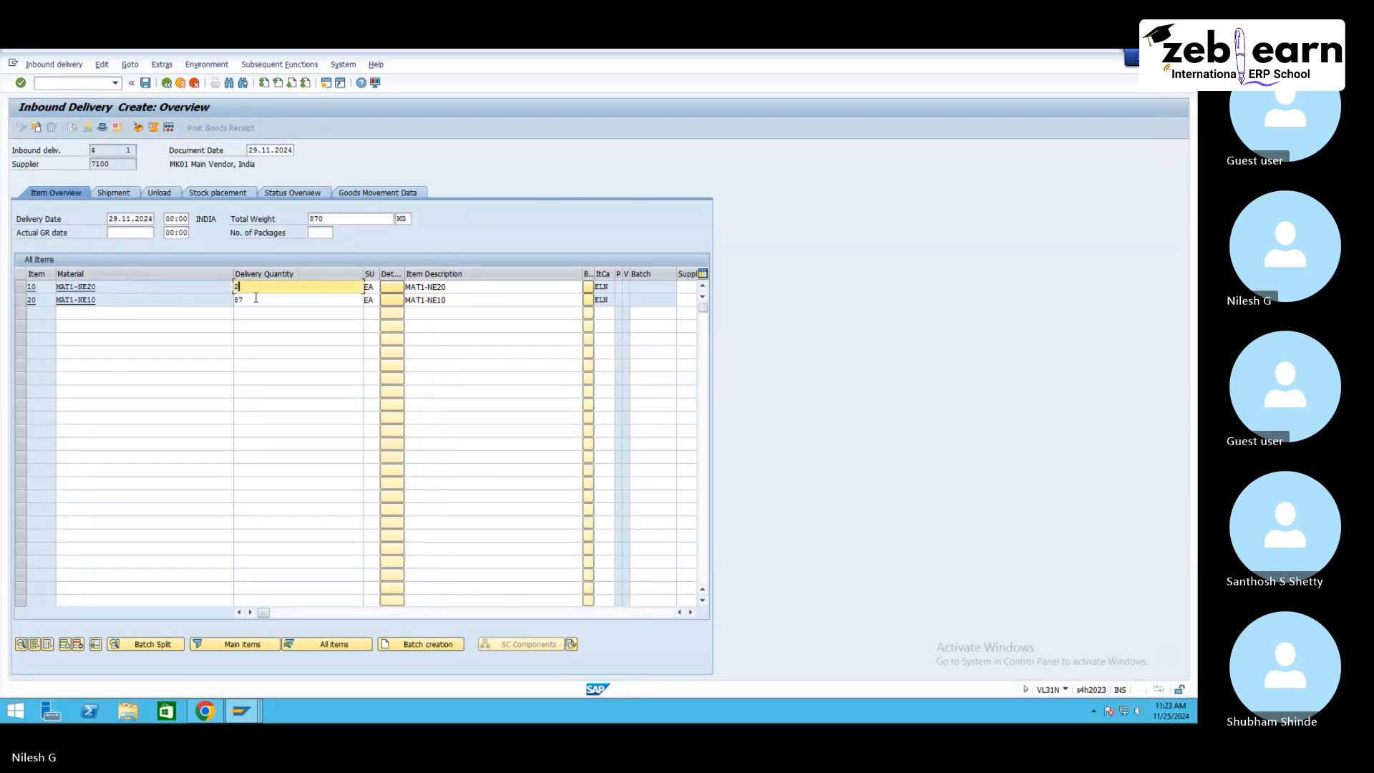
left_click(229, 299)
left_click(250, 287)
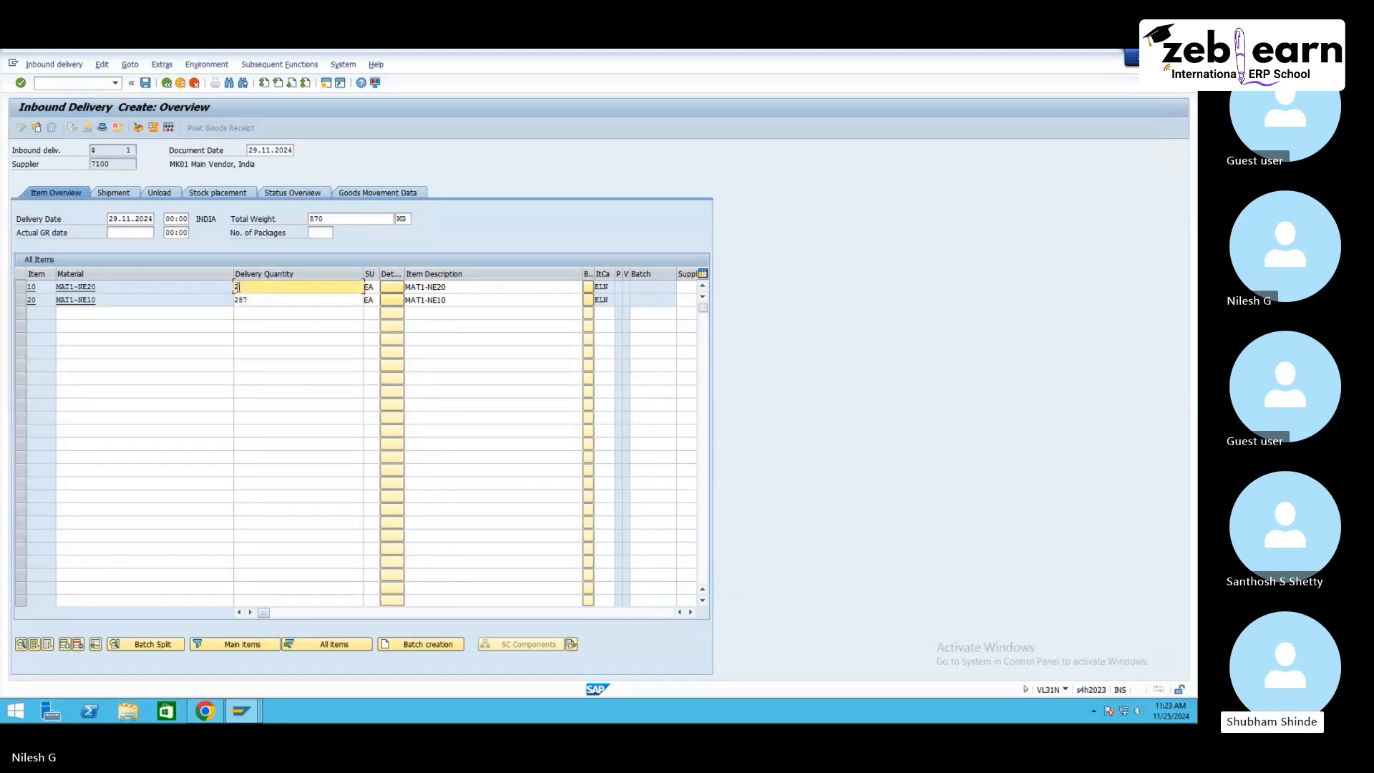
type("111")
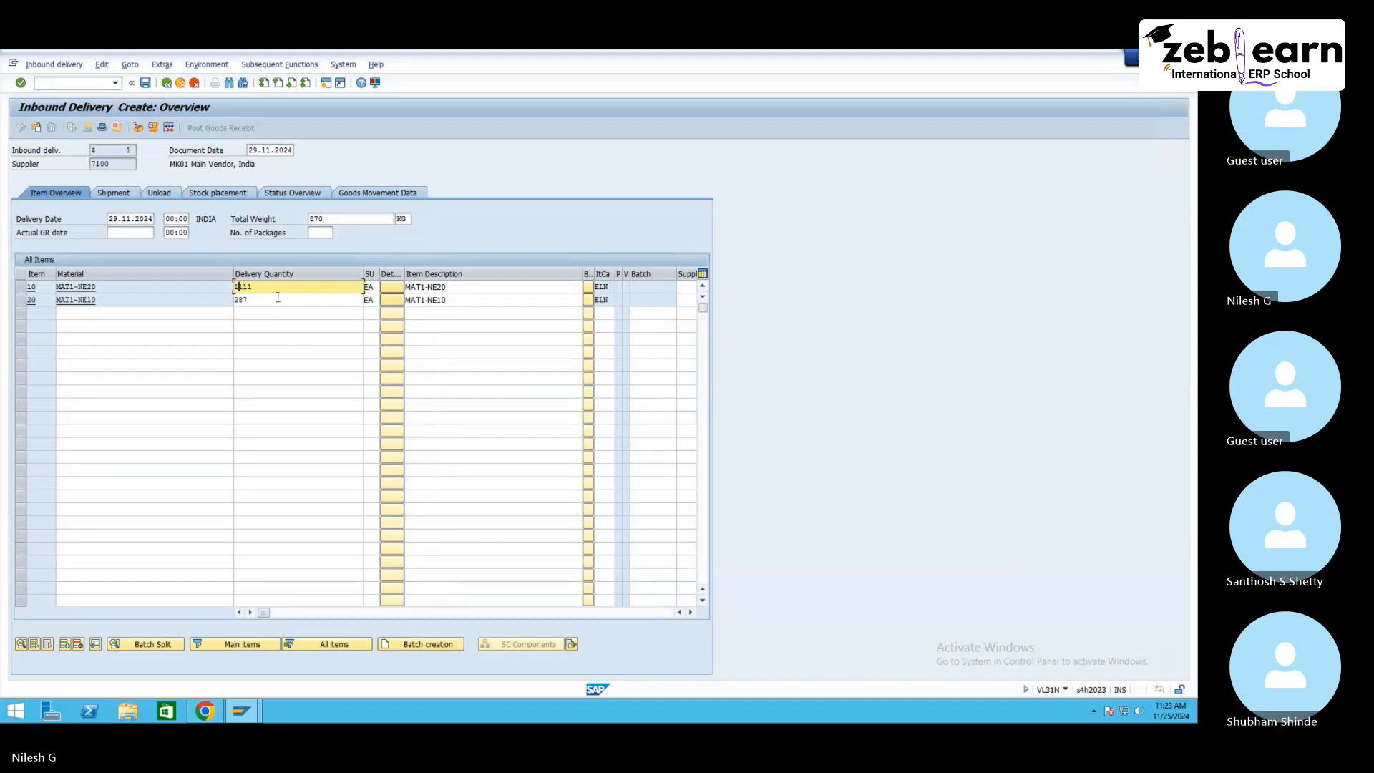
left_click_drag(267, 289, 196, 300)
type("11")
key("Return")
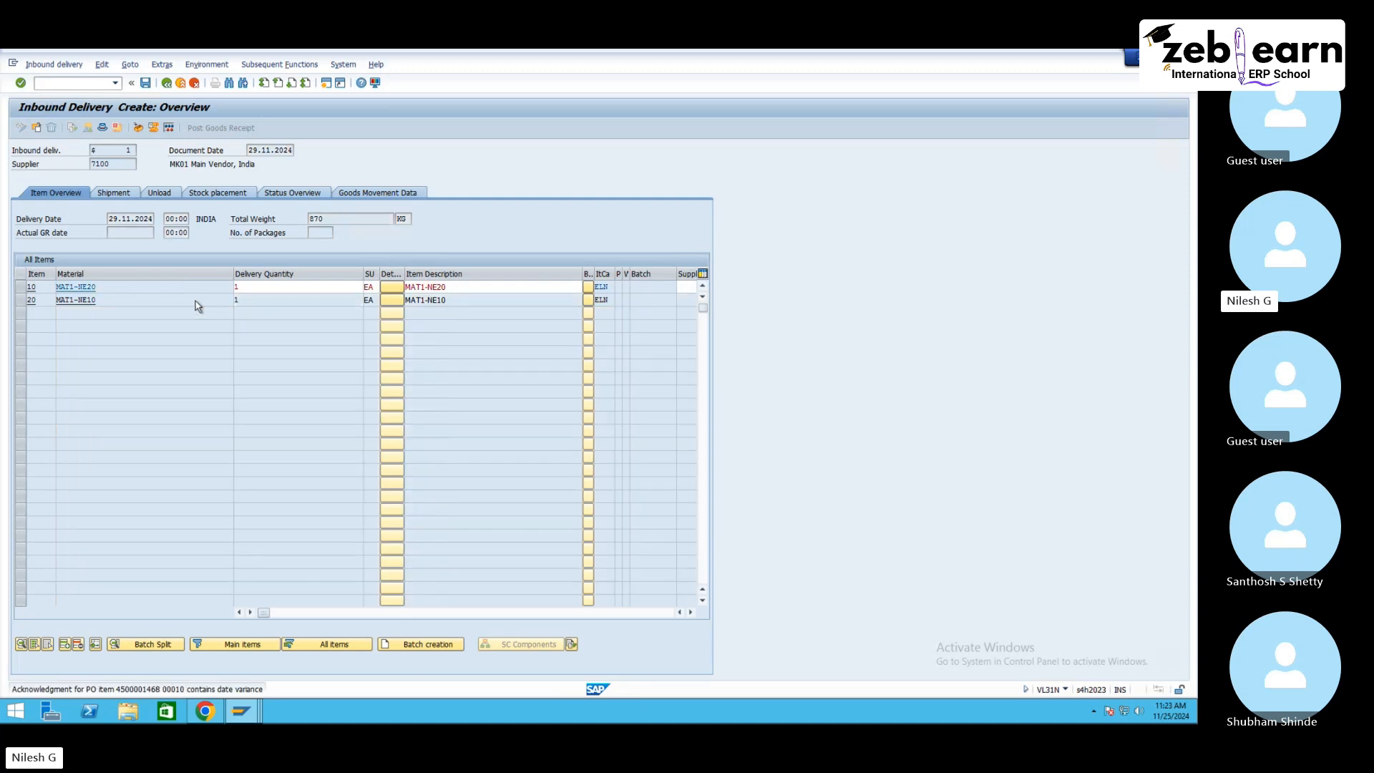
left_click(166, 83)
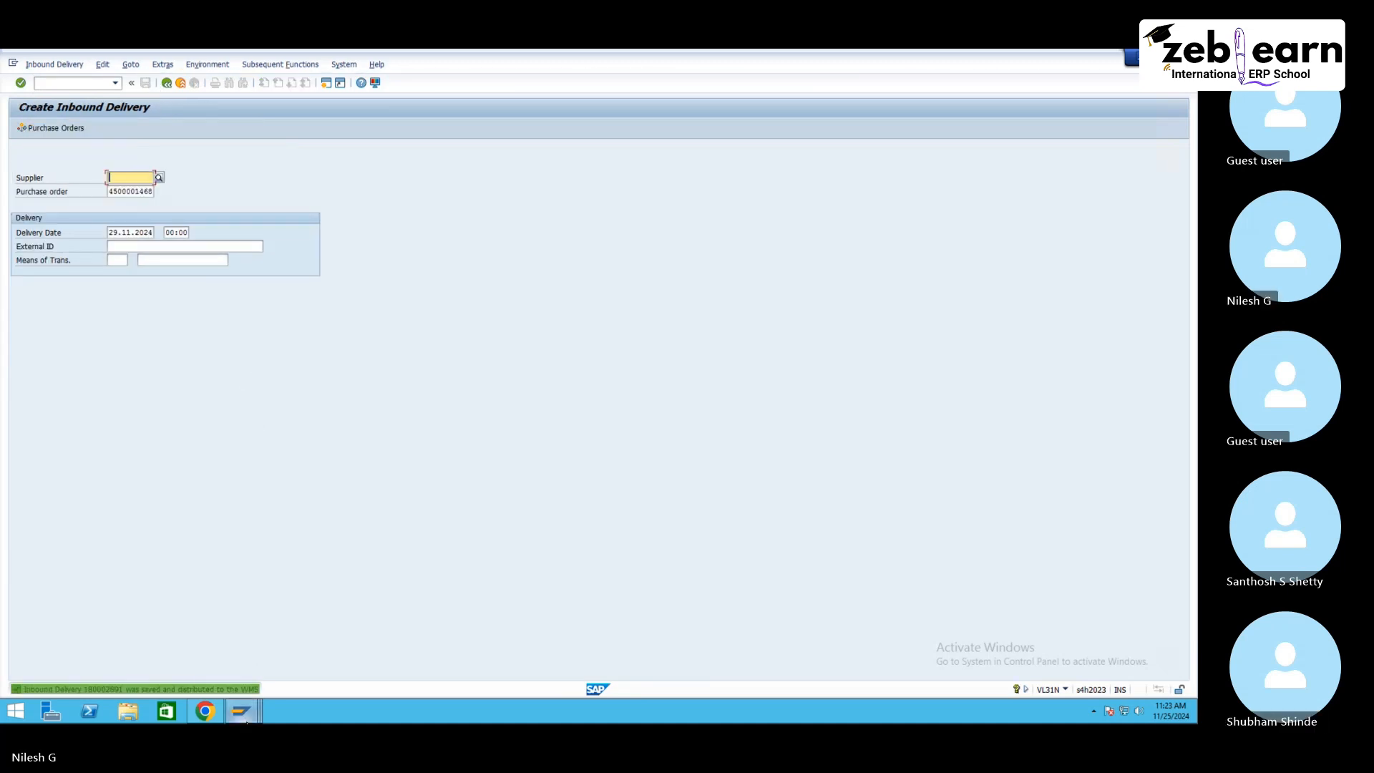
Step: In the EWM session, open inbound delivery 180002891 and post its goods receipt
mouse_move(247, 722)
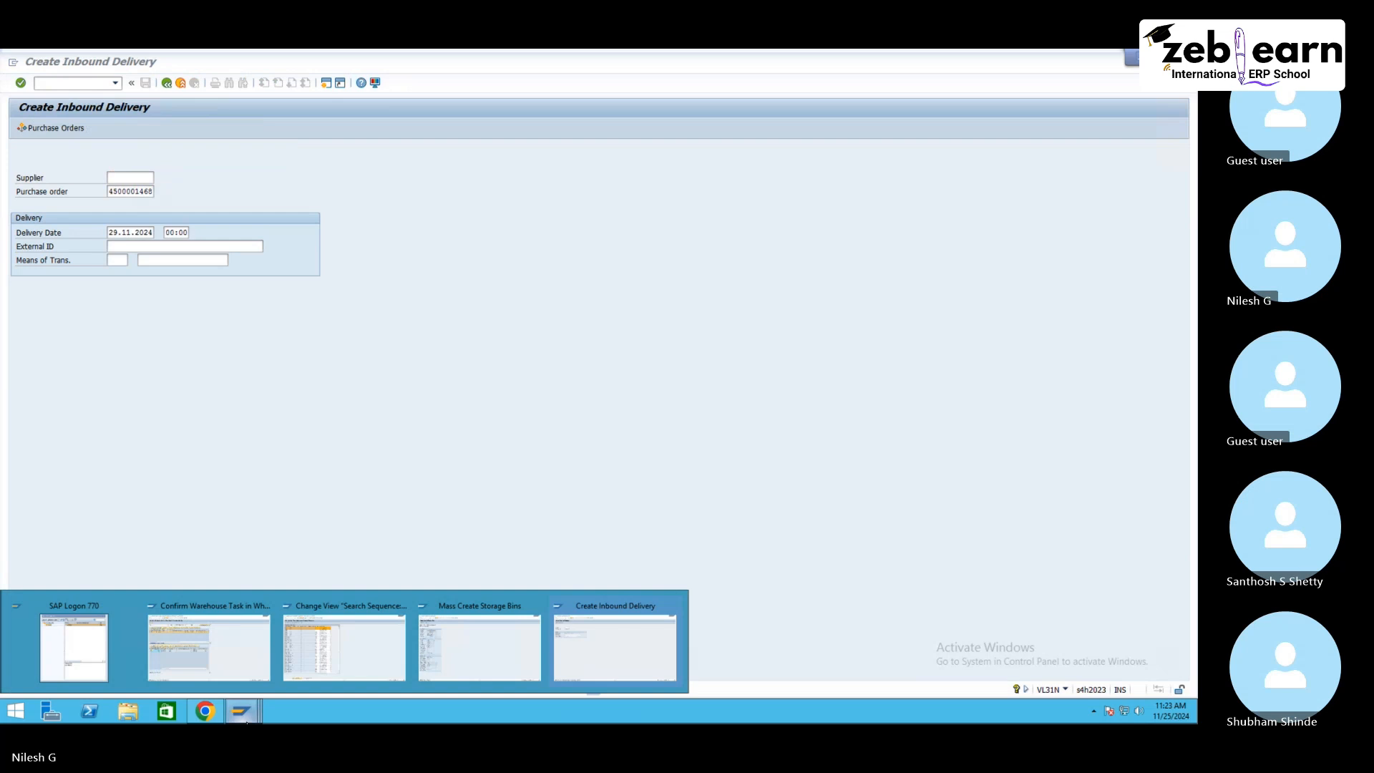
left_click(236, 675)
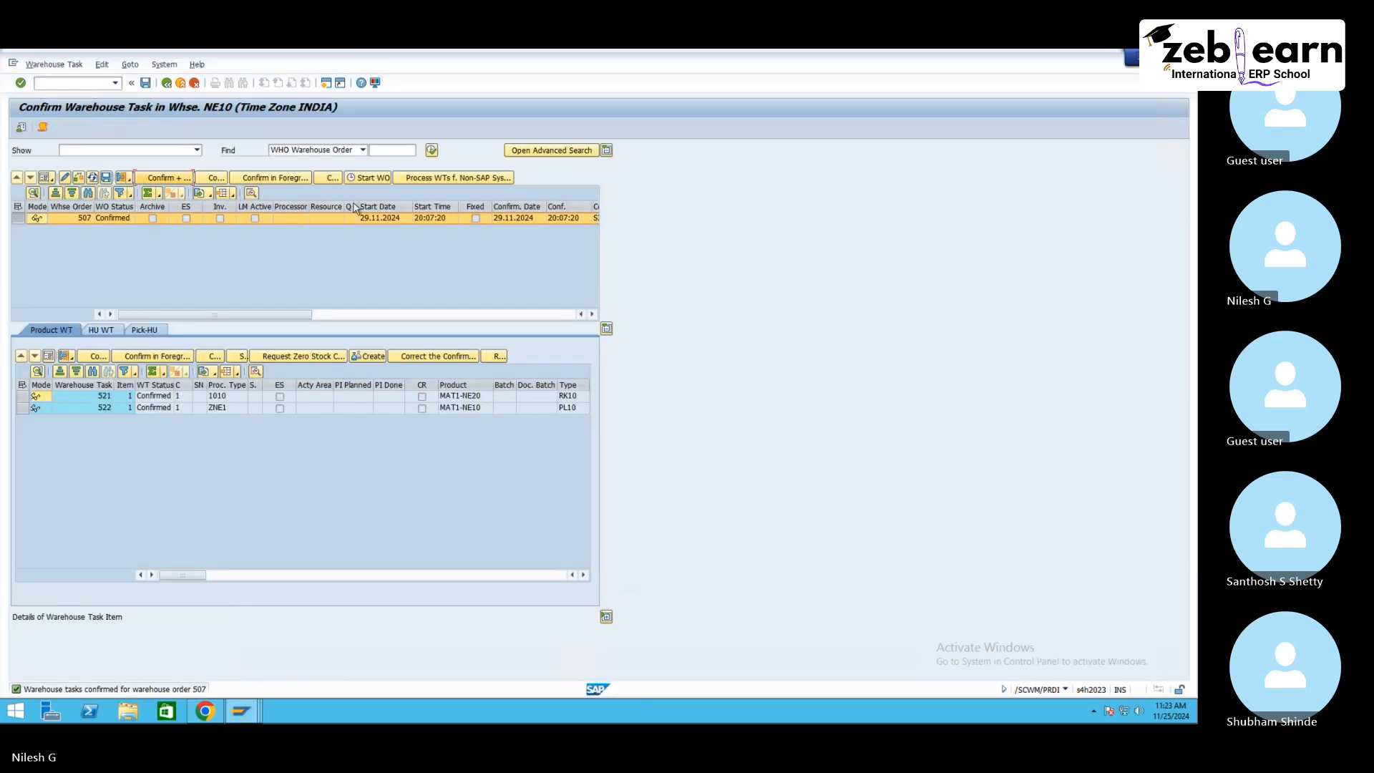
left_click(166, 83)
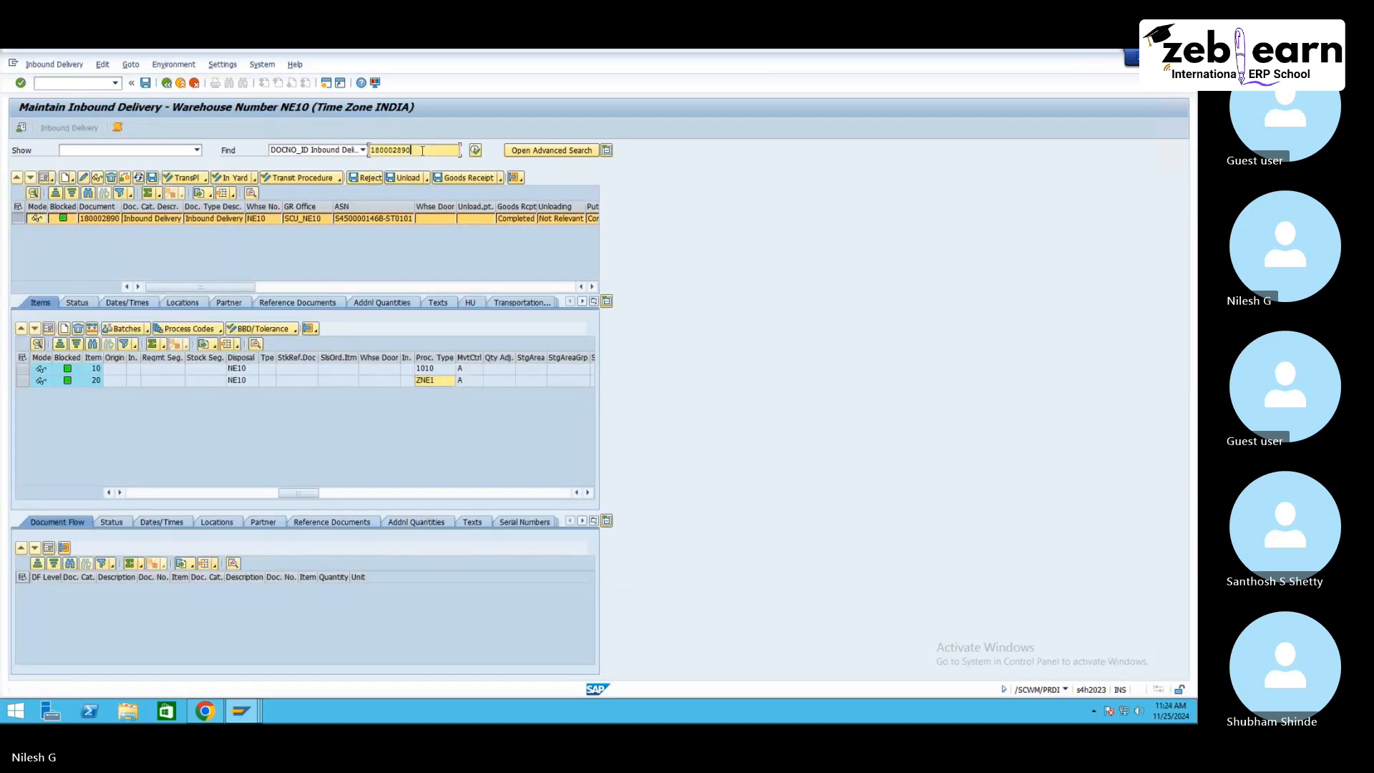
key("BackSpace")
type("1")
left_click(476, 151)
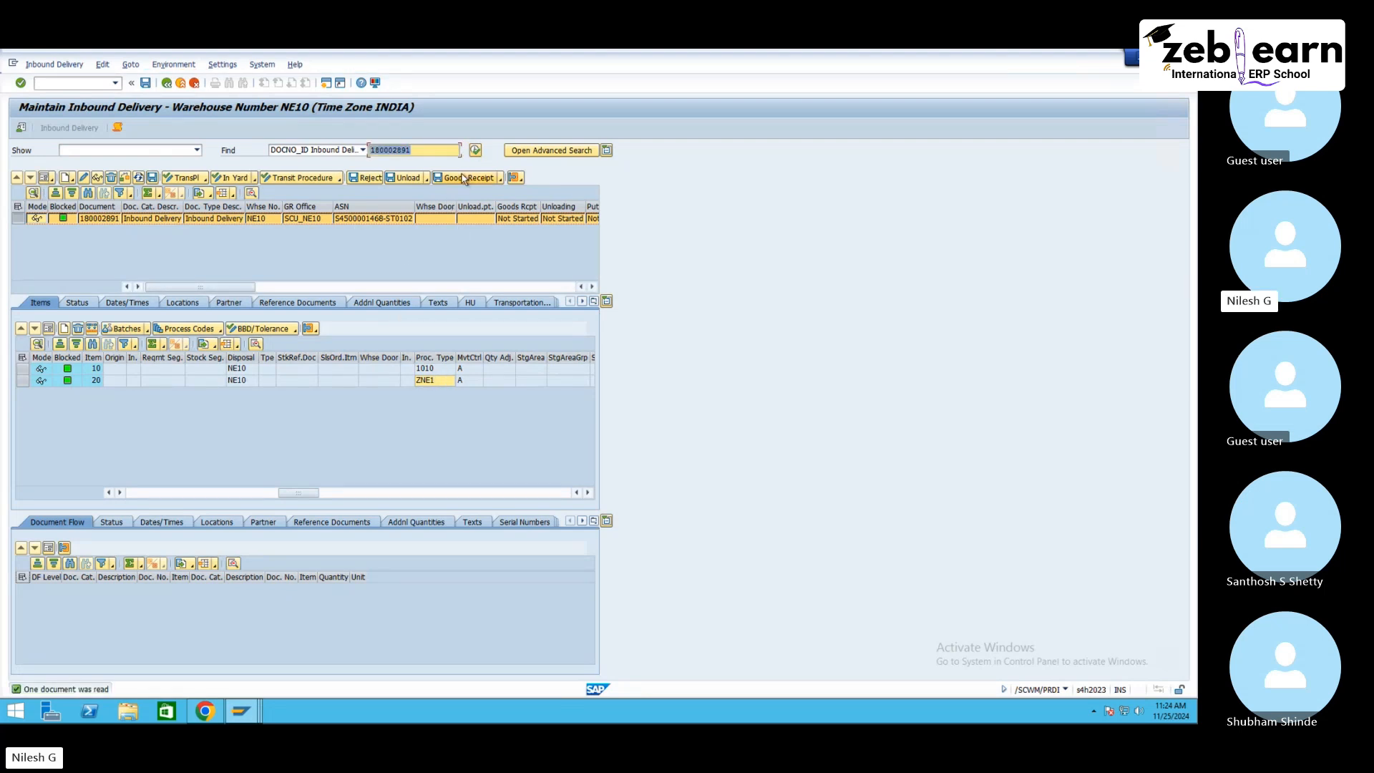
left_click(464, 179)
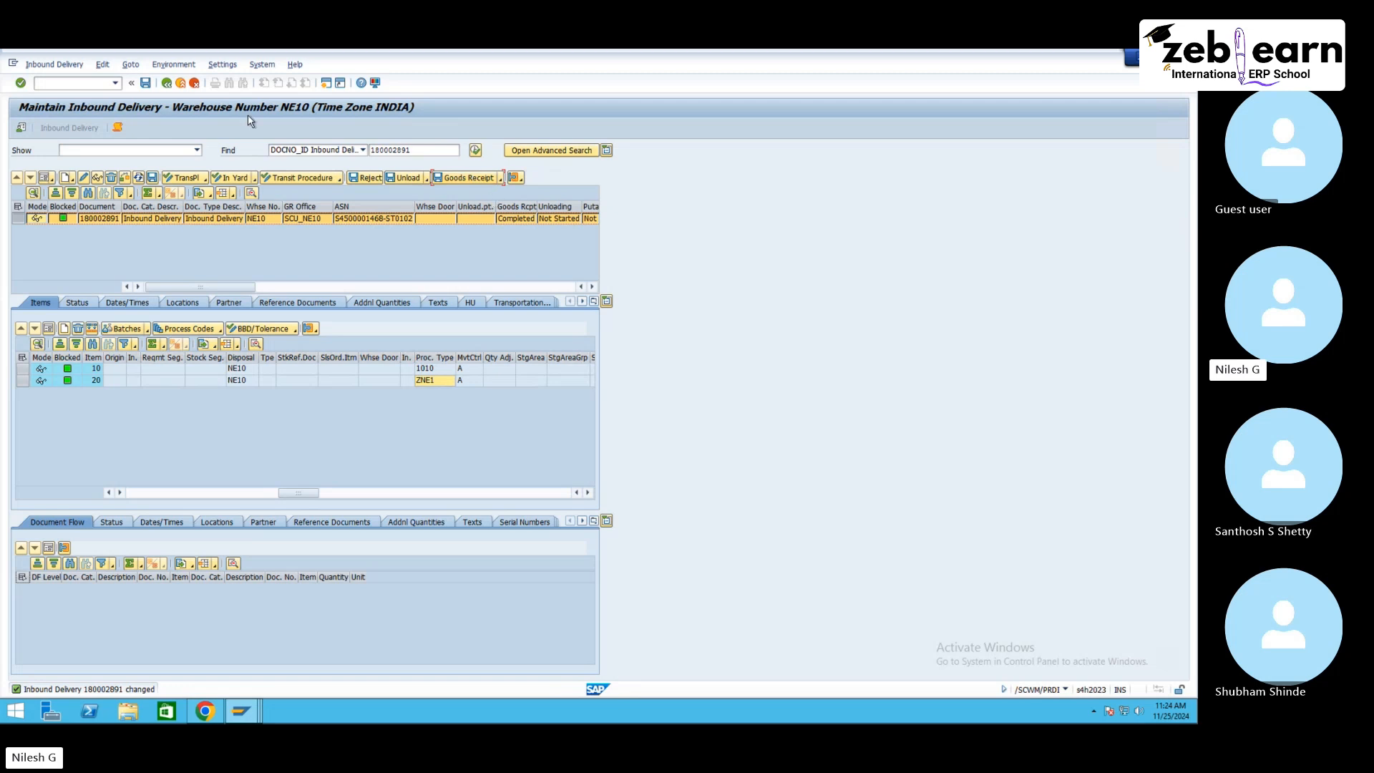
Step: Open warehouse task creation for the delivery and create a putaway task for item 10
left_click(54, 65)
mouse_move(82, 95)
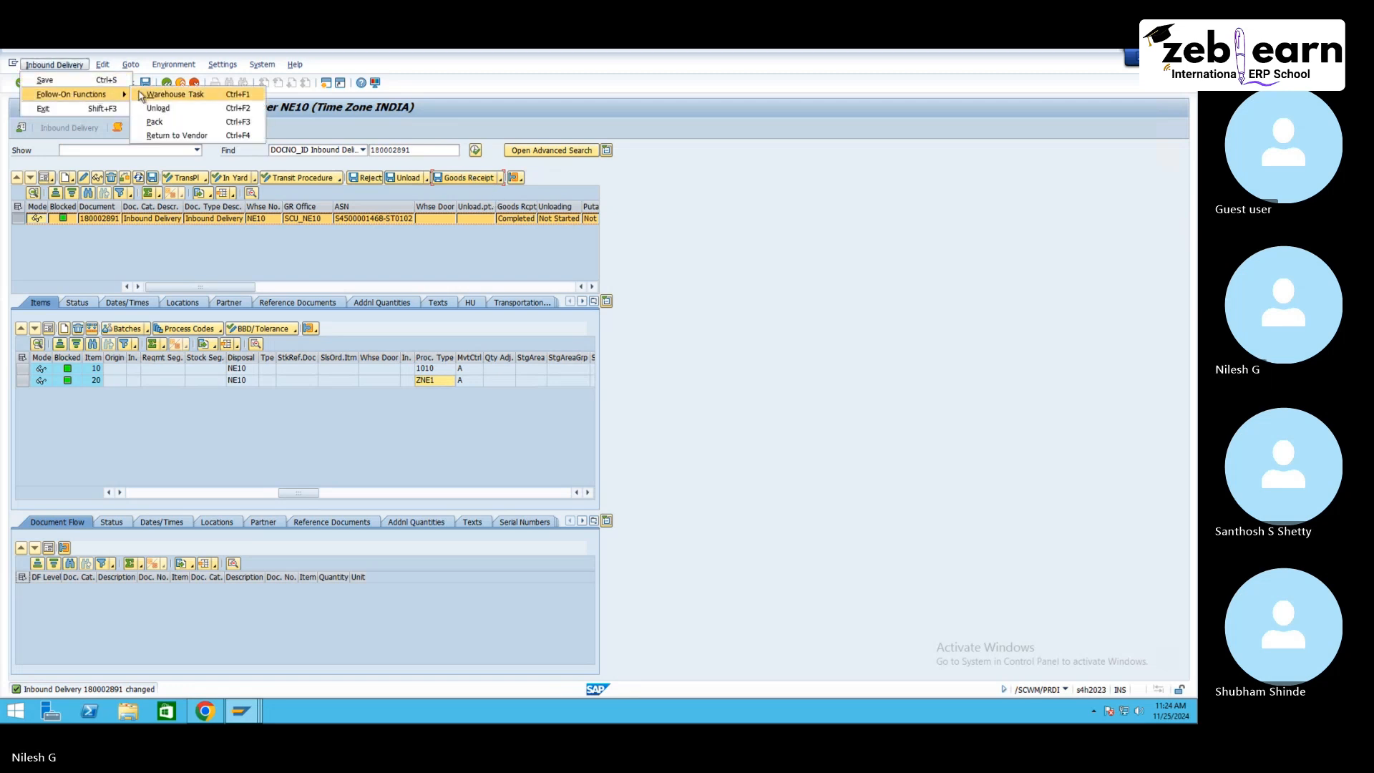
left_click(145, 93)
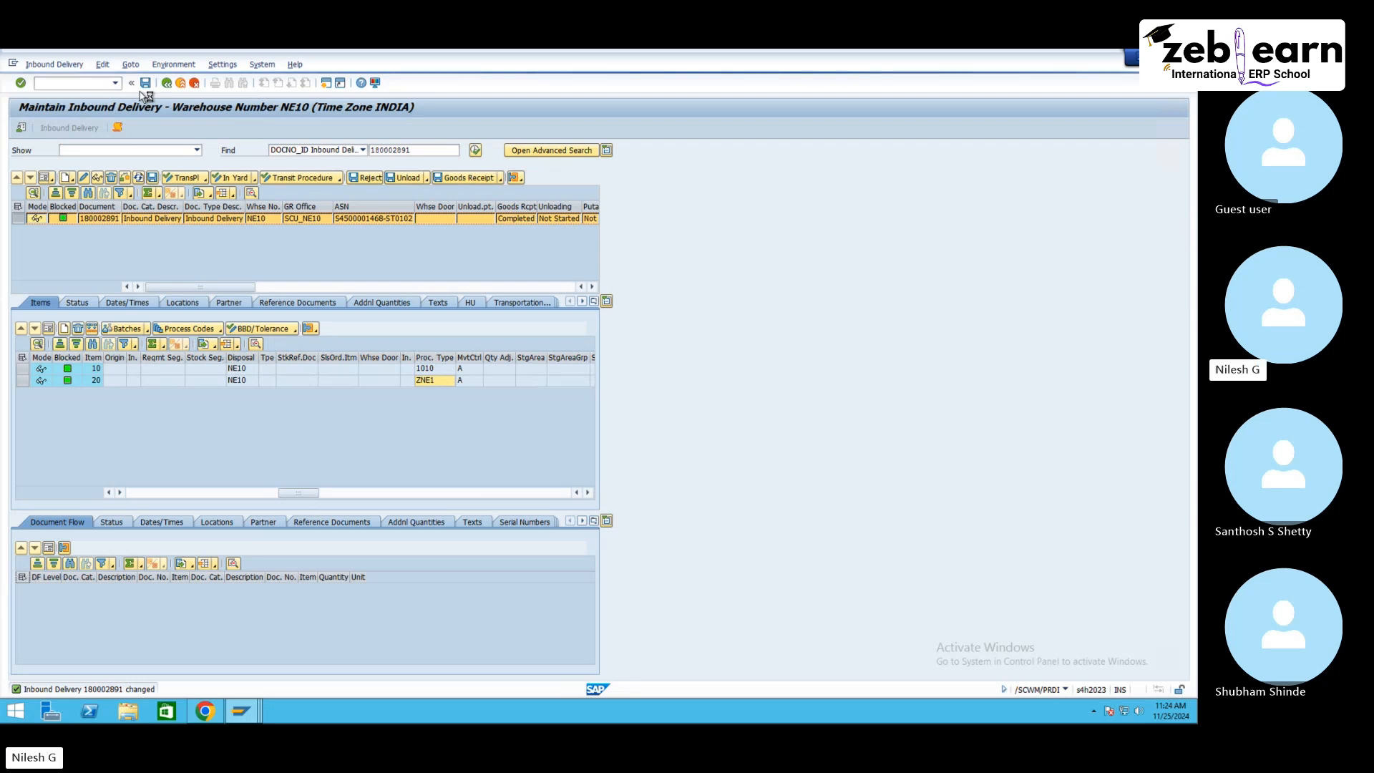
left_click(29, 245)
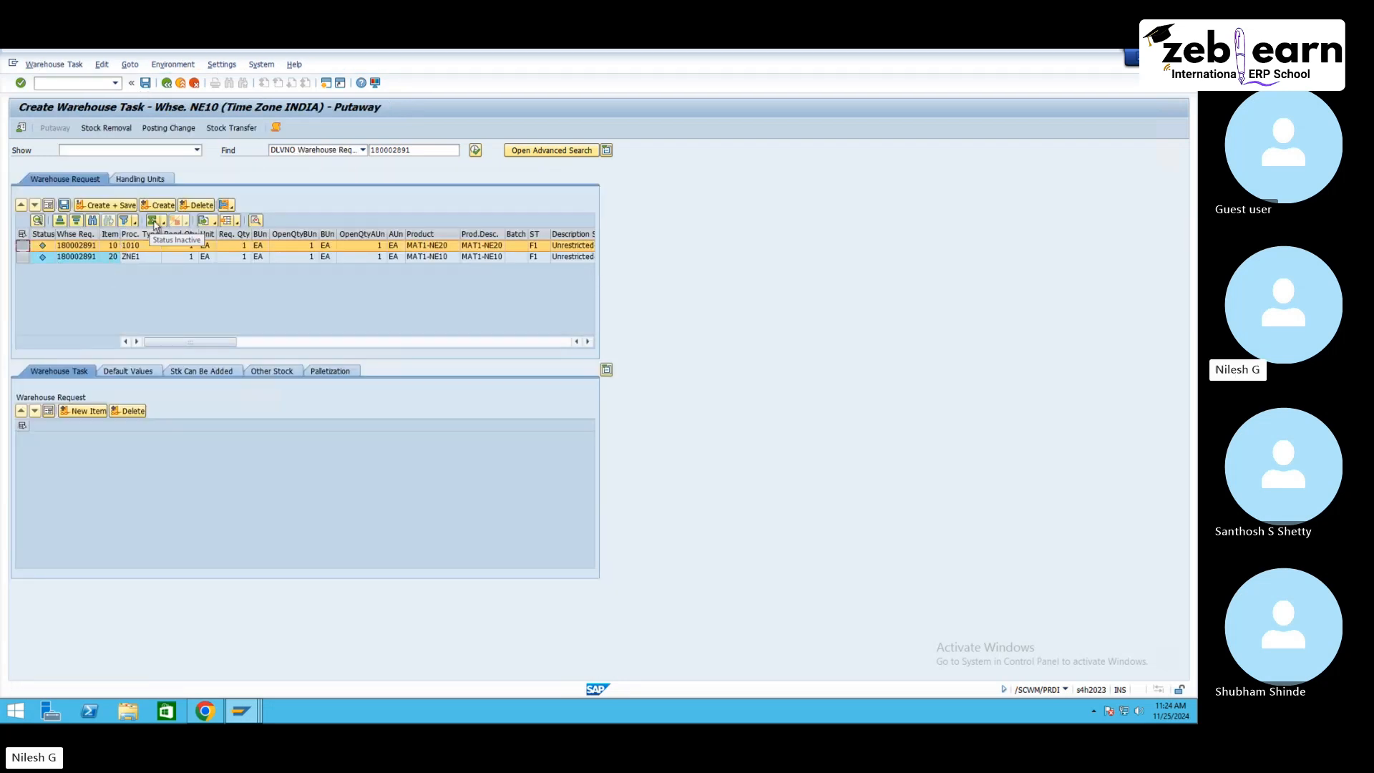
left_click(157, 206)
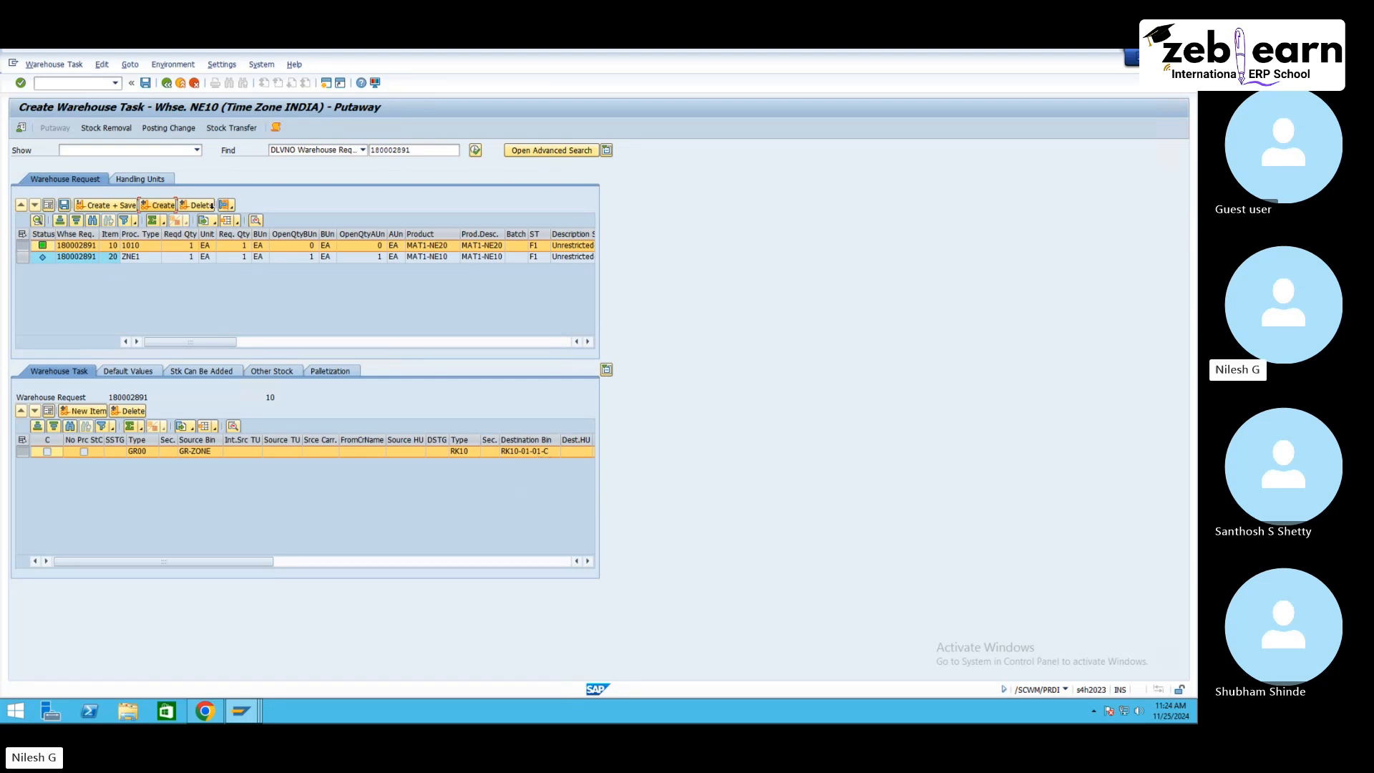
Step: In the storage bins session, start the transaction /n/scwm/ls11 for mass editing storage bins
left_click(246, 707)
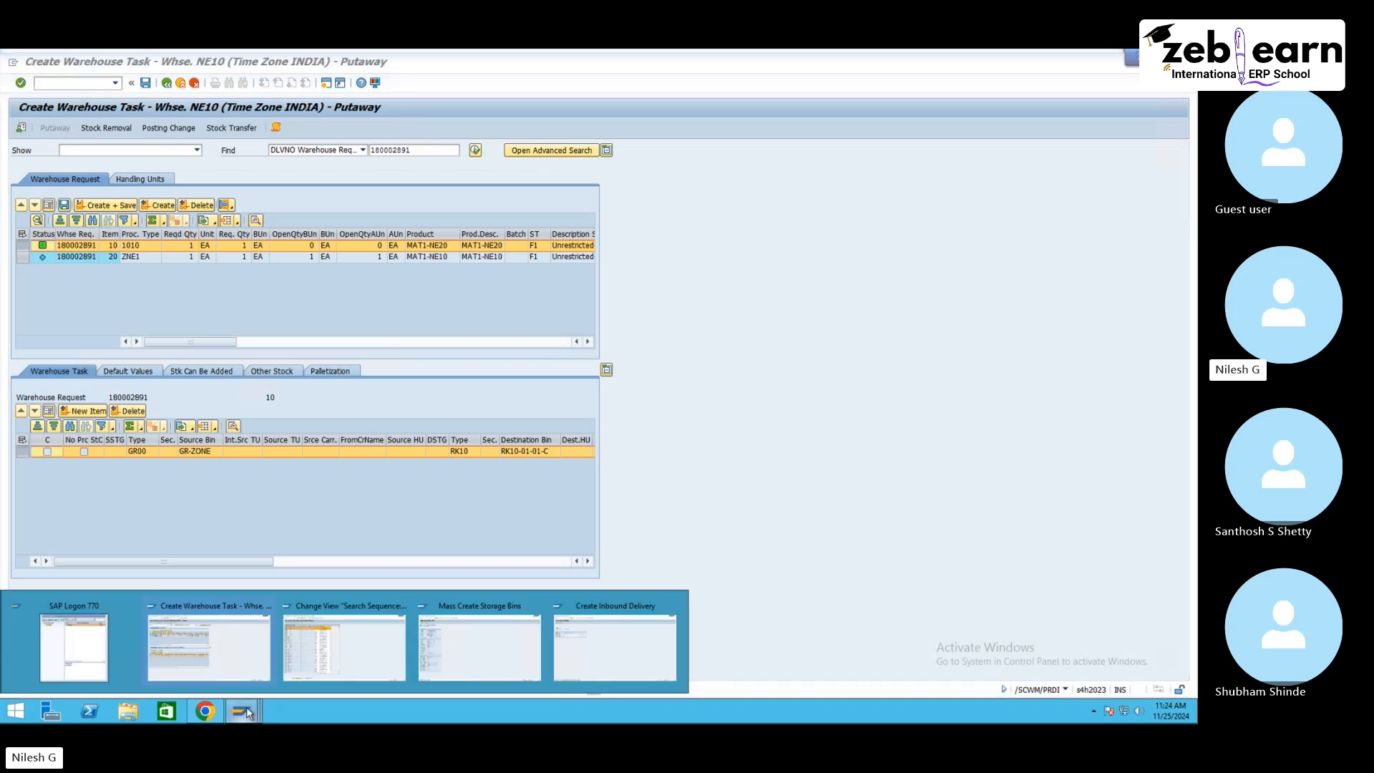
left_click(513, 651)
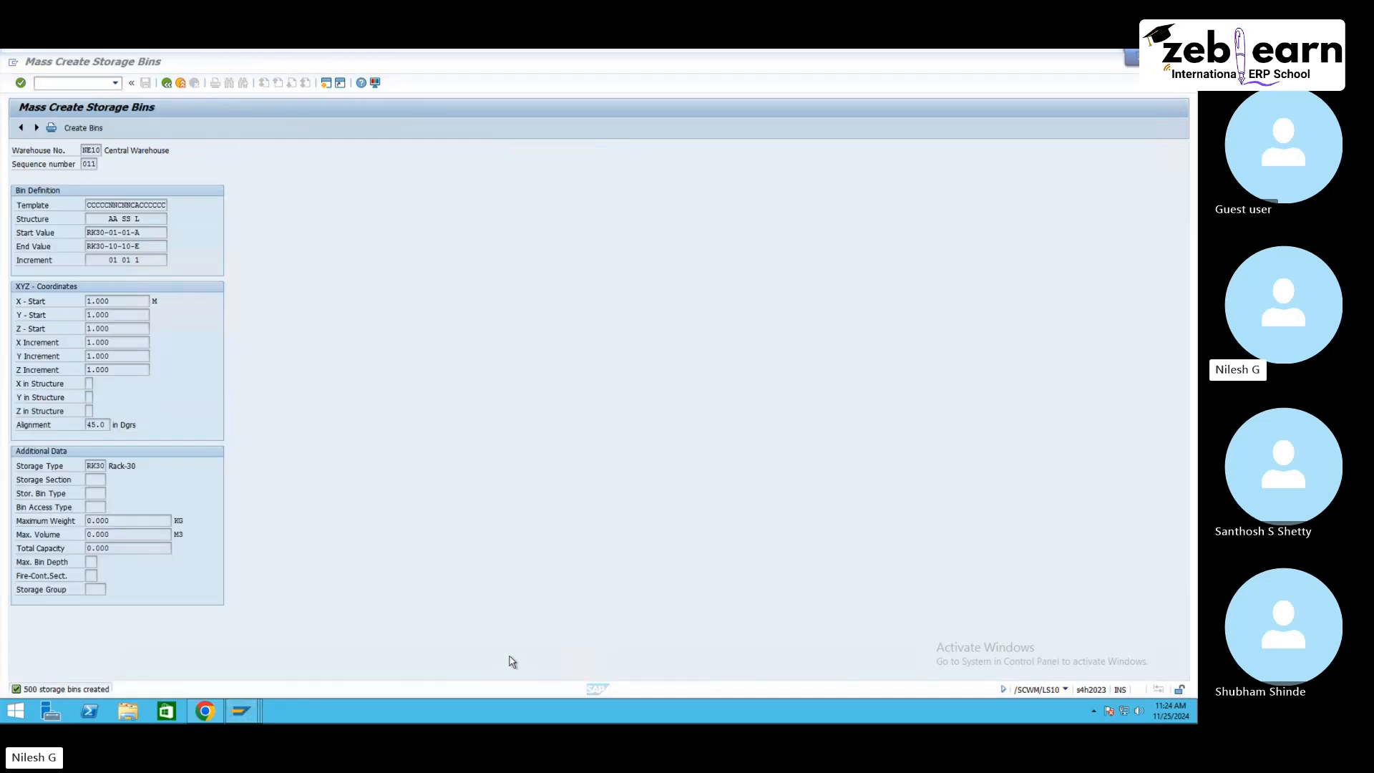
left_click(81, 81)
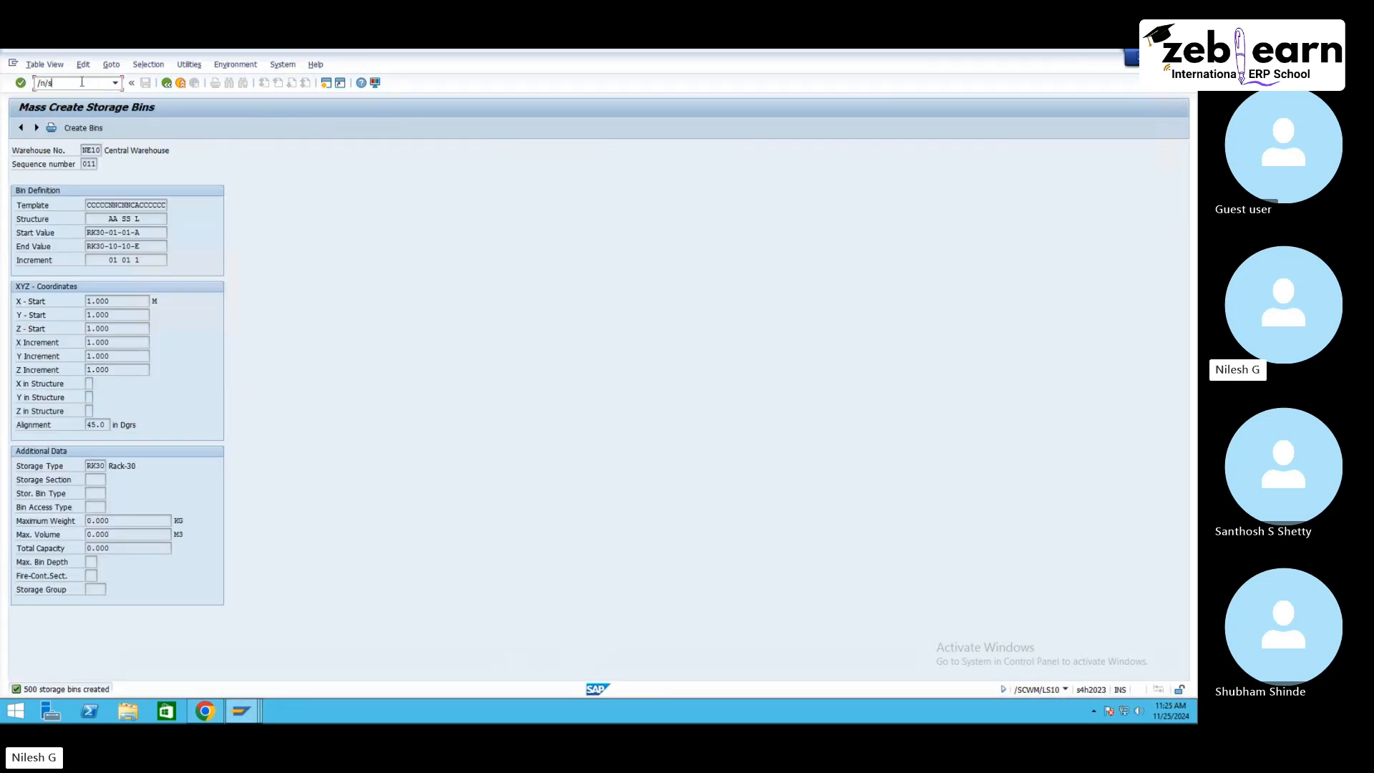
type("/n/scwm/ls10")
key("Return")
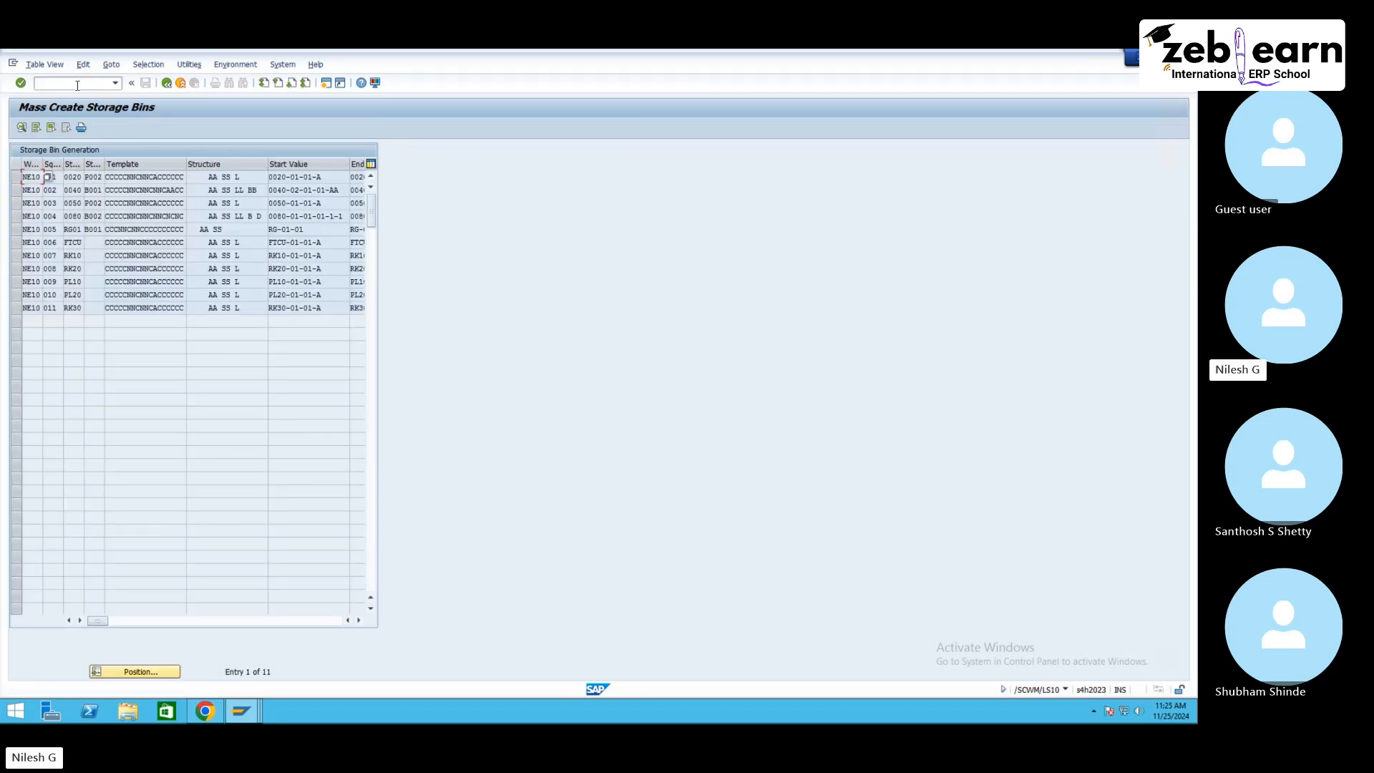
left_click(115, 83)
left_click(92, 85)
type("11")
key("Return")
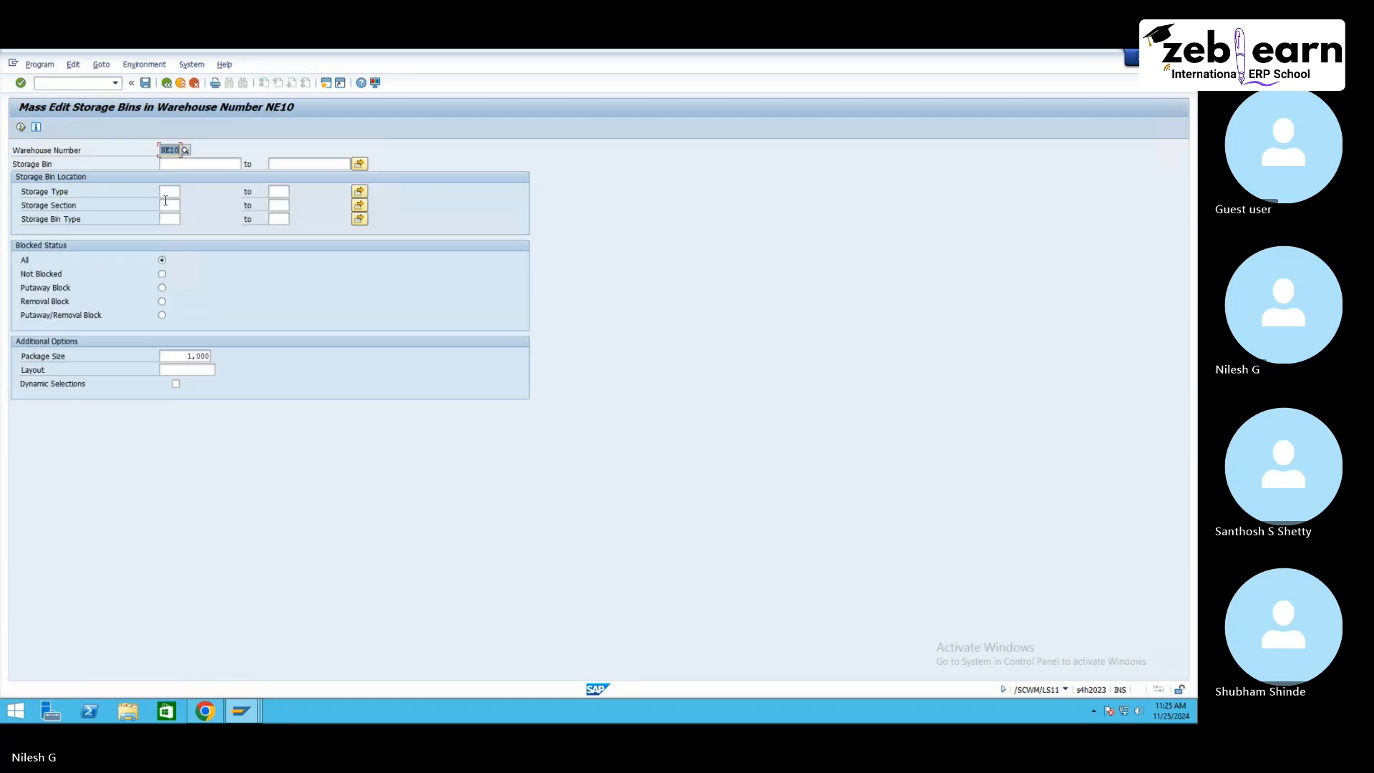
Step: List the storage bins of storage type RK10 in warehouse NE10 and select bin RK10-01-01-C
left_click(164, 192)
type("nk1")
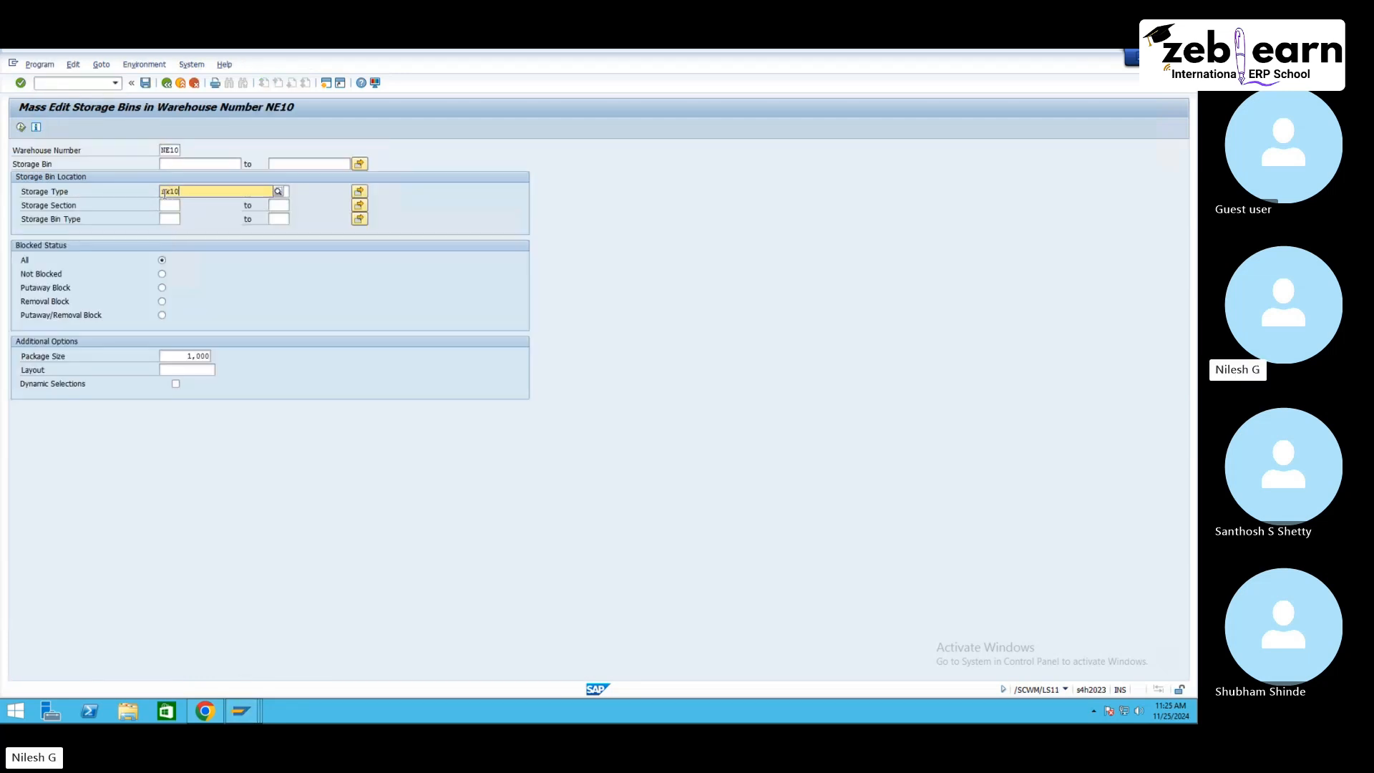
left_click(181, 218)
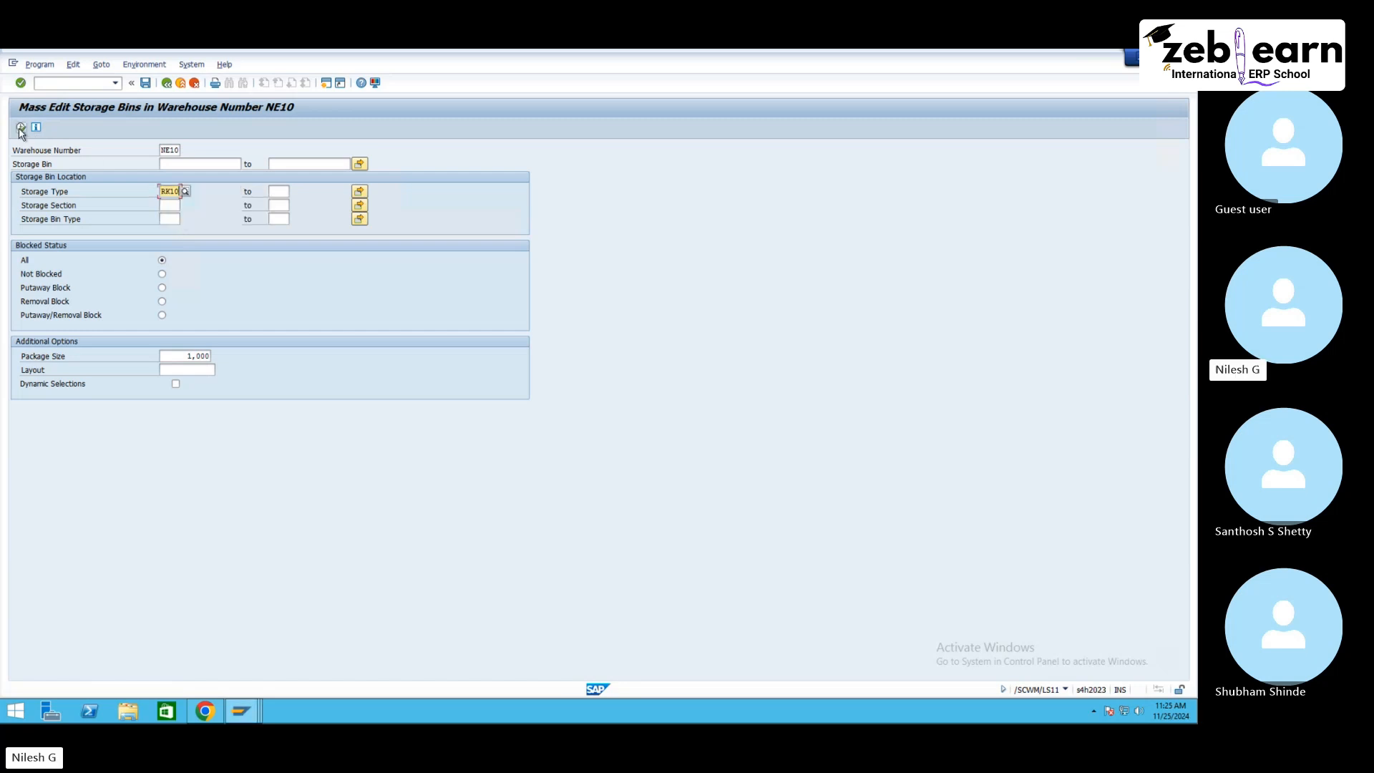
left_click(21, 128)
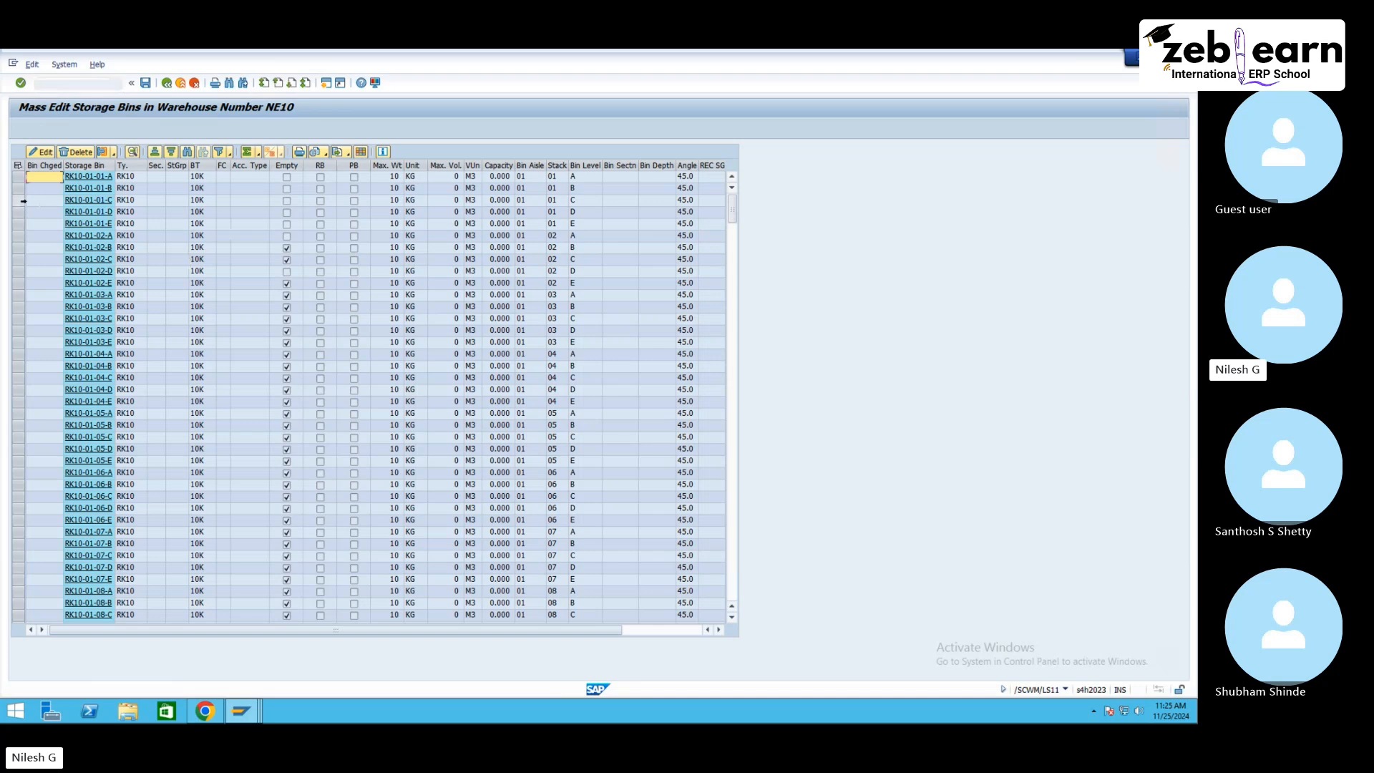
left_click(21, 201)
Step: Compare the warehouse task's destination bin with the RK10 bin list and return to the putaway search sequence
left_click(243, 710)
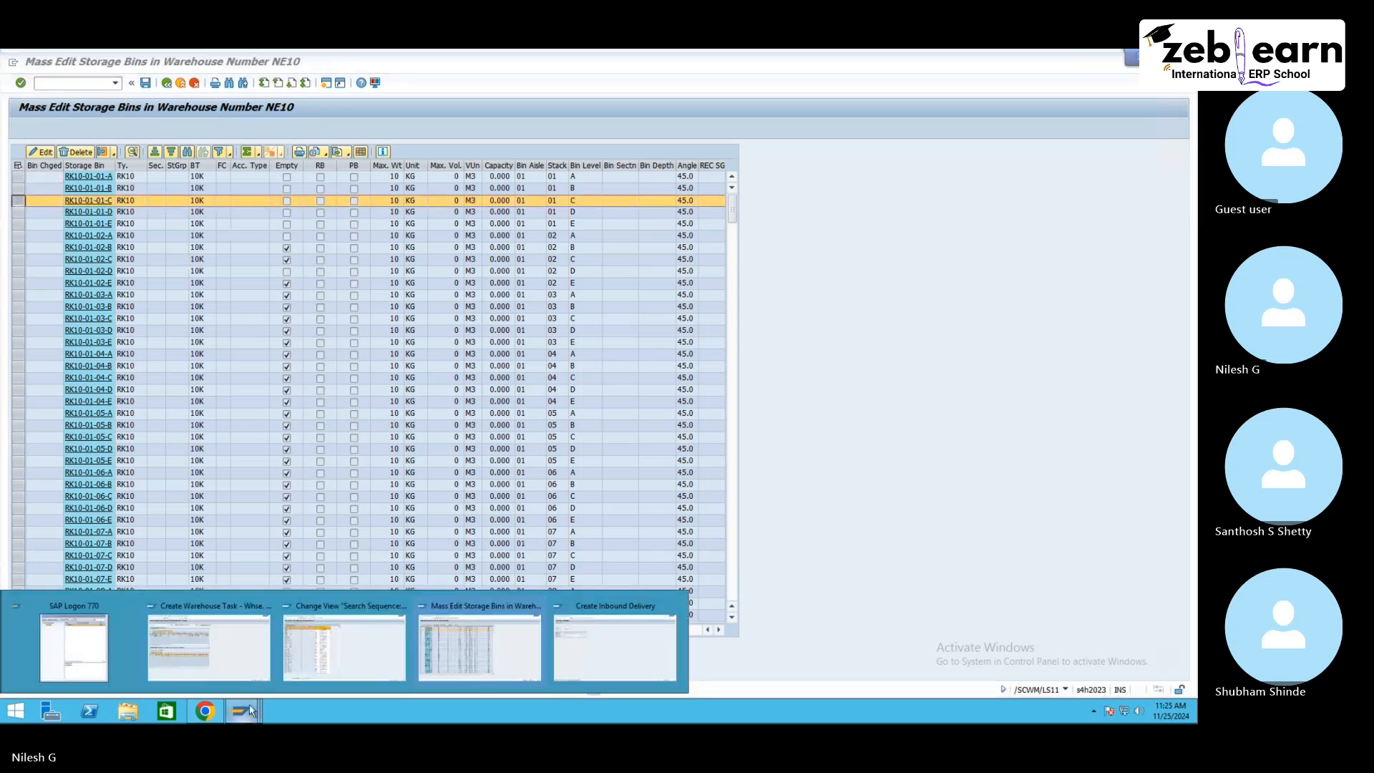
left_click(243, 613)
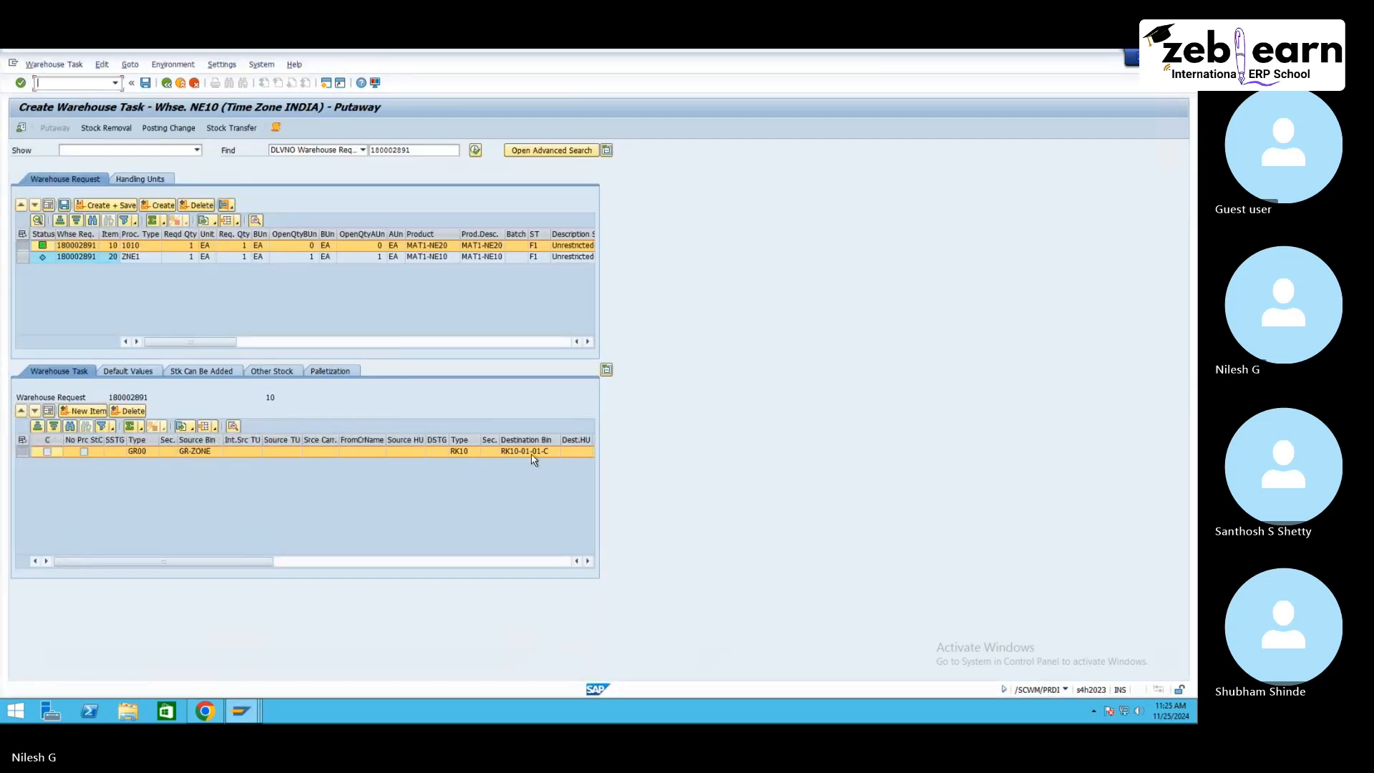
left_click(246, 716)
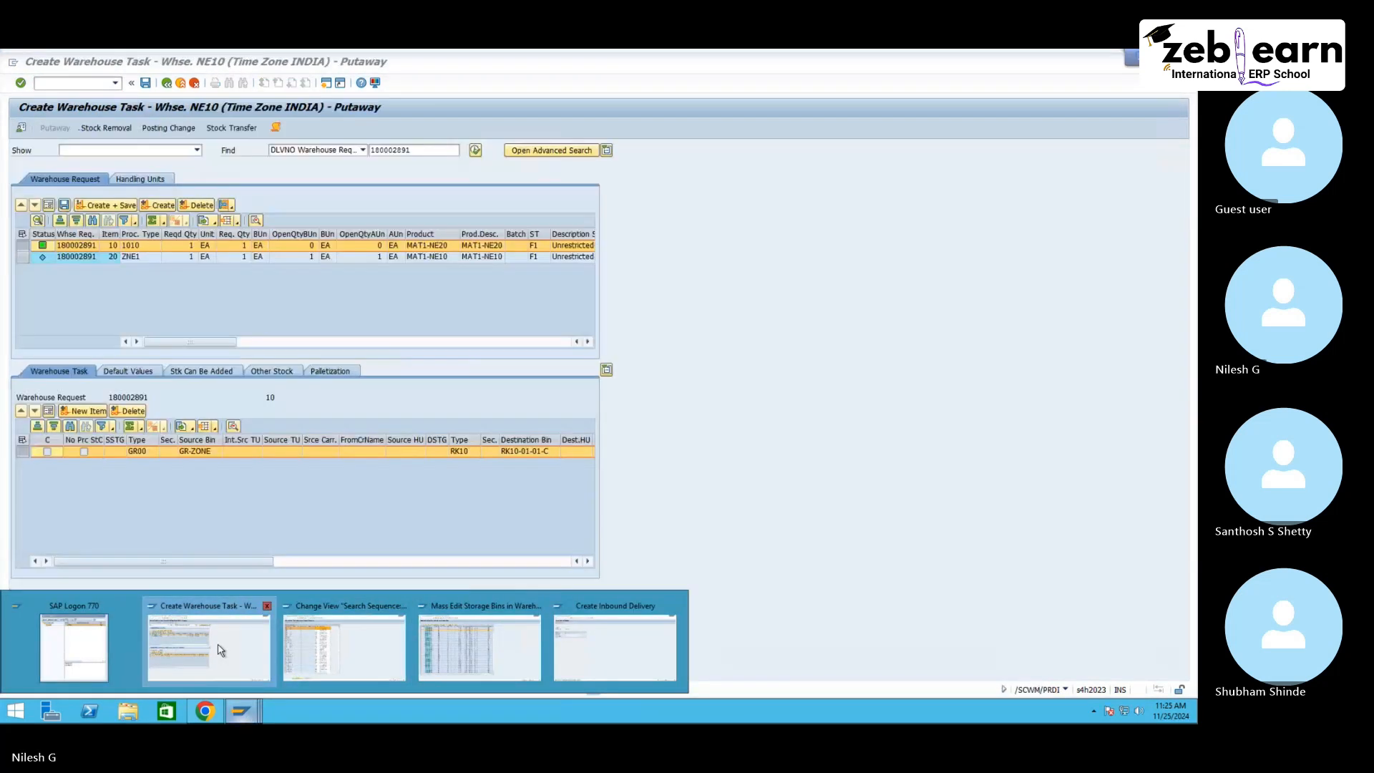
left_click(426, 642)
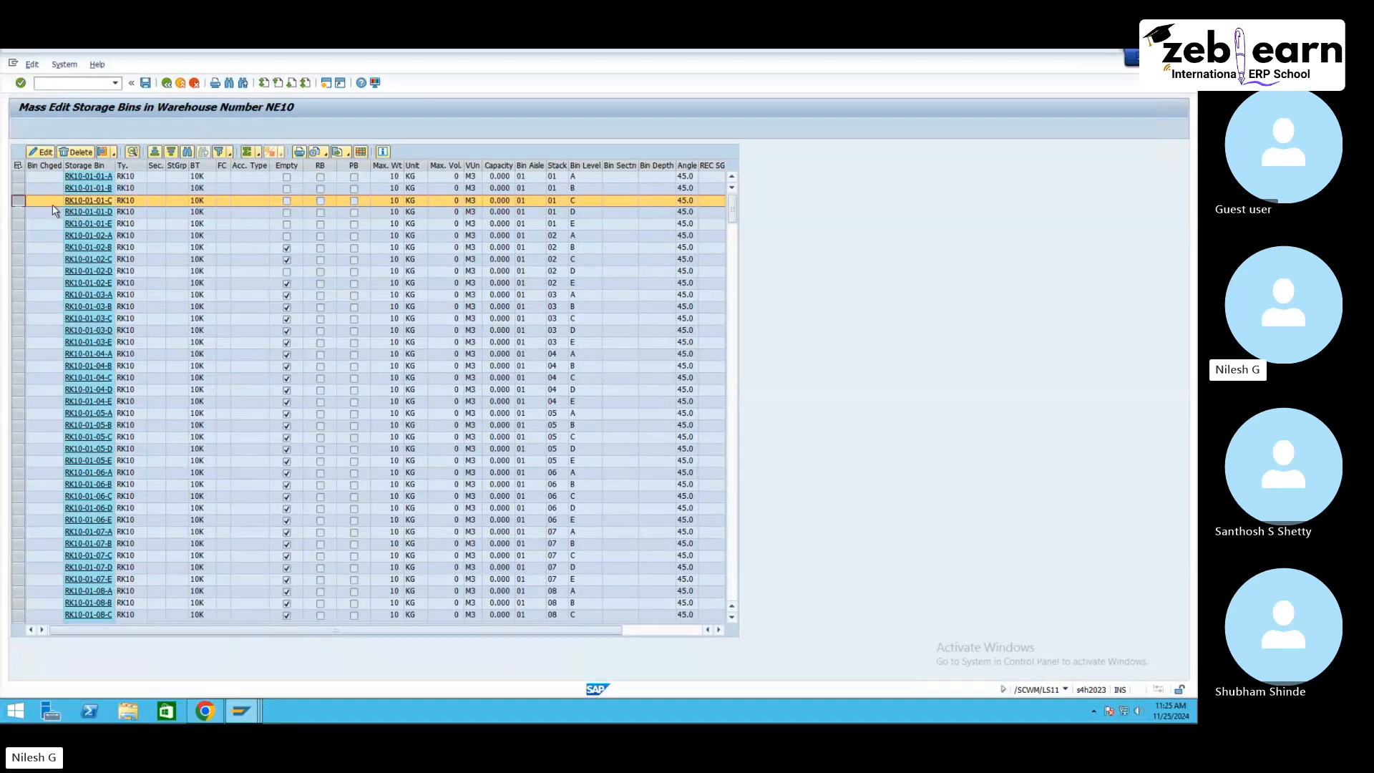
left_click(242, 710)
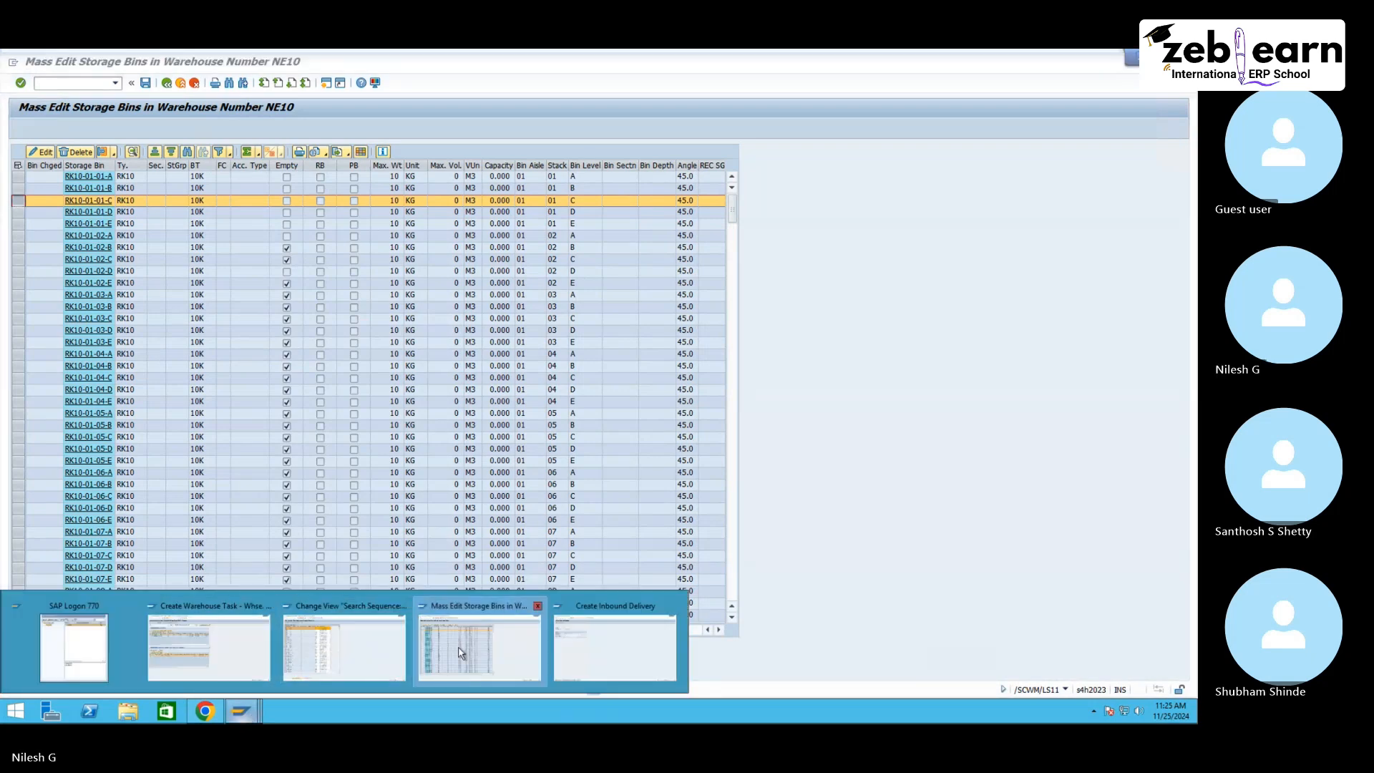
left_click(343, 642)
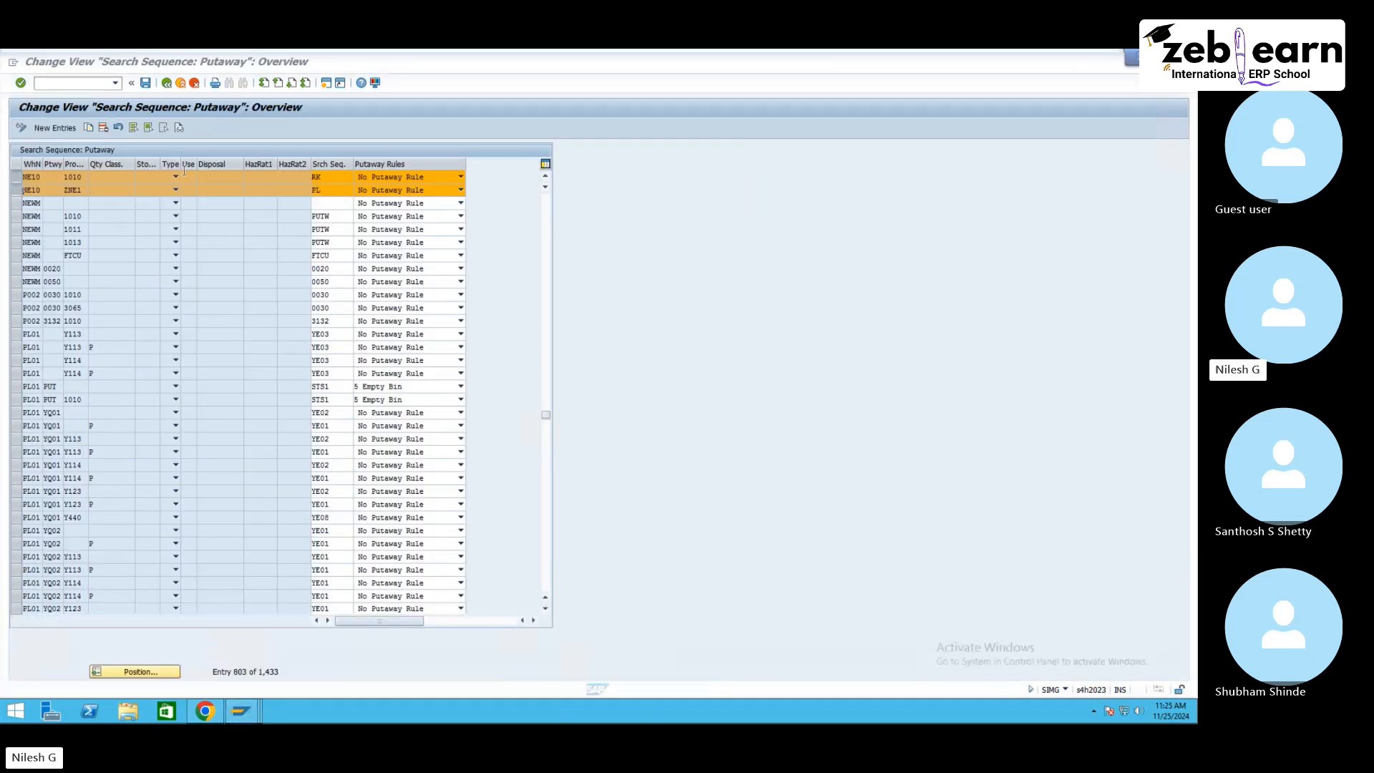
Step: Open Define Storage Types in the EWM master data settings and display storage type RK10 of warehouse NE10
left_click(170, 84)
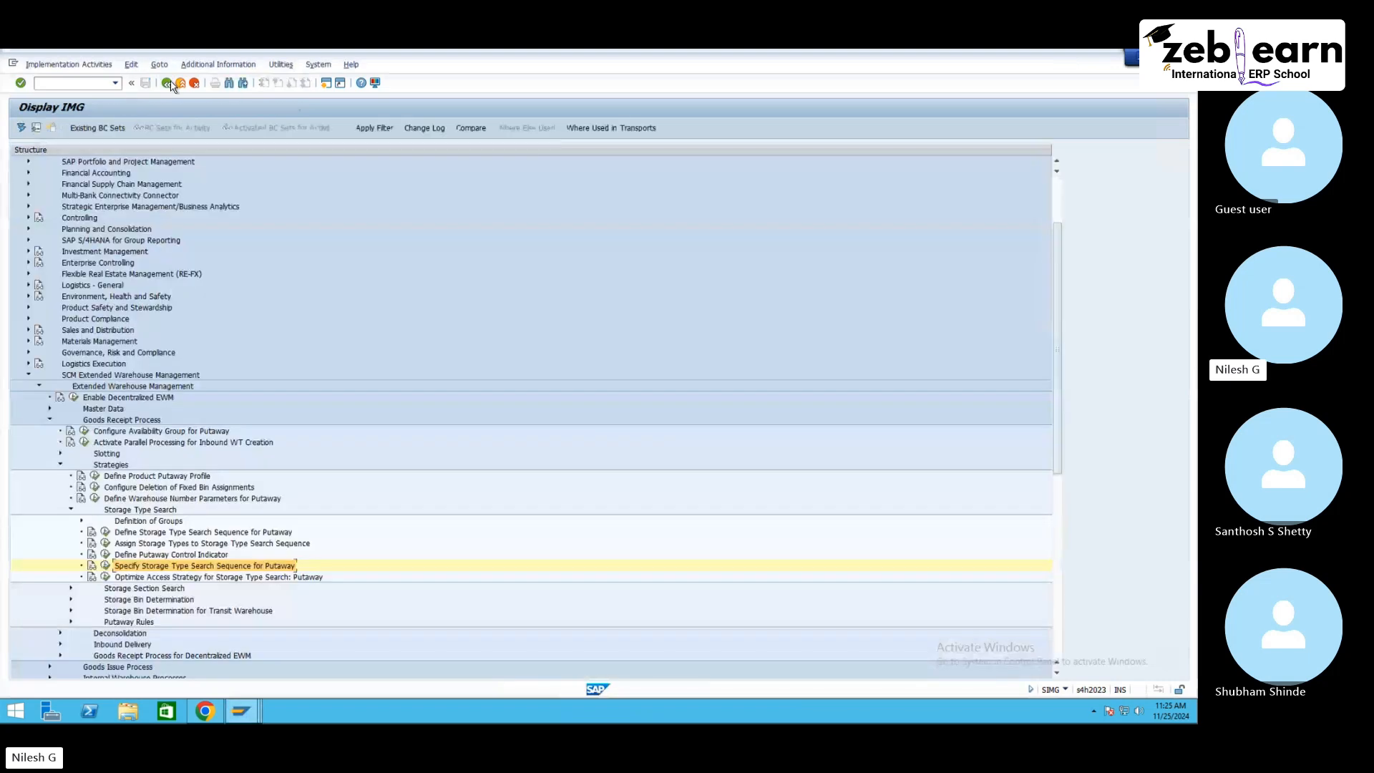
left_click(50, 423)
left_click(49, 408)
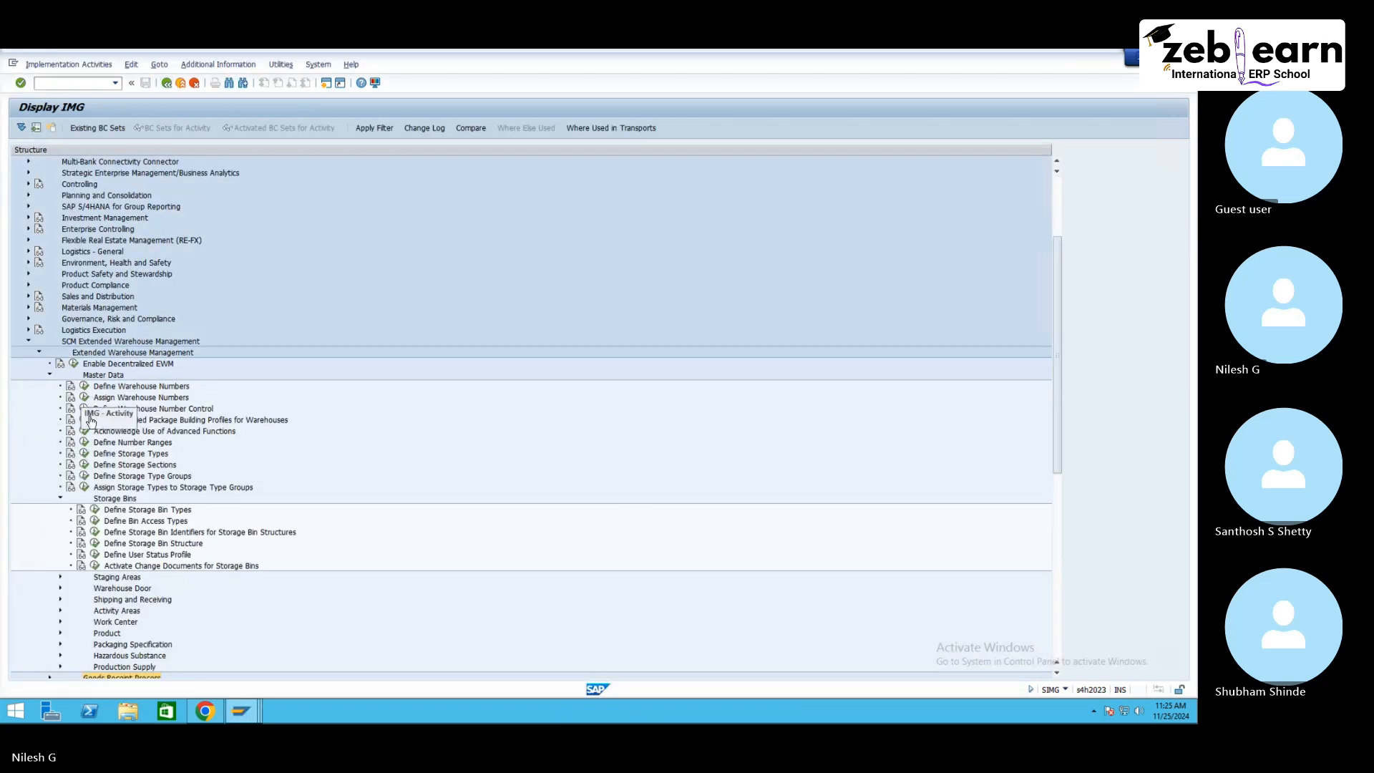
left_click(60, 499)
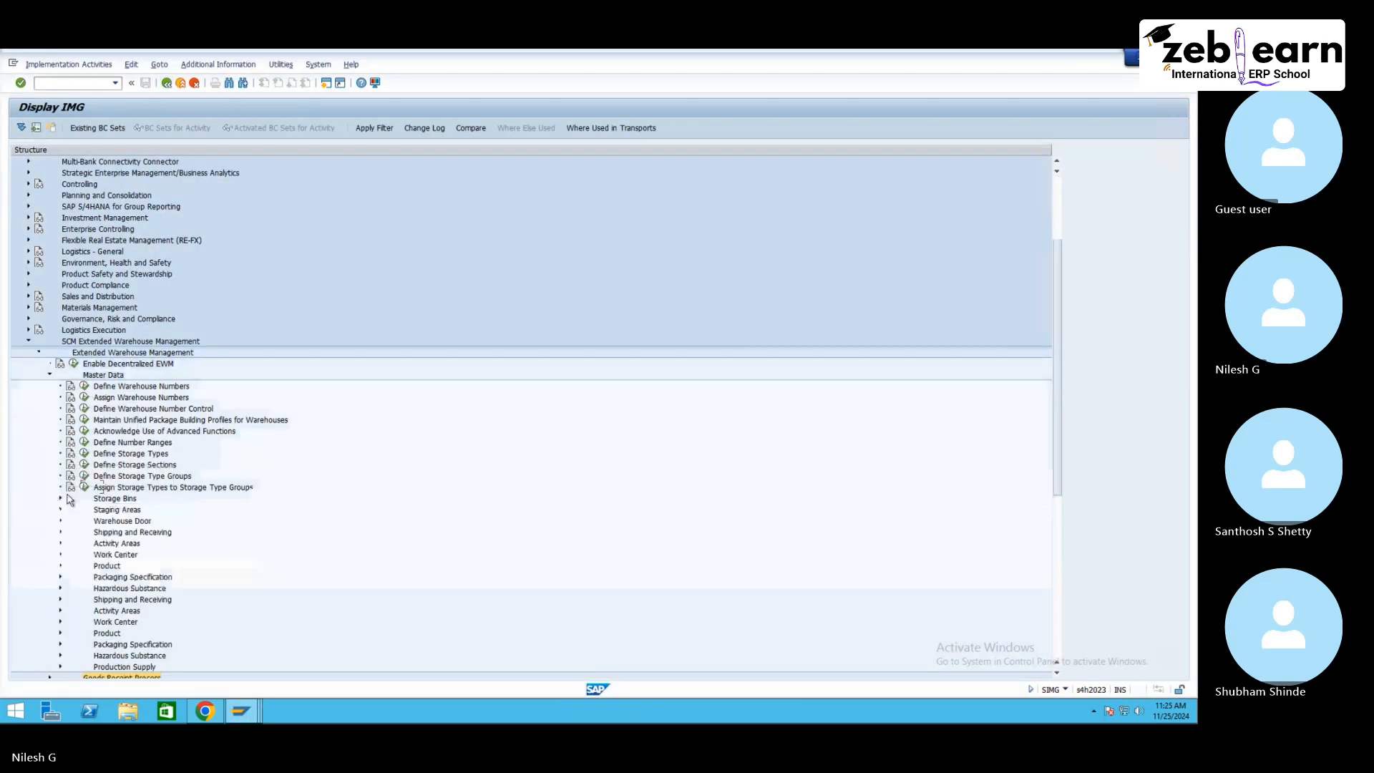
left_click(141, 455)
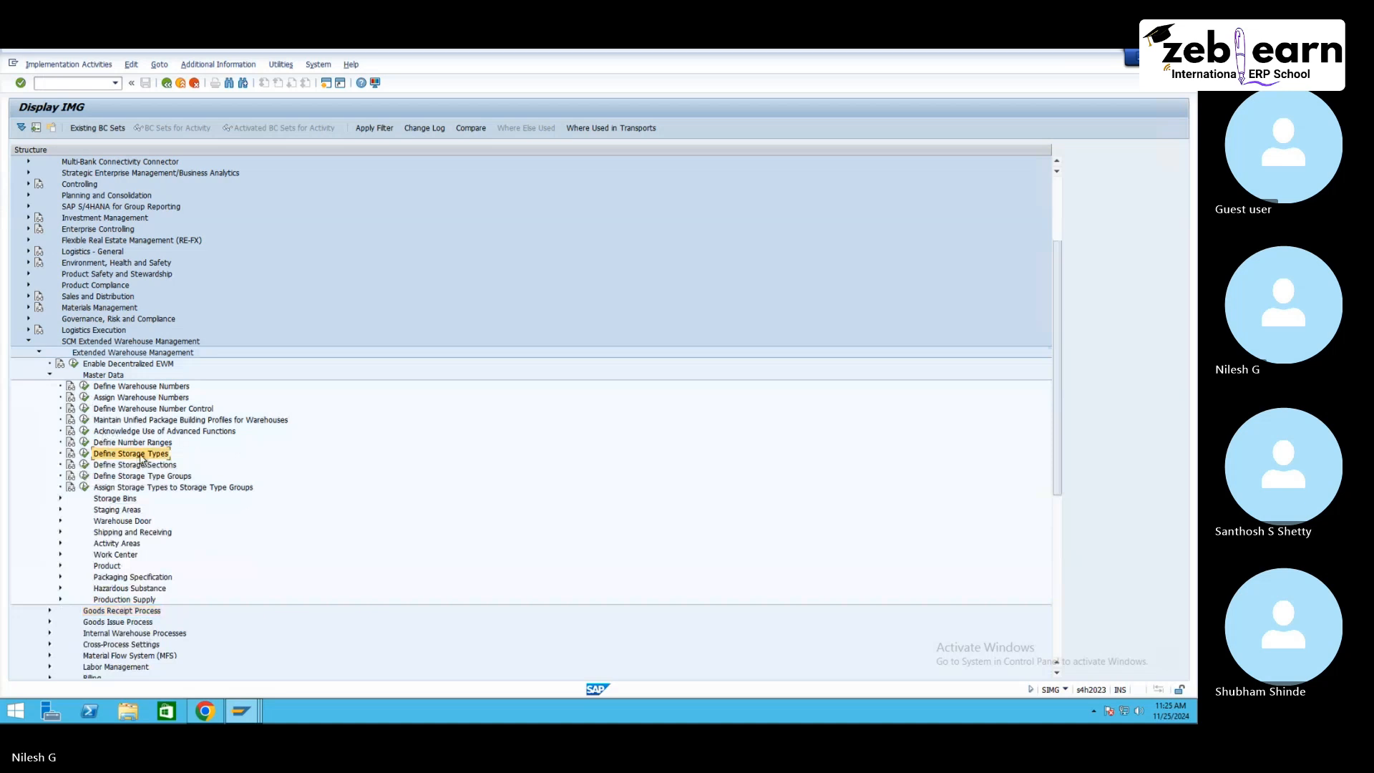
left_click(84, 453)
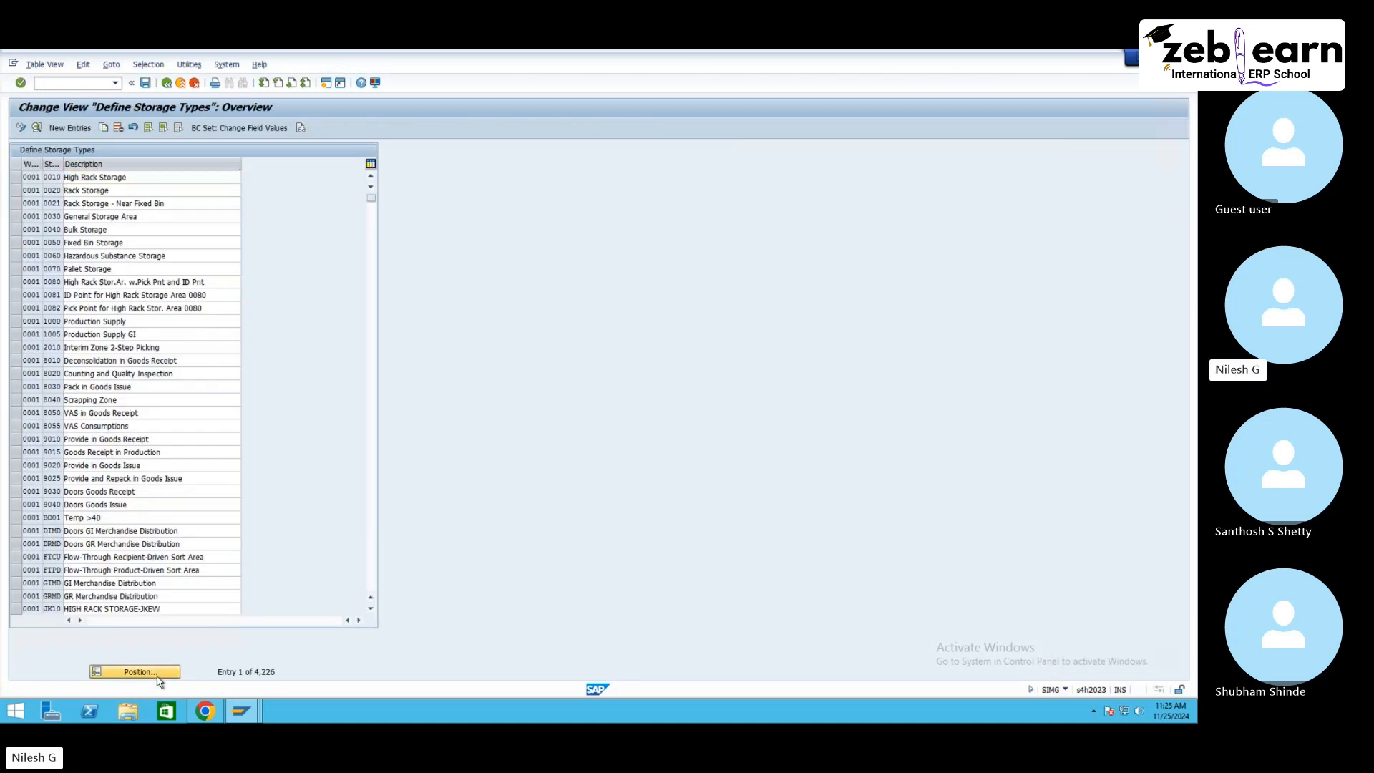
left_click(157, 675)
type("NE10")
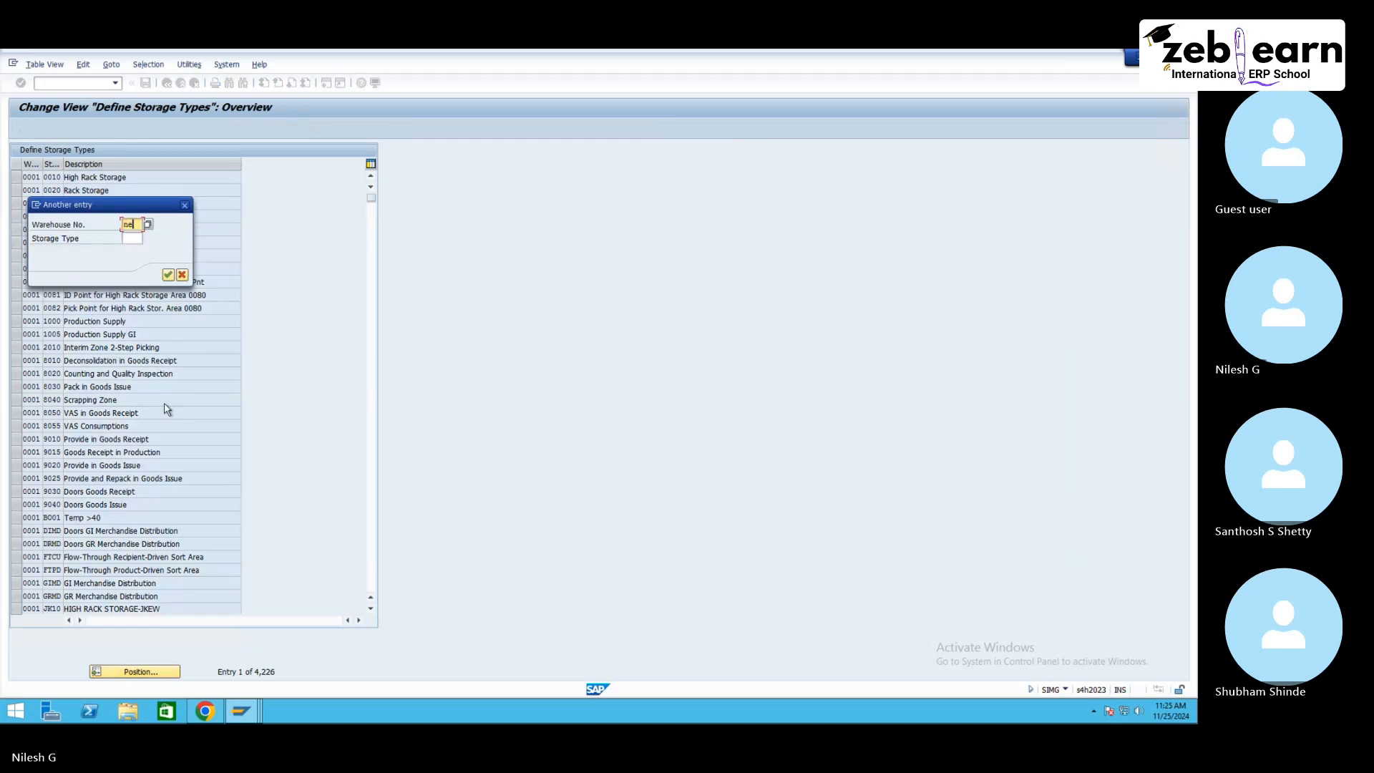
key("Return")
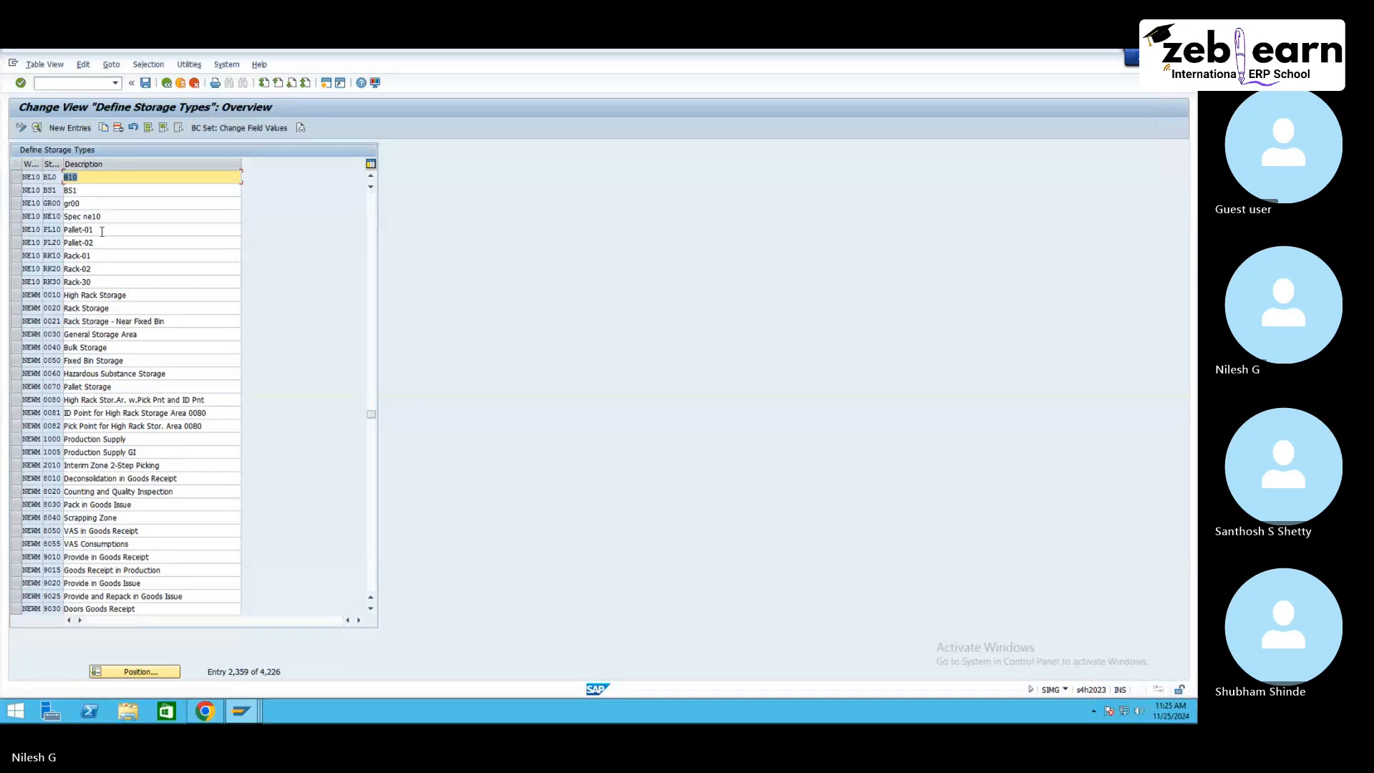
double_click(99, 254)
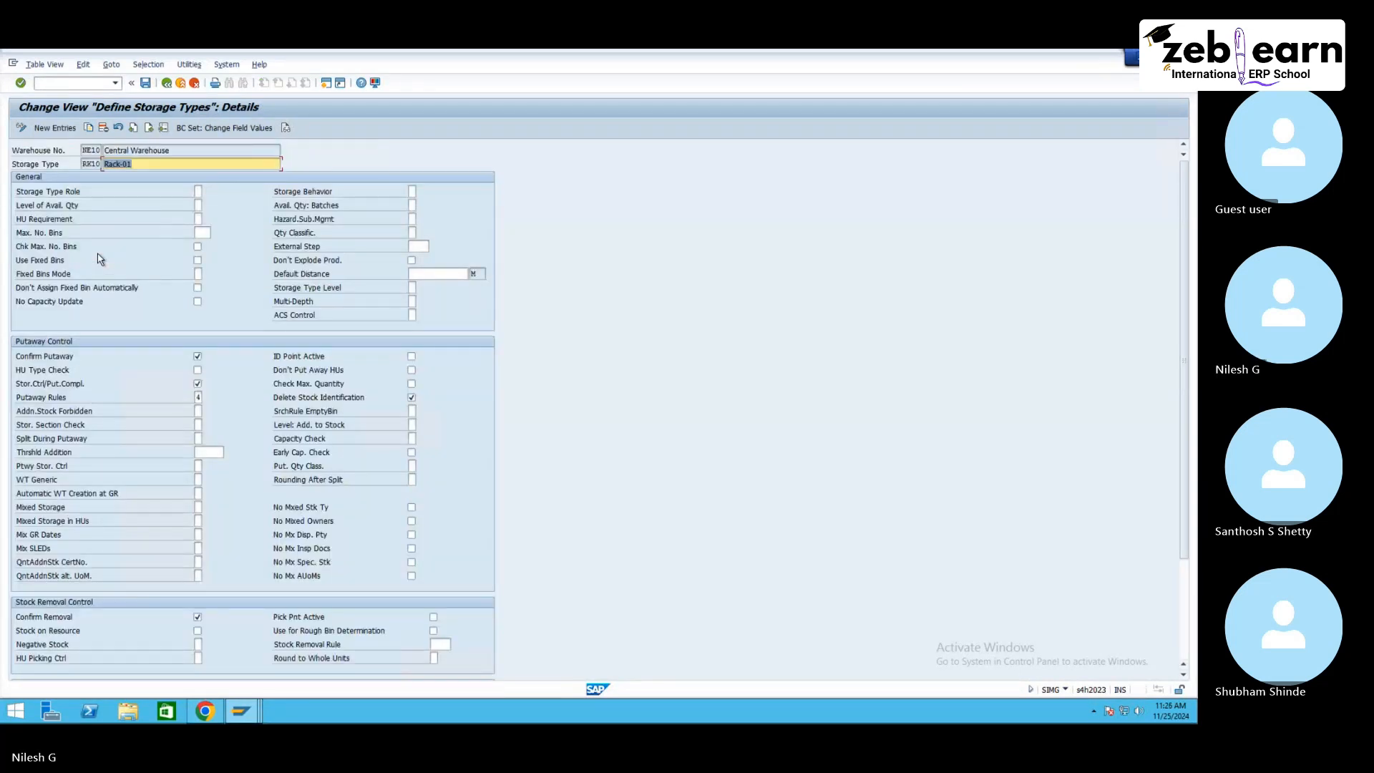
Step: Set storage type RK10's putaway rule to 5 Empty Bin and save the change
left_click(200, 398)
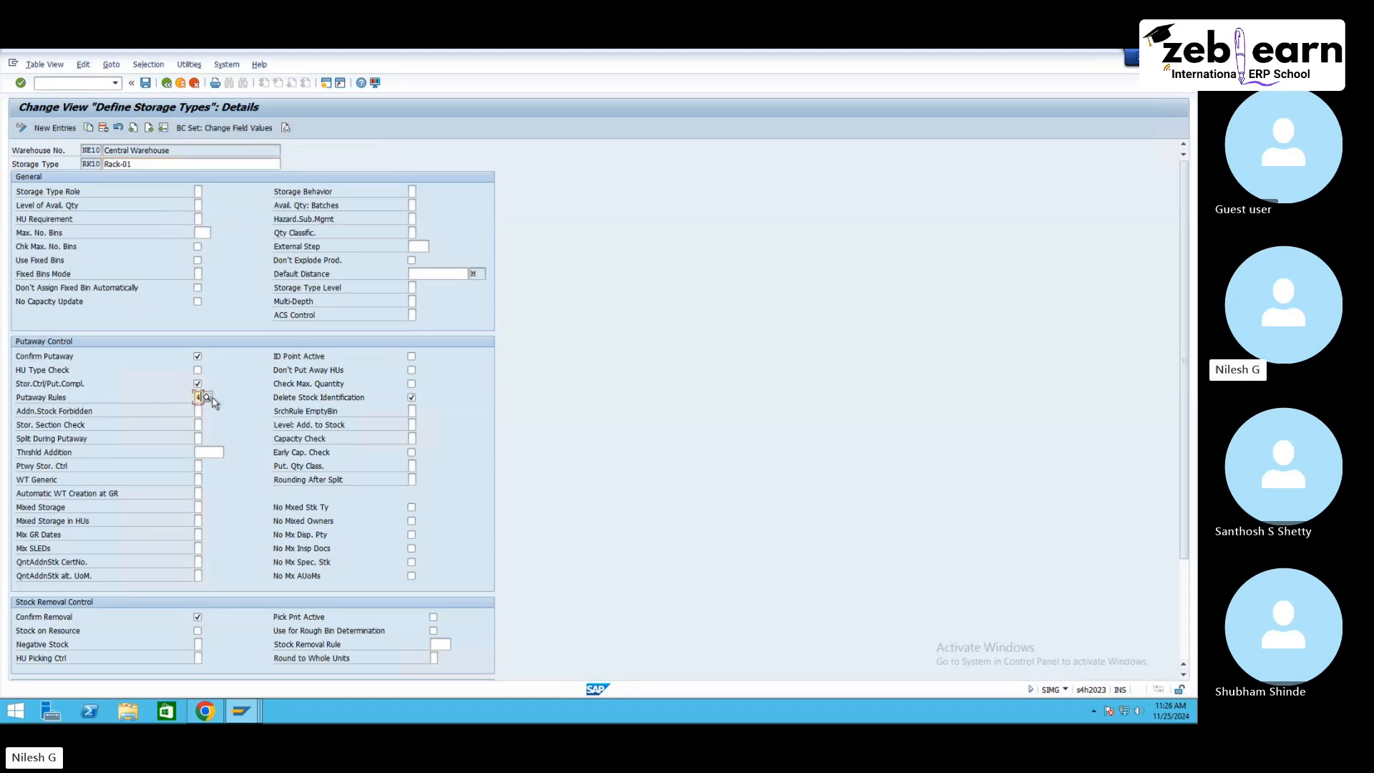
left_click(208, 398)
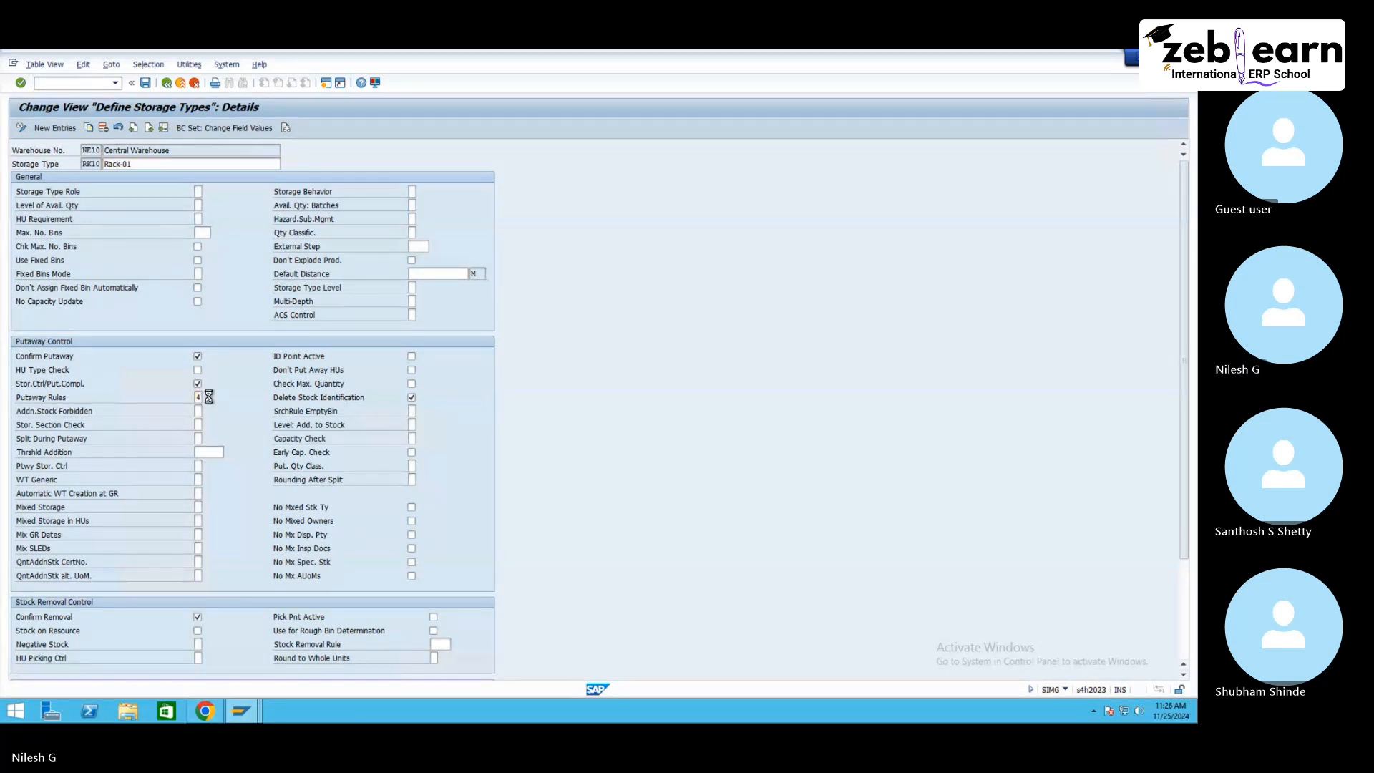
left_click(101, 214)
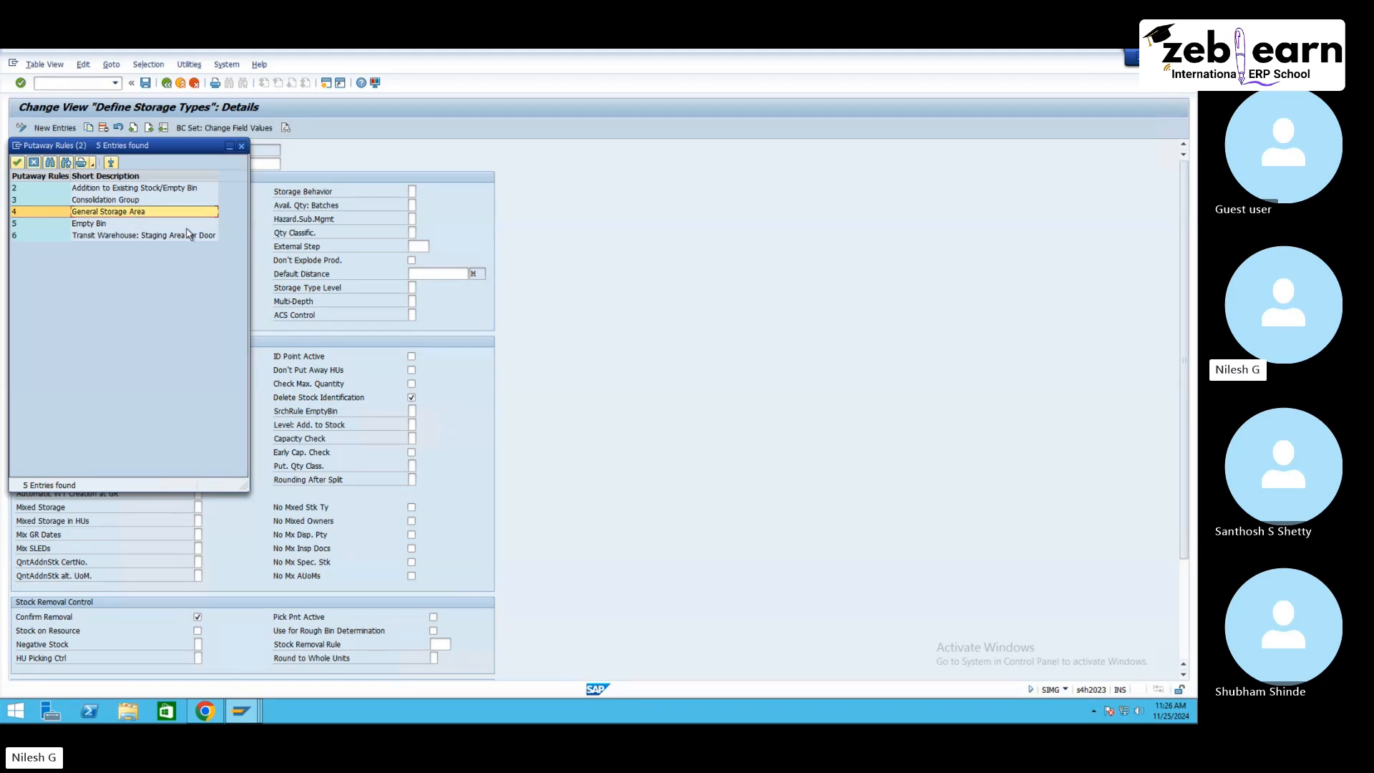
double_click(99, 223)
left_click(199, 411)
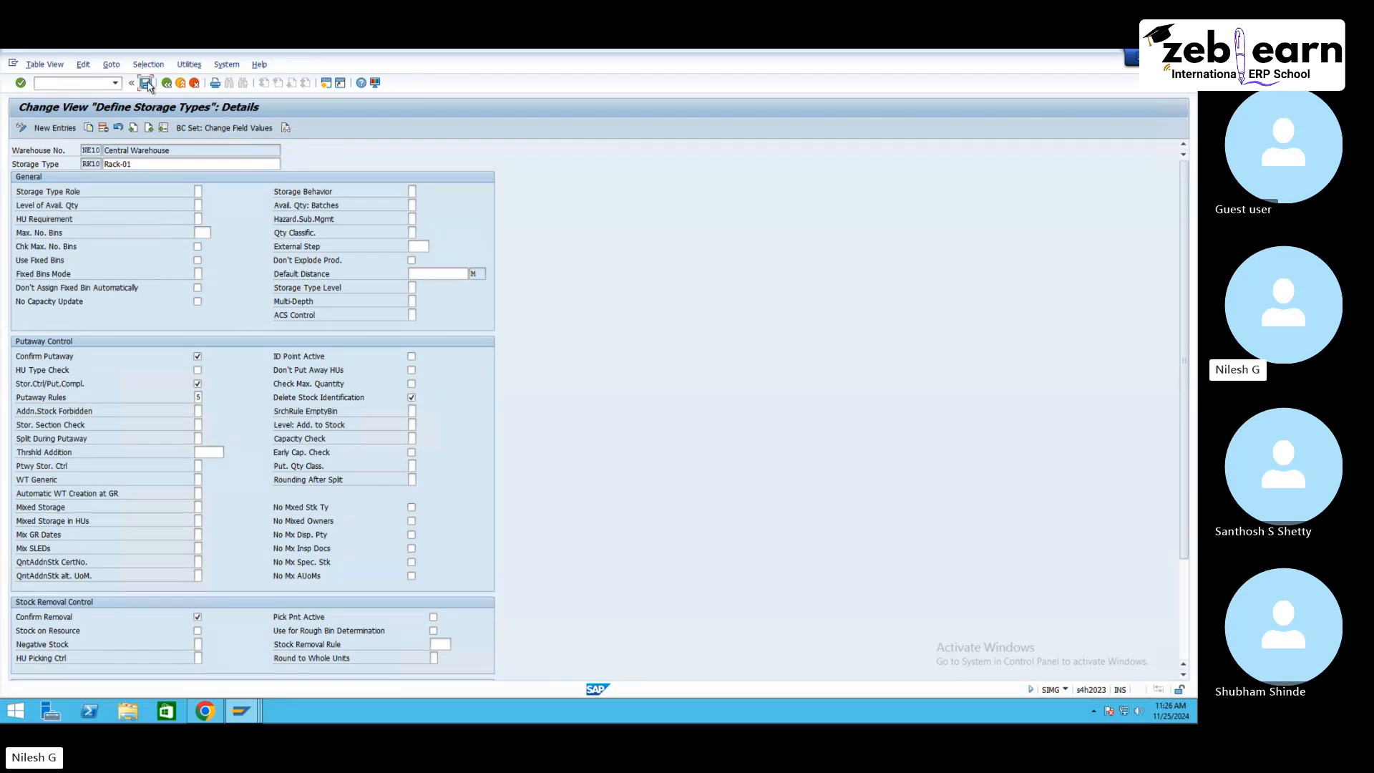
left_click(146, 82)
Step: Discard the unsaved warehouse task without saving and recreate a putaway task for delivery item 10
left_click(184, 262)
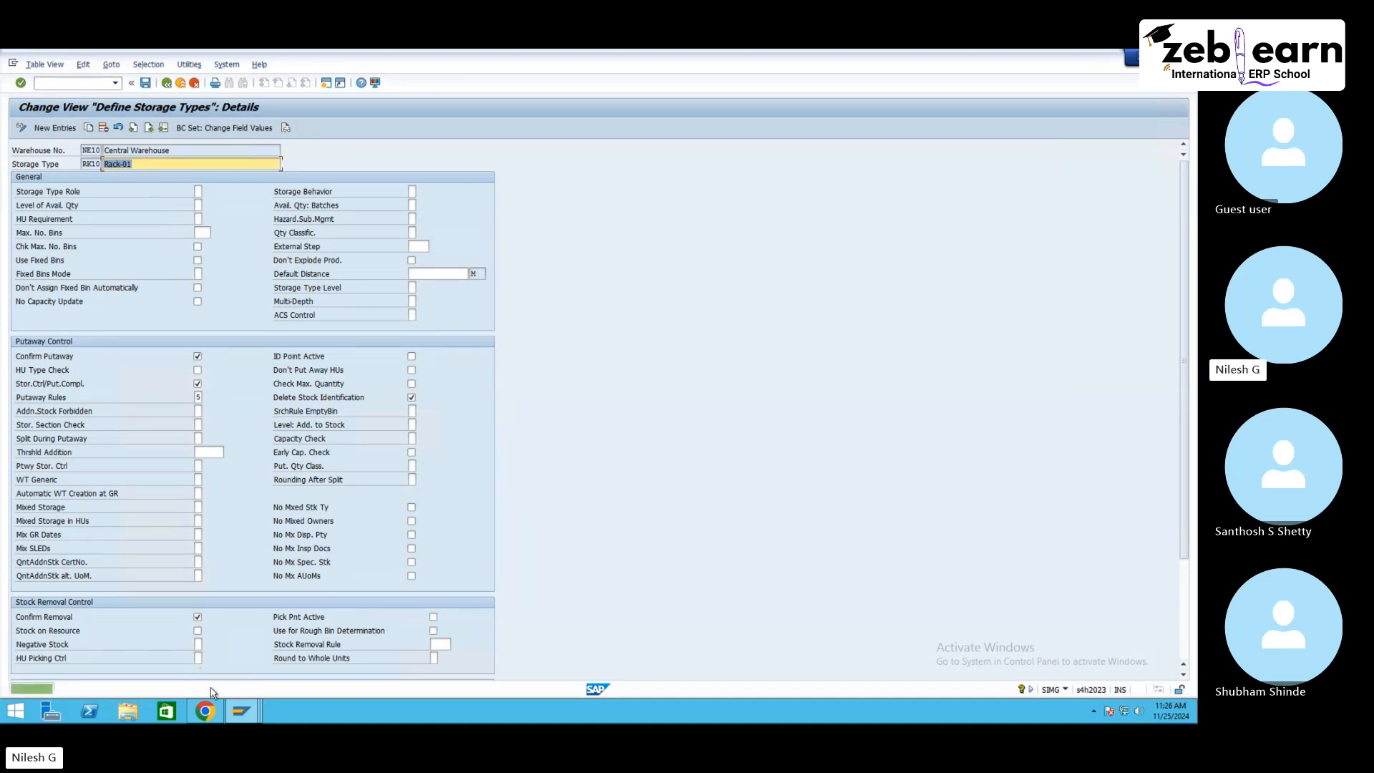
left_click(241, 710)
left_click(217, 648)
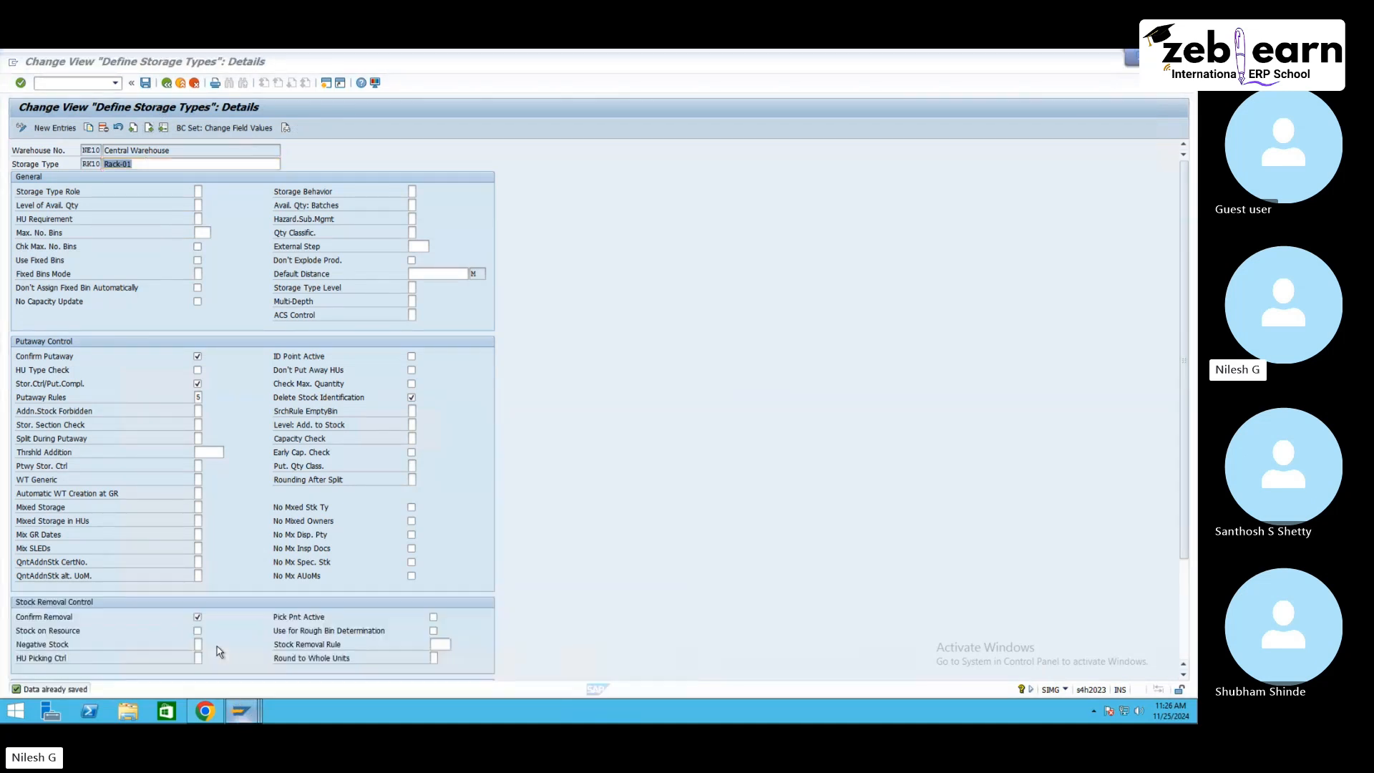
left_click(188, 82)
left_click(239, 293)
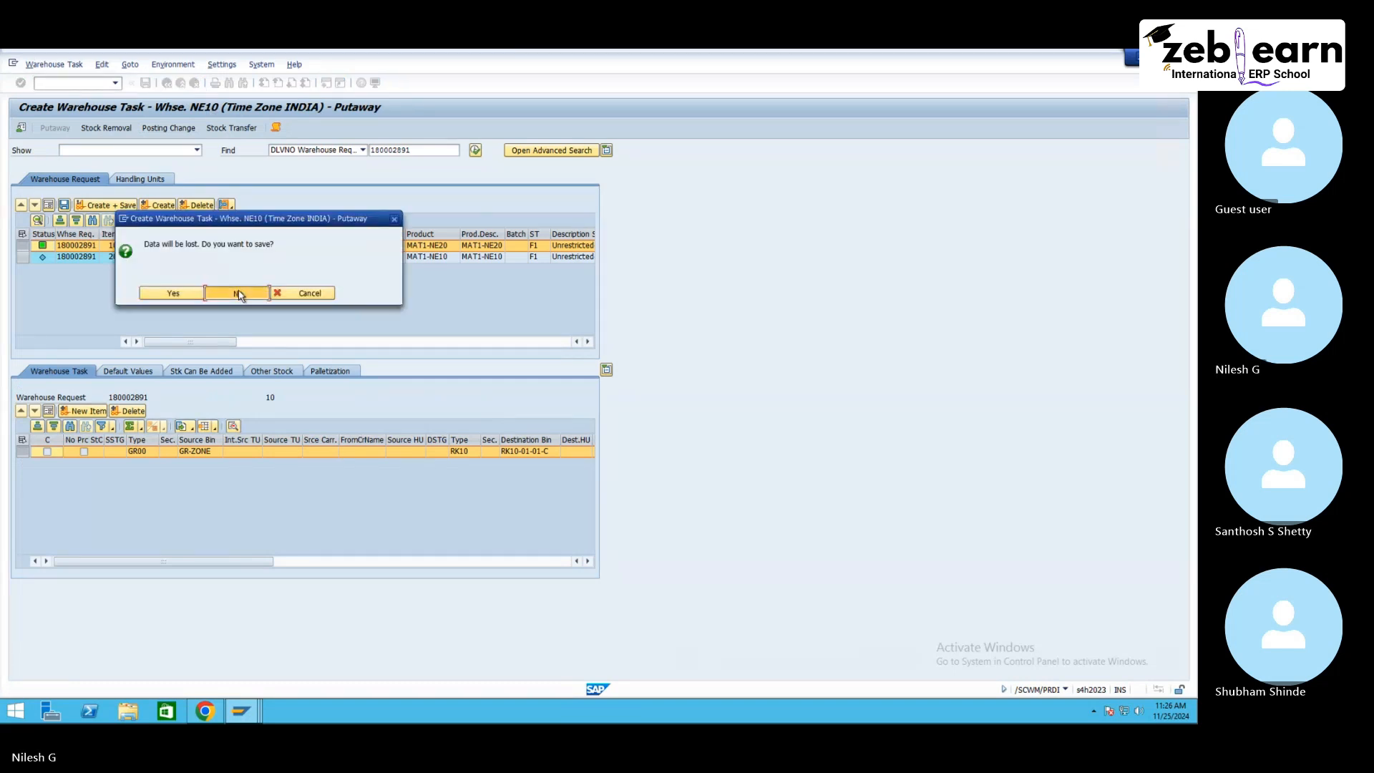
left_click(72, 66)
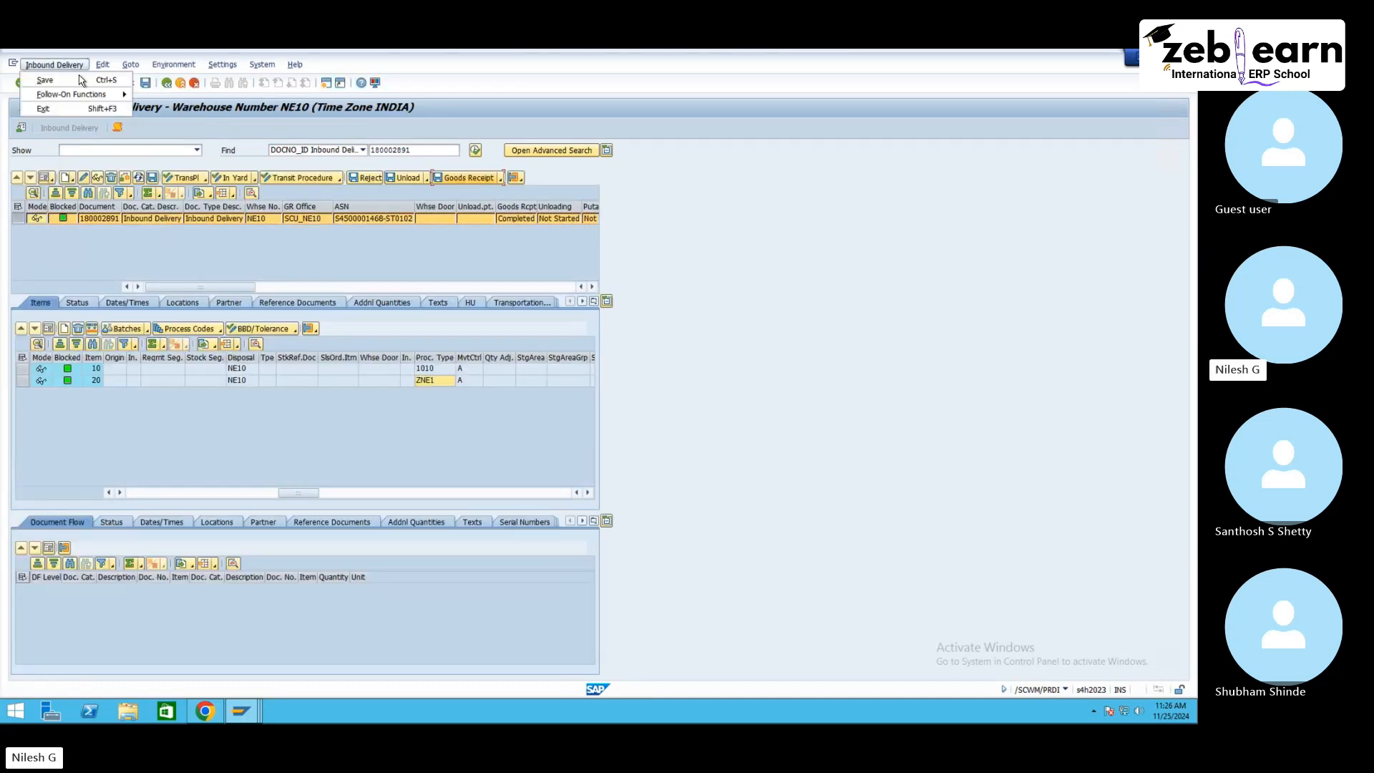
mouse_move(97, 94)
left_click(161, 94)
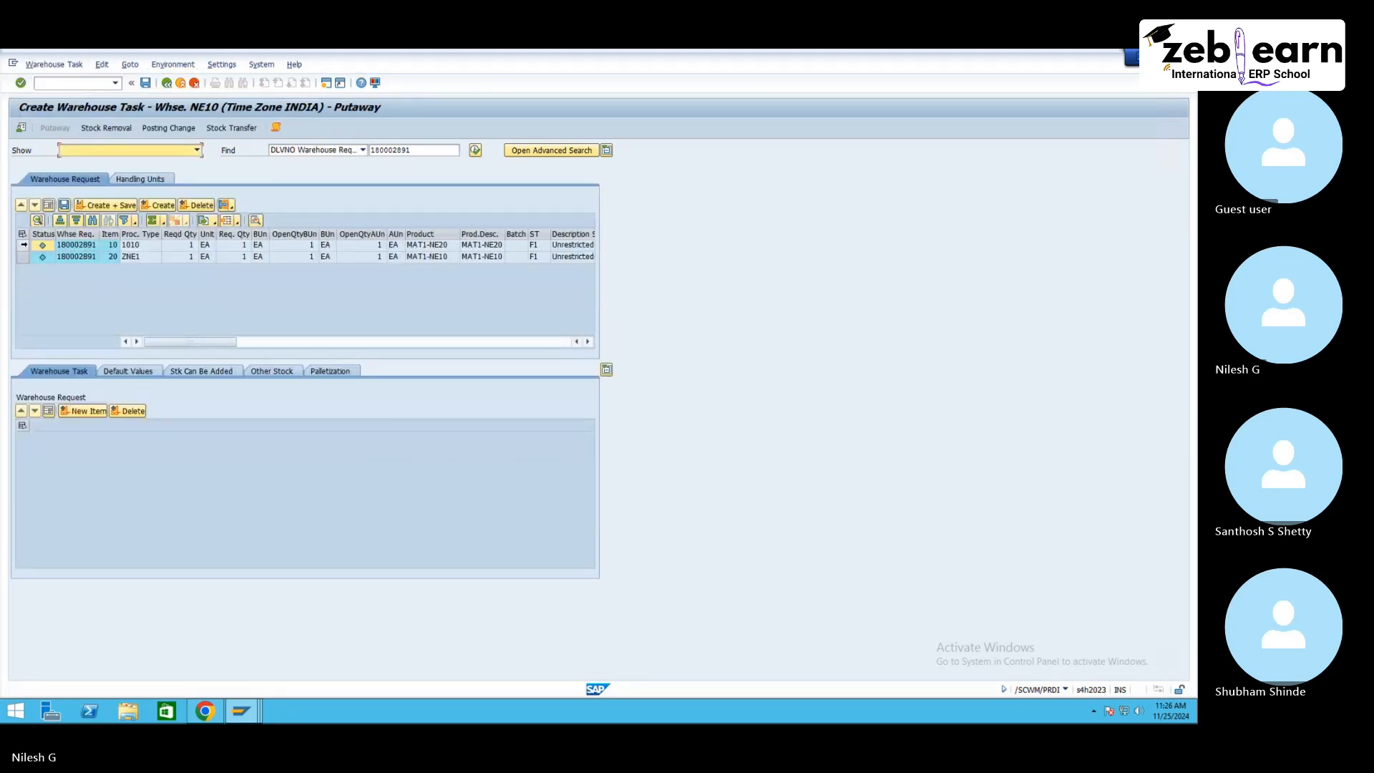
left_click(22, 245)
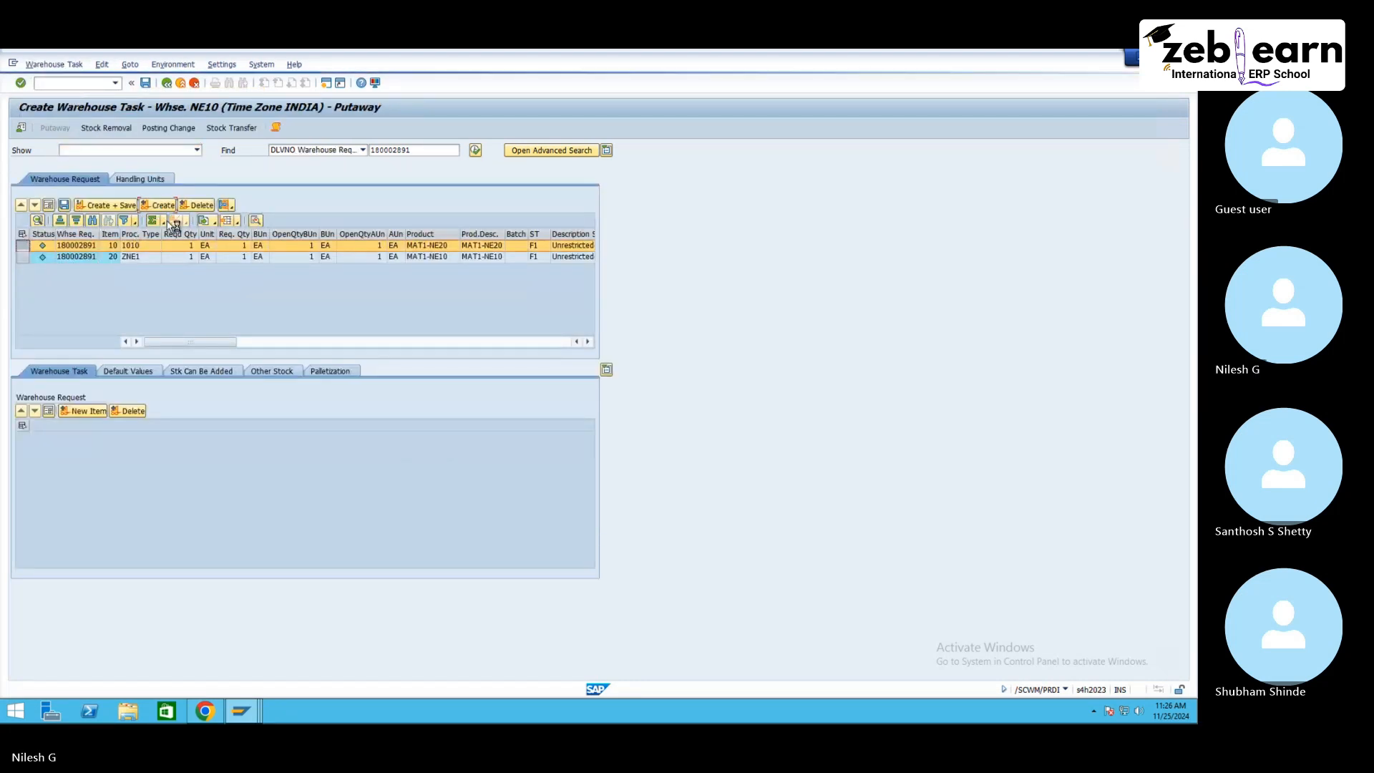
left_click(172, 221)
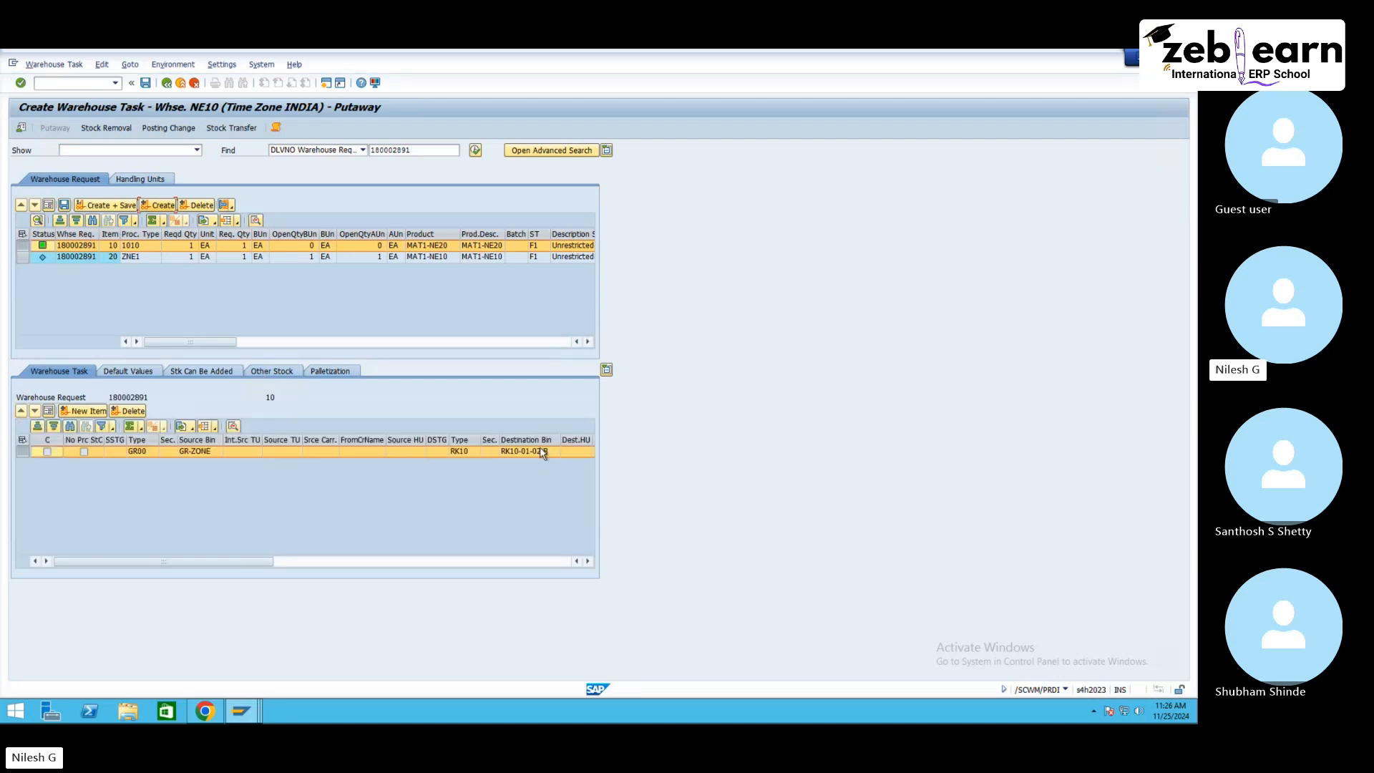
Step: Compare the new task's destination bin with the RK10 bin list and inspect bin RK10-01-02-A's details and stock
mouse_move(241, 711)
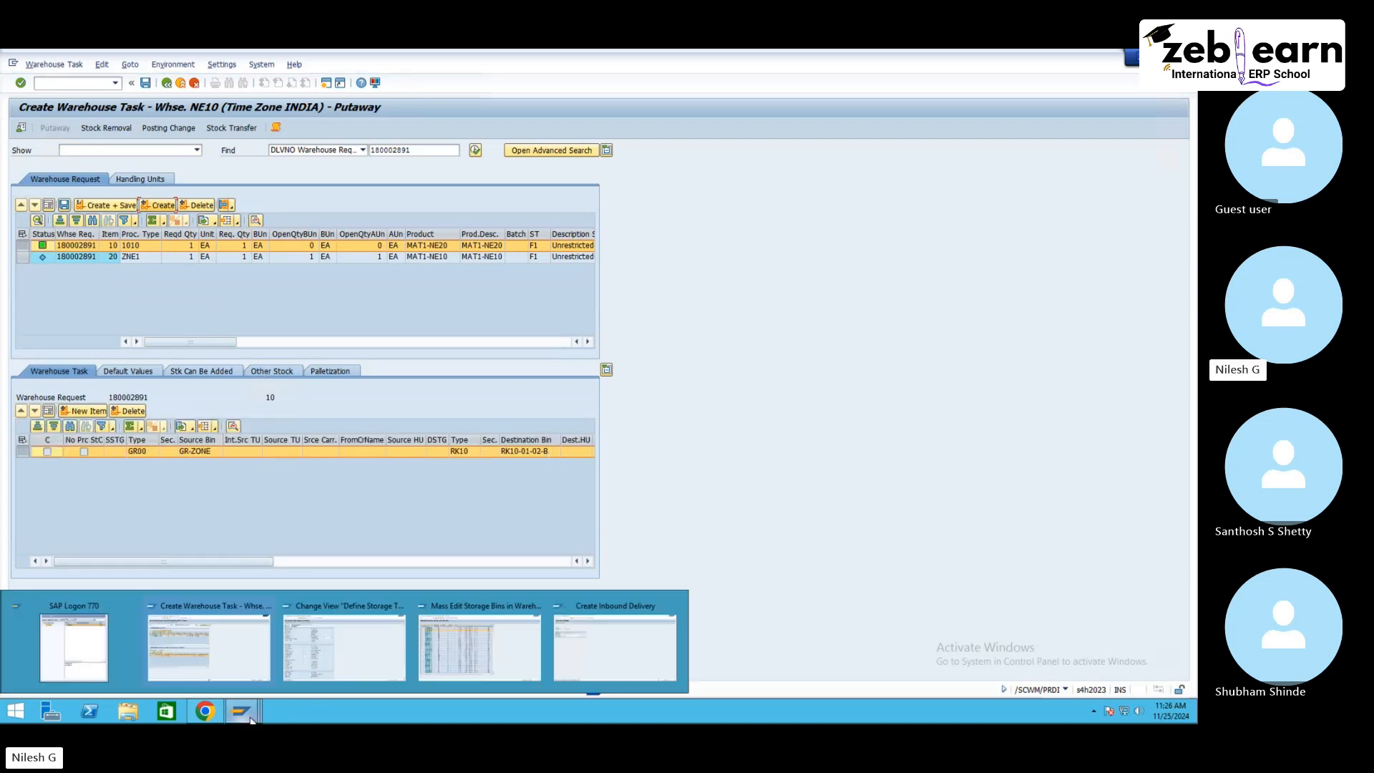
left_click(445, 645)
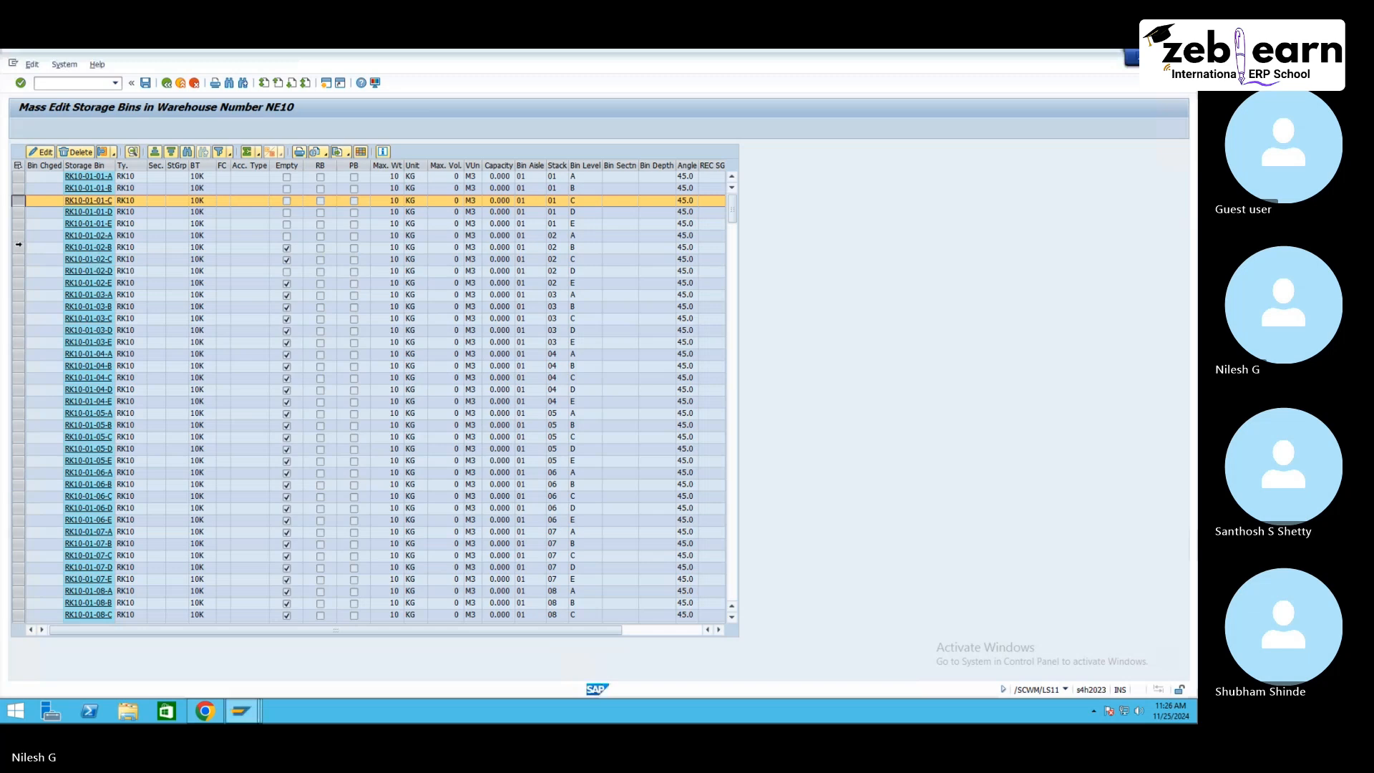
left_click(18, 247)
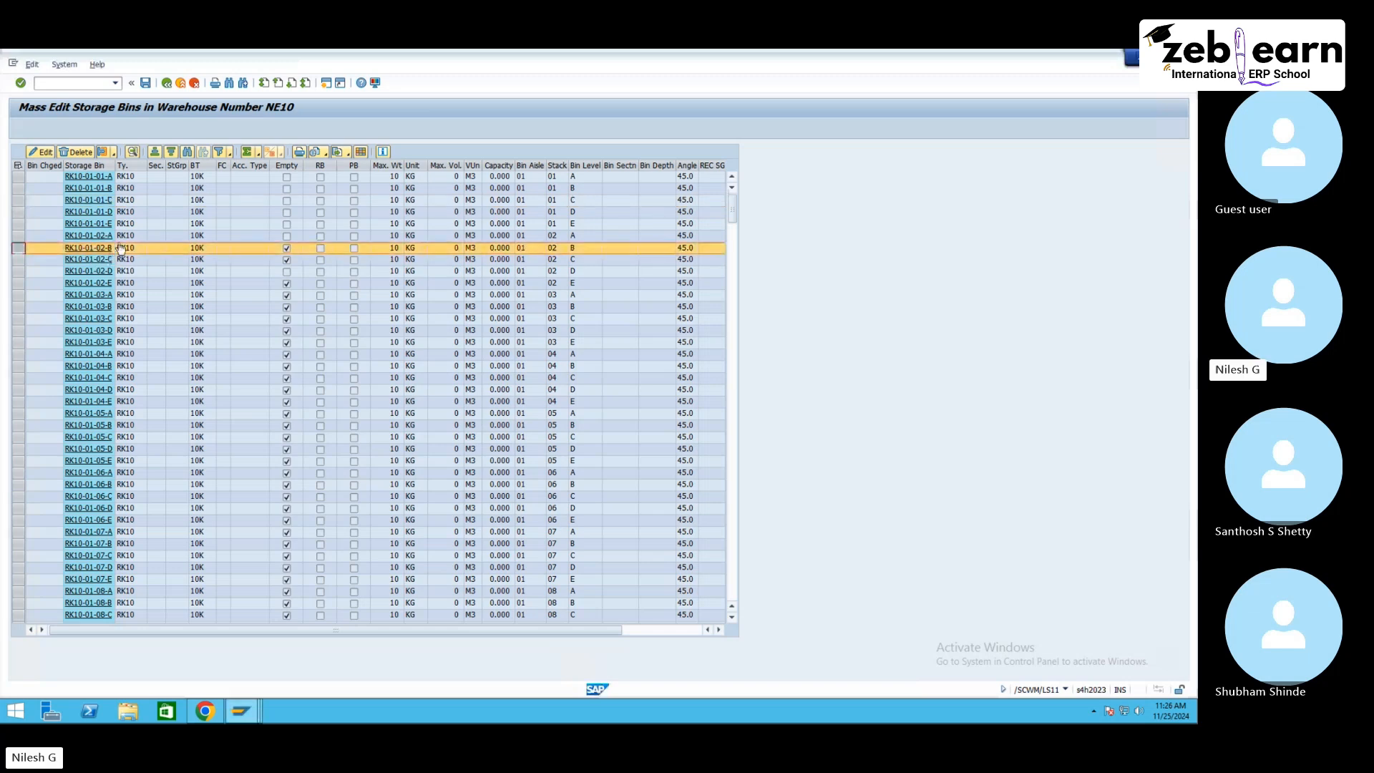
double_click(342, 65)
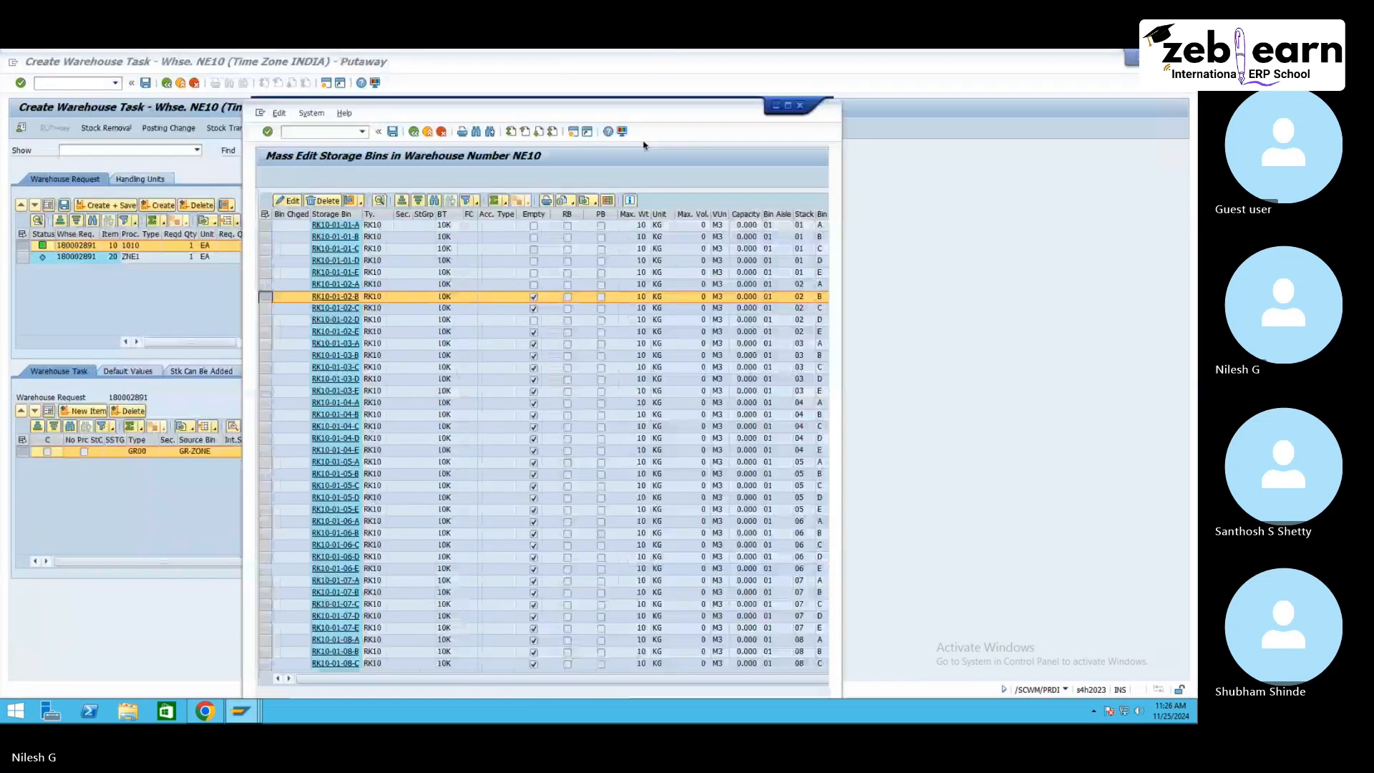
left_click_drag(643, 103, 990, 105)
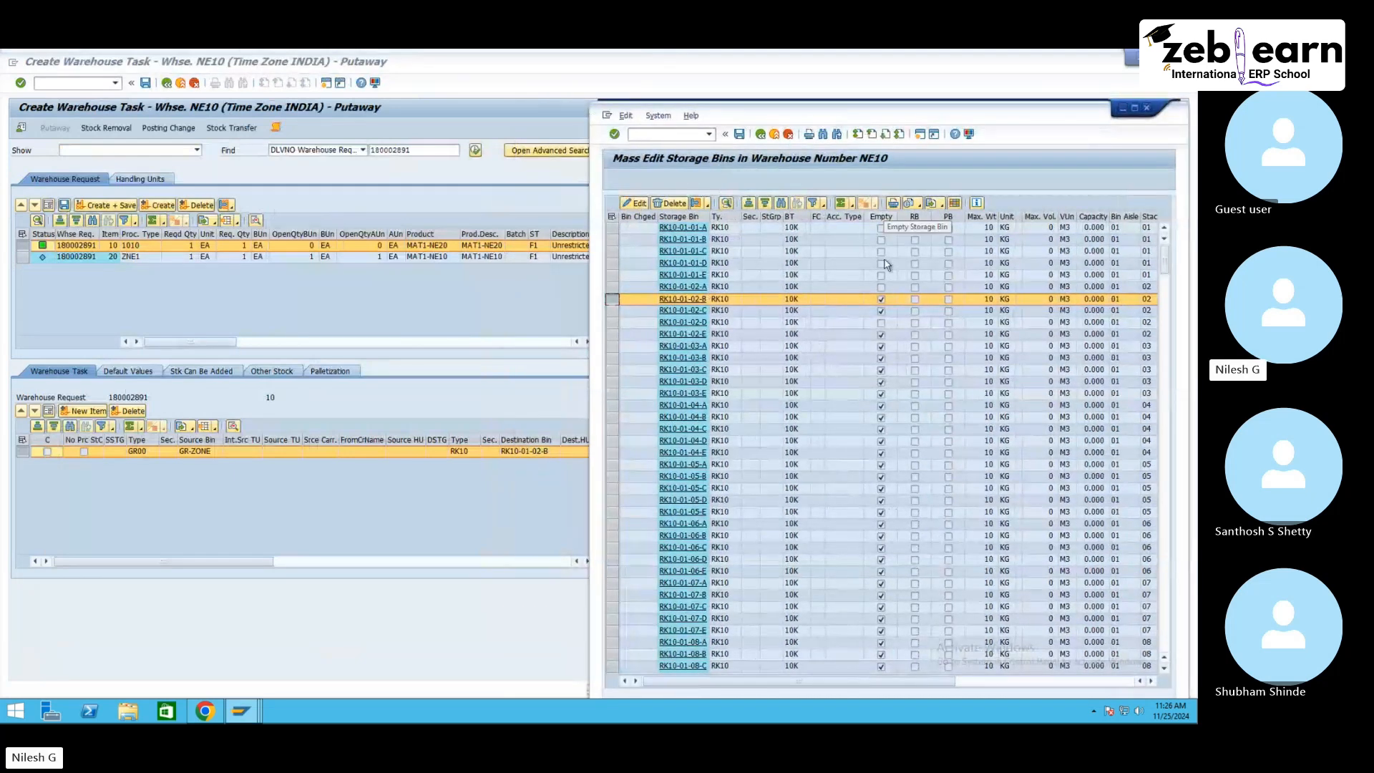
left_click(684, 287)
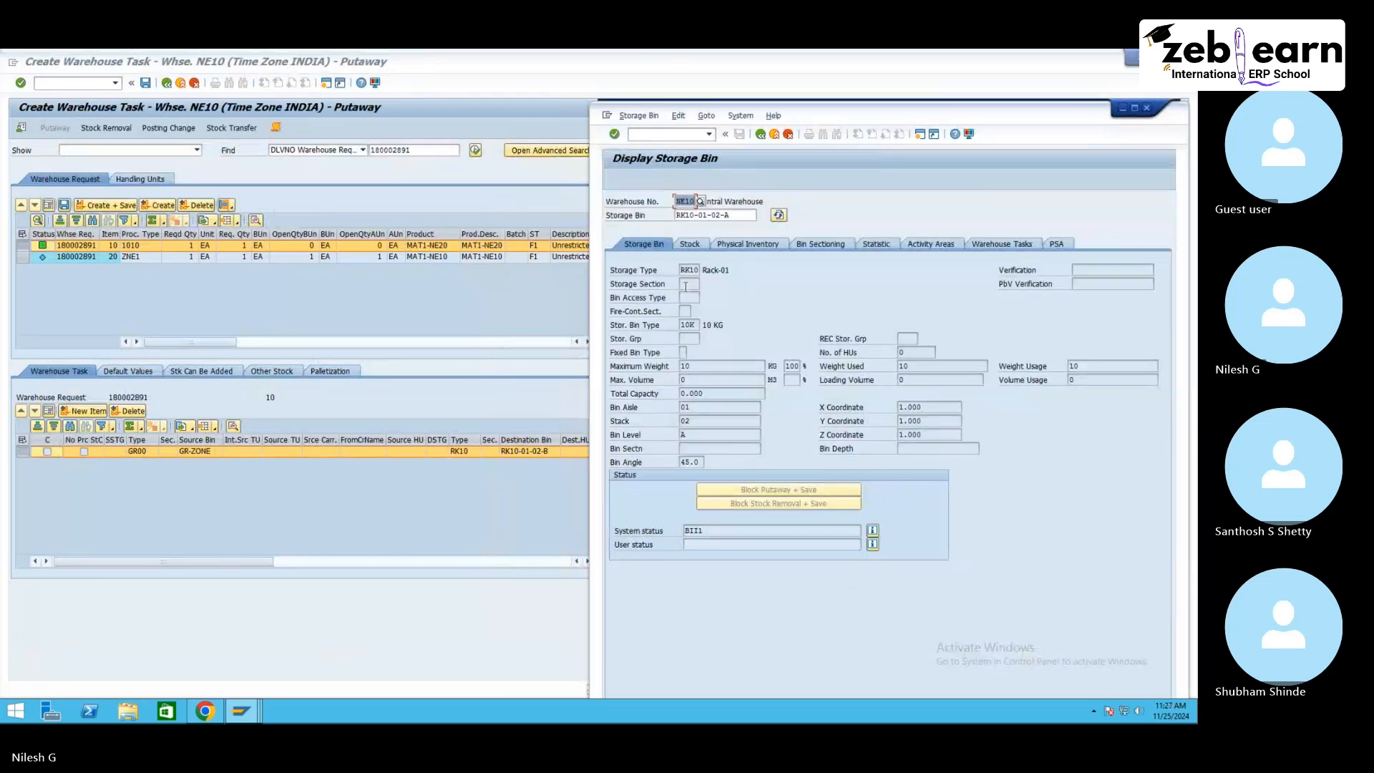
left_click(705, 244)
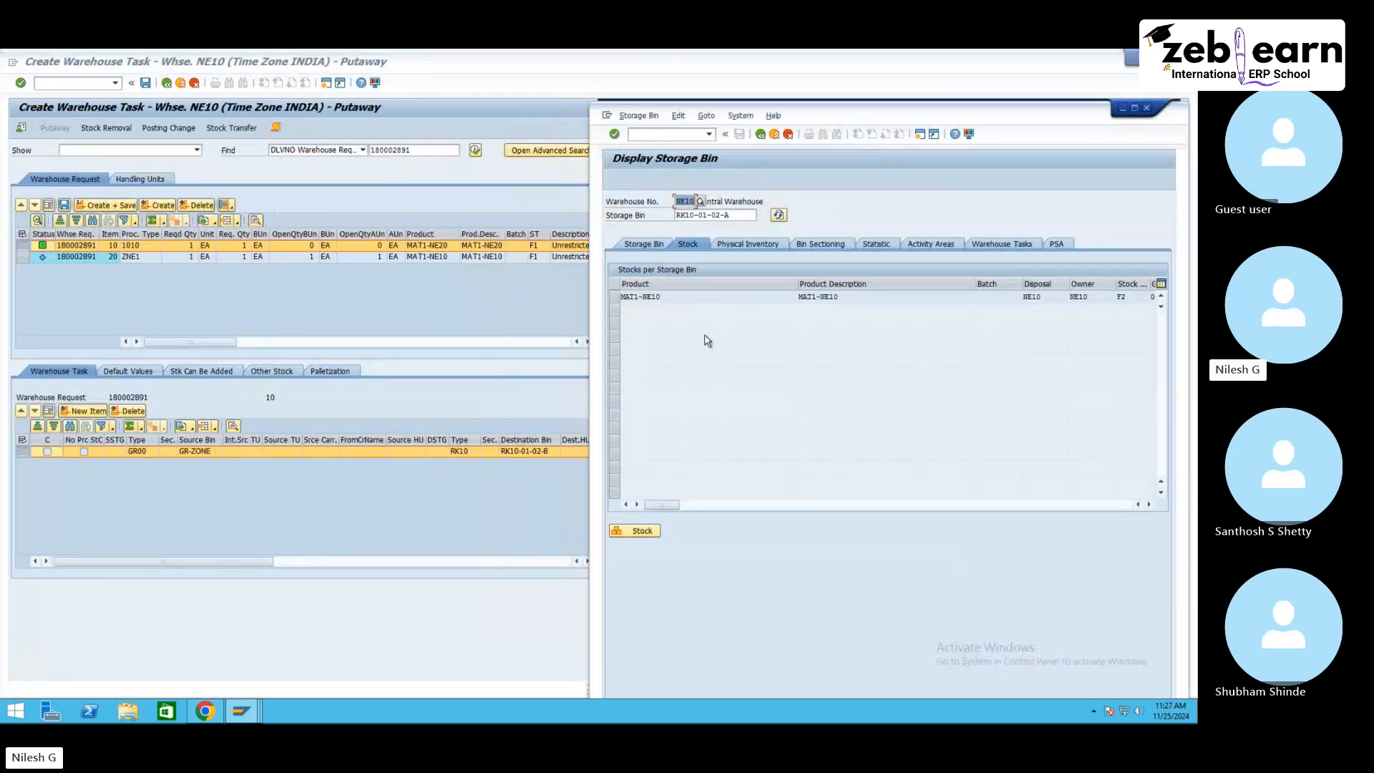
left_click(645, 247)
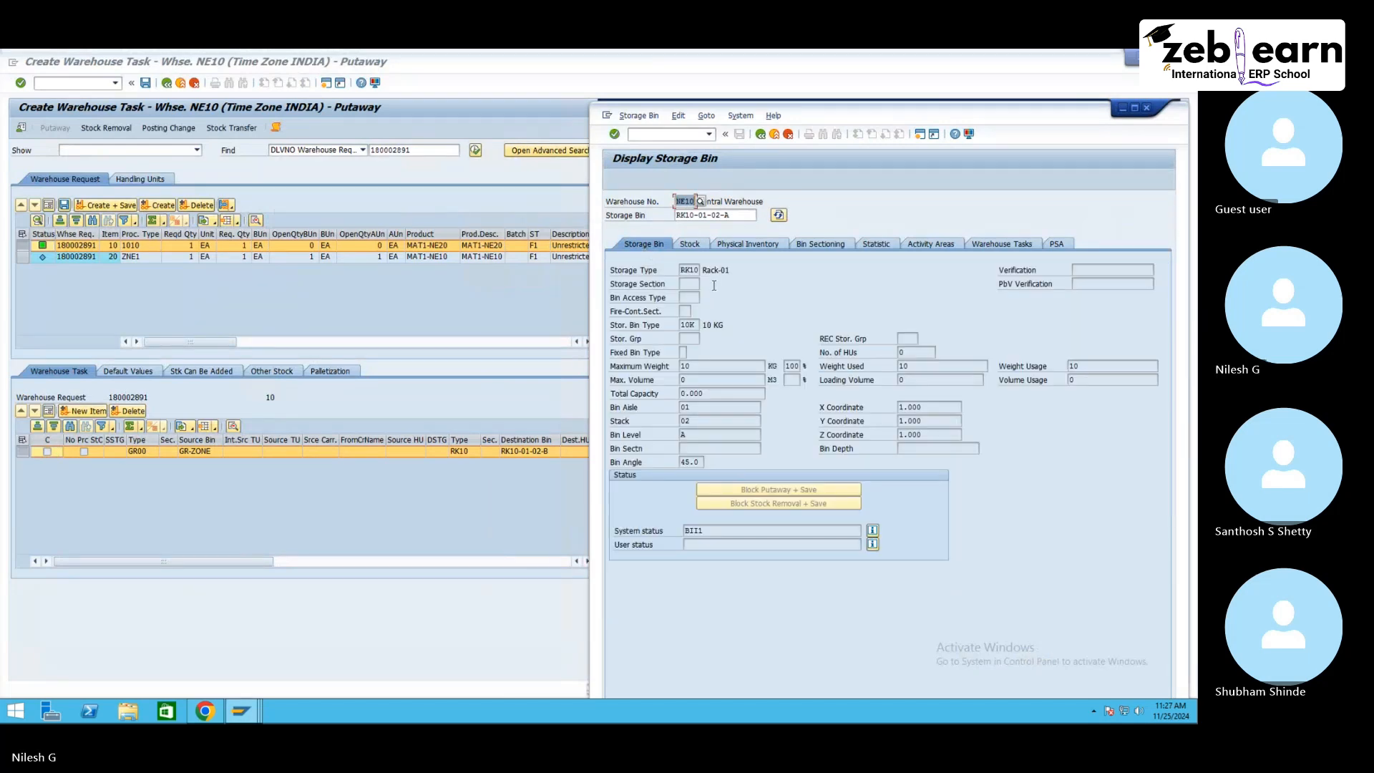
left_click(760, 133)
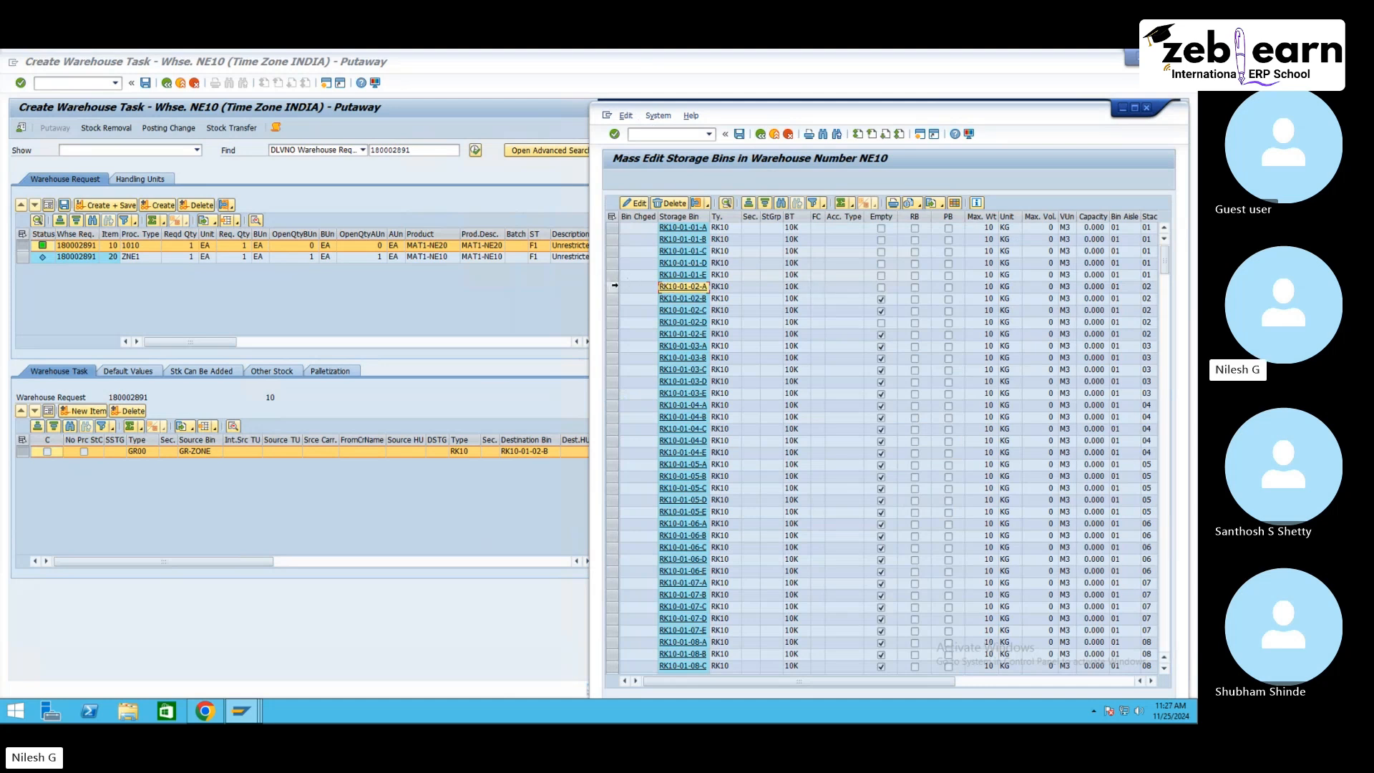
Step: Switch to Chrome and view a warehouse image from the search results
left_click(206, 710)
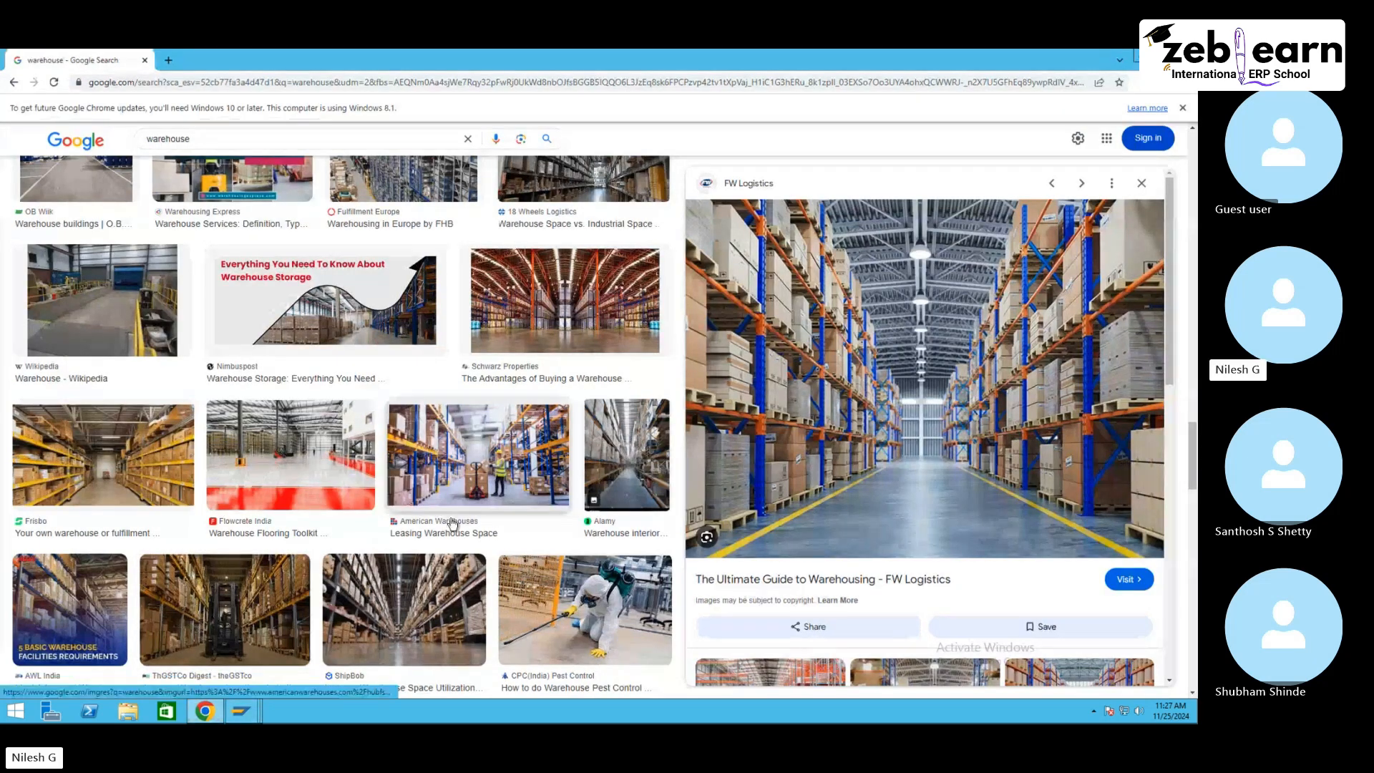
left_click(389, 609)
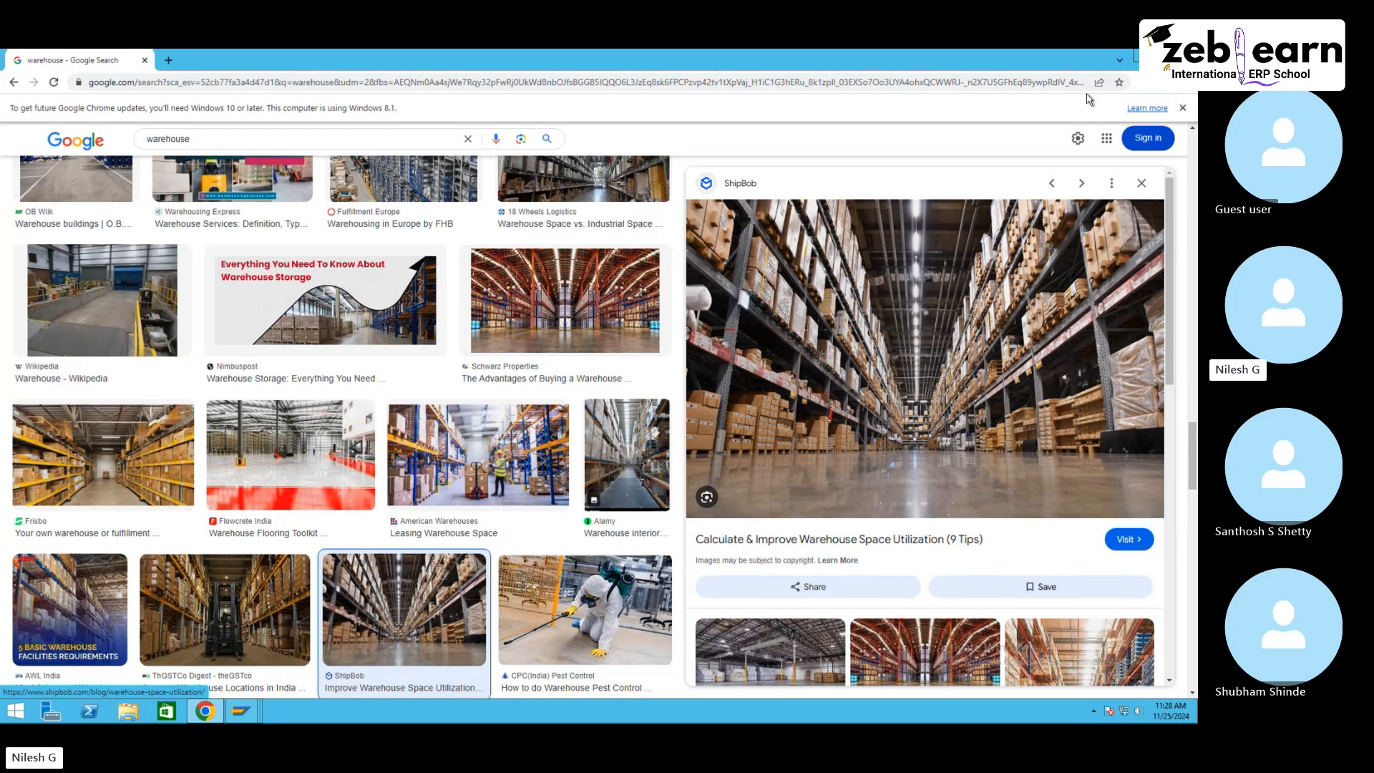
key("alt+Tab")
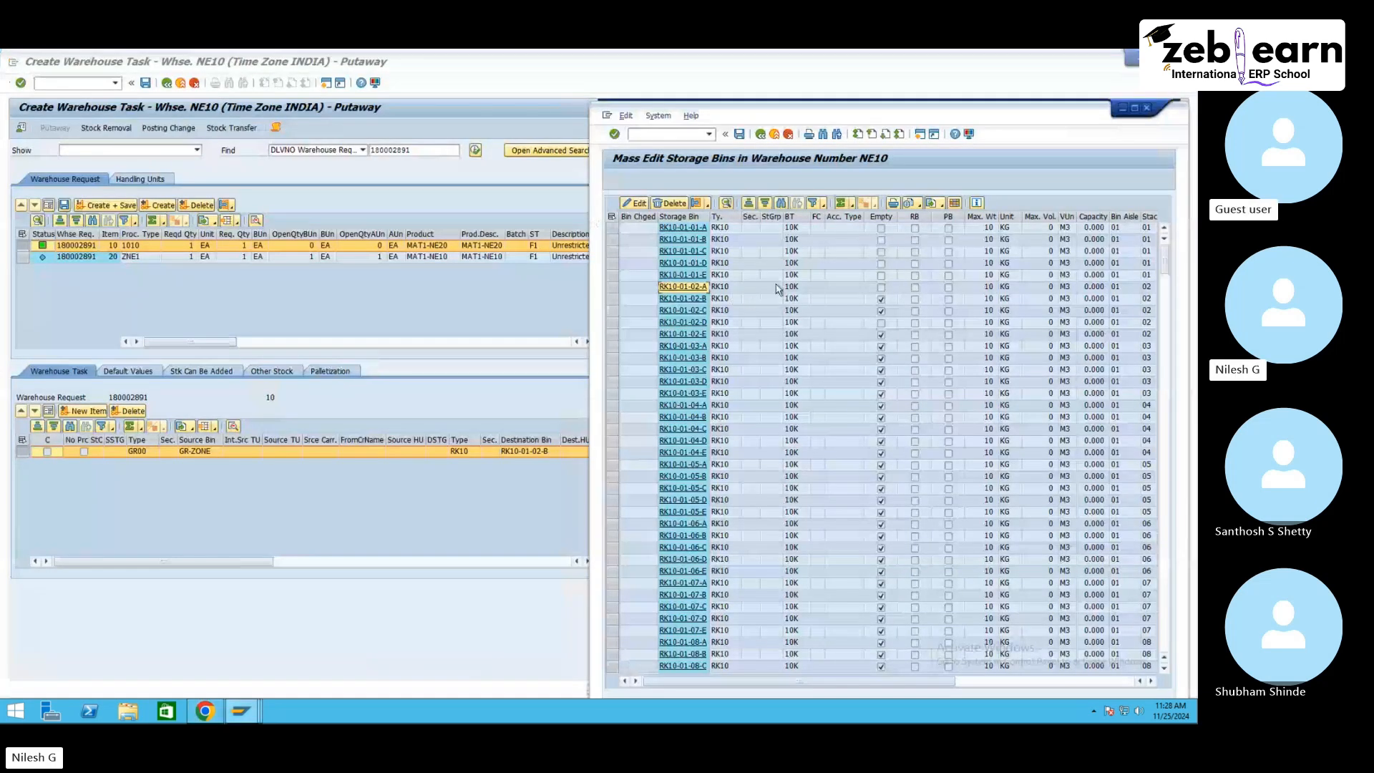
Step: Change storage type RK10's putaway rule to 2 Addition to Existing Stock/Empty Bin and save
mouse_move(243, 712)
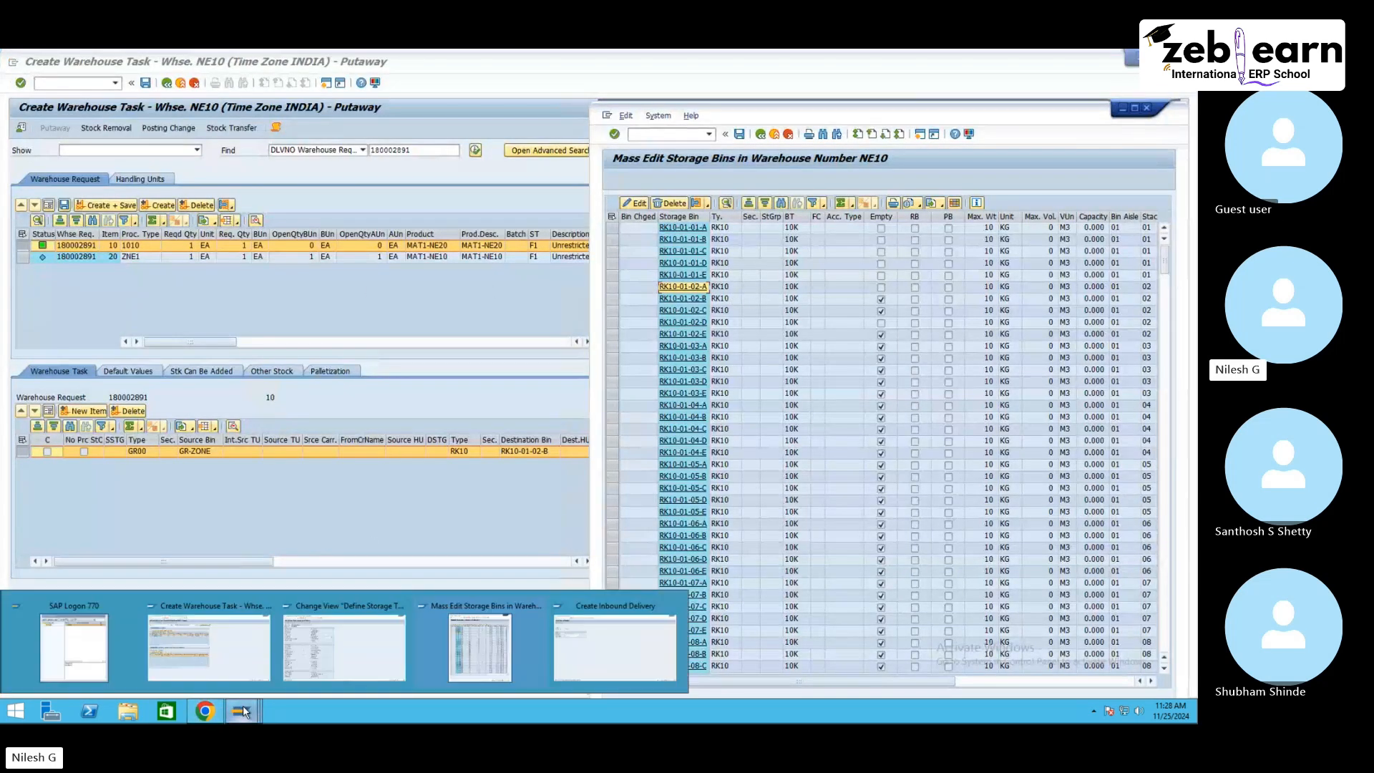
left_click(299, 664)
left_click(201, 399)
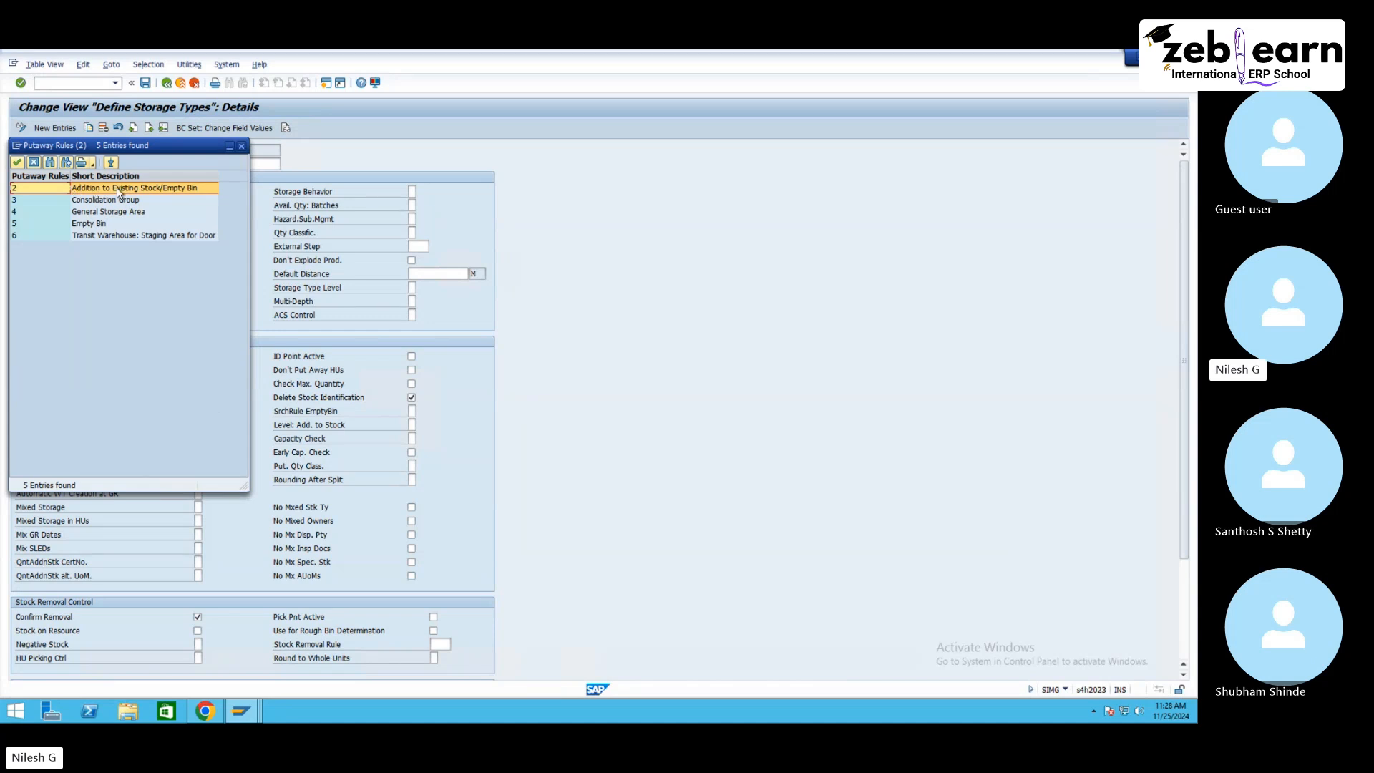
double_click(174, 188)
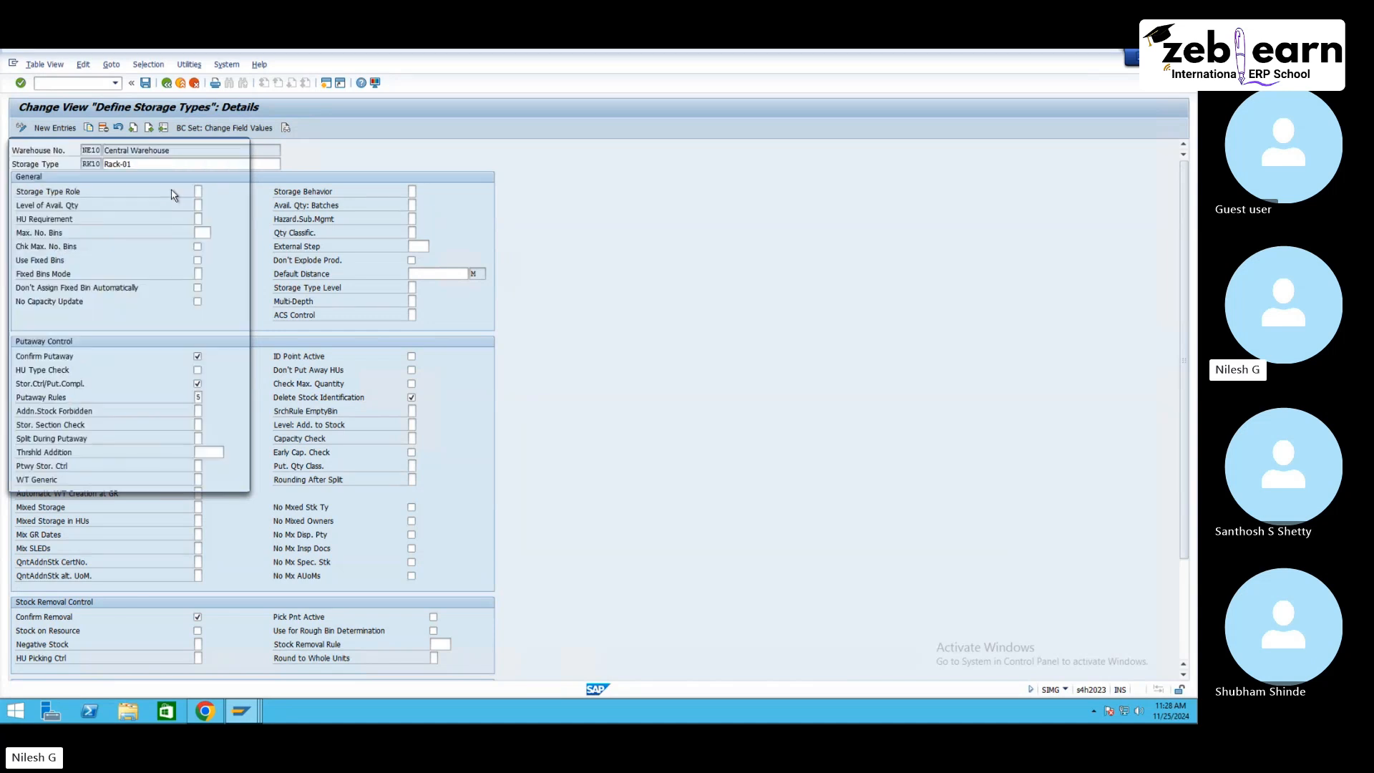
left_click(146, 83)
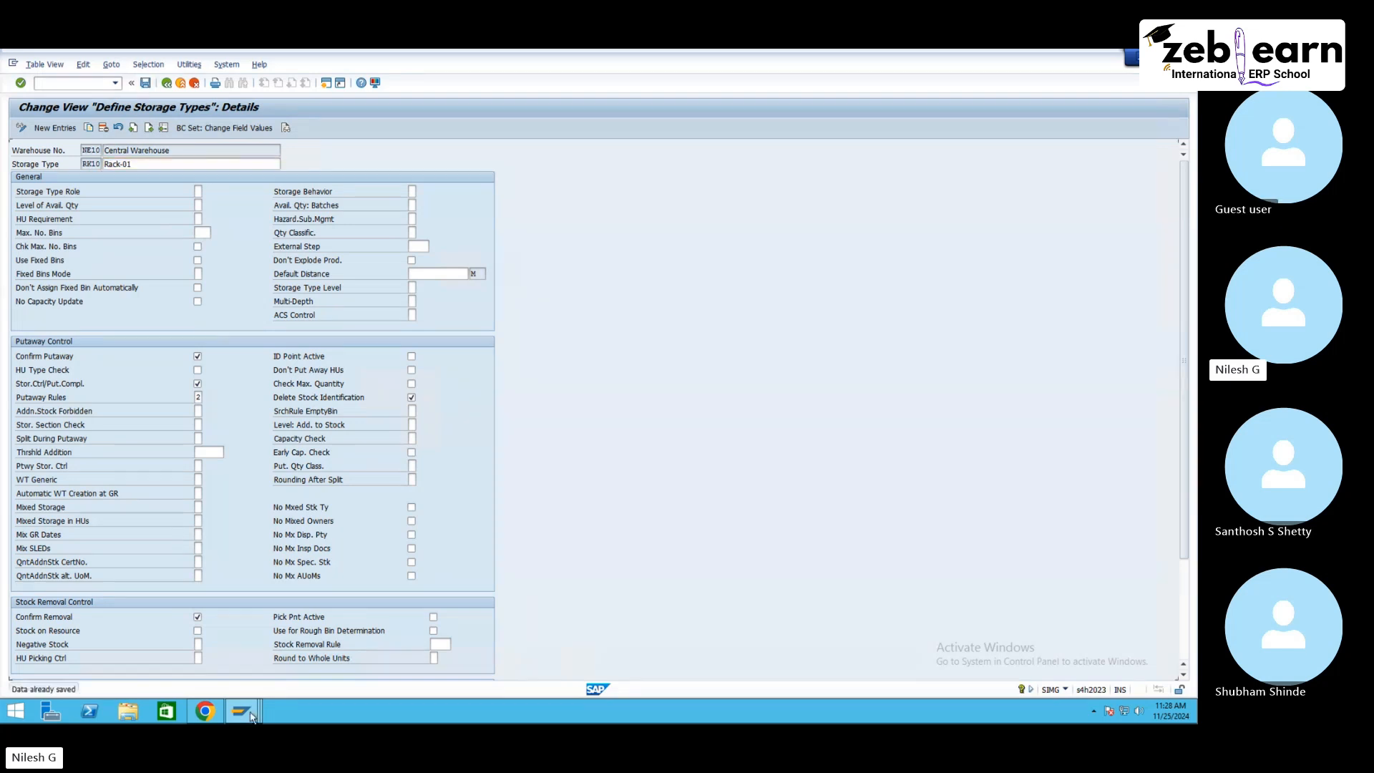
Step: Leave the putaway warehouse task screen without saving the pending task
mouse_move(243, 712)
left_click(208, 646)
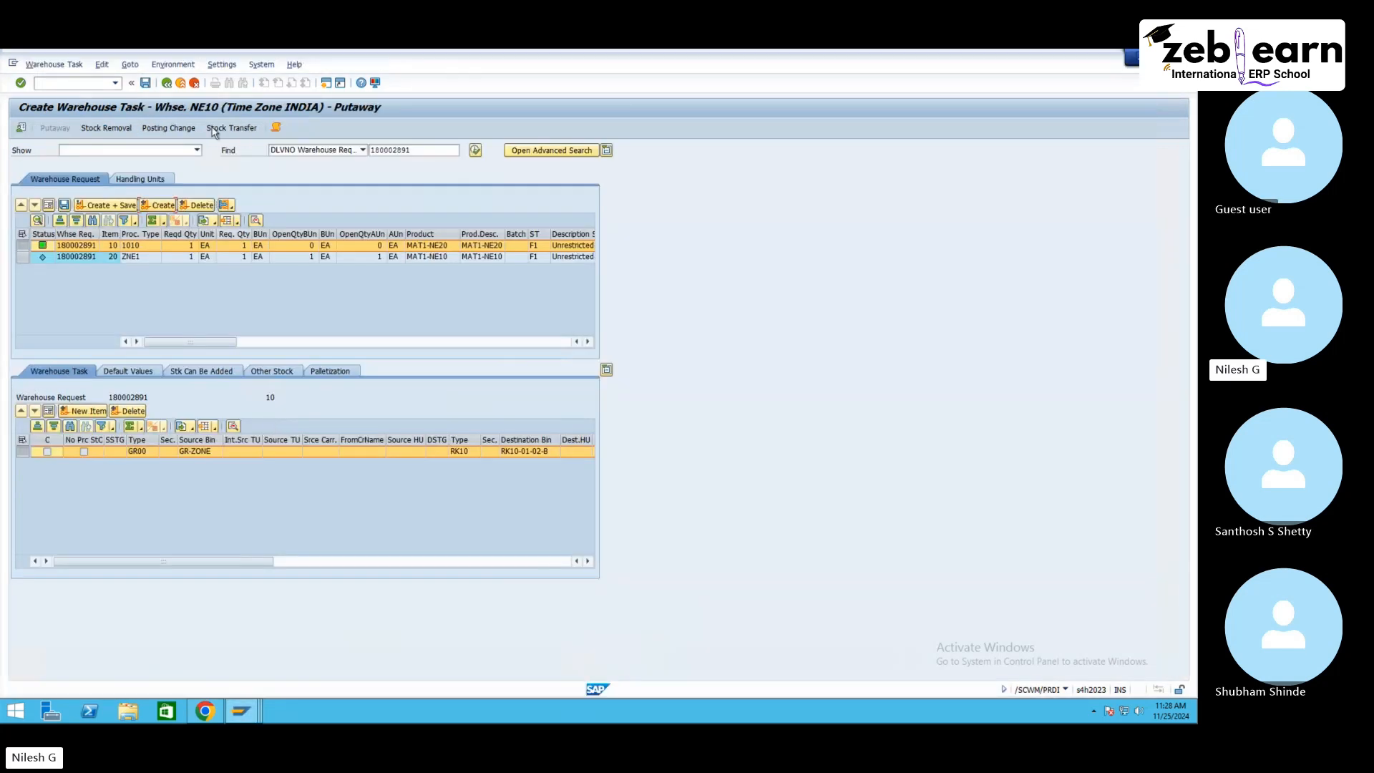
left_click(194, 84)
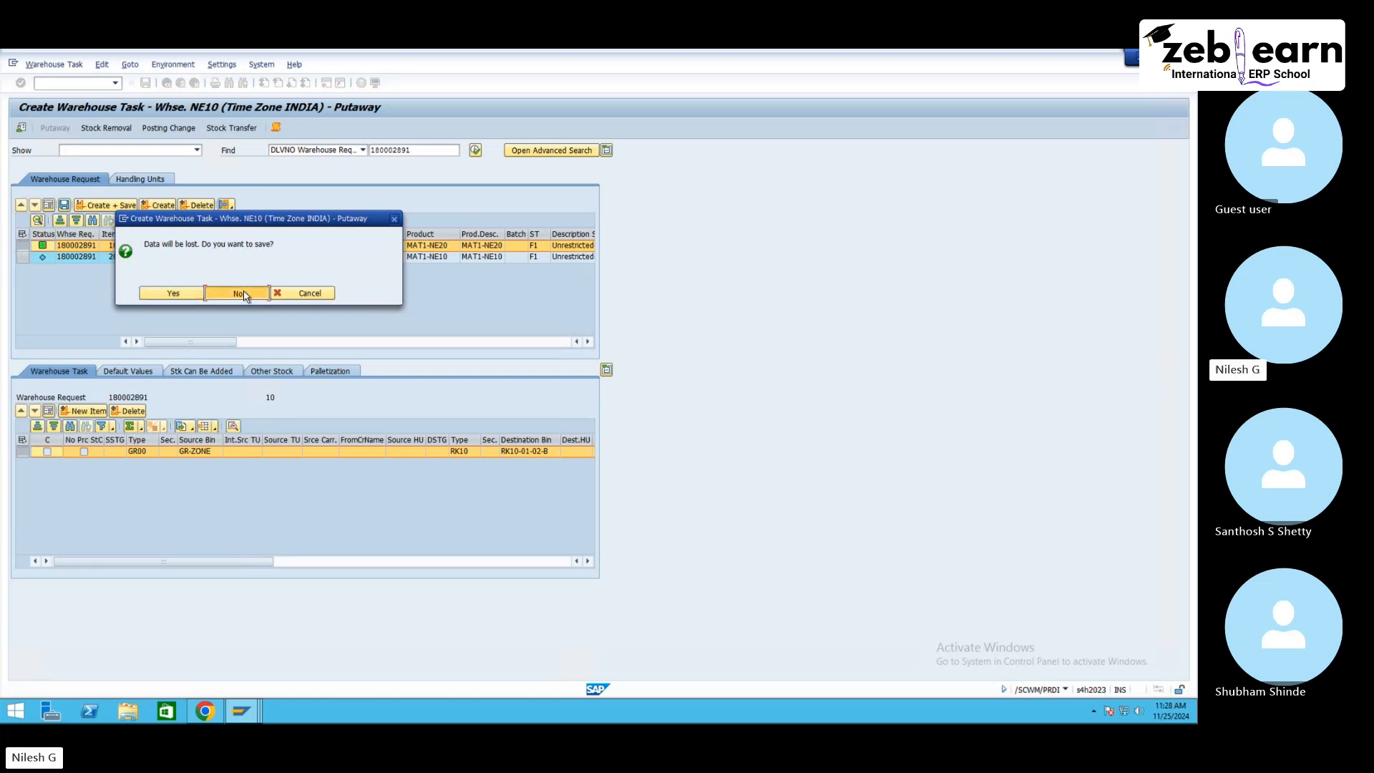
left_click(258, 294)
Step: From the inbound delivery, create a putaway warehouse task for item 10 and save it
left_click(55, 64)
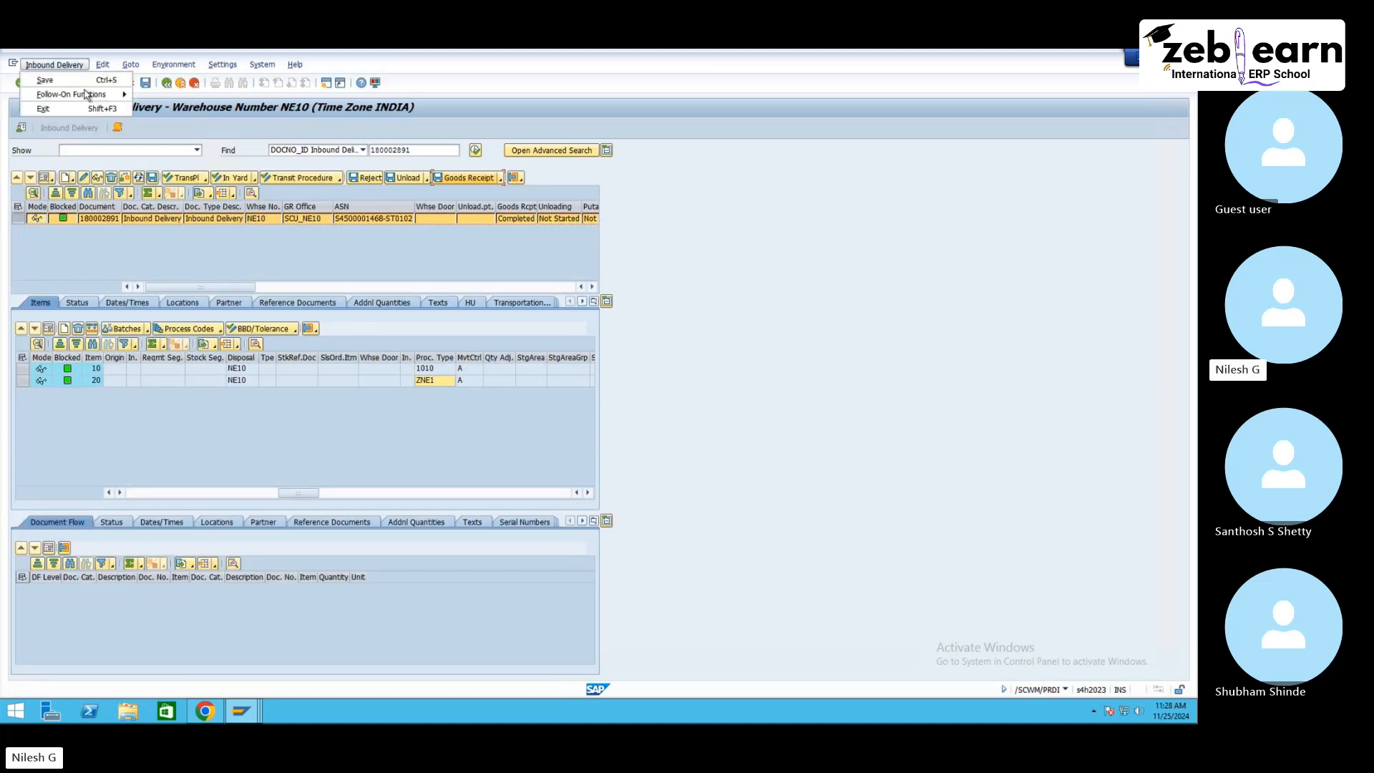
mouse_move(93, 98)
left_click(175, 94)
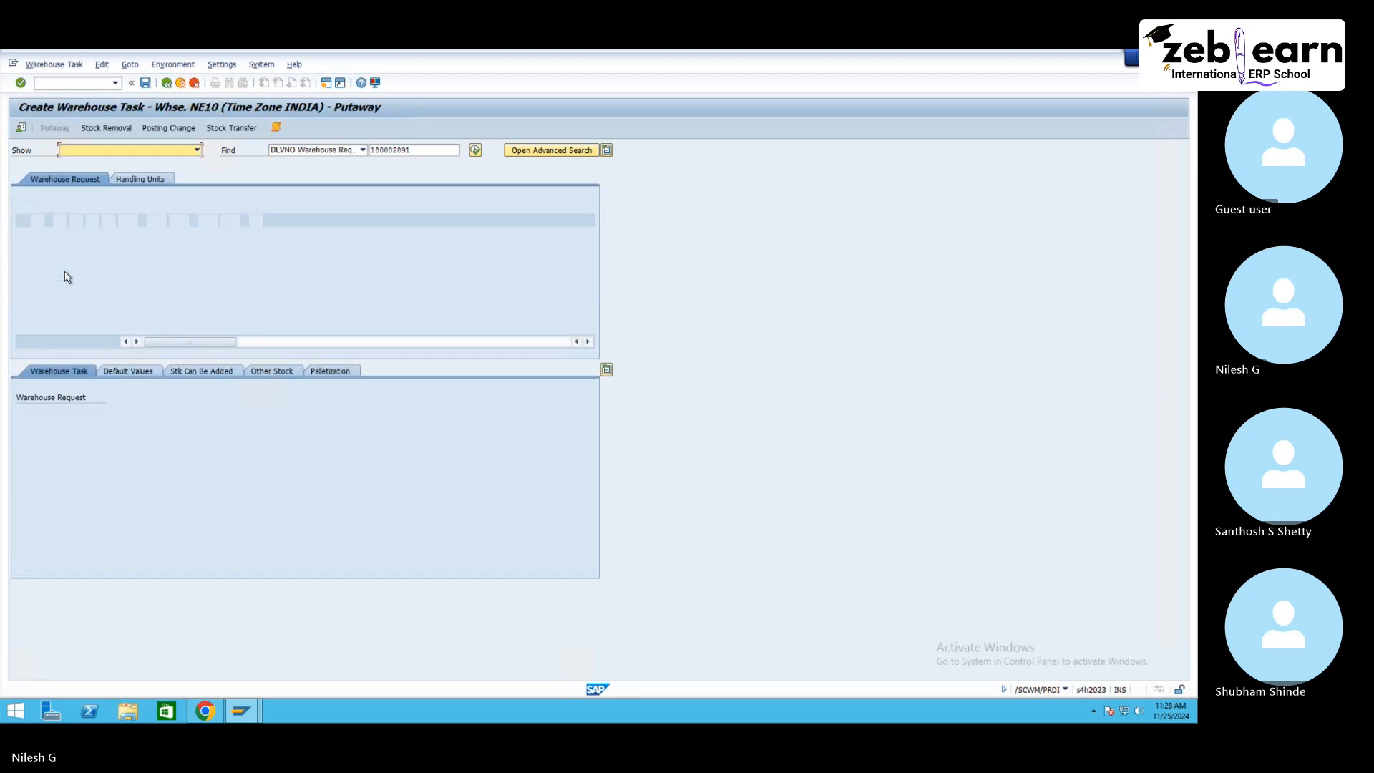
left_click(22, 244)
left_click(160, 205)
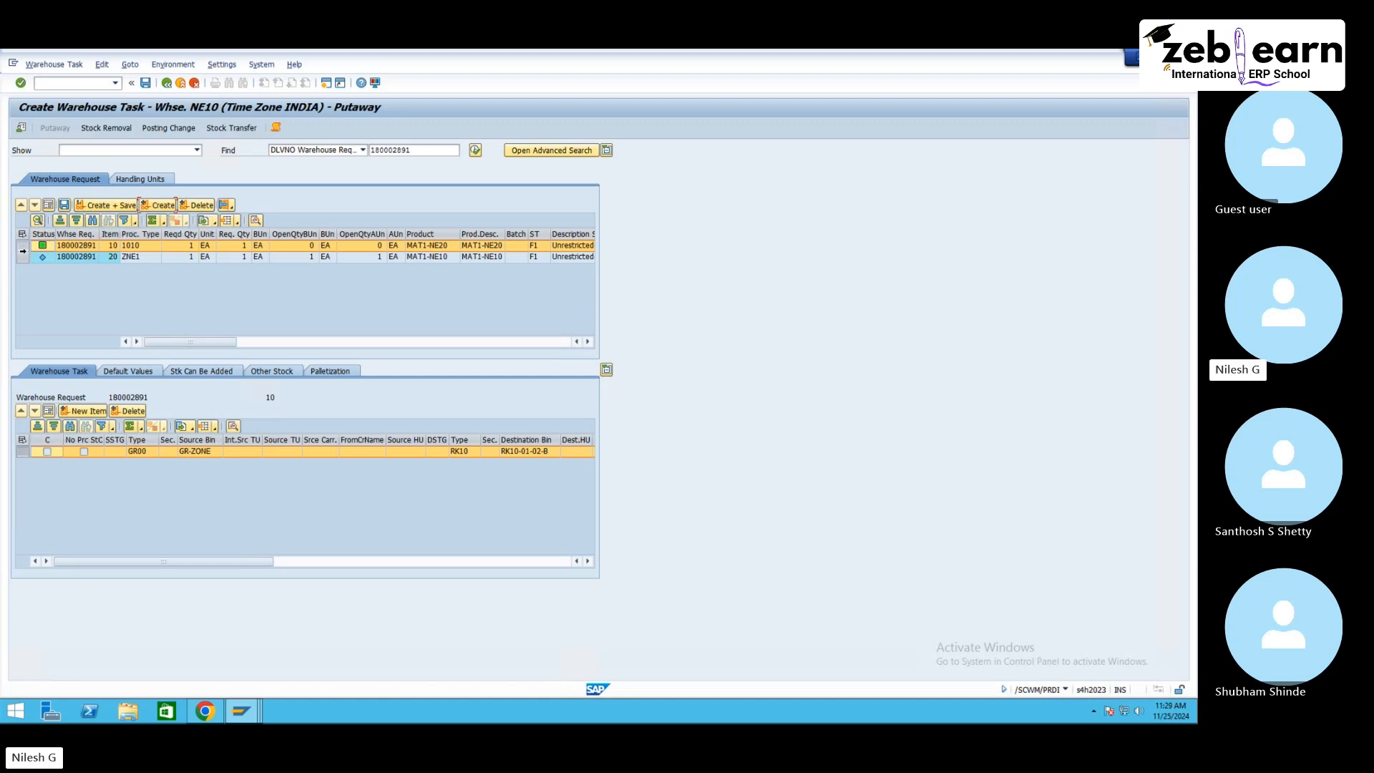
left_click(112, 207)
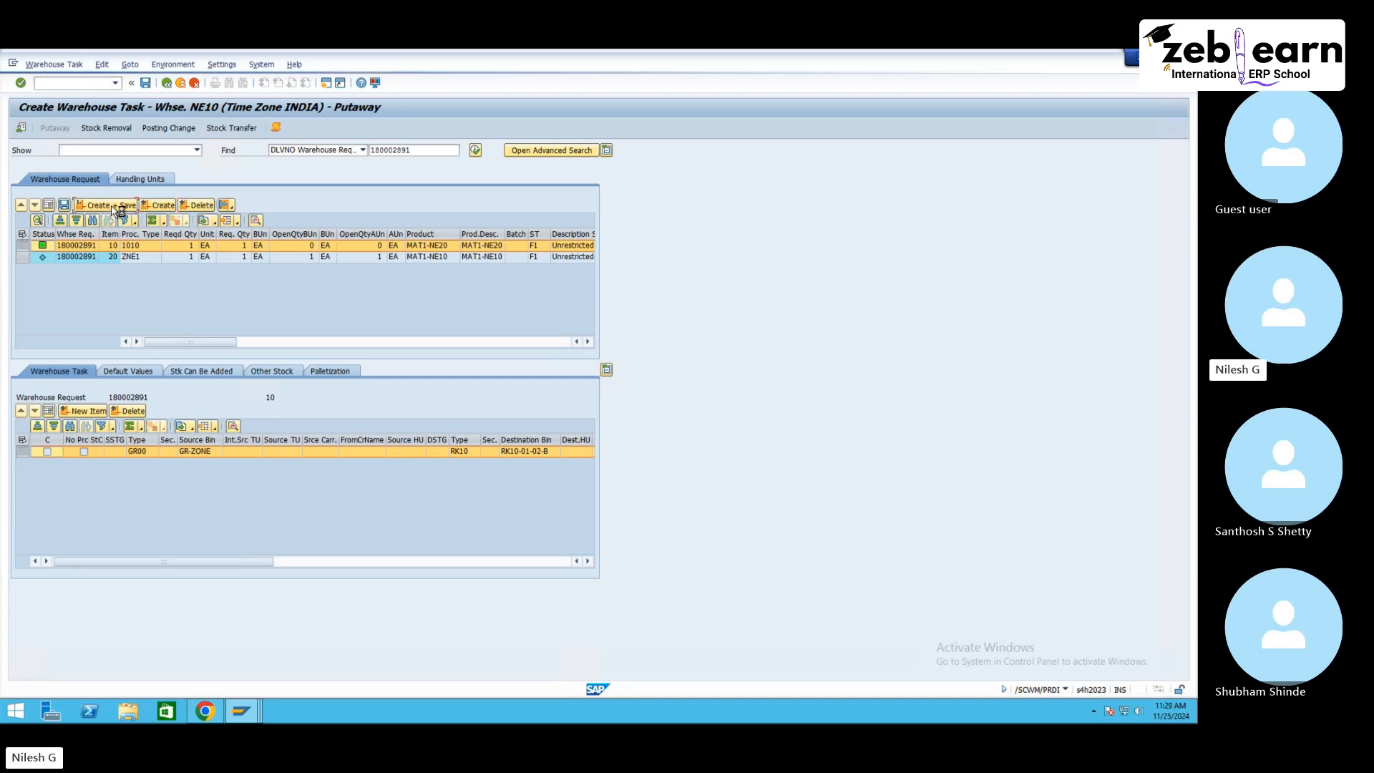
Step: Confirm and save the new warehouse task in its warehouse order, then return to warehouse task creation
left_click(56, 65)
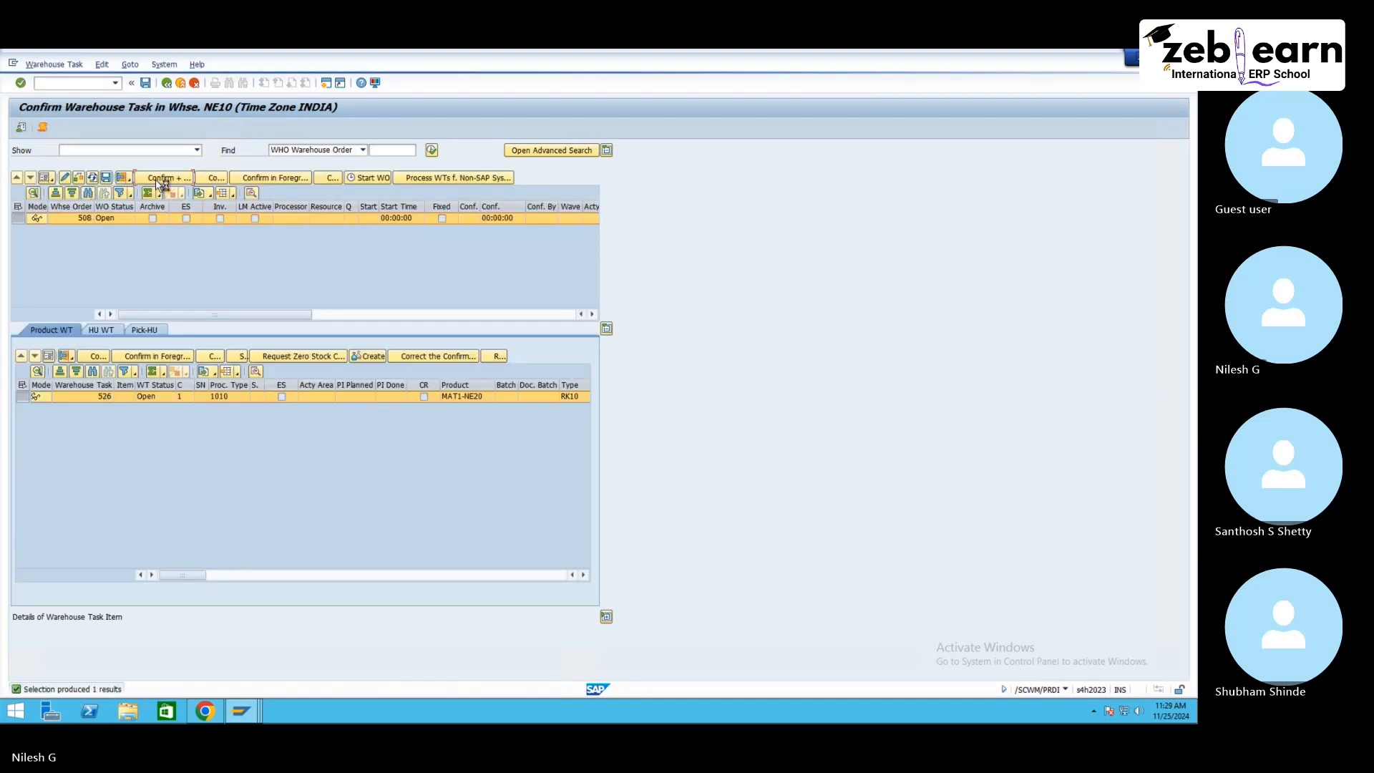
left_click(158, 179)
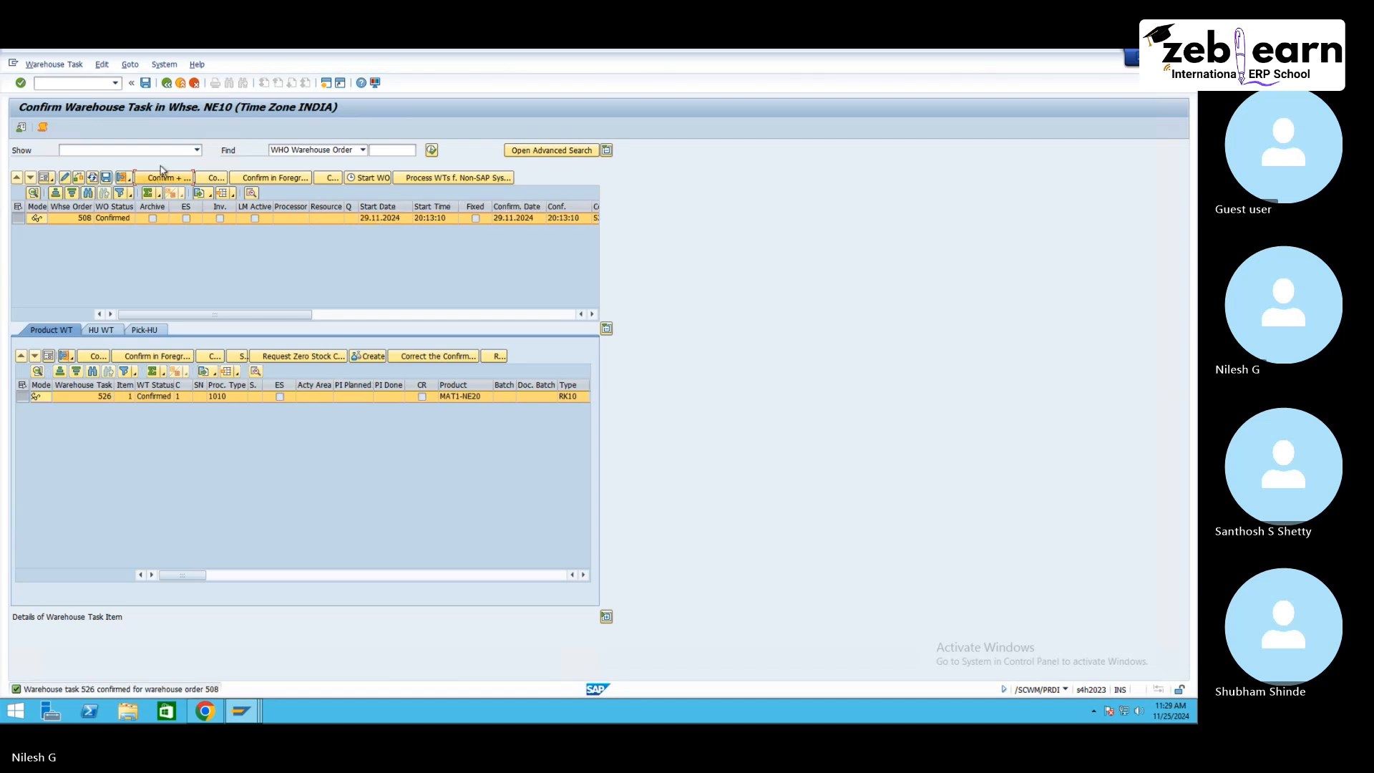
left_click(165, 84)
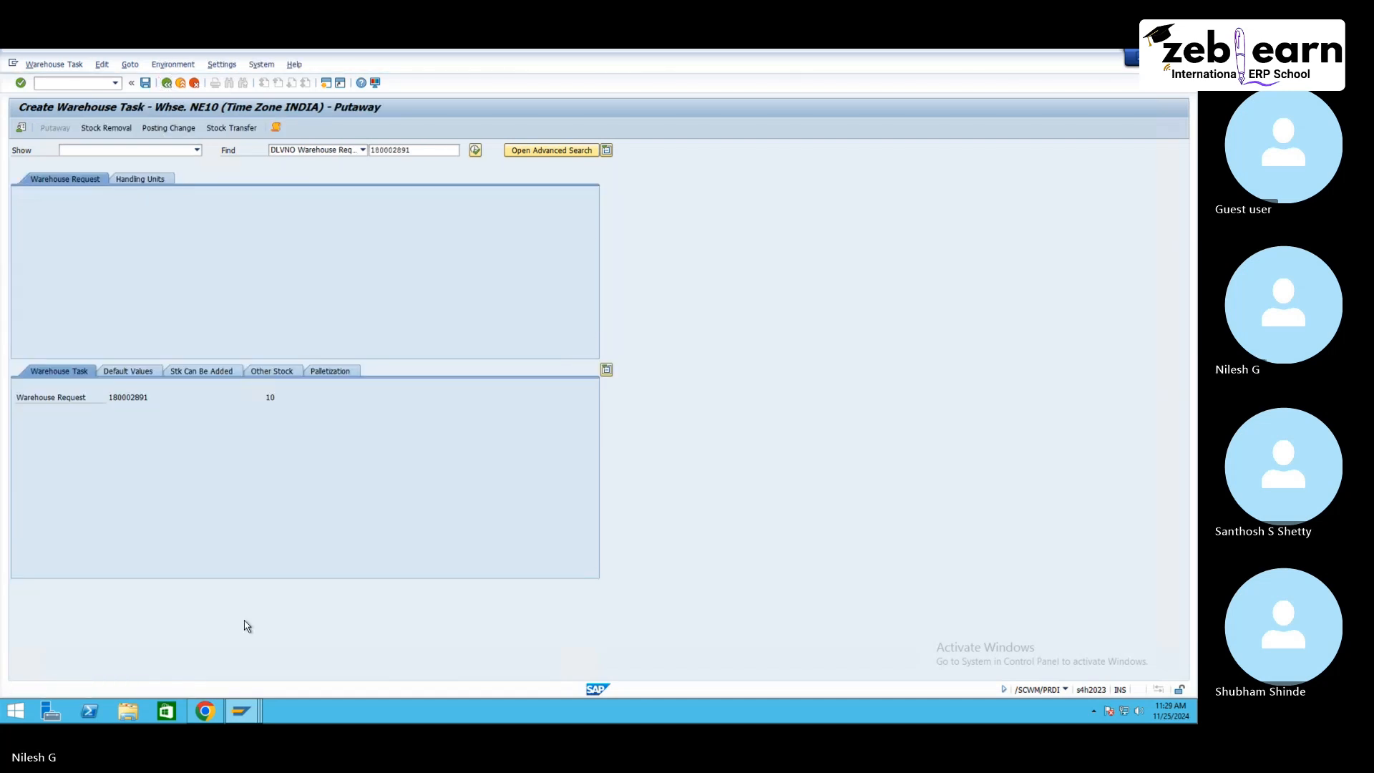
Step: Create an inbound delivery for the purchase order with its external ID, set both item quantities to 1, and save
mouse_move(256, 704)
left_click(593, 645)
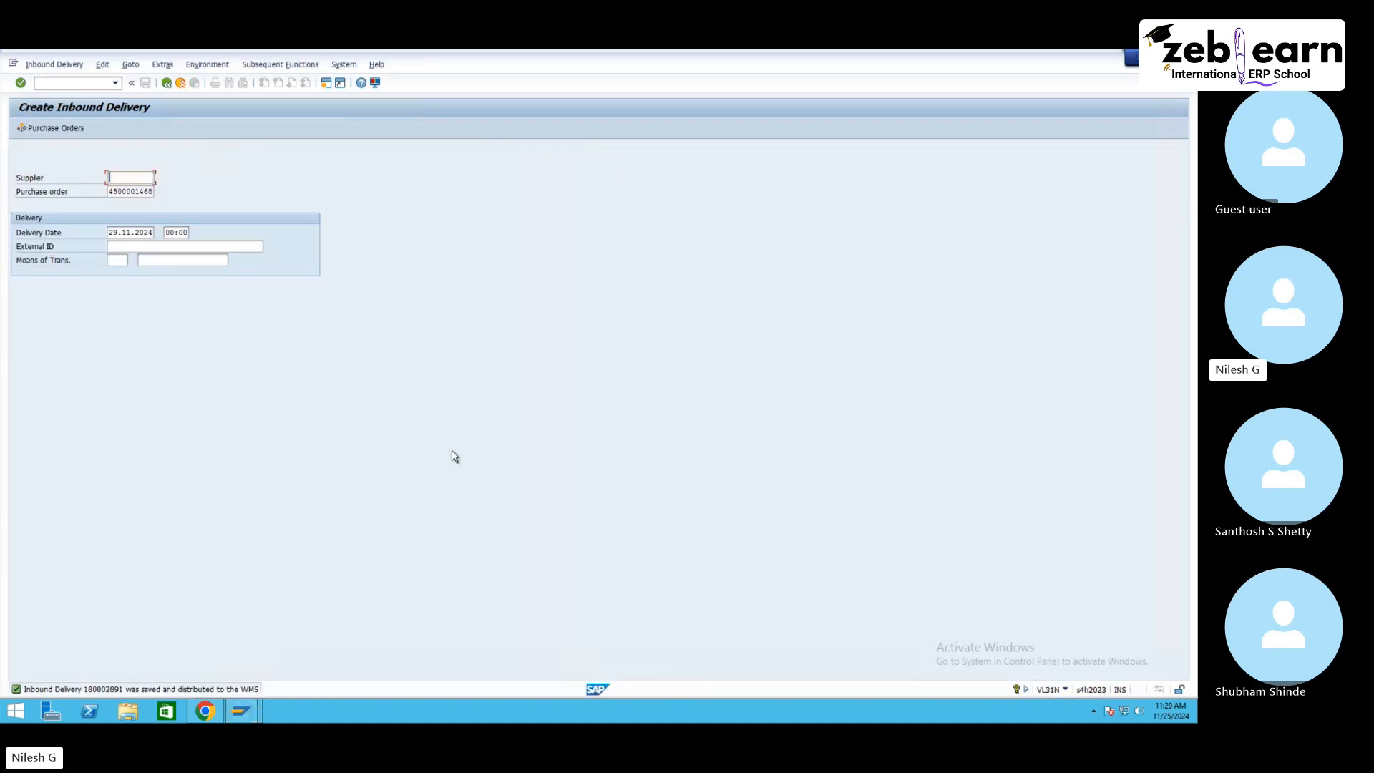
left_click(153, 247)
left_click(152, 258)
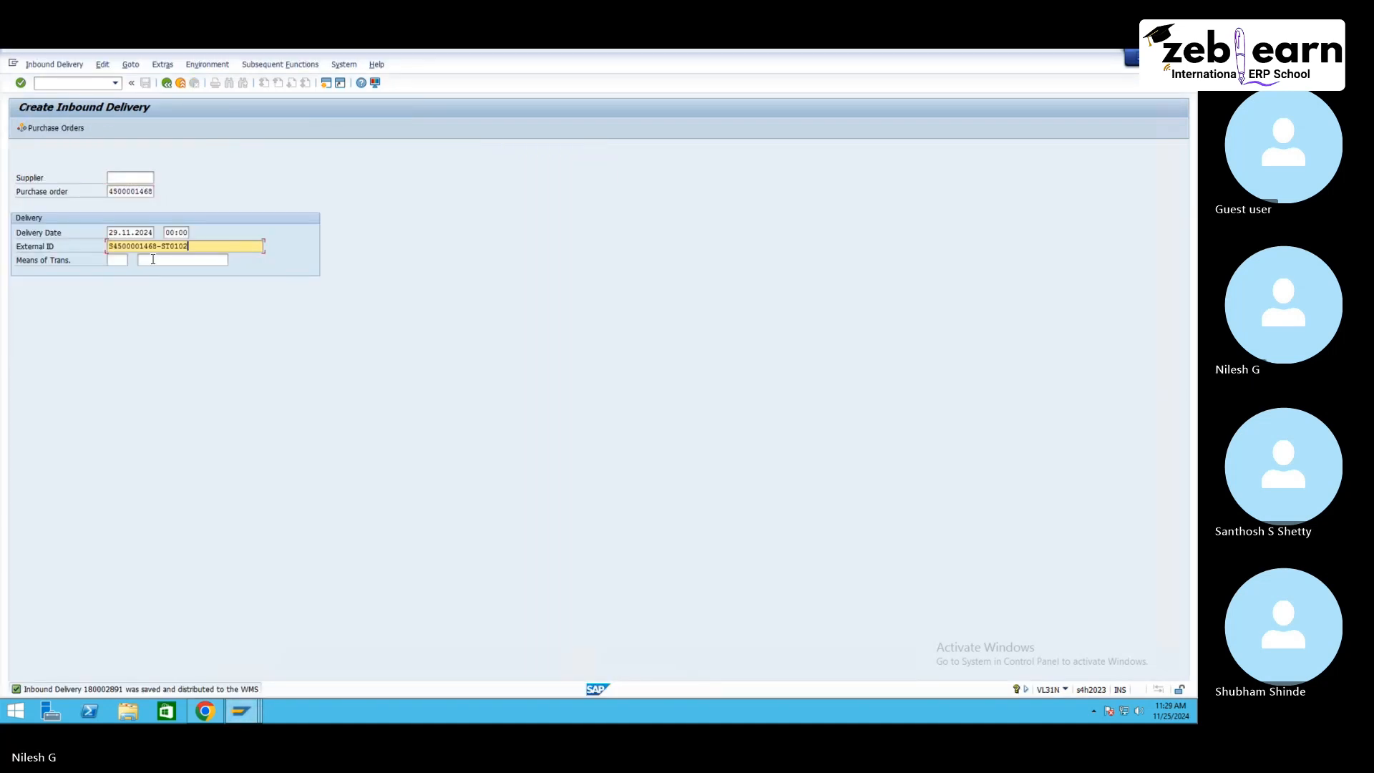
key("Return")
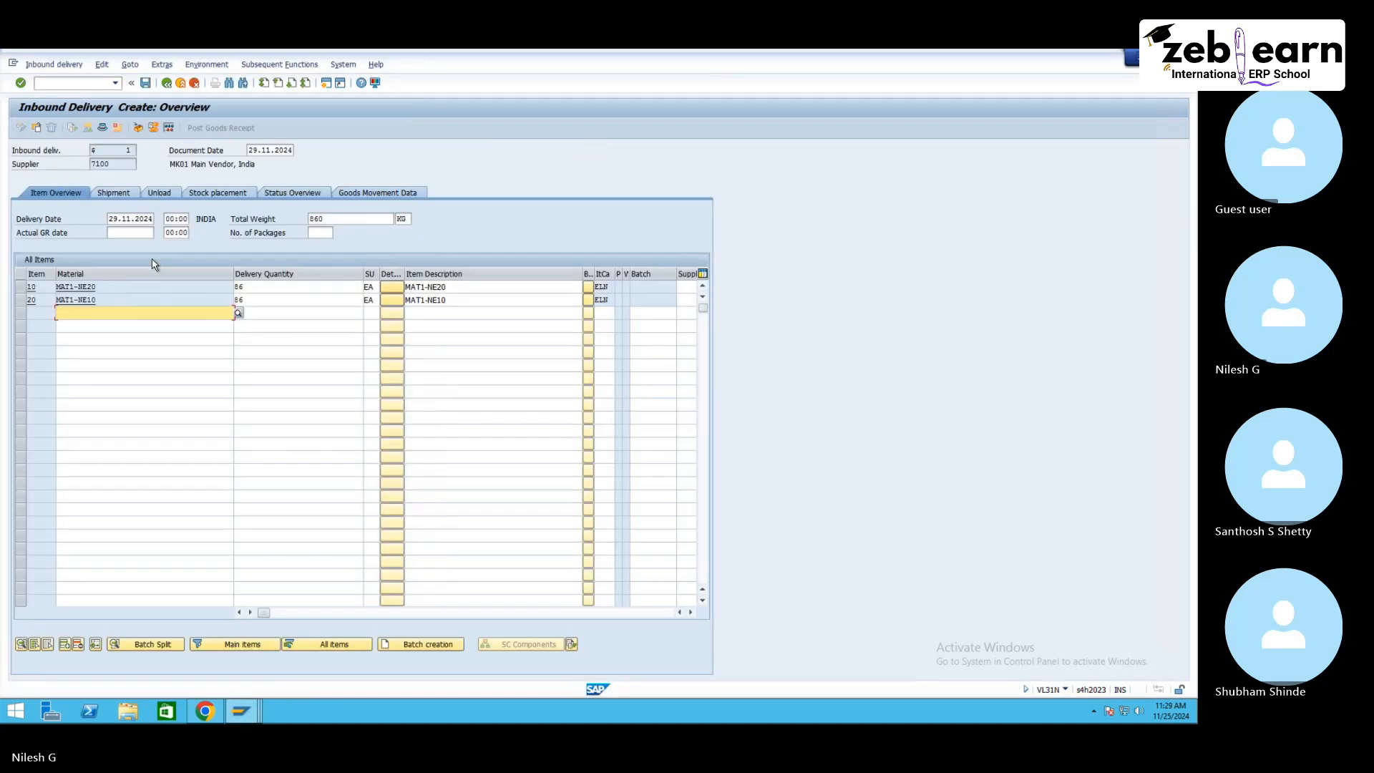
left_click_drag(256, 287, 219, 298)
type("11")
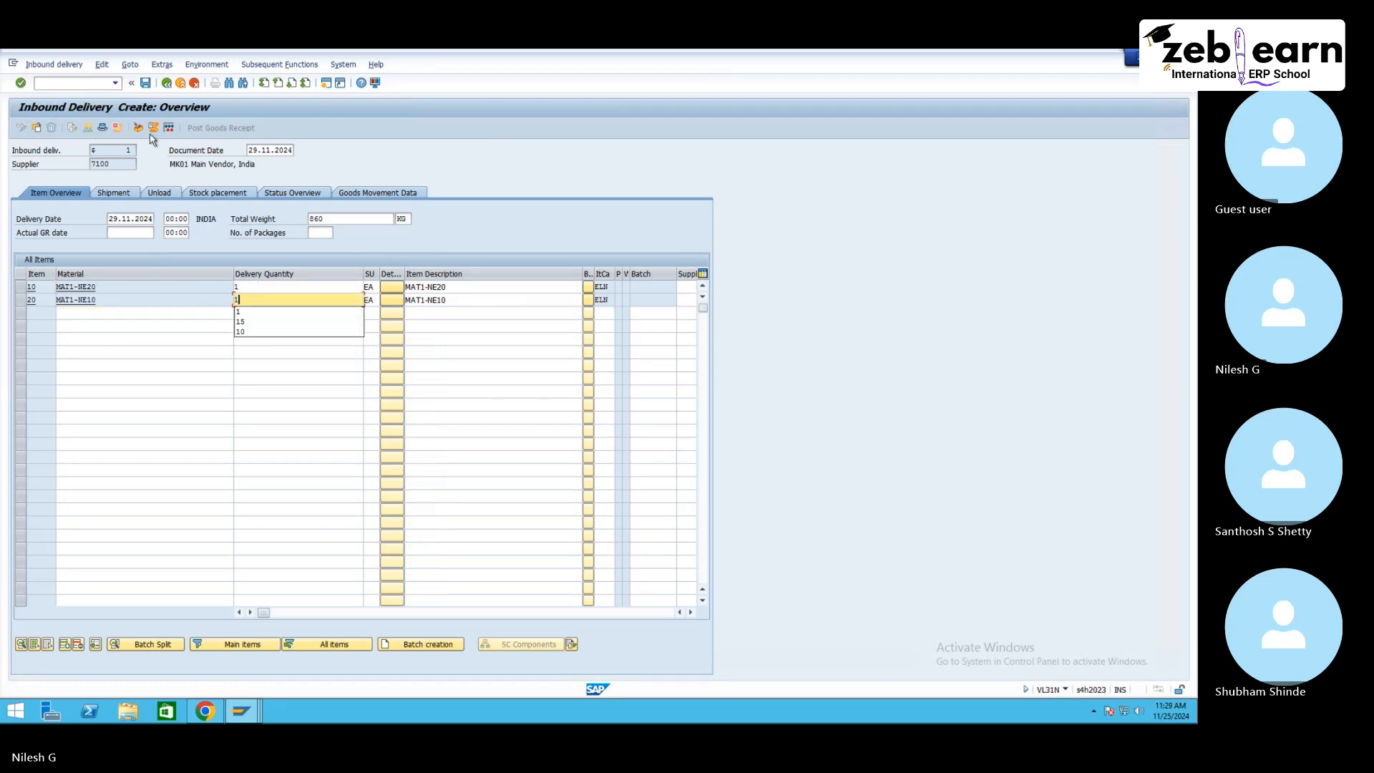
left_click(146, 88)
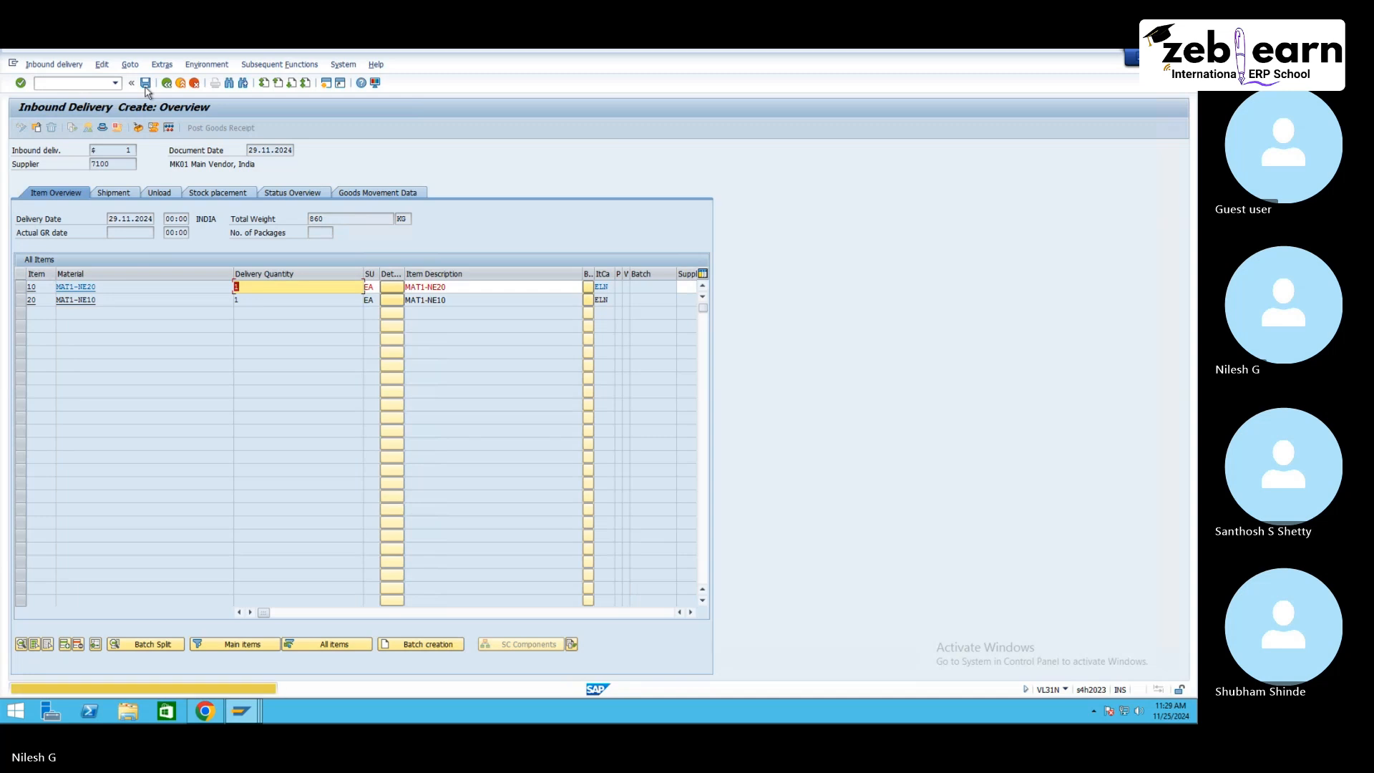
left_click(146, 89)
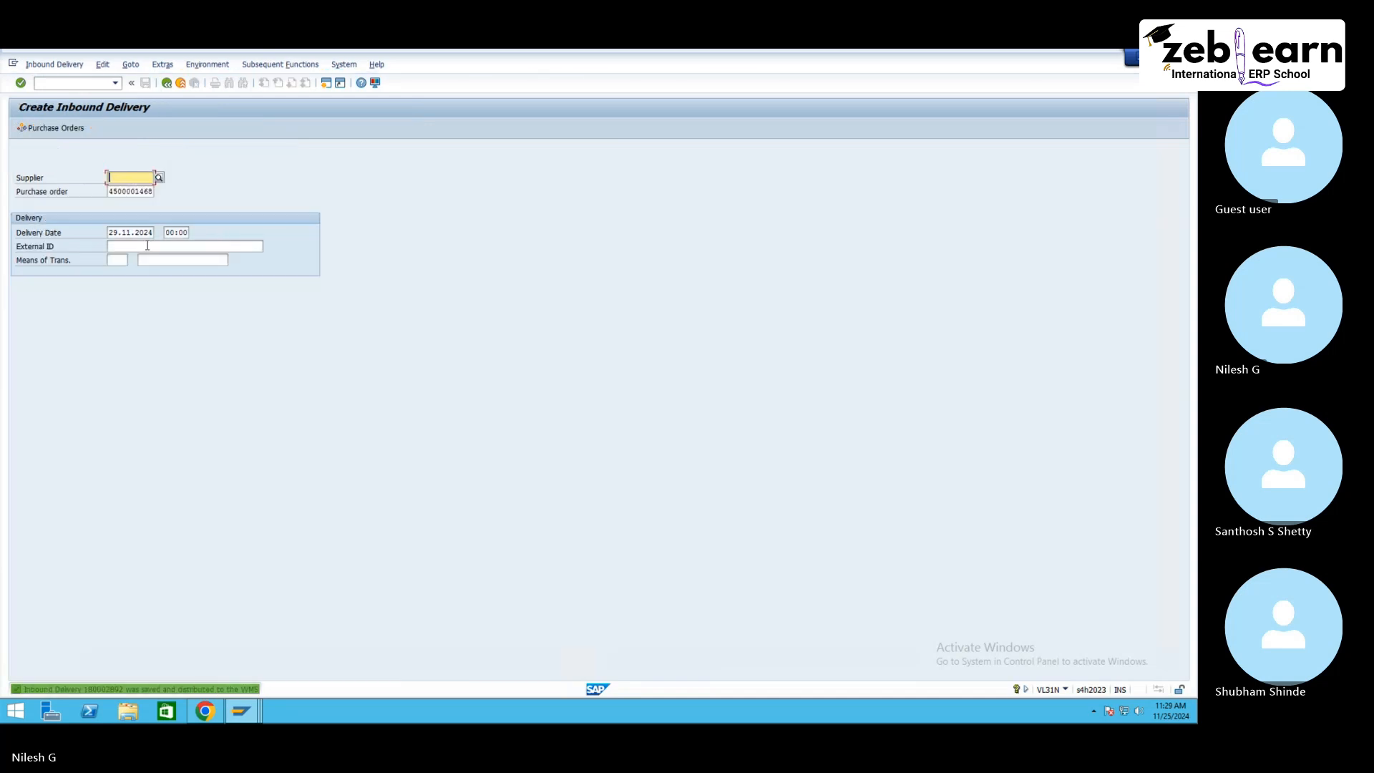
Step: Start another inbound delivery with the next external ID and set both item quantities to 3
left_click(146, 246)
type("S")
left_click(152, 258)
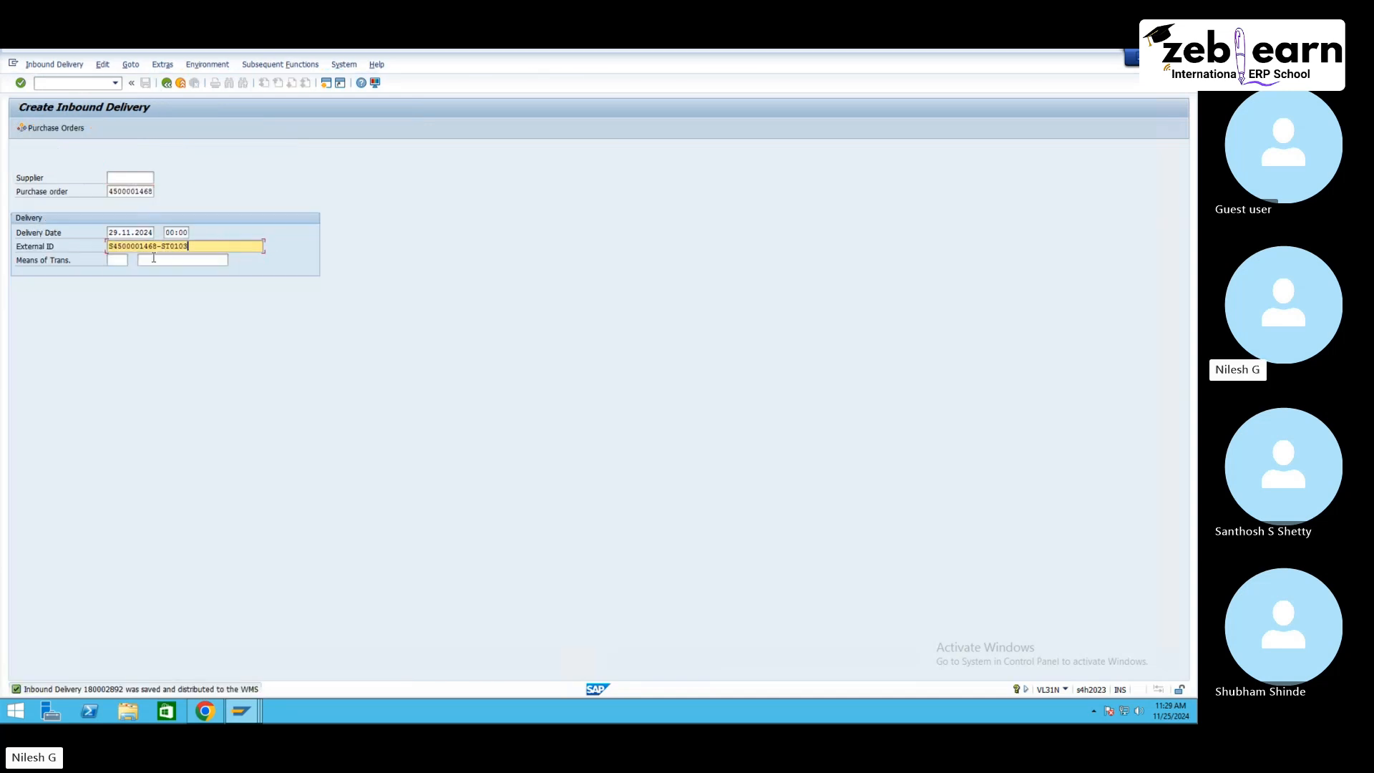
key("Return")
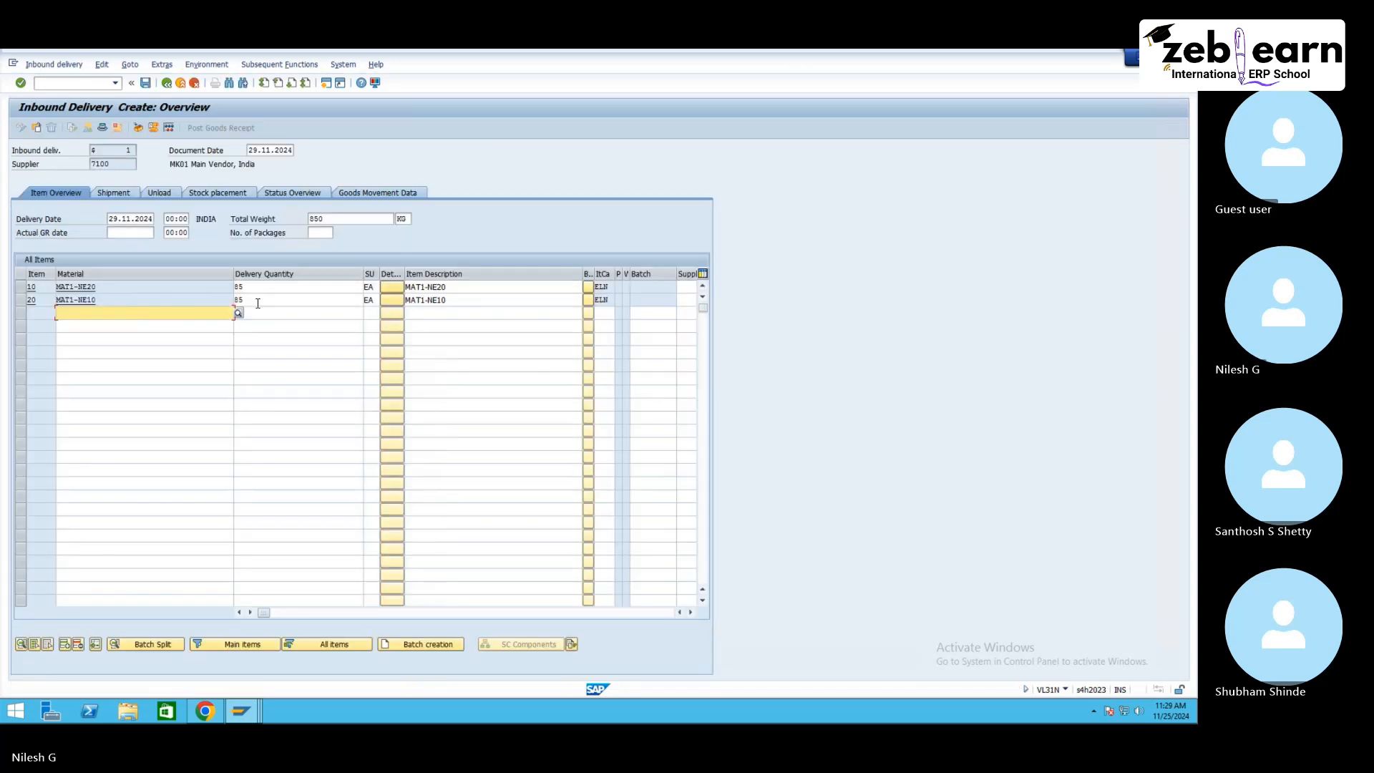
left_click_drag(258, 290, 223, 288)
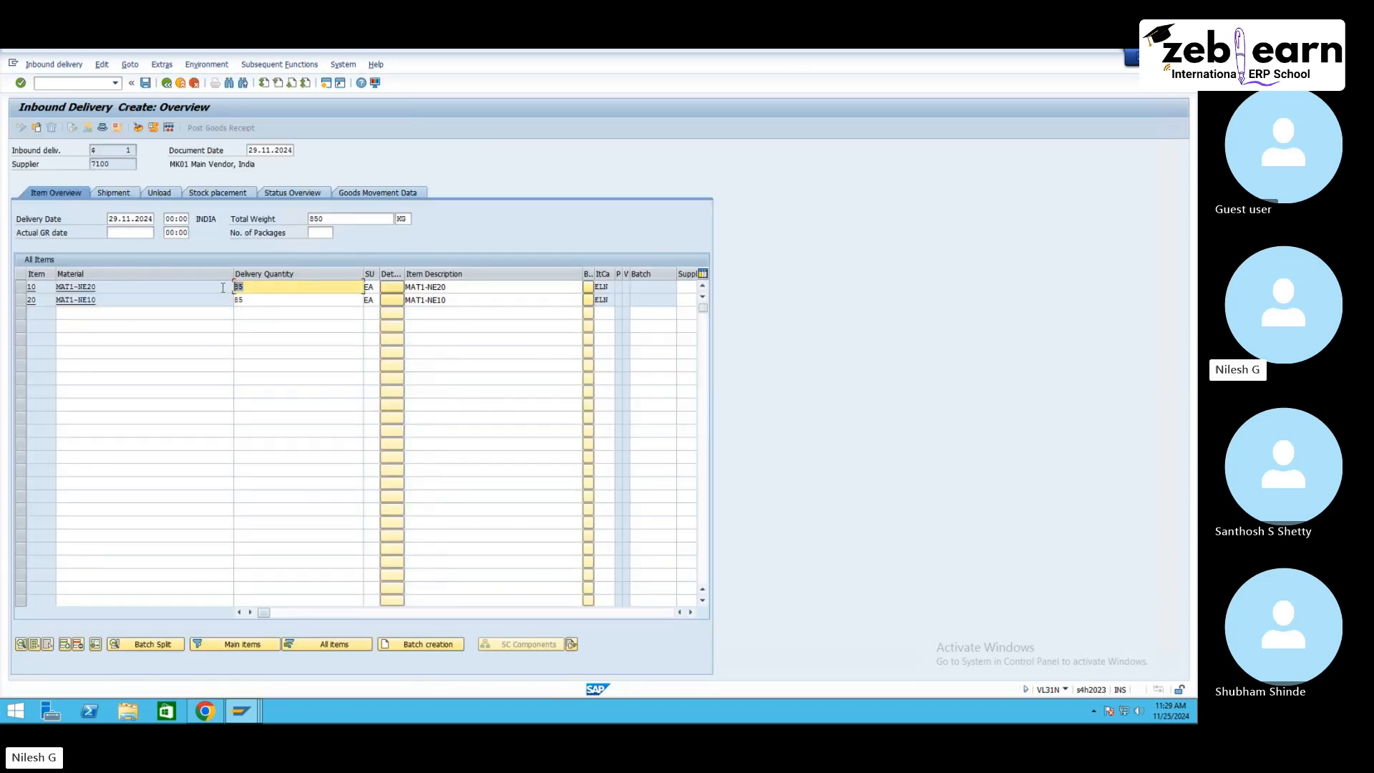
type("5")
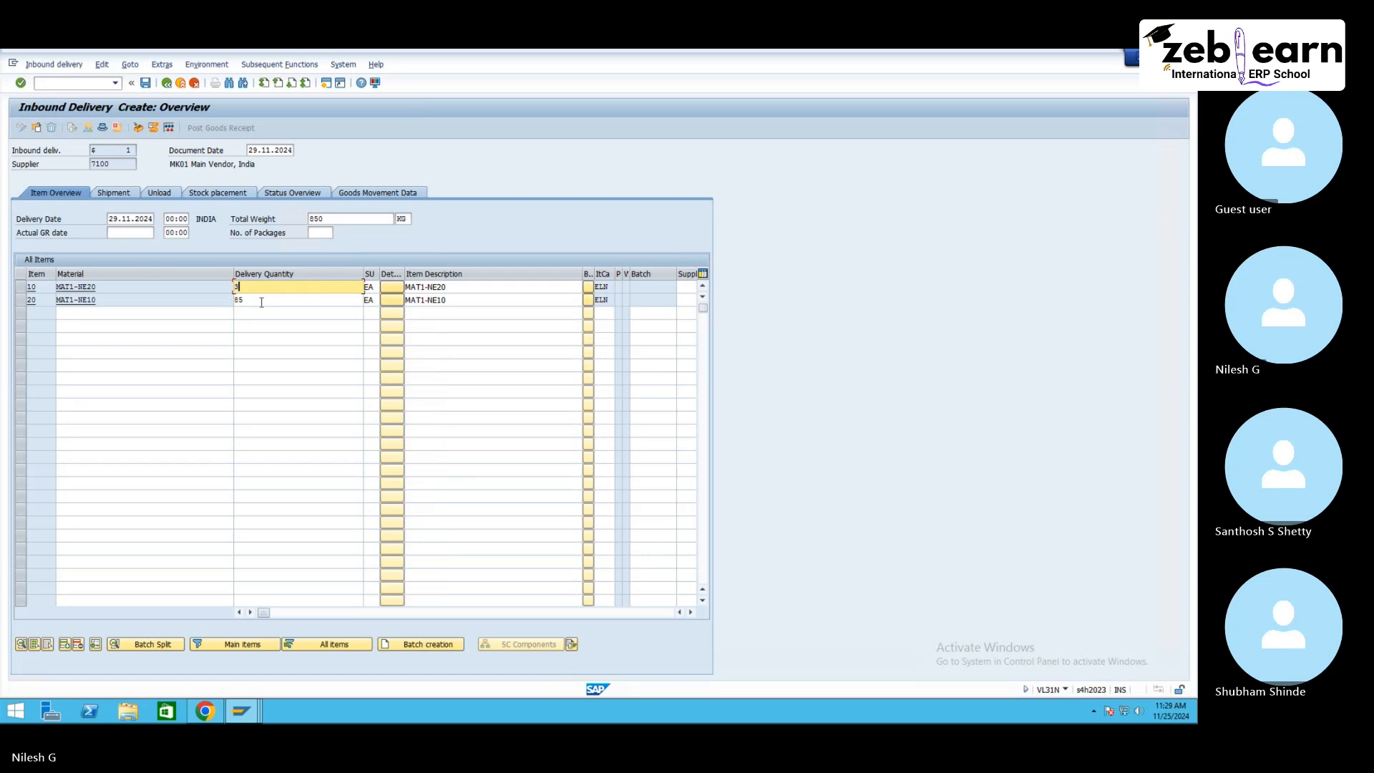
double_click(227, 301)
type("3")
key("Return")
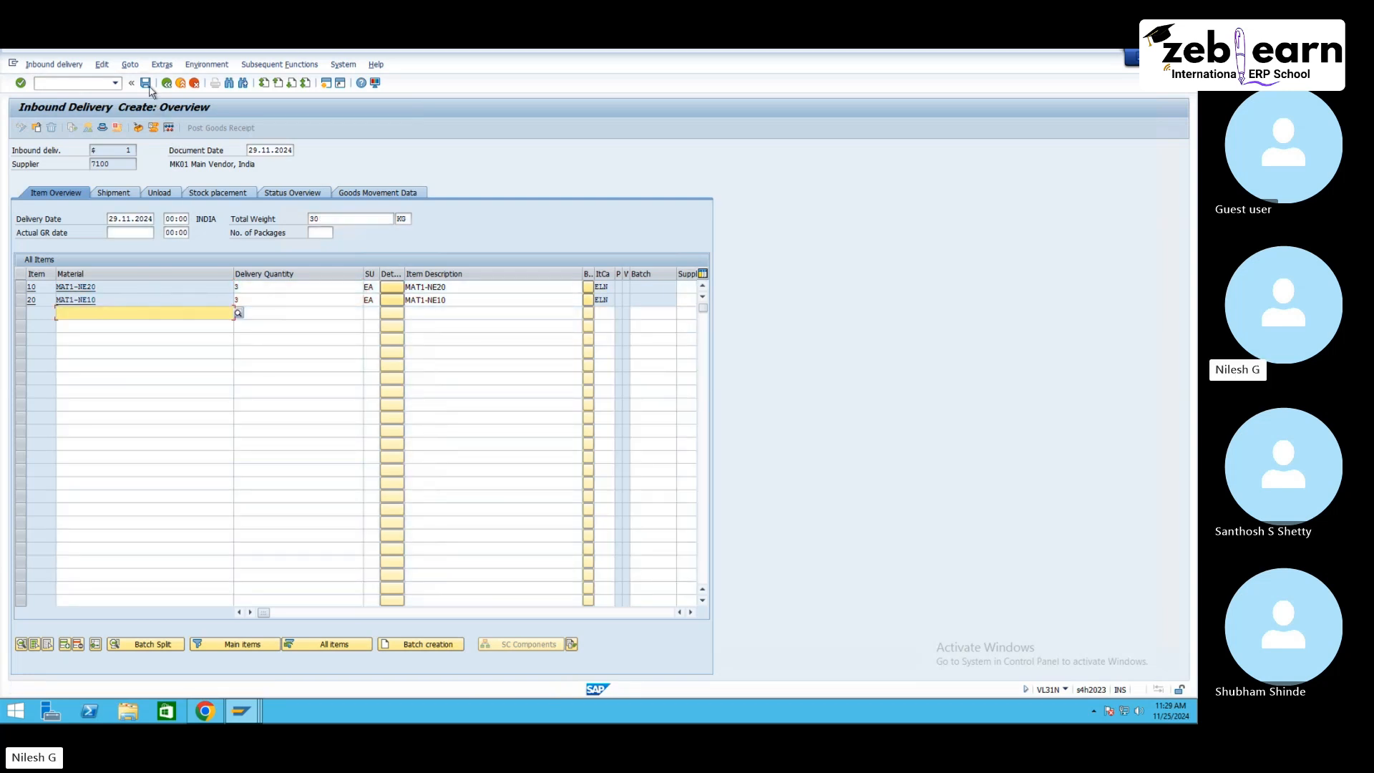
Step: Open inbound delivery 180002892 in delivery maintenance and post its goods receipt
left_click(242, 711)
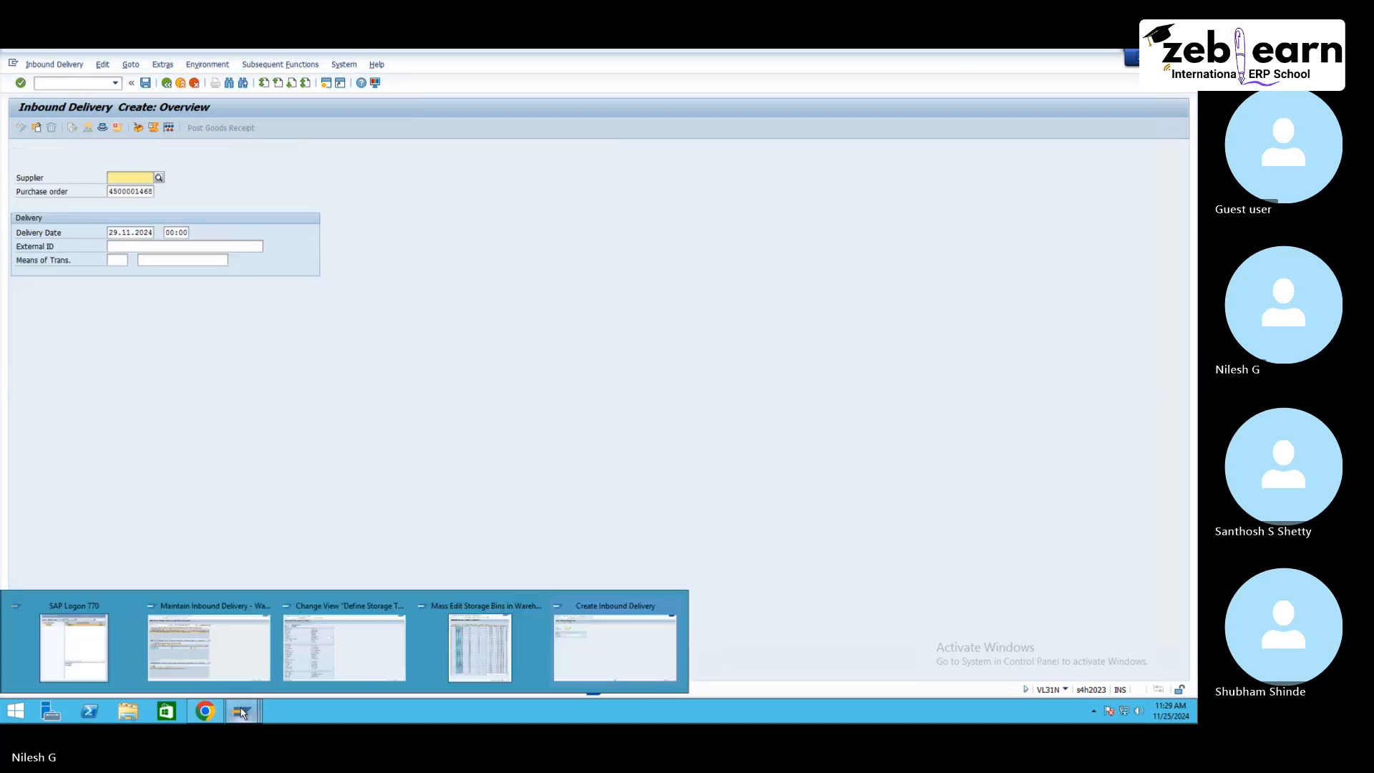
left_click(220, 651)
left_click(422, 148)
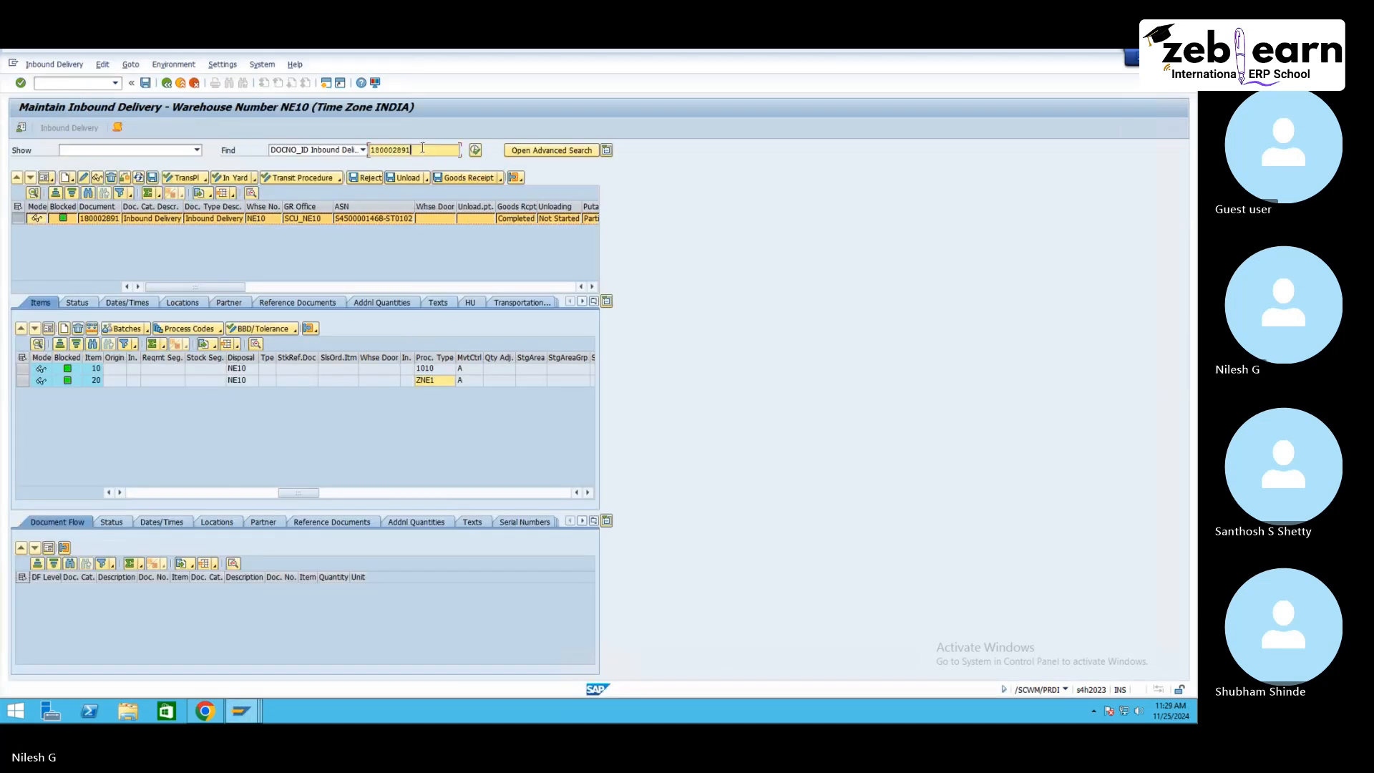
key("BackSpace")
type("2")
left_click(476, 151)
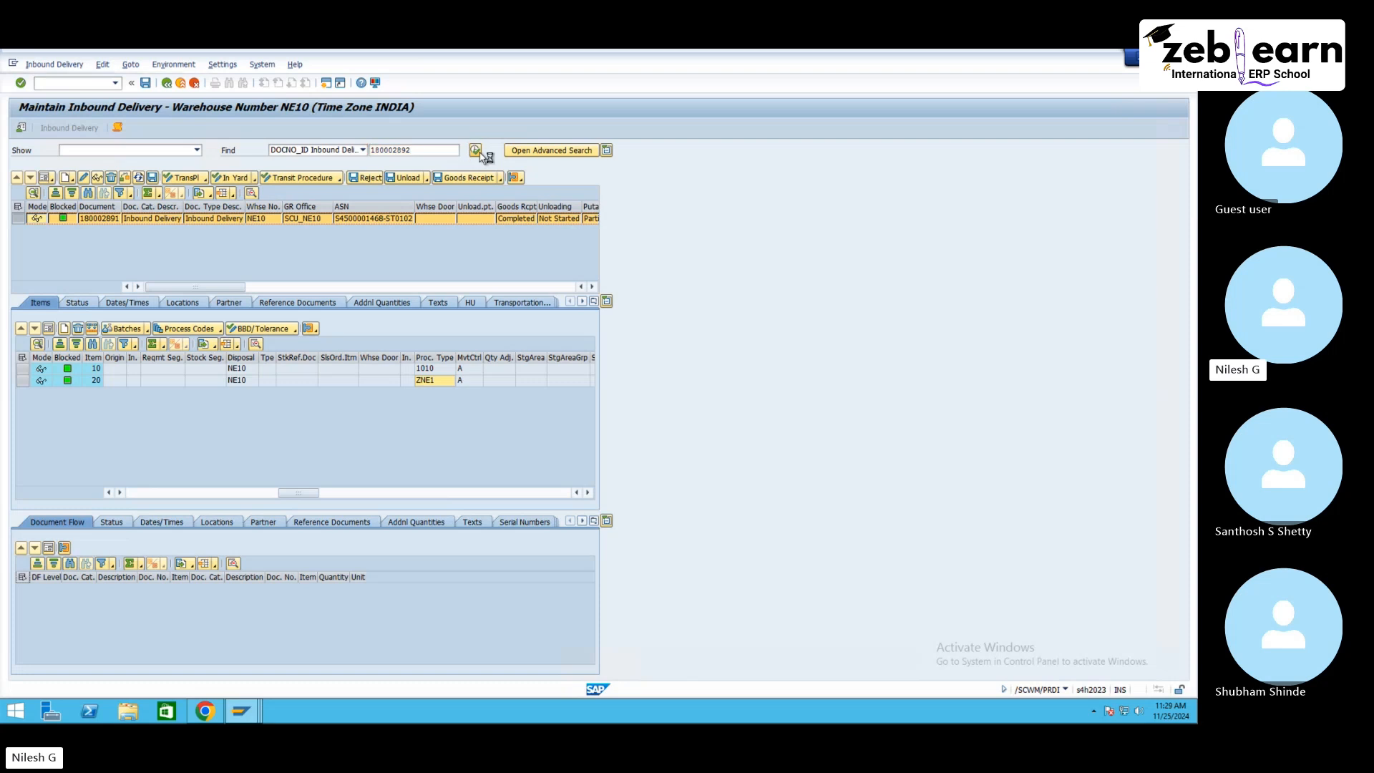
left_click(466, 178)
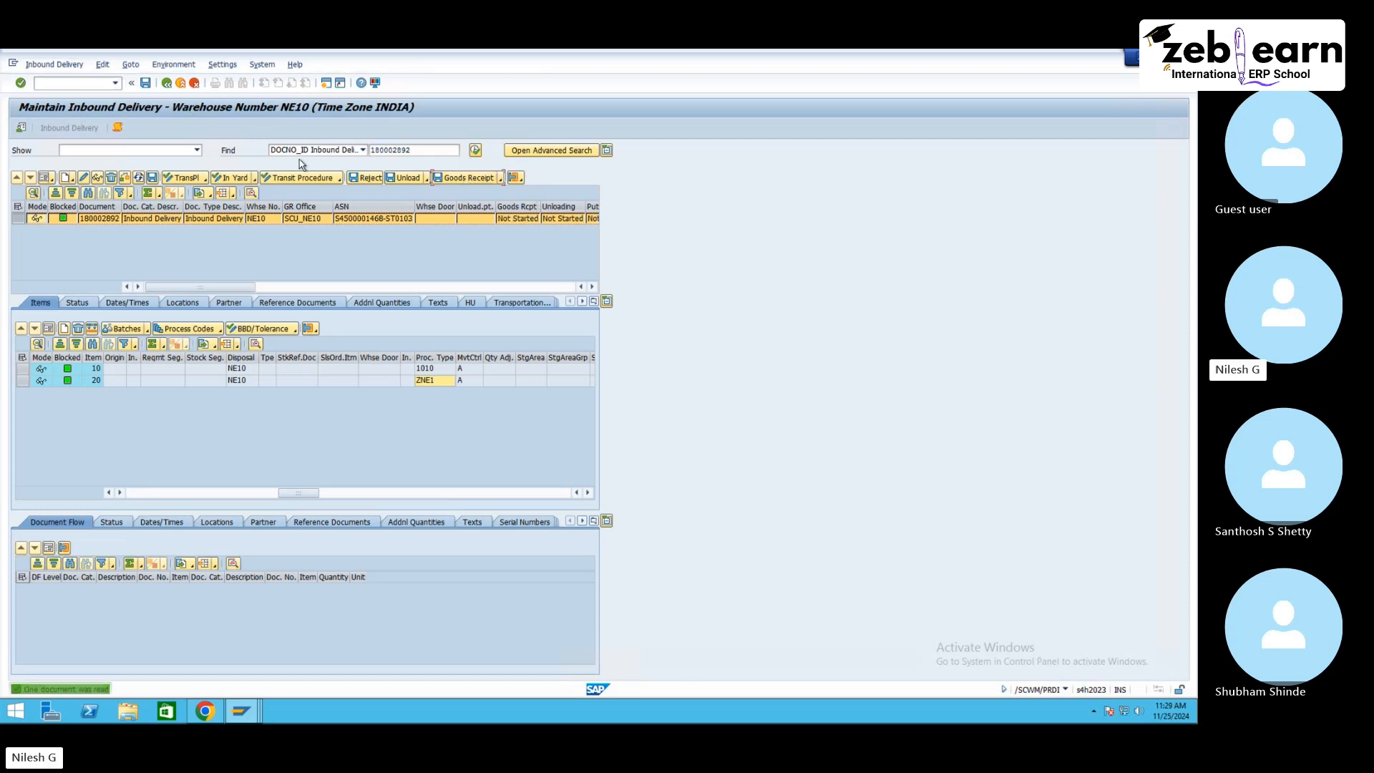
Step: Create a putaway warehouse task for item 10 of delivery 180002892
left_click(58, 64)
mouse_move(72, 94)
left_click(175, 96)
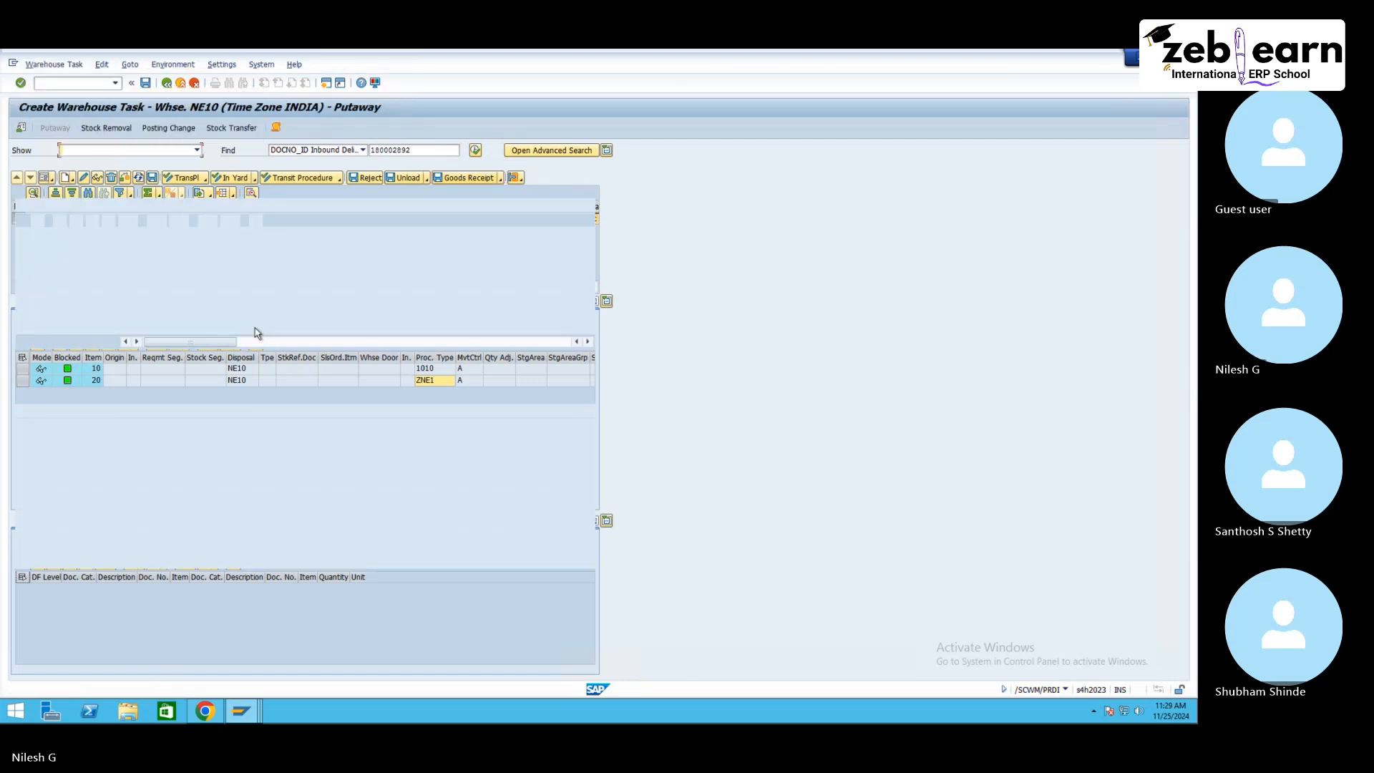
left_click(23, 245)
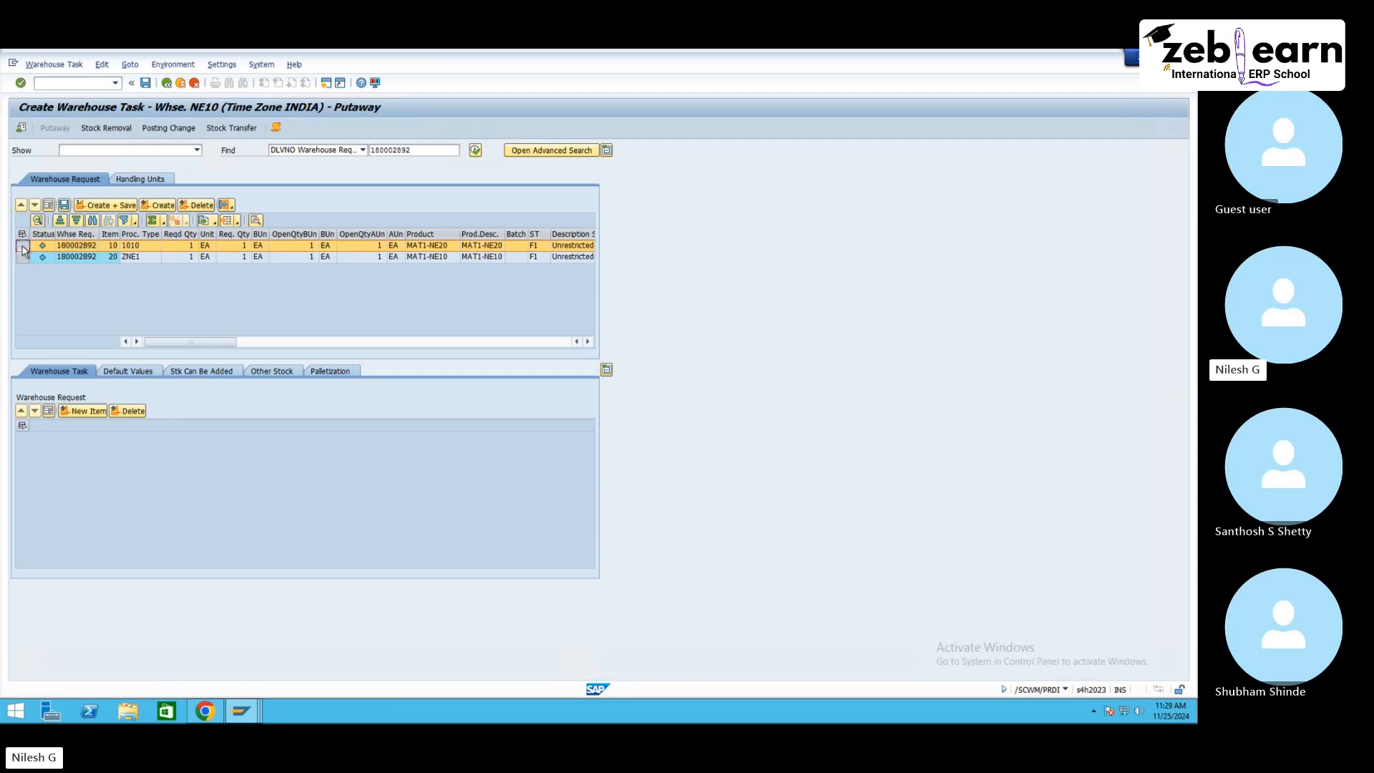
left_click(158, 206)
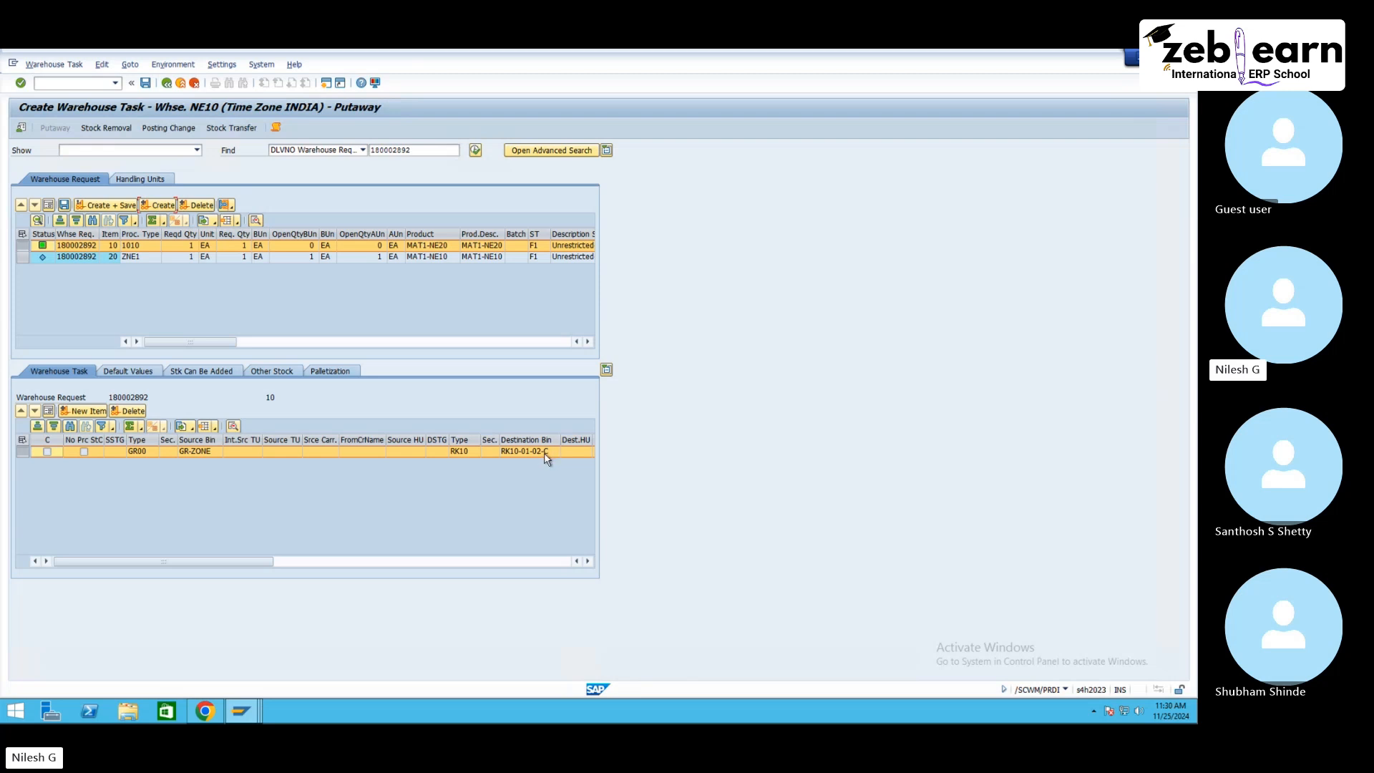
Step: Refresh the RK10 storage bin list and inspect bin RK10-01-02-B's details and stock
mouse_move(242, 712)
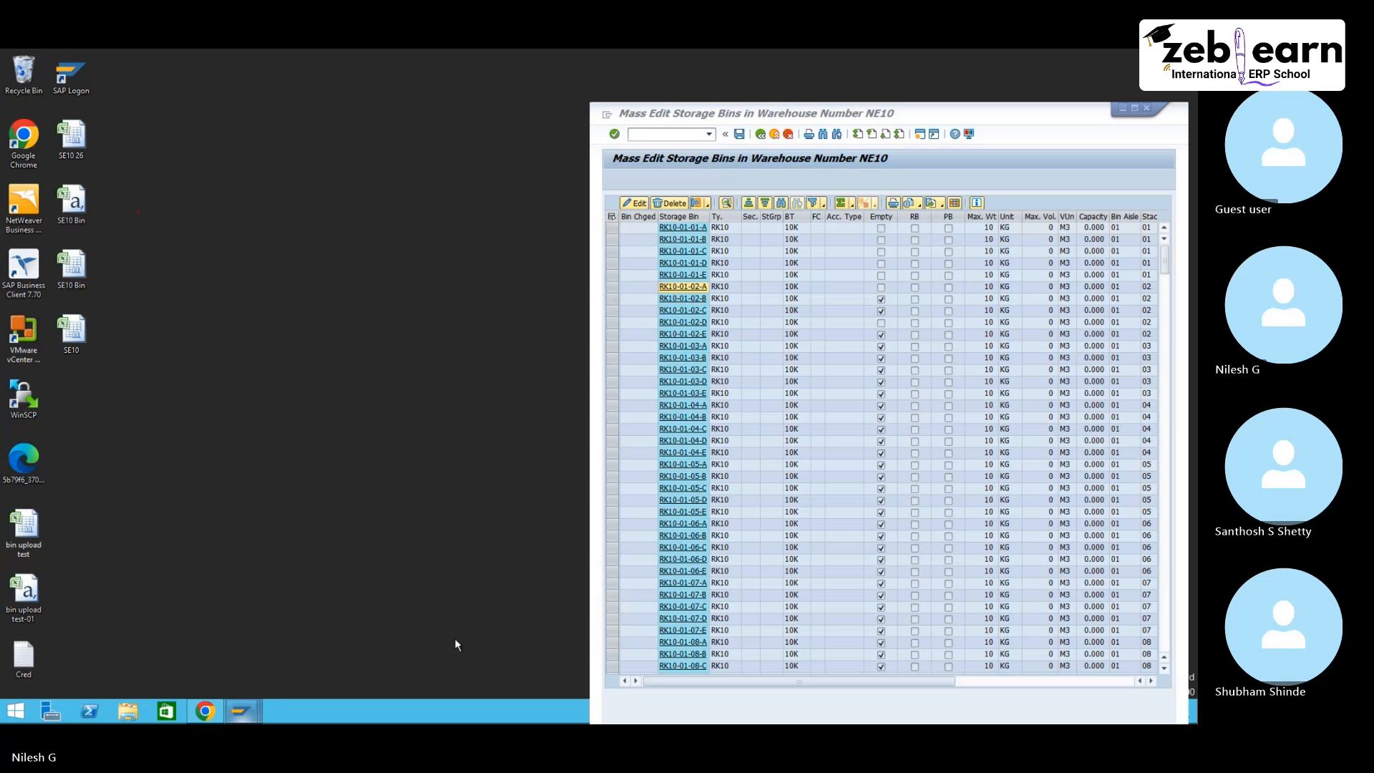
left_click(455, 641)
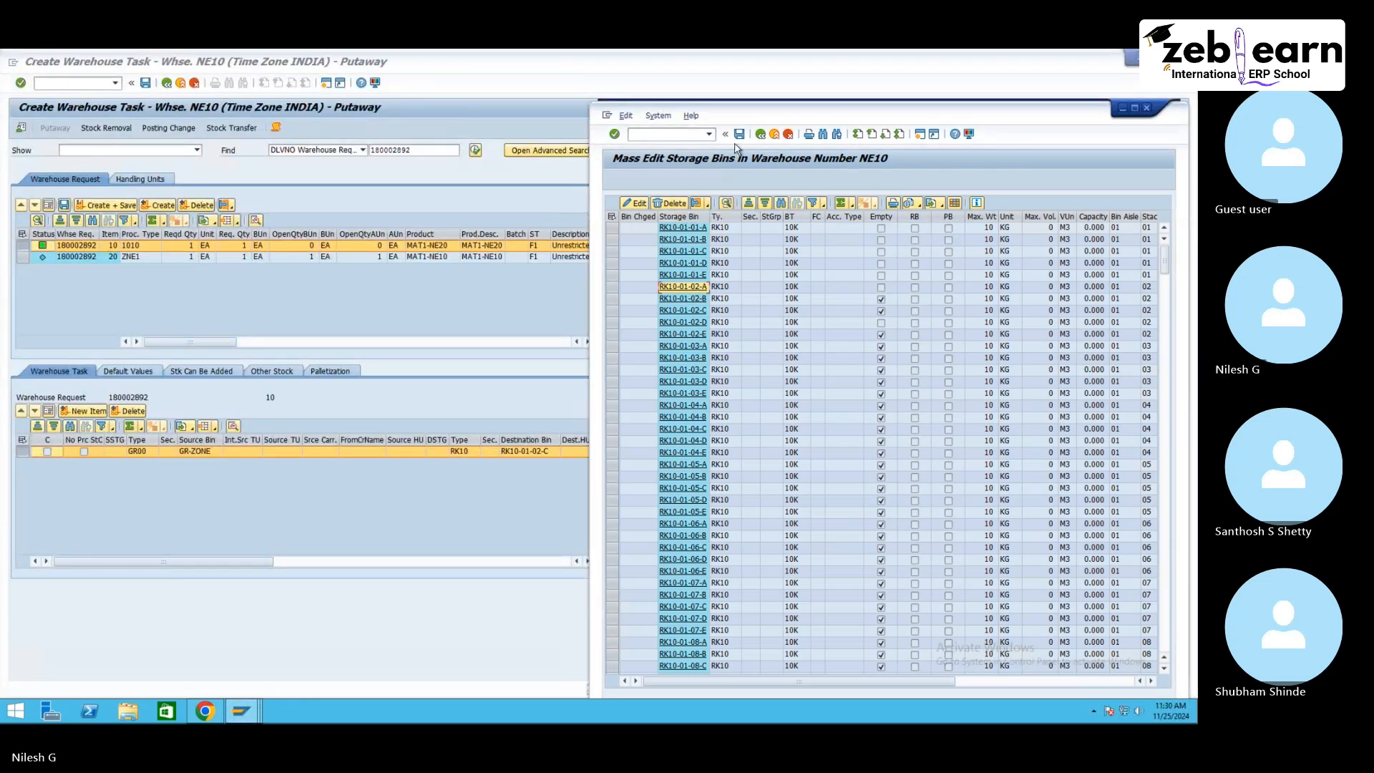
left_click(761, 134)
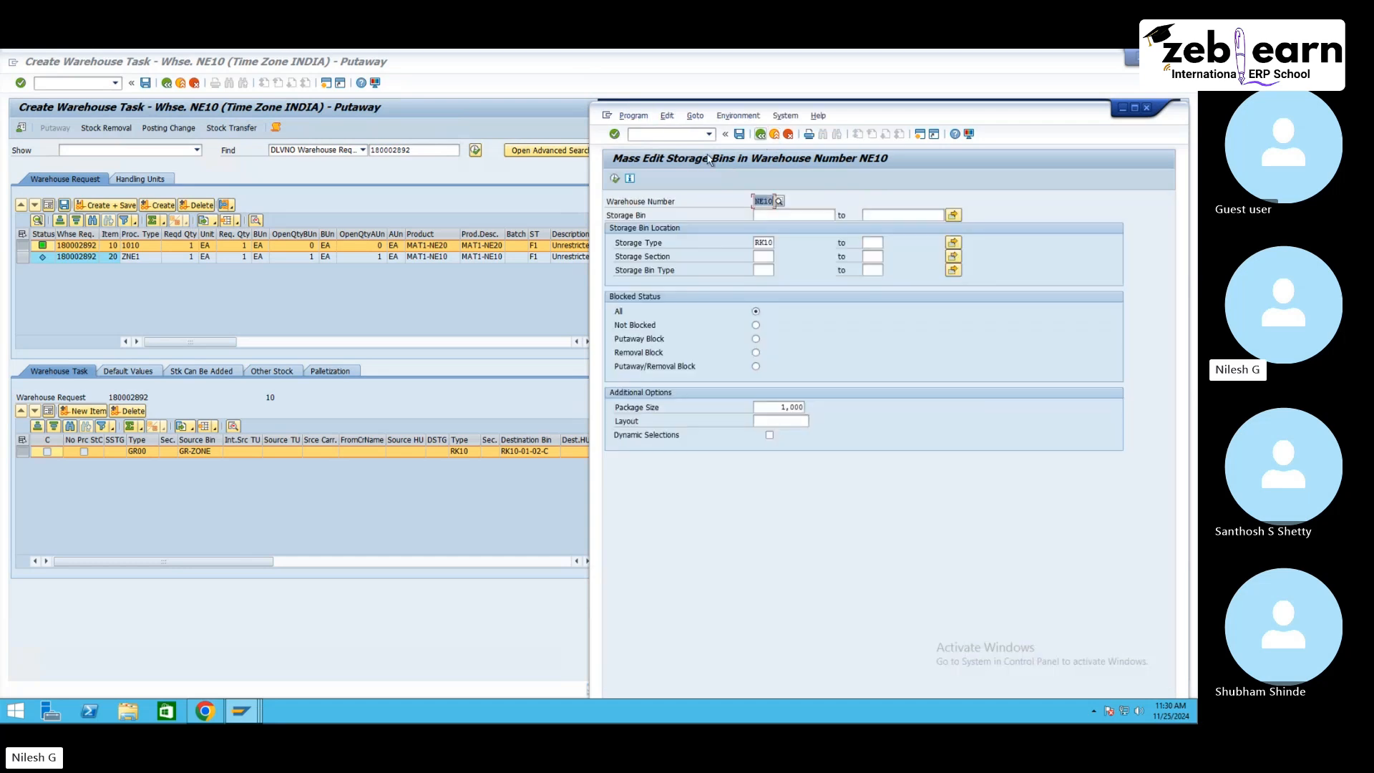
left_click(616, 178)
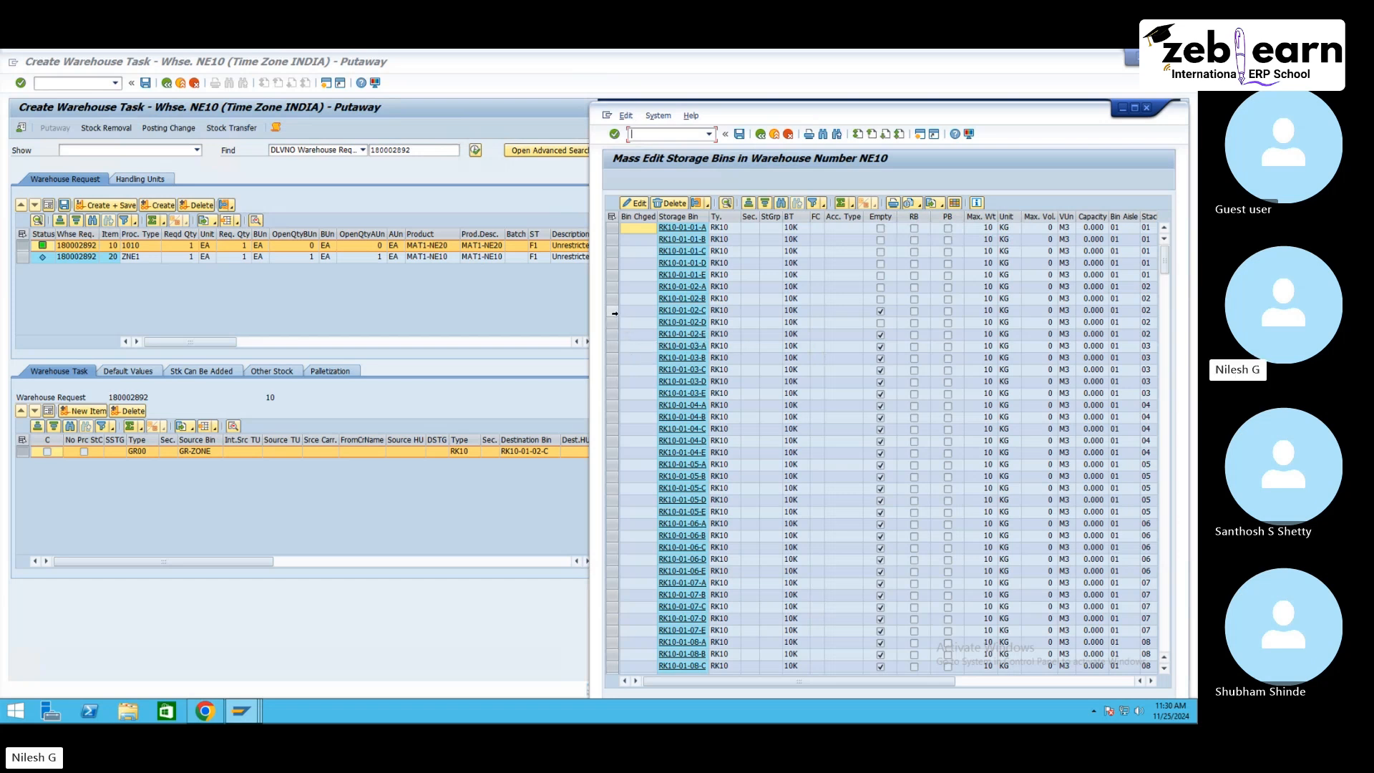
left_click(612, 312)
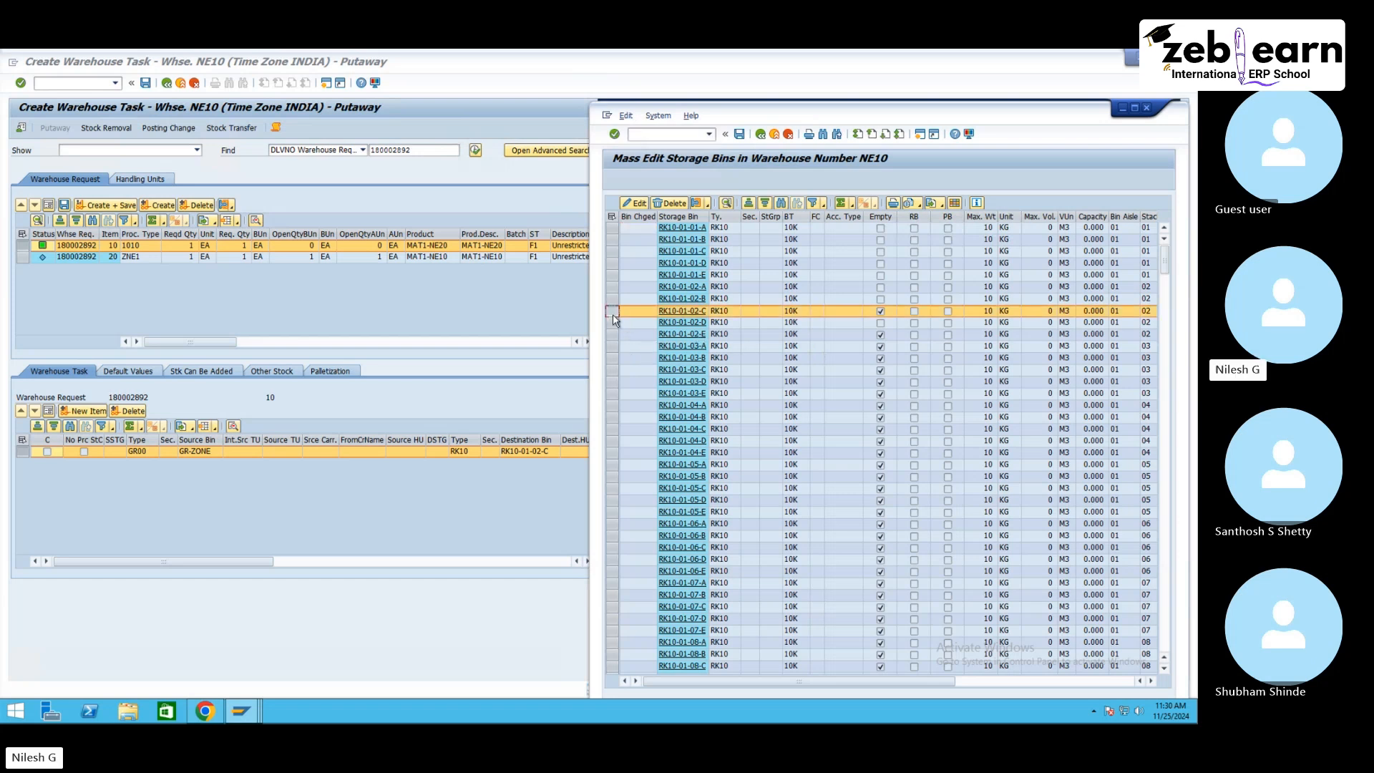
left_click(683, 302)
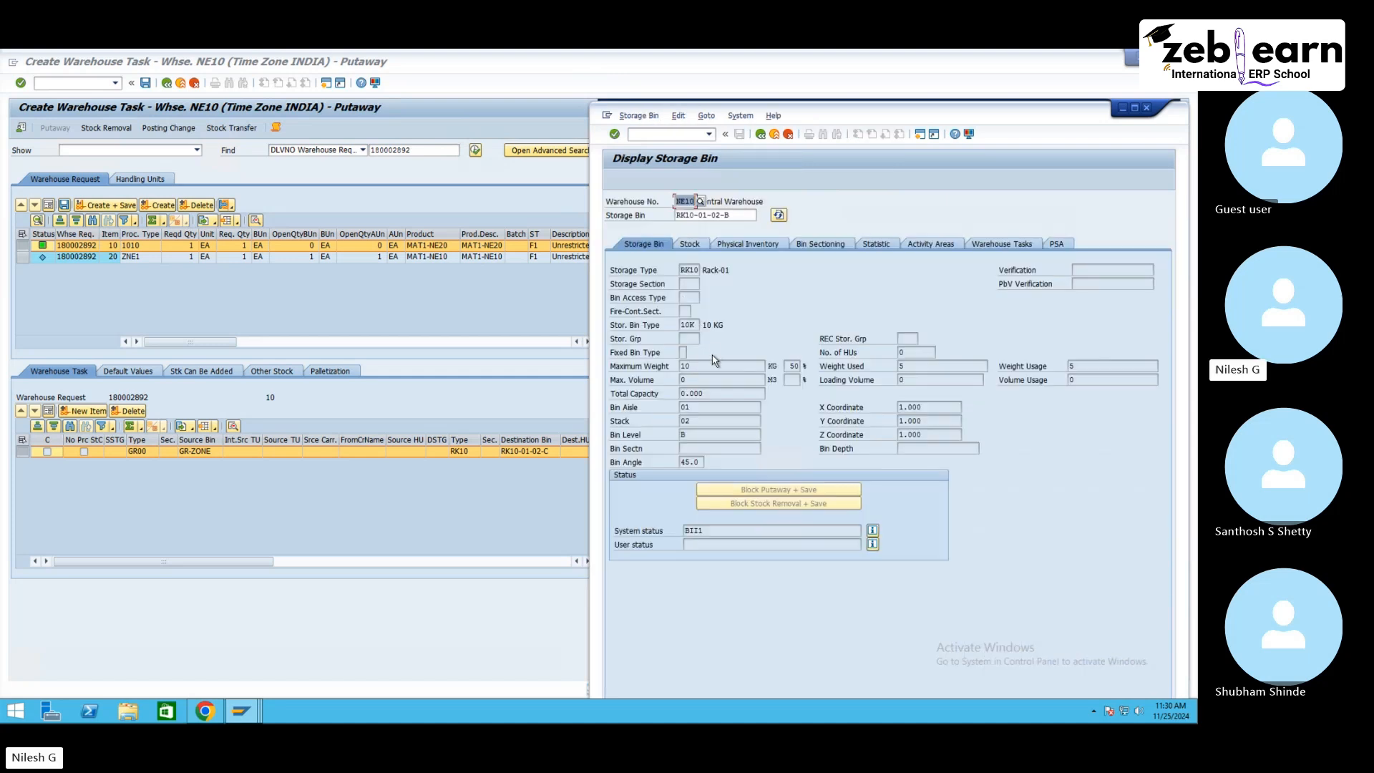
left_click(693, 246)
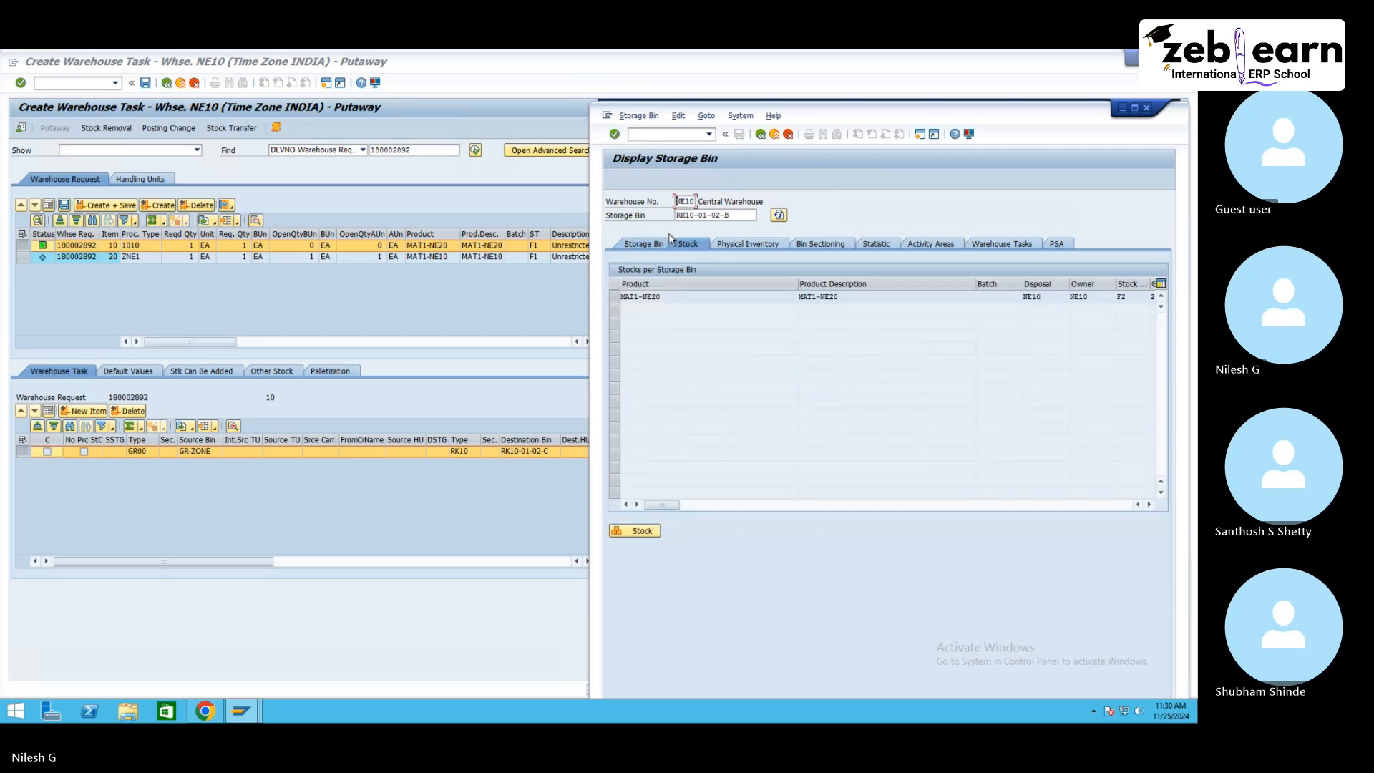
left_click(669, 242)
left_click(243, 710)
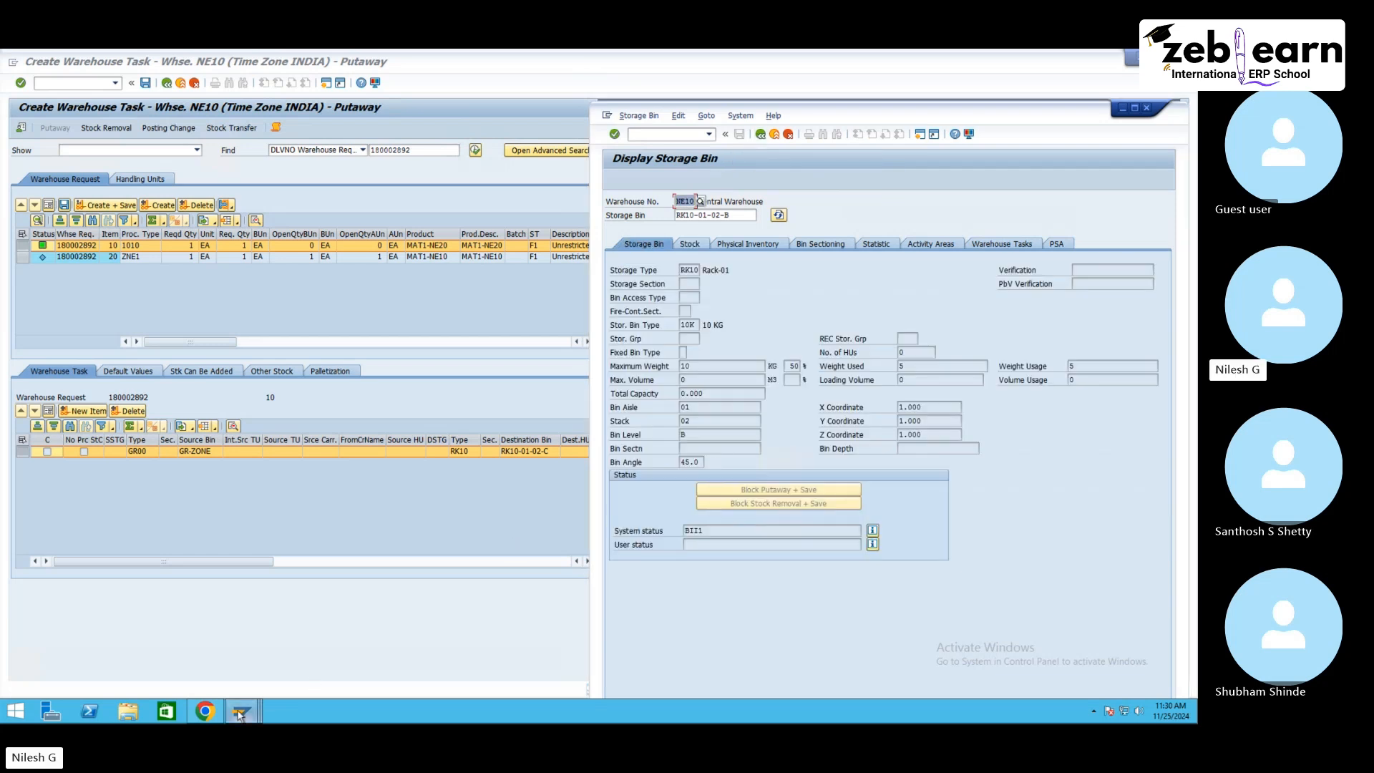
Step: Review the Putaway Rules setting in the storage type definition for RK10 Rack-01
left_click(330, 651)
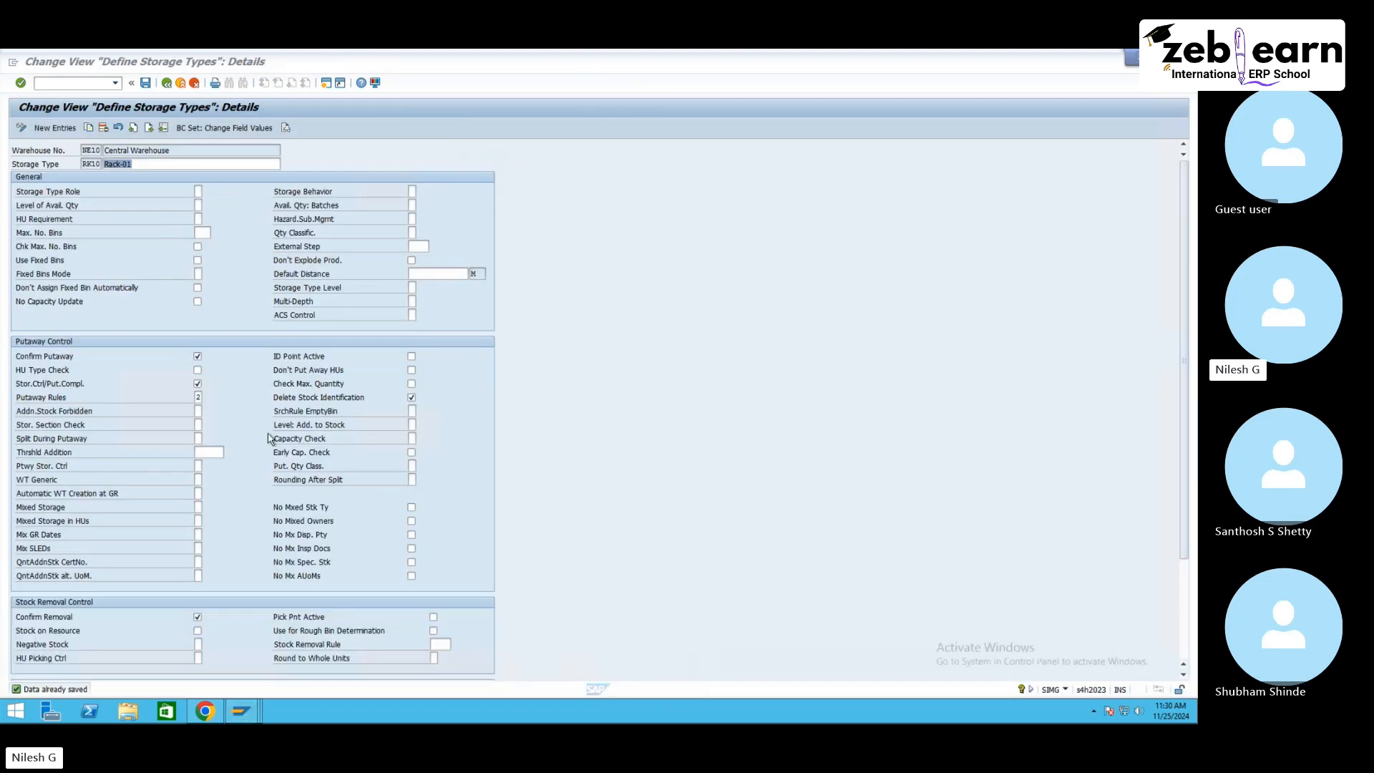
left_click(199, 398)
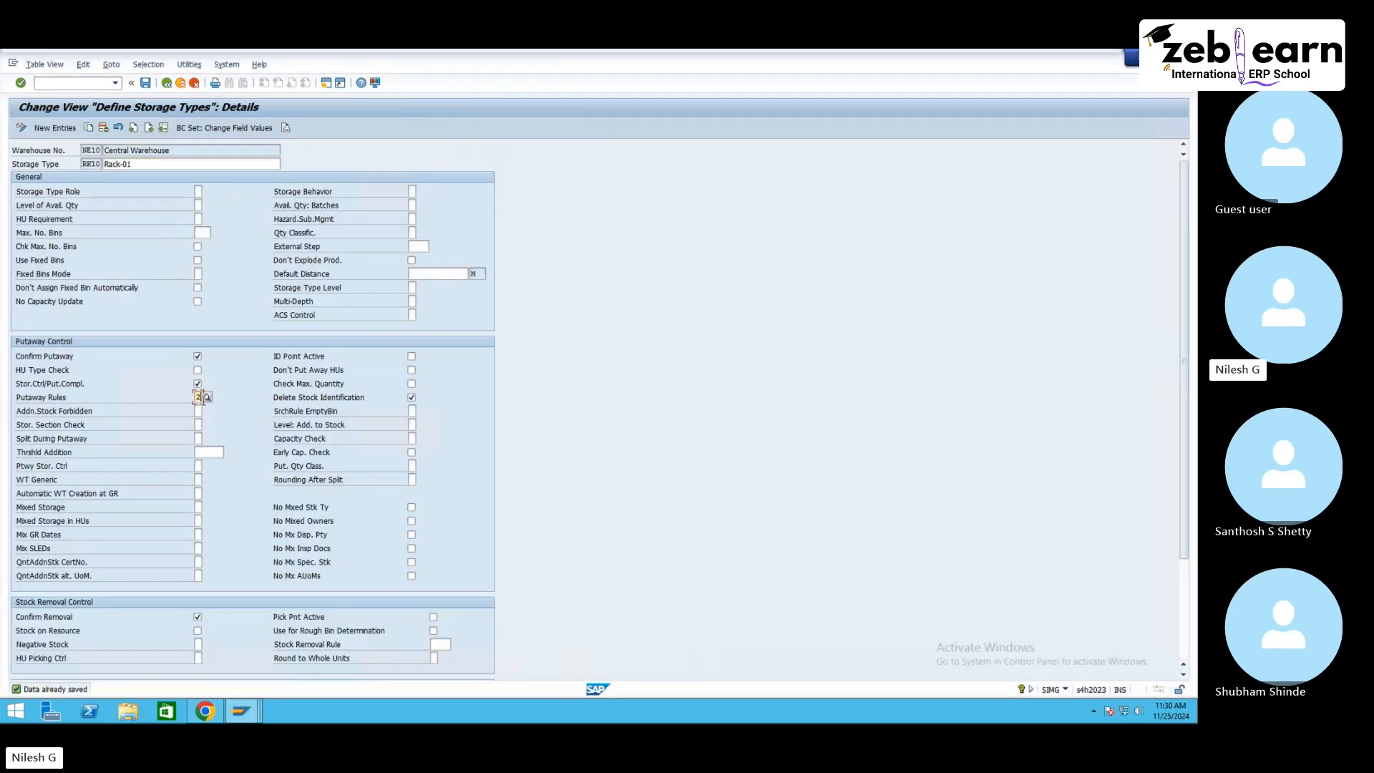
left_click(250, 721)
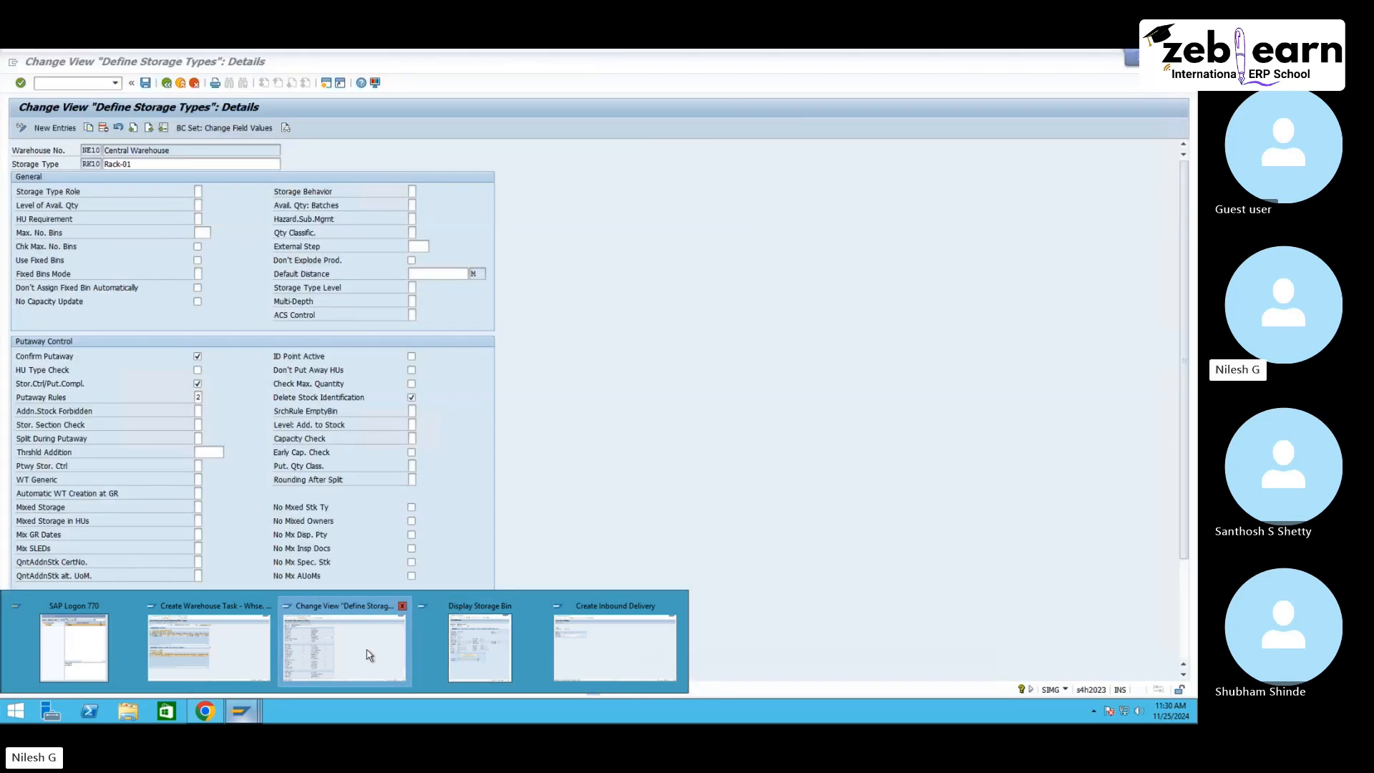
left_click(370, 656)
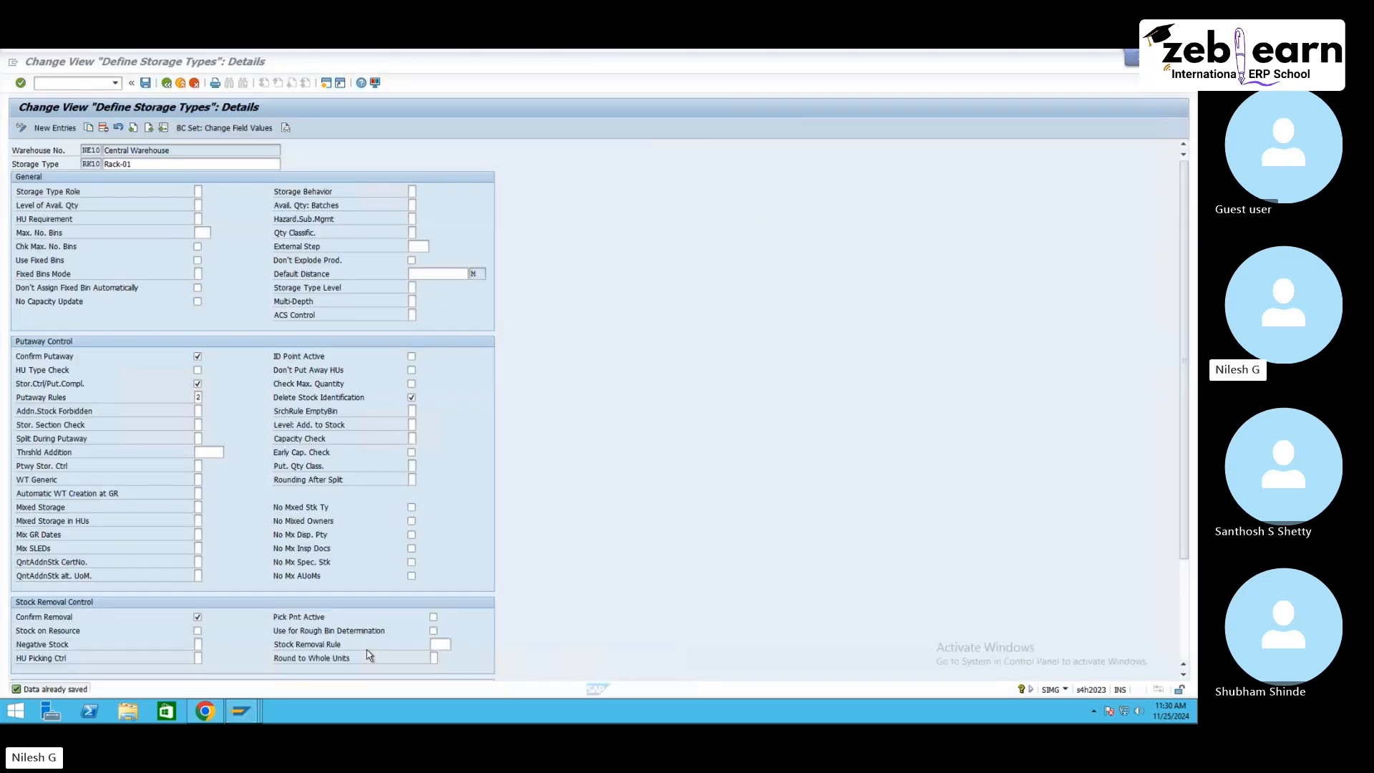
left_click(259, 719)
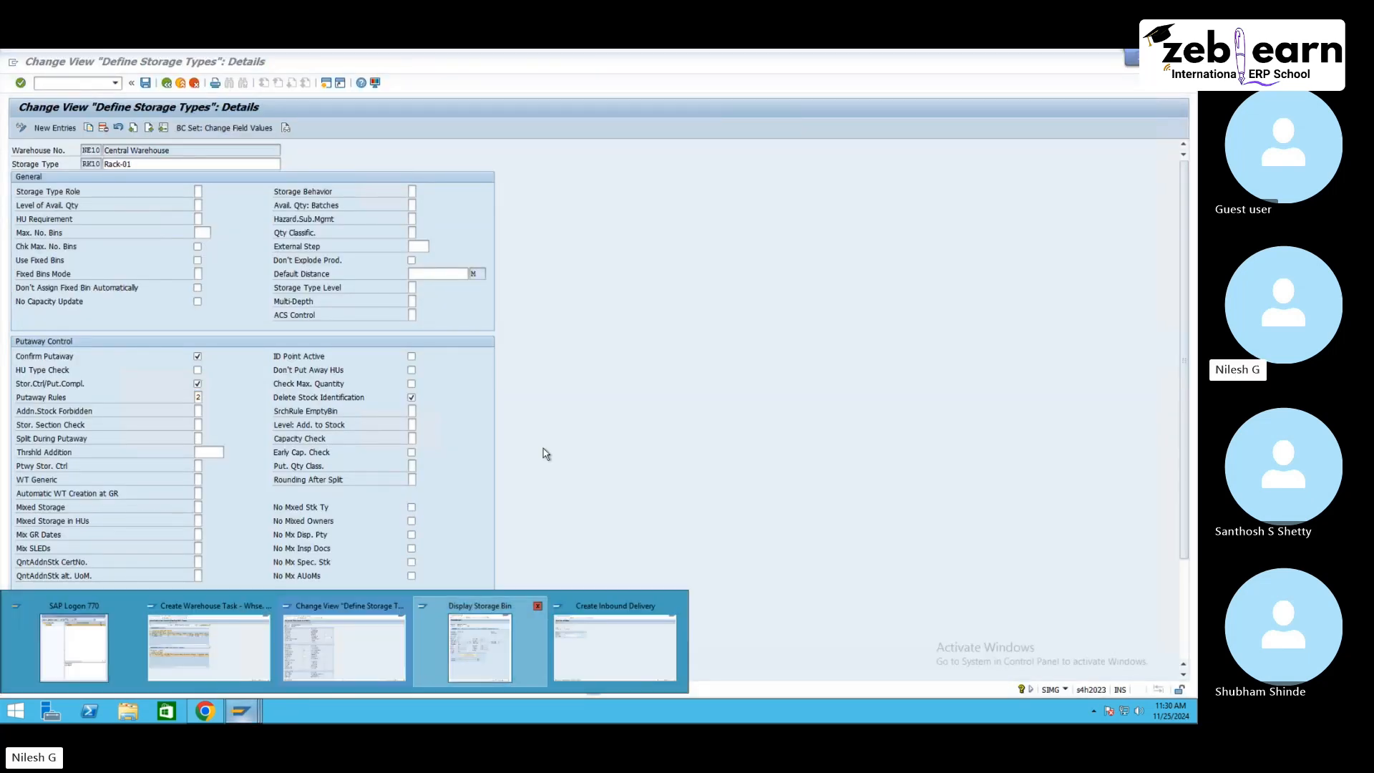
Step: Return to the RK10 mass-edit bin list and open the details of bin RK10-01-02-B
left_click(481, 641)
left_click(761, 135)
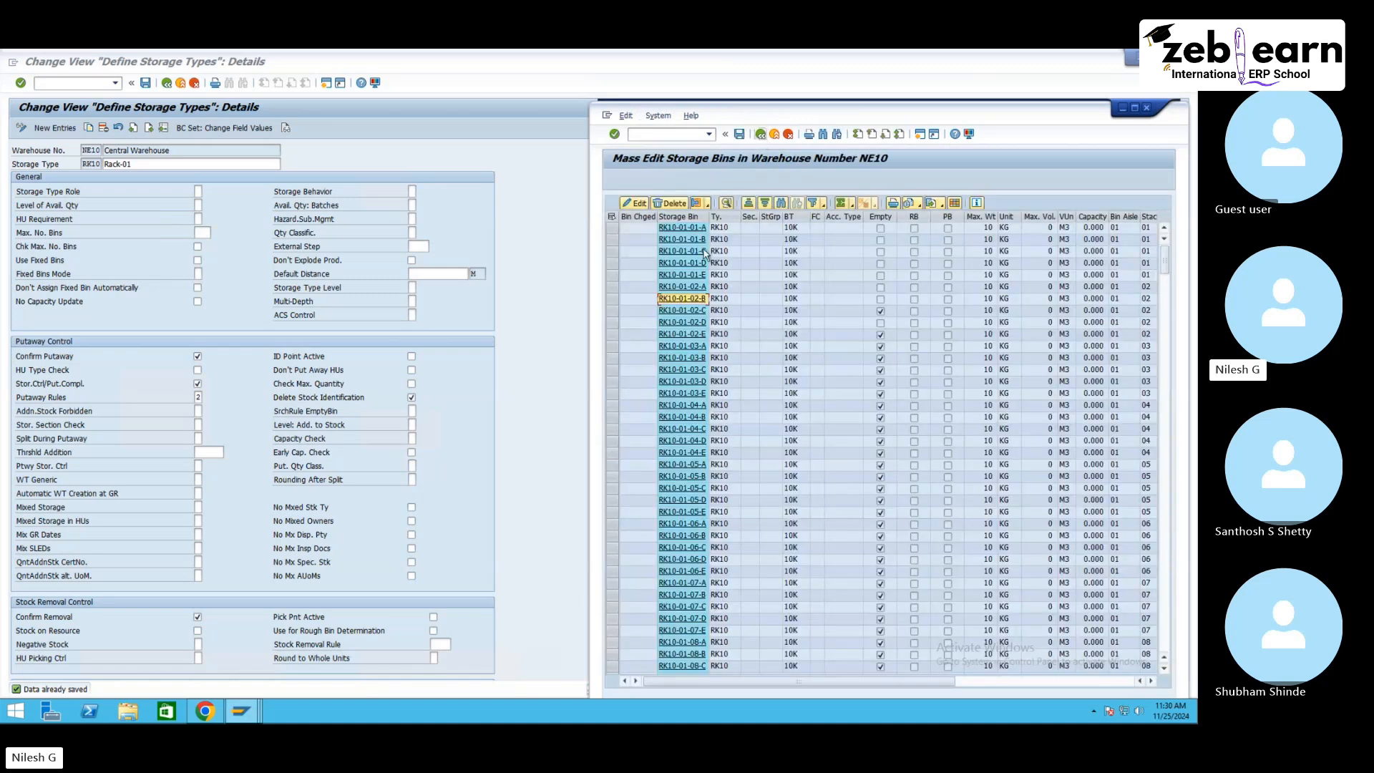
left_click_drag(613, 227, 617, 294)
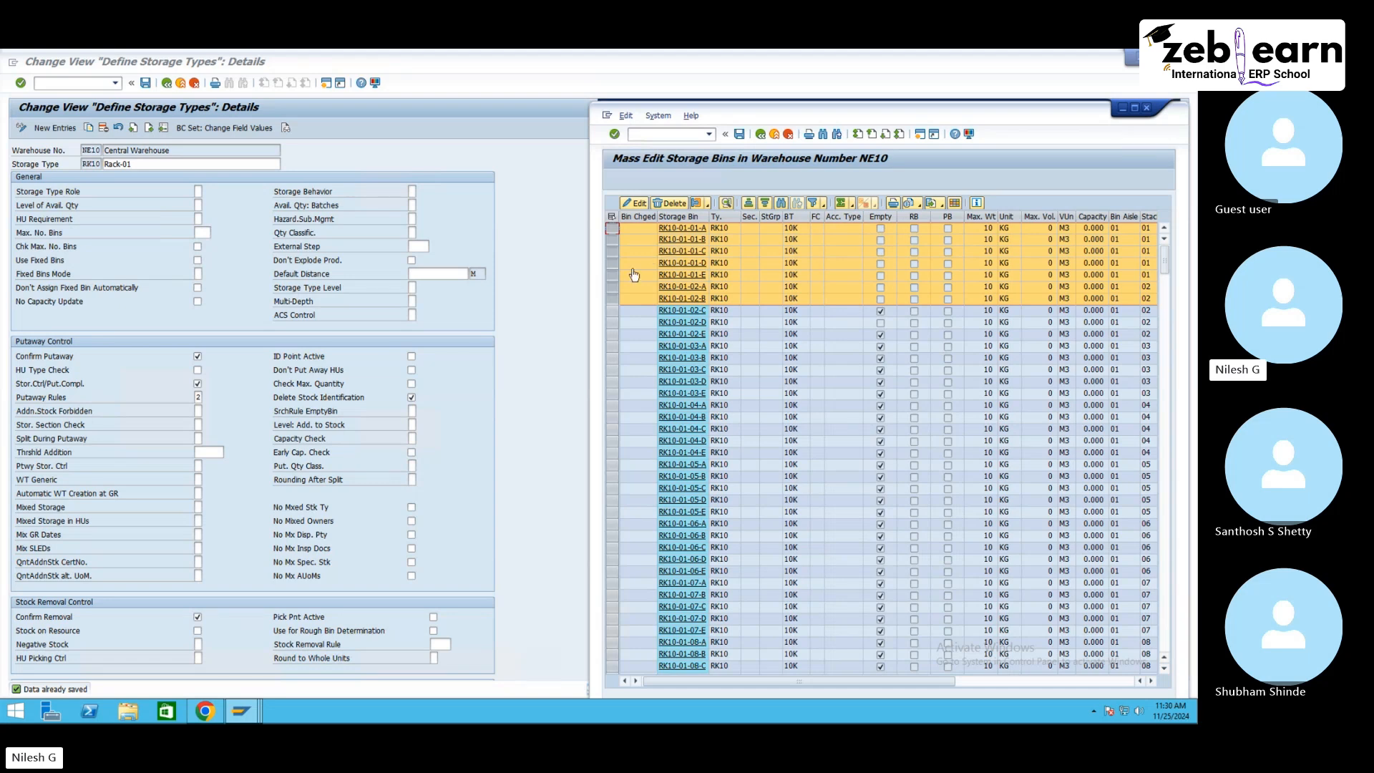
mouse_move(241, 710)
left_click(331, 625)
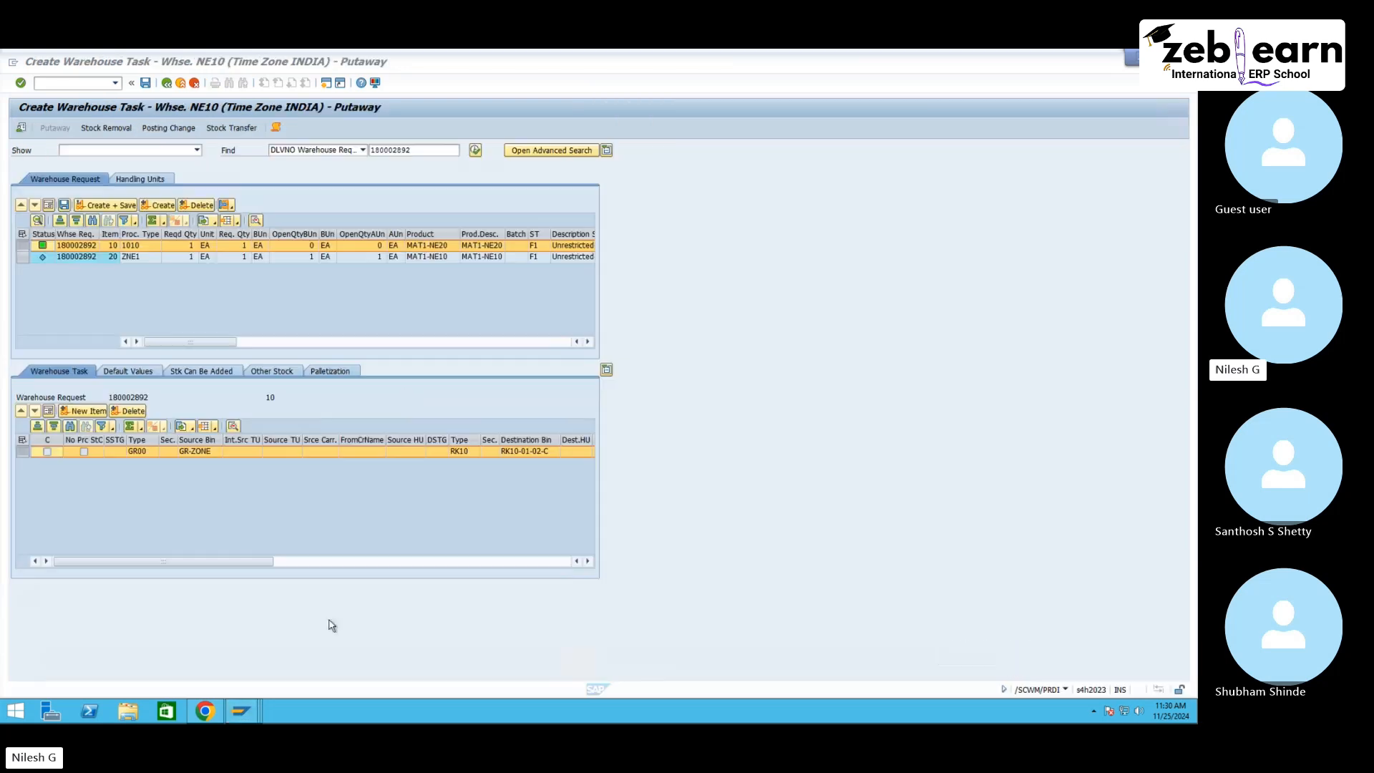
left_click(423, 247)
mouse_move(244, 711)
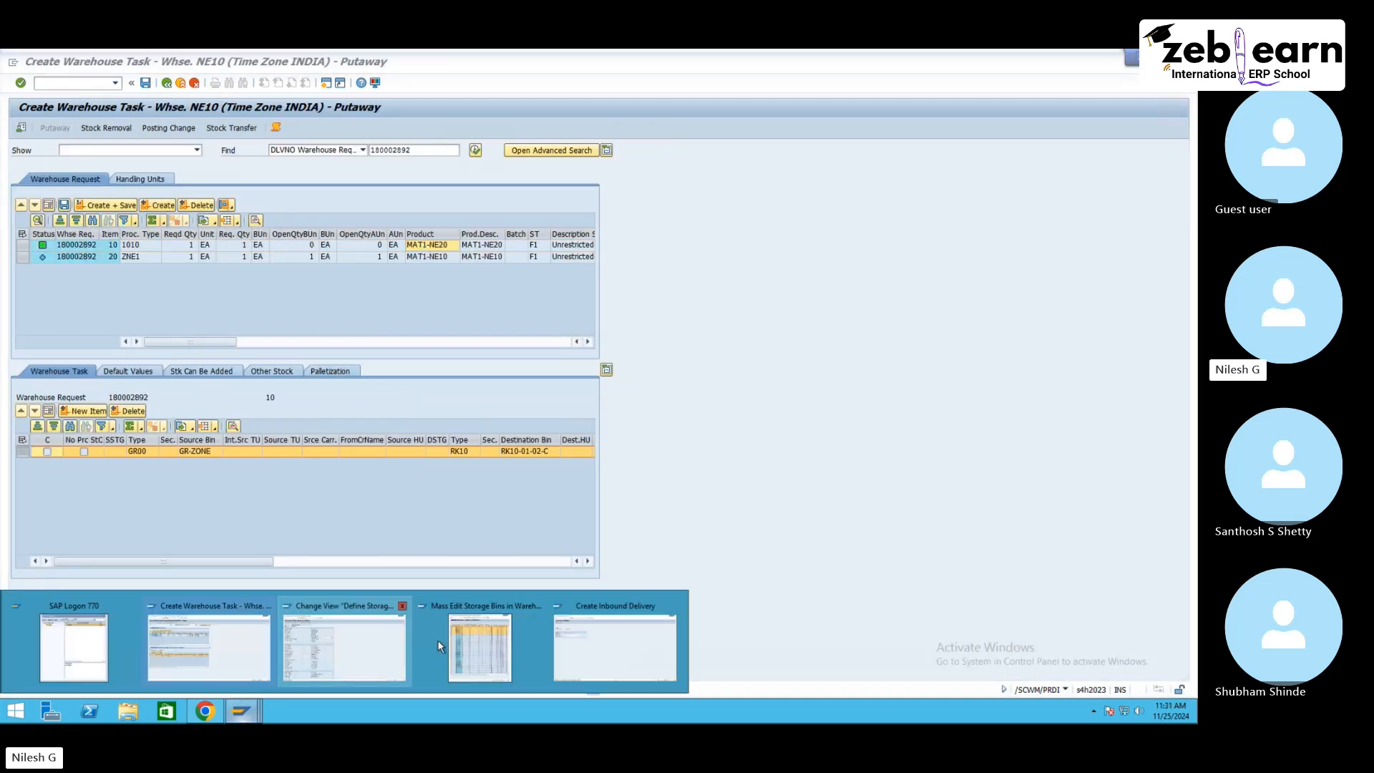
left_click(473, 644)
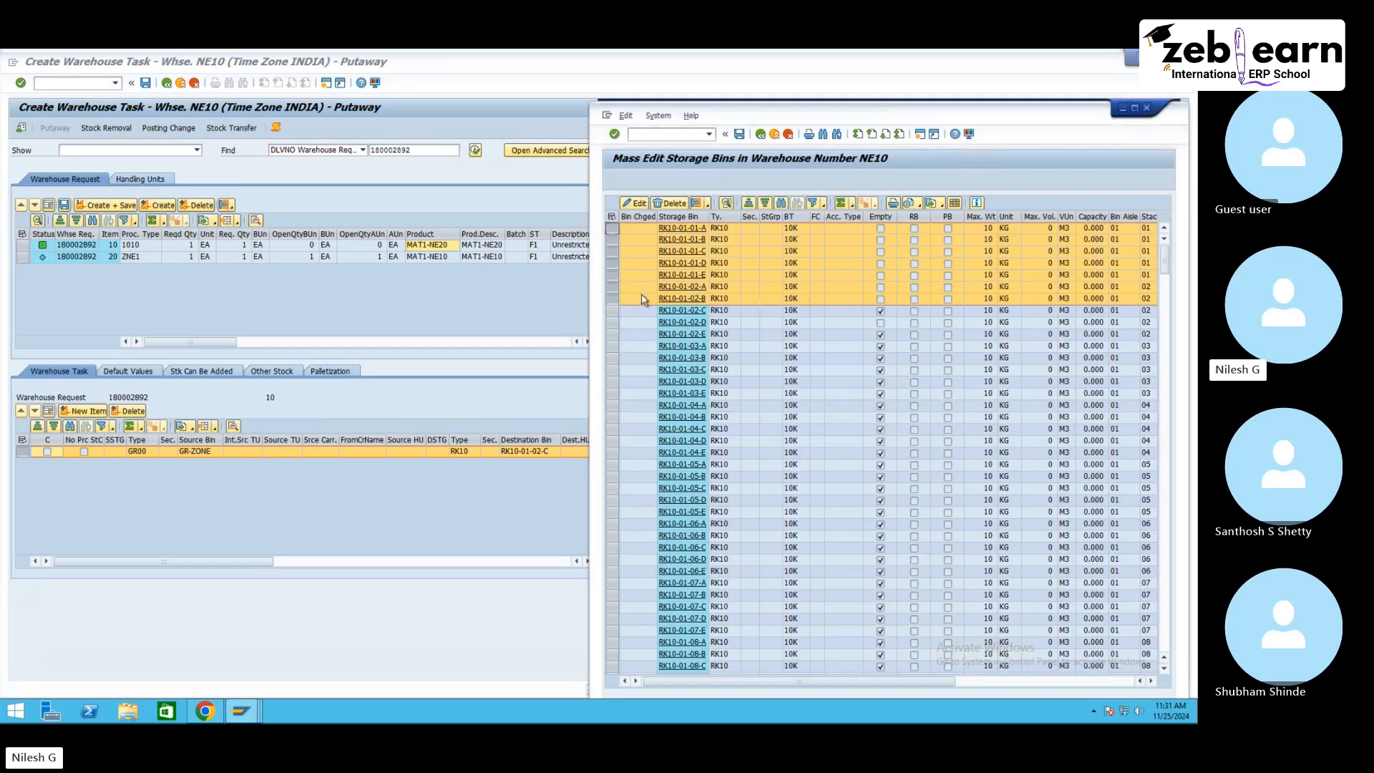
left_click(643, 299)
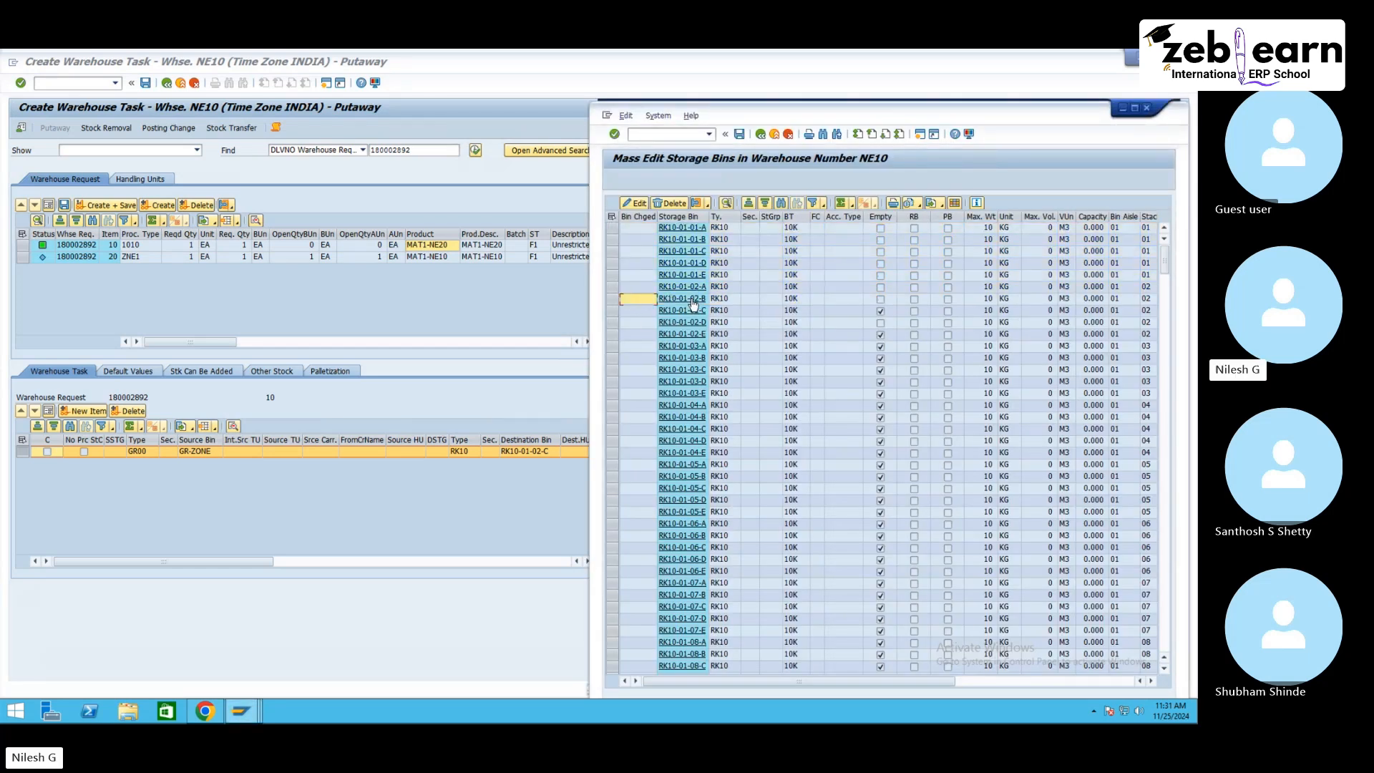
left_click(612, 299)
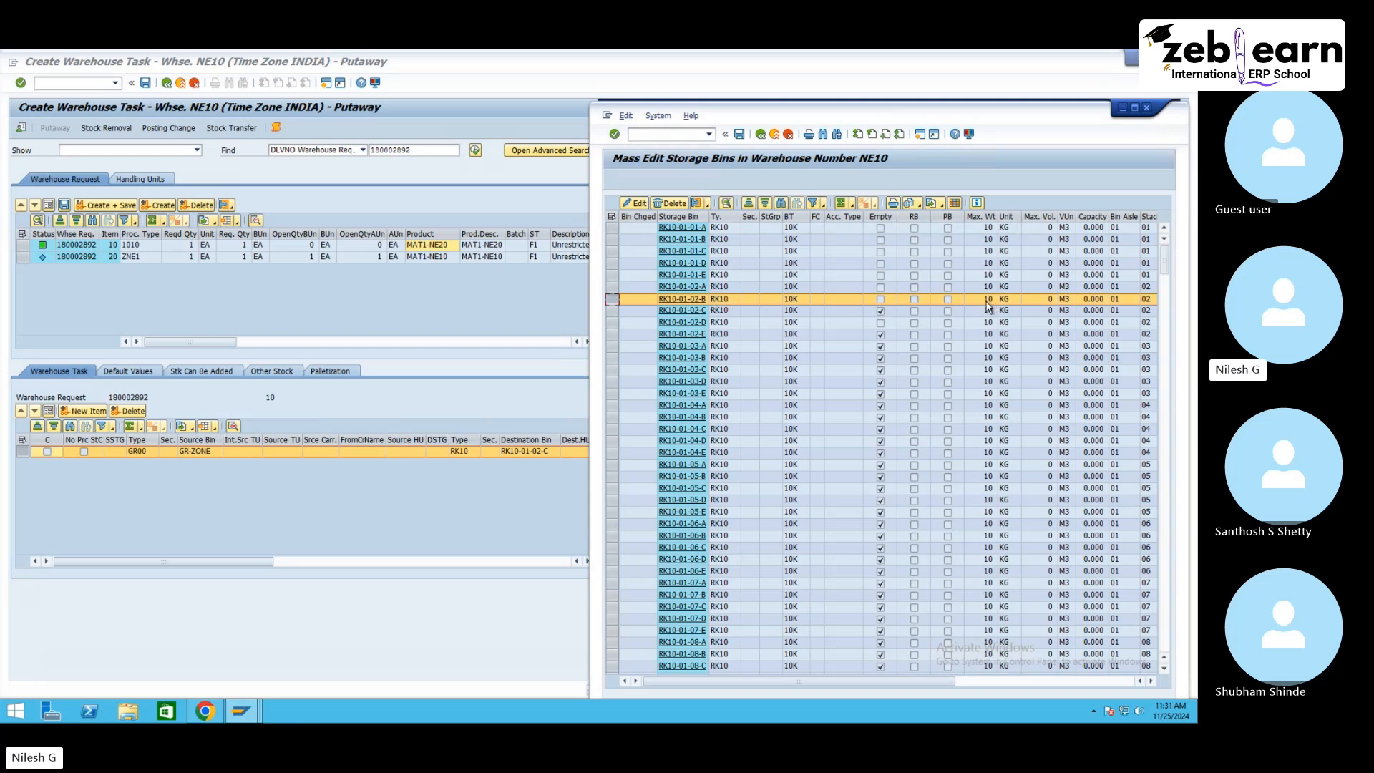
left_click(682, 299)
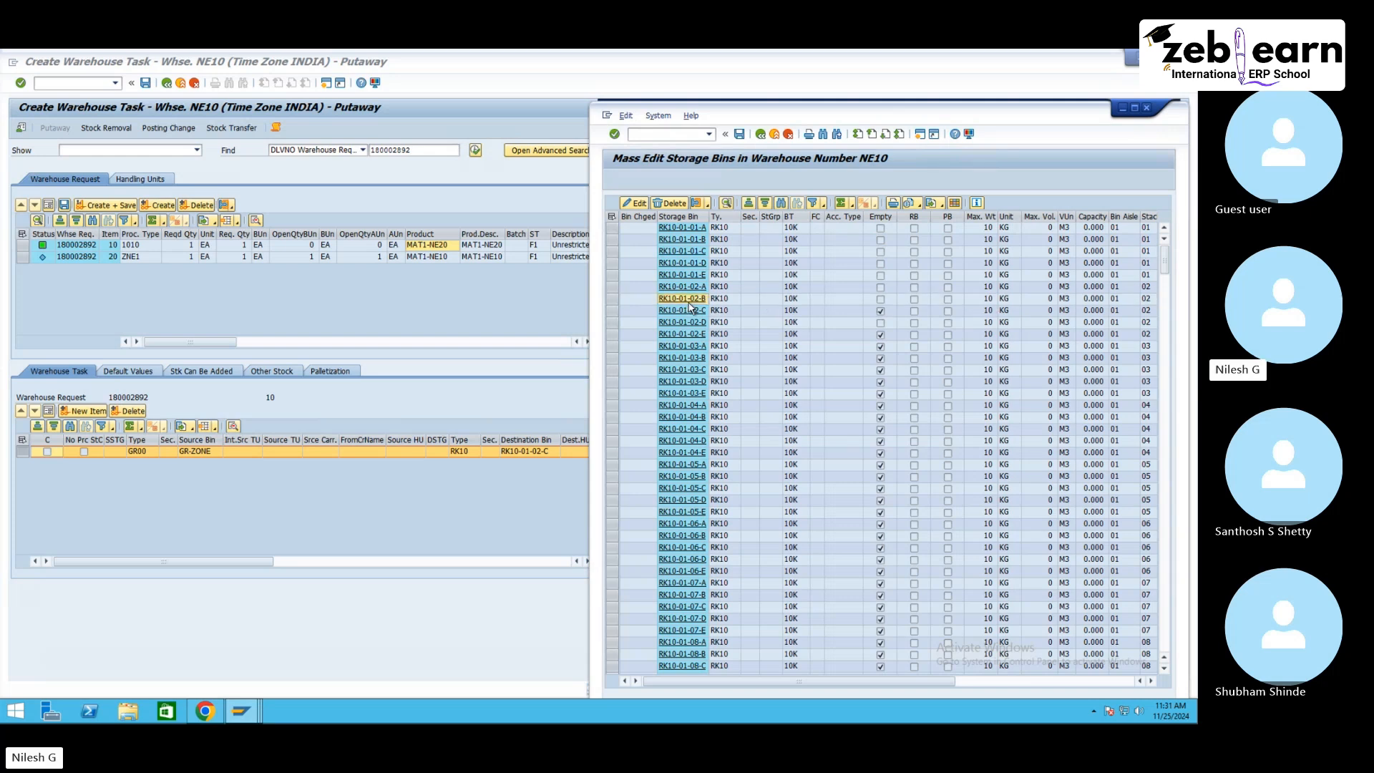
Step: Open material MAT1-NE20 in Change Material (MM02) and display its Basic Data 1 view
left_click(443, 251)
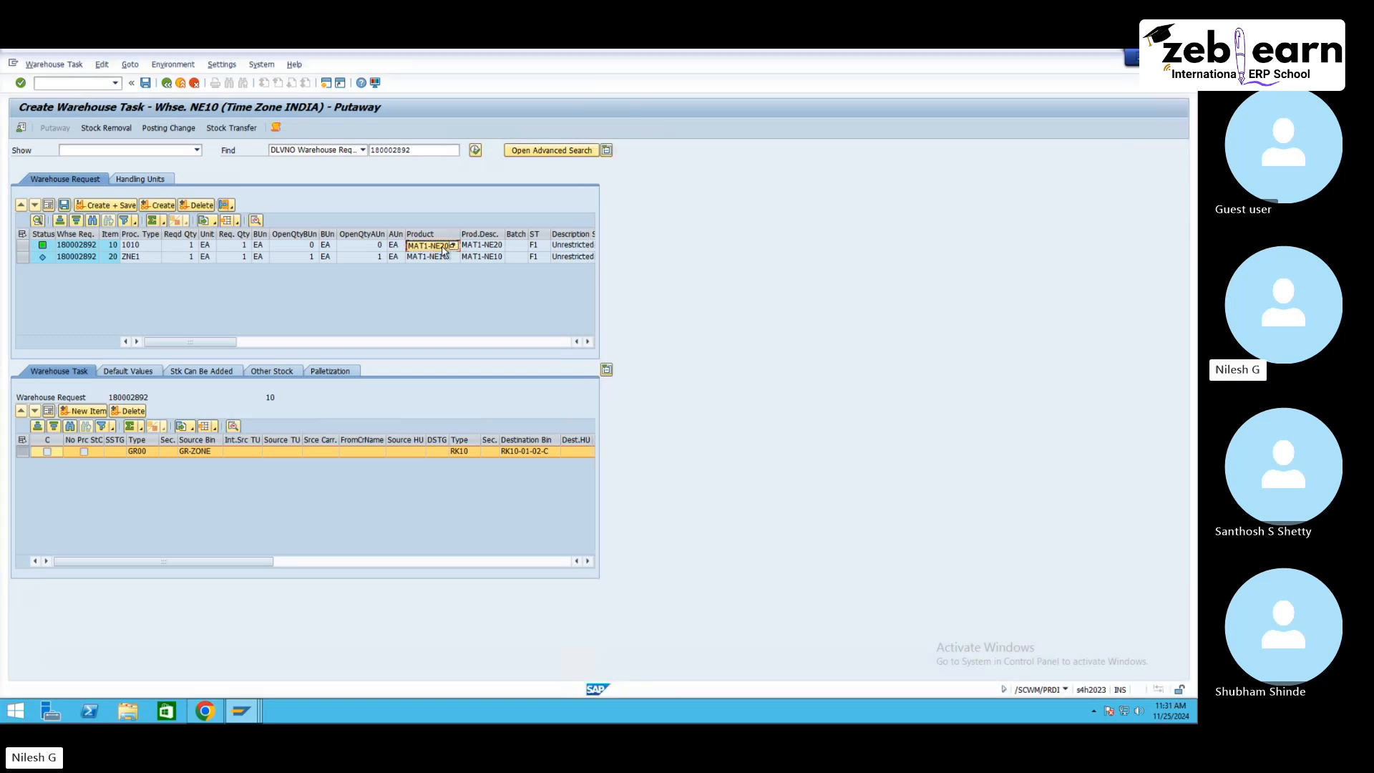
left_click(92, 83)
type("/omm02")
key("Return")
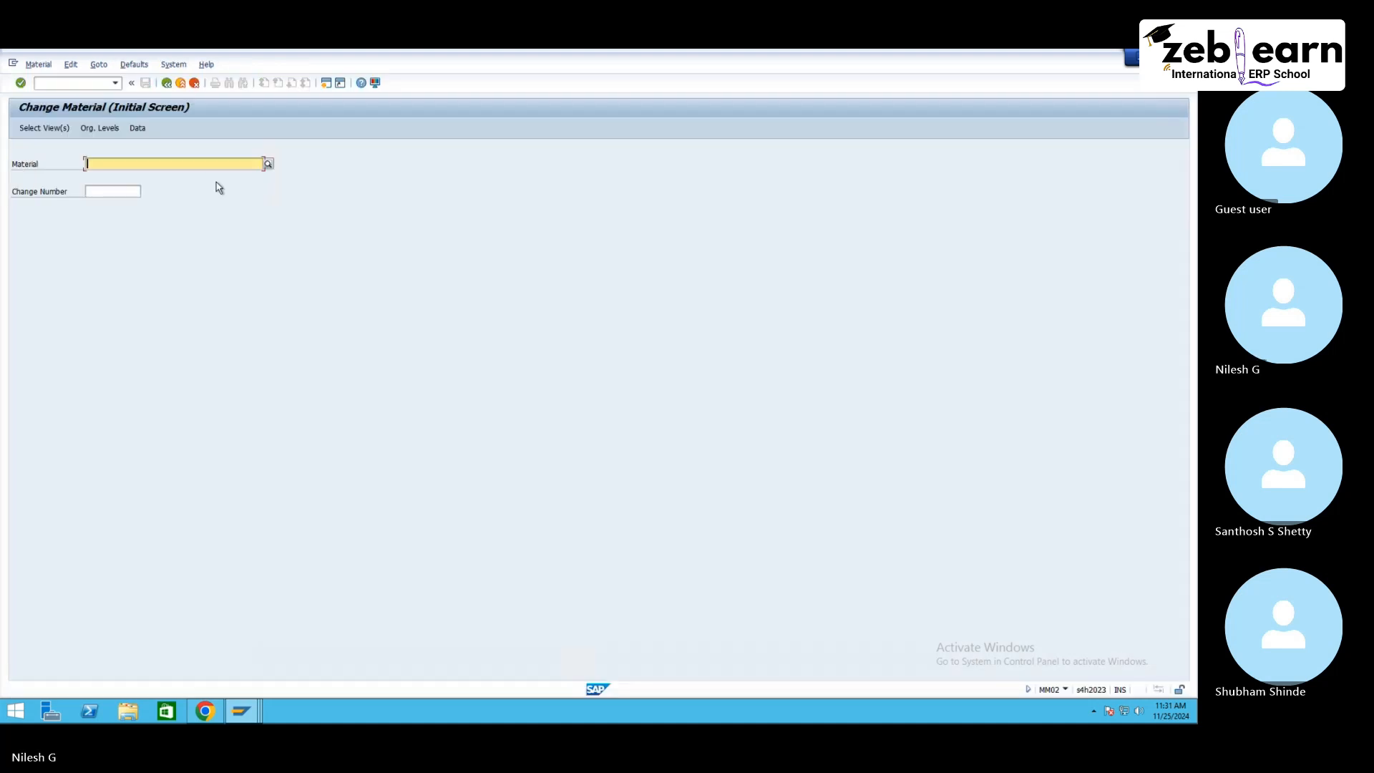
key("Return")
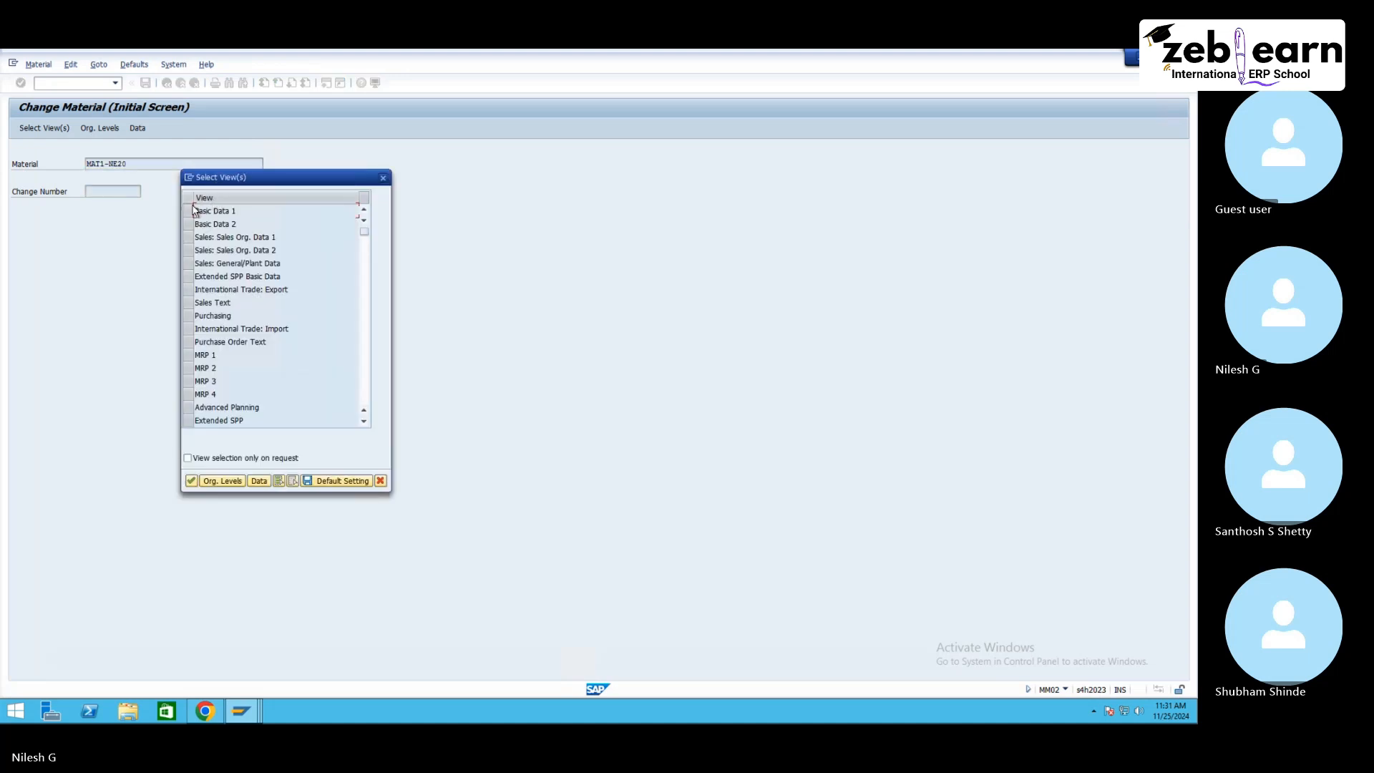
left_click(192, 211)
key("Return")
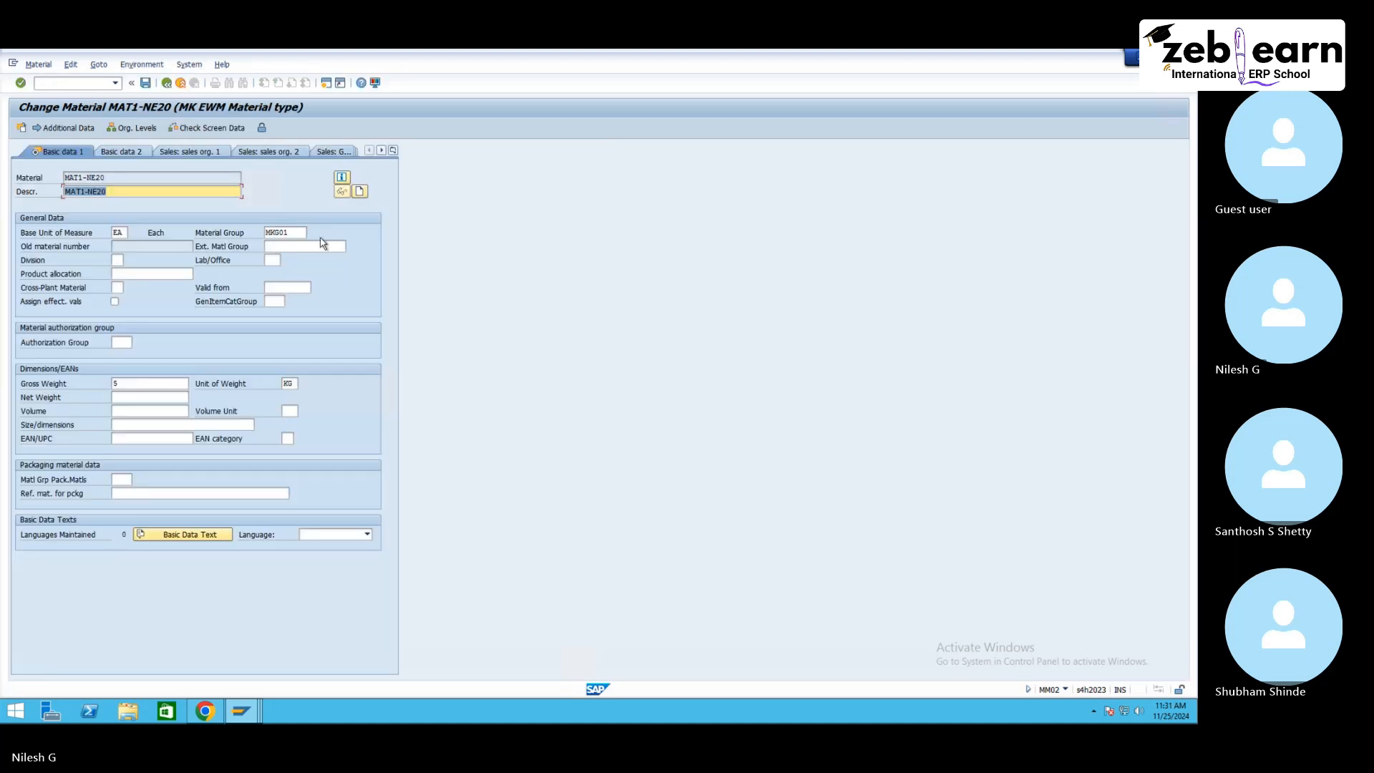
Step: Go back to bin RK10-01-02-B's details and examine its maximum weight setting
left_click(248, 708)
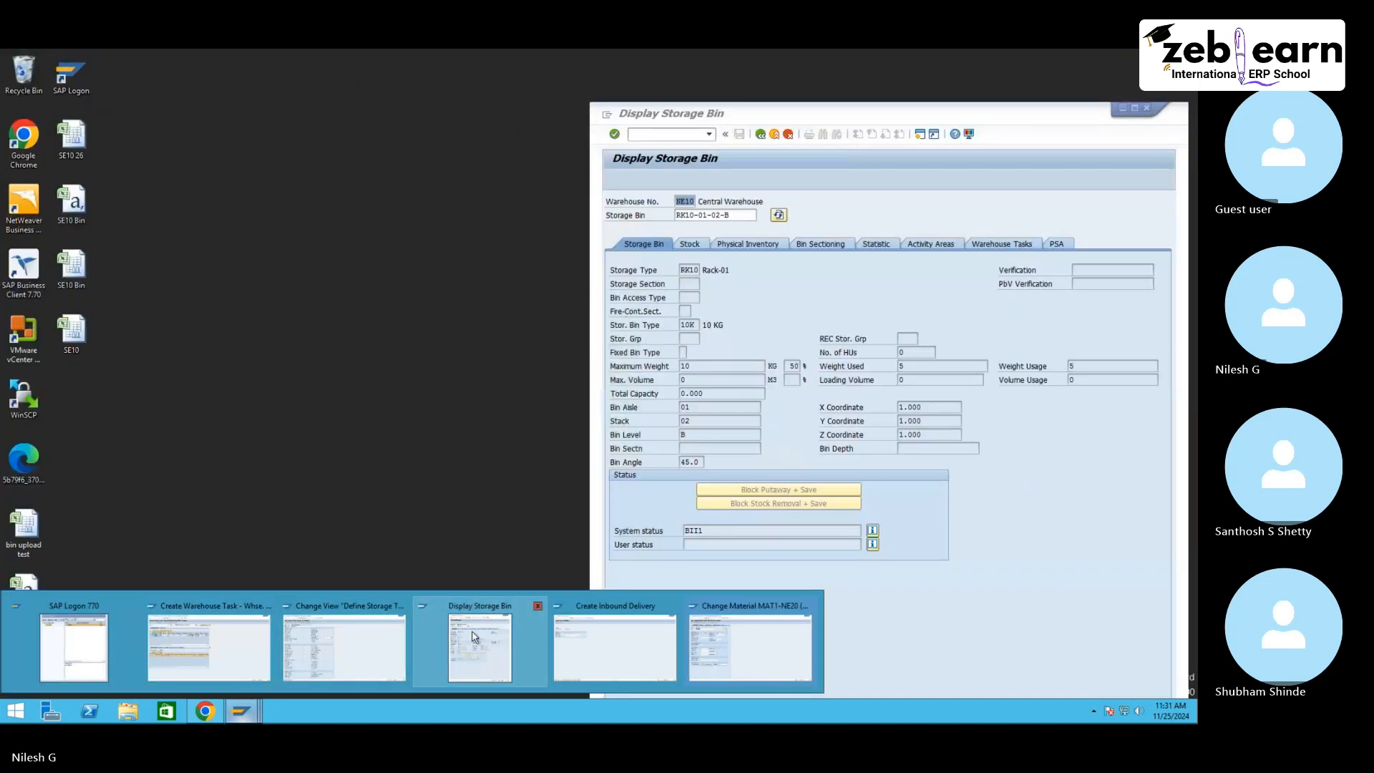
left_click(479, 644)
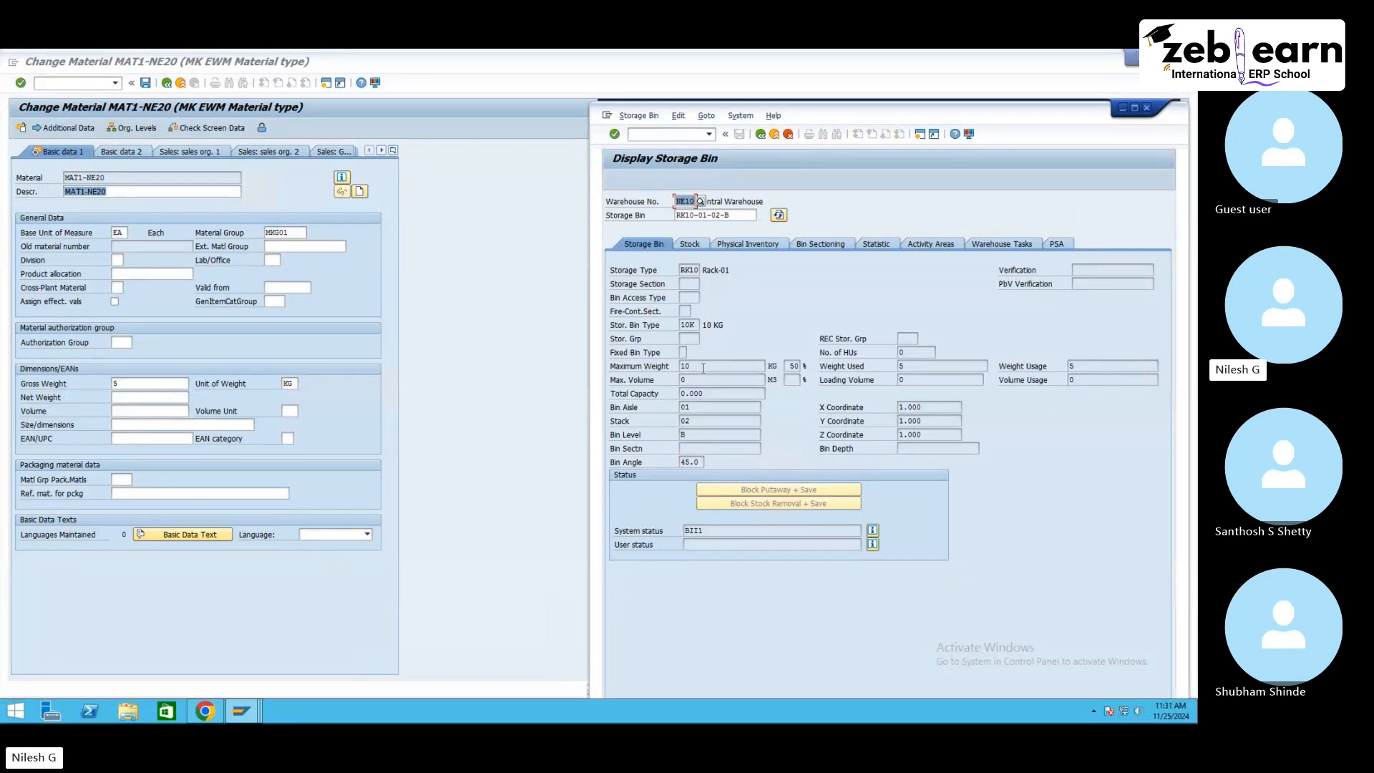
left_click(760, 135)
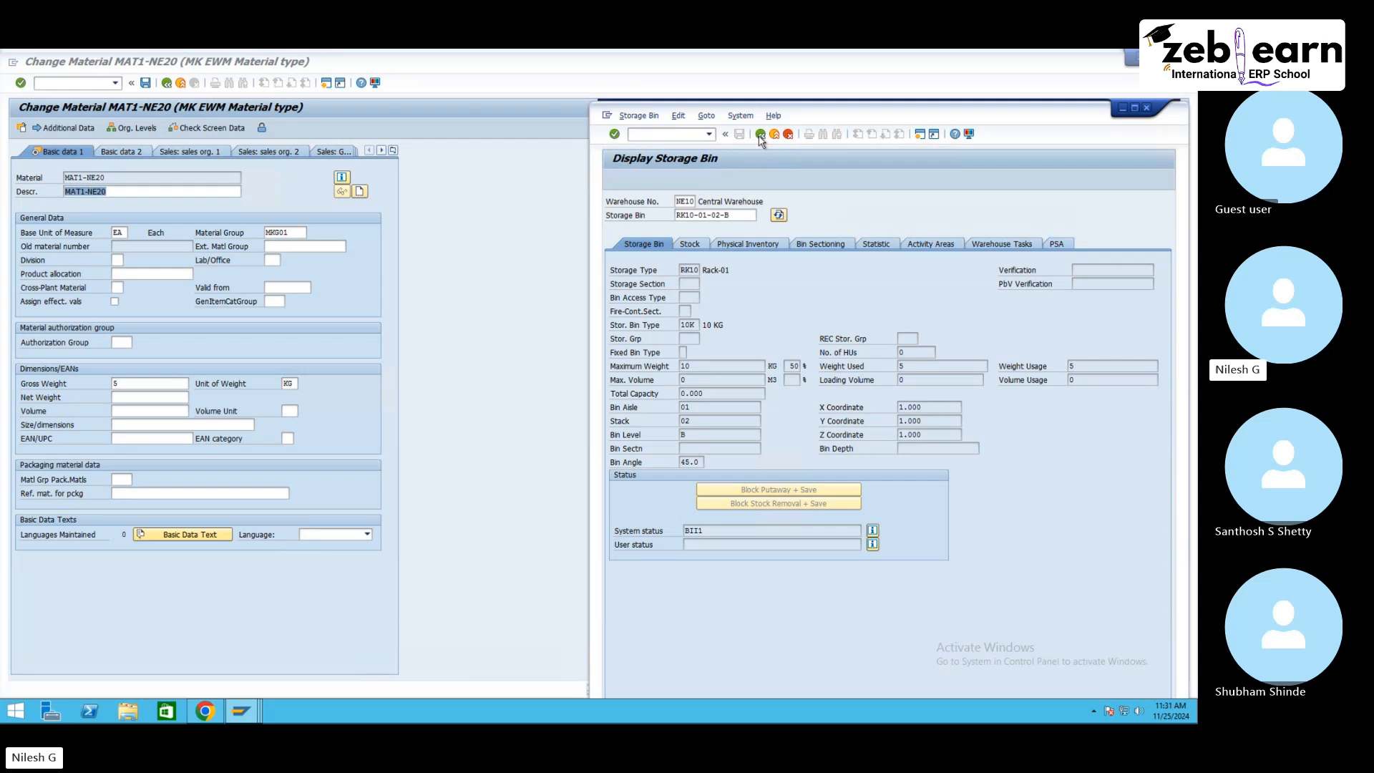
left_click(613, 299)
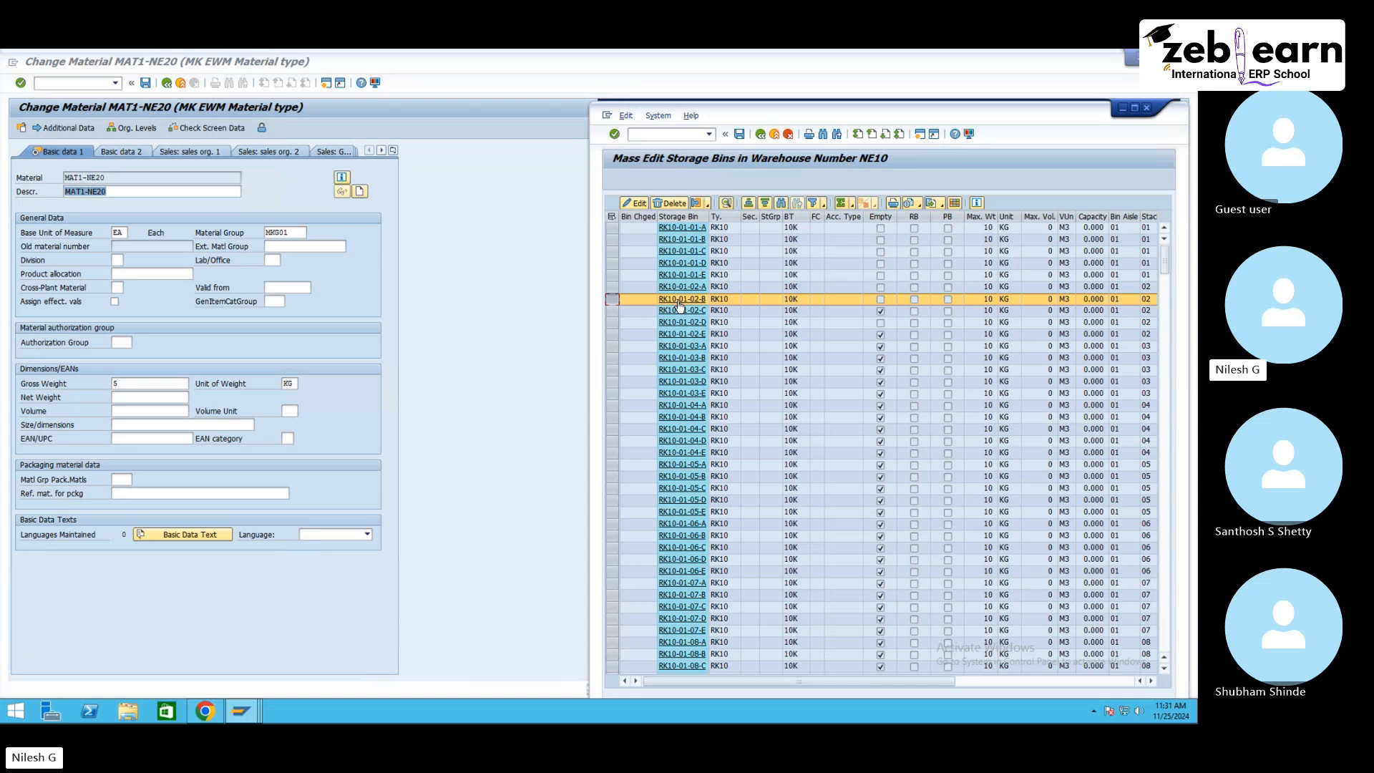
left_click_drag(612, 227, 622, 299)
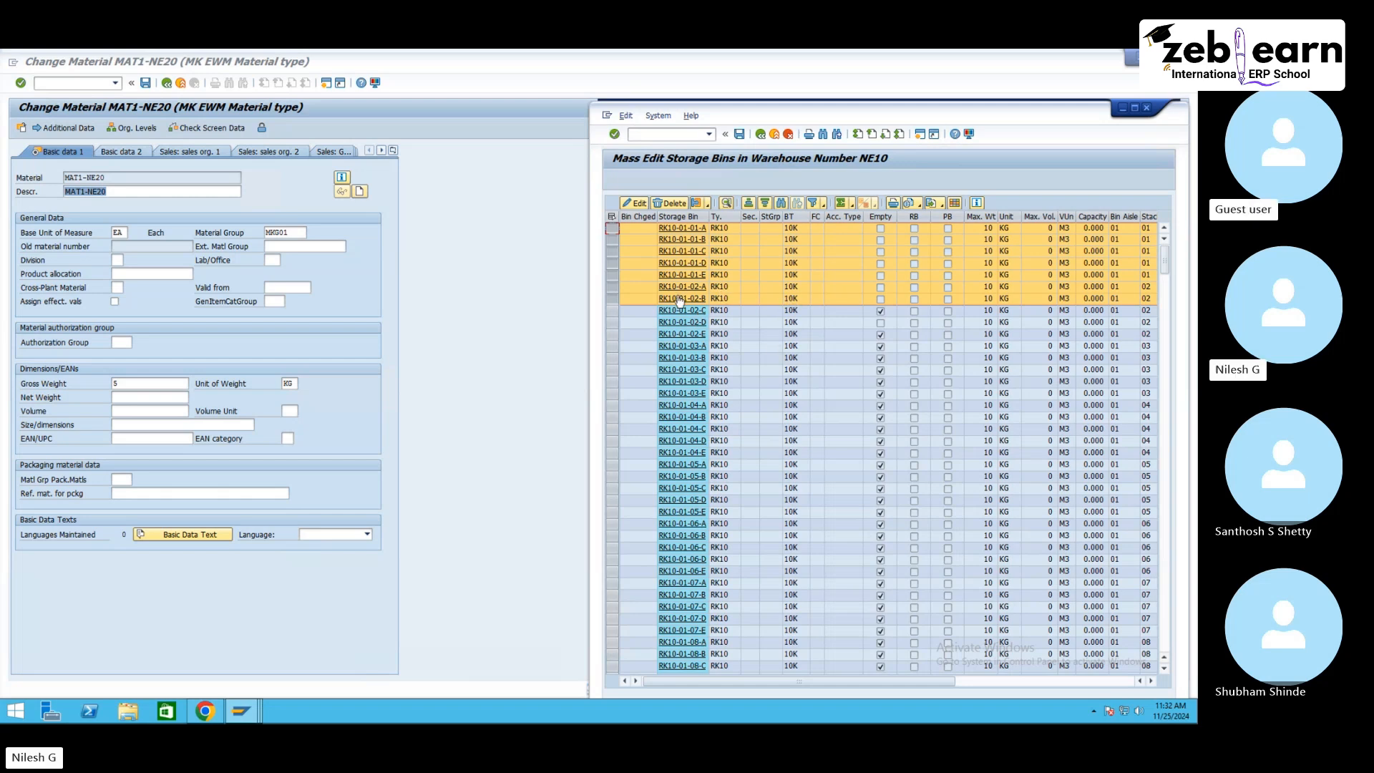
left_click(680, 299)
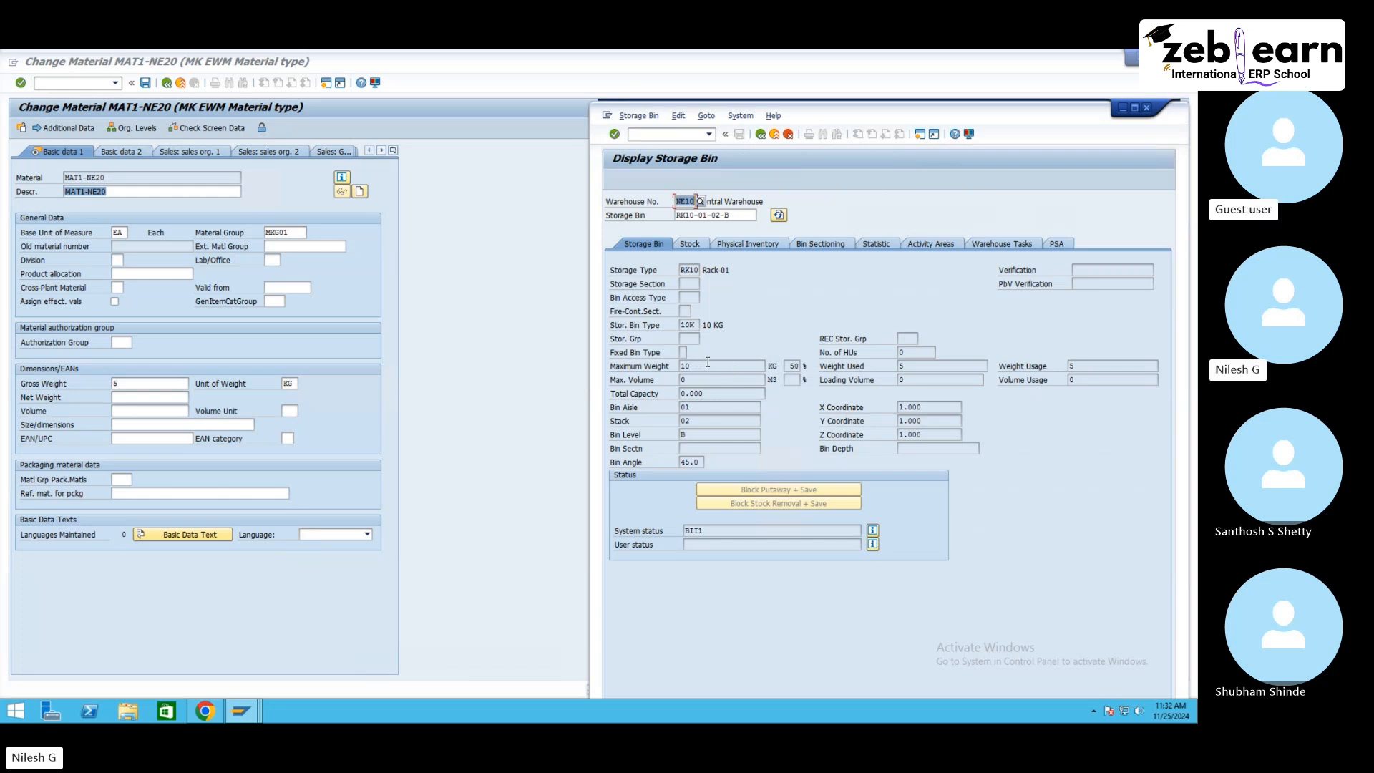
left_click_drag(663, 367, 780, 368)
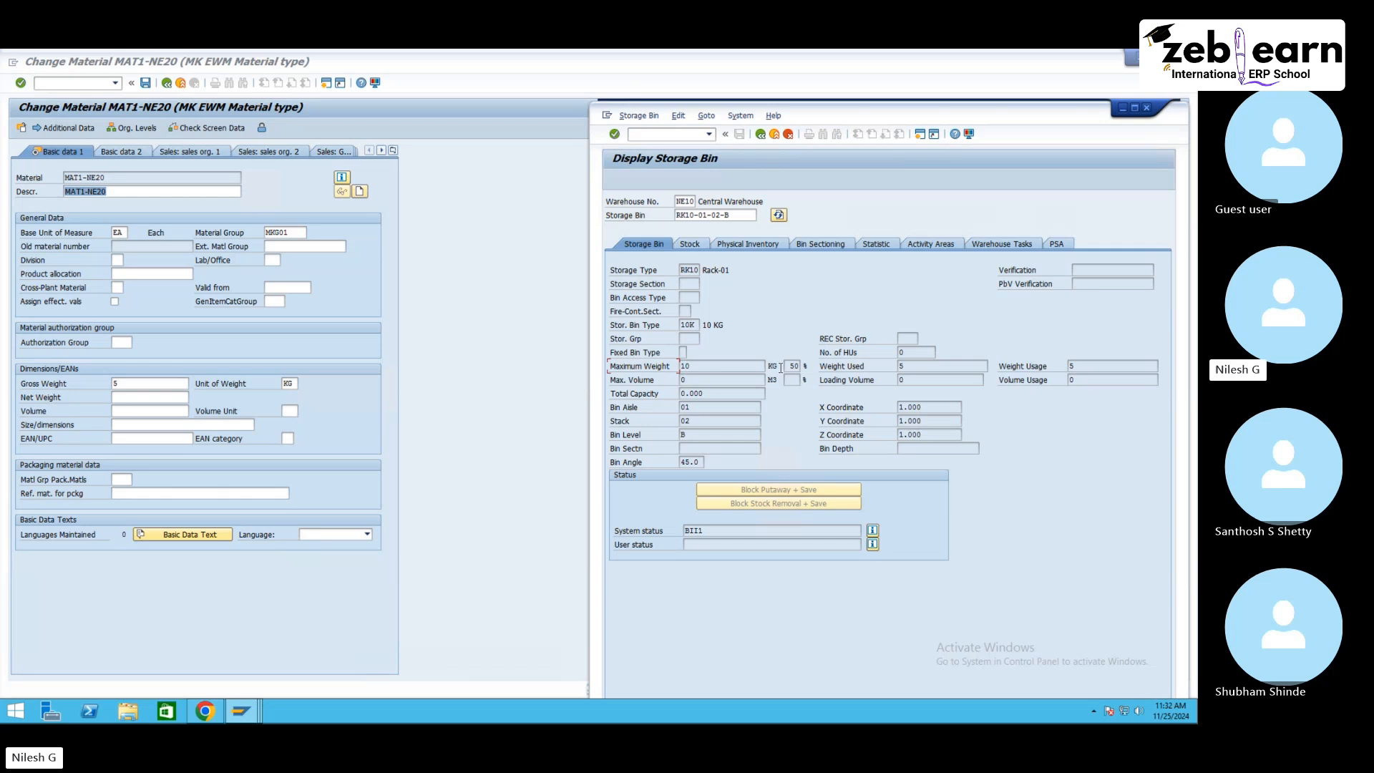
left_click(706, 363)
left_click(780, 215)
left_click(558, 339)
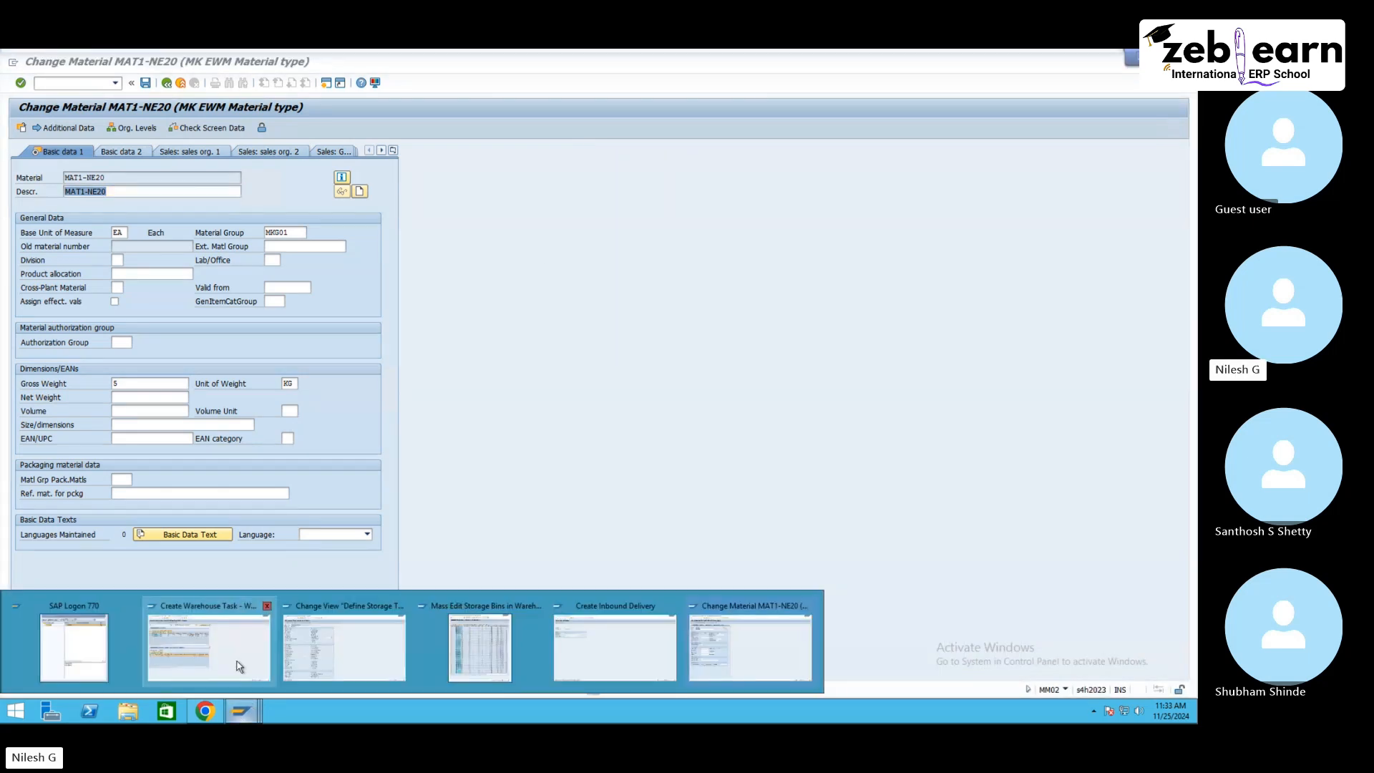
left_click(236, 660)
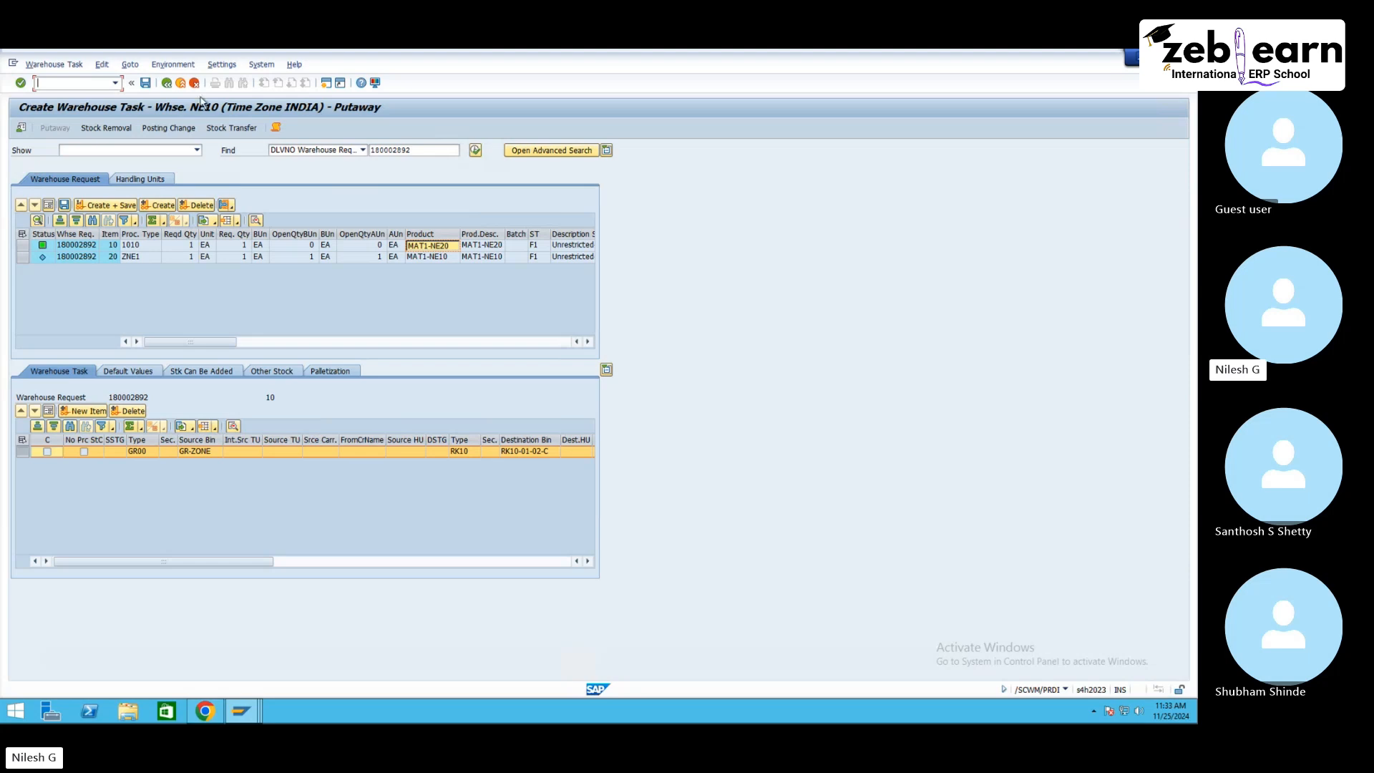
Step: Exit the Create Warehouse Task screen for delivery 180002892
left_click(194, 83)
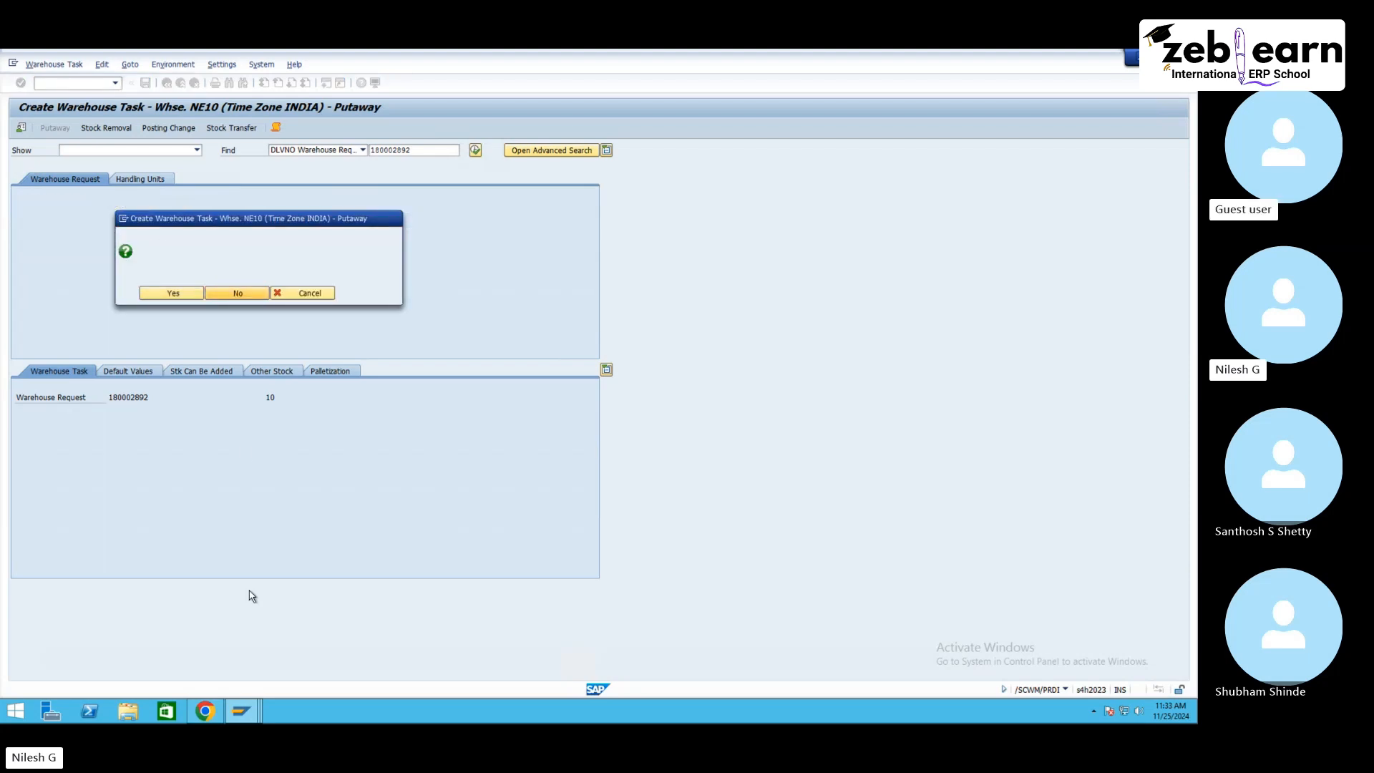
mouse_move(241, 711)
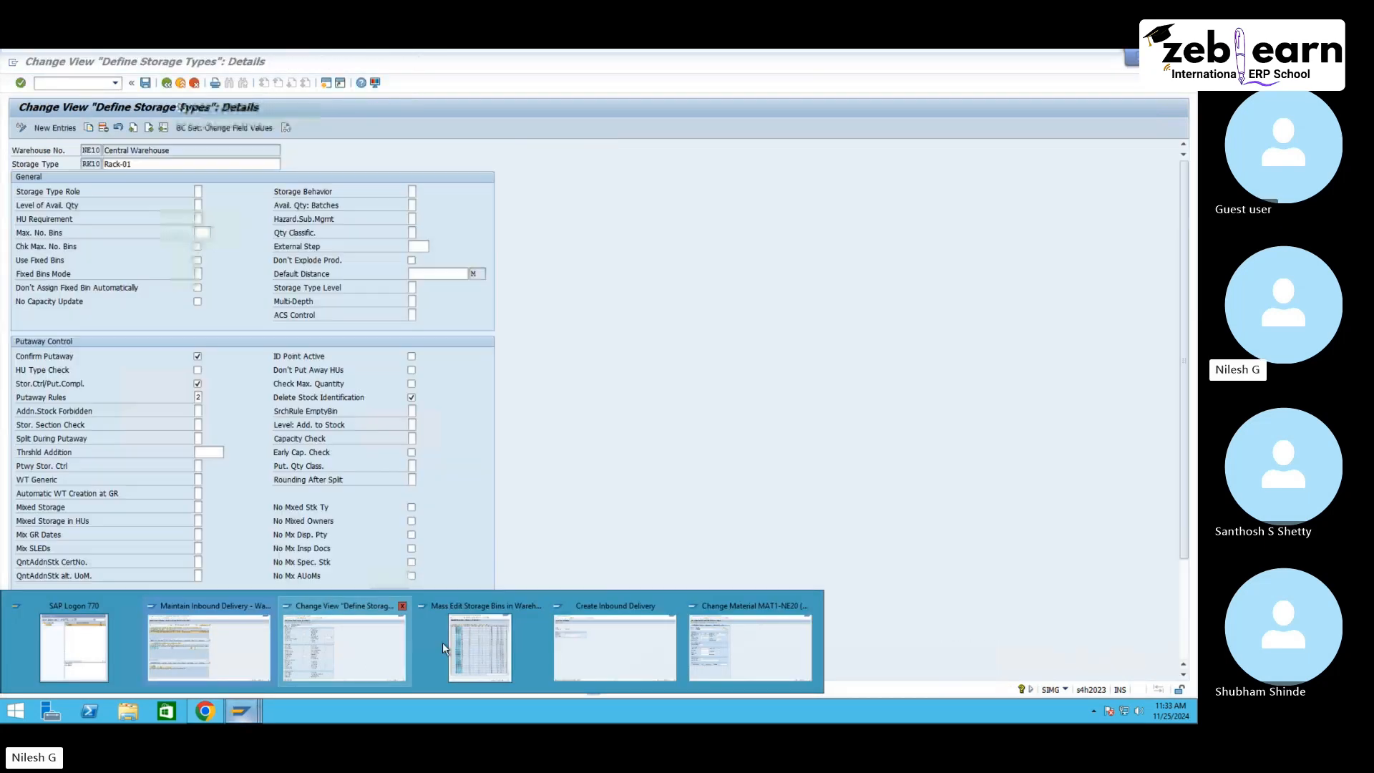
left_click(442, 642)
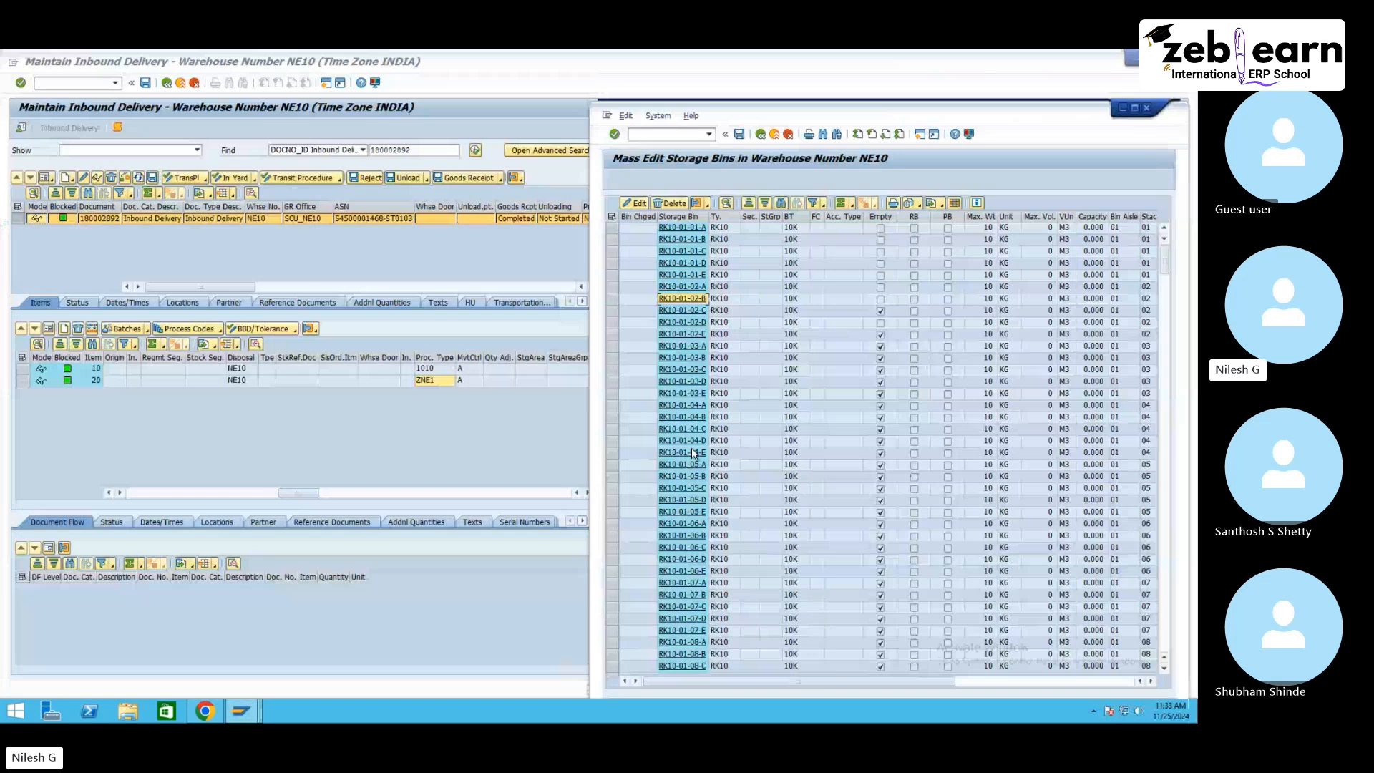
Step: Select all RK10 bins in the mass-edit list and reset their storage bin type
left_click(613, 217)
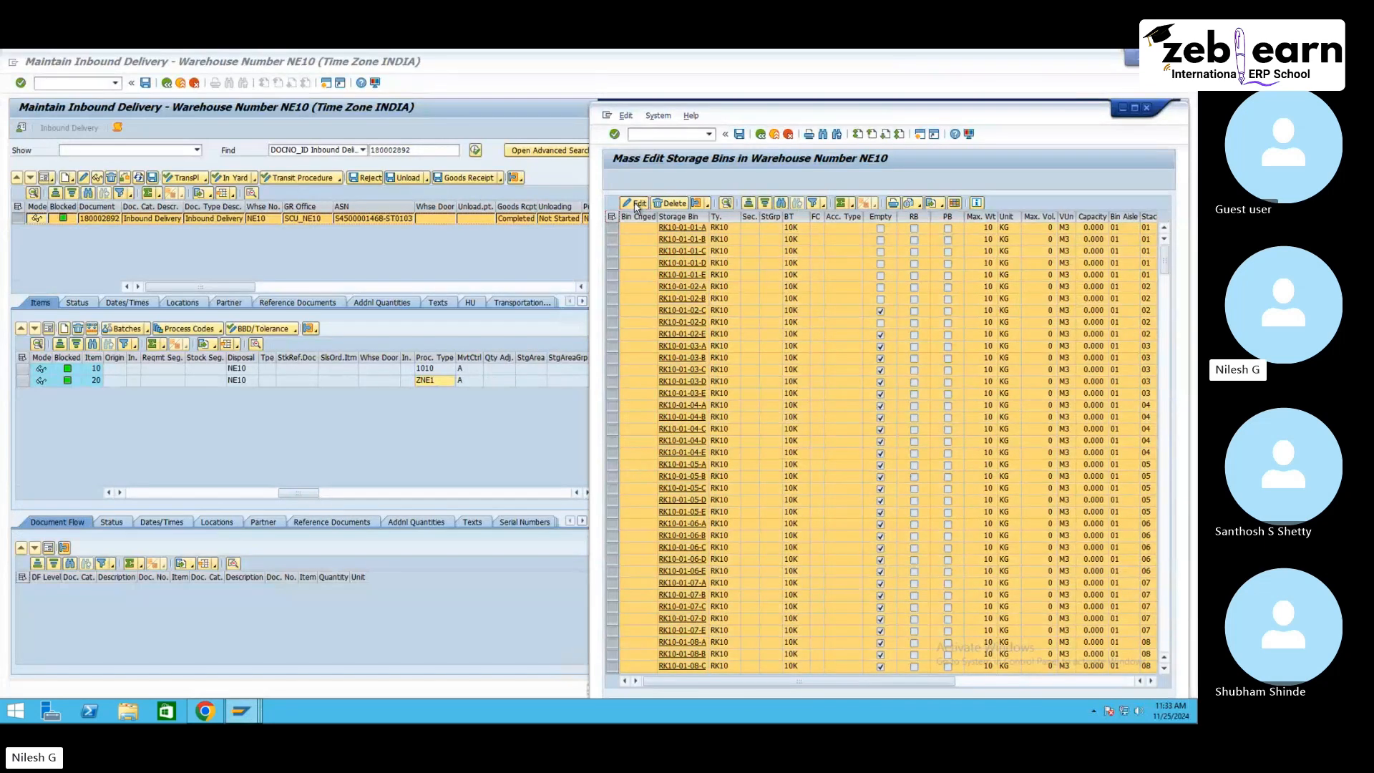
left_click(636, 204)
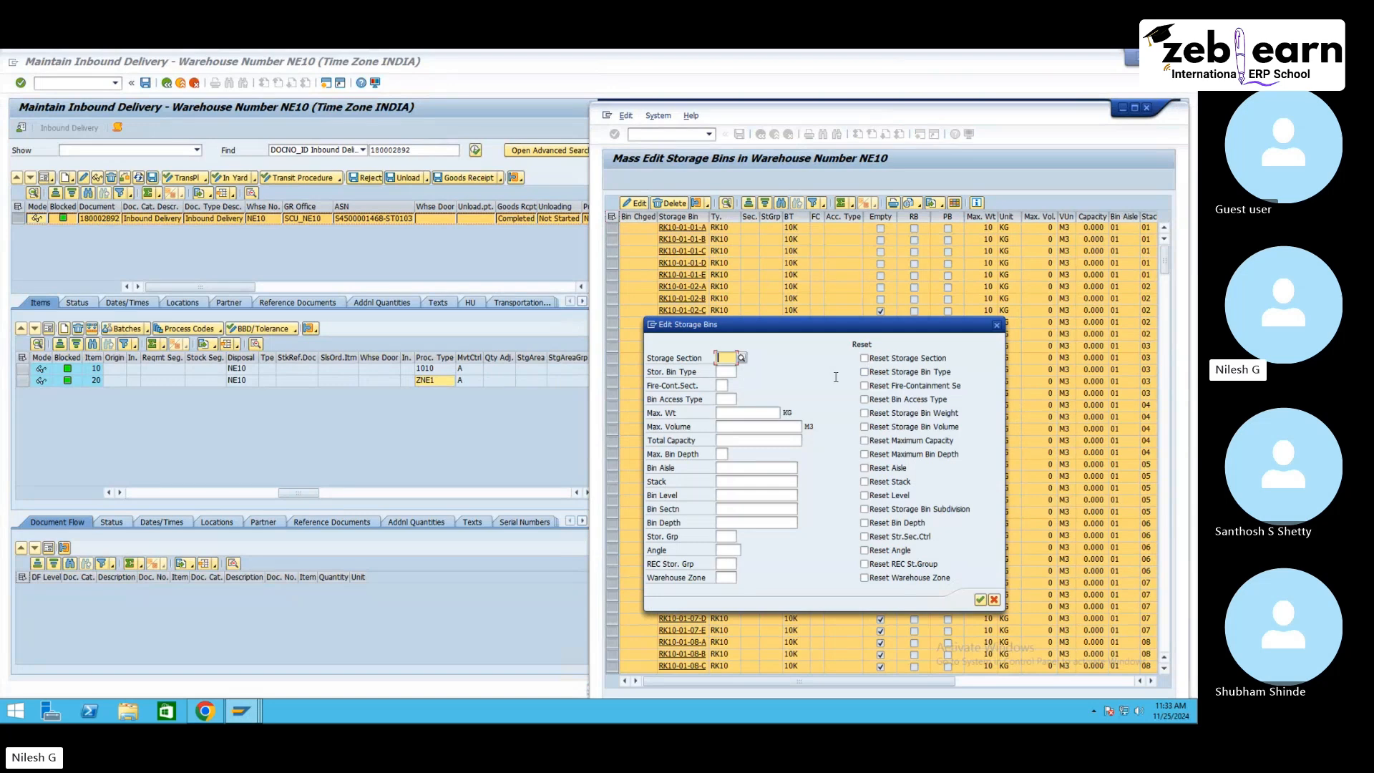
left_click(864, 372)
left_click(979, 599)
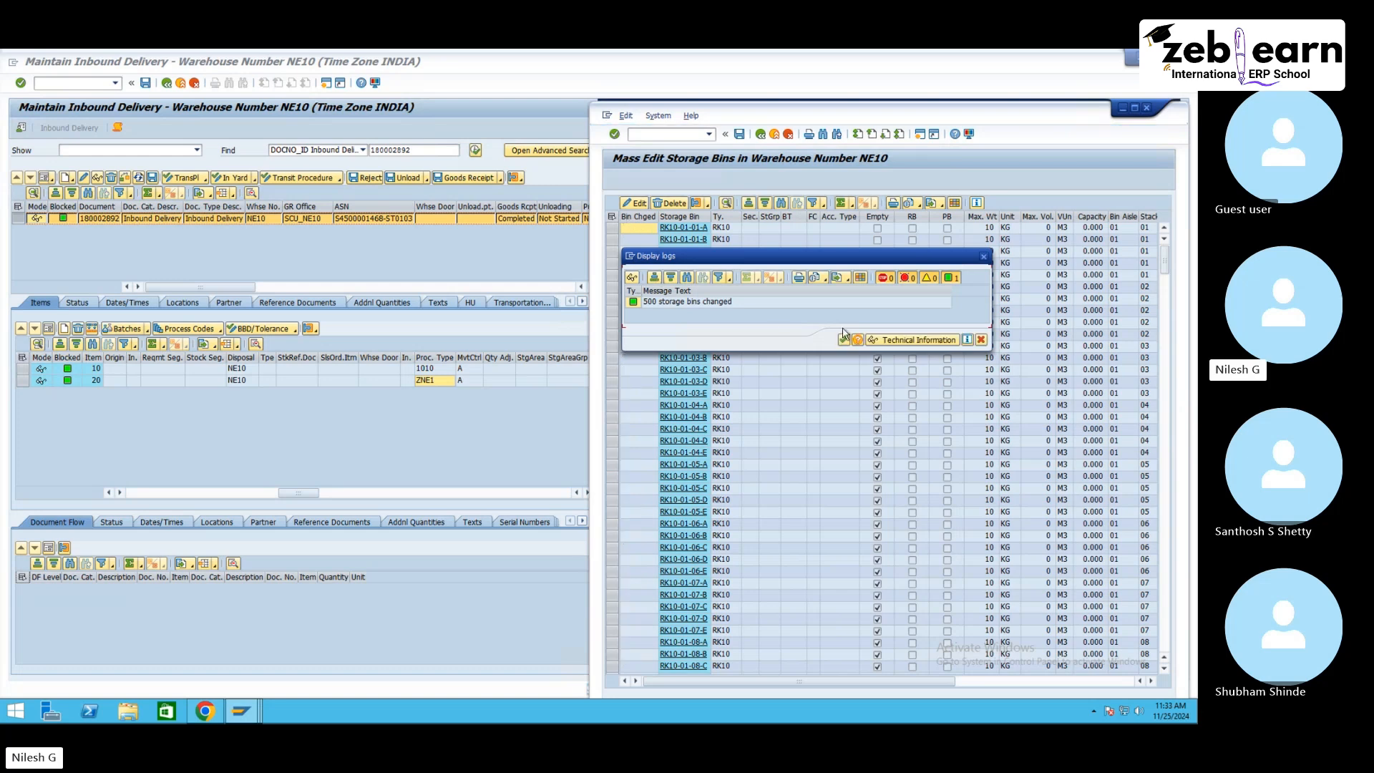
key("Return")
Step: Set the maximum weight of all RK10 storage bins to 50 KG in the mass edit
left_click(611, 218)
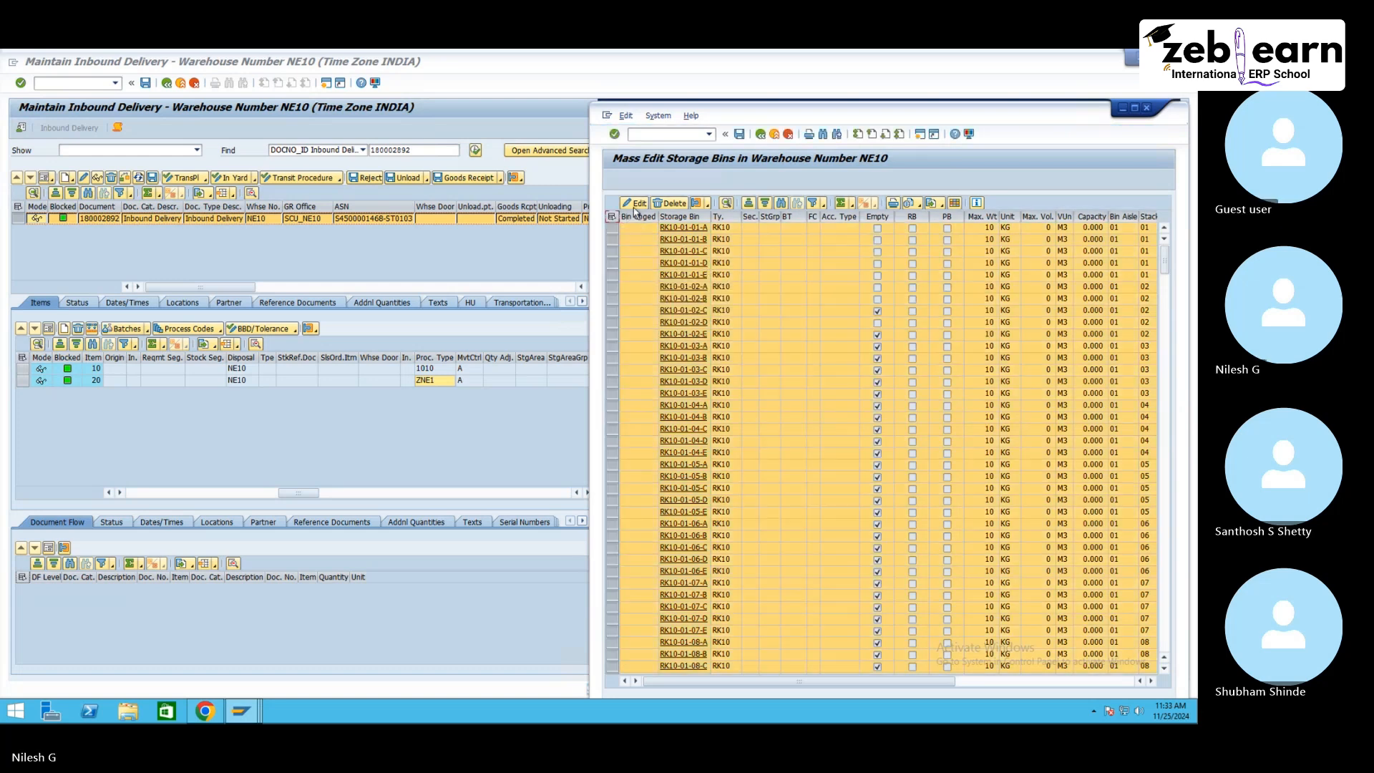
left_click(636, 203)
left_click(735, 416)
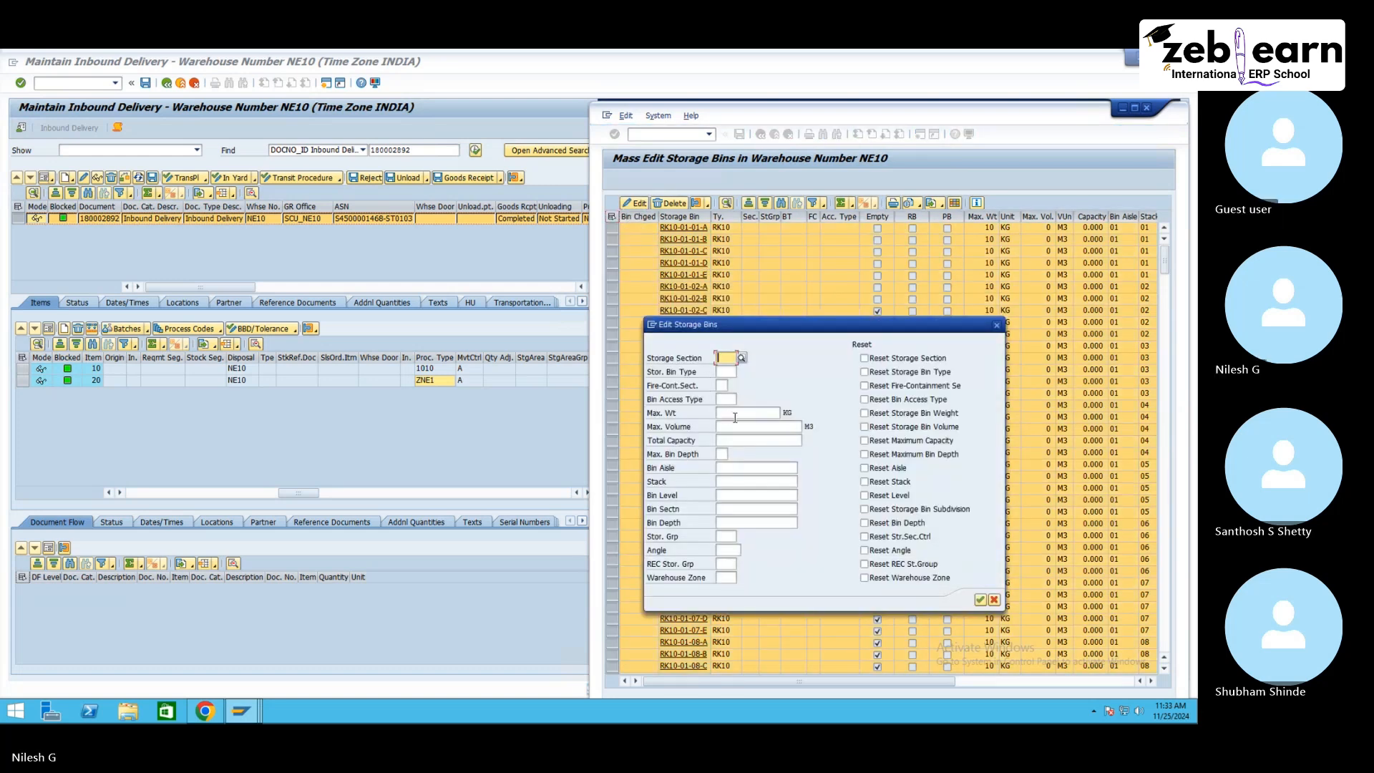
type("50")
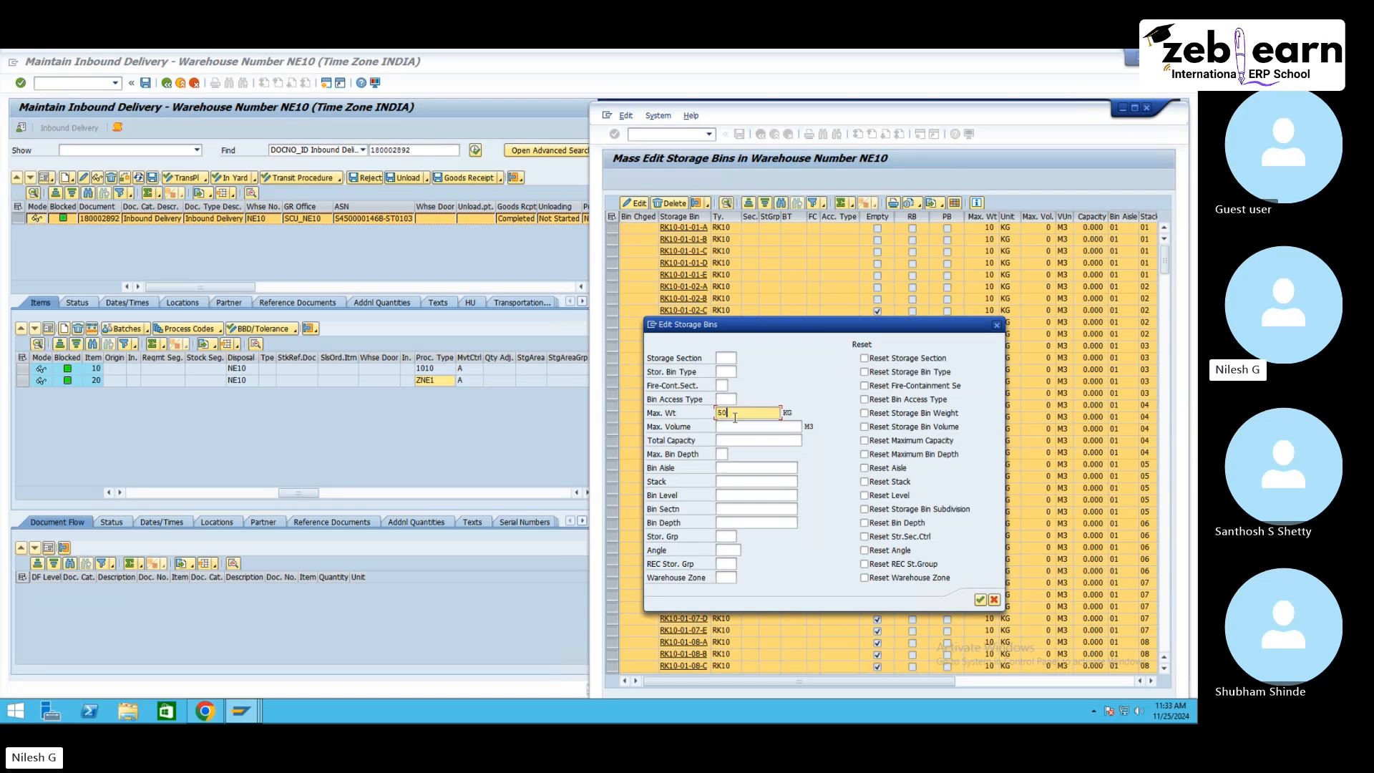
left_click(980, 600)
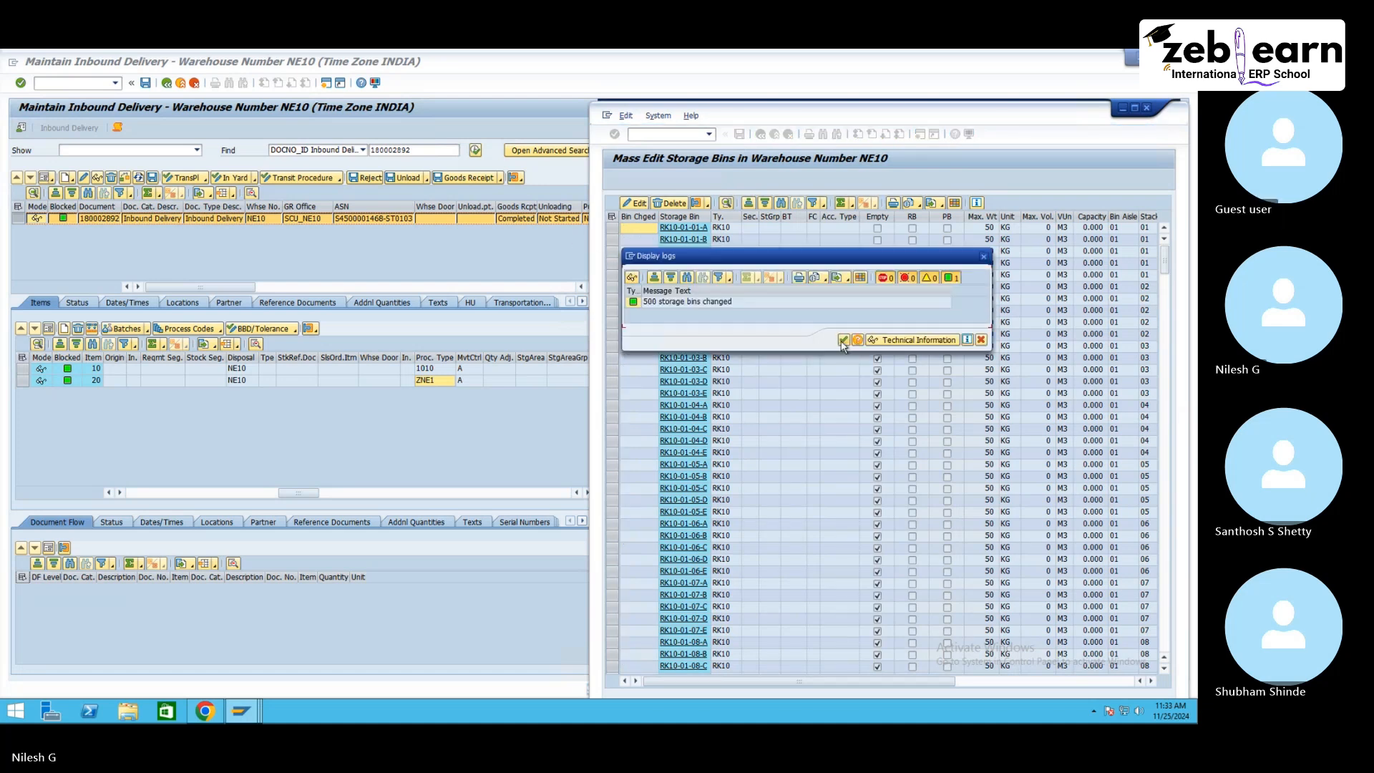
left_click(843, 340)
Step: Create a putaway warehouse task for item 10 of inbound delivery 180002892
left_click(65, 71)
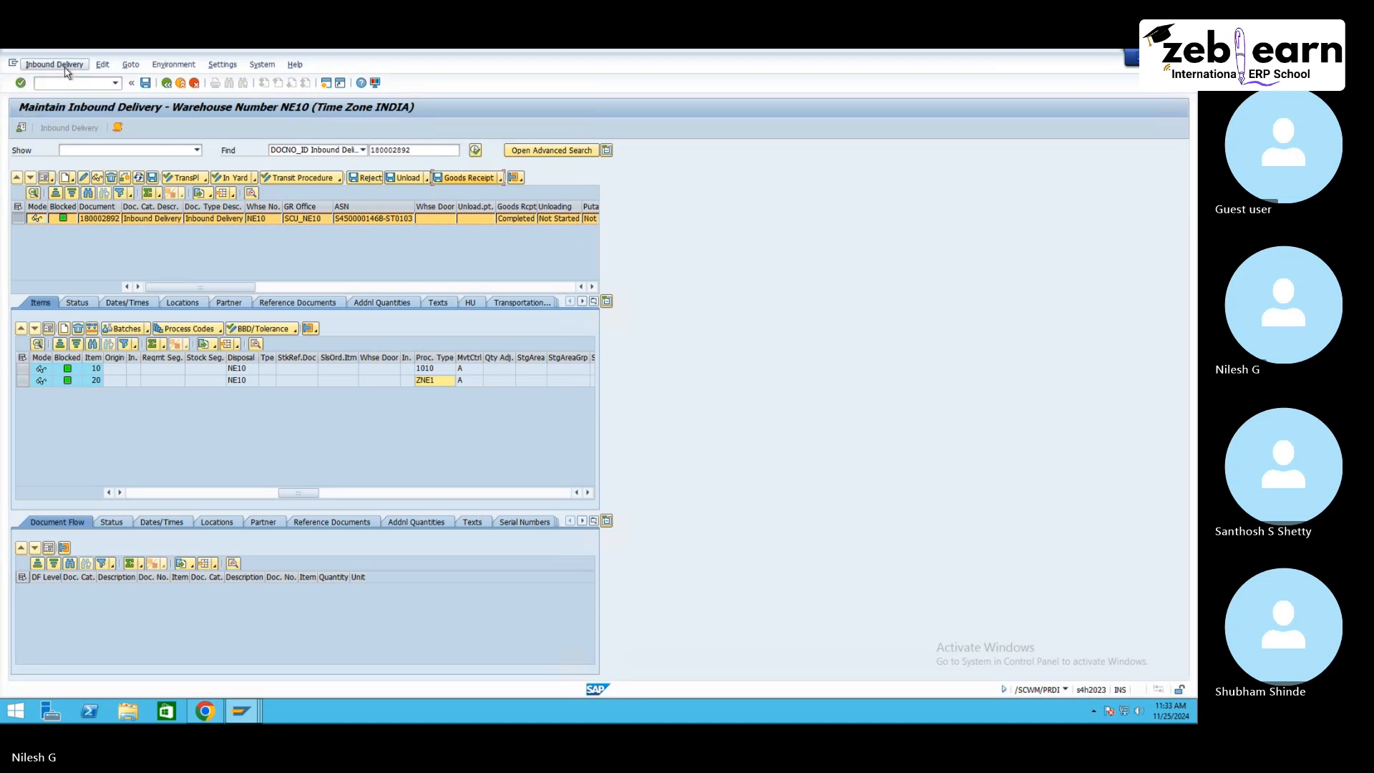
left_click(55, 64)
mouse_move(106, 94)
left_click(170, 95)
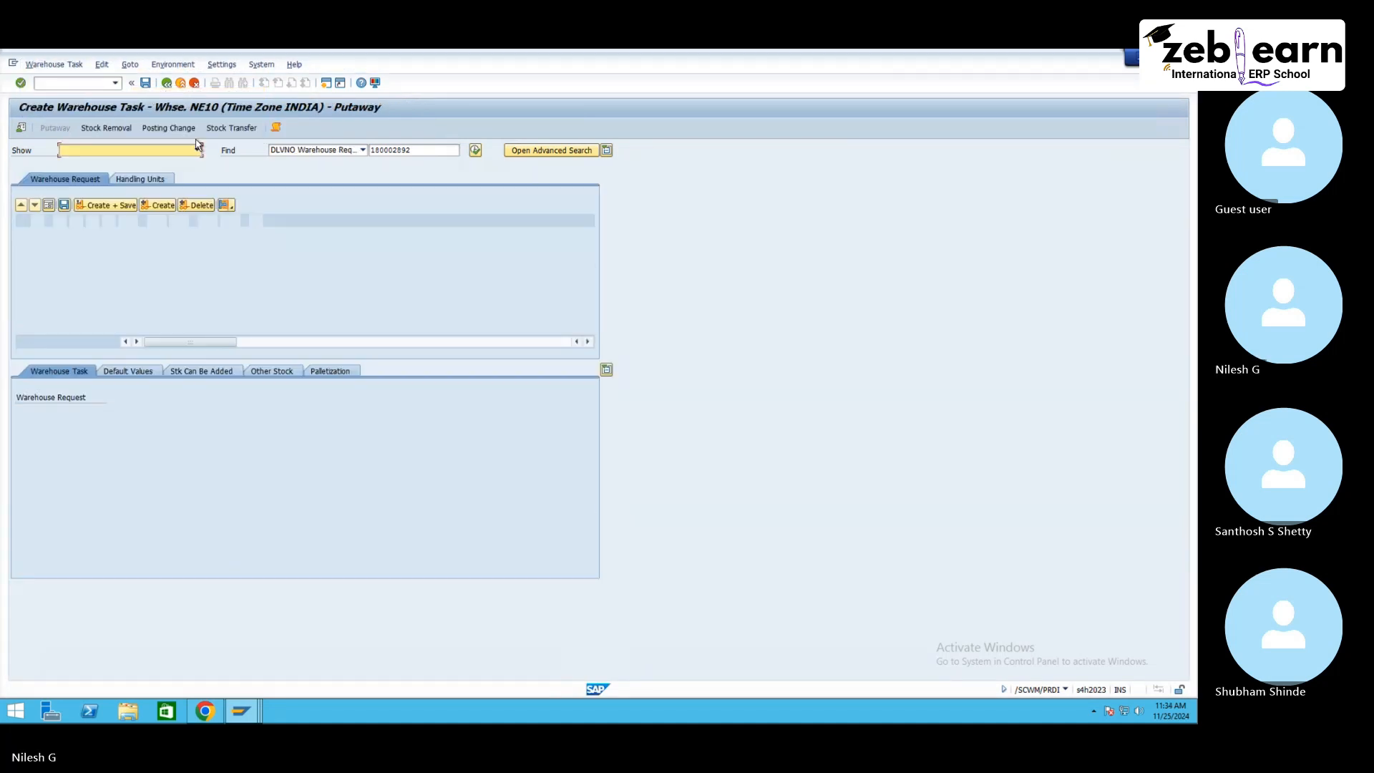
left_click(26, 245)
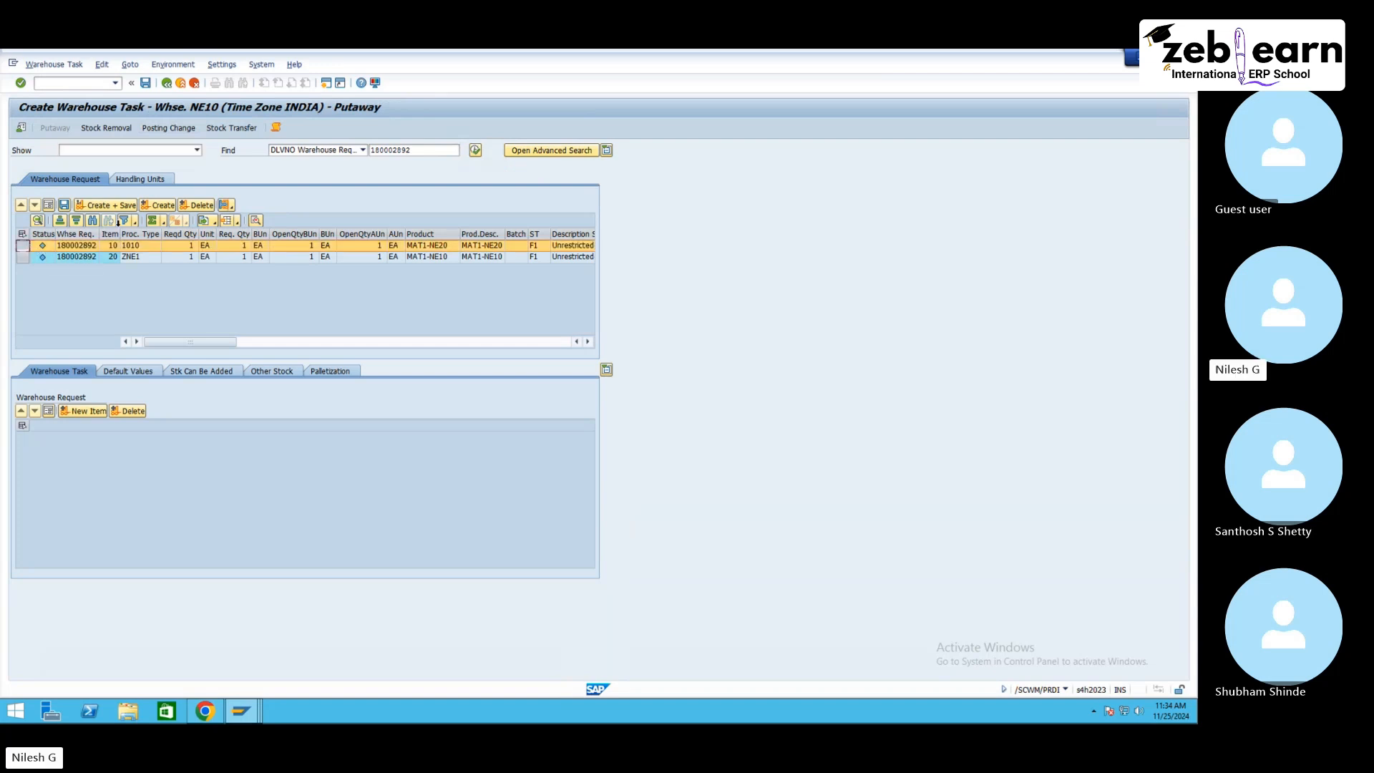
left_click(153, 207)
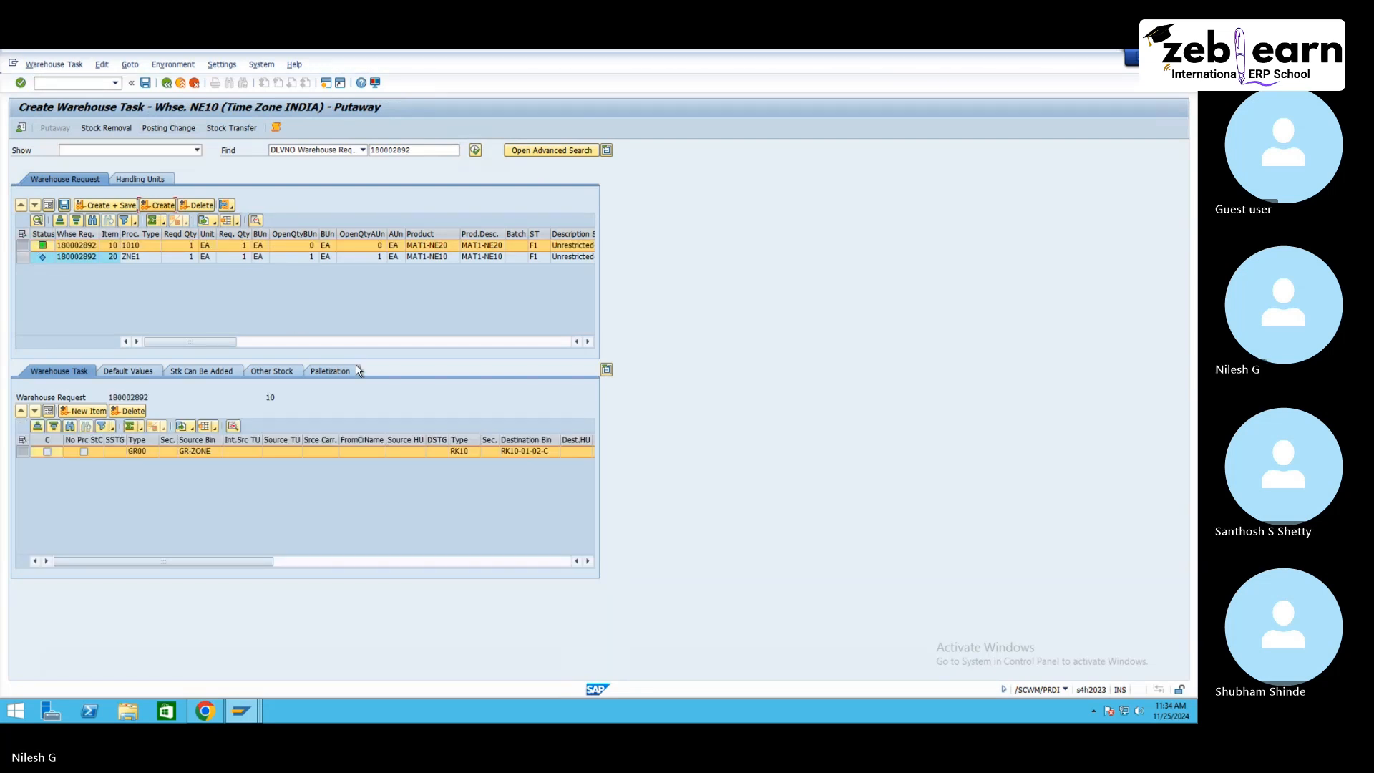
Step: Set the maximum weight of all selected RK10 storage bins to 9999 KG
left_click(241, 711)
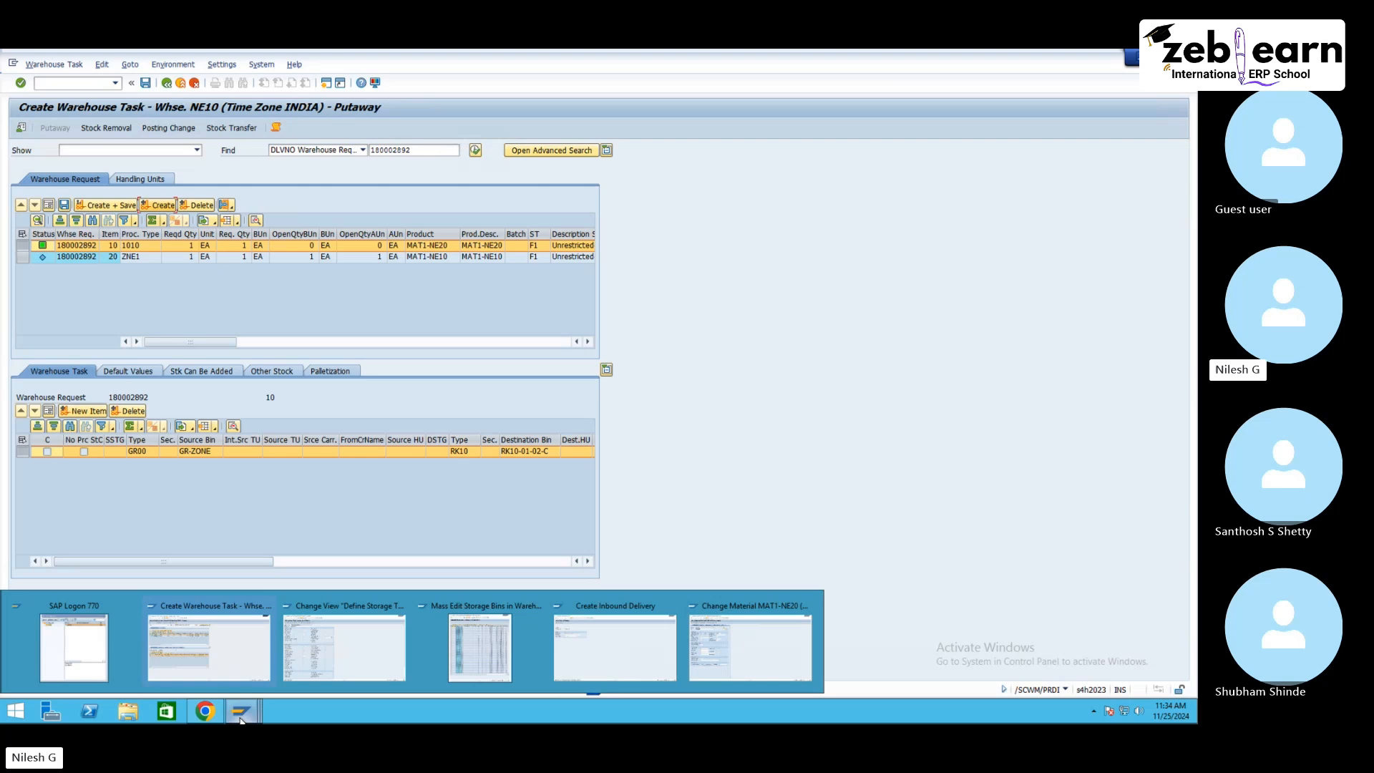
left_click(455, 646)
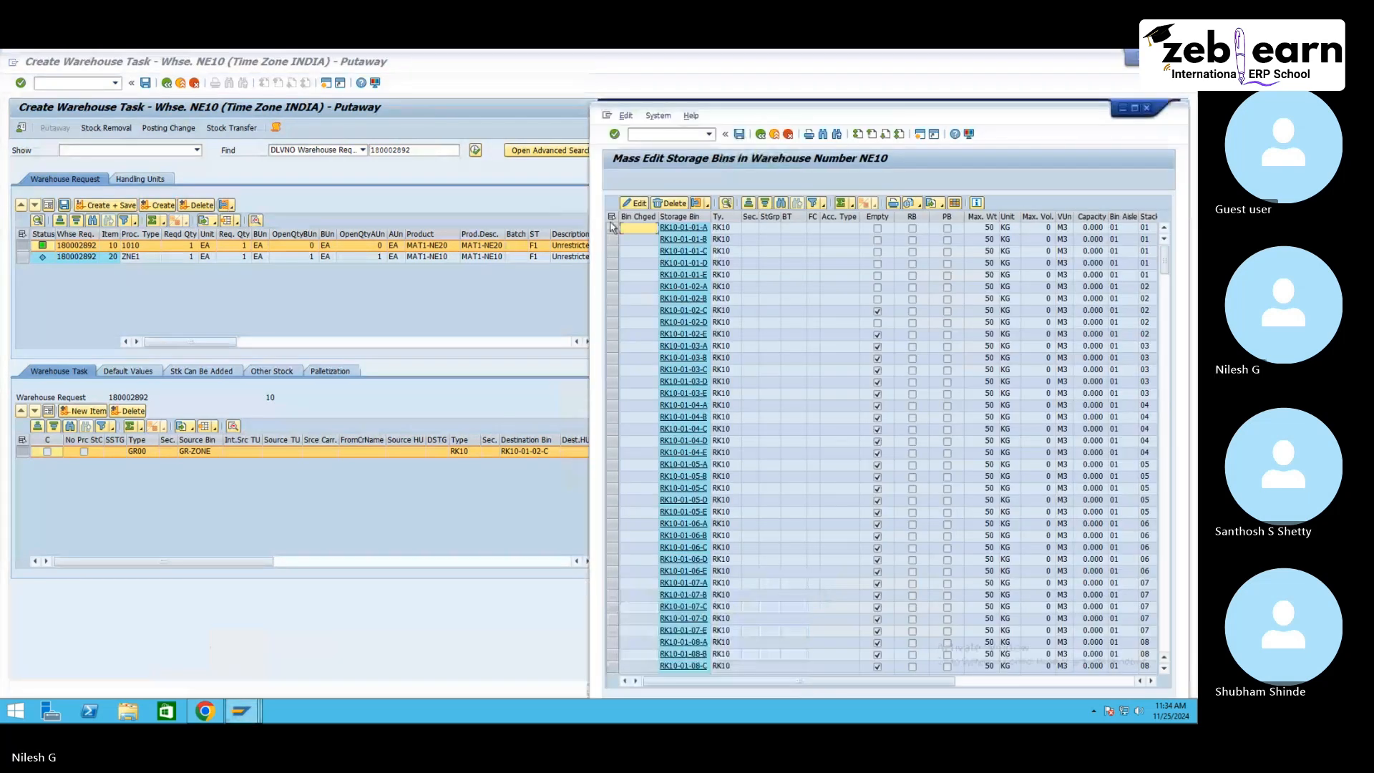
left_click(612, 217)
left_click(631, 204)
left_click(280, 153)
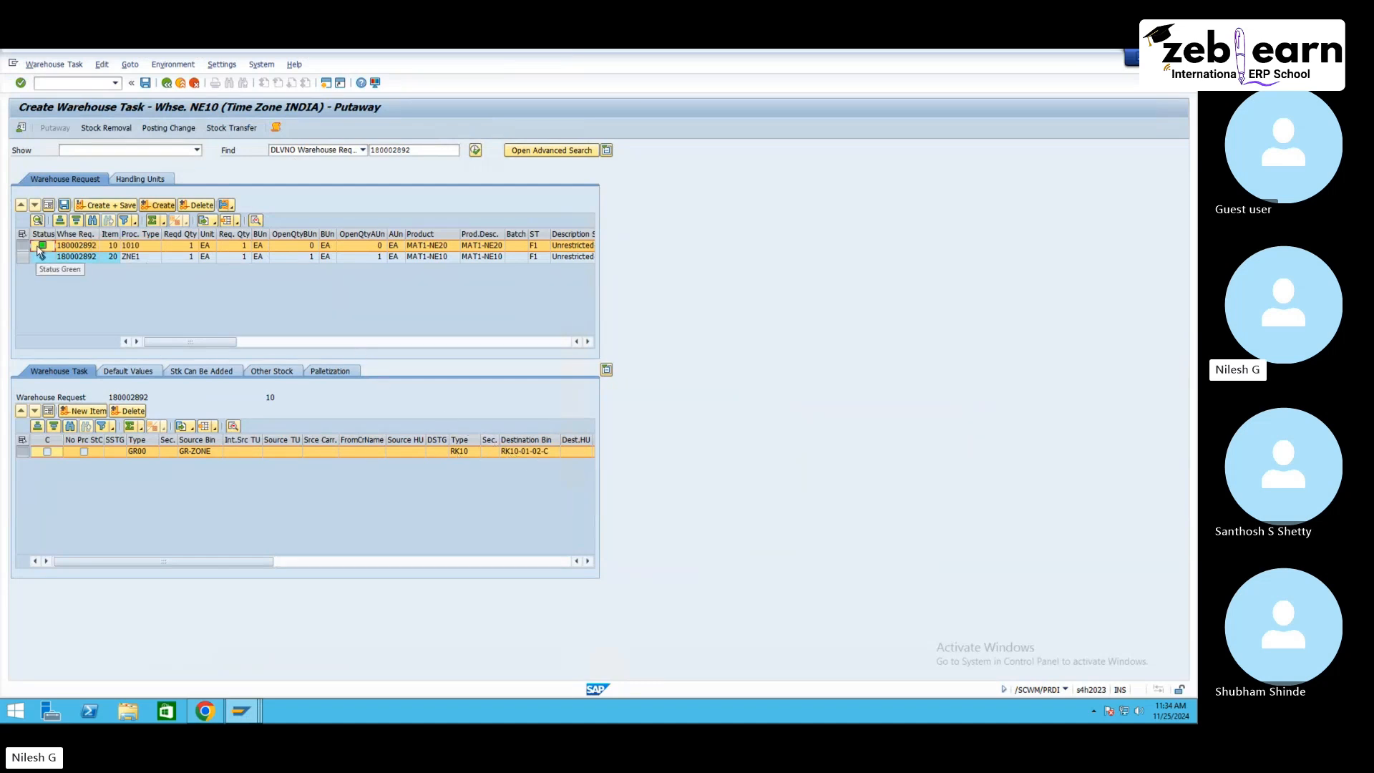
left_click(252, 707)
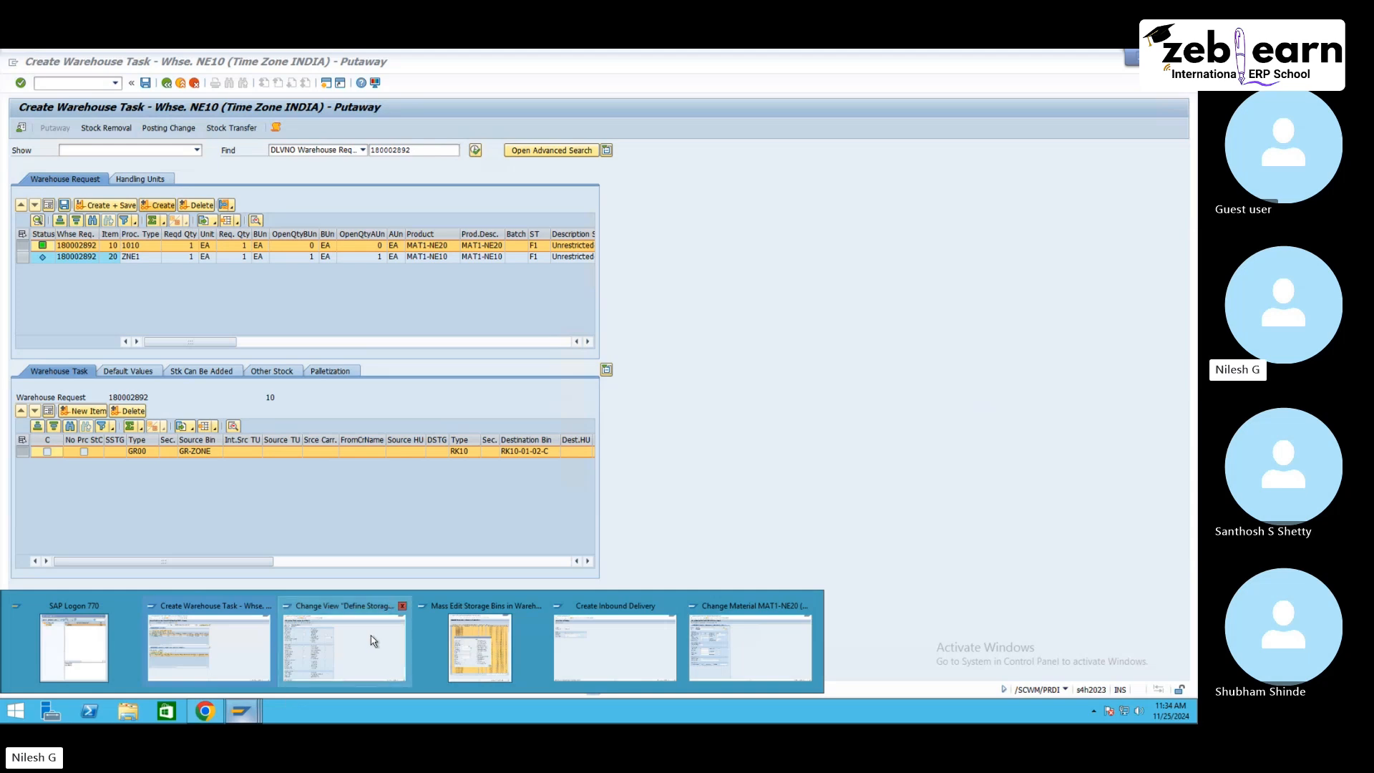
left_click(373, 641)
left_click(257, 708)
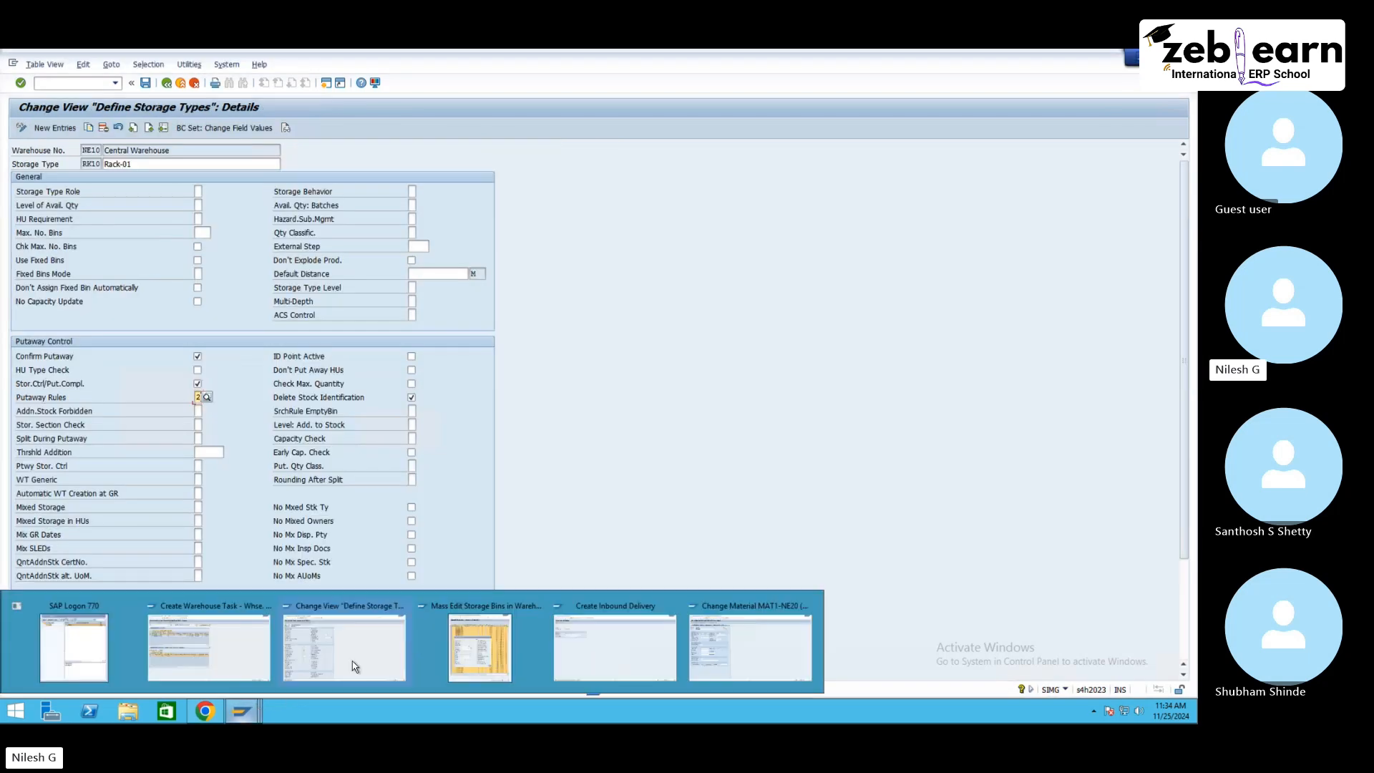
left_click(468, 643)
left_click(732, 413)
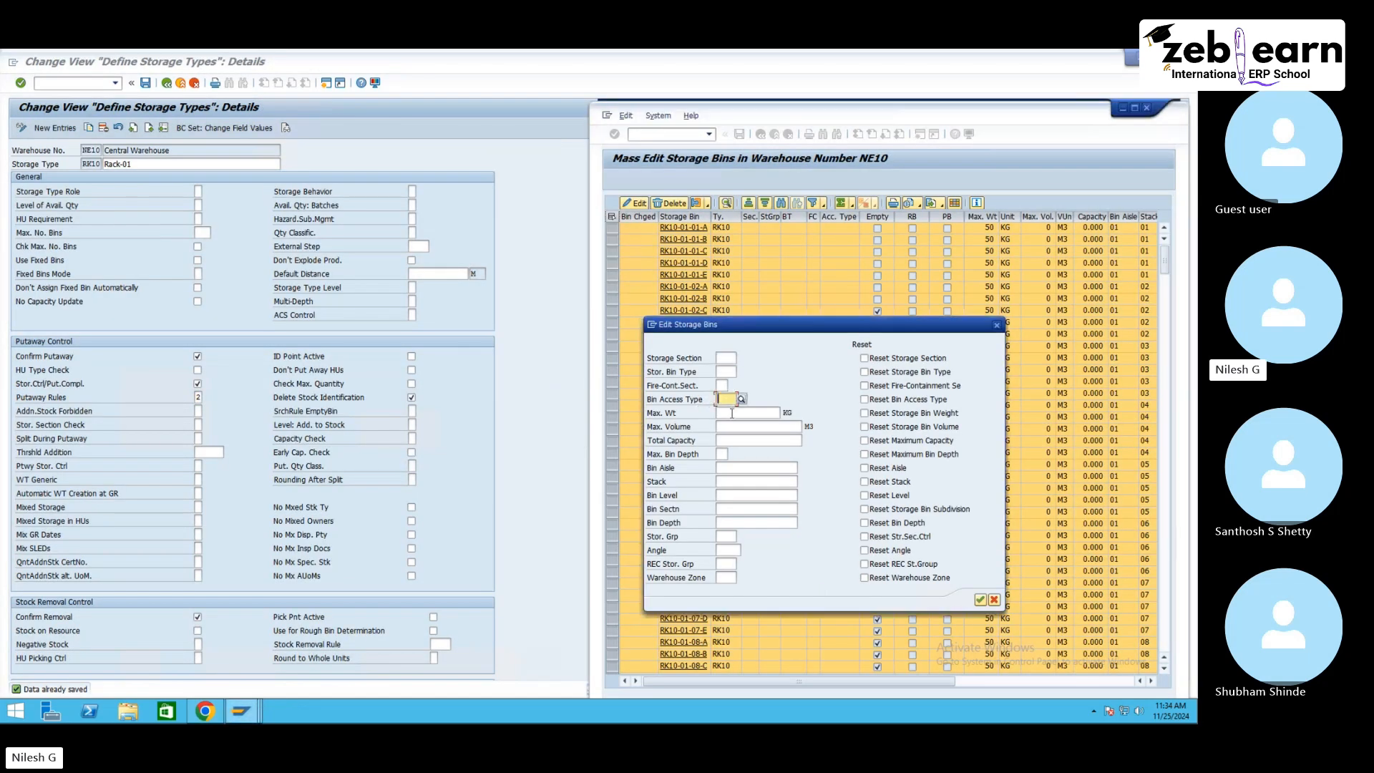
type("9999")
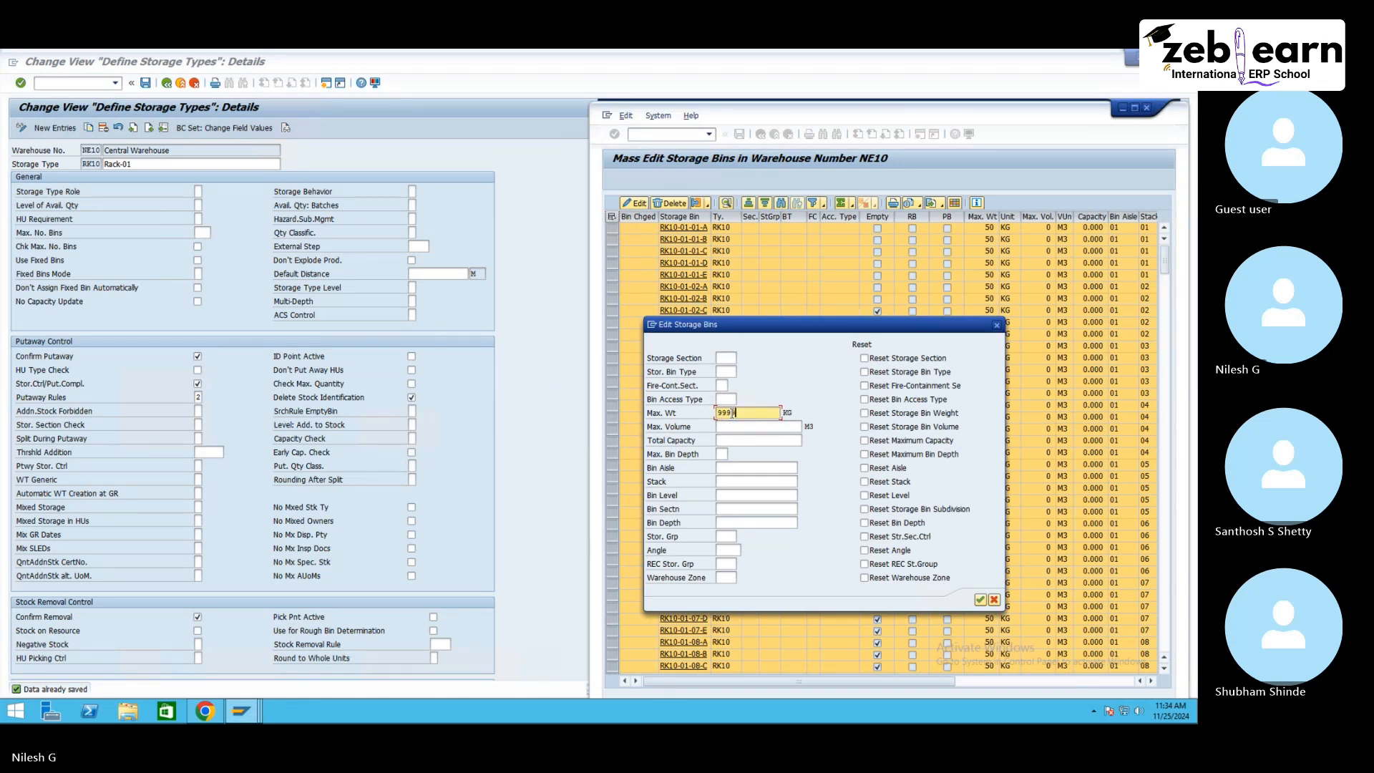
left_click(980, 600)
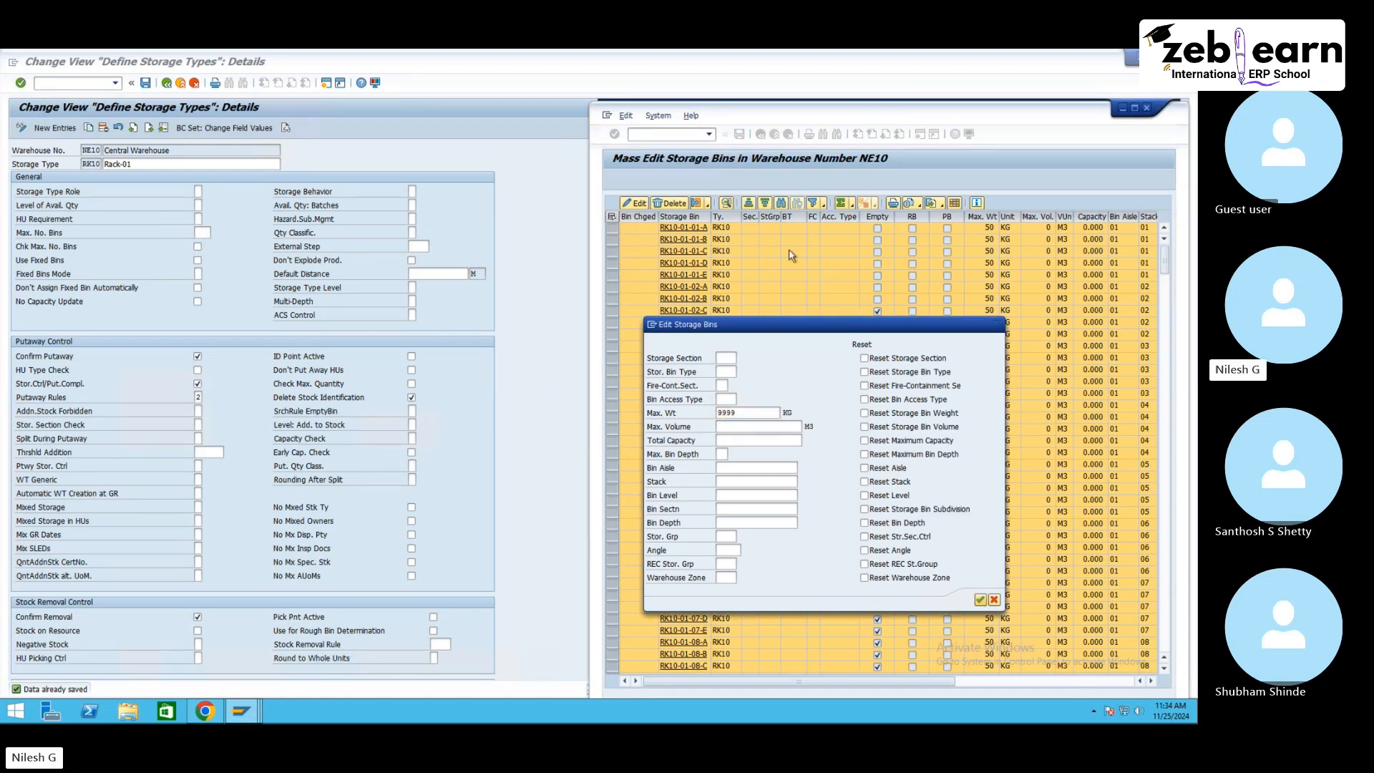
Step: Save the mass storage bin changes and close the log
left_click(739, 138)
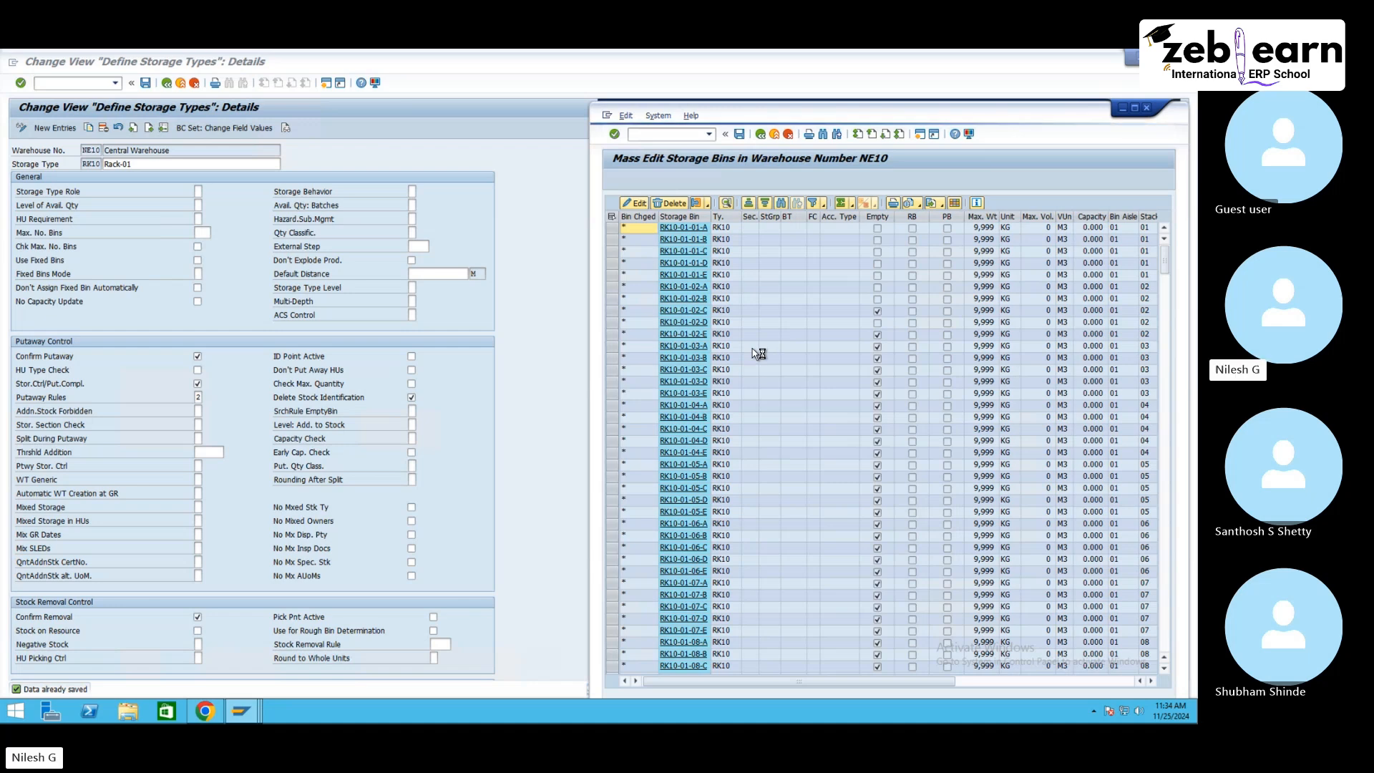
left_click(789, 316)
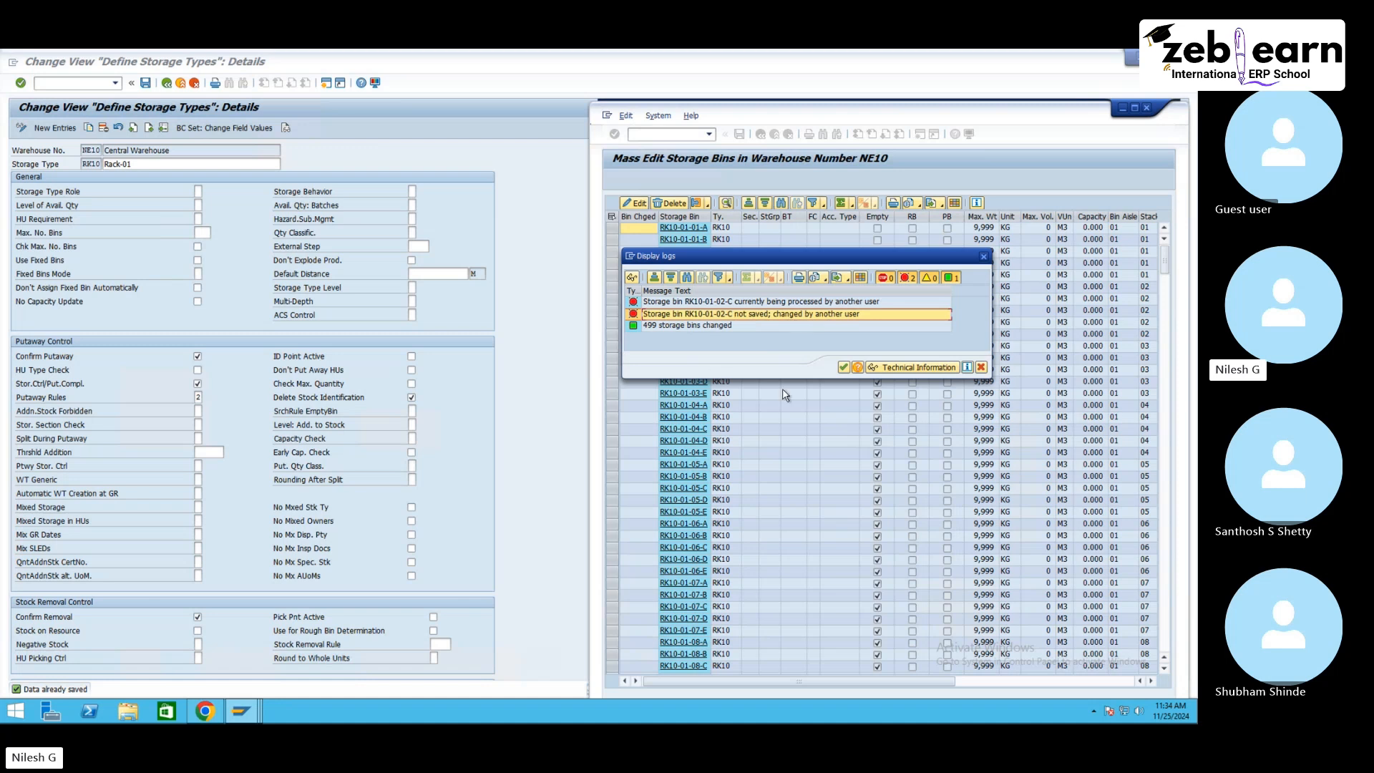
left_click(843, 367)
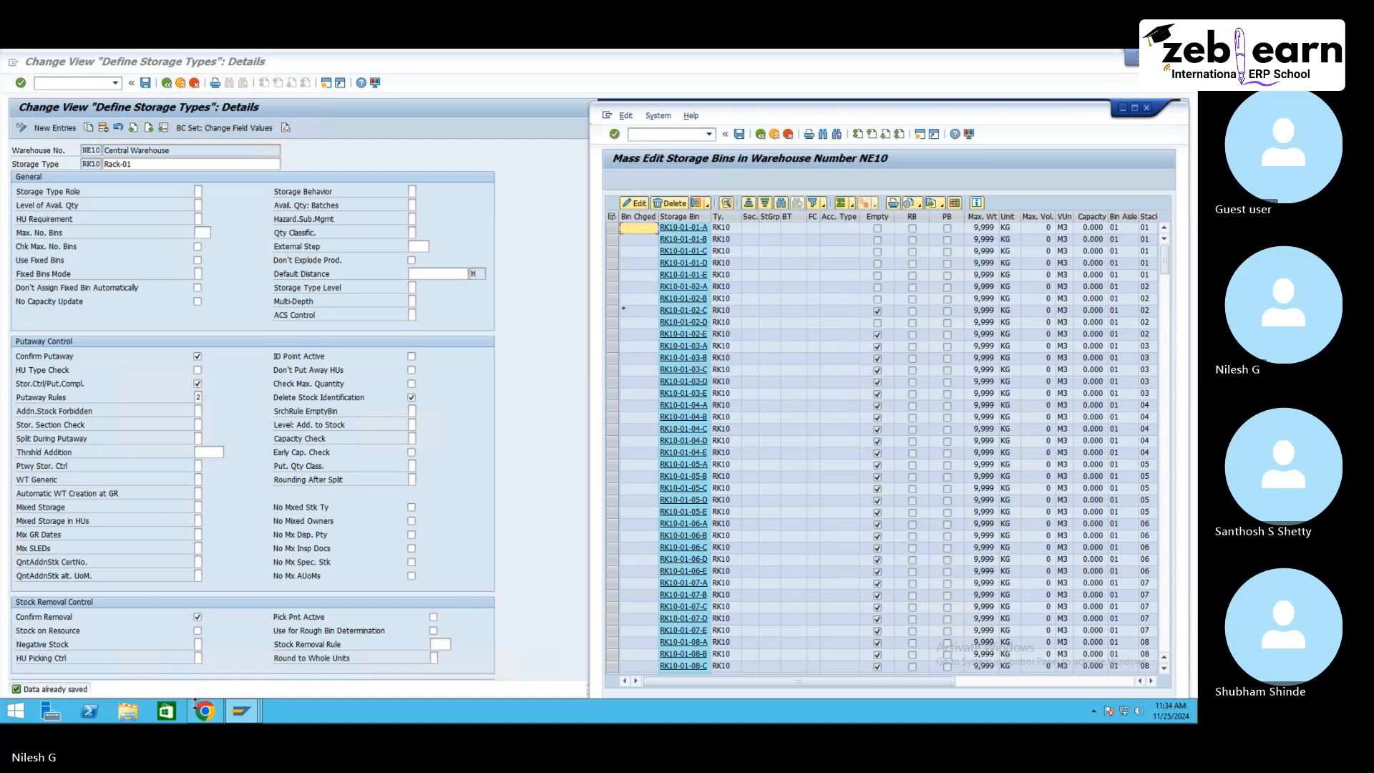
Step: Exit the Create Warehouse Task screen without saving
left_click(241, 710)
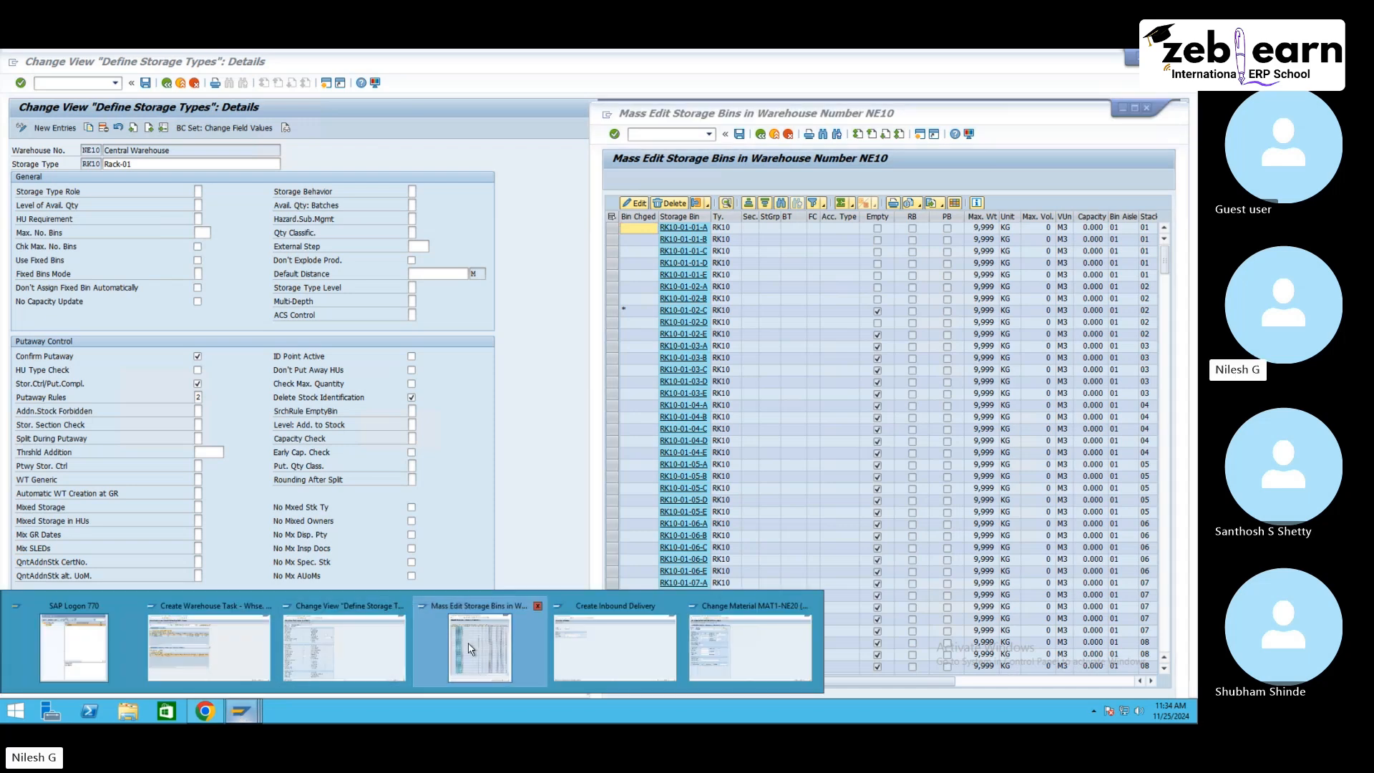
left_click(209, 647)
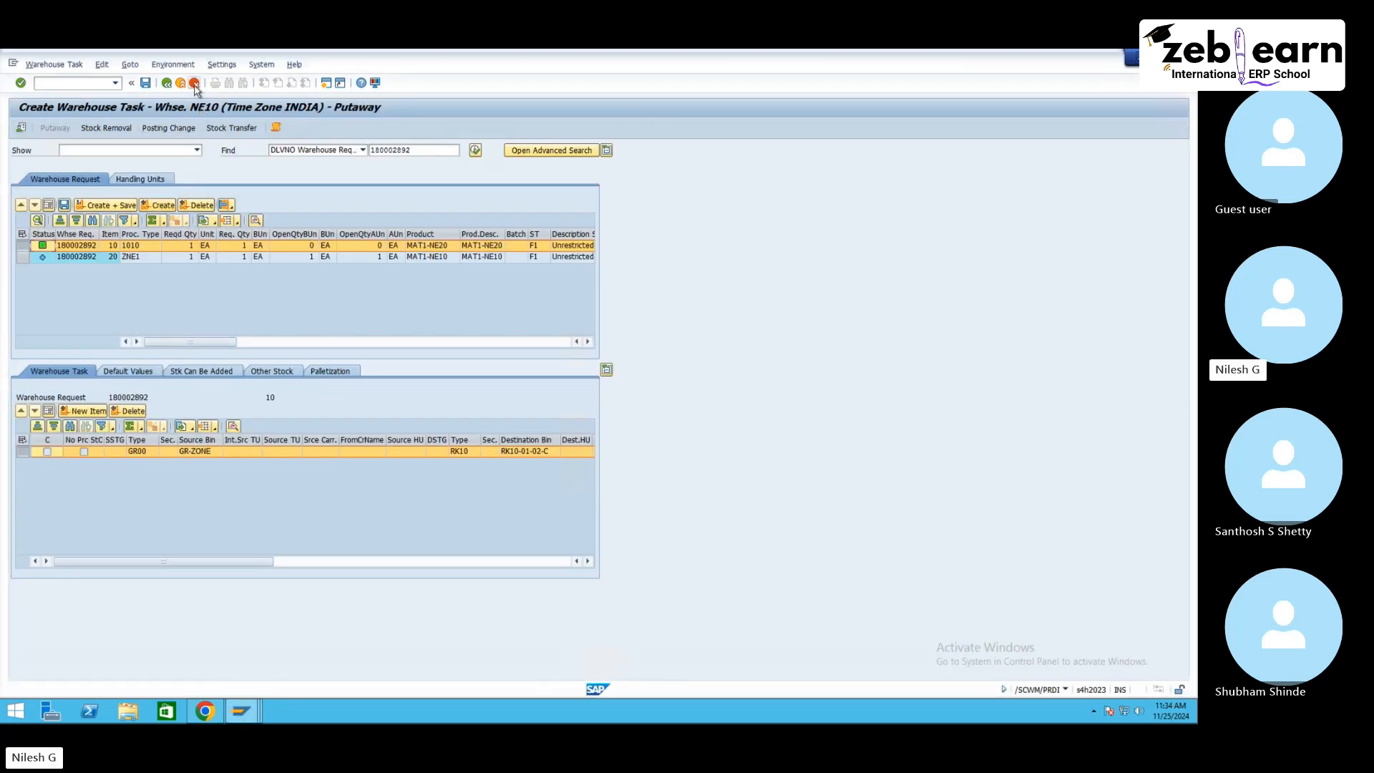
left_click(194, 82)
left_click(239, 294)
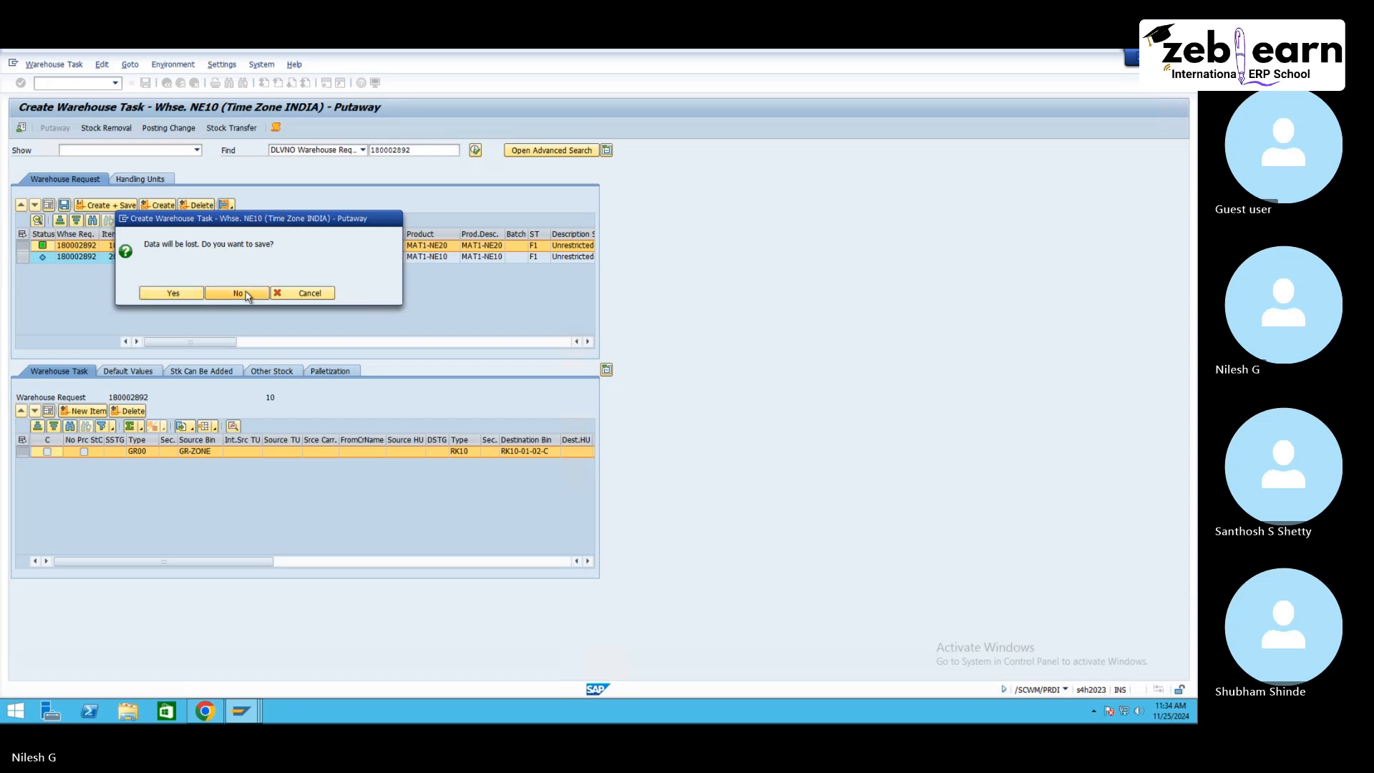
Step: Save the remaining storage bin change in the mass edit list and close the log
mouse_move(247, 719)
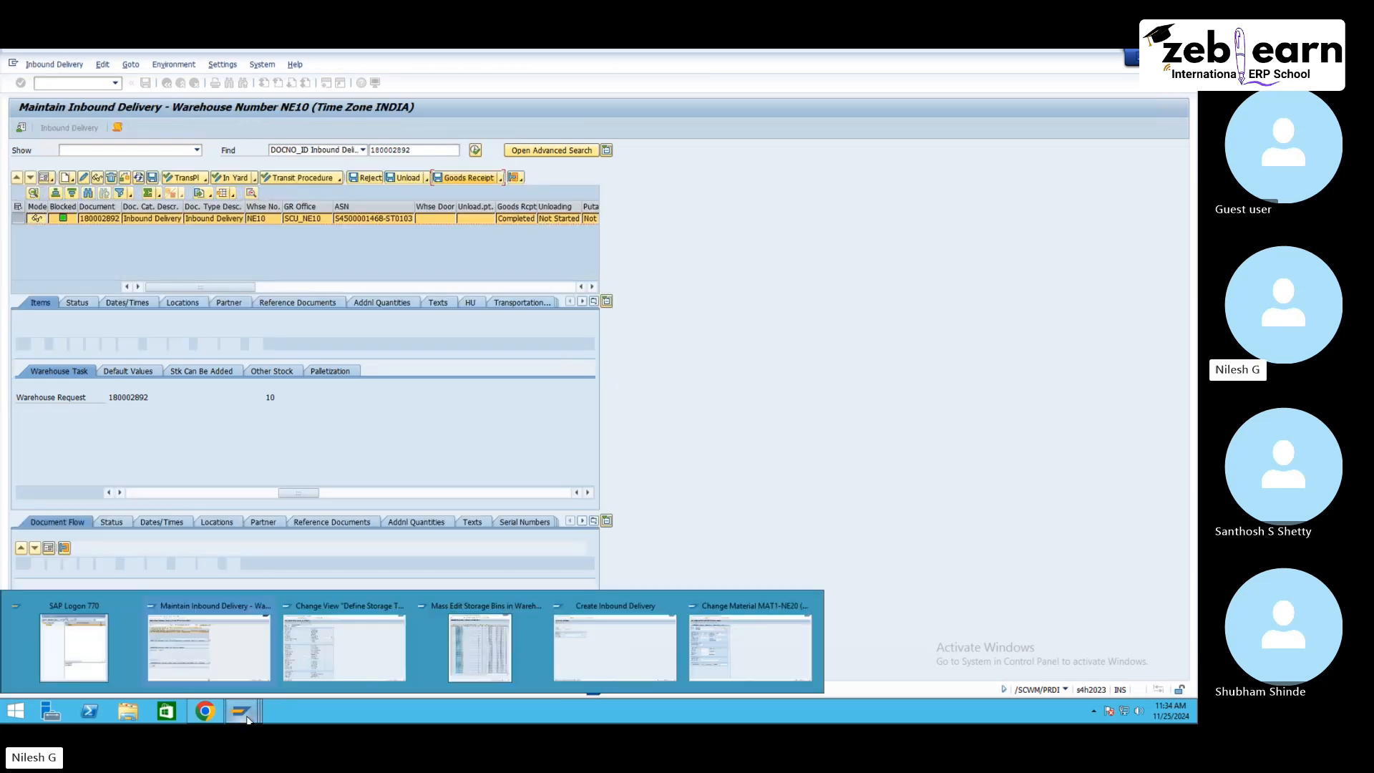
left_click(469, 629)
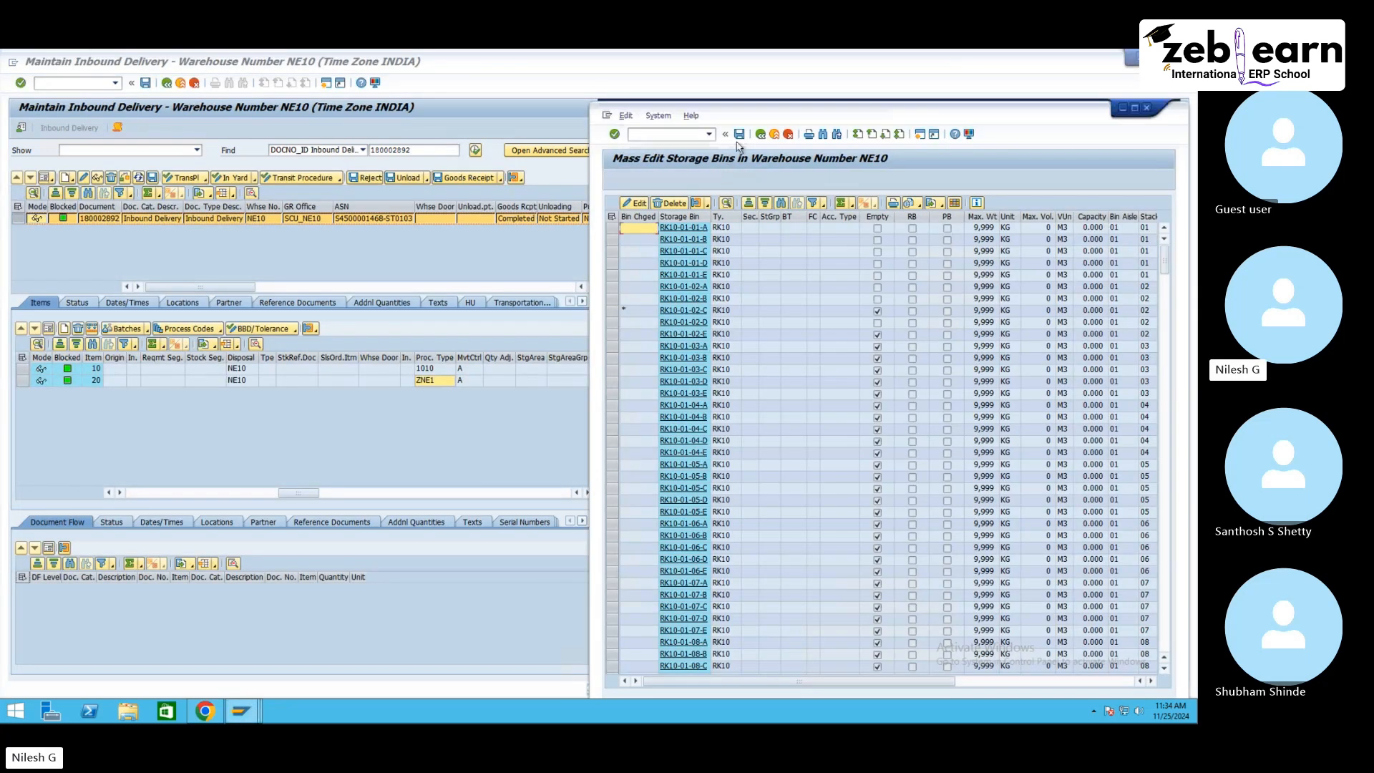
left_click(739, 138)
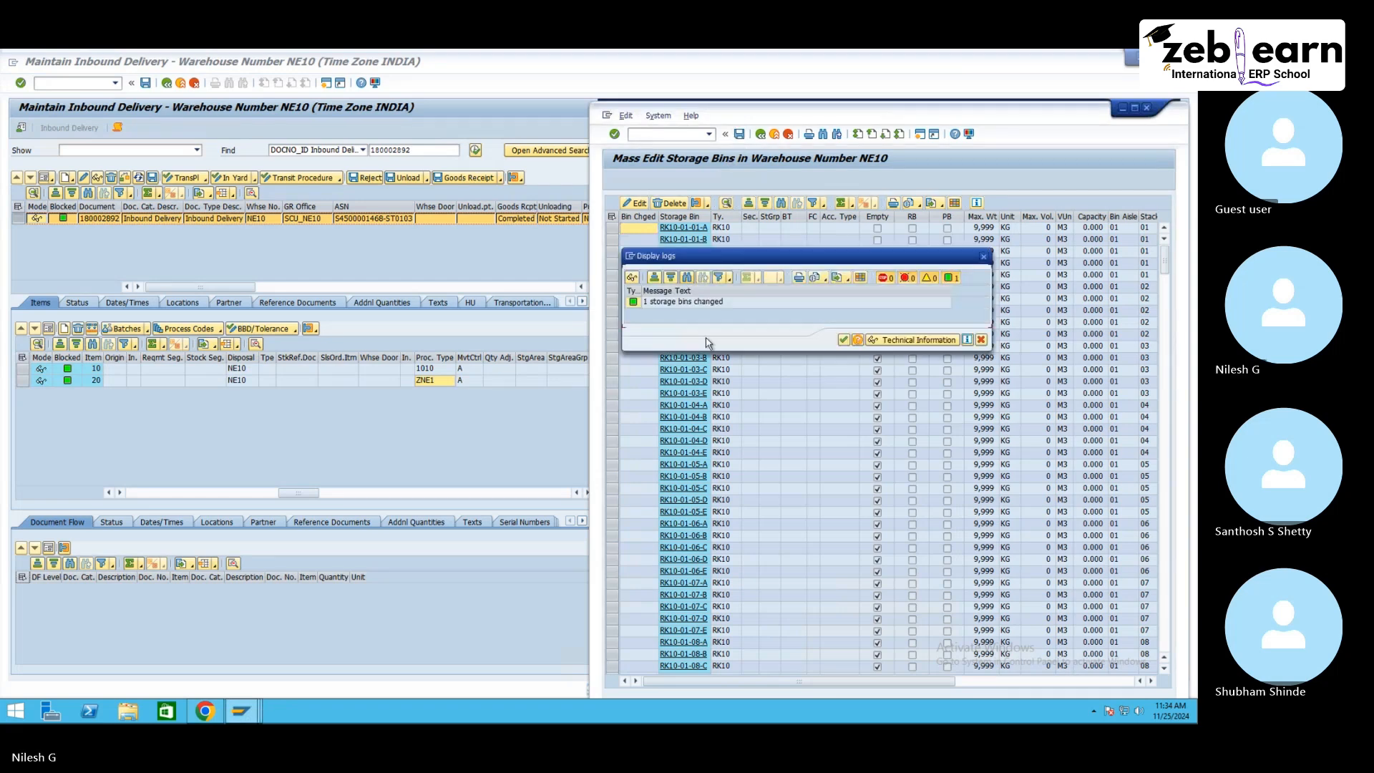
left_click(828, 342)
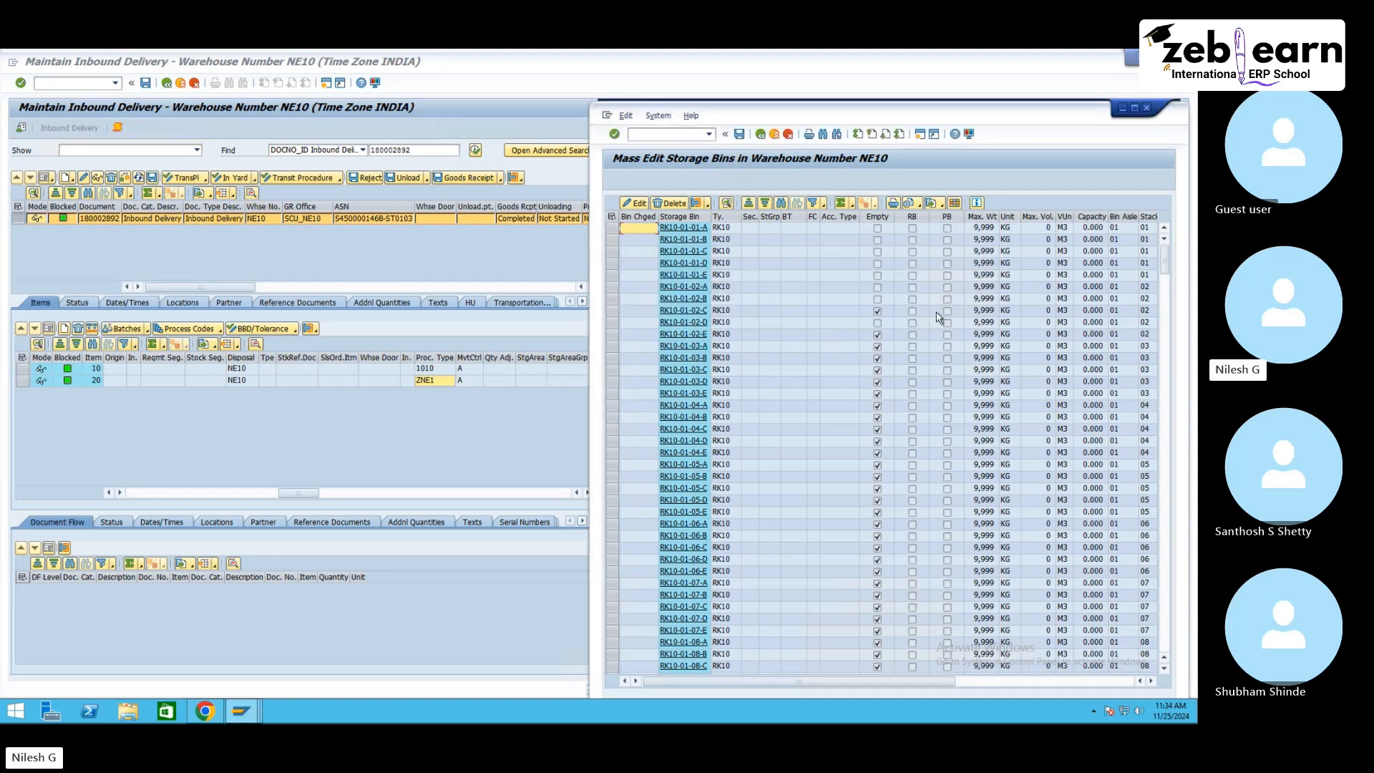
Step: Create a putaway warehouse task again for item 10 of inbound delivery 180002892
left_click(72, 75)
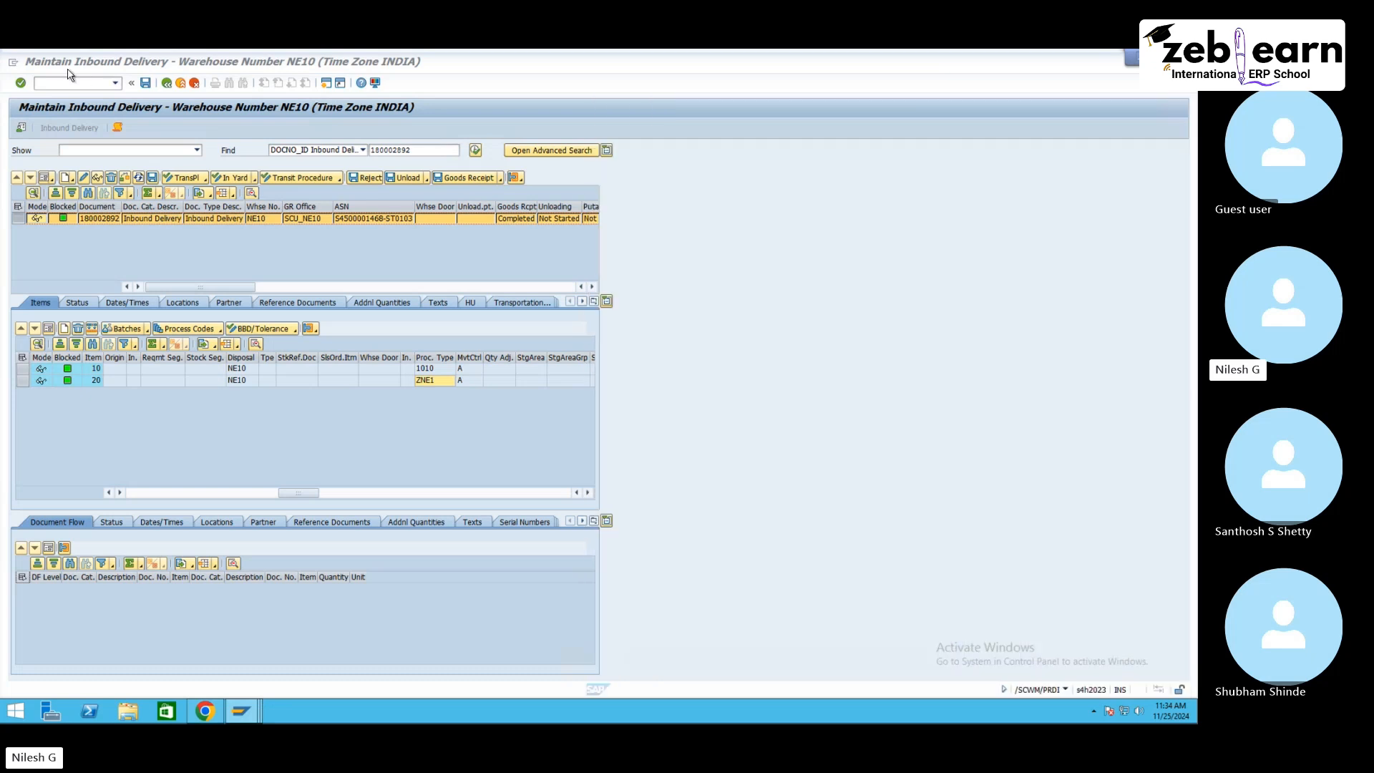
left_click(55, 65)
mouse_move(93, 96)
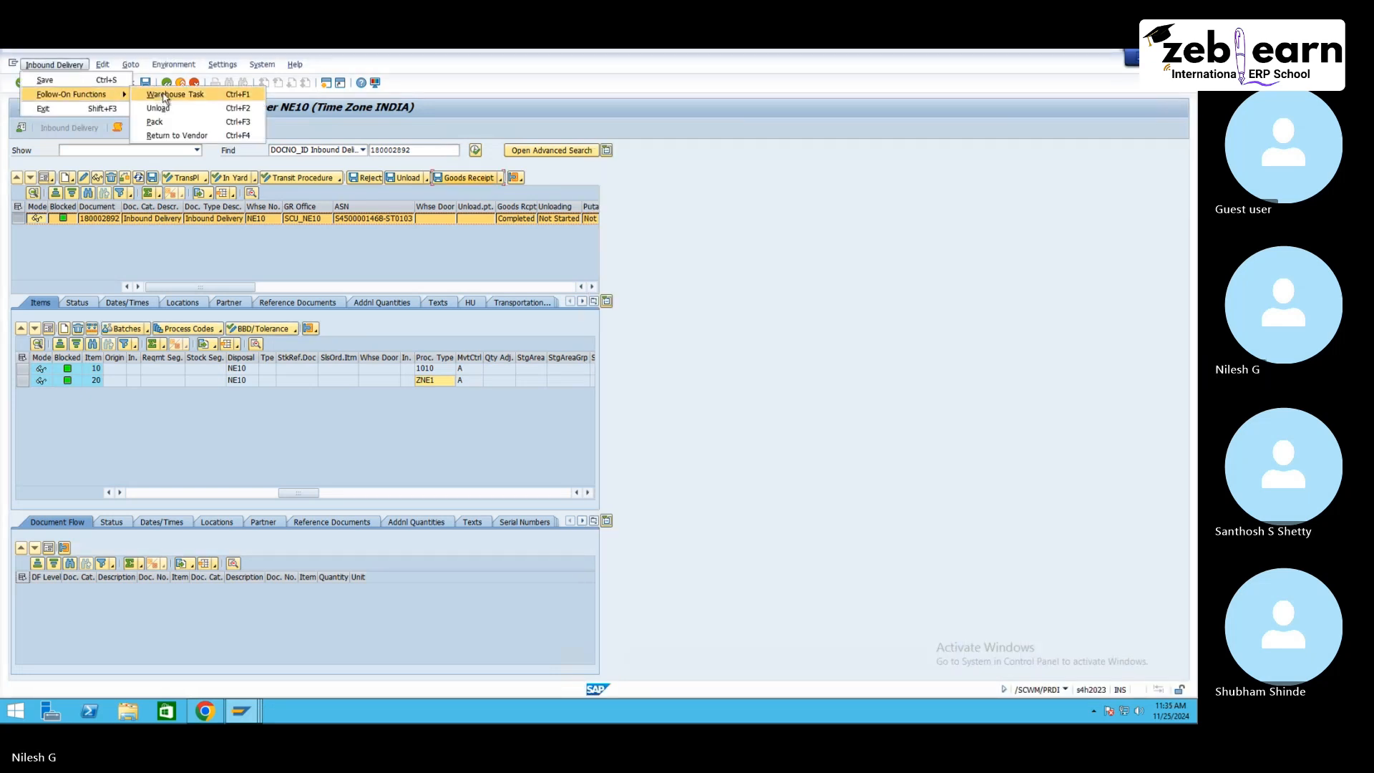
left_click(167, 98)
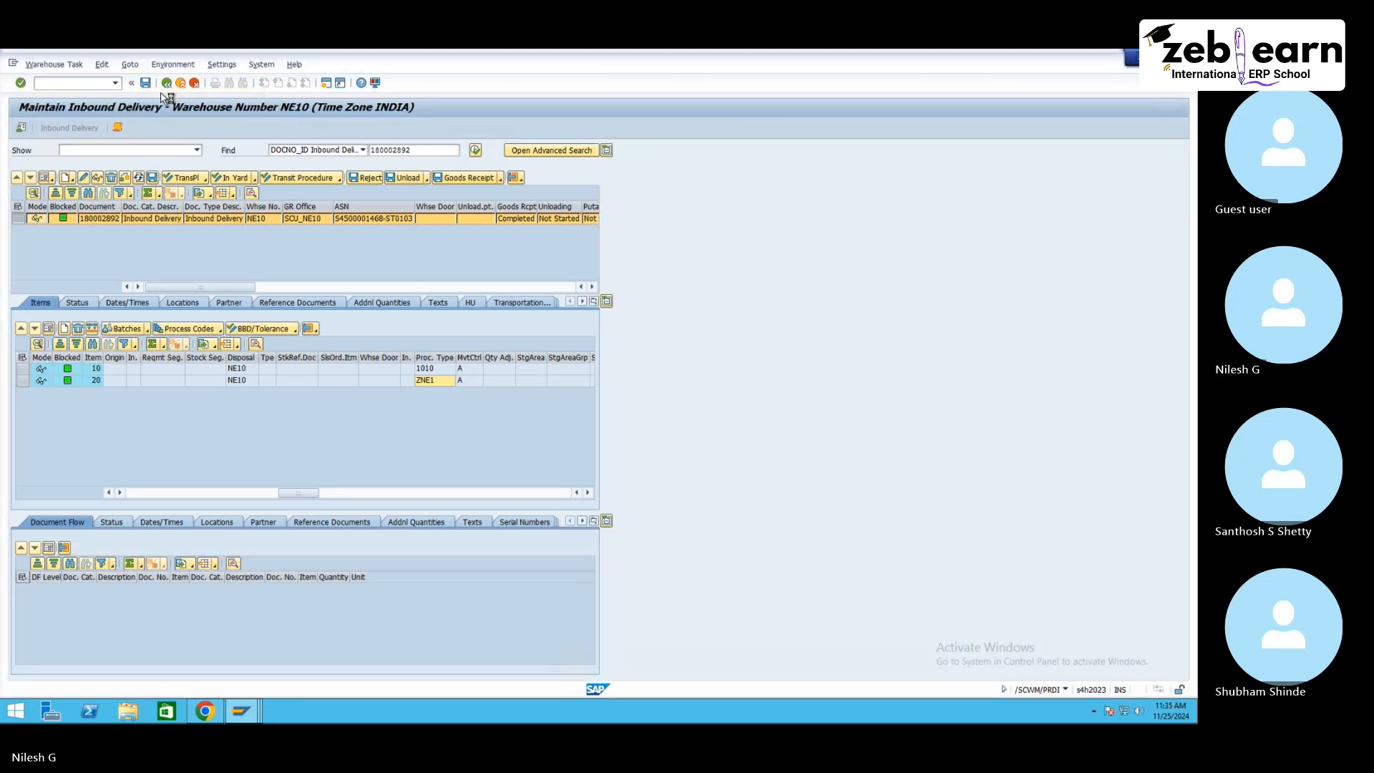
left_click(24, 245)
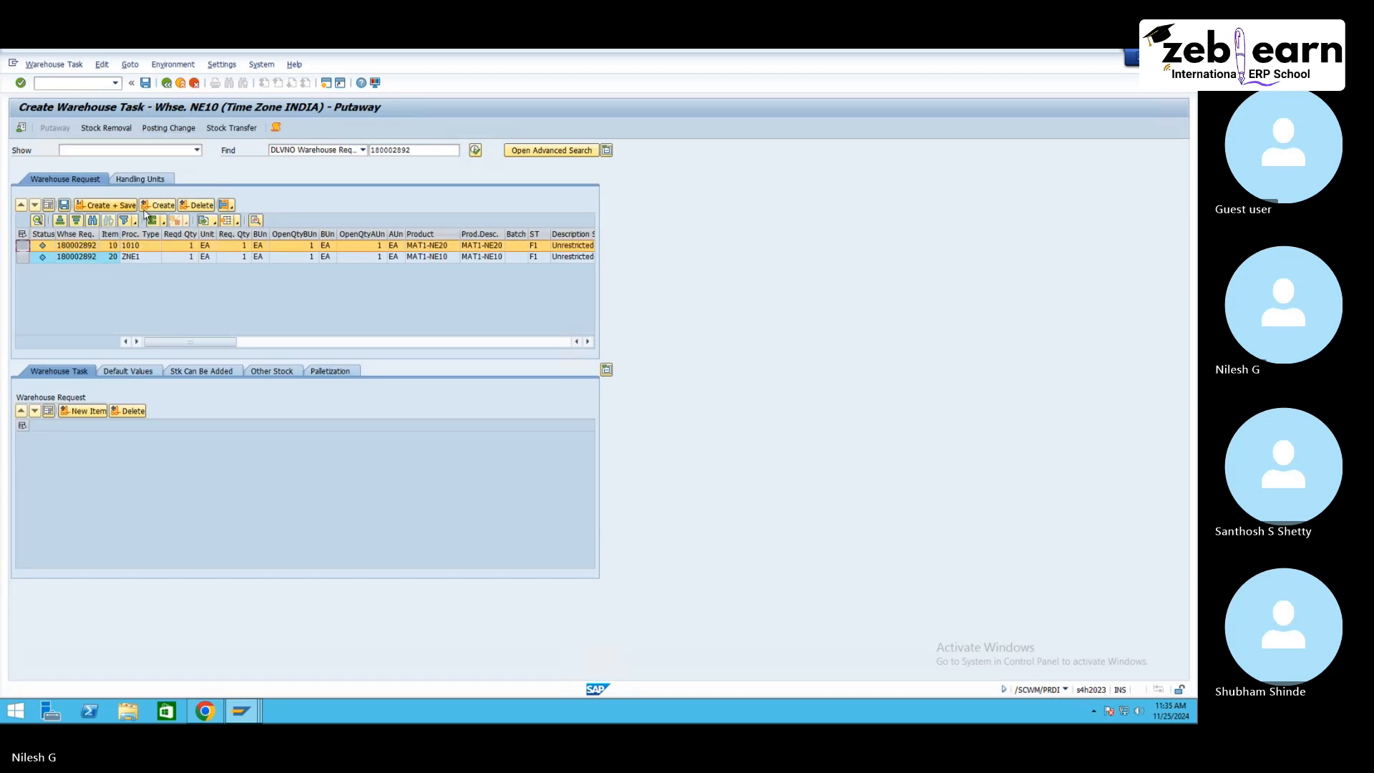
left_click(157, 204)
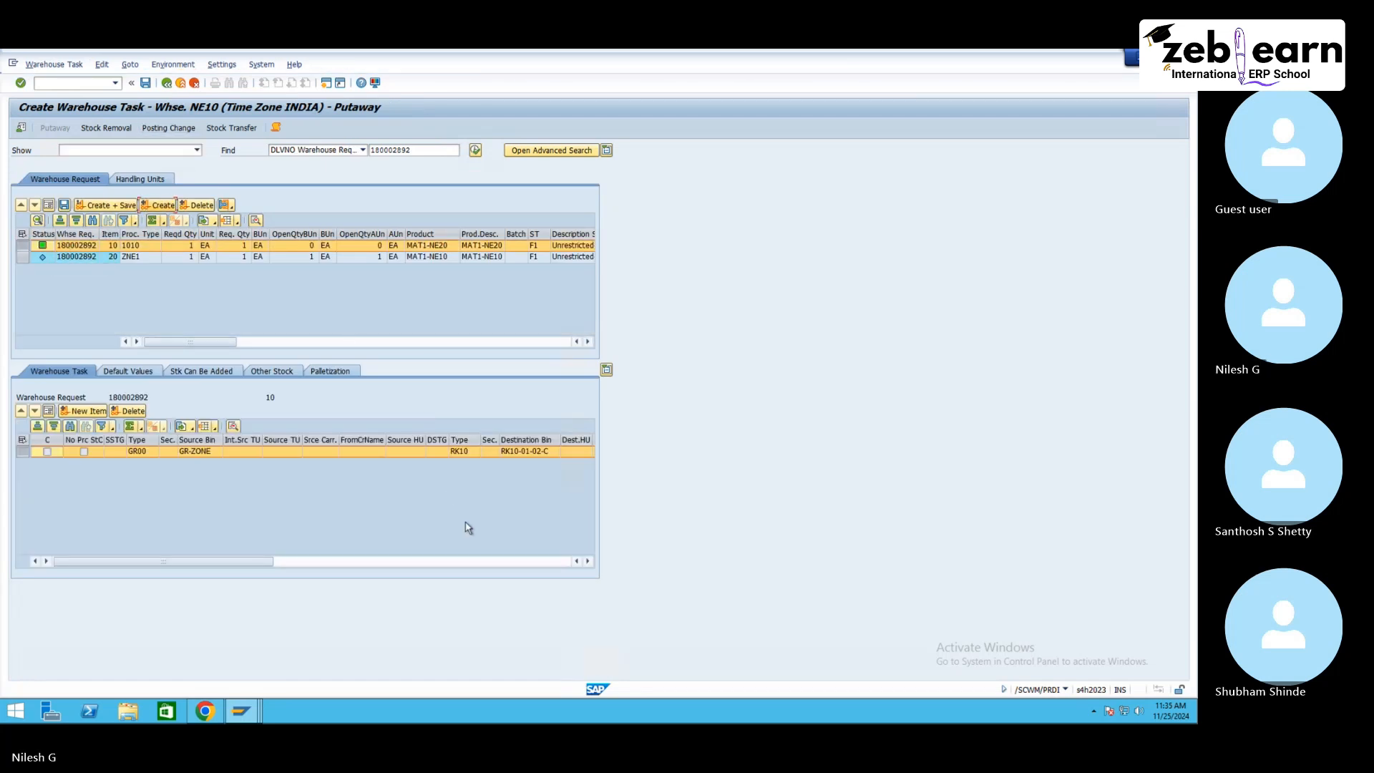
Step: Open the details of storage bin RK10-01-01-A from the mass edit list
mouse_move(244, 710)
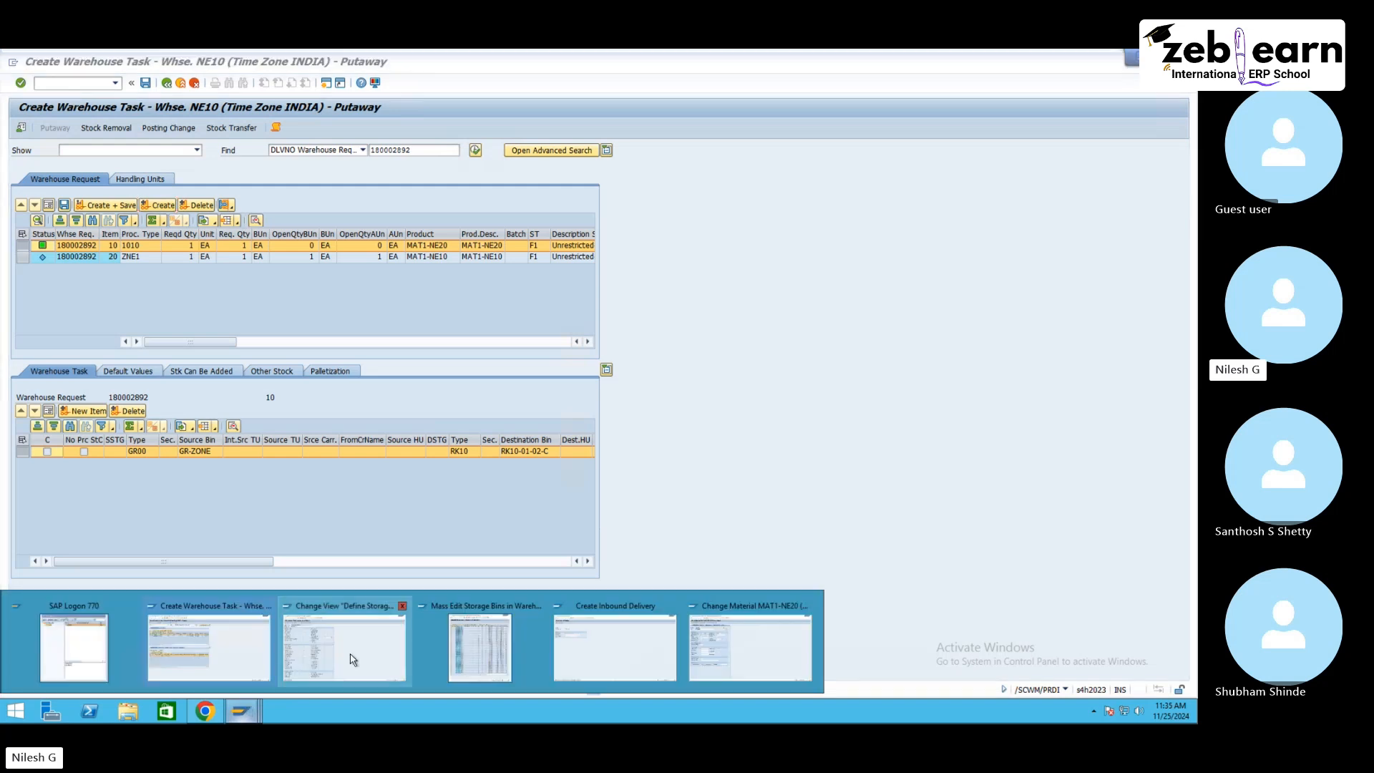
left_click(449, 641)
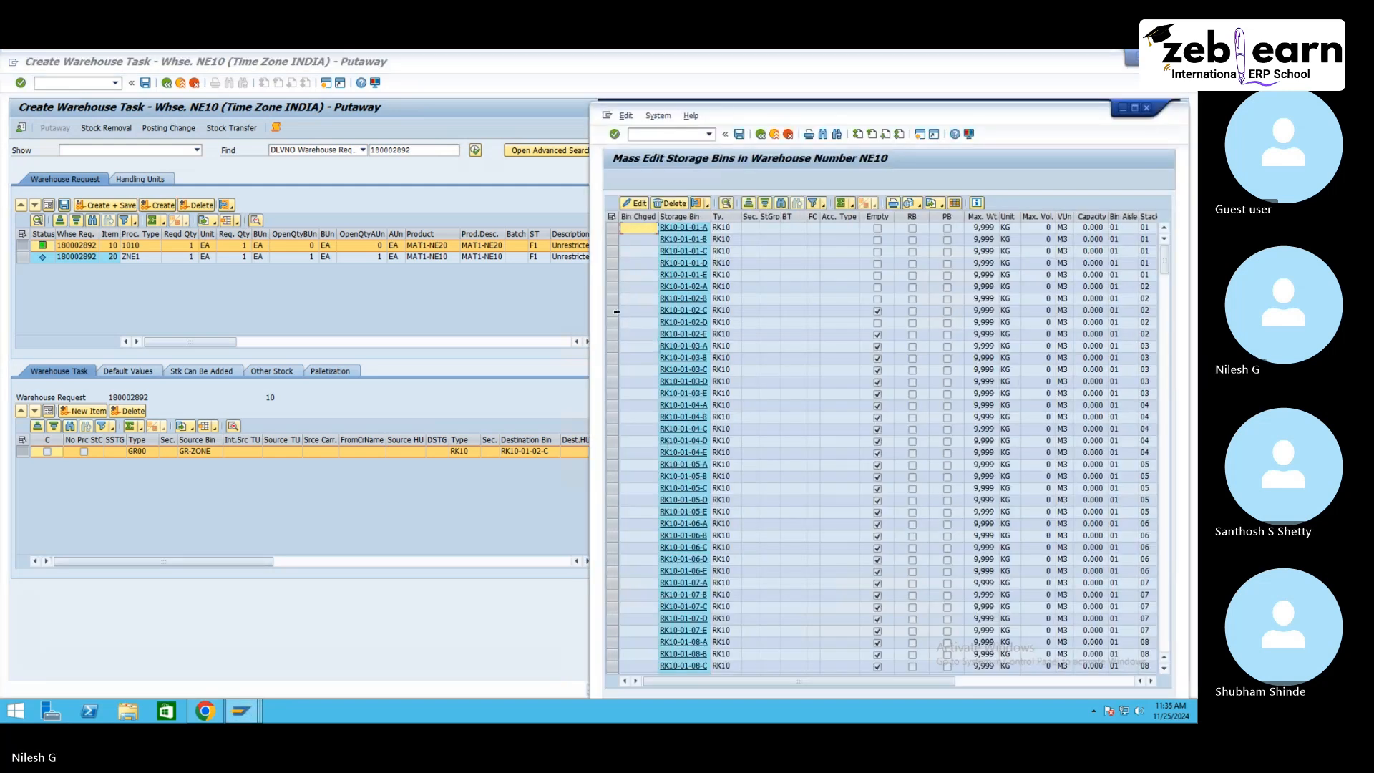
left_click(610, 311)
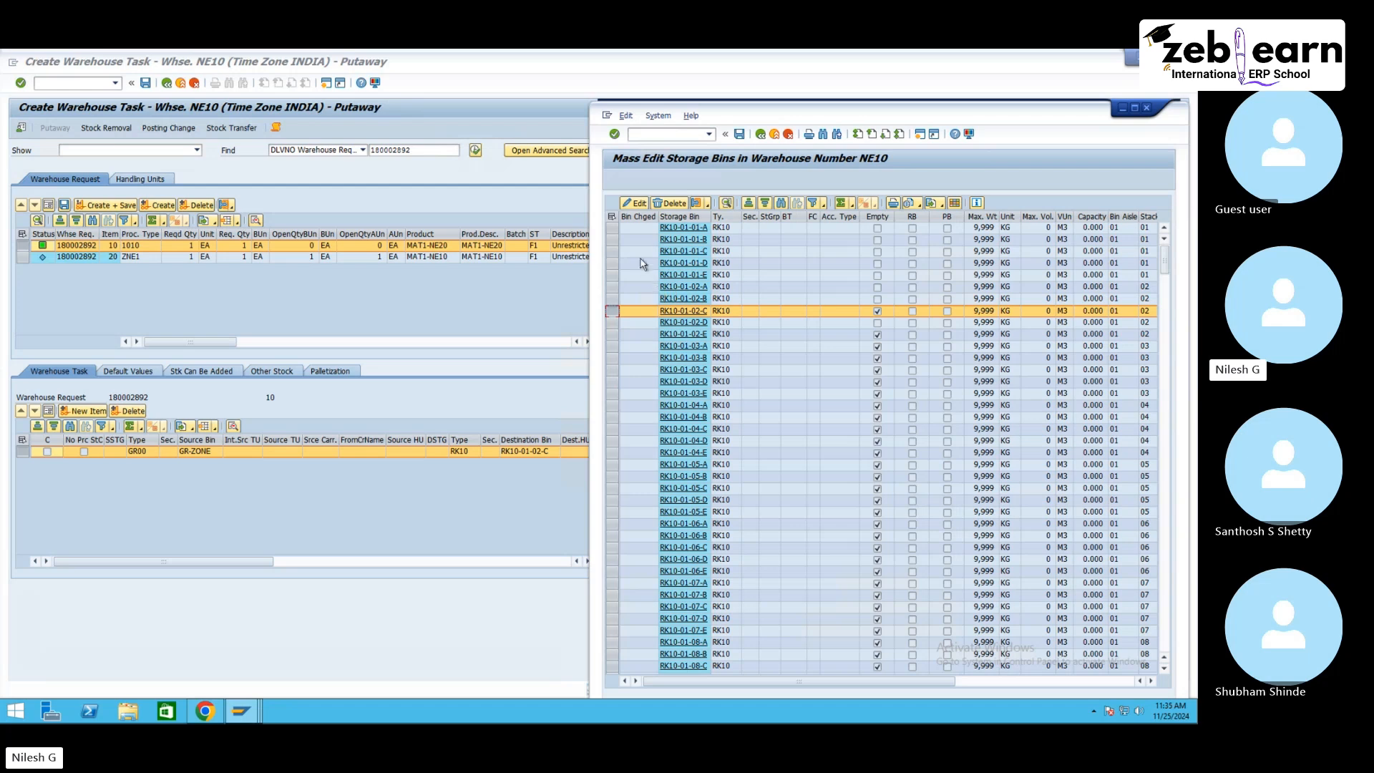
left_click(612, 228)
left_click(684, 229)
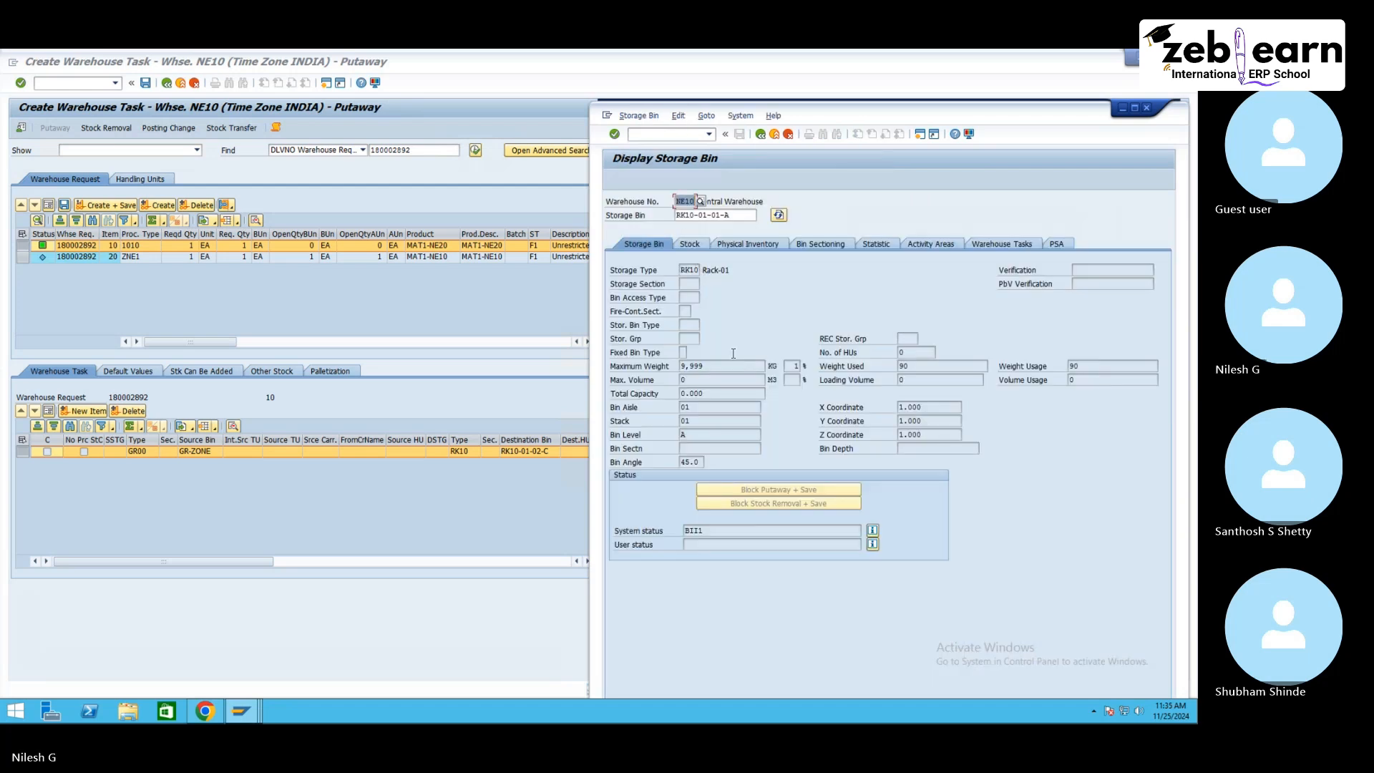
Step: Inspect the stock held in storage bin RK10-01-01-A, then go back to the mass edit storage bin list
left_click(691, 247)
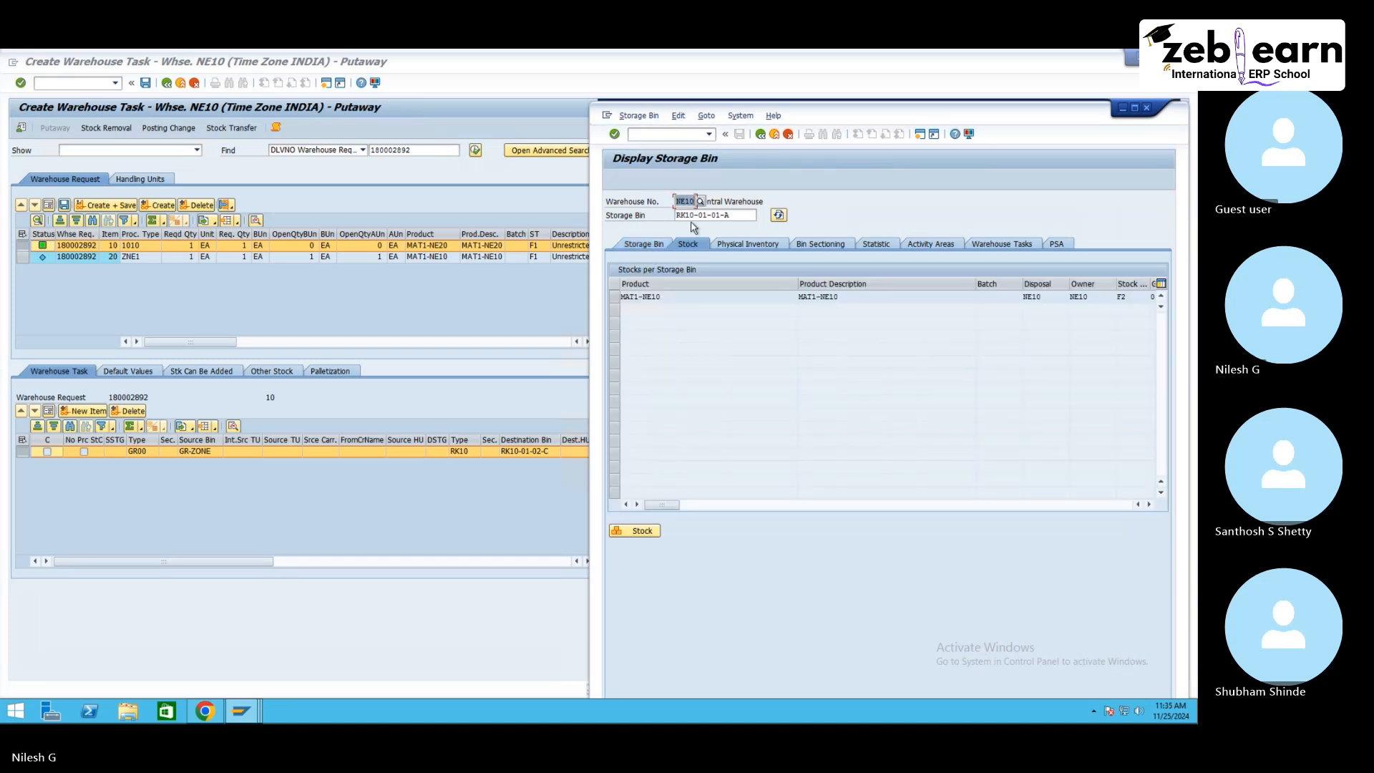
left_click(670, 297)
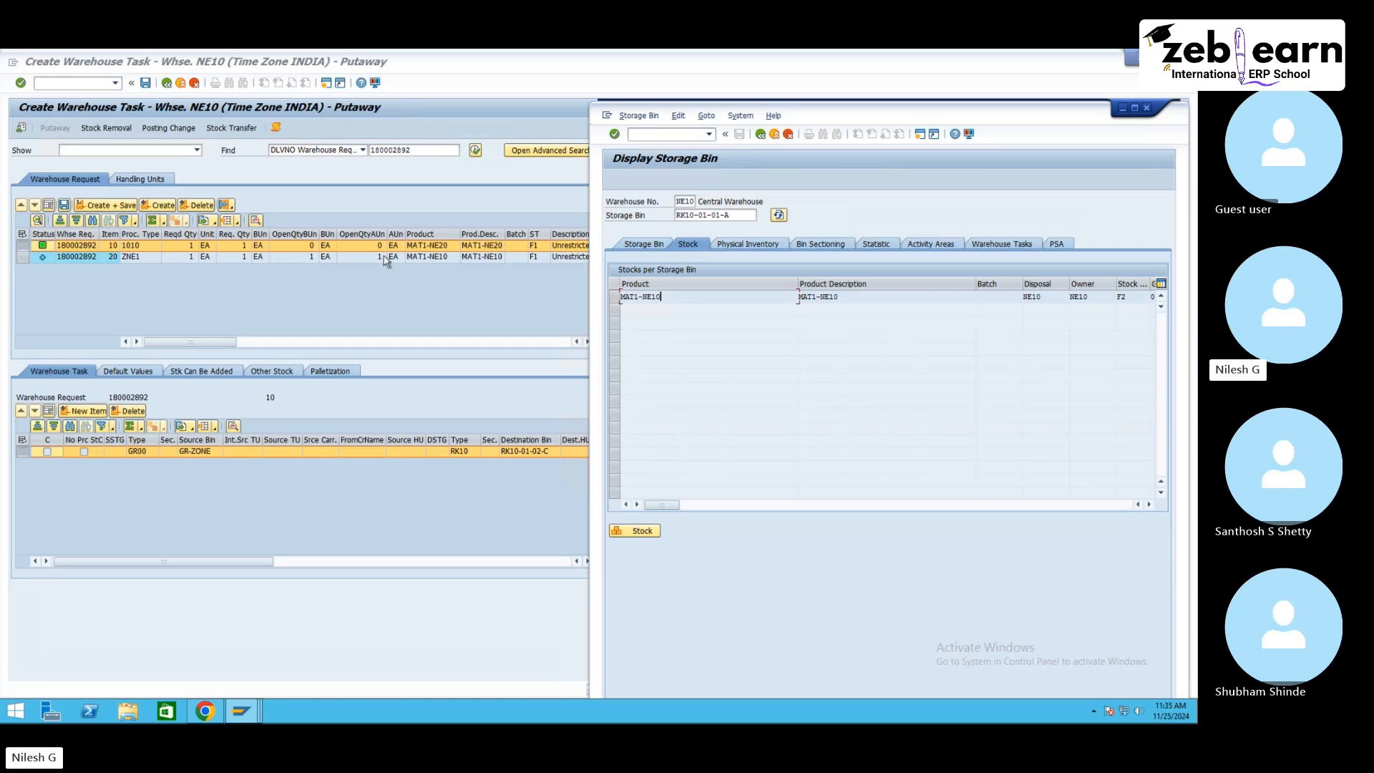
left_click(761, 134)
left_click(761, 134)
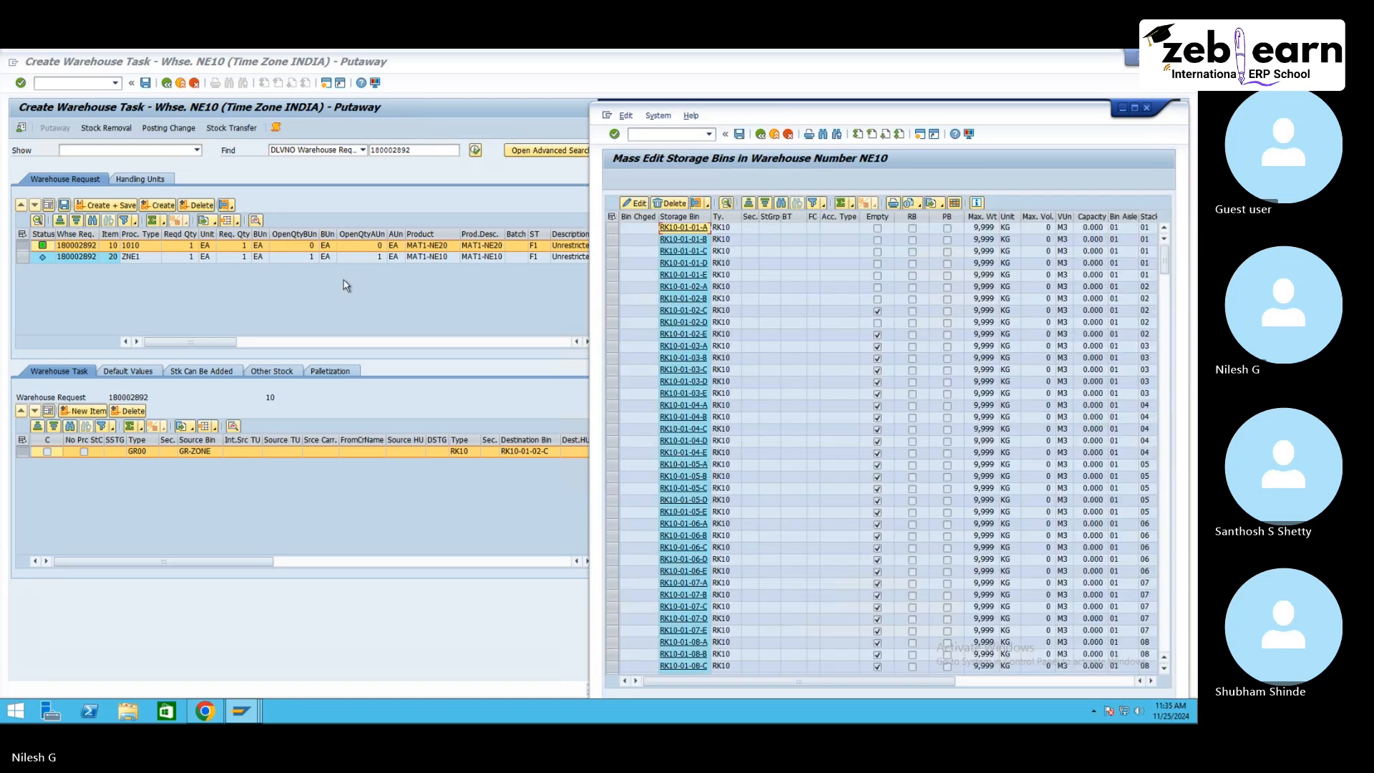
Step: Bring up the storage type's putaway rules list, then browse warehouse layout images in the Google image search
left_click(241, 710)
left_click(344, 648)
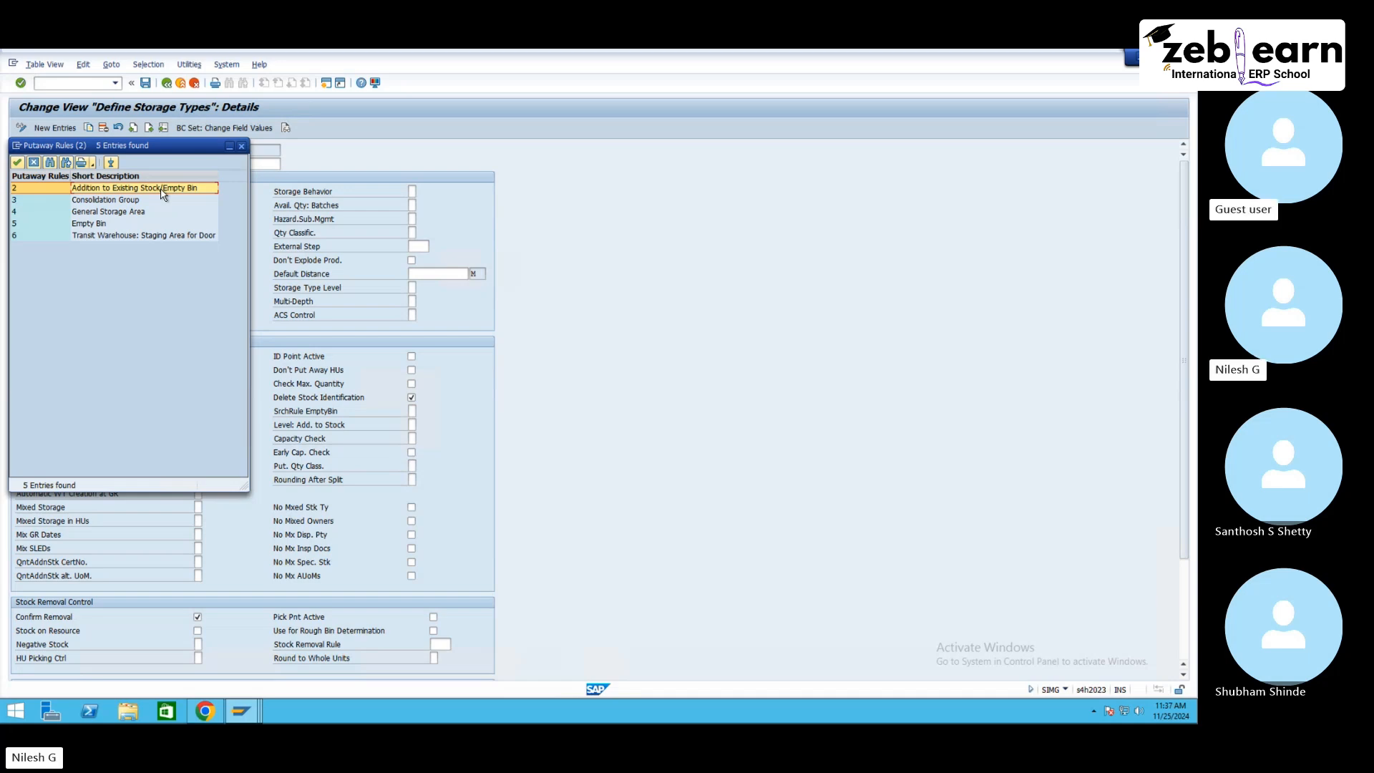
left_click(207, 715)
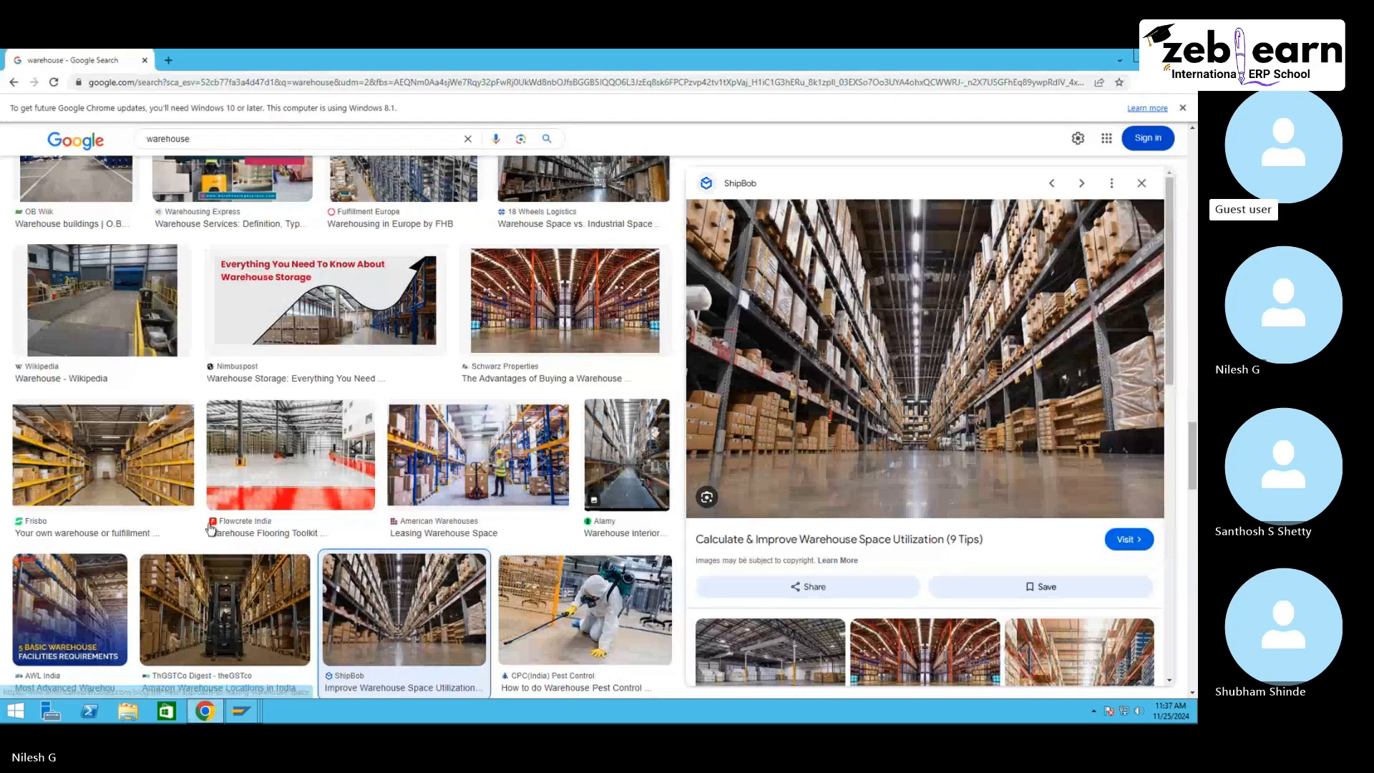
scroll(472, 443, "down", 5)
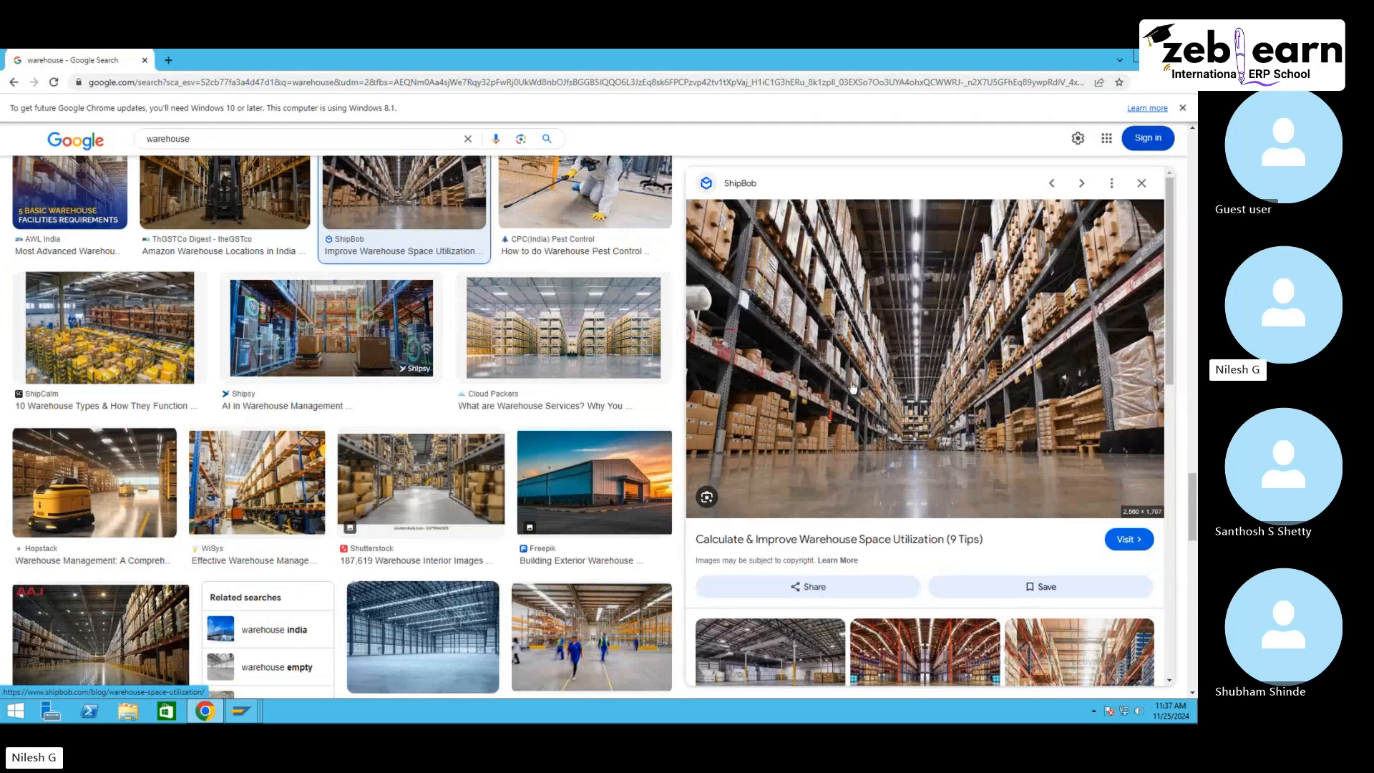
scroll(566, 530, "down", 4)
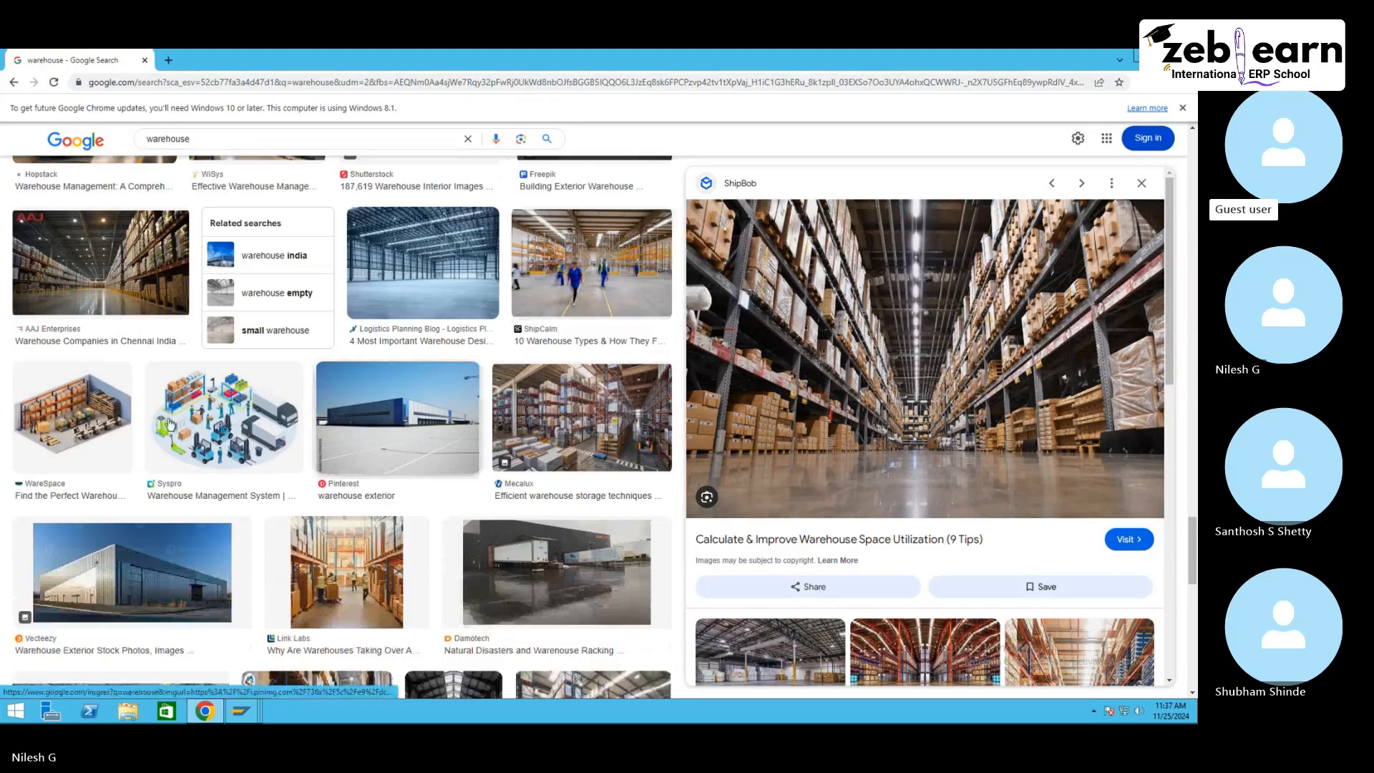
left_click(90, 427)
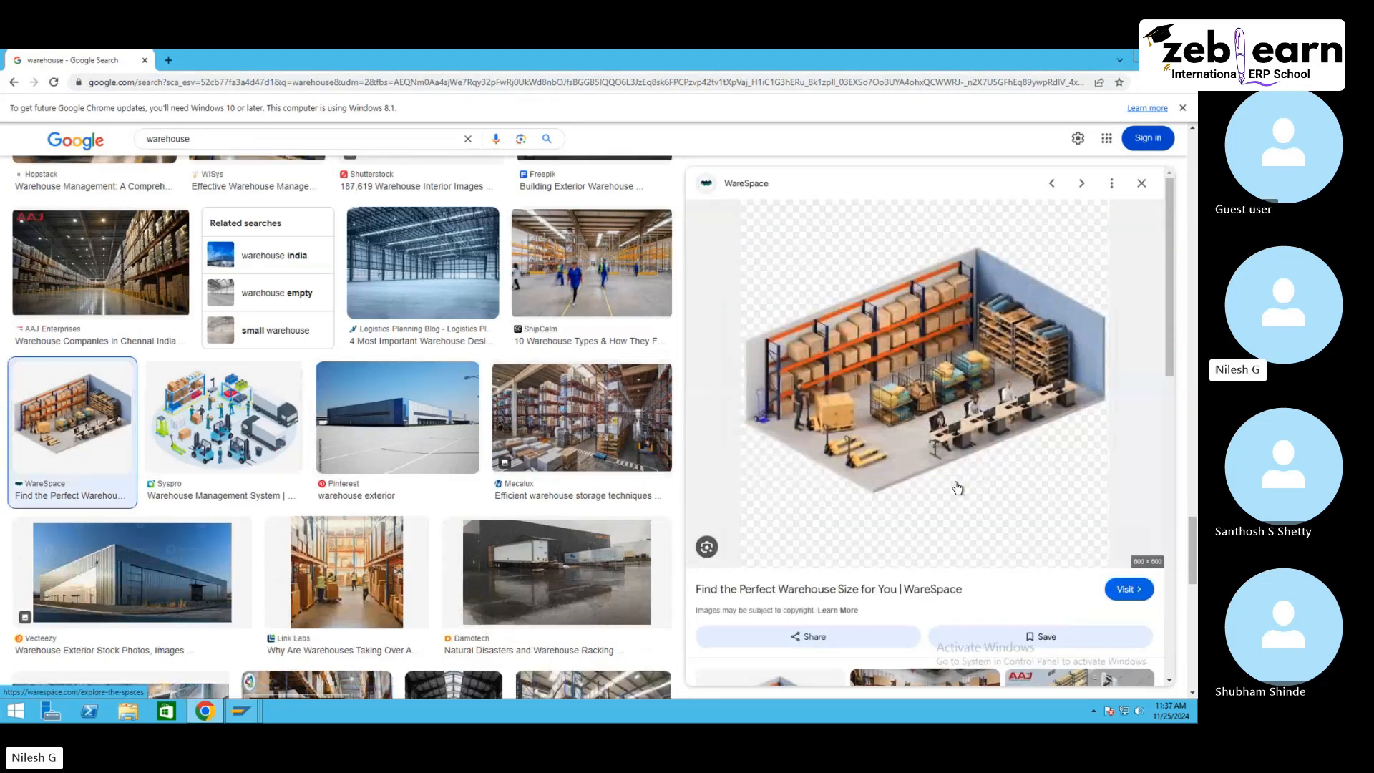
scroll(973, 521, "down", 3)
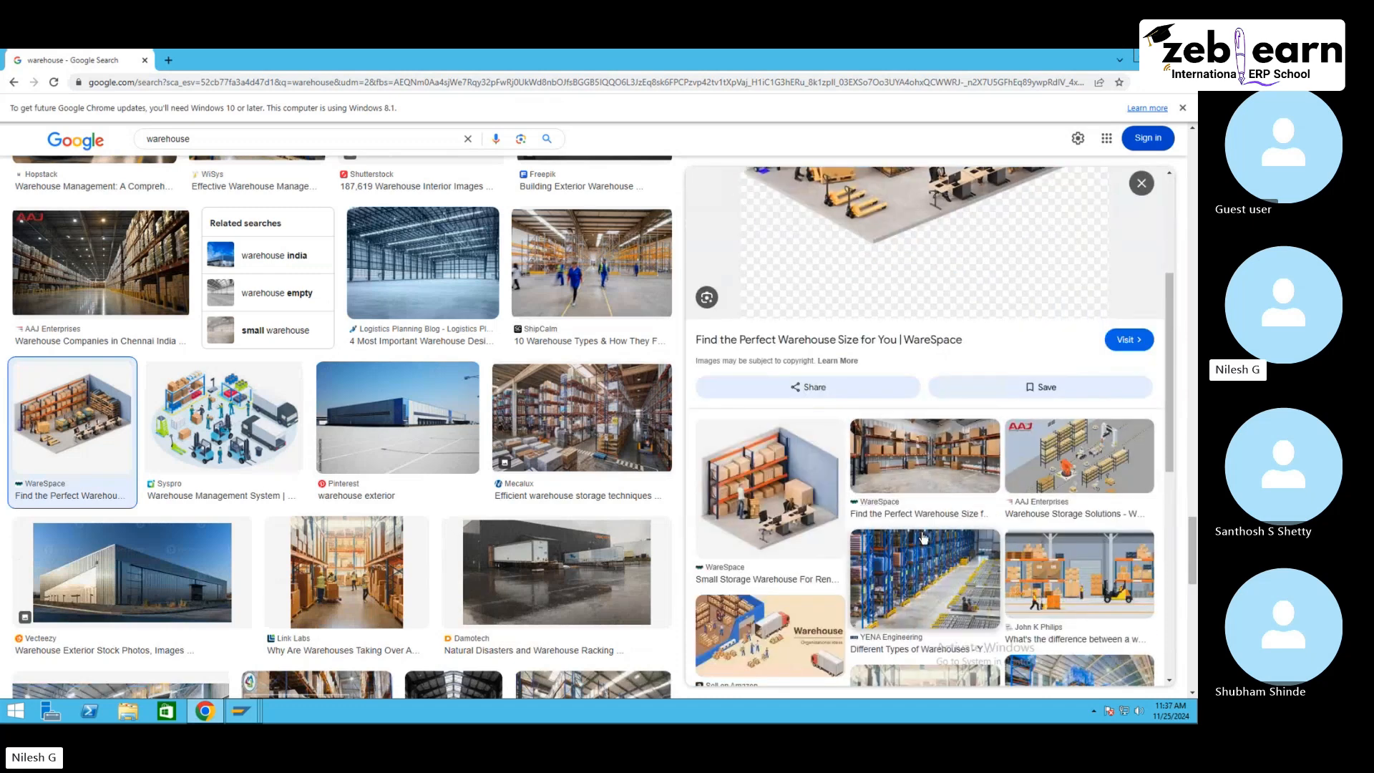
scroll(923, 573, "down", 2)
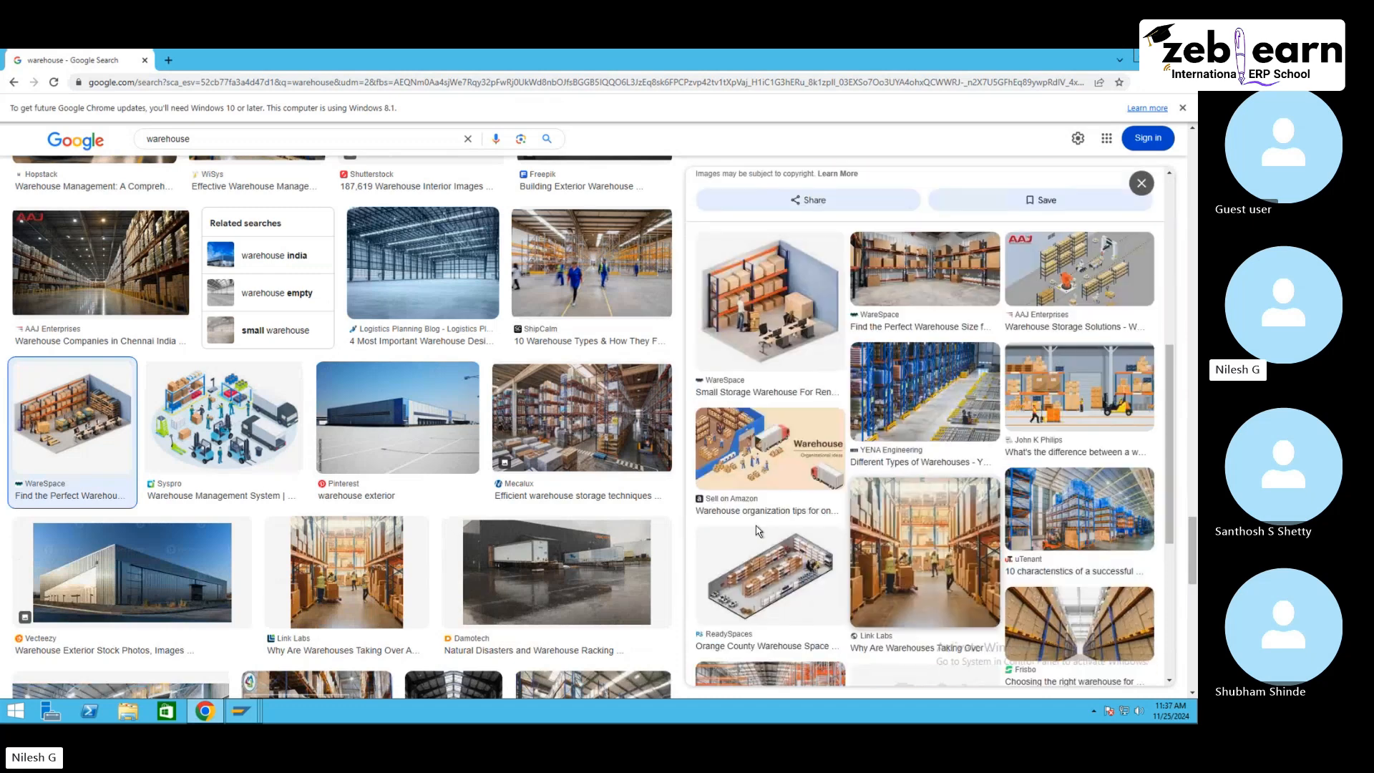
left_click(778, 577)
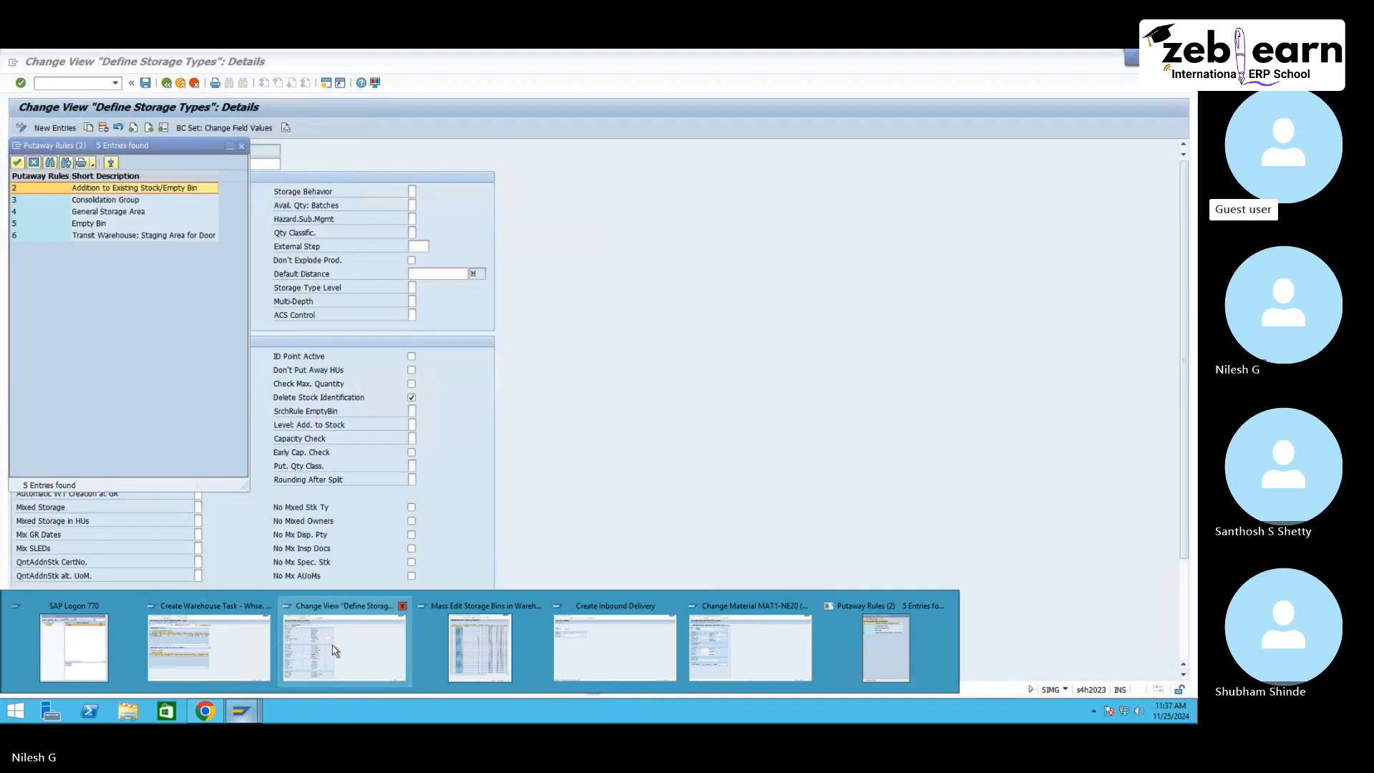
Step: Point out the General Storage Area putaway rule in the list and browse further warehouse layout images
left_click(346, 647)
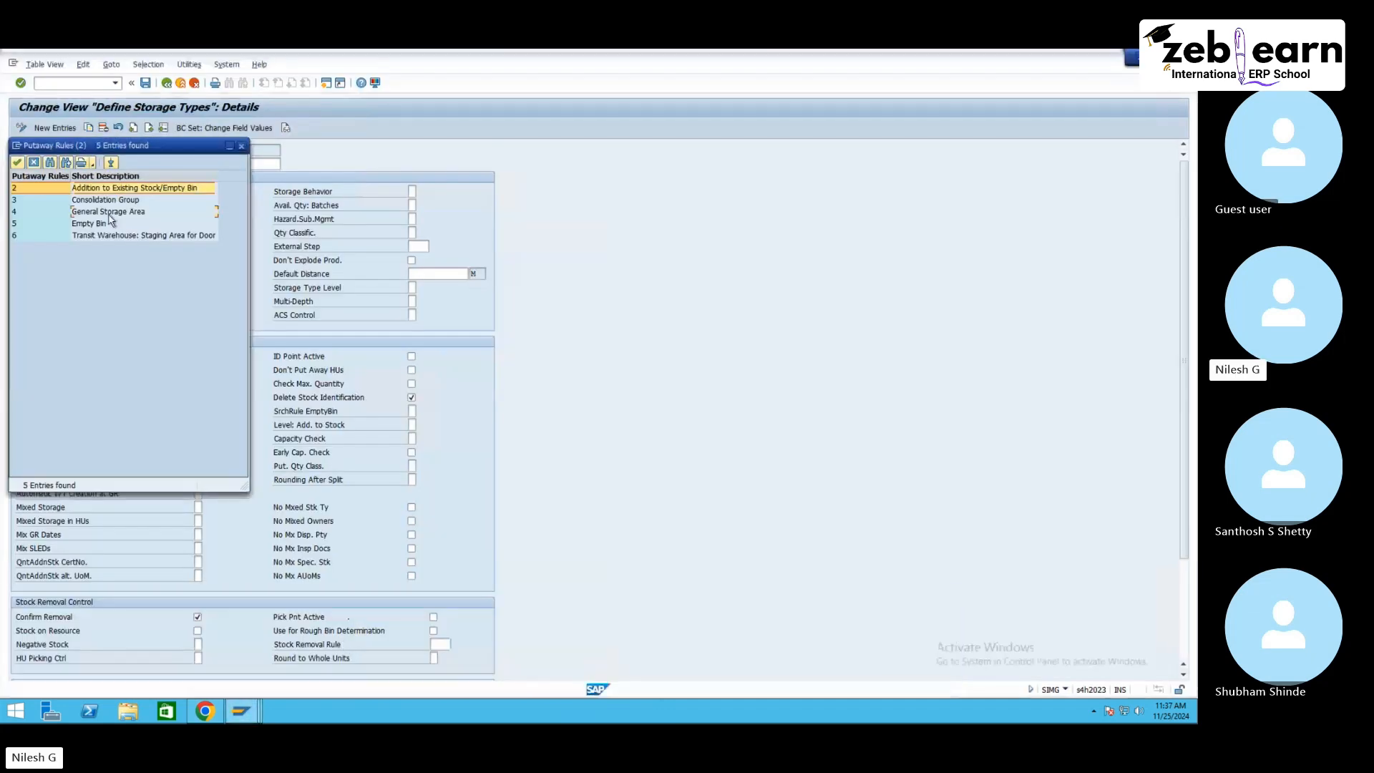
left_click(111, 212)
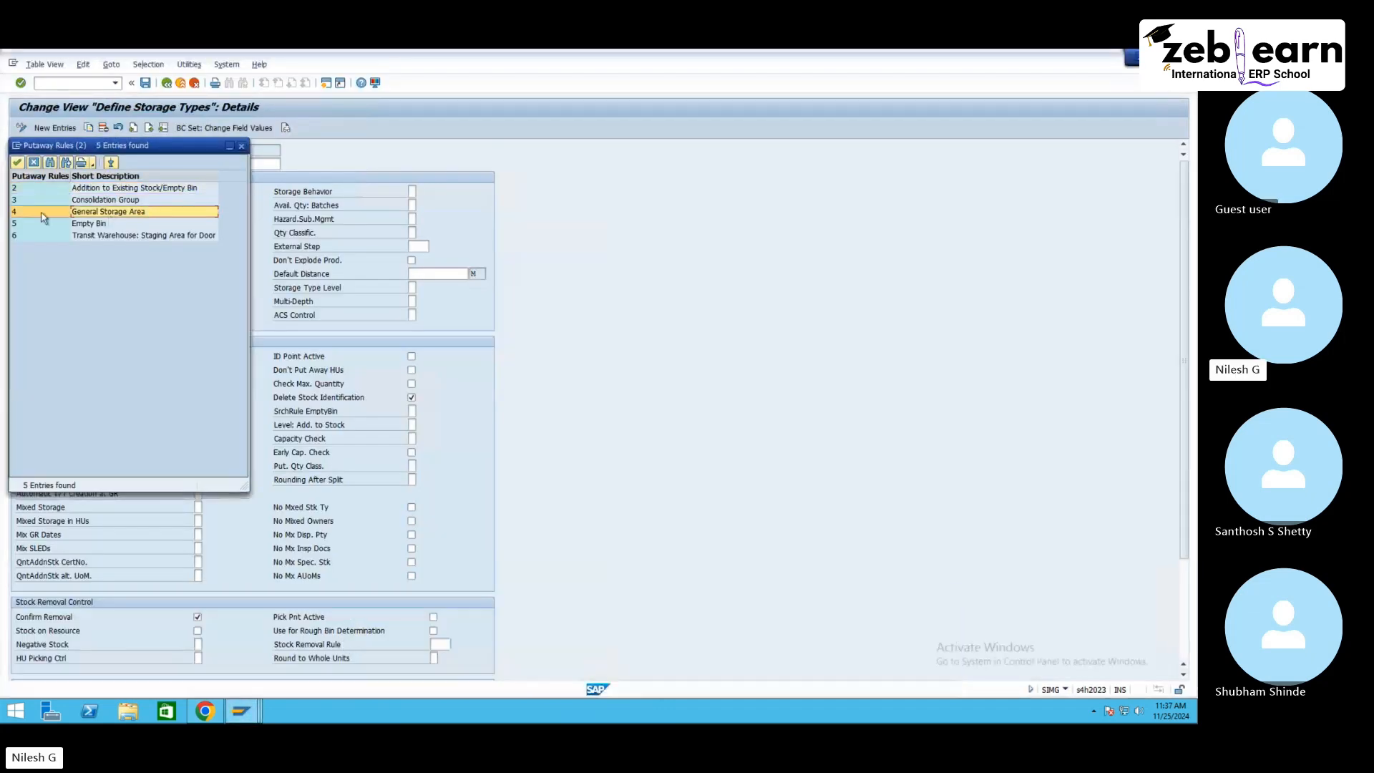
left_click(204, 711)
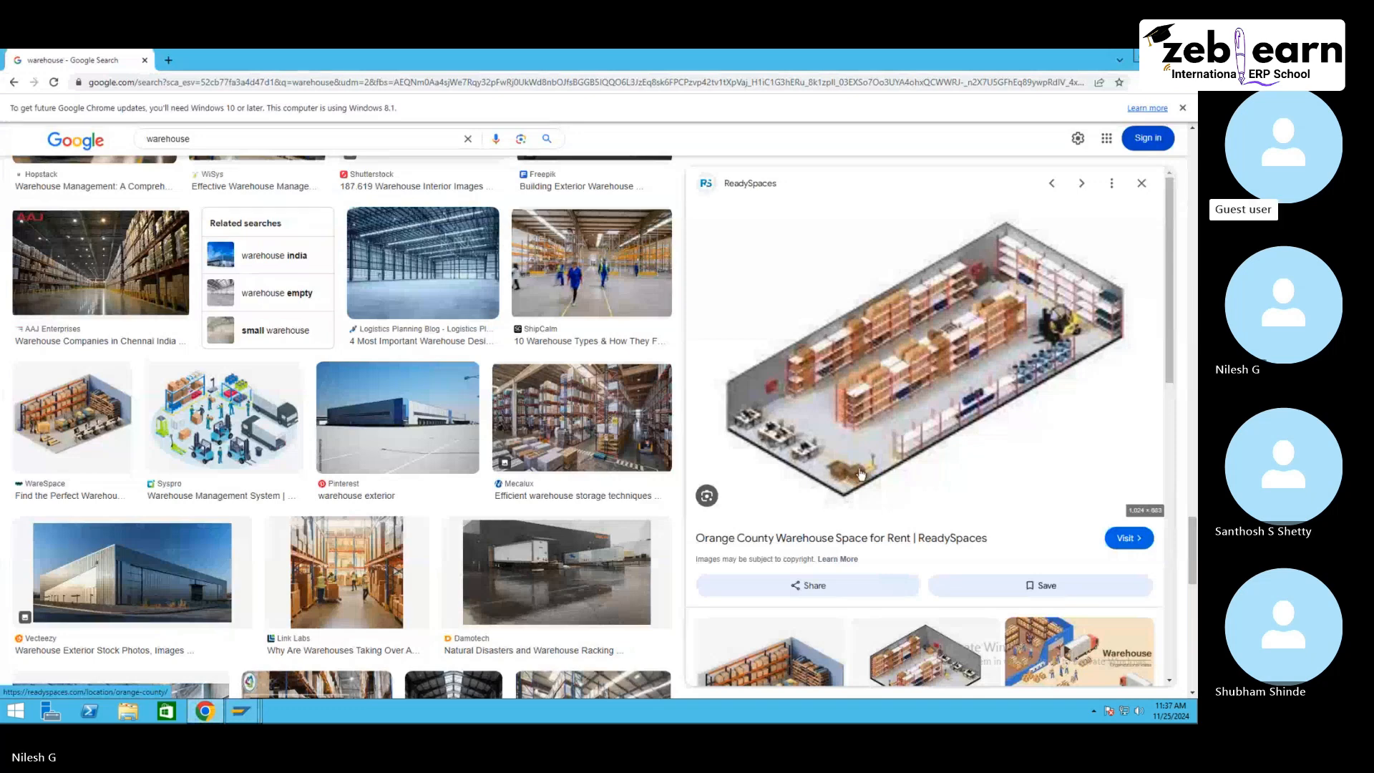
scroll(845, 479, "down", 3)
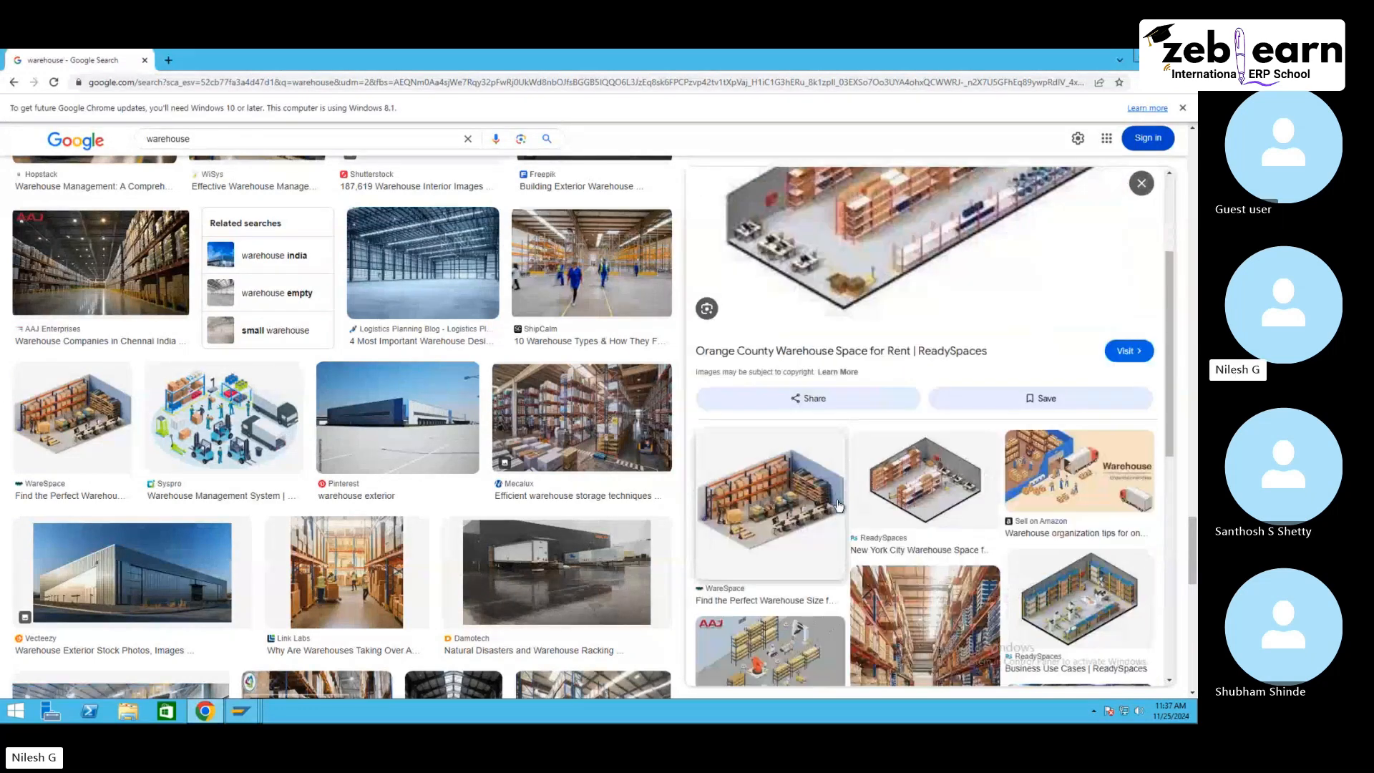
scroll(841, 510, "down", 3)
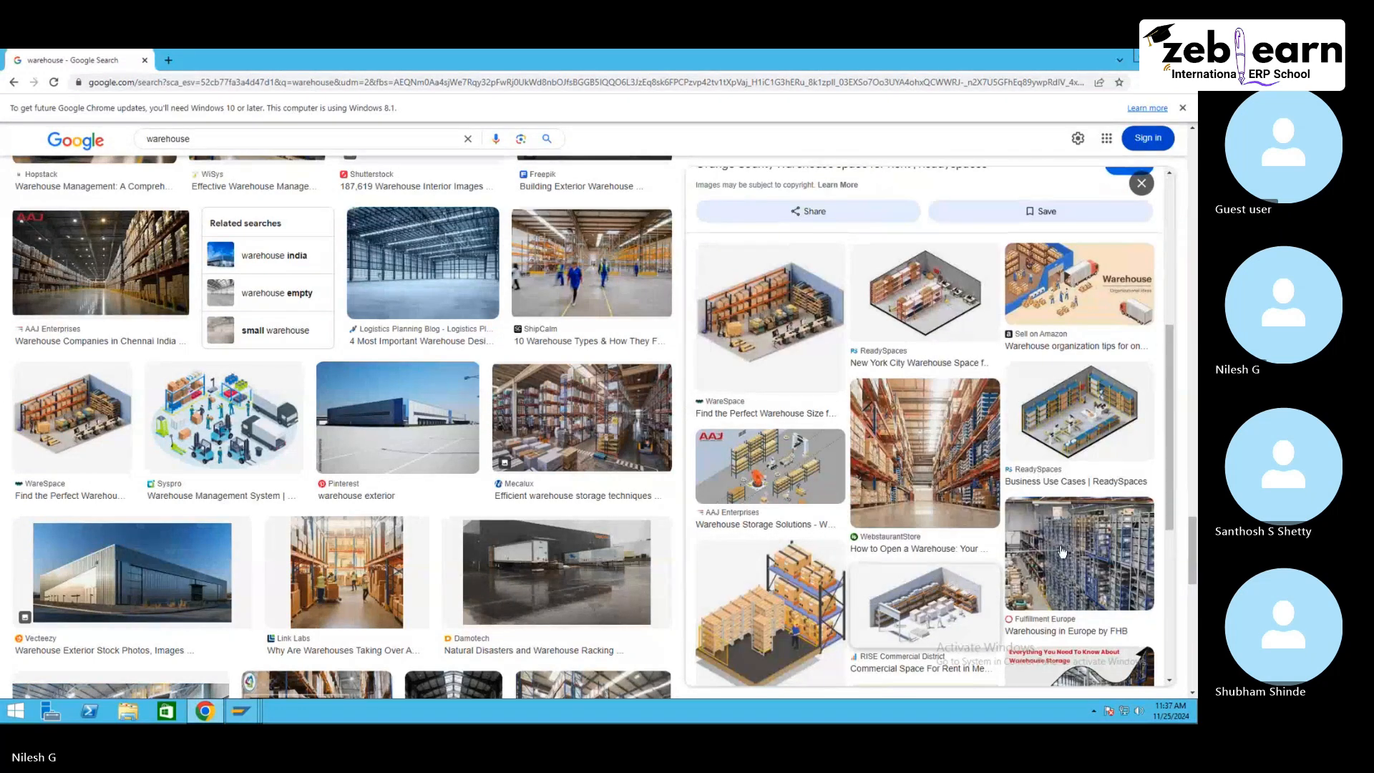
scroll(894, 537, "down", 2)
scroll(833, 487, "up", 3)
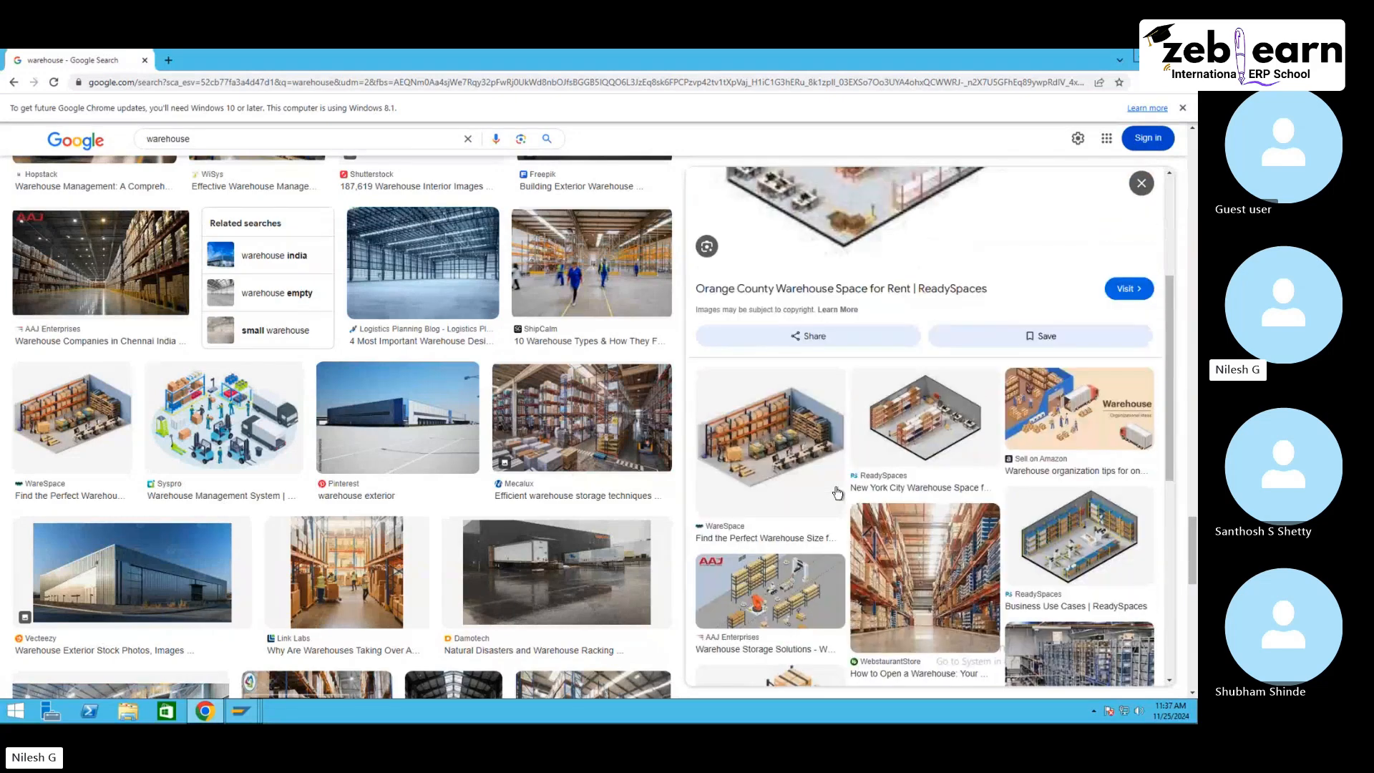
scroll(826, 468, "up", 3)
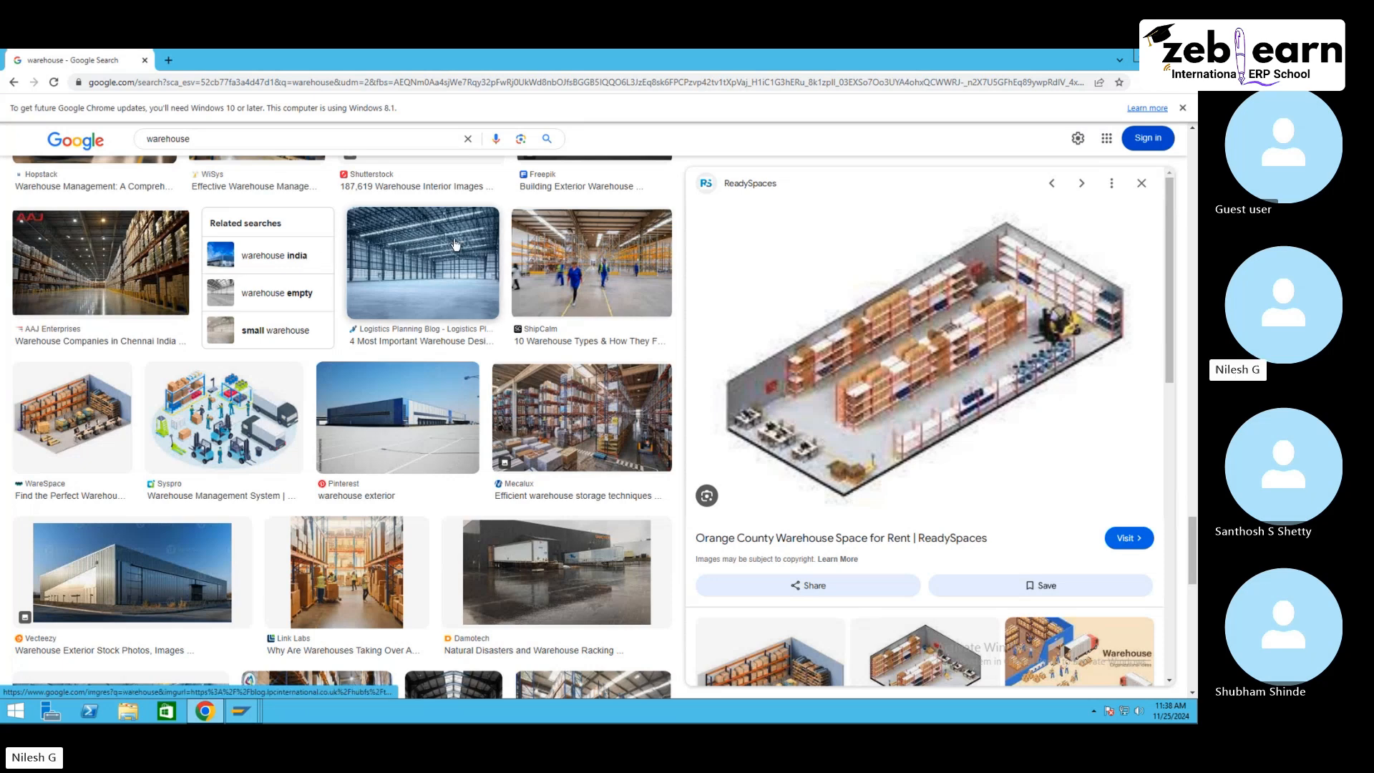
Step: Return to the Define Storage Types details and close the putaway rules list without choosing a rule
left_click(246, 714)
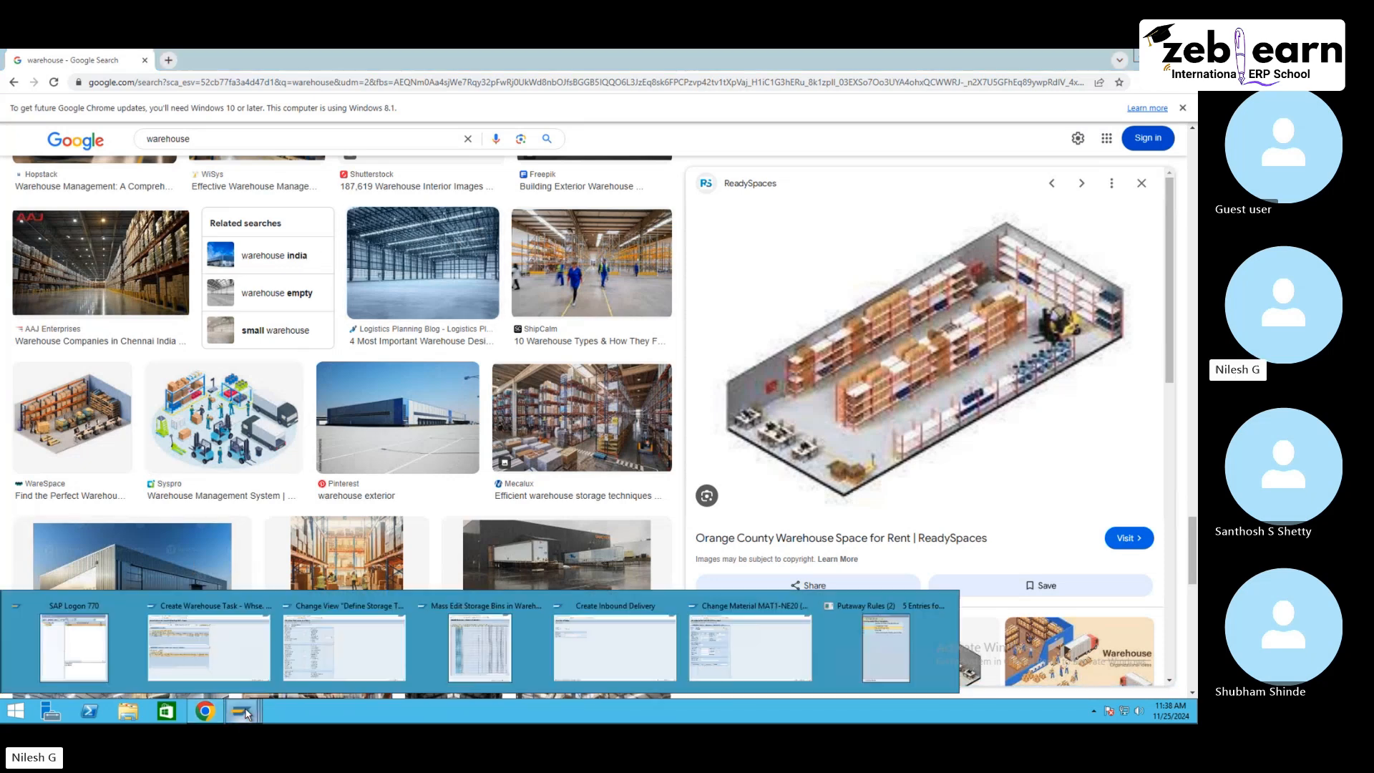
left_click(326, 644)
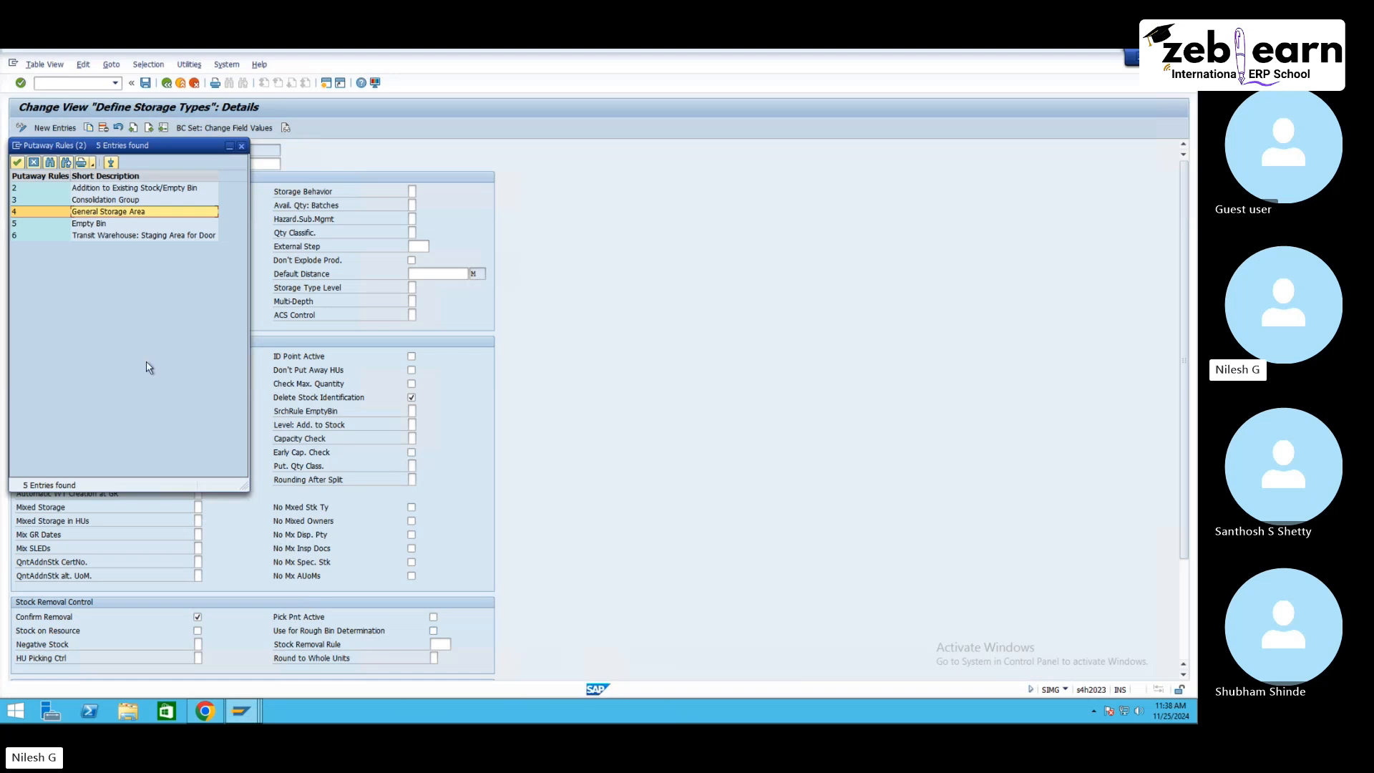
left_click(241, 146)
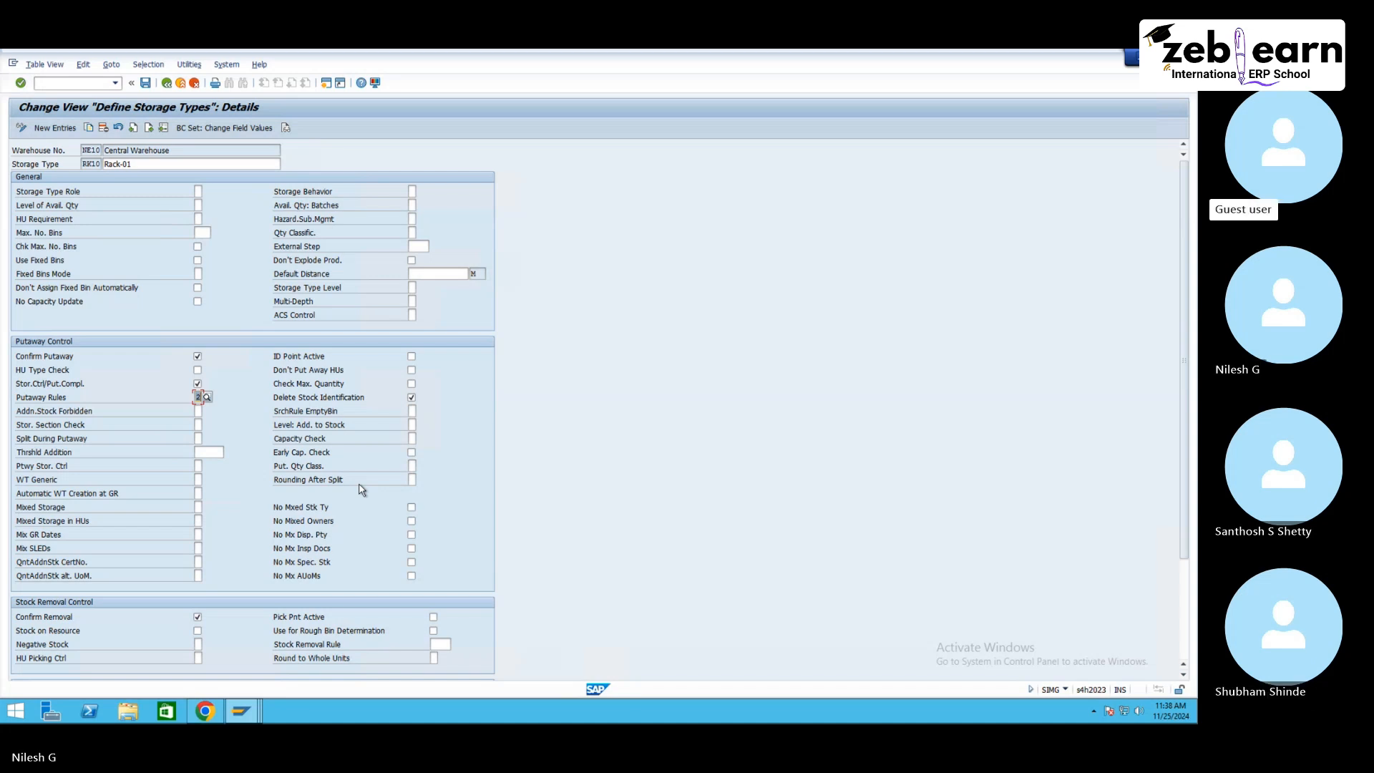
Step: Log off SAP with the /nex command and close the browser's warehouse search tab
left_click(77, 82)
type("/n")
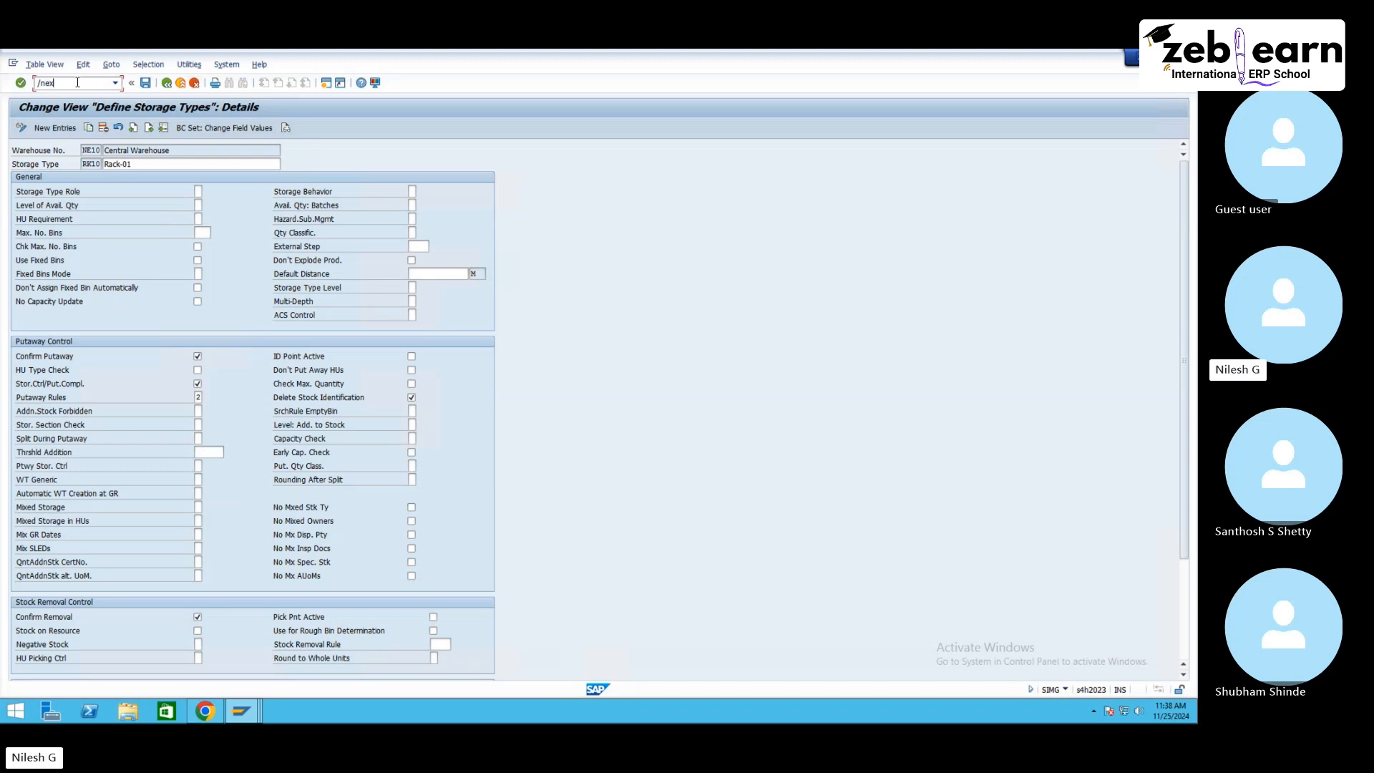
type("ex")
key("Return")
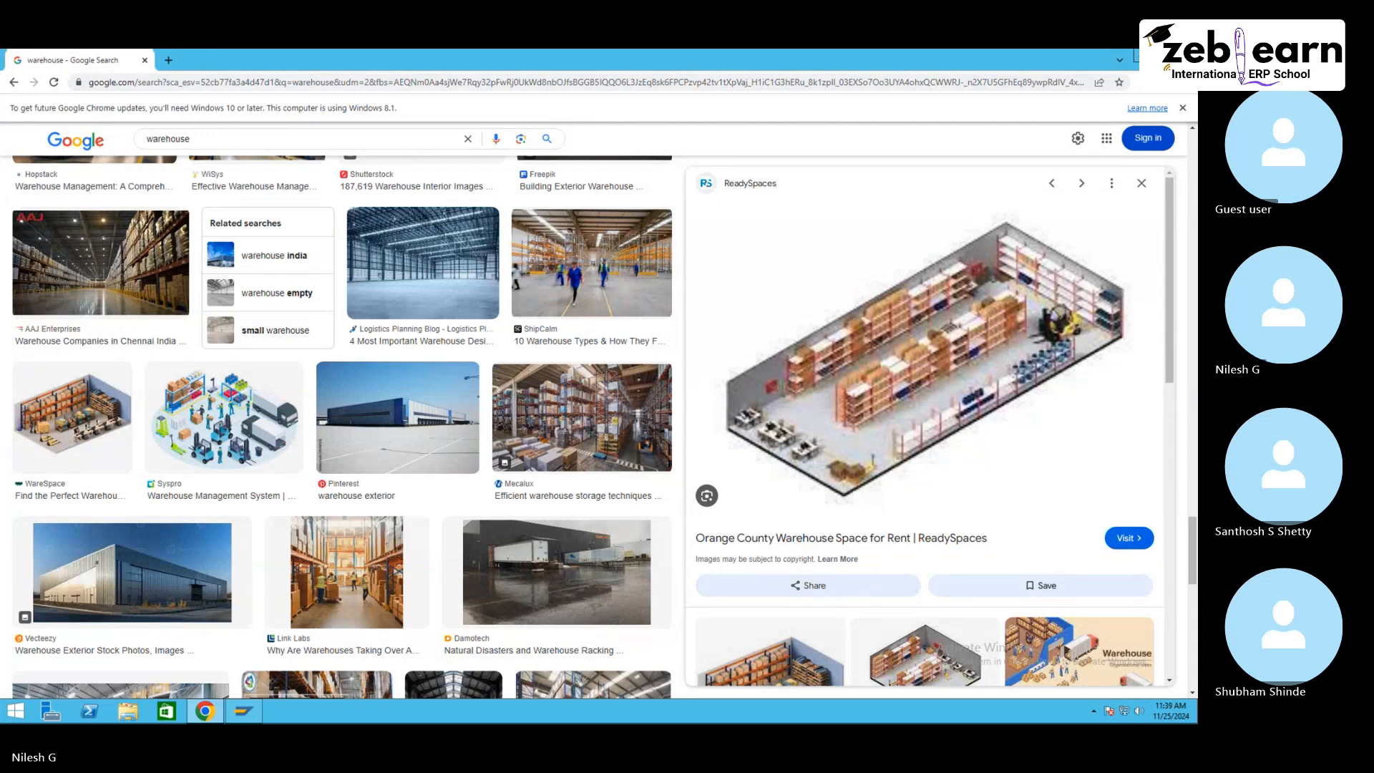
left_click(145, 60)
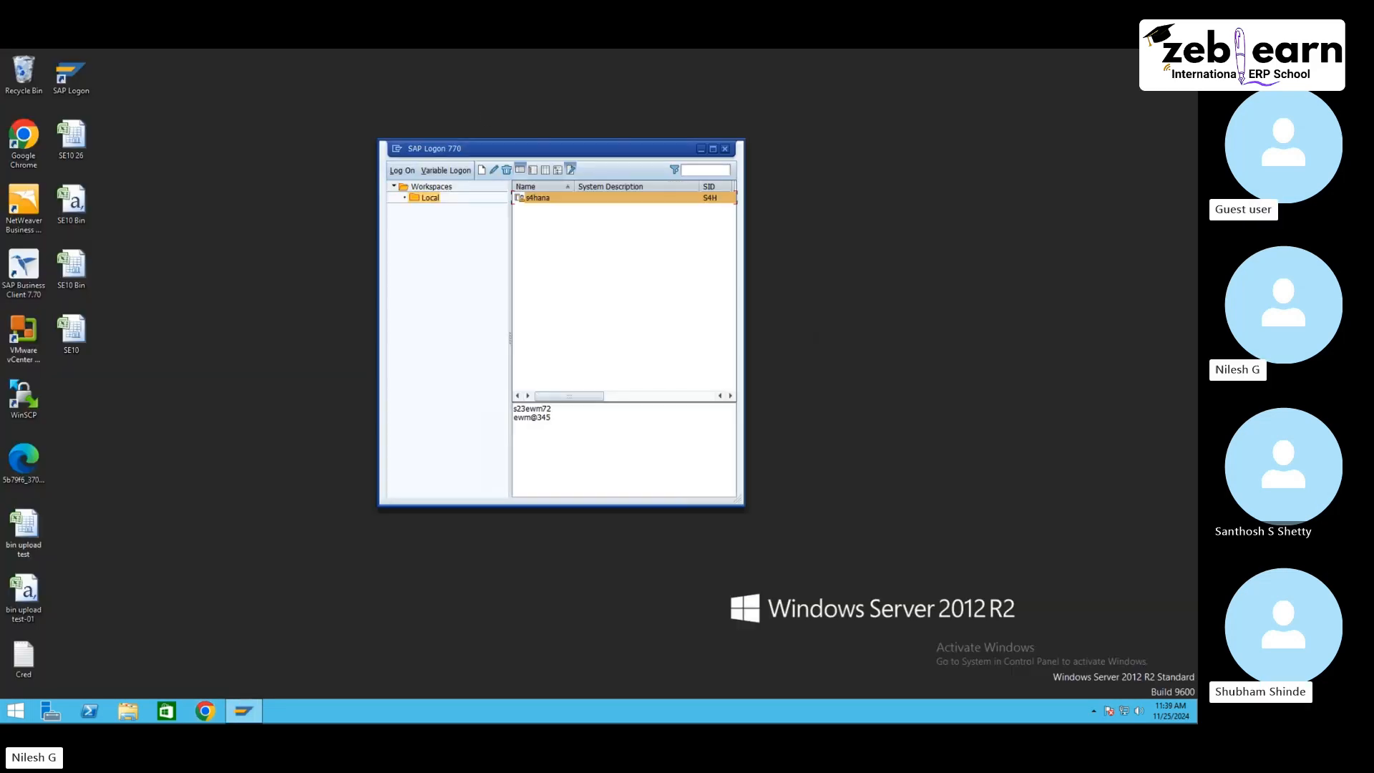